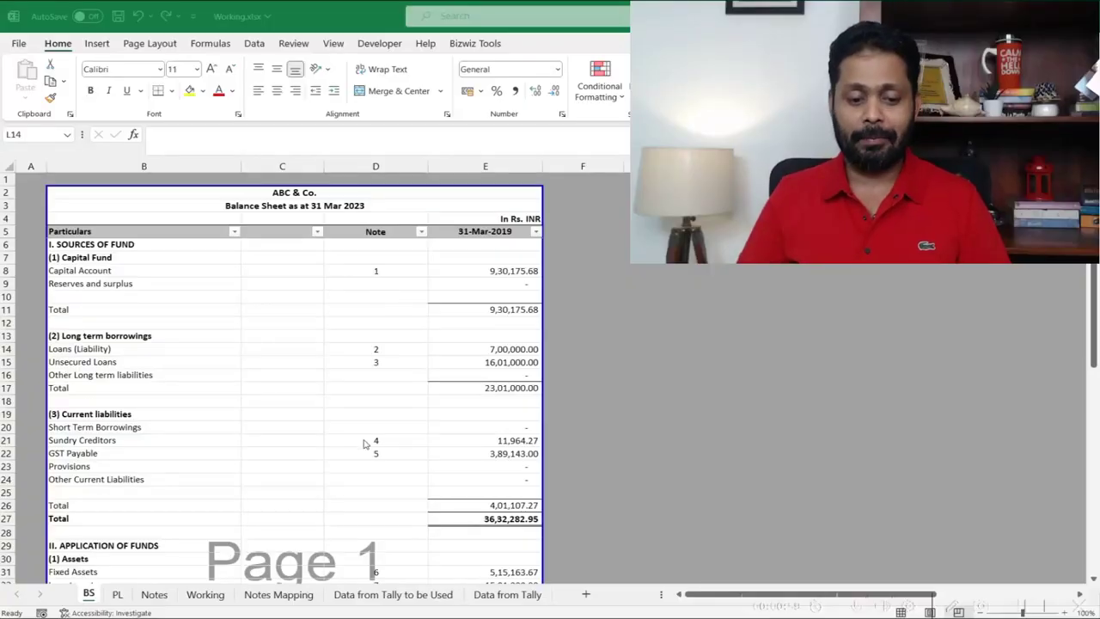
# Refresh the tables on the Data from Tally and Data from Tally to be Used sheets.
pyautogui.click(503, 593)
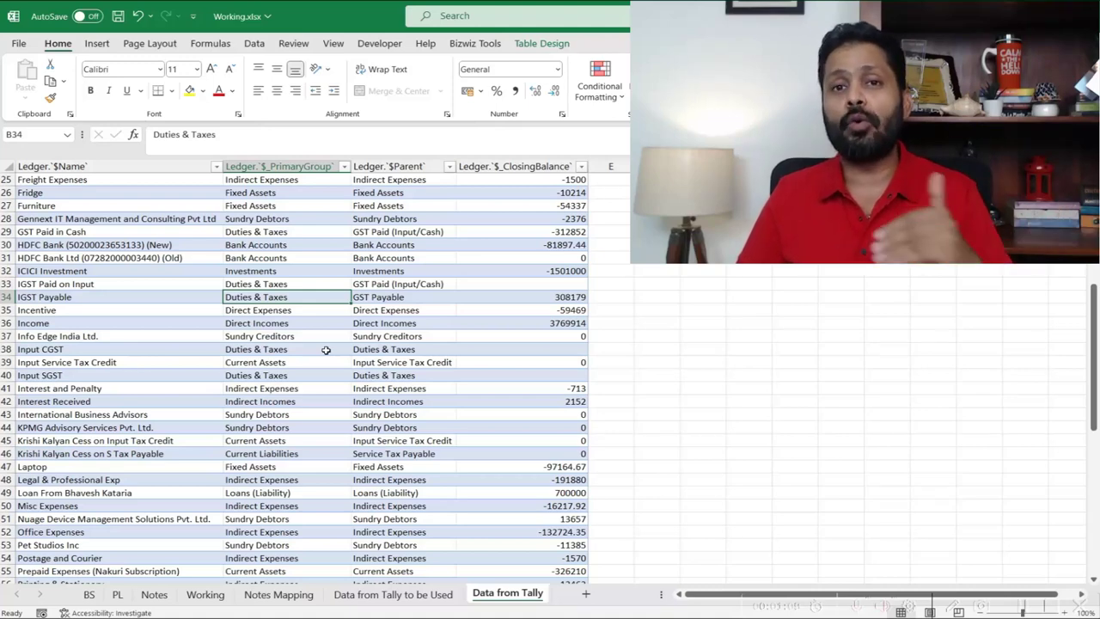
pyautogui.rightClick(274, 287)
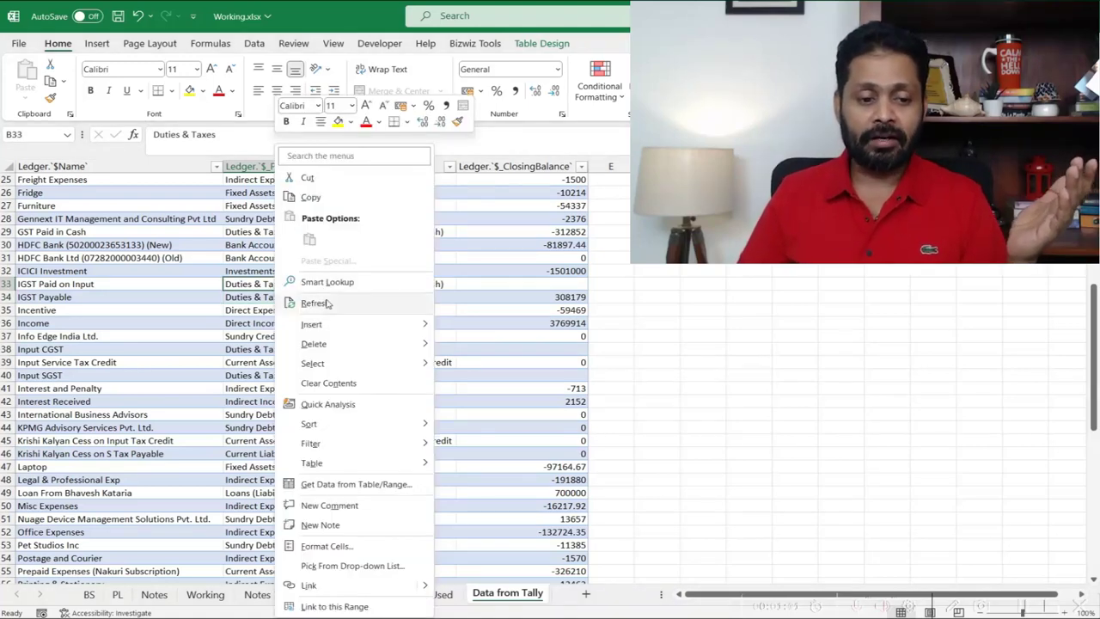
pyautogui.click(314, 304)
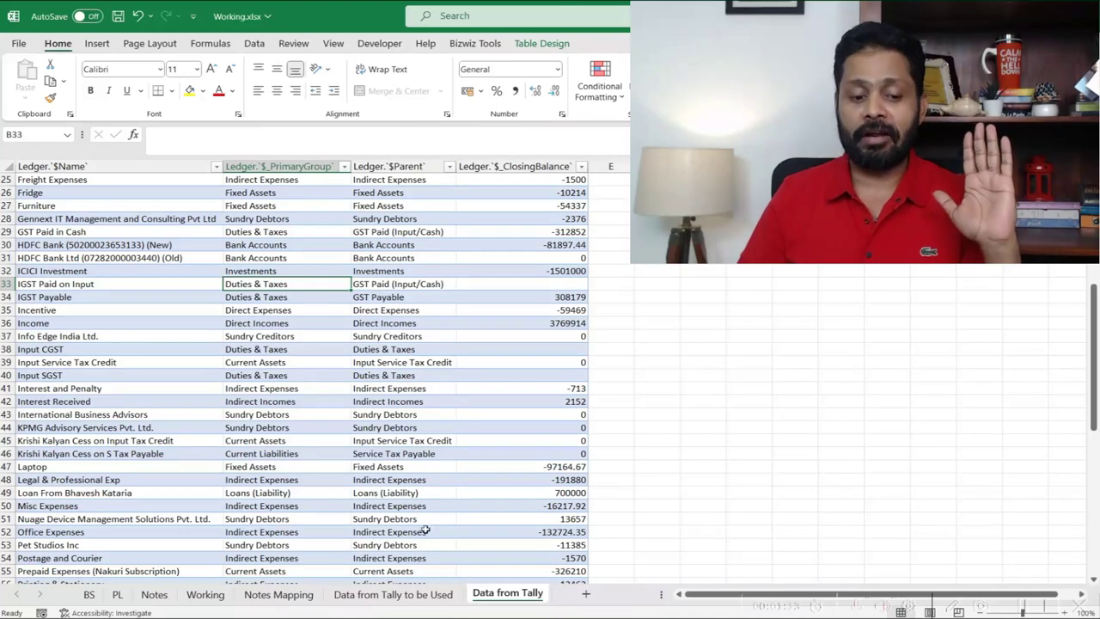
pyautogui.click(438, 594)
pyautogui.rightClick(320, 336)
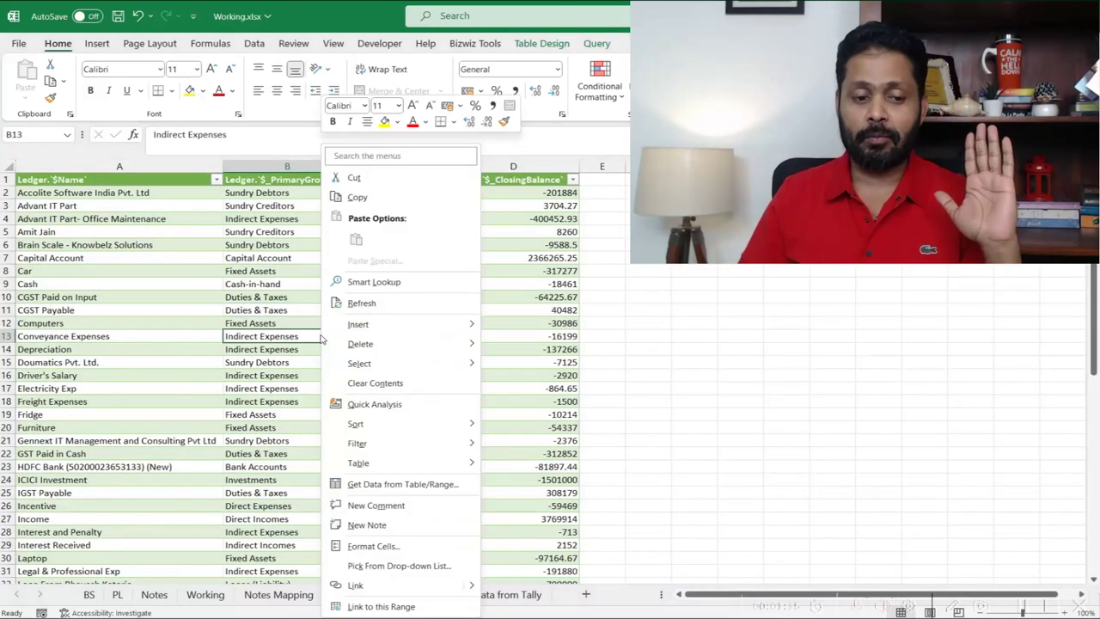
pyautogui.click(361, 303)
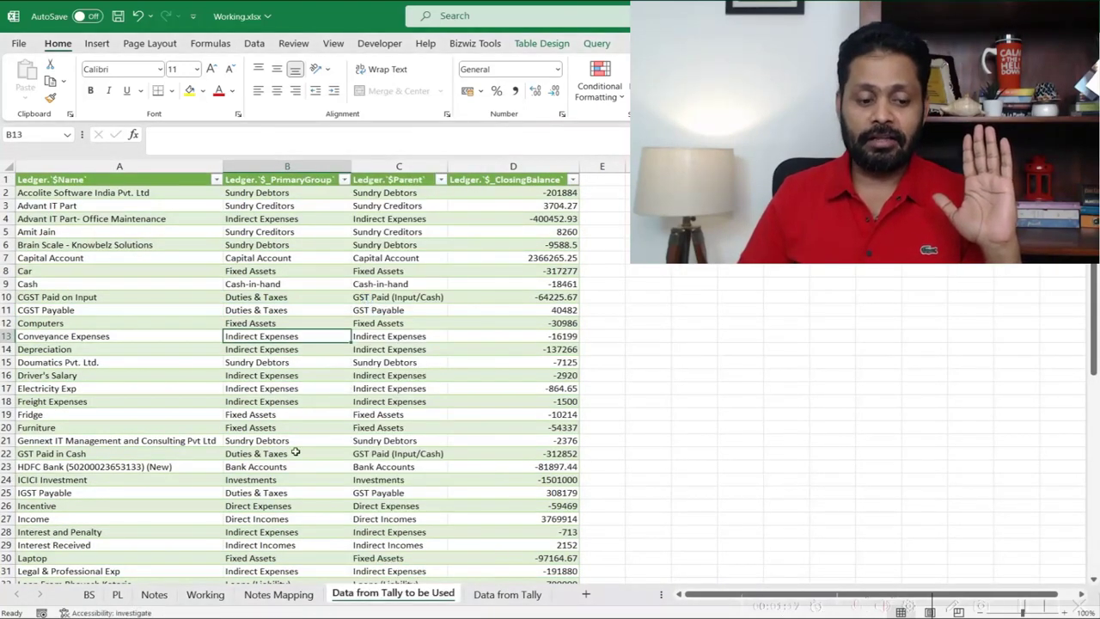
# Refresh the Notes pivot table, glance at the PL and BS sheets, then return to Notes.
pyautogui.click(153, 594)
pyautogui.rightClick(307, 319)
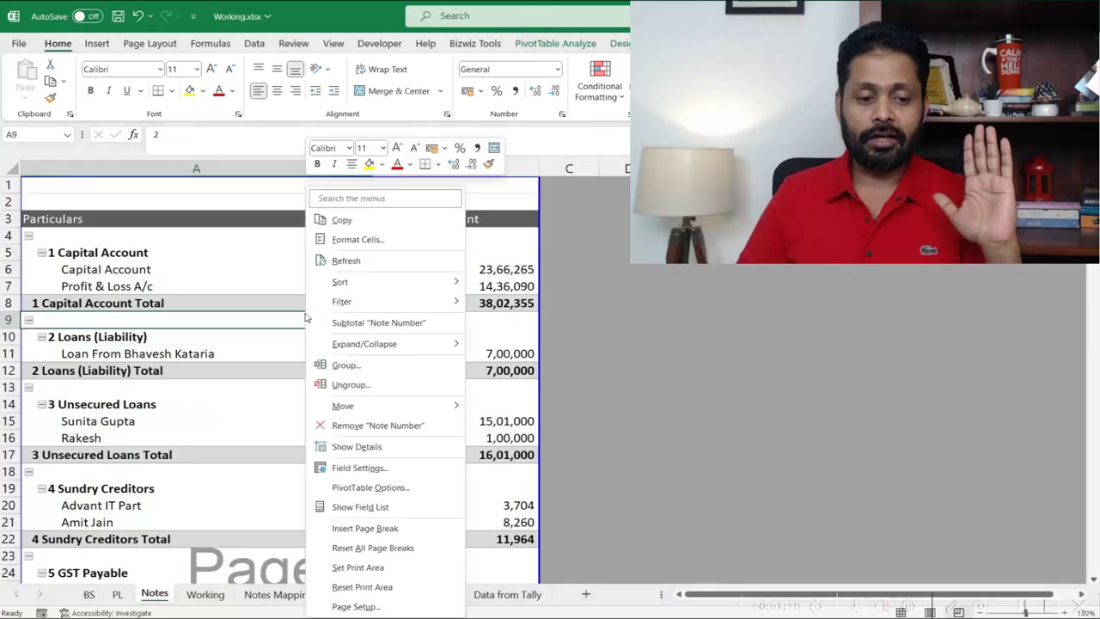
pyautogui.click(356, 262)
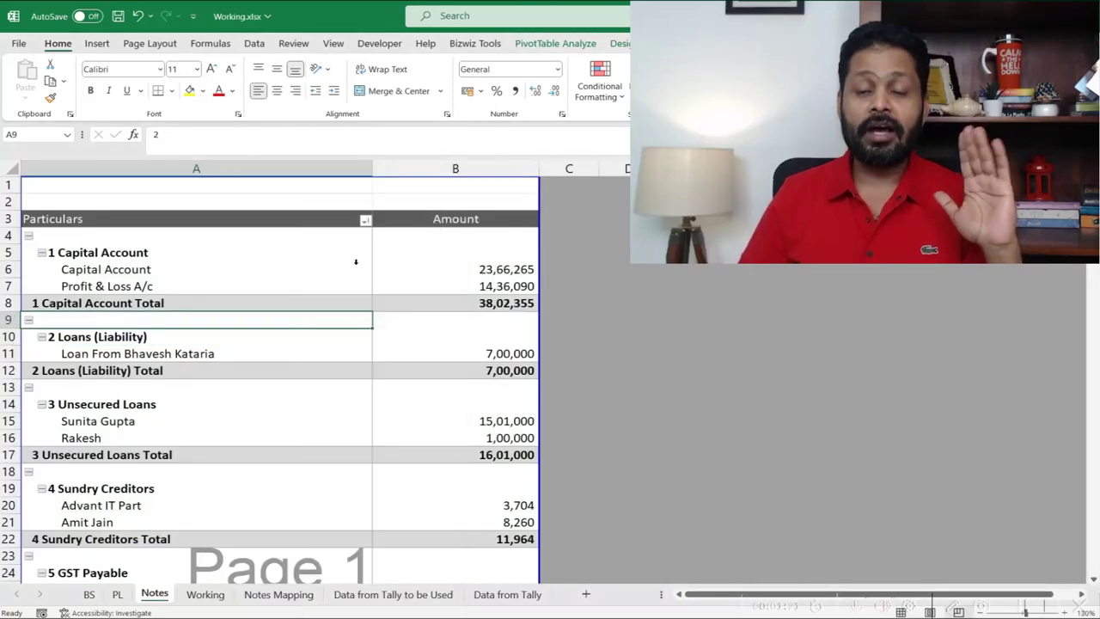
pyautogui.click(117, 593)
pyautogui.click(88, 594)
pyautogui.click(153, 596)
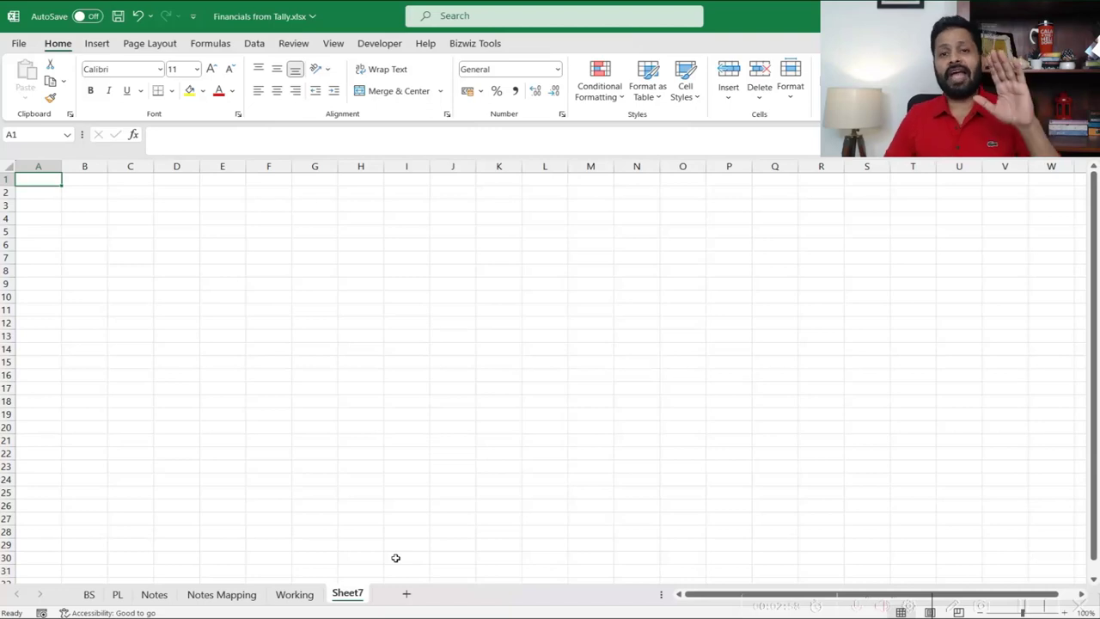
# Switch to TallyPrime, then return to the blank Sheet7 and open the Data tab.
pyautogui.hotkey('alt', 'Tab')
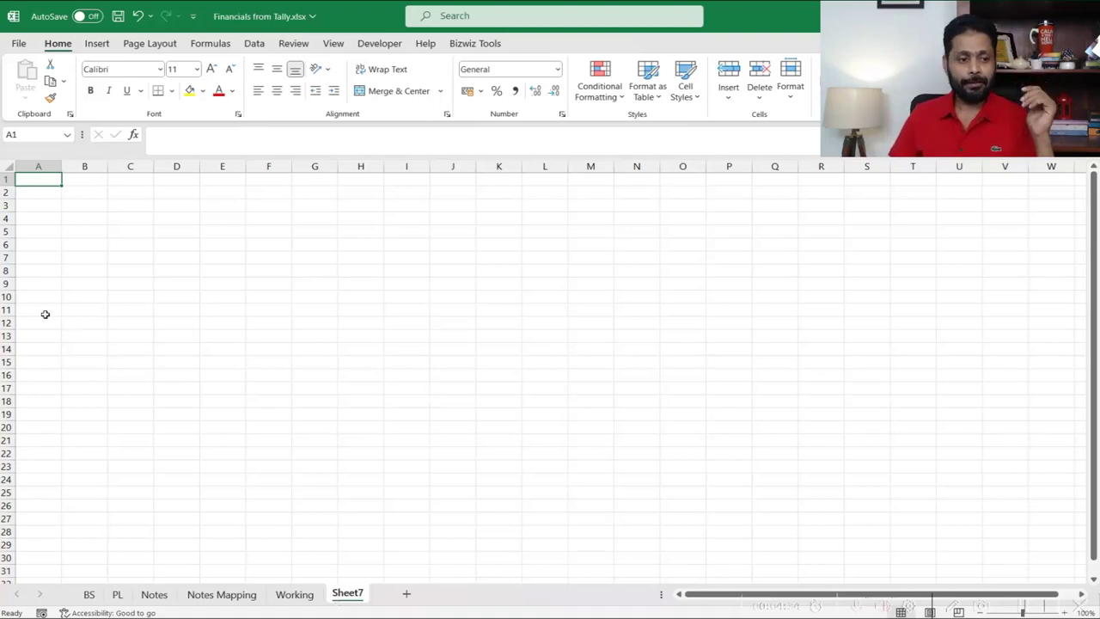
pyautogui.click(256, 45)
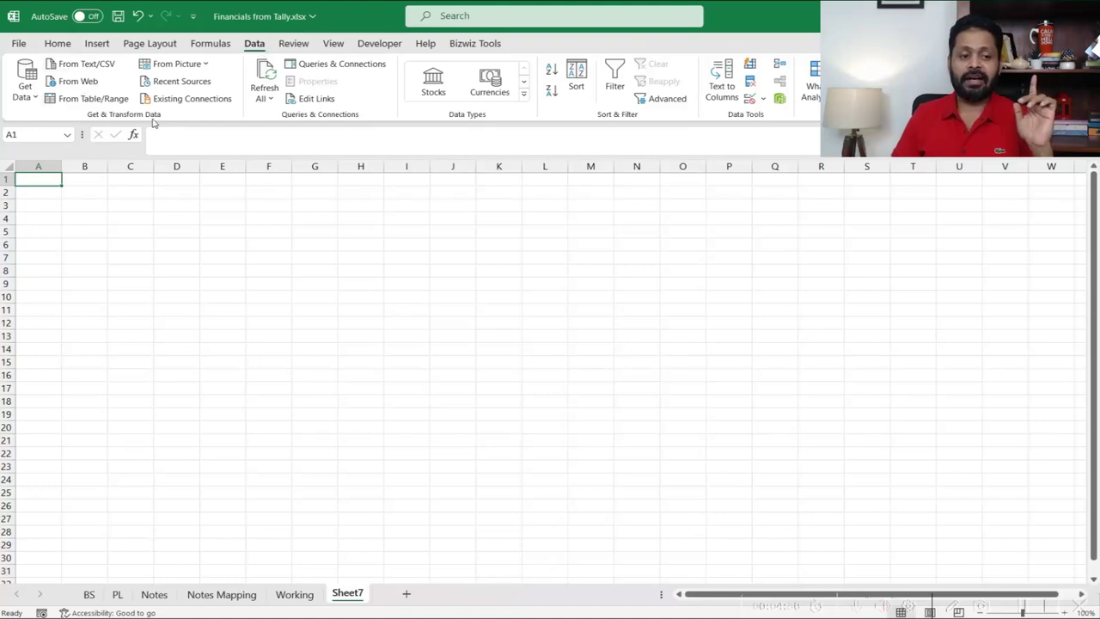
# Start an import via Get Data > From Other Sources > From Microsoft Query.
pyautogui.click(38, 100)
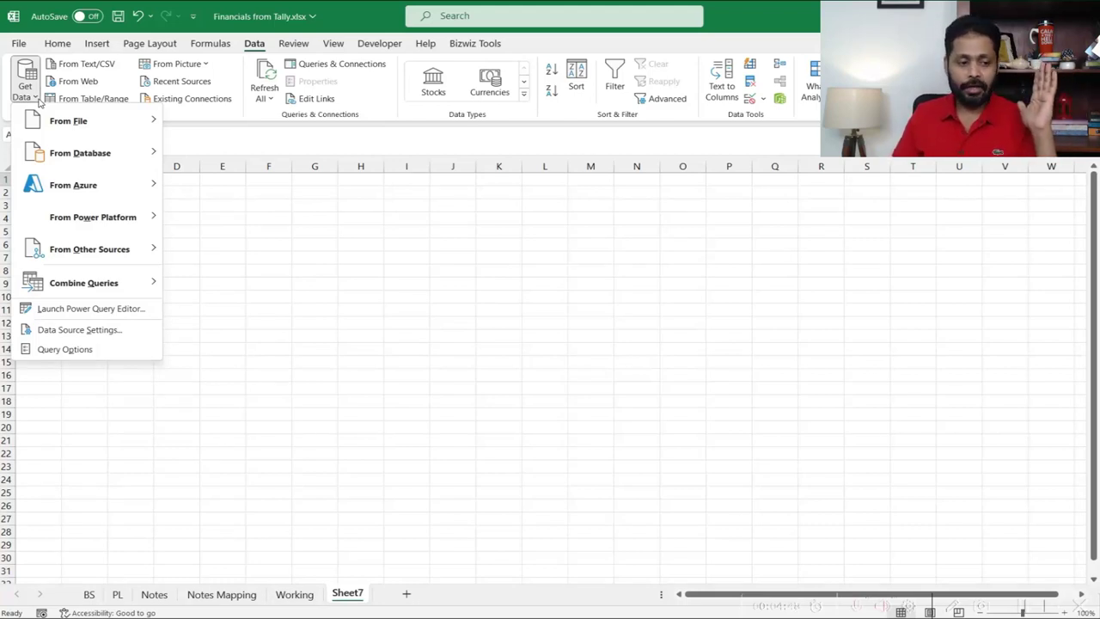
pyautogui.moveTo(130, 251)
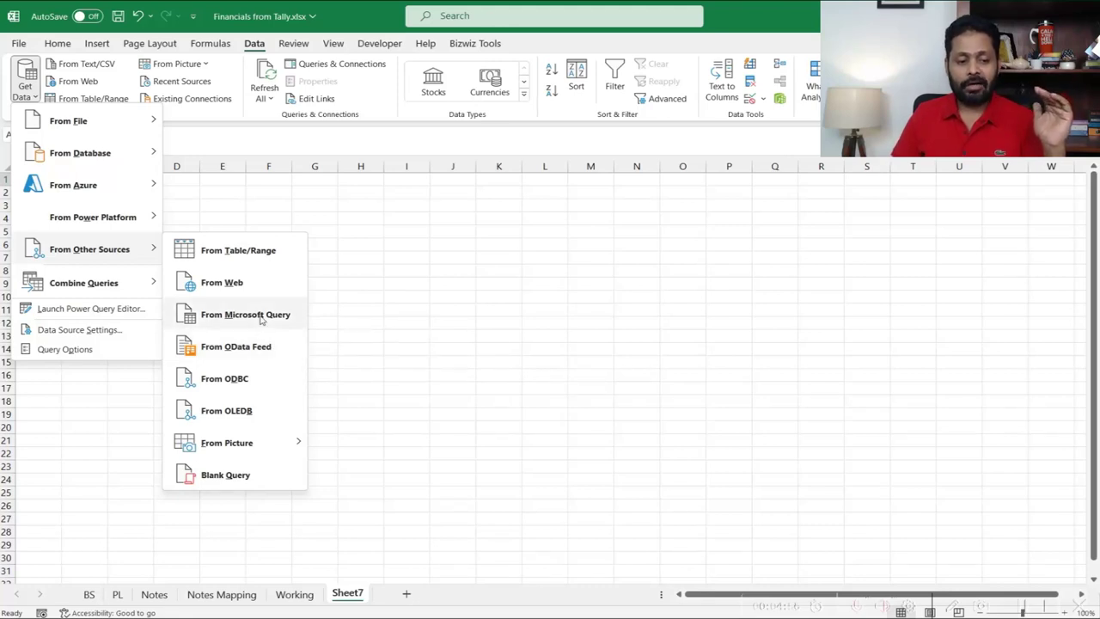
pyautogui.click(261, 316)
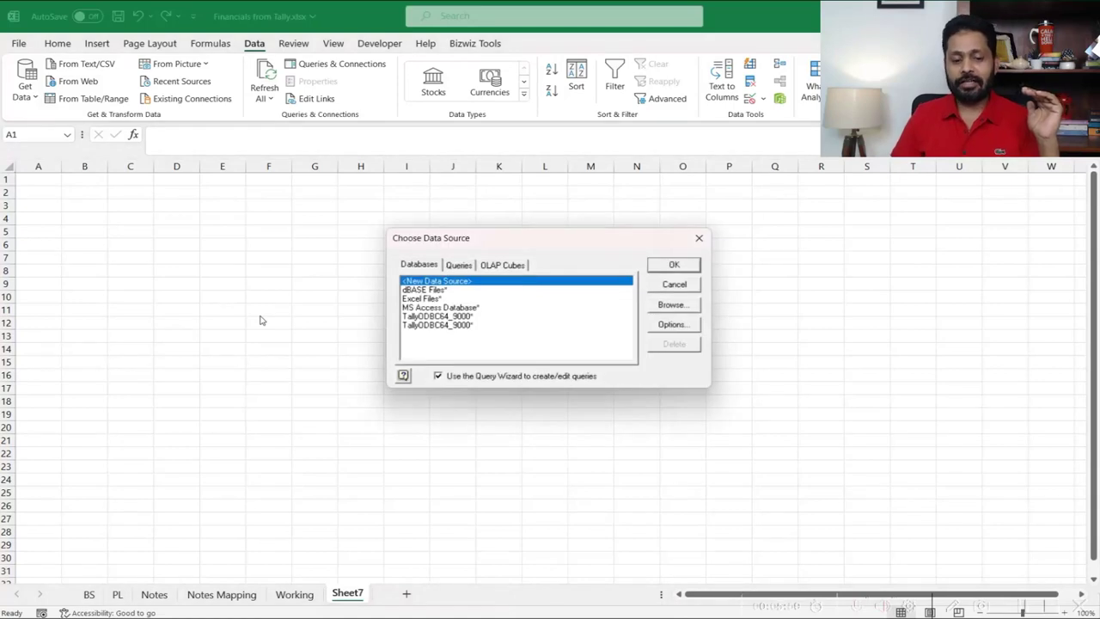
# Select the TallyODBC64_9000 data source on the Databases tab and connect to it.
pyautogui.moveTo(536, 250); pyautogui.dragTo(458, 216)
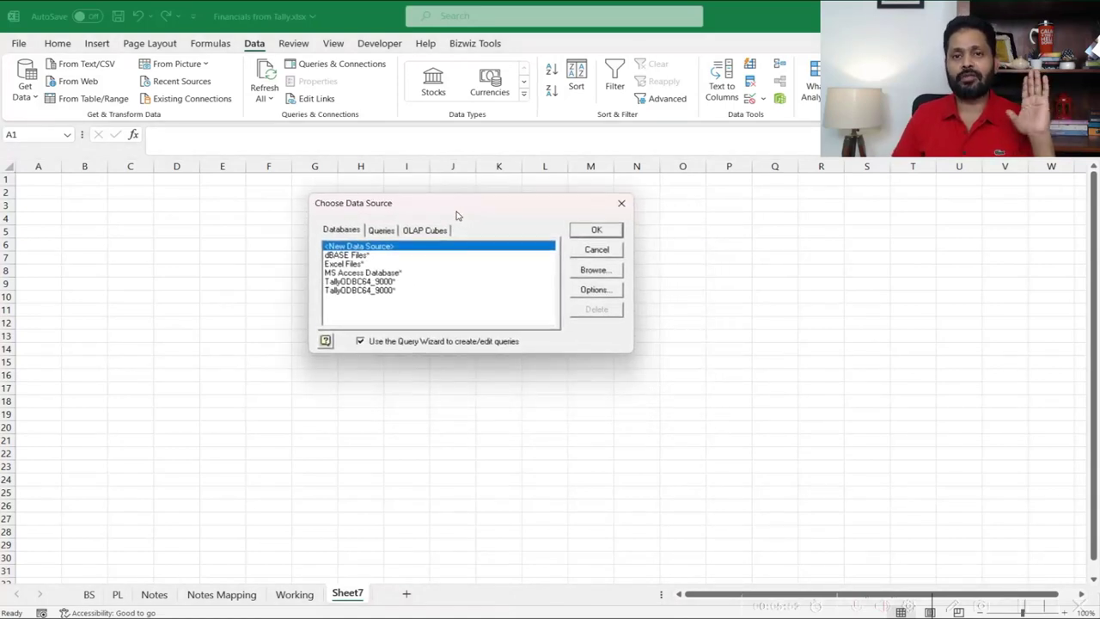
pyautogui.click(386, 281)
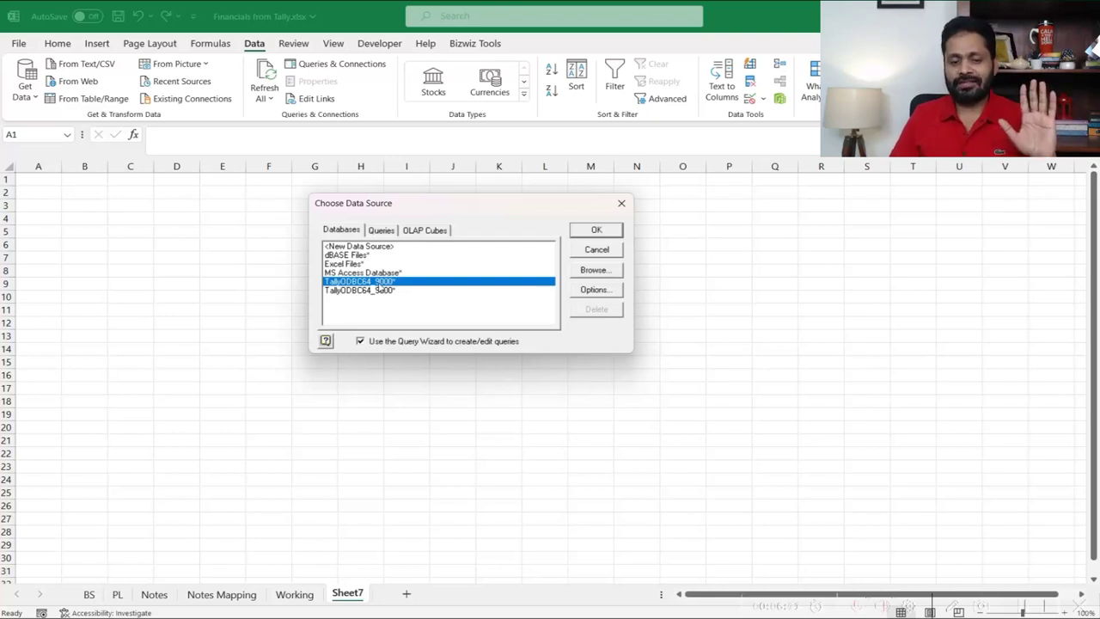
pyautogui.click(597, 230)
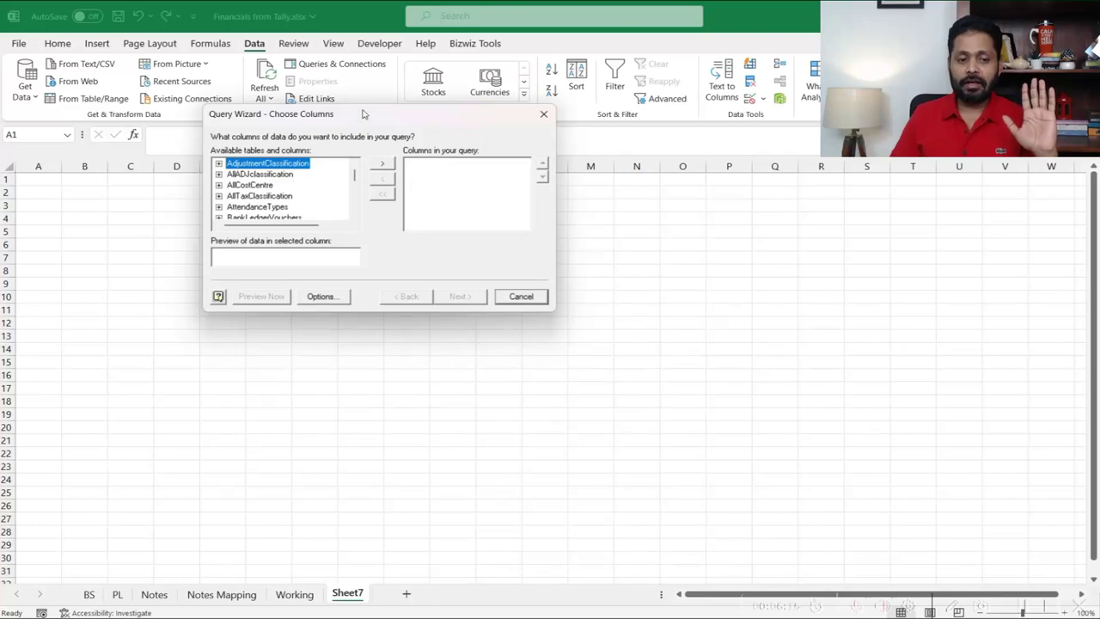
# Expand the Ledger table's columns in the Query Wizard, then bring the Working.xlsx workbook forward.
pyautogui.moveTo(364, 114); pyautogui.dragTo(492, 193)
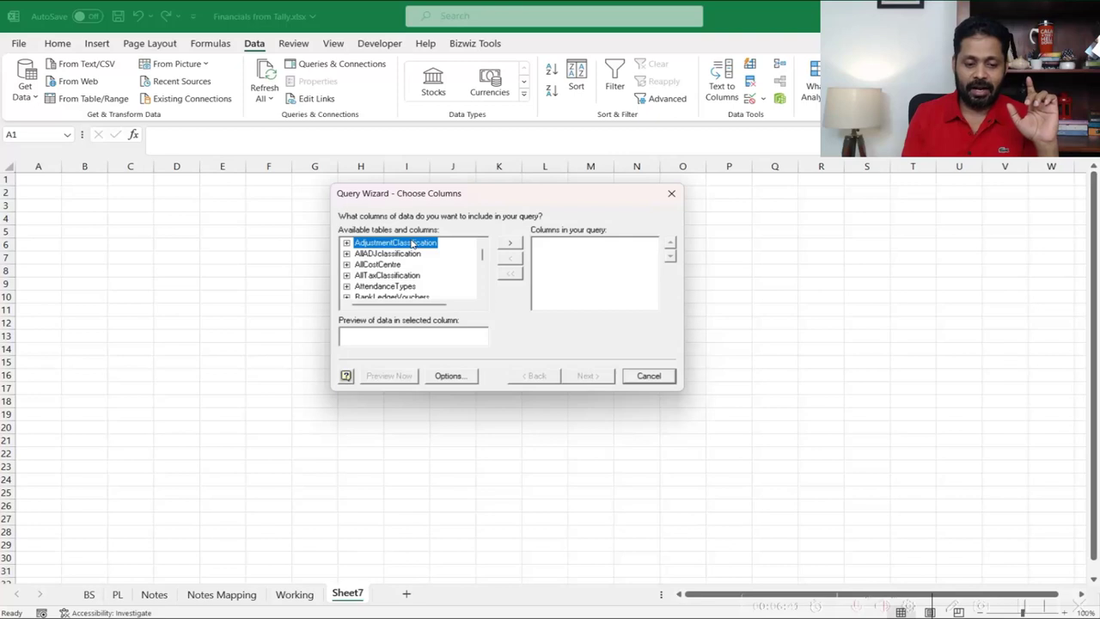
pyautogui.press('Down')
pyautogui.press('Down')
pyautogui.press('Down')
pyautogui.press('Down')
pyautogui.press('Down')
pyautogui.press('Down')
pyautogui.press('Down')
pyautogui.press('Down')
pyautogui.press('Down')
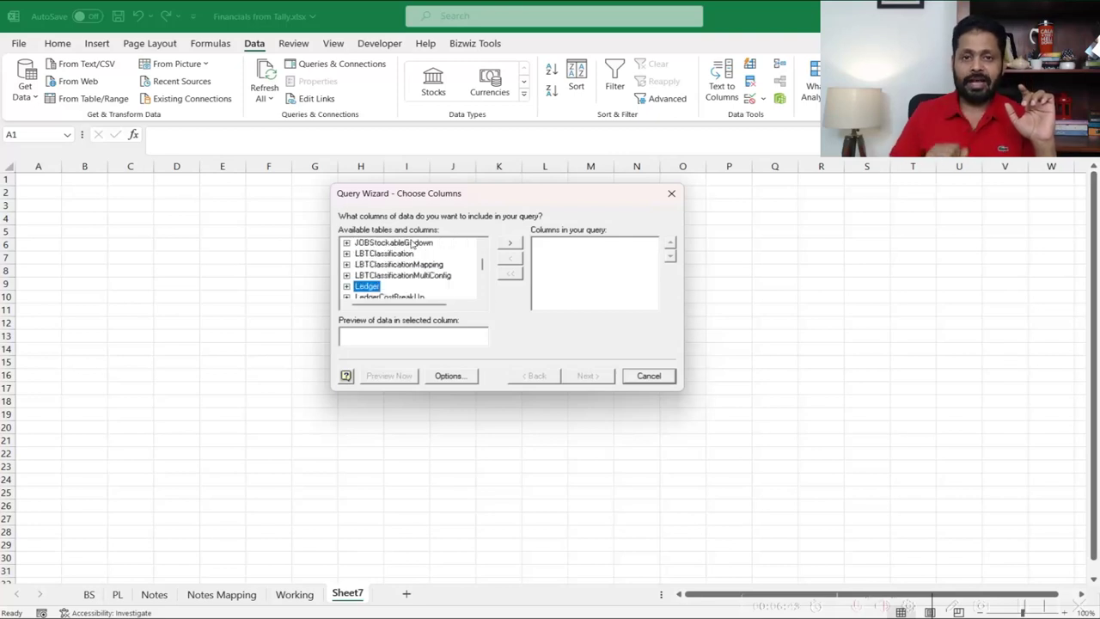
pyautogui.scroll(-1, 411, 253)
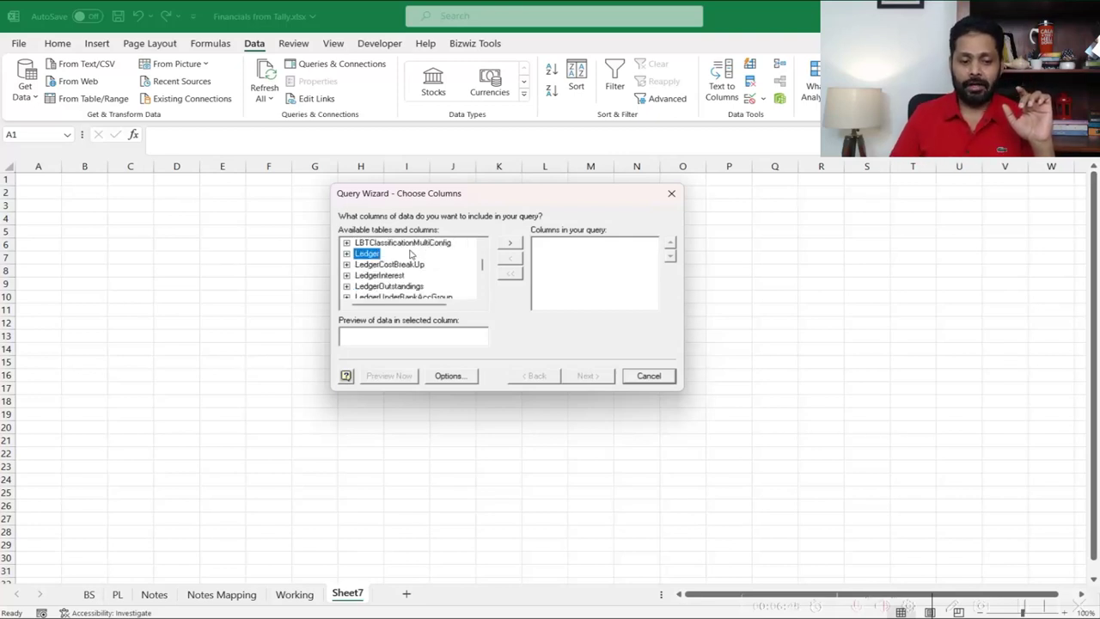
pyautogui.click(346, 254)
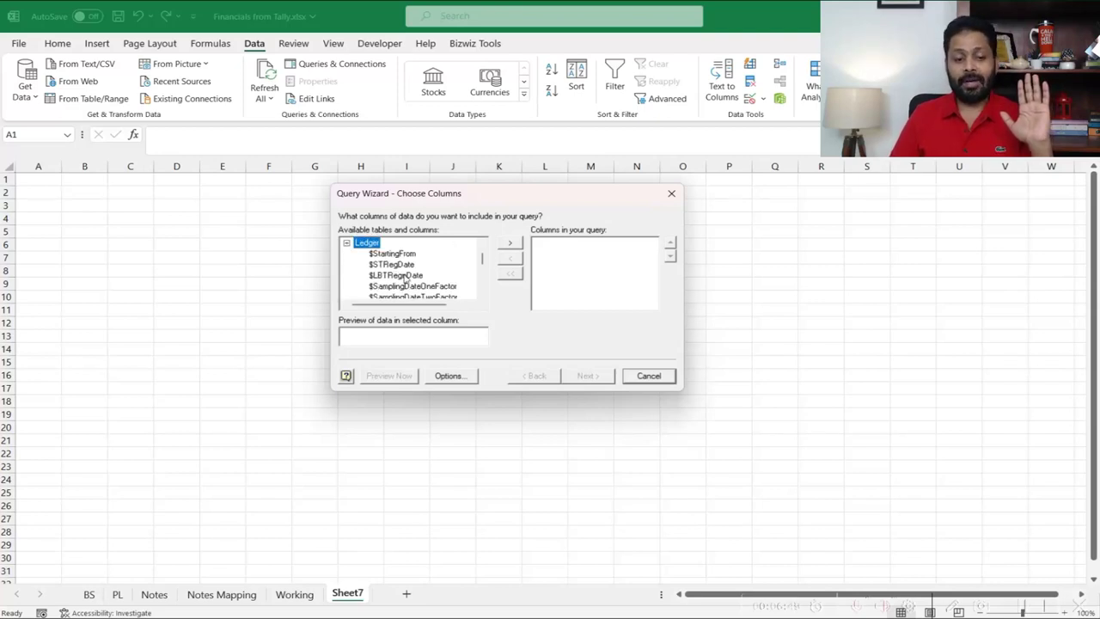
pyautogui.moveTo(458, 201); pyautogui.dragTo(469, 227)
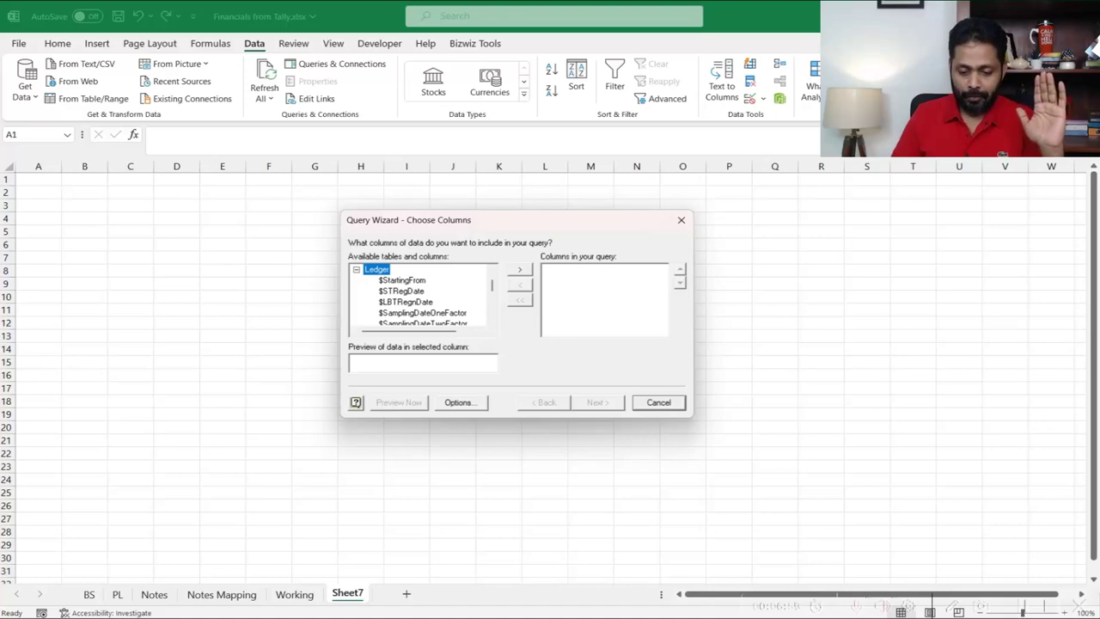
pyautogui.click(804, 617)
pyautogui.click(726, 578)
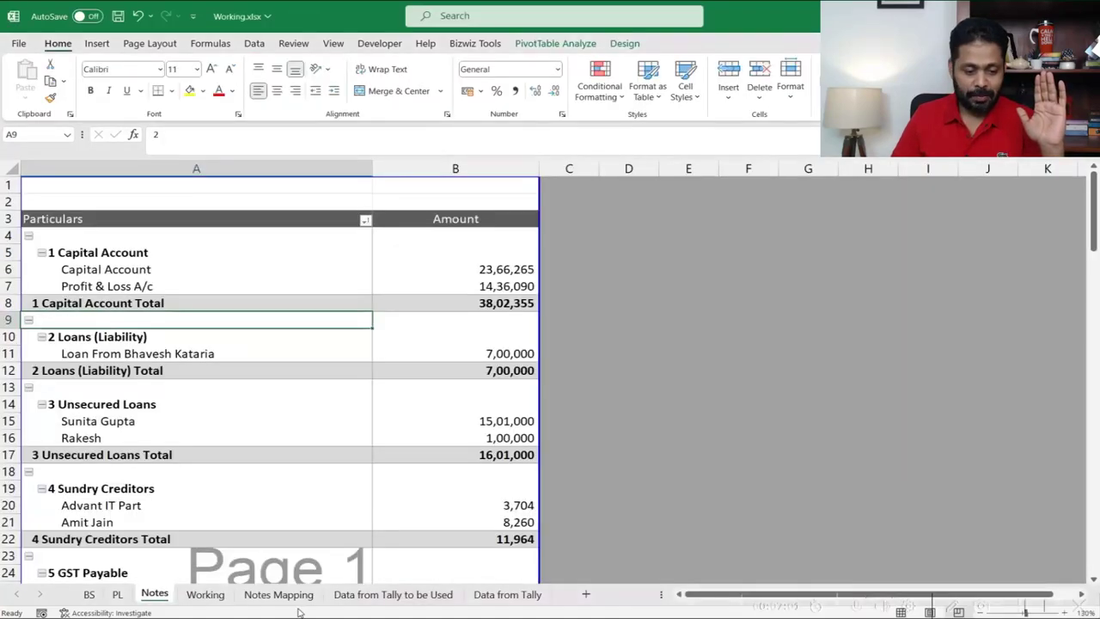
# Inspect the Name, PrimaryGroup, Parent and ClosingBalance columns on Working's Data from Tally sheet, then return to the wizard.
pyautogui.click(508, 593)
pyautogui.scroll(2, 147, 231)
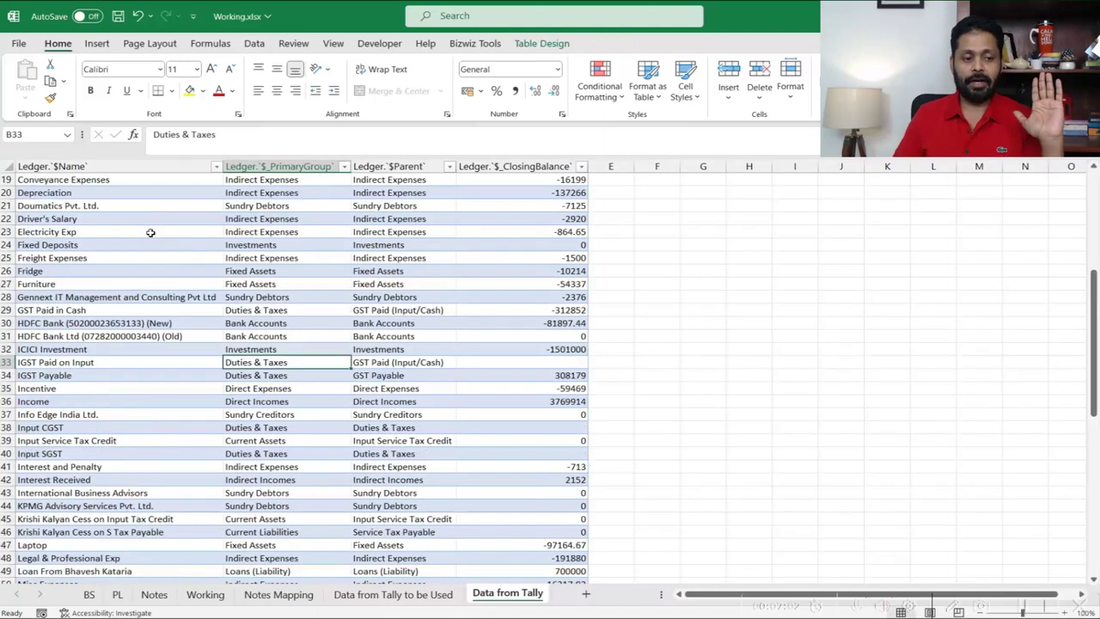
pyautogui.scroll(4, 147, 230)
pyautogui.click(169, 169)
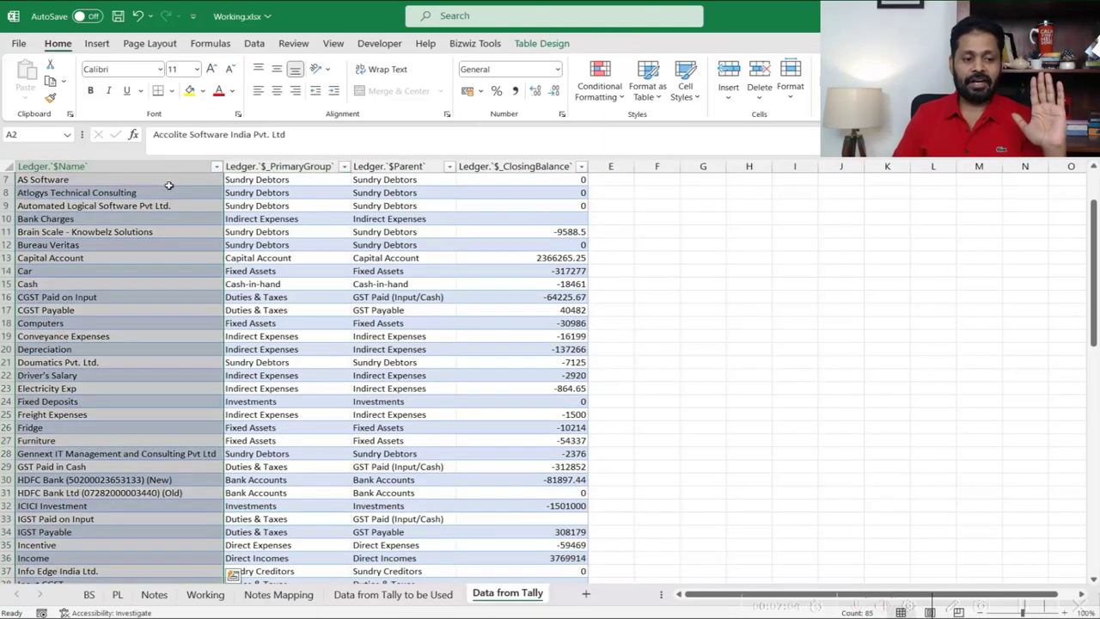
pyautogui.click(271, 167)
pyautogui.click(400, 169)
pyautogui.click(505, 171)
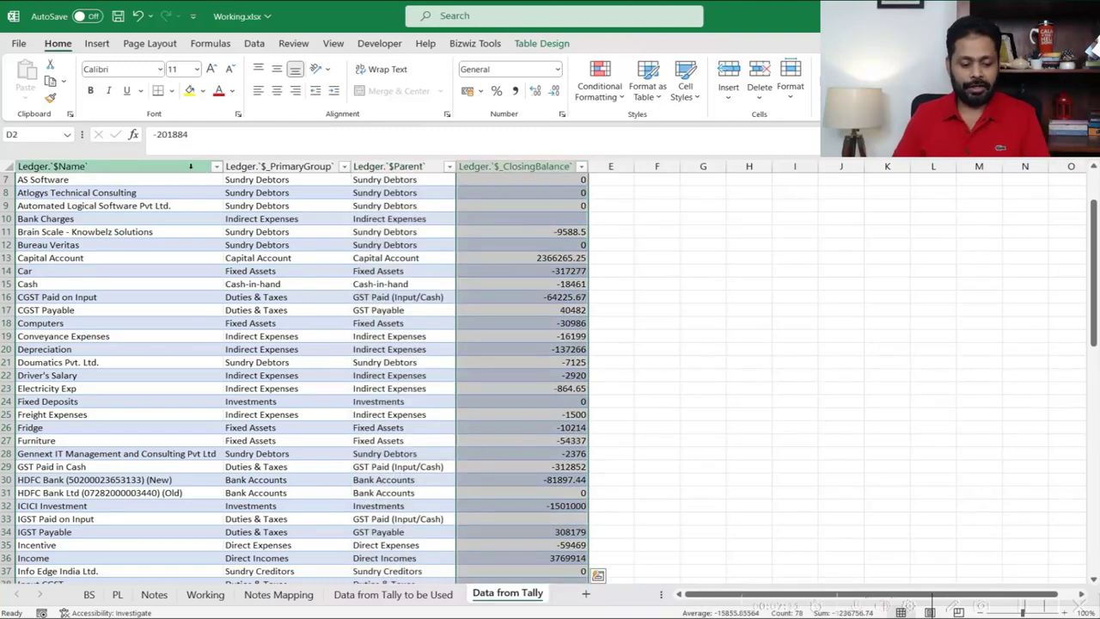
pyautogui.hotkey('alt', 'Tab')
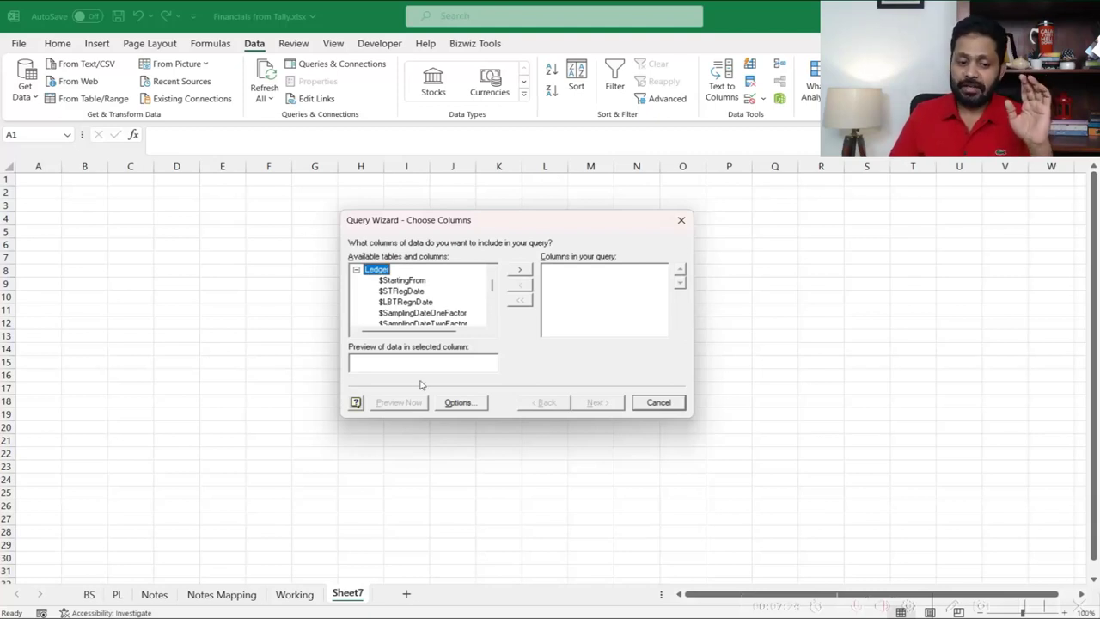
# Add the Ledger's $Name field to the query's columns.
pyautogui.scroll(-1, 453, 300)
pyautogui.scroll(-3, 451, 299)
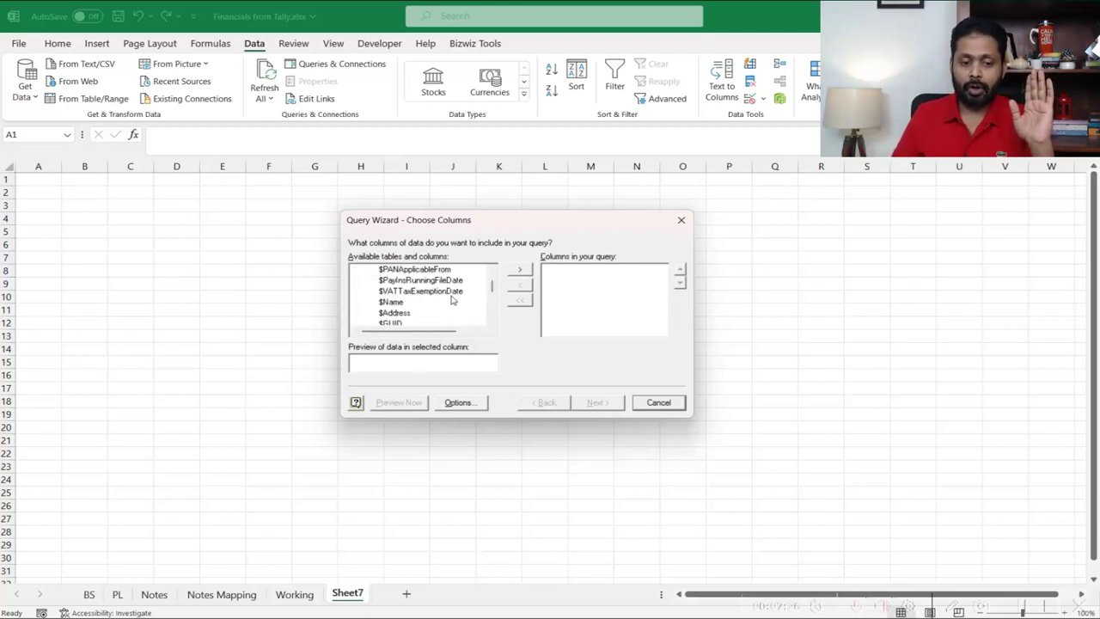
pyautogui.scroll(-2, 451, 299)
pyautogui.scroll(-2, 451, 300)
pyautogui.scroll(-2, 453, 300)
pyautogui.scroll(-2, 451, 300)
pyautogui.scroll(-2, 452, 300)
pyautogui.scroll(-2, 451, 300)
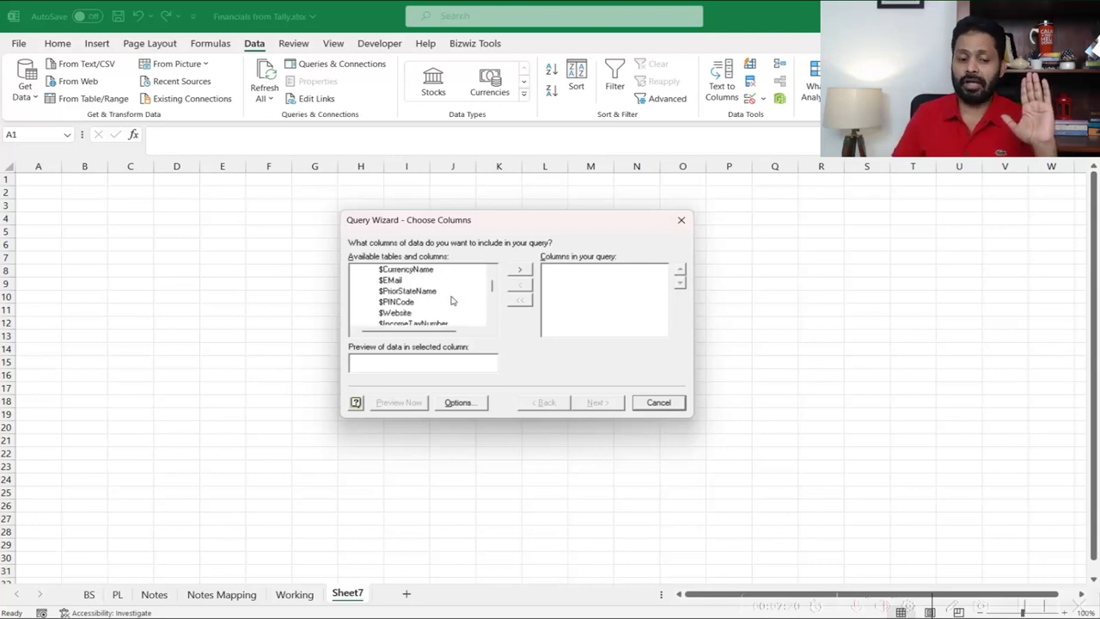
pyautogui.scroll(8, 451, 300)
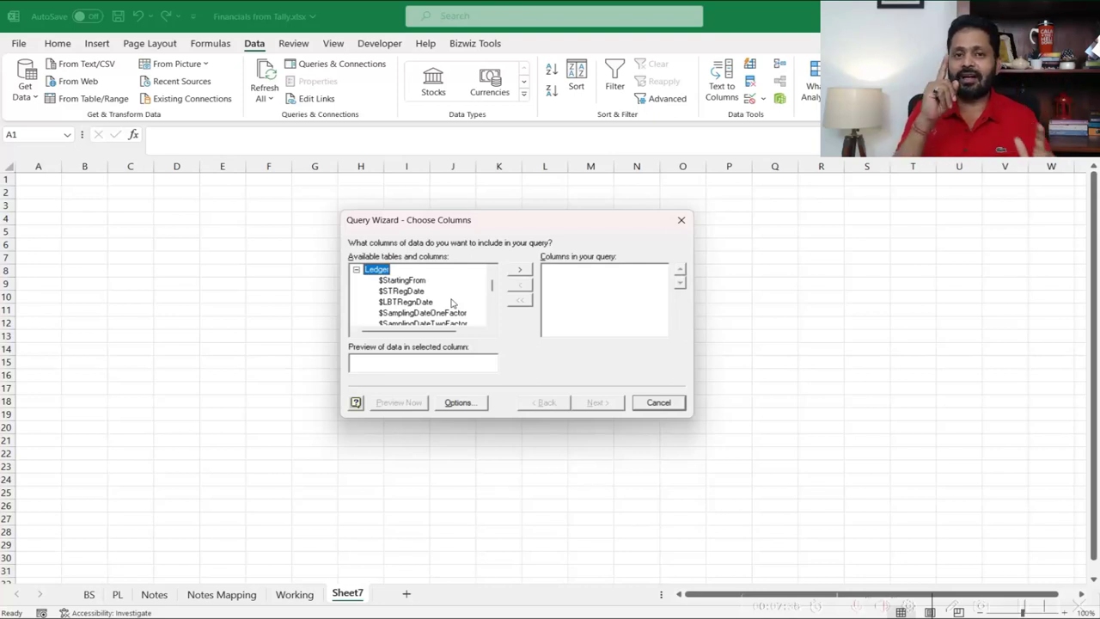
pyautogui.scroll(1, 455, 302)
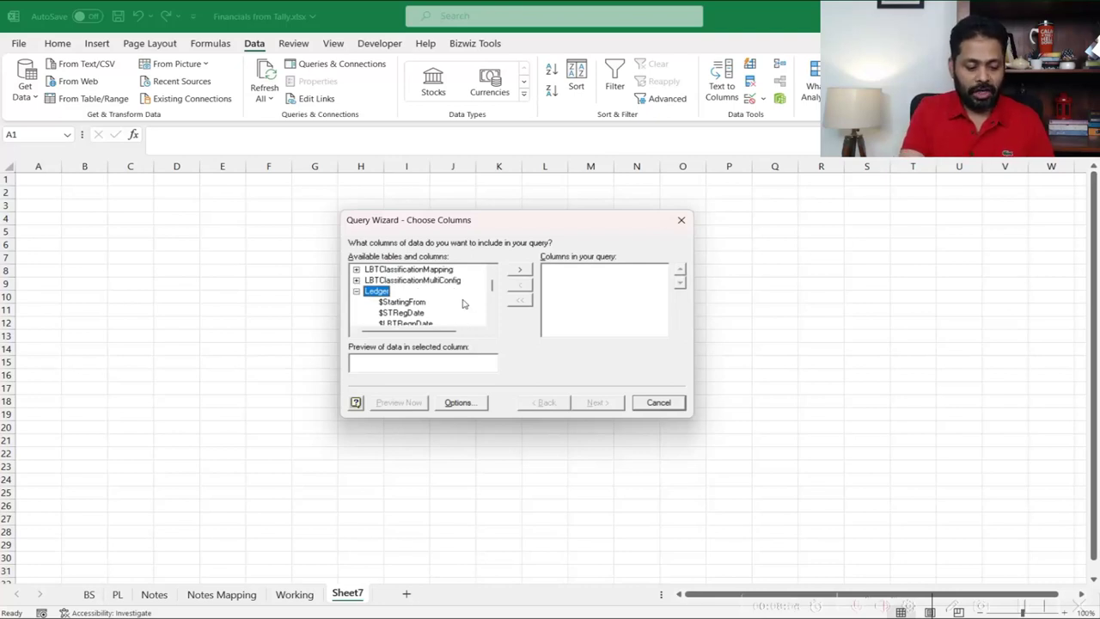
pyautogui.click(462, 303)
pyautogui.press('Down')
pyautogui.press('Down')
pyautogui.press('Down')
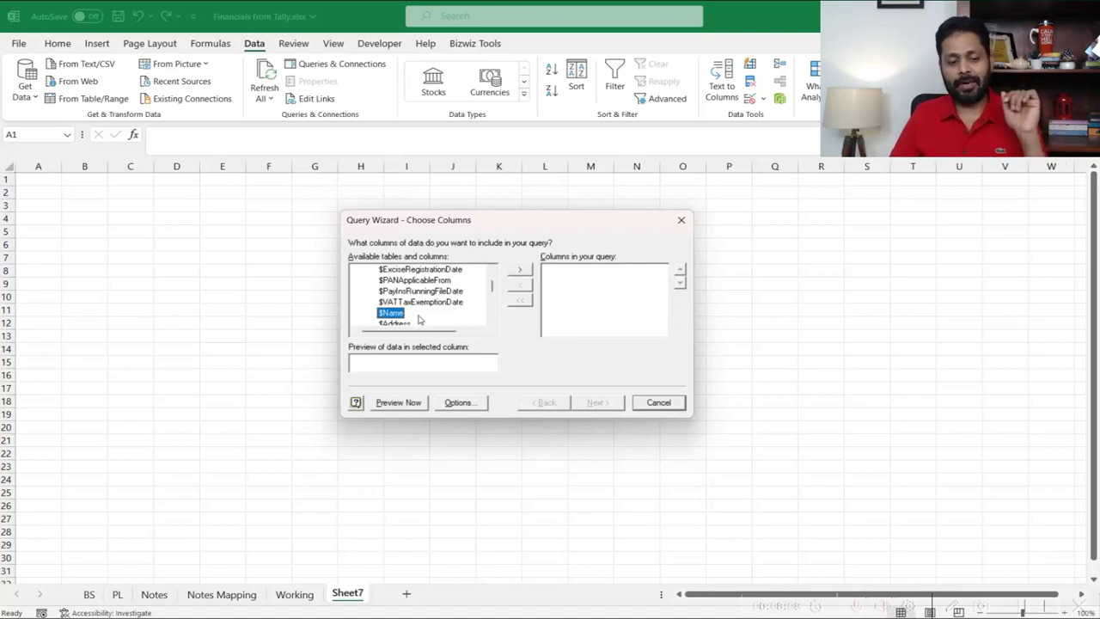
pyautogui.scroll(-1, 413, 317)
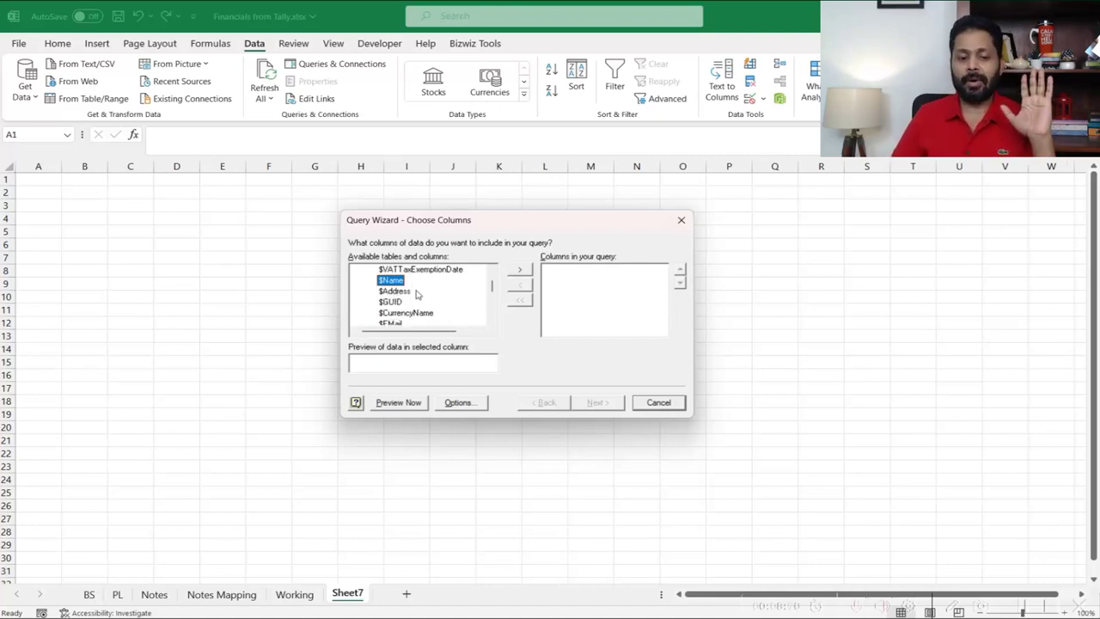
pyautogui.click(522, 274)
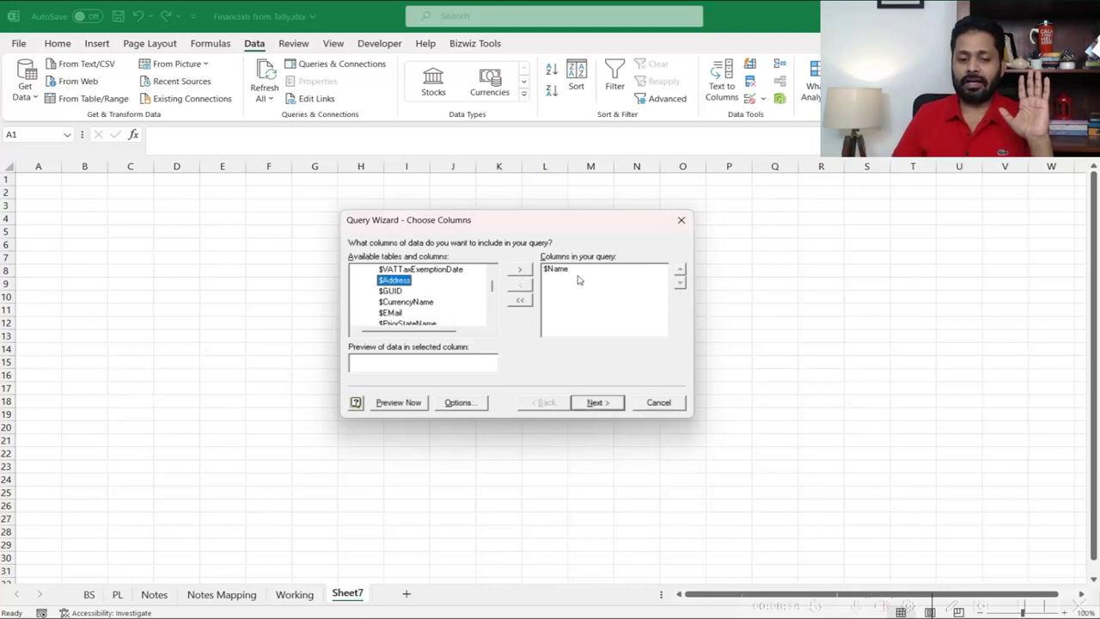
# Check the PrimaryGroup column in the reference table and move to $_PrimaryGroup in the field list.
pyautogui.click(421, 280)
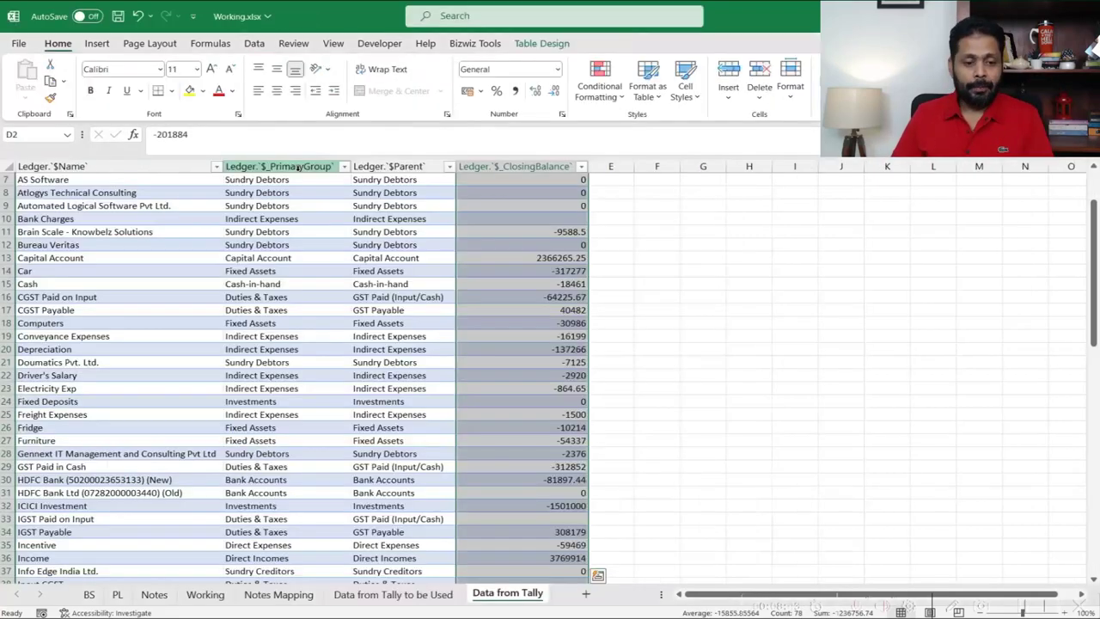
pyautogui.click(298, 169)
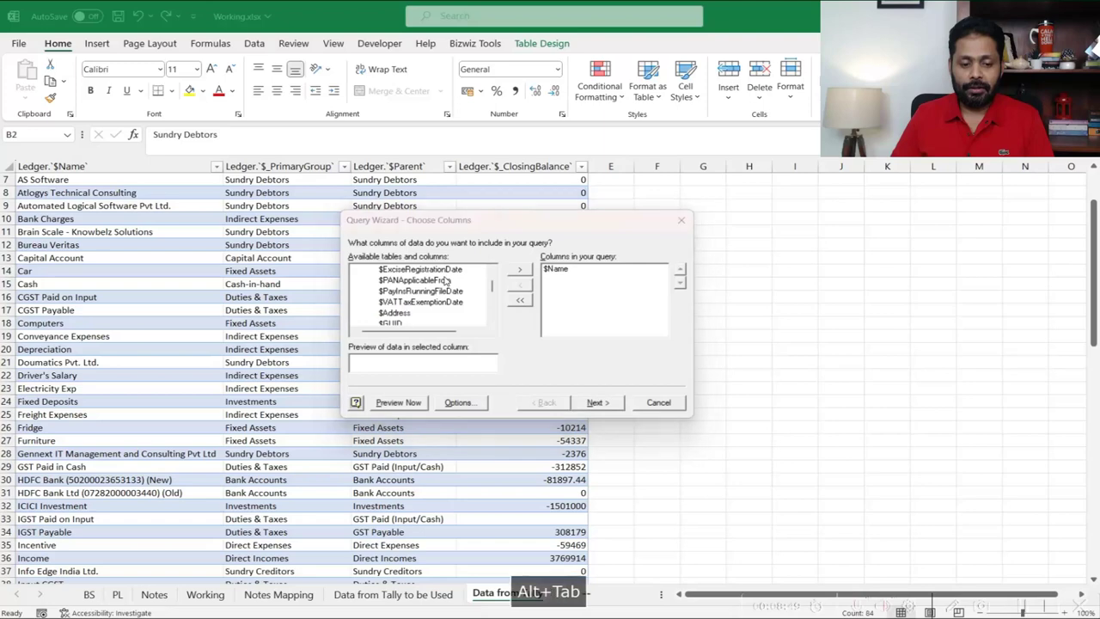
pyautogui.hotkey('alt', 'Tab')
pyautogui.scroll(-1, 454, 313)
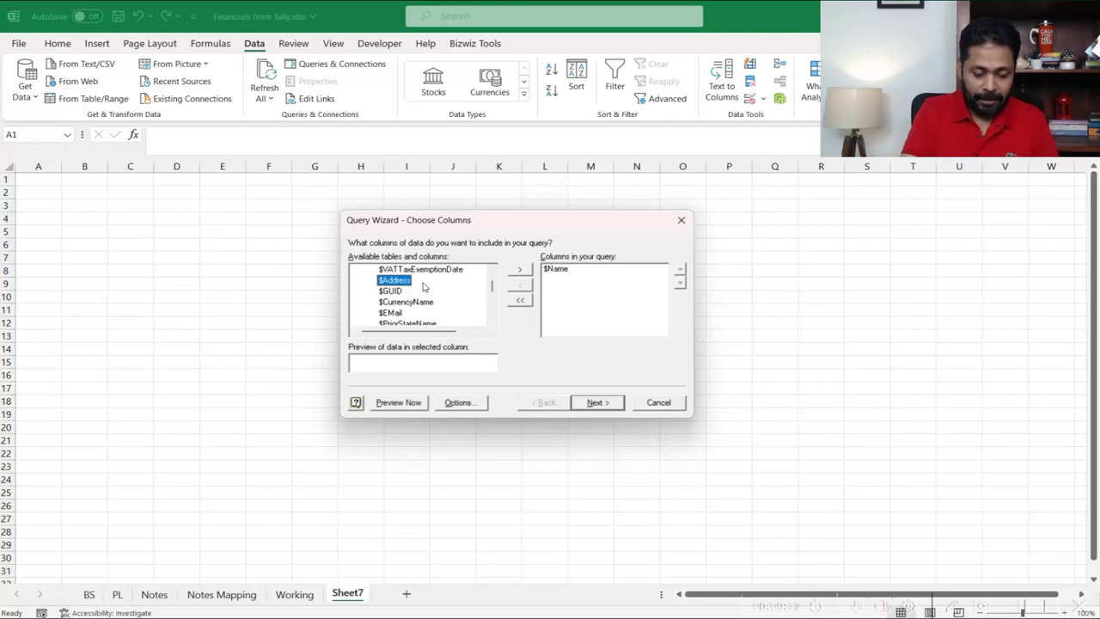
pyautogui.press('Down')
pyautogui.press('Down')
pyautogui.press('Down')
pyautogui.press('Down')
pyautogui.press('Down')
pyautogui.press('Down')
pyautogui.press('Down')
# Add $_PrimaryGroup as the query's second column after $Name.
pyautogui.scroll(-1, 425, 300)
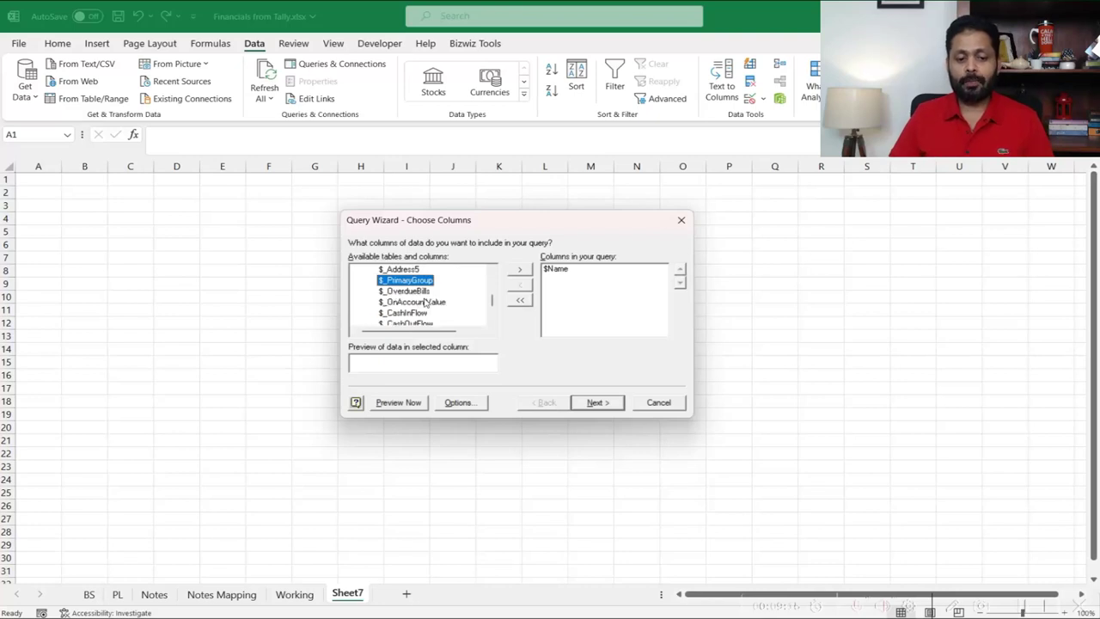
pyautogui.click(518, 272)
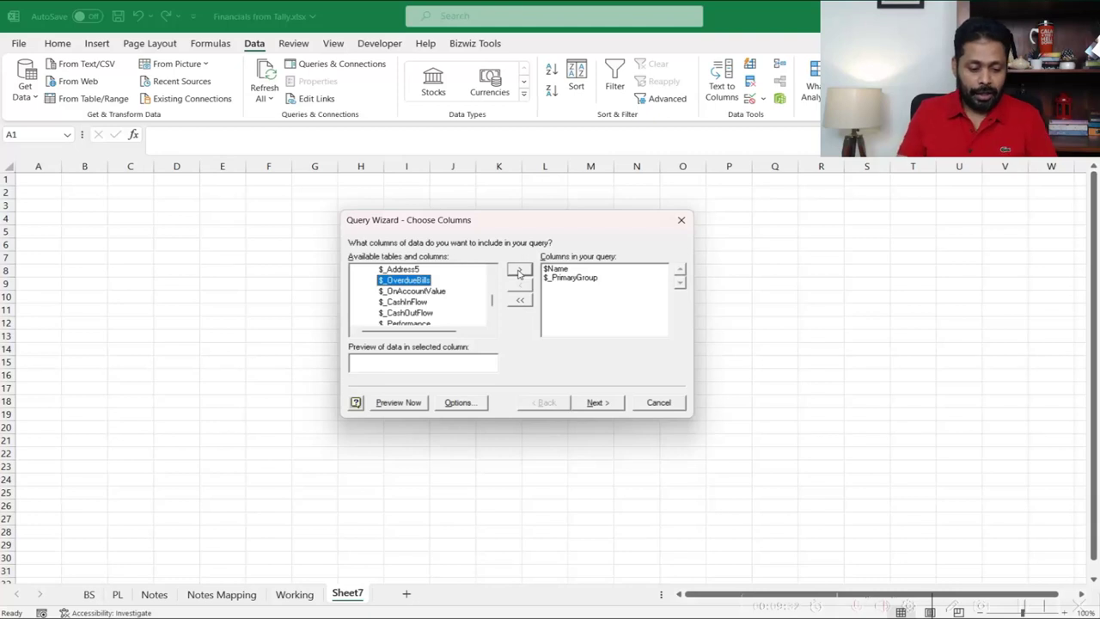
pyautogui.press('Down')
pyautogui.press('Up')
pyautogui.press('Up')
pyautogui.press('Up')
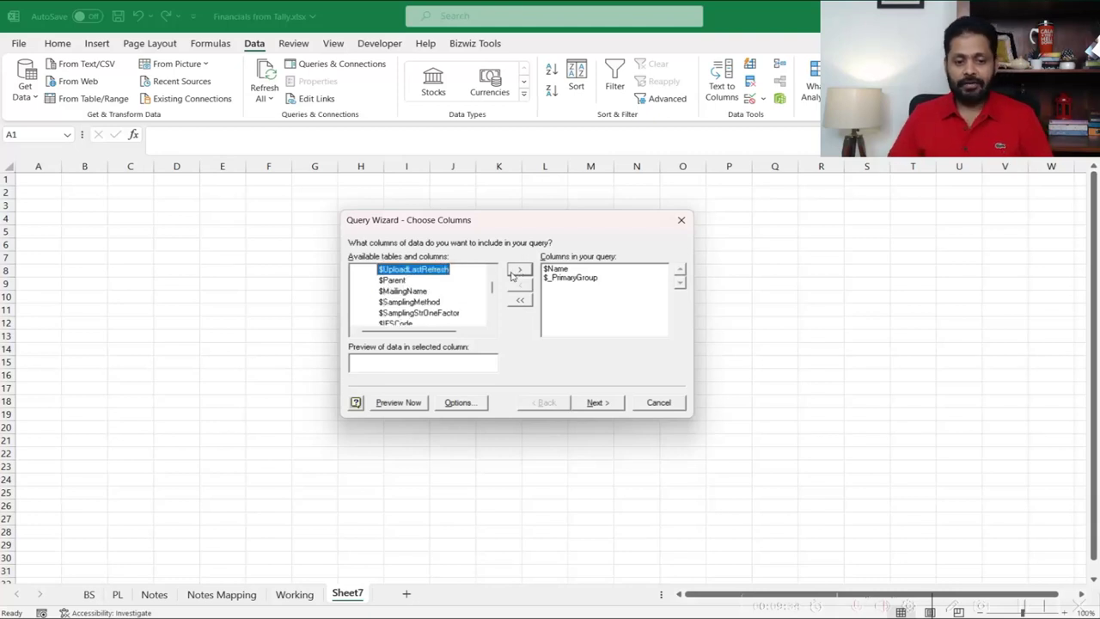
# Add $Parent and $_ClosingBalance to the query columns and advance past the Filter Data step.
pyautogui.click(406, 283)
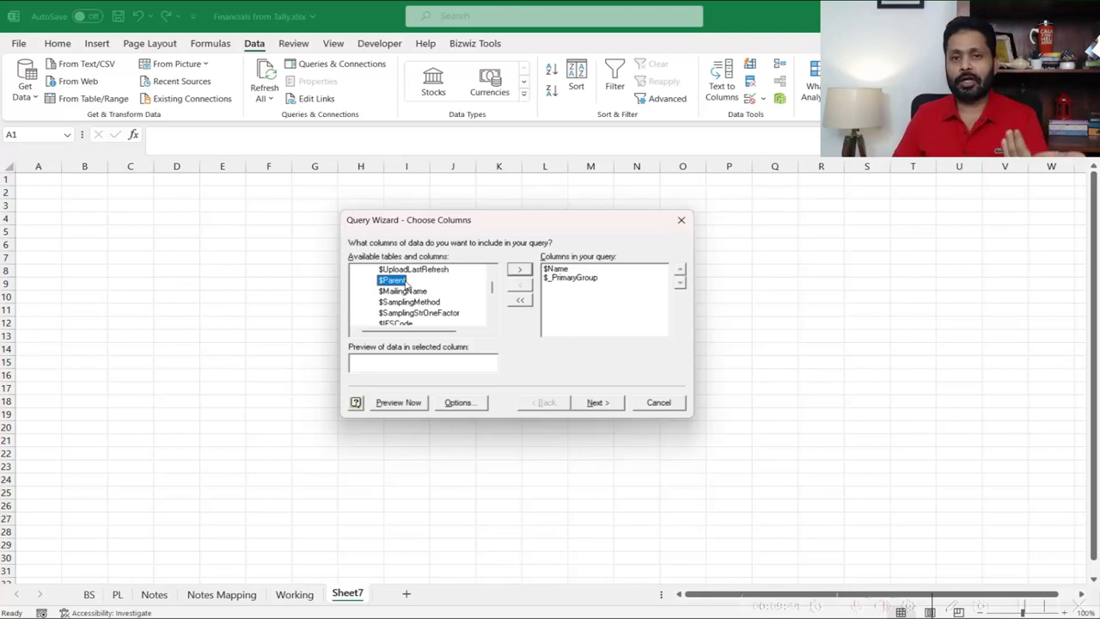
pyautogui.click(514, 274)
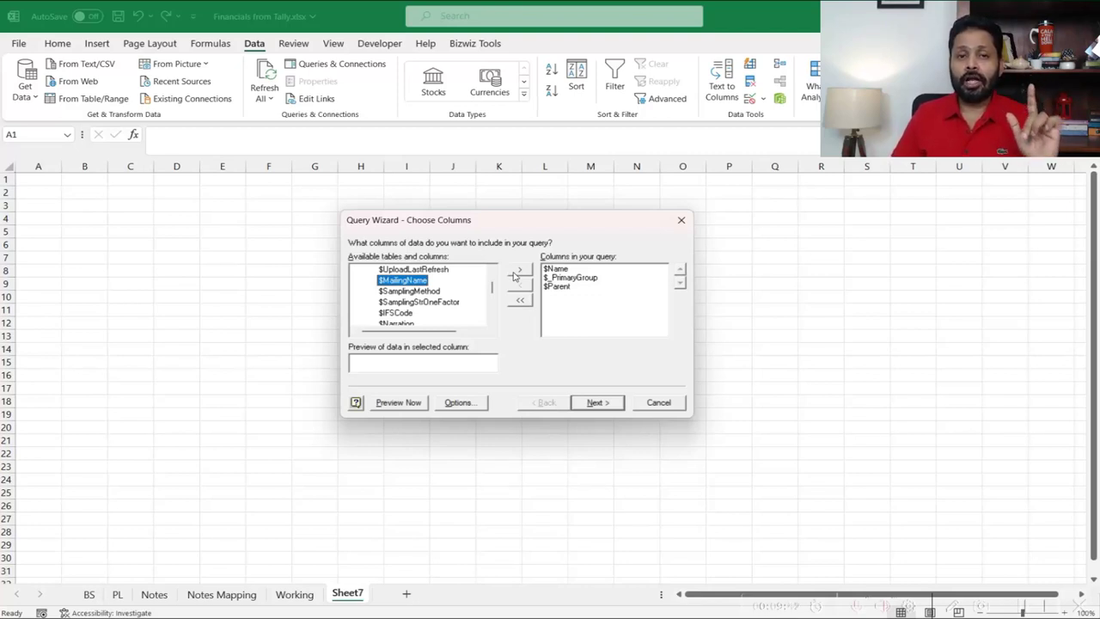
pyautogui.press('Down')
pyautogui.press('Down')
pyautogui.press('Down')
pyautogui.press('Down')
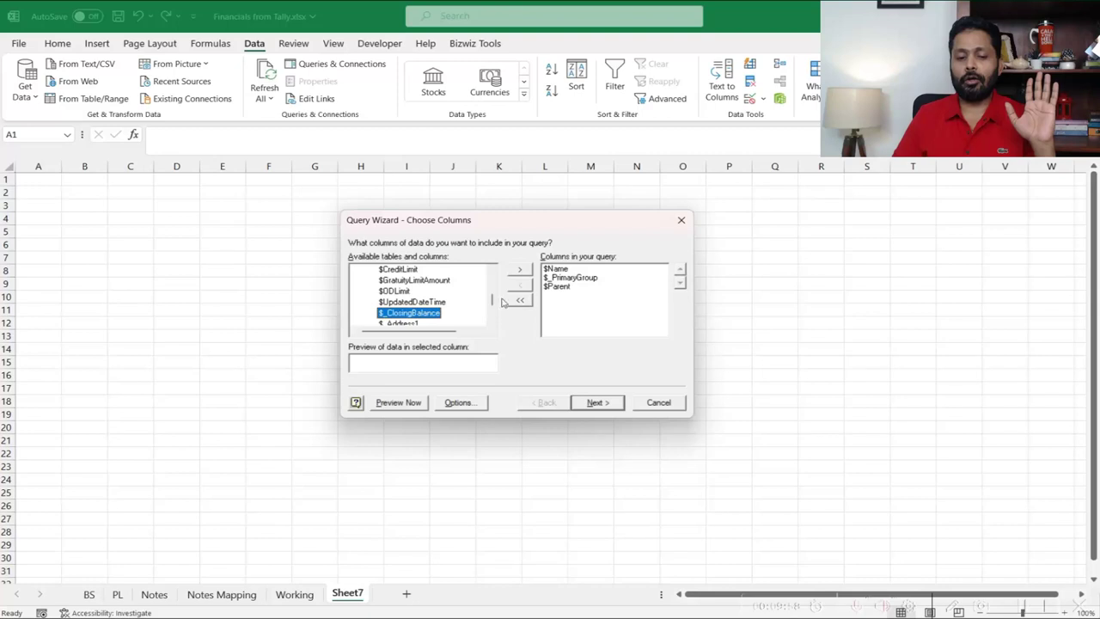
pyautogui.click(524, 271)
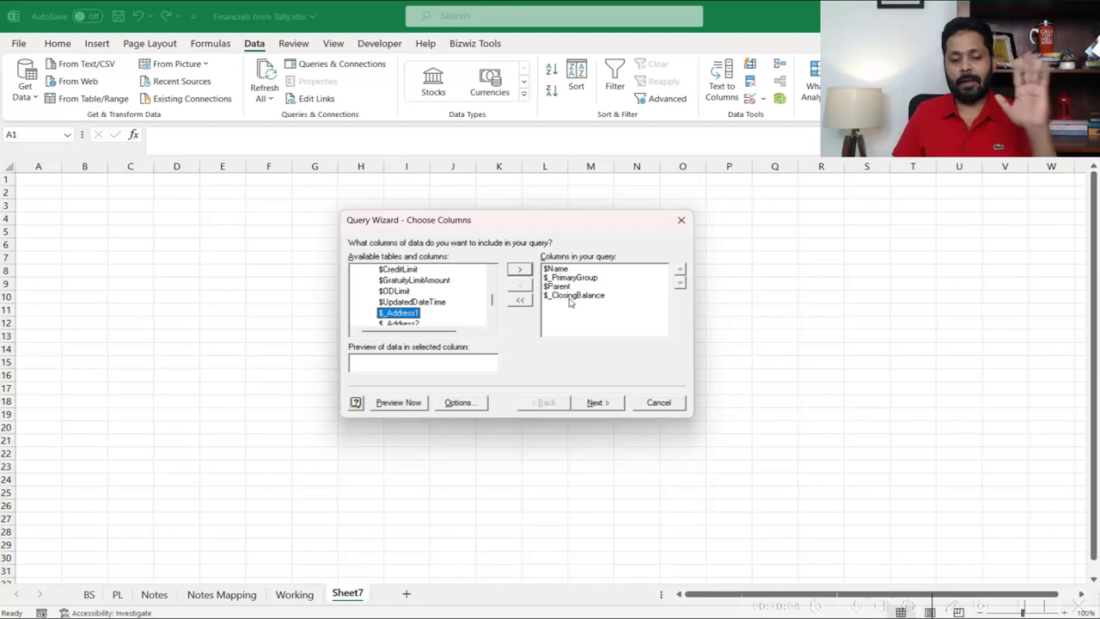
pyautogui.click(605, 405)
pyautogui.click(606, 404)
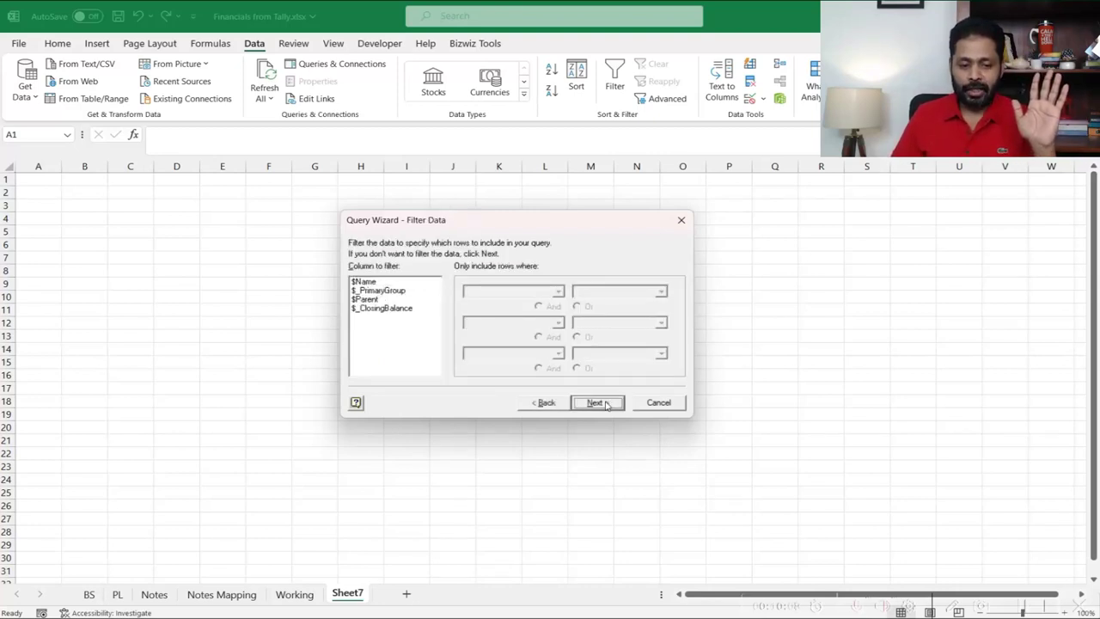
# Finish the Query Wizard and import the ledger data as a Table on Sheet7 at $A$1.
pyautogui.click(606, 405)
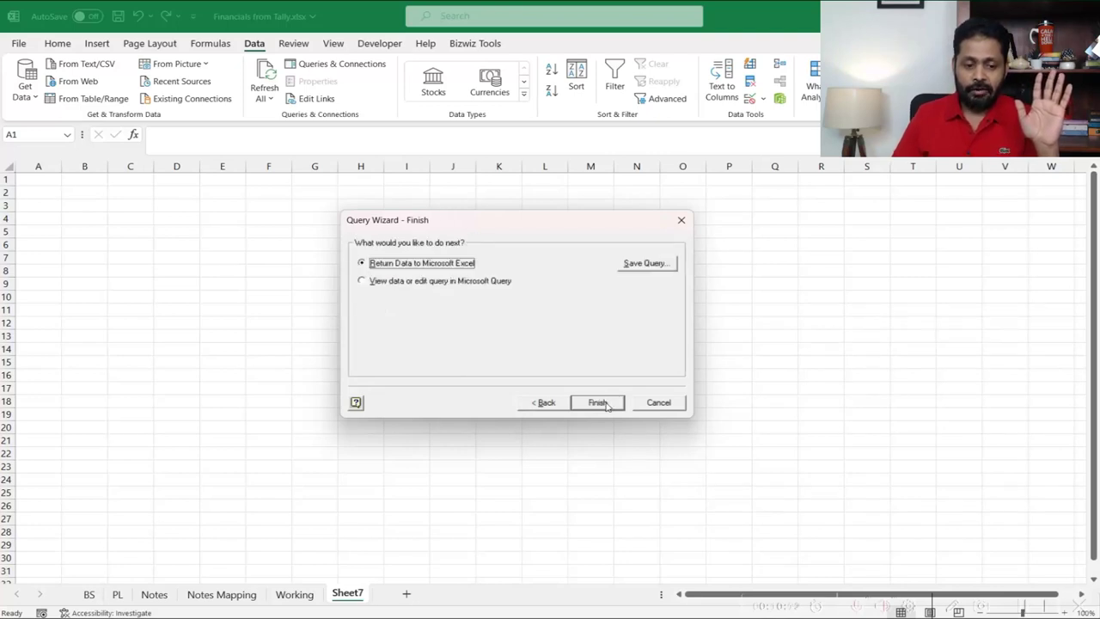
pyautogui.click(605, 404)
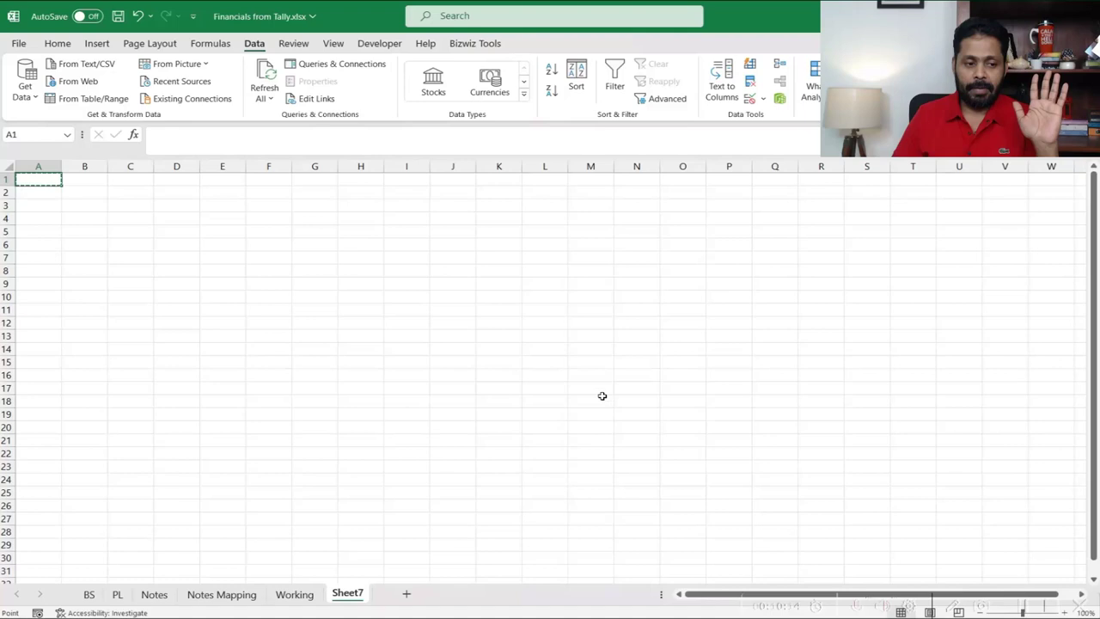
pyautogui.moveTo(824, 244); pyautogui.dragTo(768, 239)
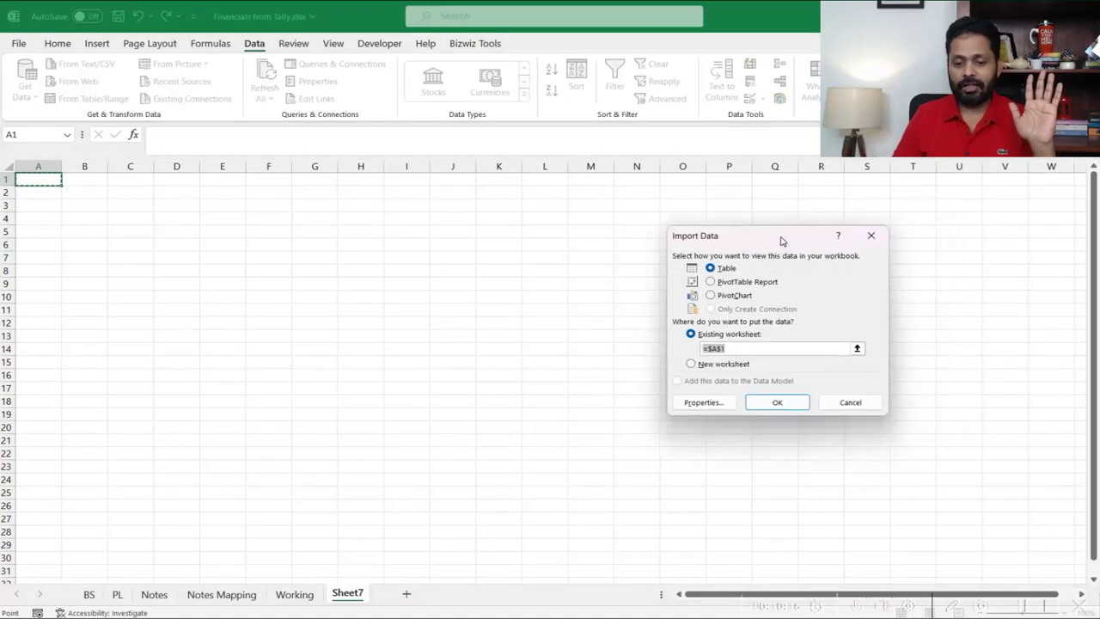
pyautogui.click(710, 280)
pyautogui.click(710, 268)
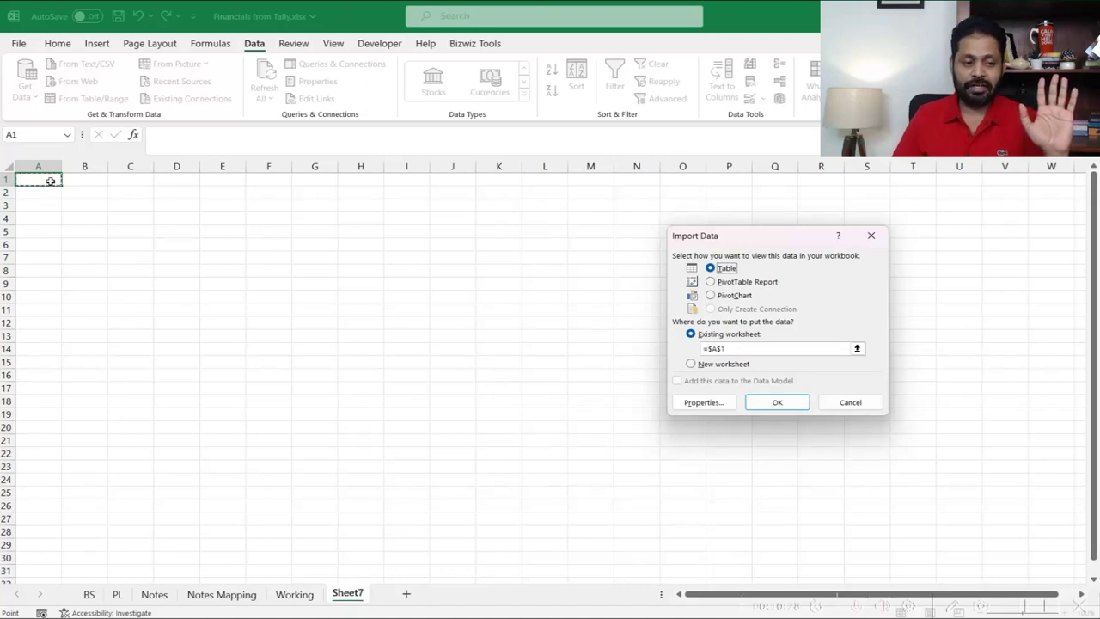
pyautogui.click(691, 364)
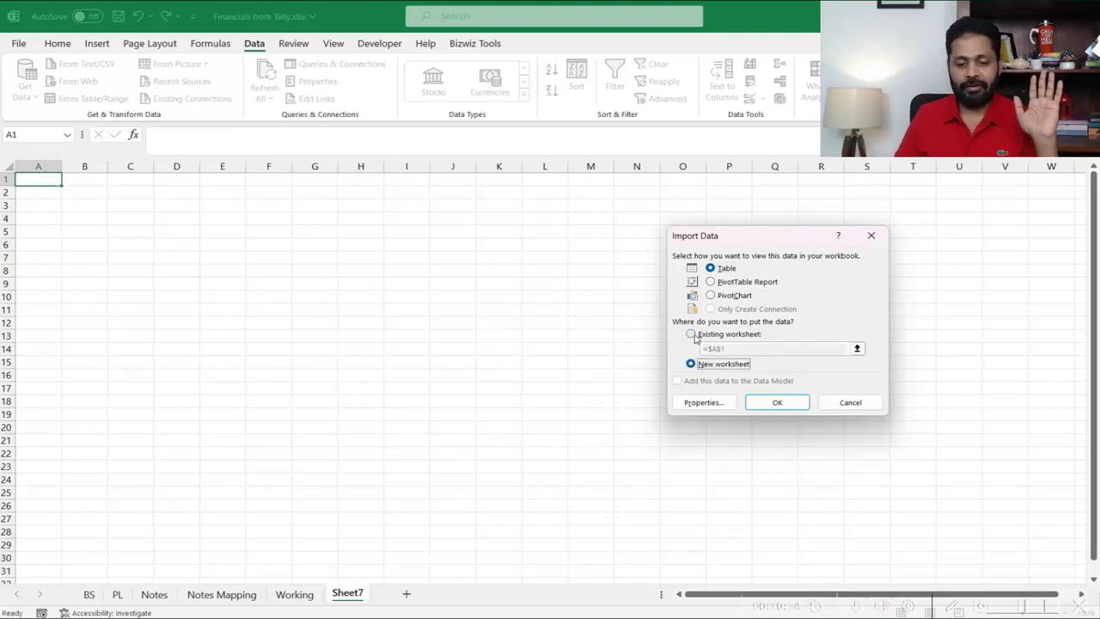
pyautogui.click(690, 334)
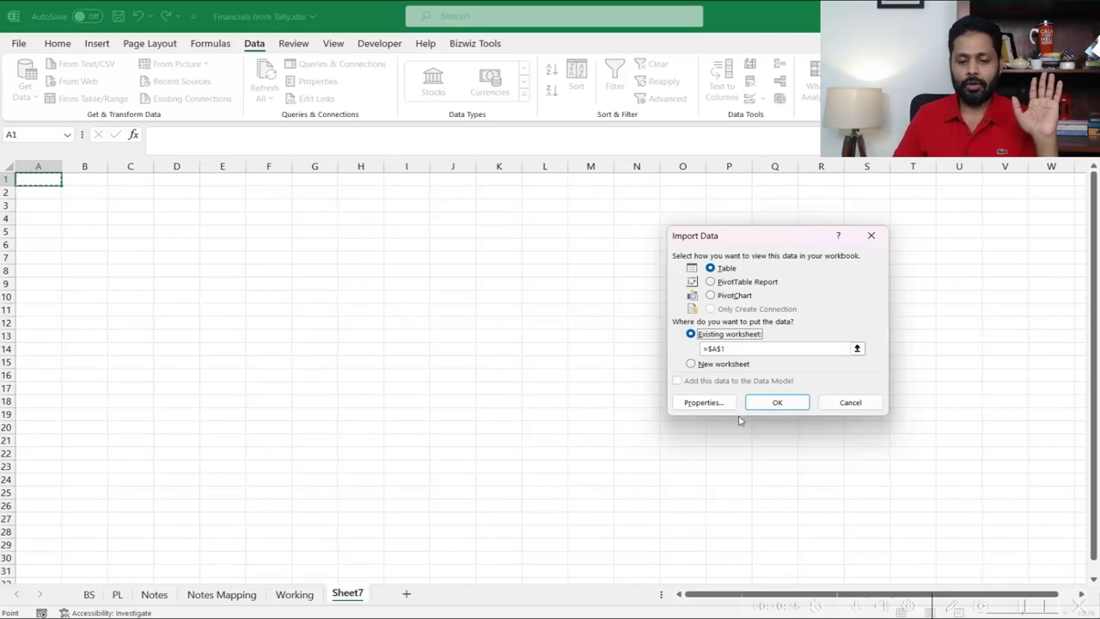
pyautogui.click(775, 402)
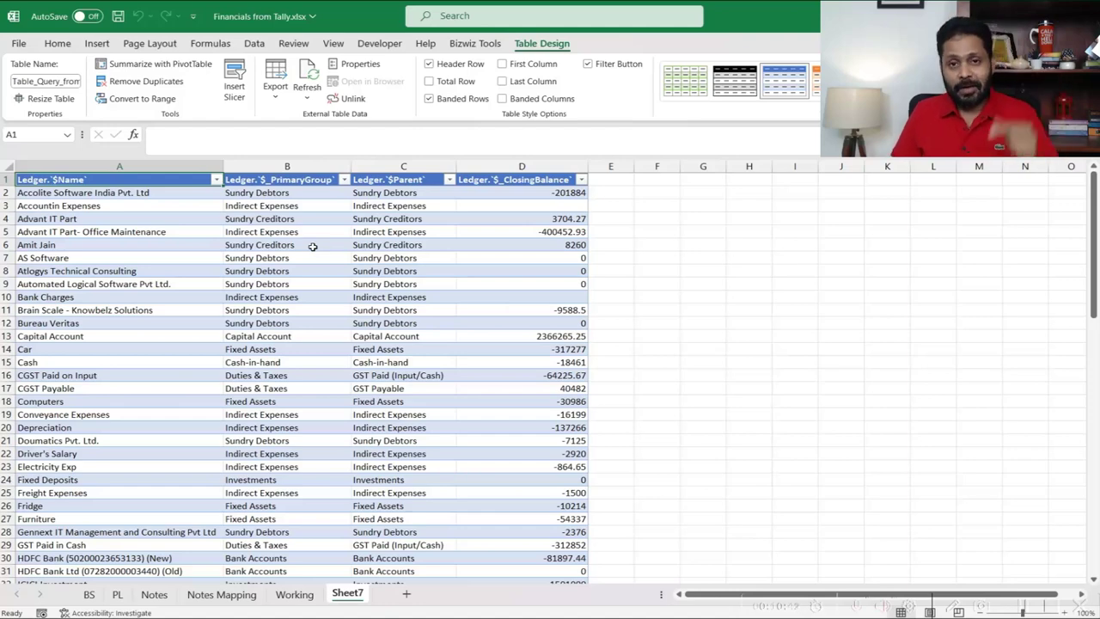
pyautogui.click(292, 218)
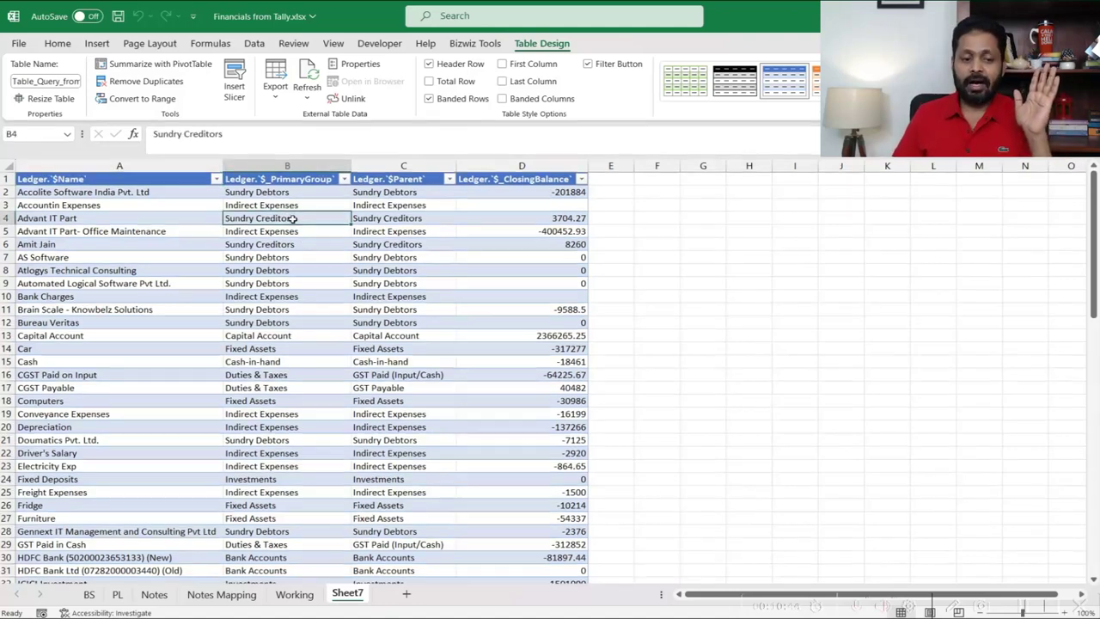
pyautogui.rightClick(292, 220)
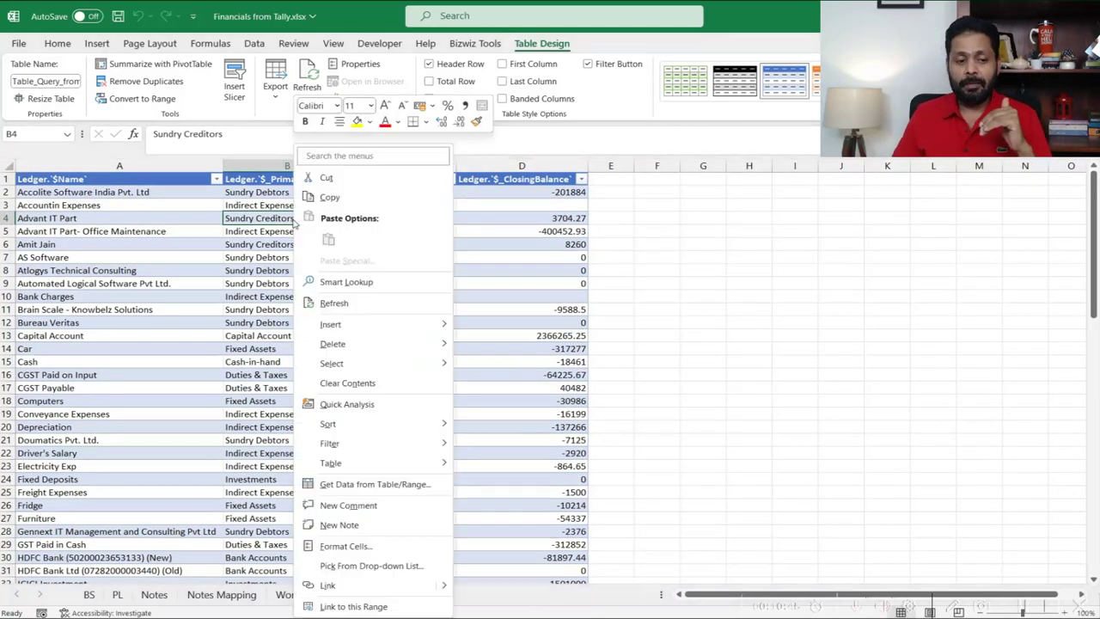
pyautogui.click(359, 302)
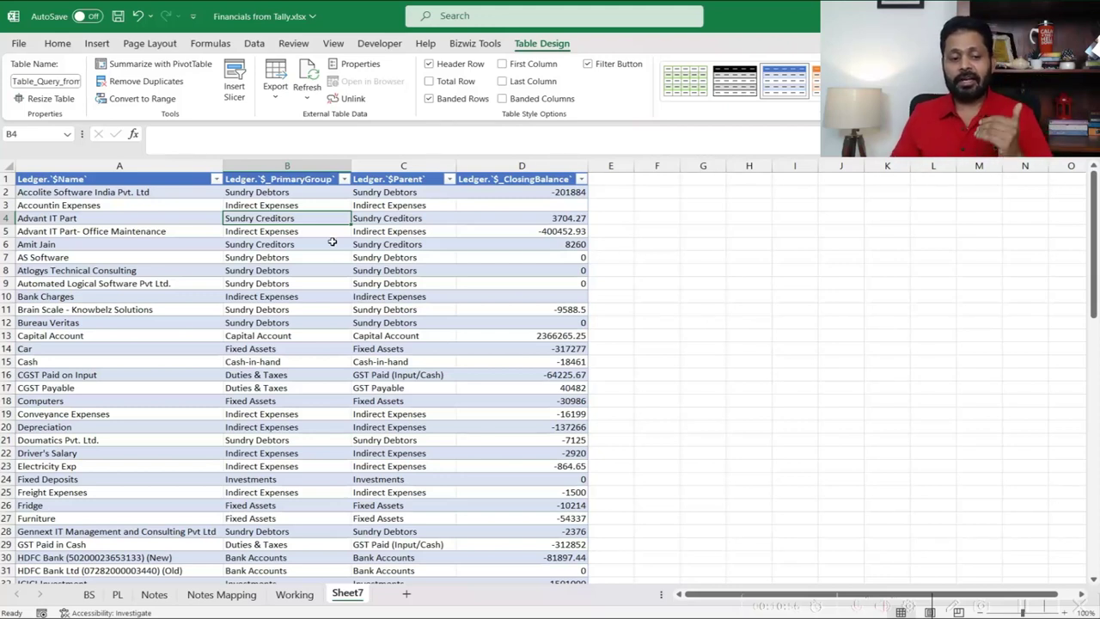
pyautogui.rightClick(319, 214)
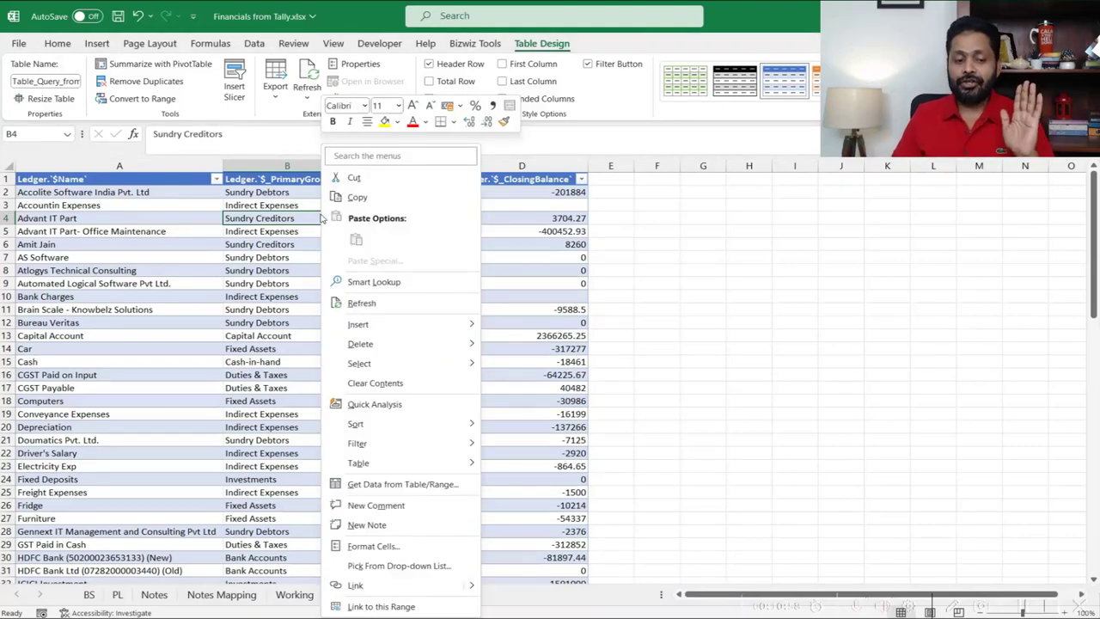
pyautogui.click(305, 214)
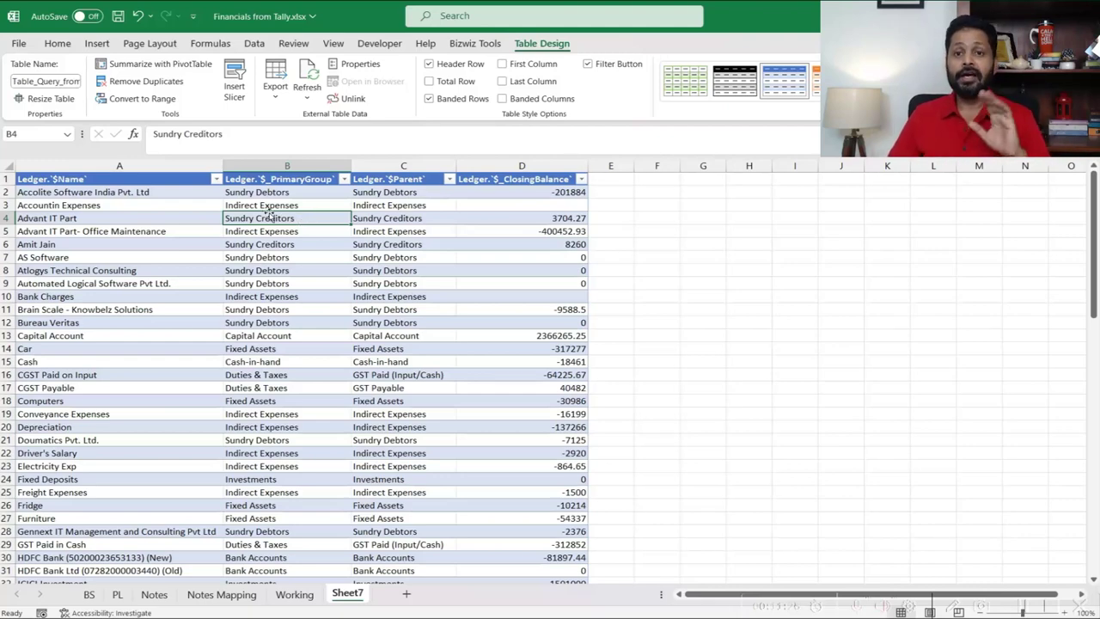
pyautogui.click(514, 208)
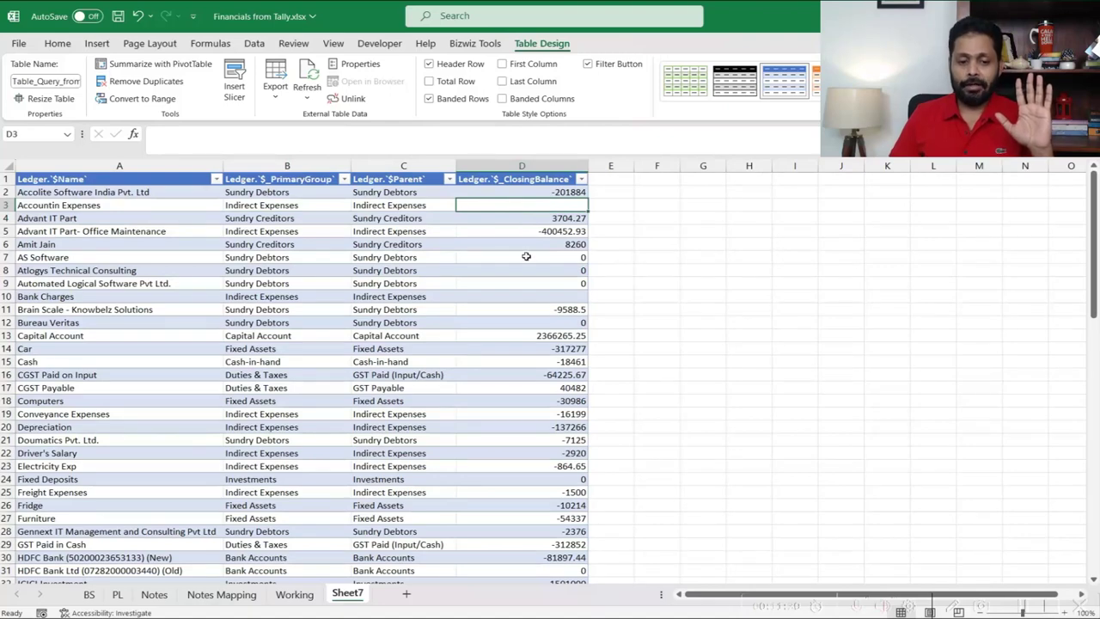
pyautogui.moveTo(522, 257); pyautogui.dragTo(530, 293)
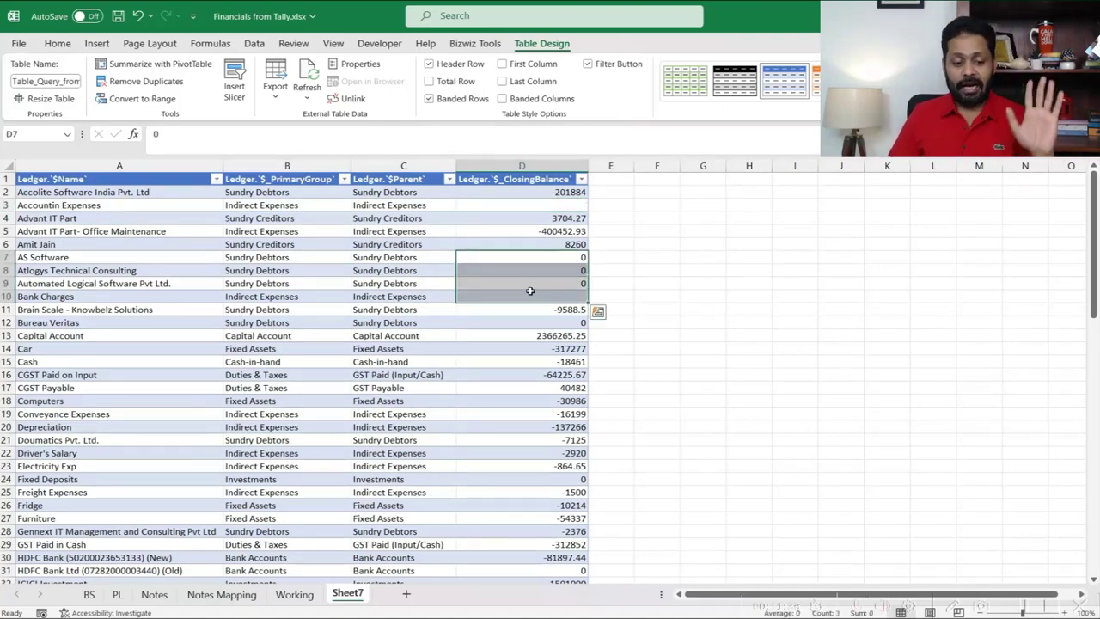
pyautogui.click(482, 275)
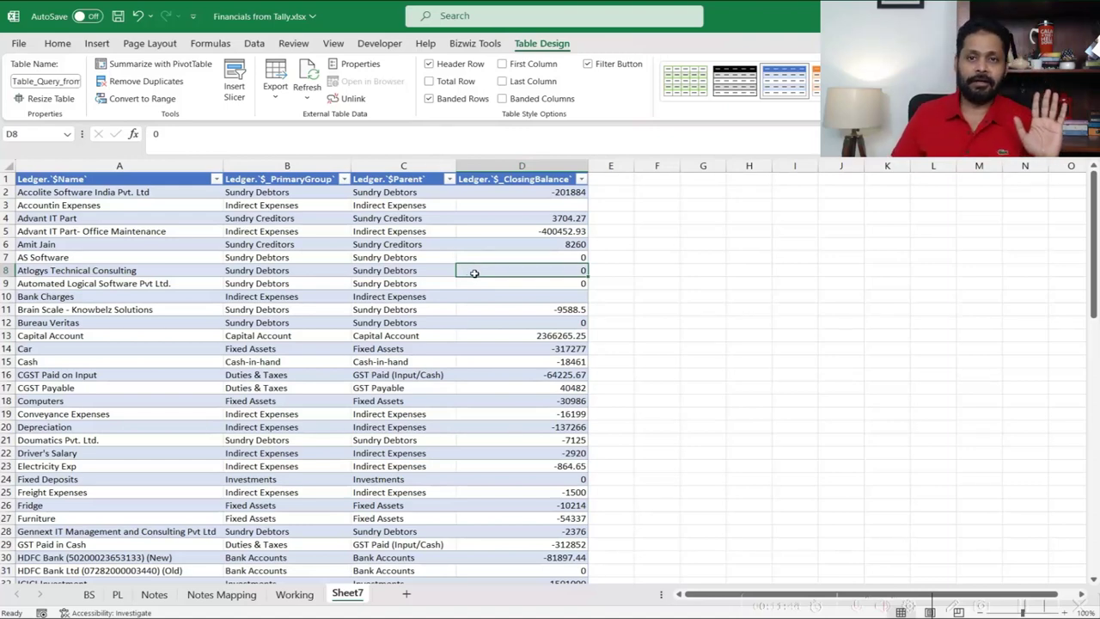
pyautogui.doubleClick(361, 594)
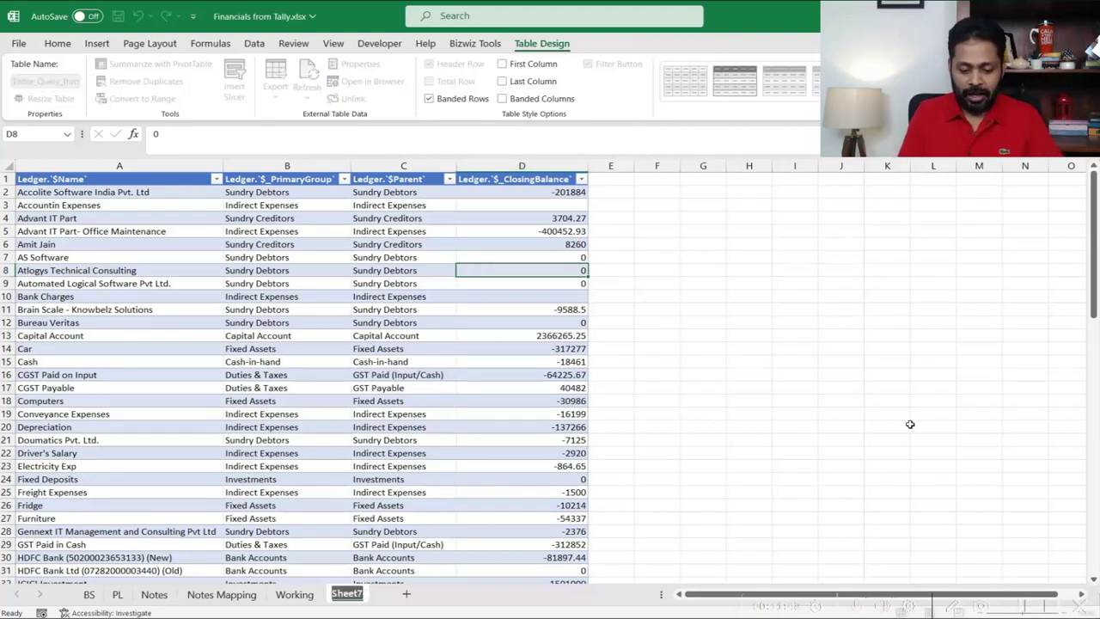
# Rename Sheet7 to 'Data from Tally Directly' and load its ledger table into Power Query.
pyautogui.write('Data from Tally Directly')
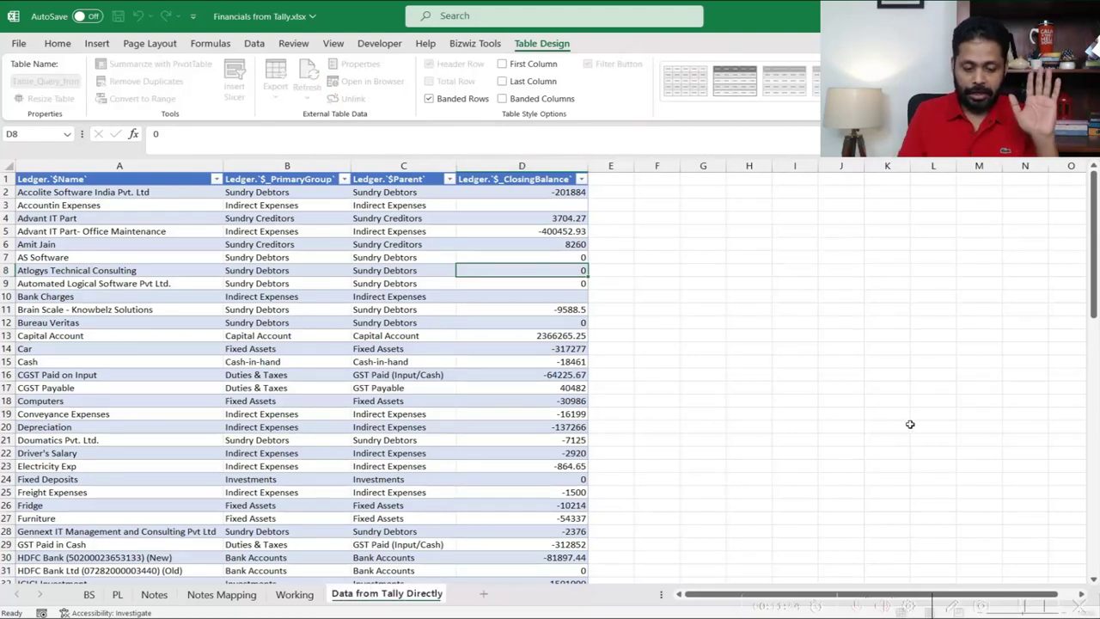
pyautogui.press('Return')
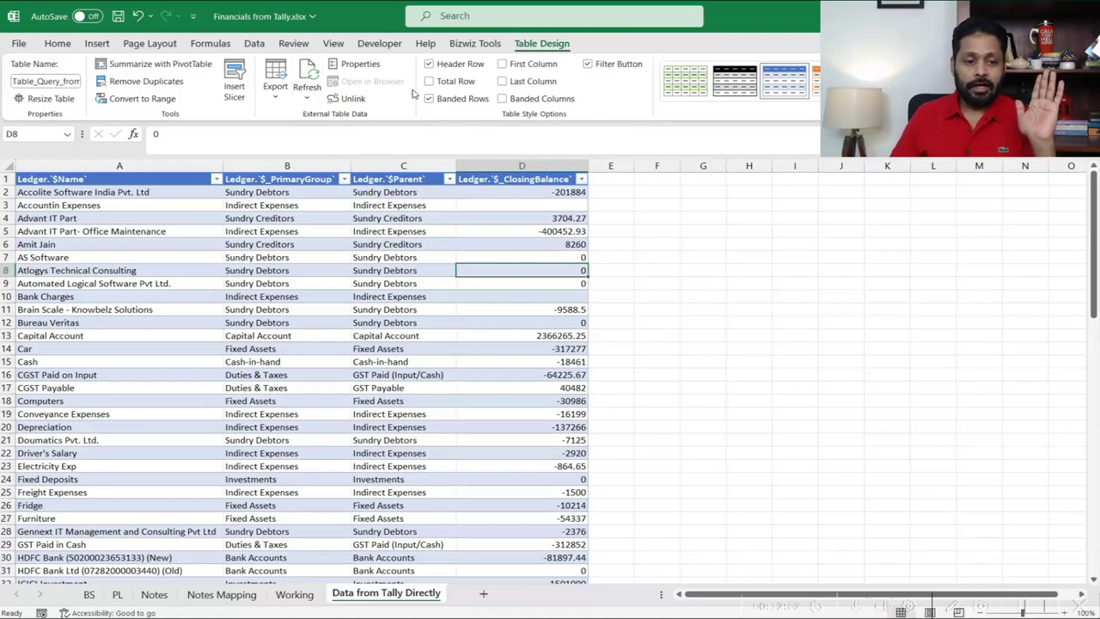
pyautogui.click(254, 44)
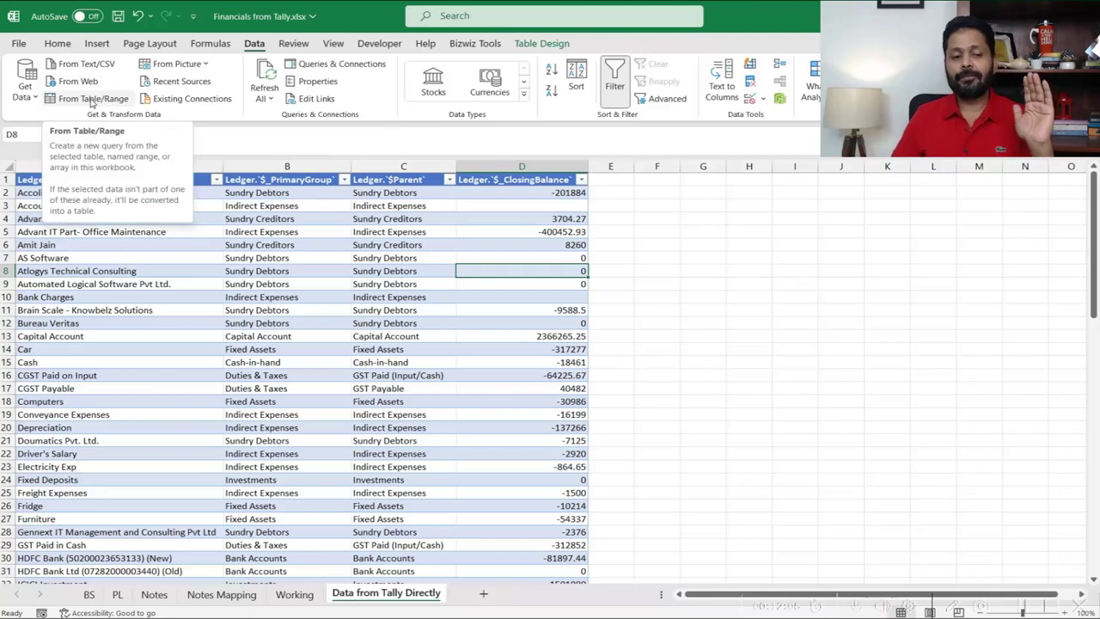
pyautogui.click(92, 101)
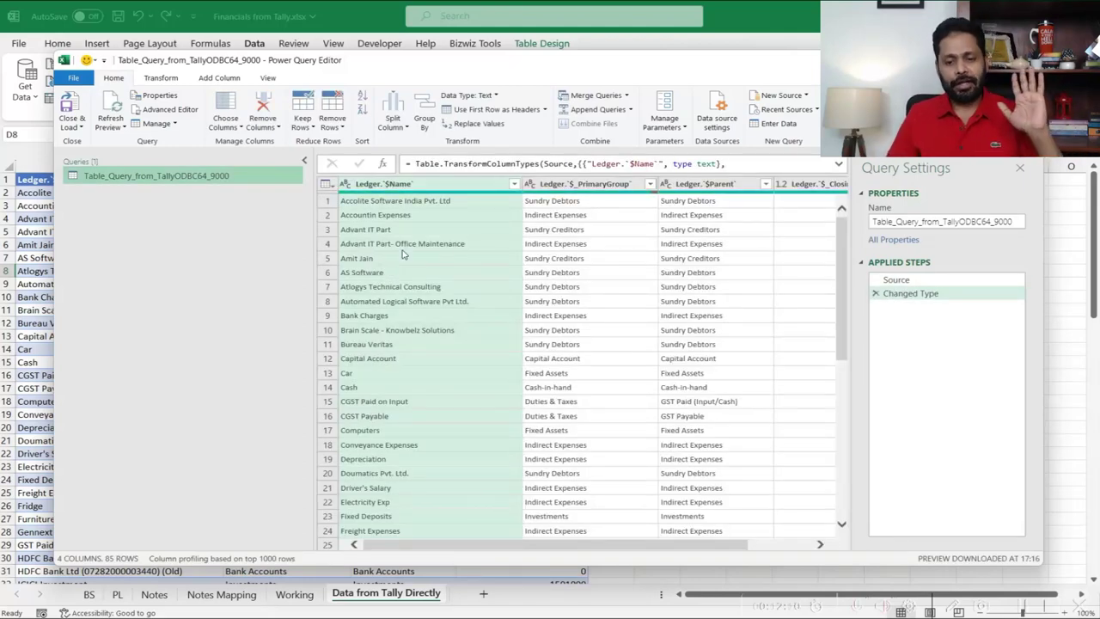
# Widen the preview and inspect the null and zero closing balances in rows 2 and 6.
pyautogui.click(302, 159)
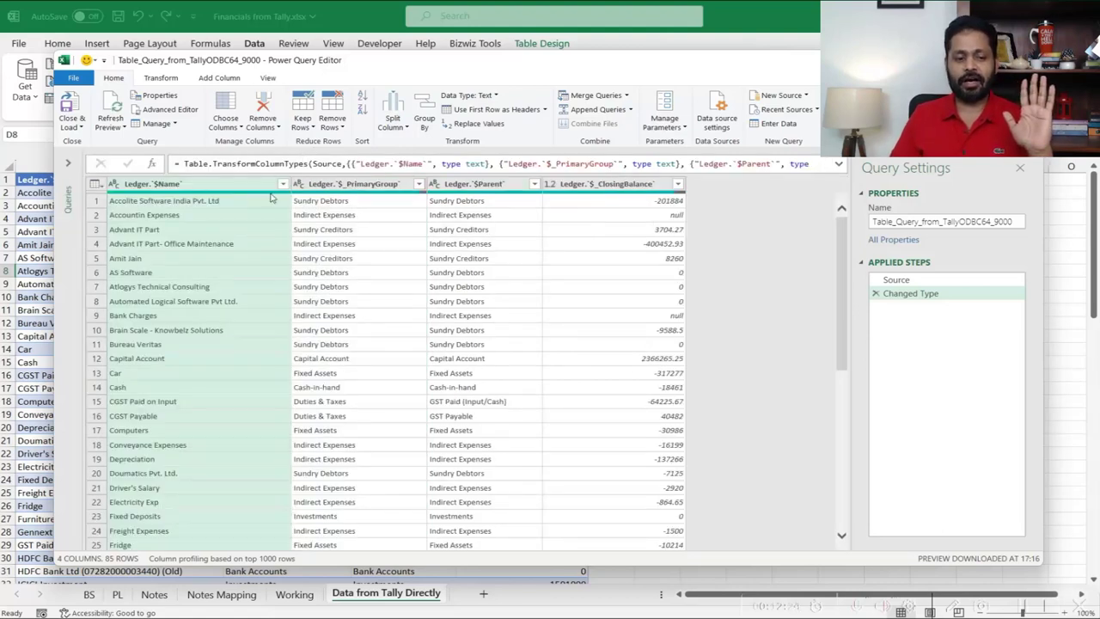
pyautogui.moveTo(220, 196)
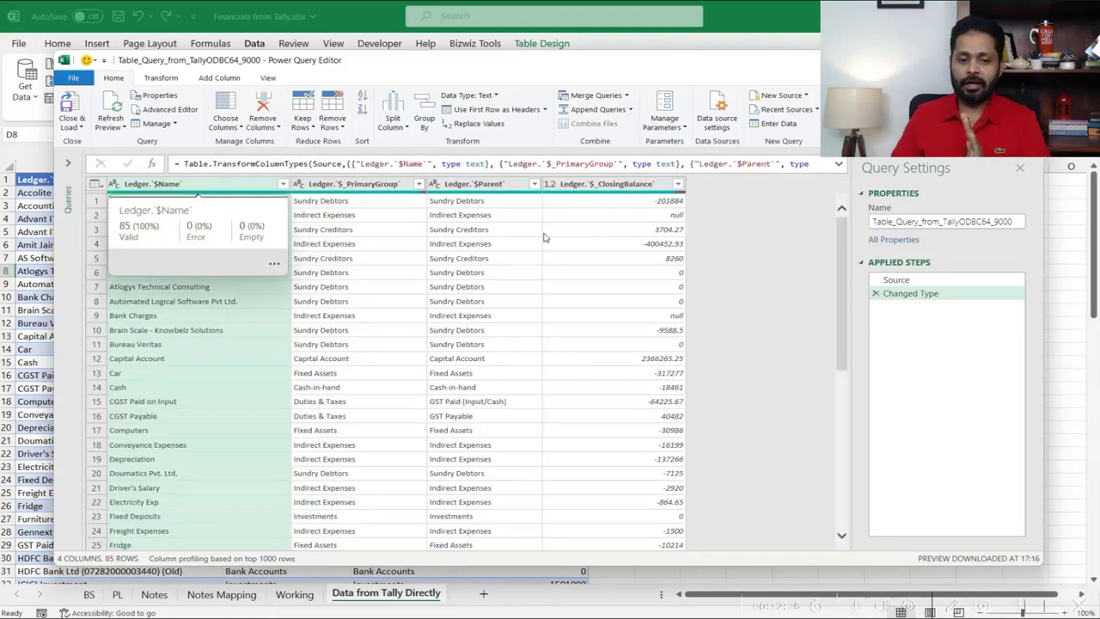
pyautogui.click(648, 216)
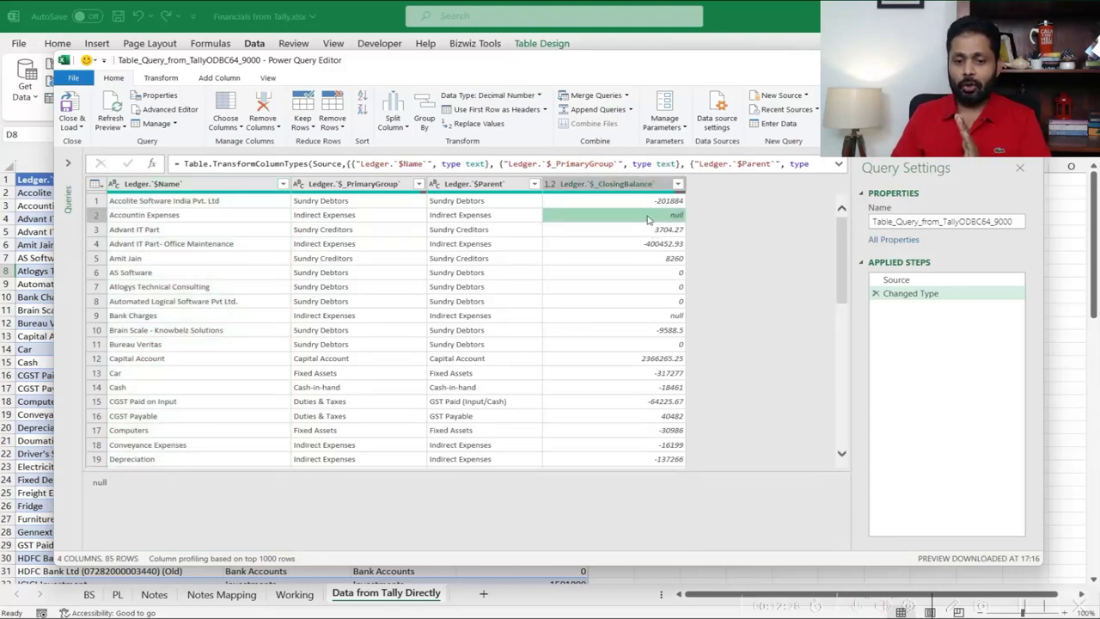
pyautogui.click(649, 274)
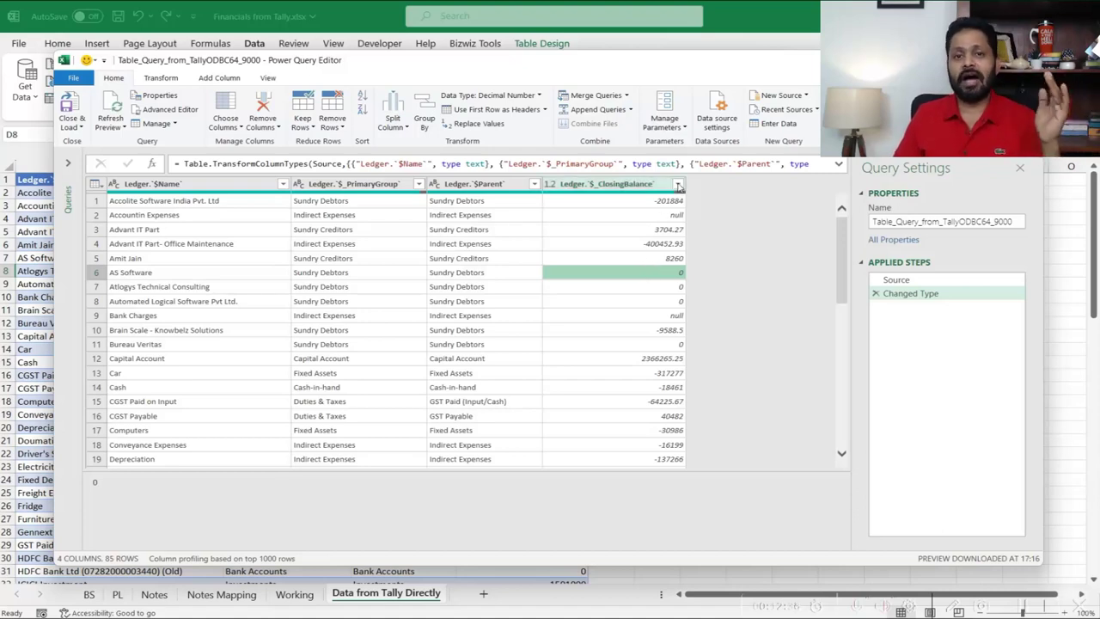
# Filter out the 0 ClosingBalance rows and load the 61-row result into the workbook.
pyautogui.click(678, 186)
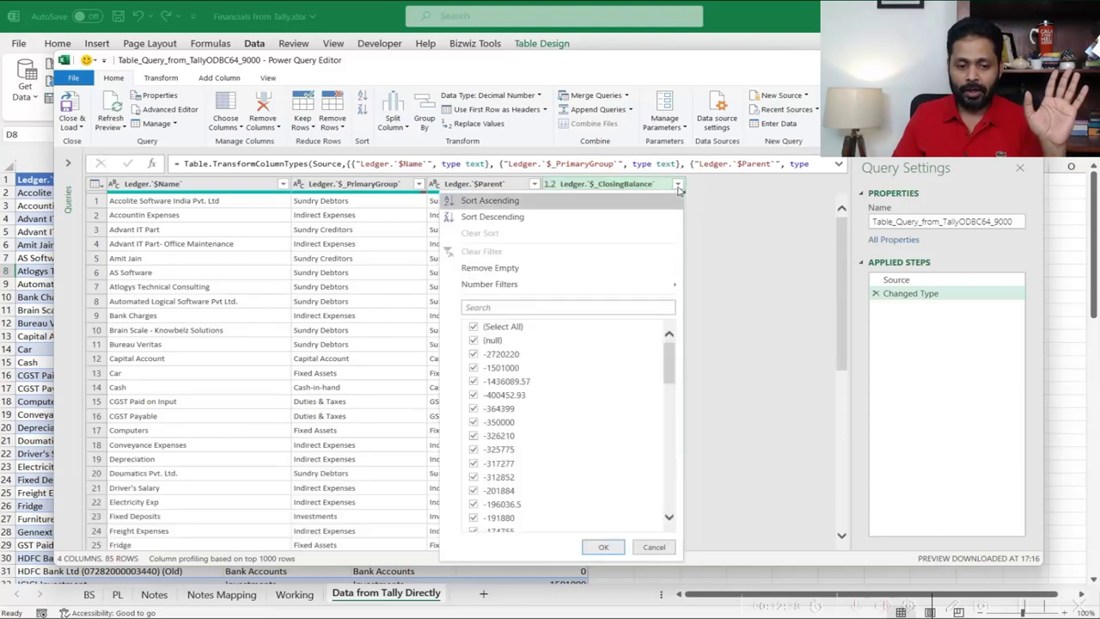
pyautogui.scroll(-2, 516, 370)
pyautogui.scroll(-2, 515, 378)
pyautogui.scroll(-2, 538, 385)
pyautogui.scroll(-2, 538, 384)
pyautogui.scroll(-2, 536, 387)
pyautogui.scroll(-2, 534, 390)
pyautogui.scroll(-2, 531, 397)
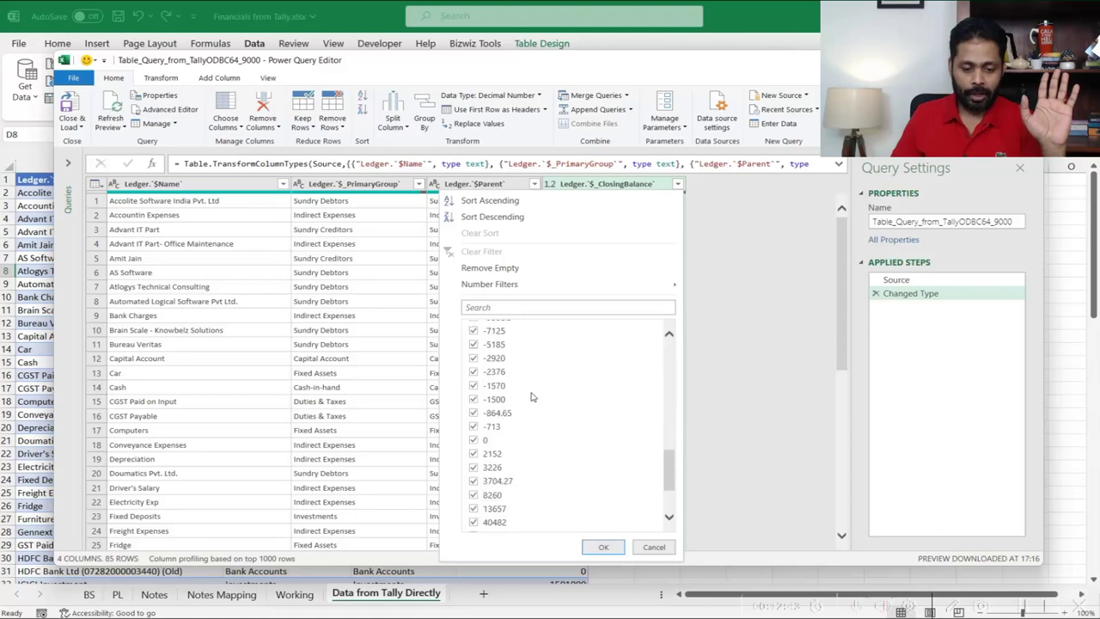
pyautogui.click(475, 440)
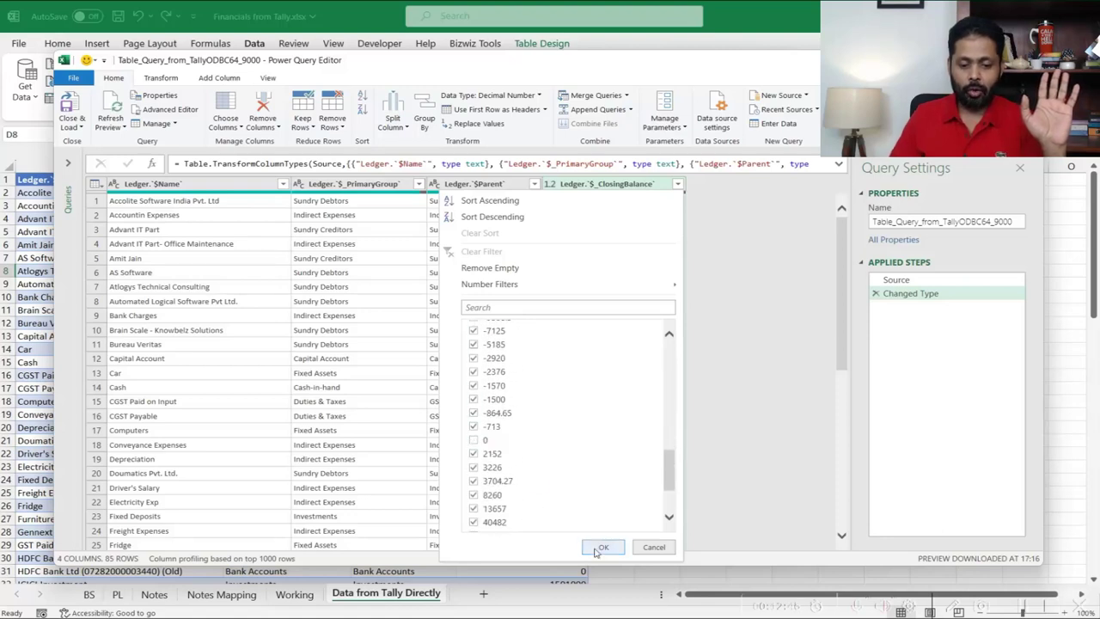
pyautogui.click(599, 548)
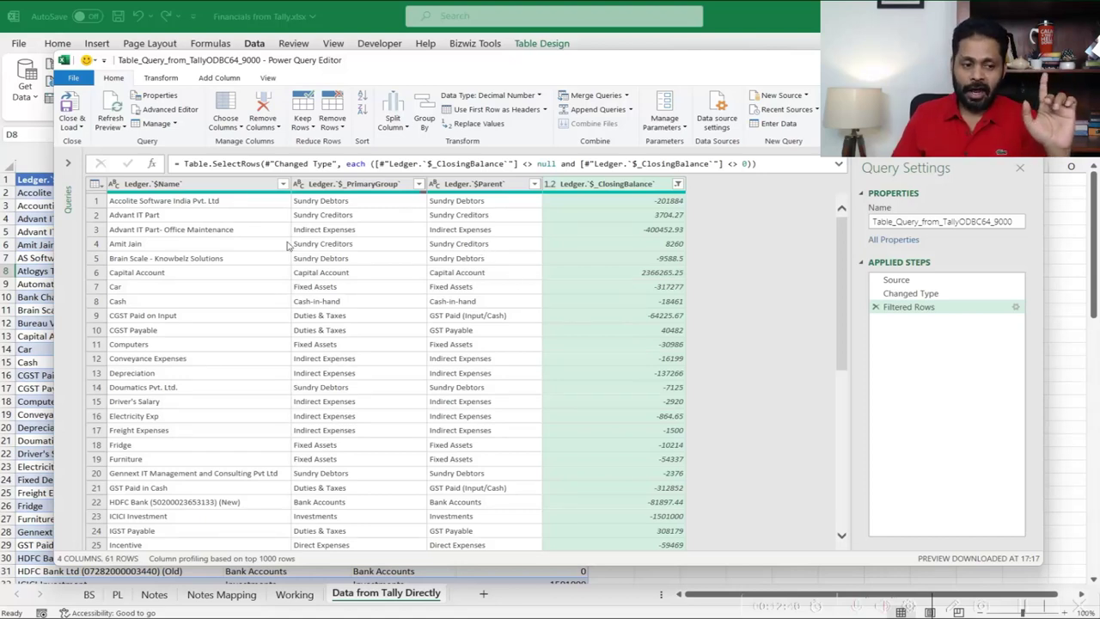
pyautogui.click(76, 130)
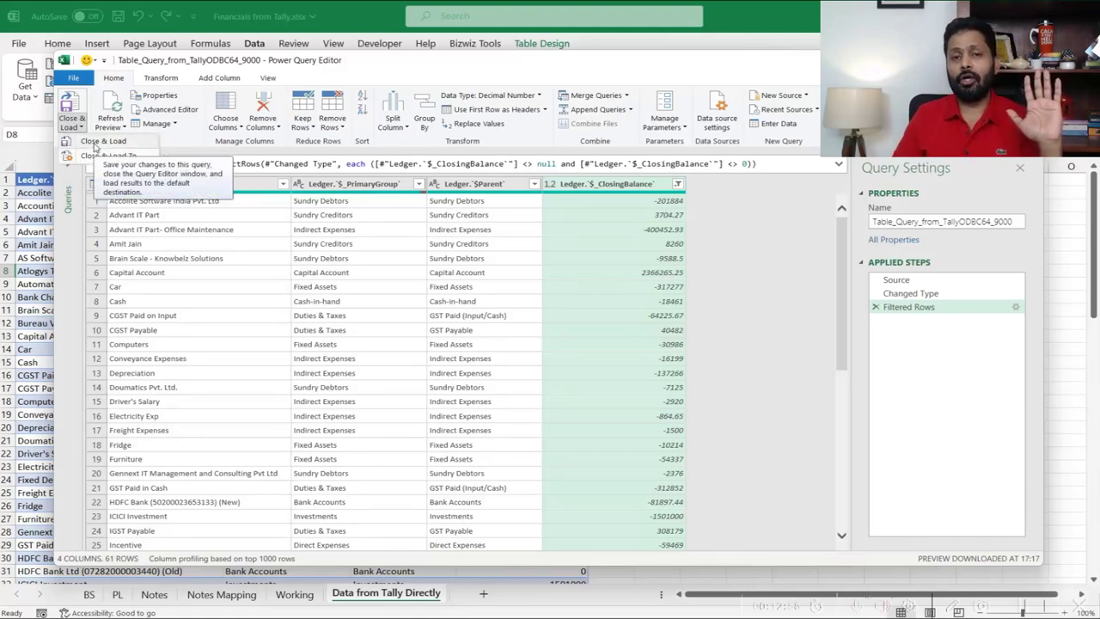
pyautogui.click(94, 143)
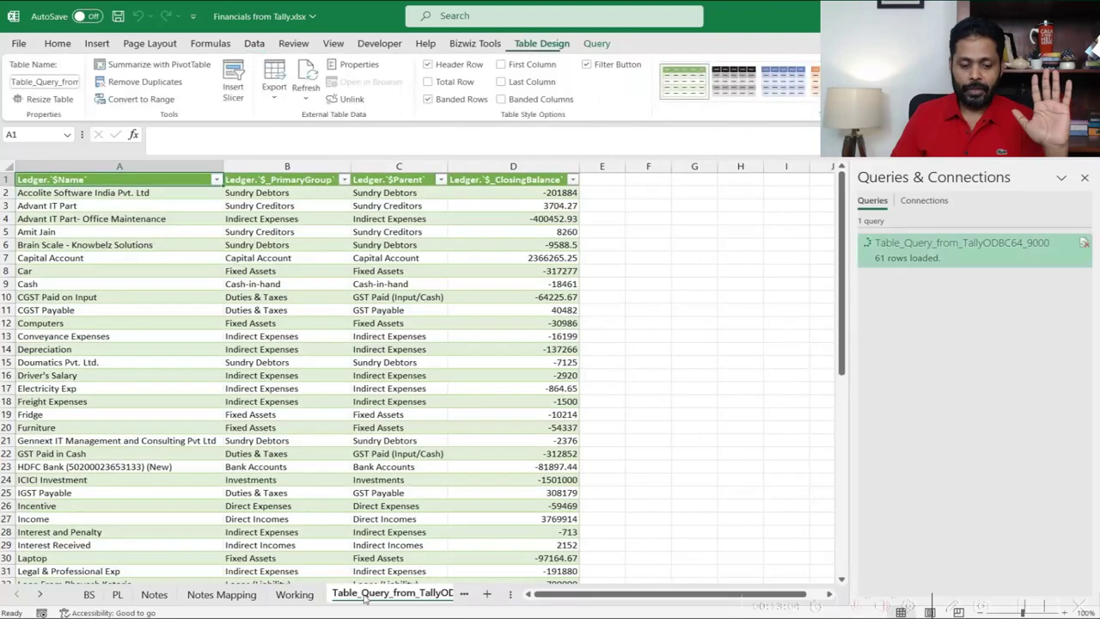
# Rename the new Table_Query sheet to 'Cleaned Tally Data'.
pyautogui.moveTo(507, 594); pyautogui.dragTo(614, 597)
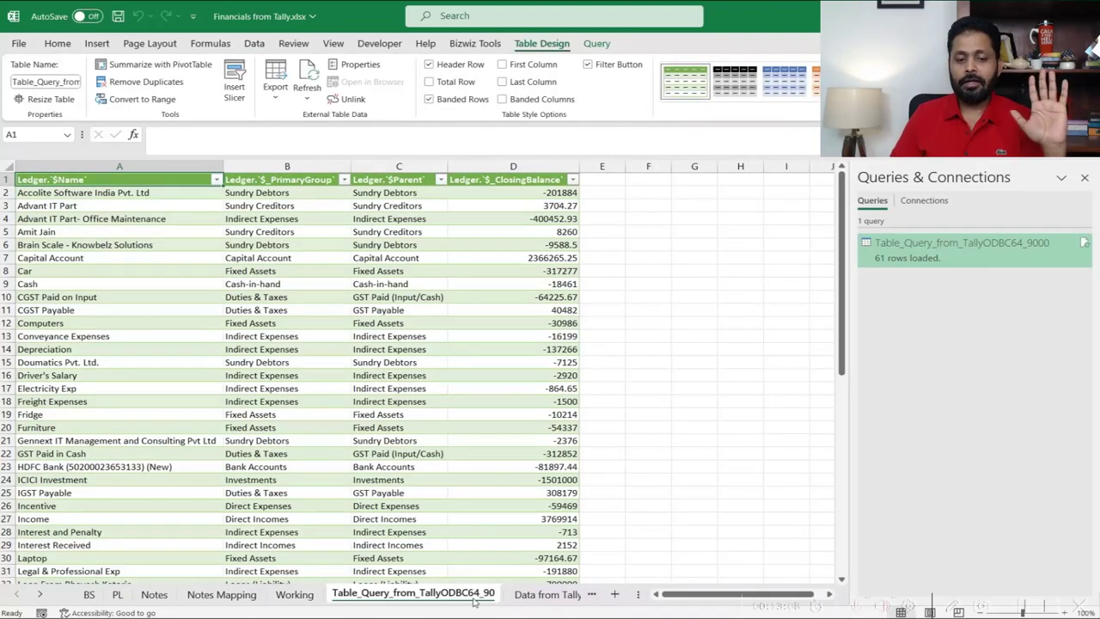
pyautogui.click(534, 595)
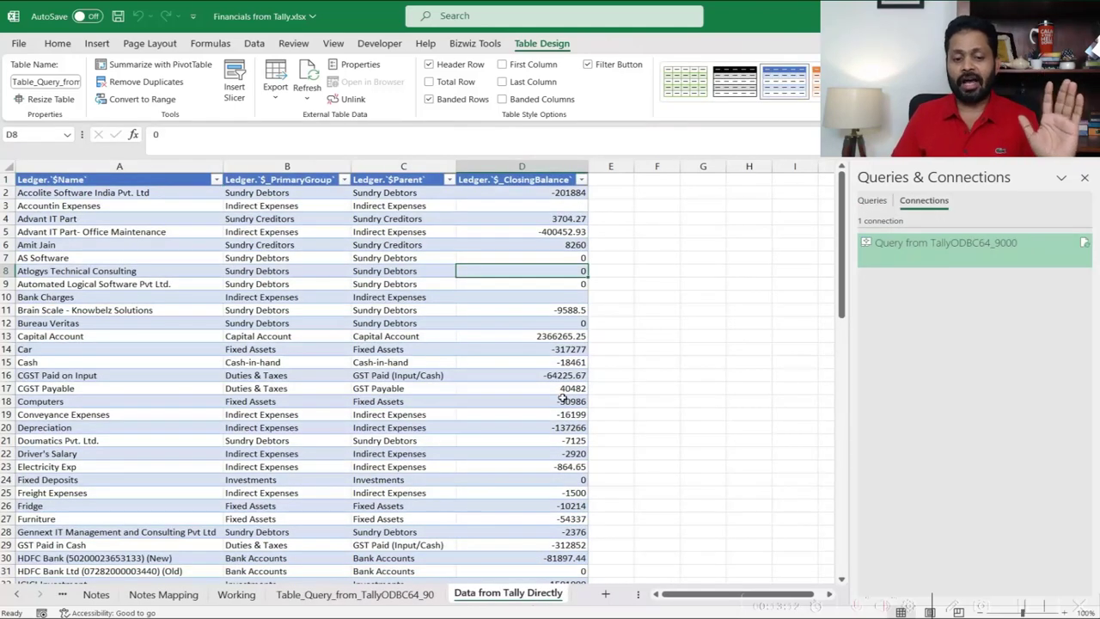
pyautogui.click(378, 600)
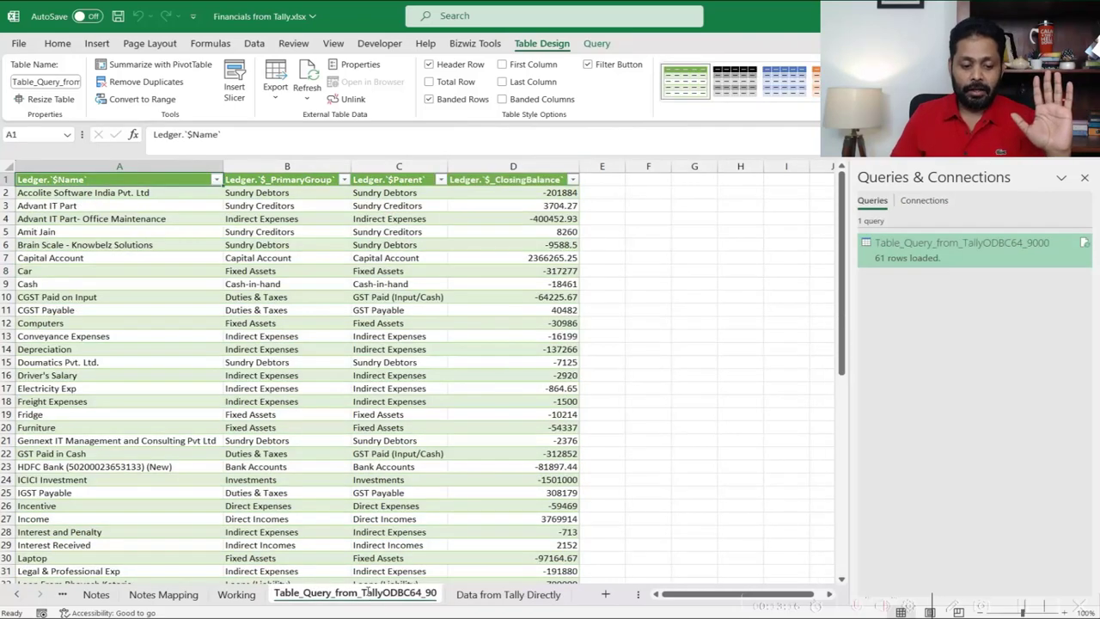
pyautogui.doubleClick(366, 592)
pyautogui.write('Cleaned')
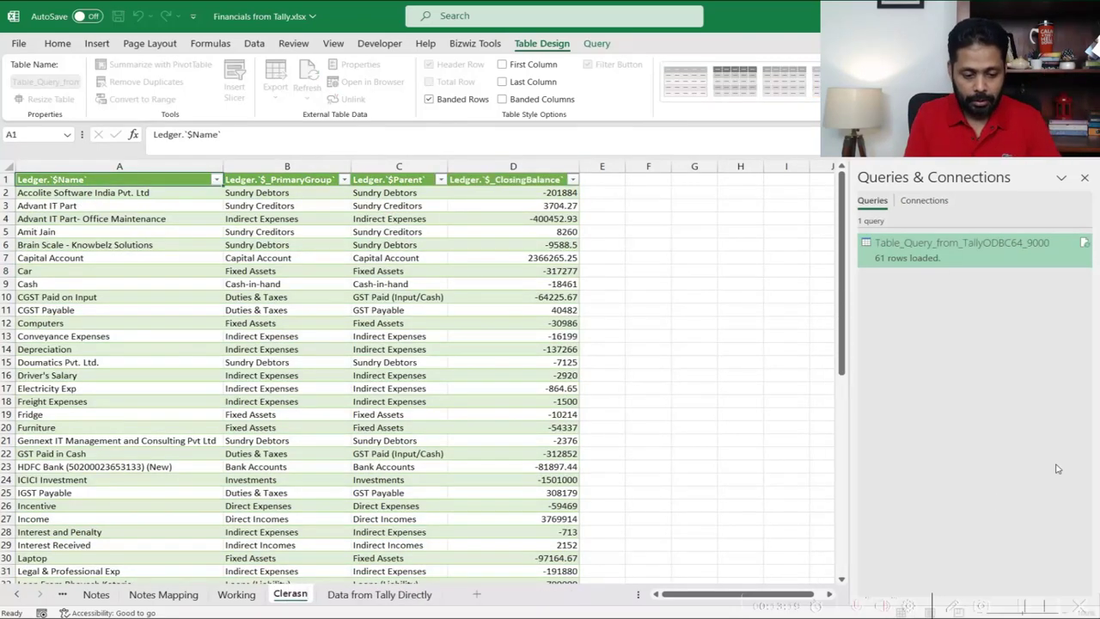
pyautogui.write(' Tally Data')
pyautogui.press('Return')
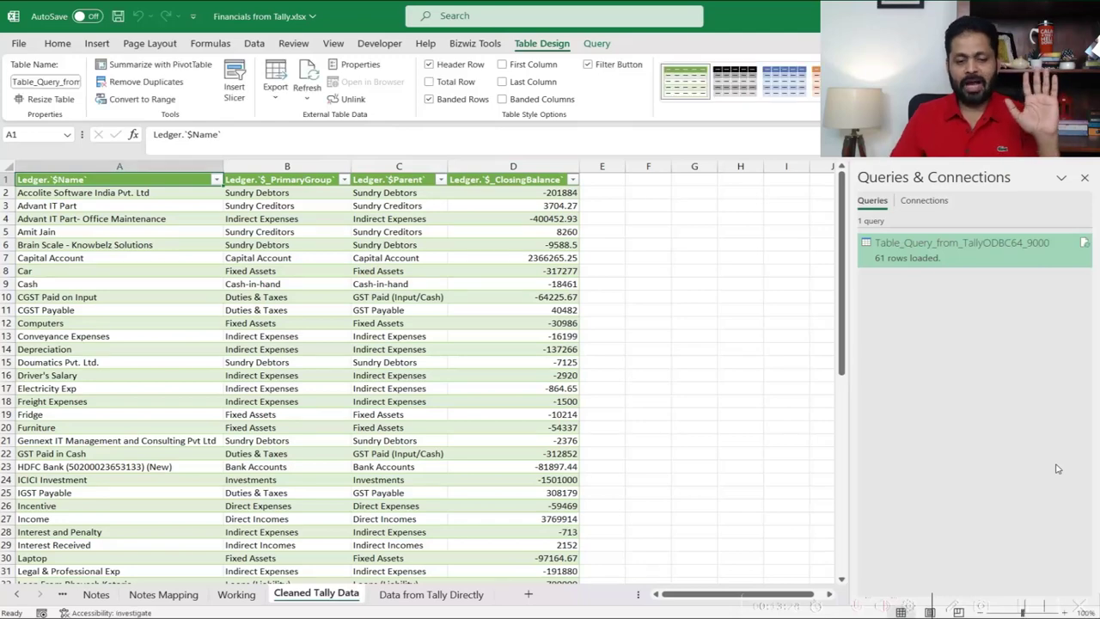
# Dismiss the query preview and refresh the Data from Tally Directly table.
pyautogui.moveTo(749, 262)
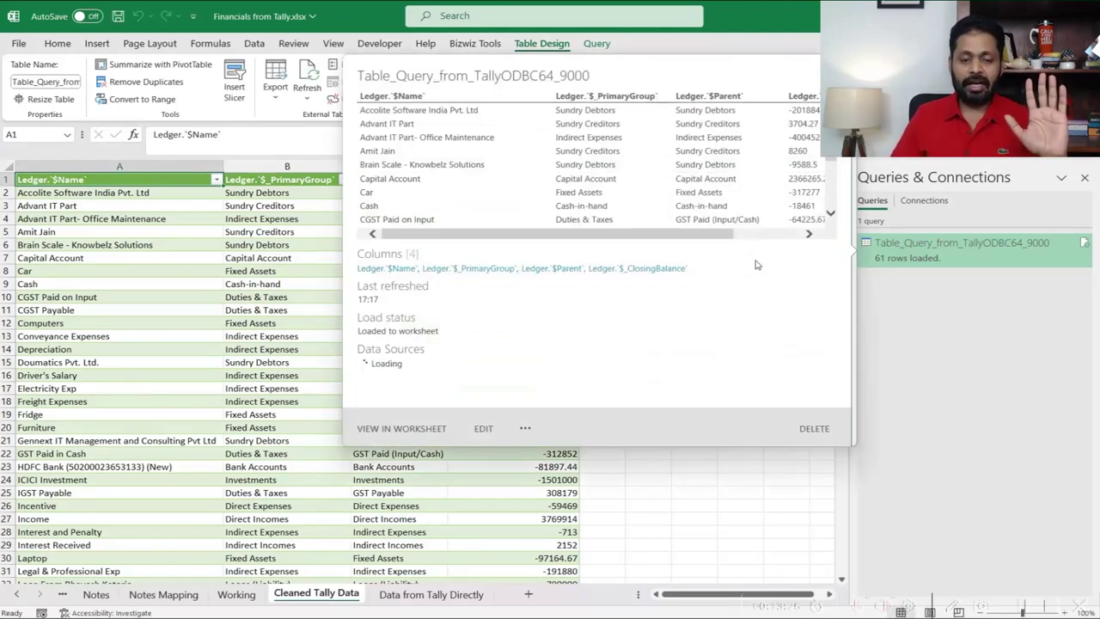
pyautogui.click(180, 328)
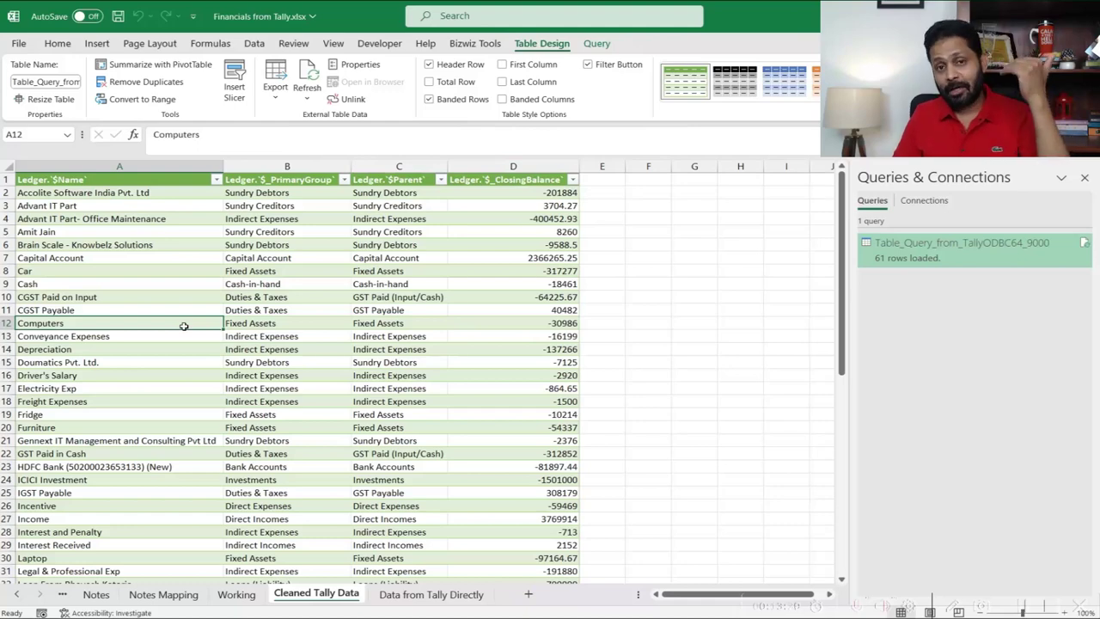
pyautogui.click(429, 594)
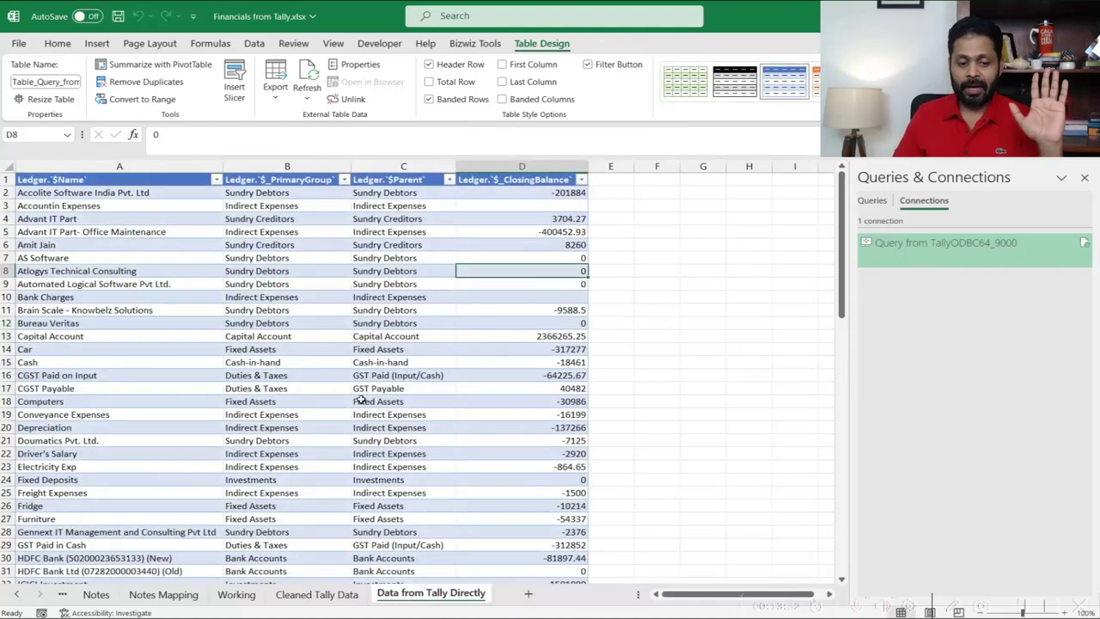
pyautogui.rightClick(361, 399)
pyautogui.click(398, 298)
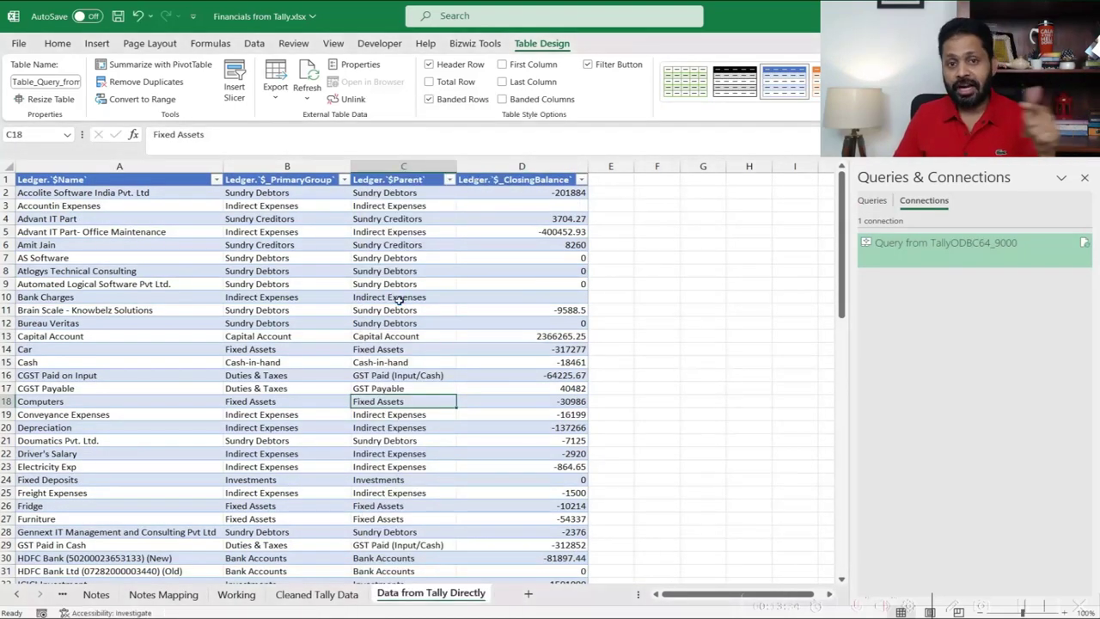
# Refresh the Cleaned Tally Data query table.
pyautogui.click(344, 595)
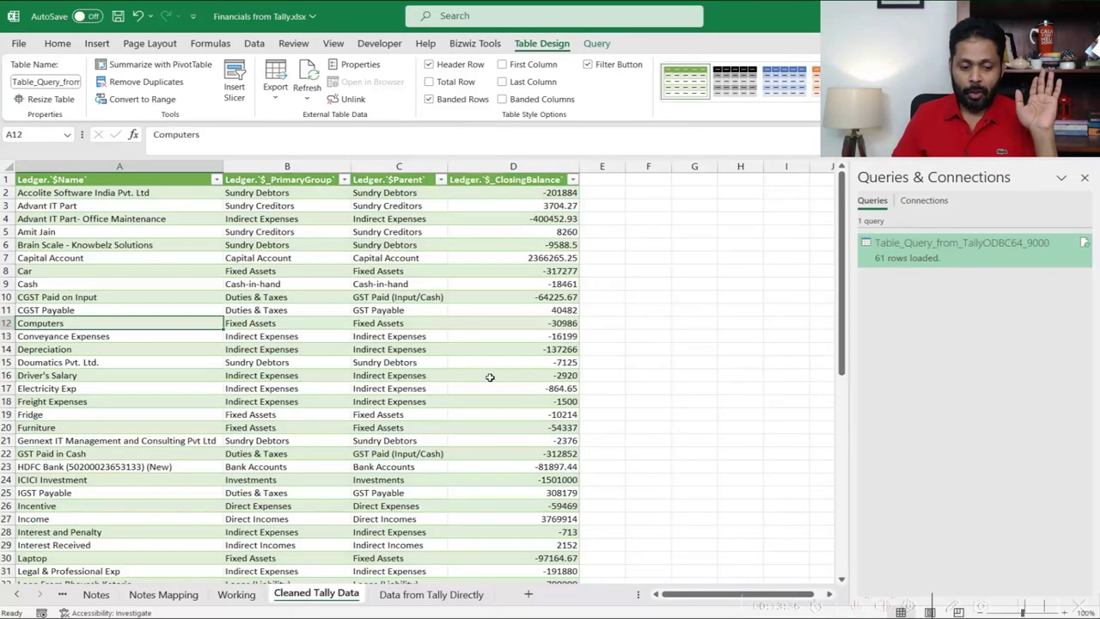
pyautogui.click(434, 602)
pyautogui.click(316, 593)
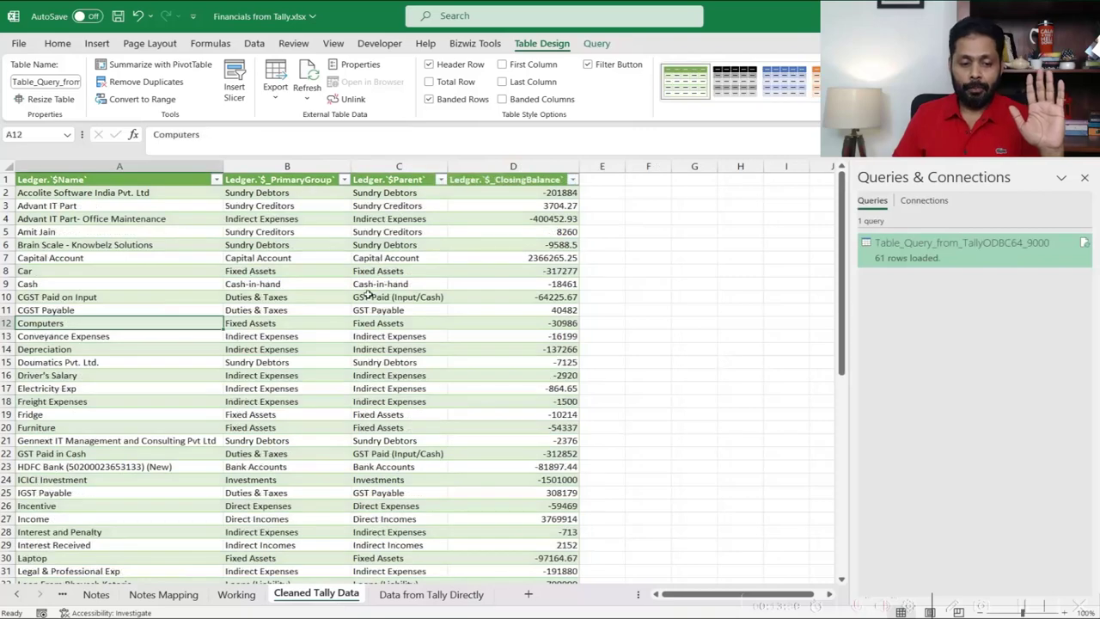
pyautogui.rightClick(368, 296)
pyautogui.click(400, 302)
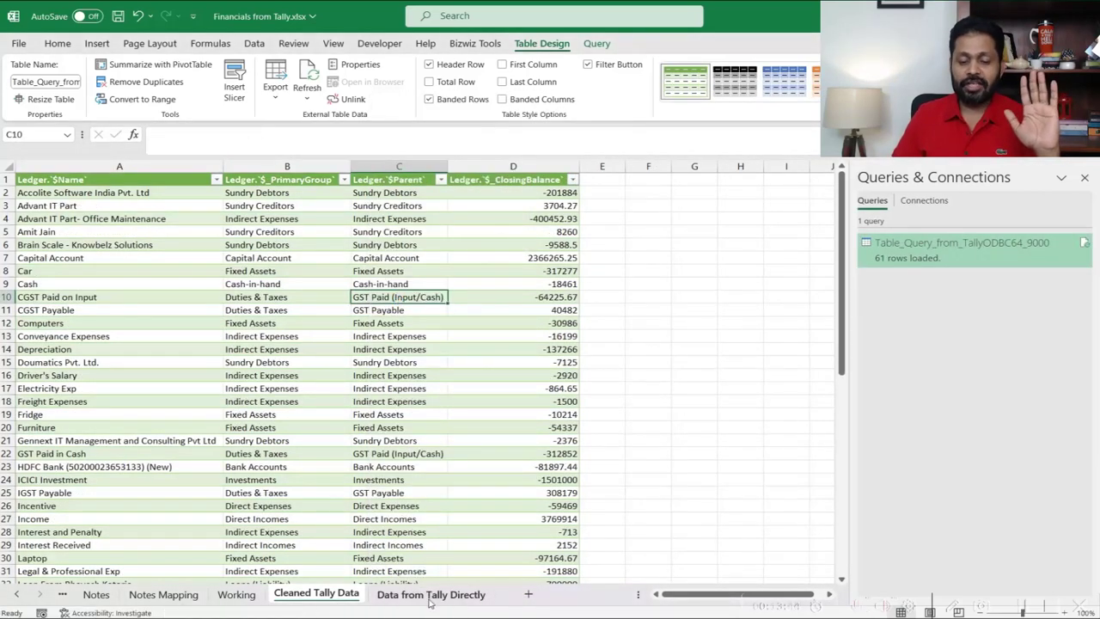
# Compare the cleaned and raw ledger tables, then select the Working sheet's headers A1:G1.
pyautogui.scroll(-3, 528, 297)
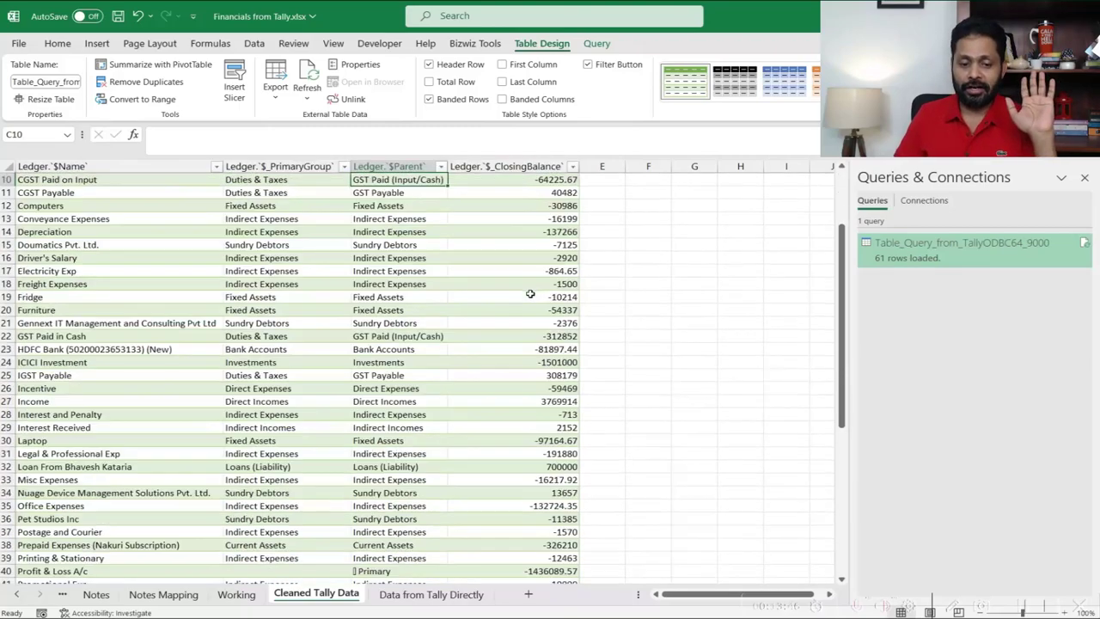
pyautogui.scroll(-6, 529, 297)
pyautogui.scroll(-3, 530, 301)
pyautogui.scroll(2, 531, 309)
pyautogui.scroll(10, 531, 309)
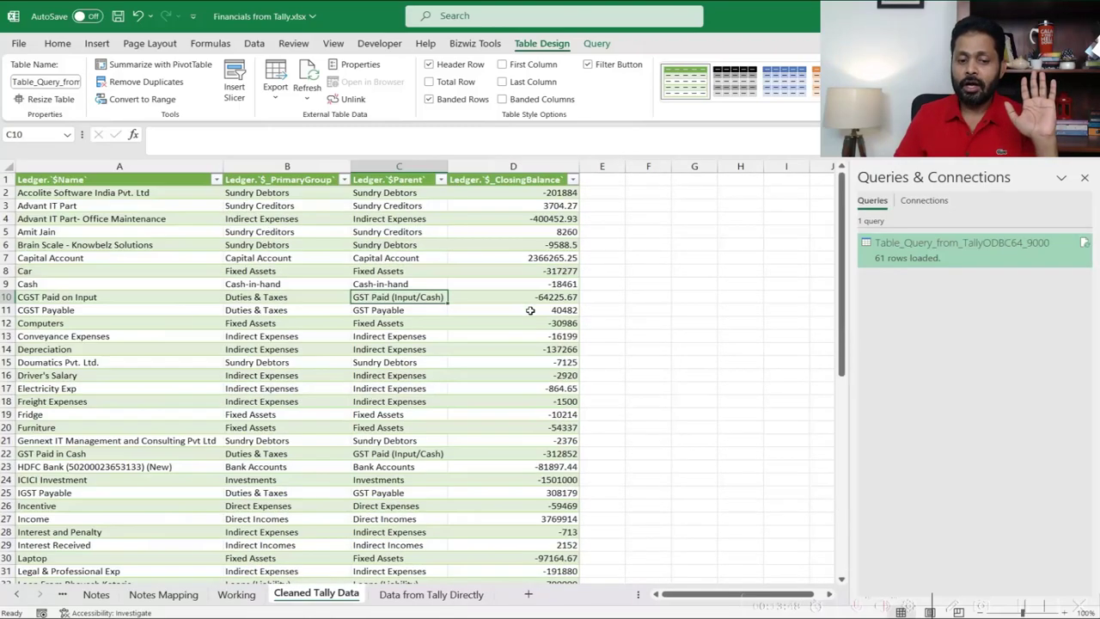
pyautogui.click(431, 594)
pyautogui.scroll(-8, 470, 464)
pyautogui.scroll(-10, 470, 466)
pyautogui.scroll(-2, 470, 467)
pyautogui.scroll(10, 161, 503)
pyautogui.scroll(10, 162, 503)
pyautogui.click(316, 594)
pyautogui.scroll(-8, 444, 459)
pyautogui.scroll(-6, 445, 459)
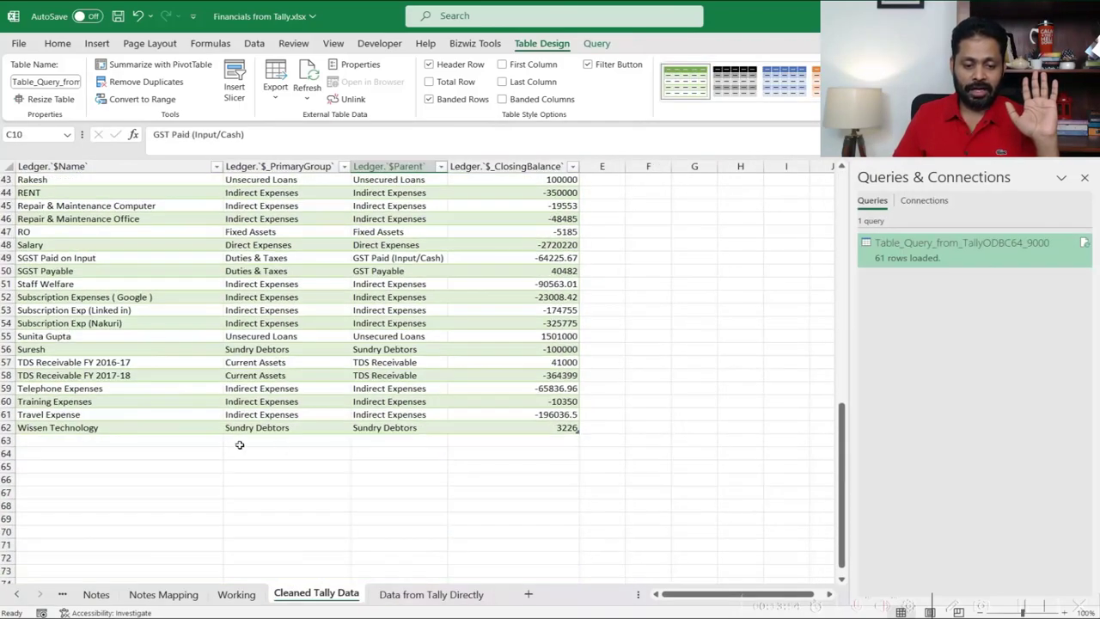
pyautogui.scroll(14, 364, 351)
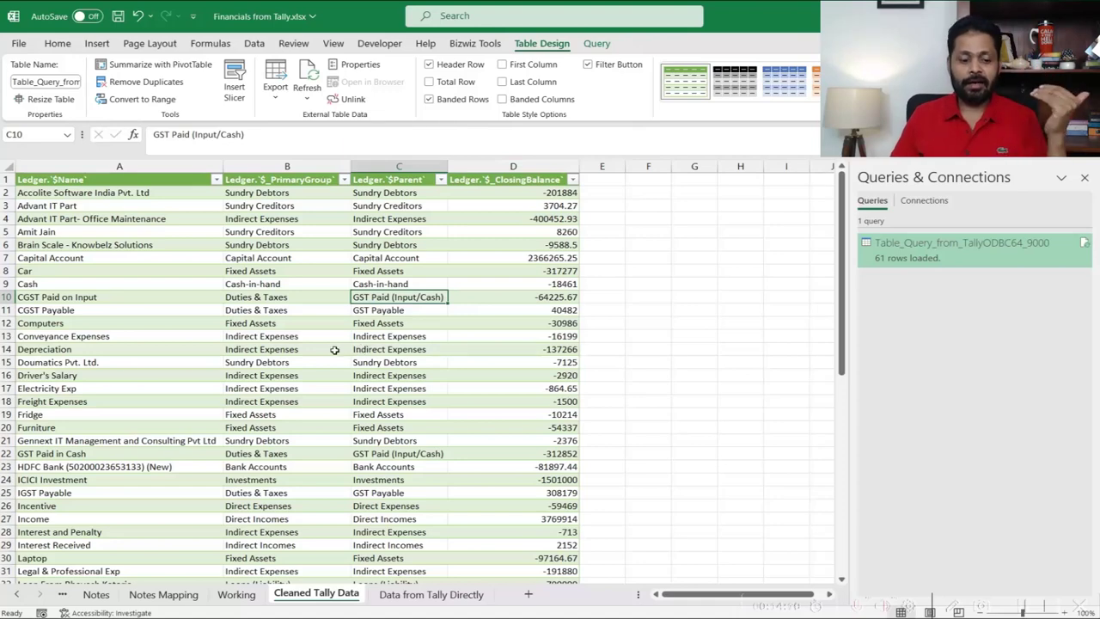
pyautogui.click(232, 596)
pyautogui.moveTo(104, 182); pyautogui.dragTo(670, 180)
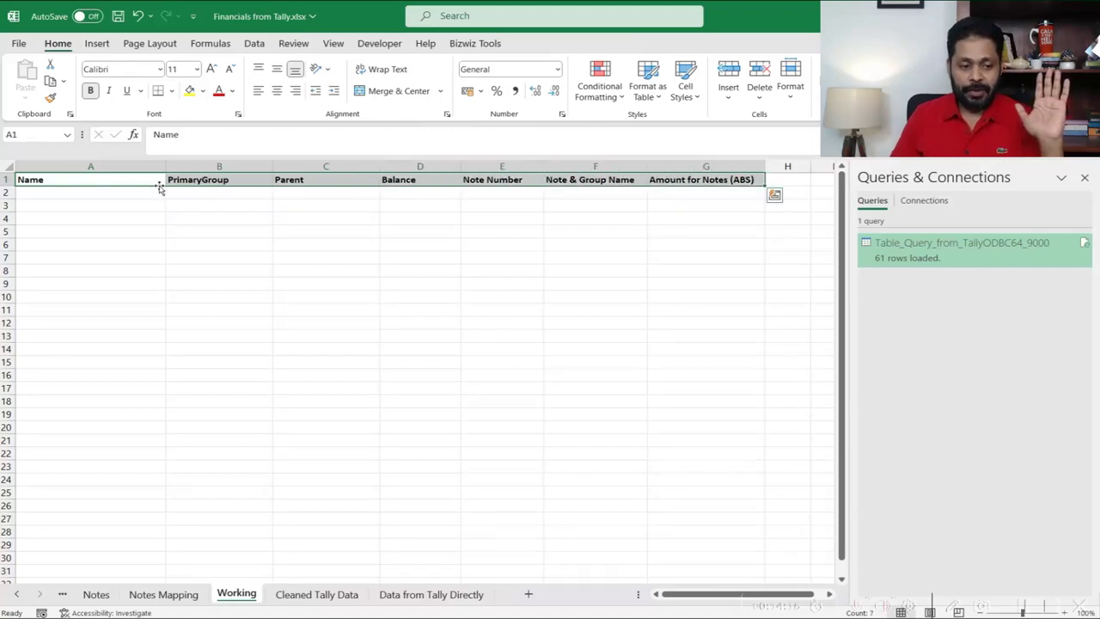
# Compare the Working sheet's Name-to-Amount headers with the Cleaned Tally Data table's four columns.
pyautogui.moveTo(155, 181); pyautogui.dragTo(403, 180)
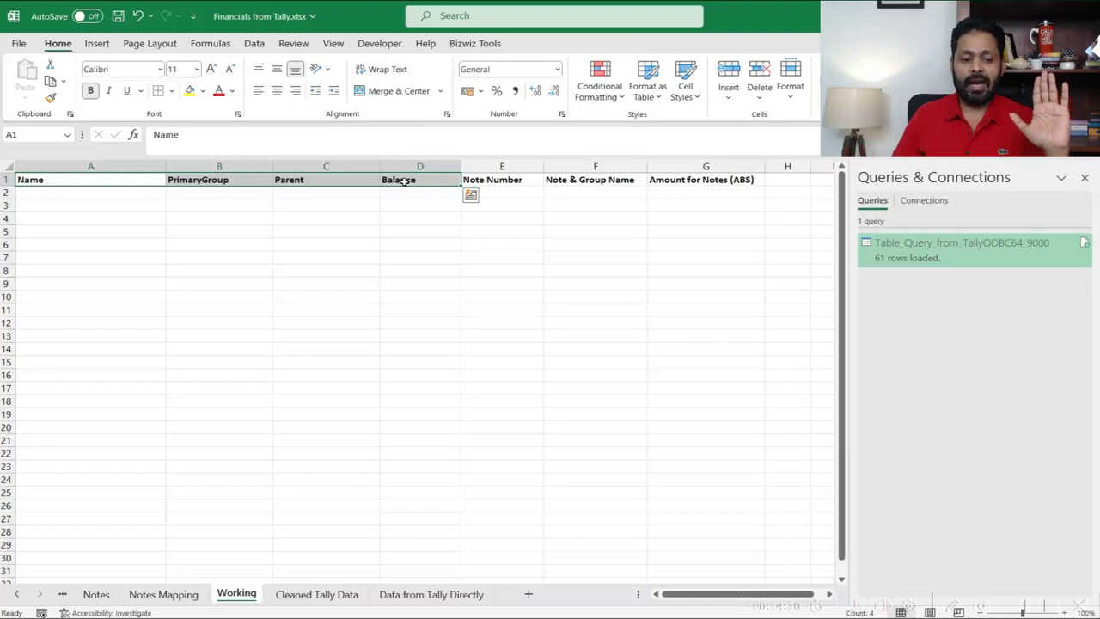
pyautogui.click(316, 594)
pyautogui.moveTo(124, 179); pyautogui.dragTo(471, 172)
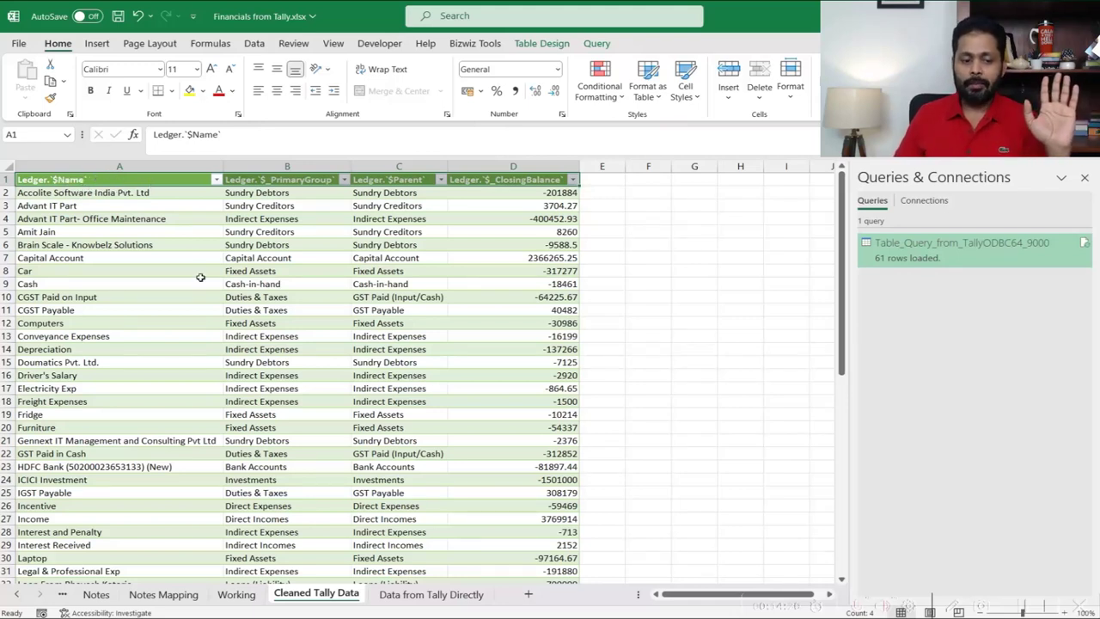
pyautogui.click(237, 594)
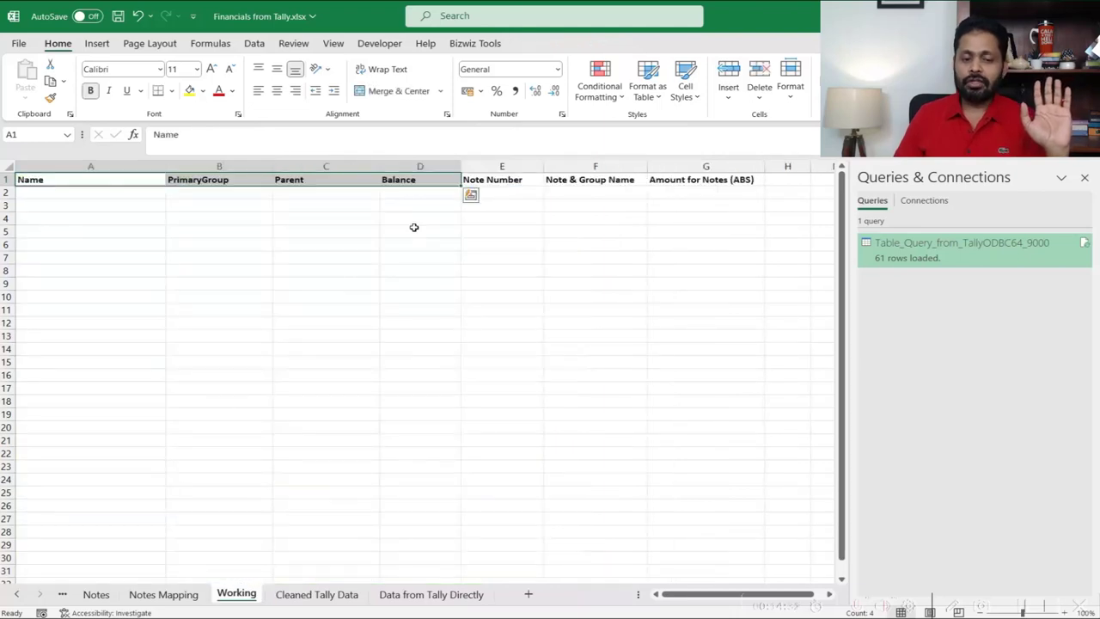
pyautogui.click(519, 181)
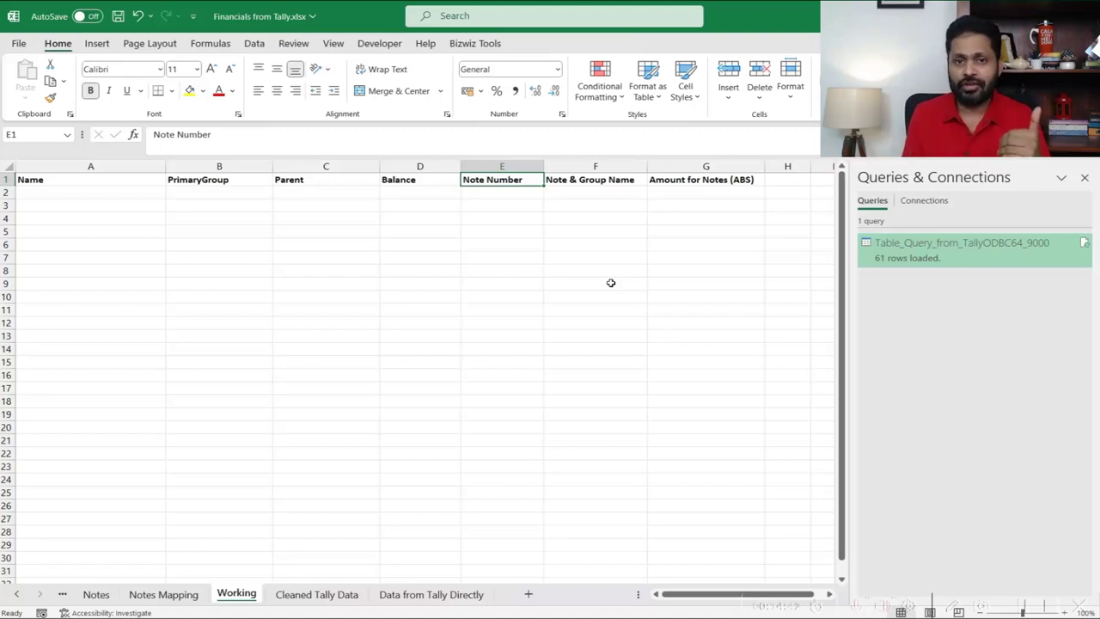
pyautogui.click(567, 180)
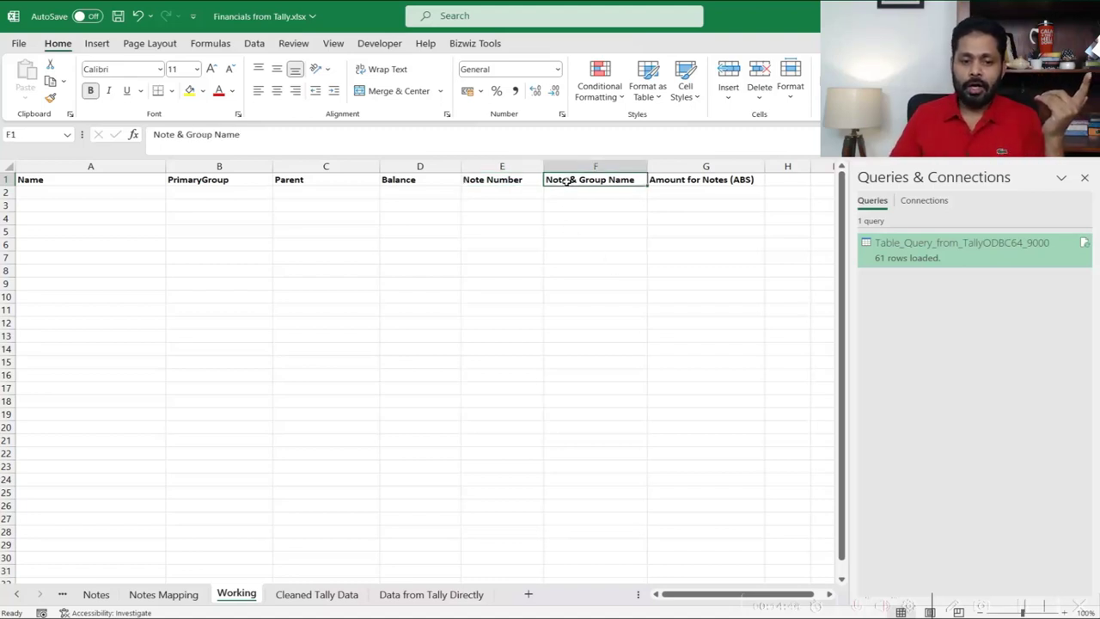
pyautogui.click(657, 187)
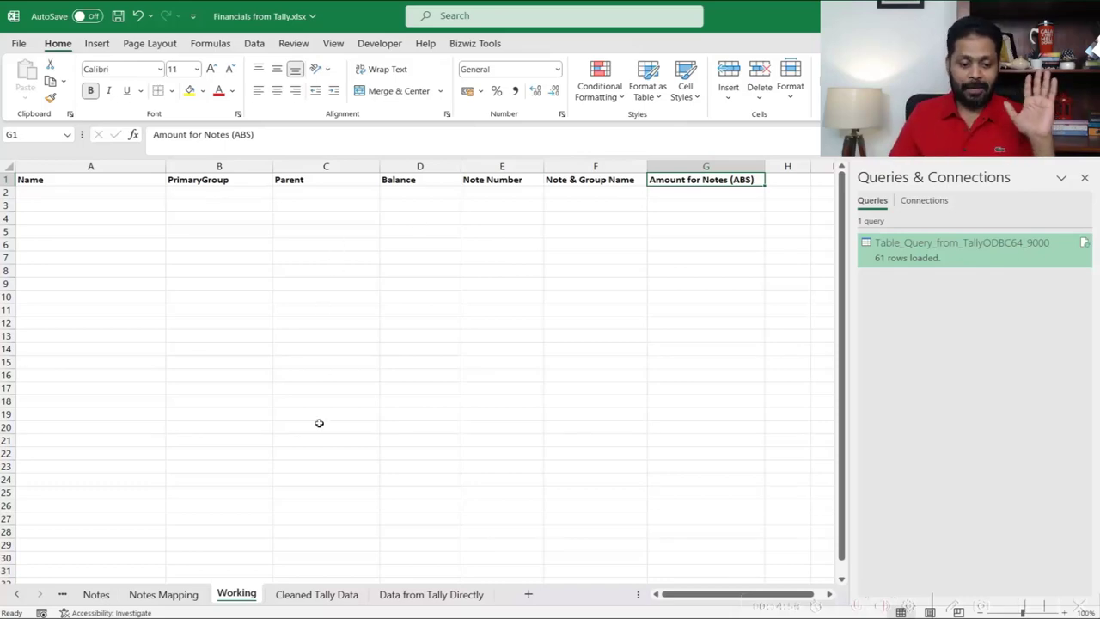
pyautogui.click(316, 593)
# Copy the cleaned ledger rows A2:D62 from Cleaned Tally Data.
pyautogui.press('Down')
pyautogui.hotkey('ctrl', 'shift', 'Right')
pyautogui.hotkey('ctrl', 'shift', 'Down')
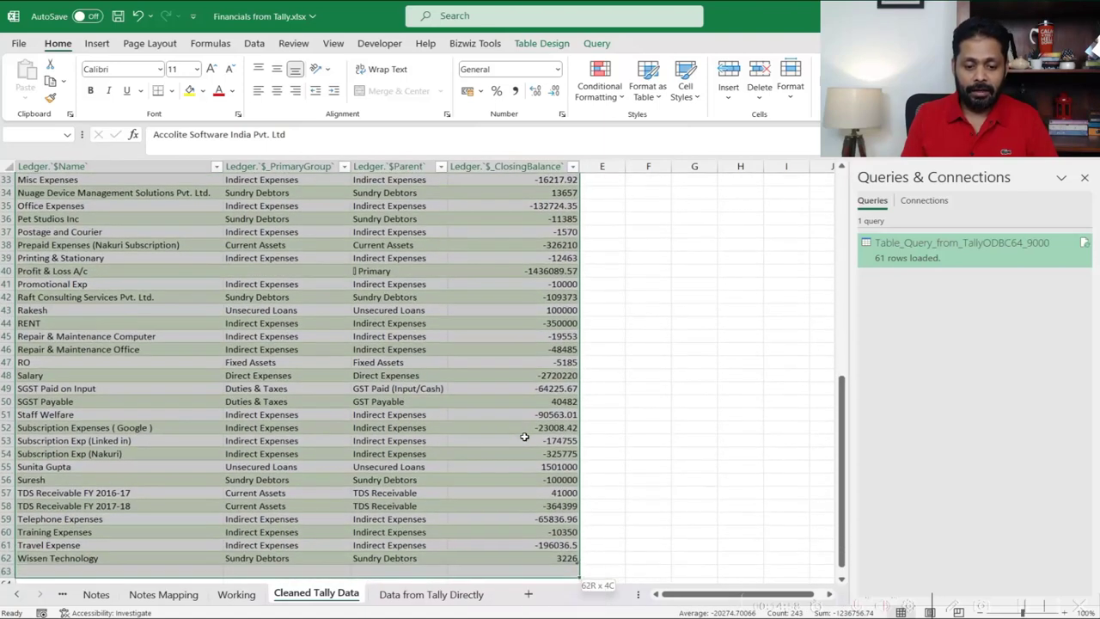
pyautogui.hotkey('ctrl', 'c')
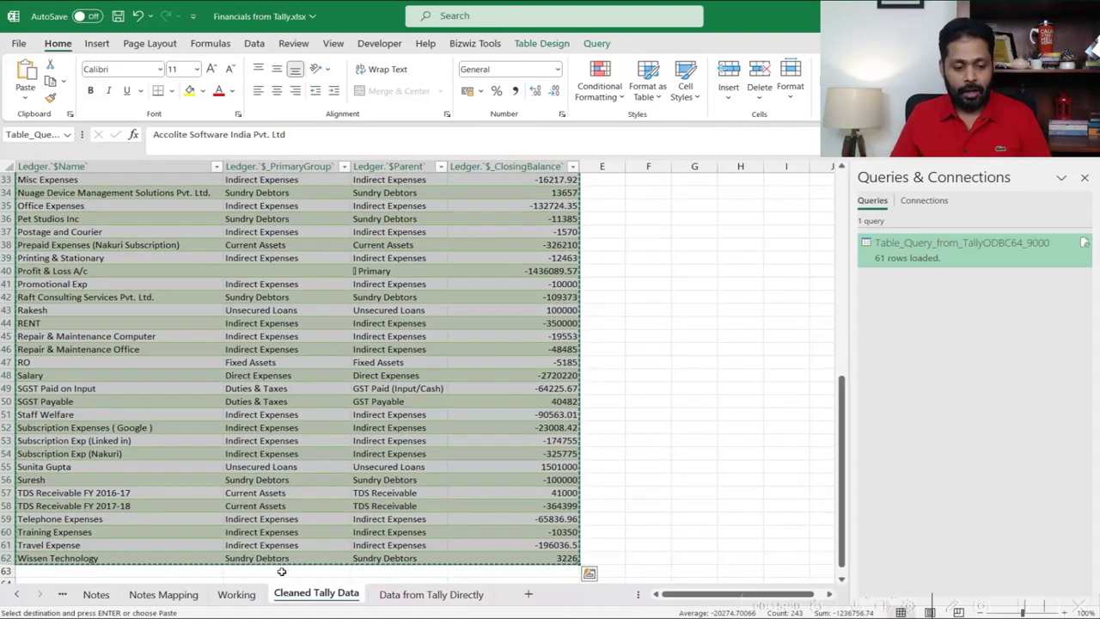
# Paste the copied rows as values into the Working sheet starting at A2.
pyautogui.click(236, 593)
pyautogui.hotkey('ctrl', 'Home')
pyautogui.press('Down')
pyautogui.hotkey('alt', 'e')
pyautogui.press('s')
pyautogui.press('v')
pyautogui.press('Return')
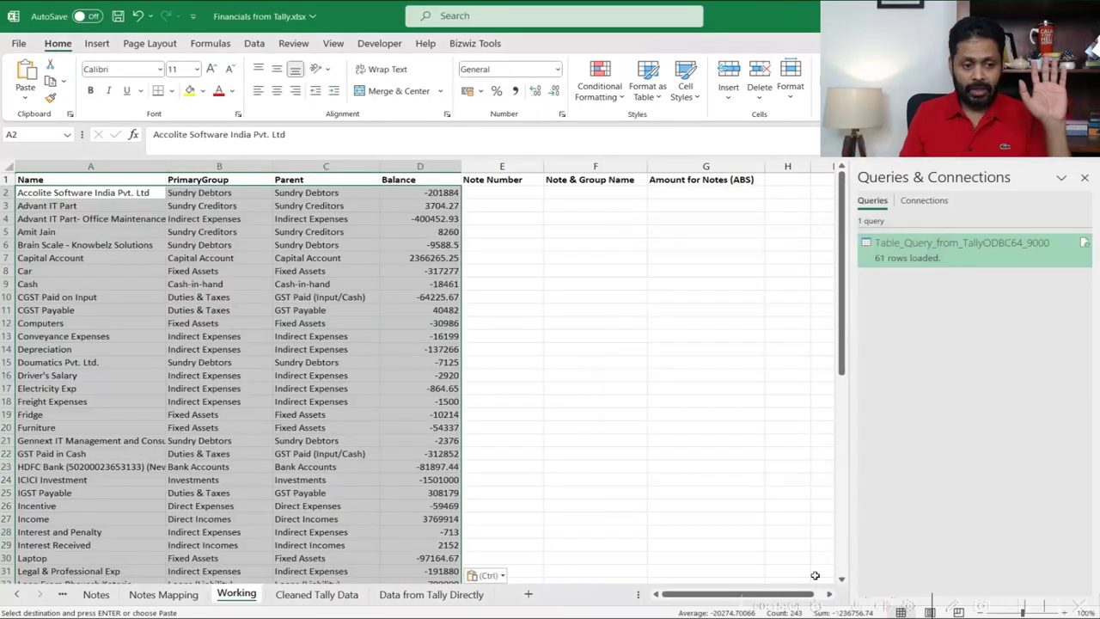
pyautogui.press('Down')
pyautogui.press('Up')
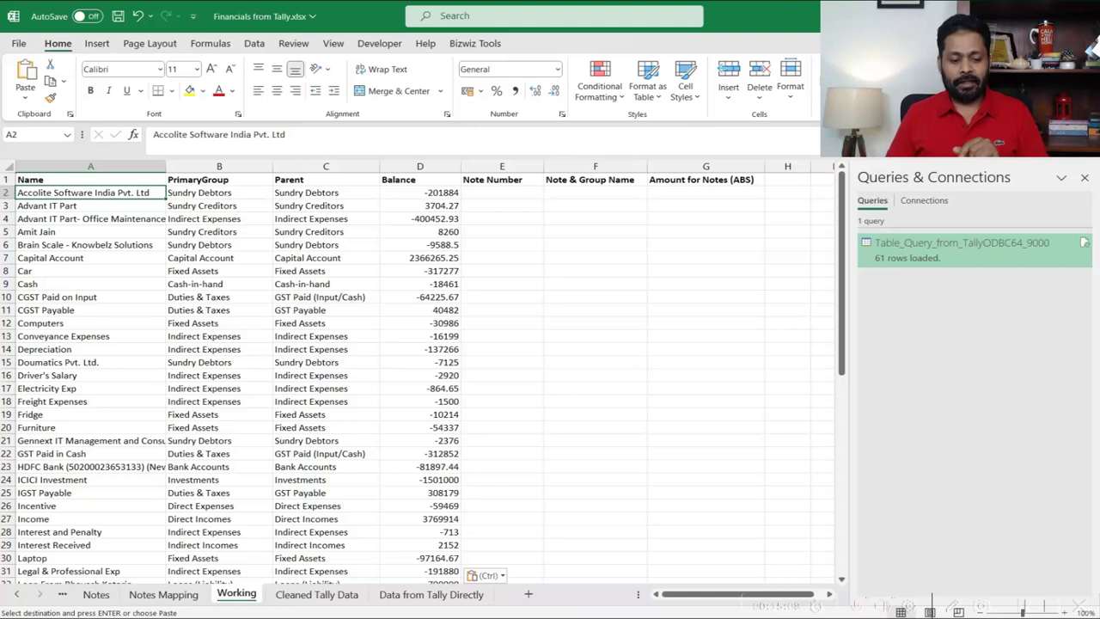
pyautogui.click(434, 593)
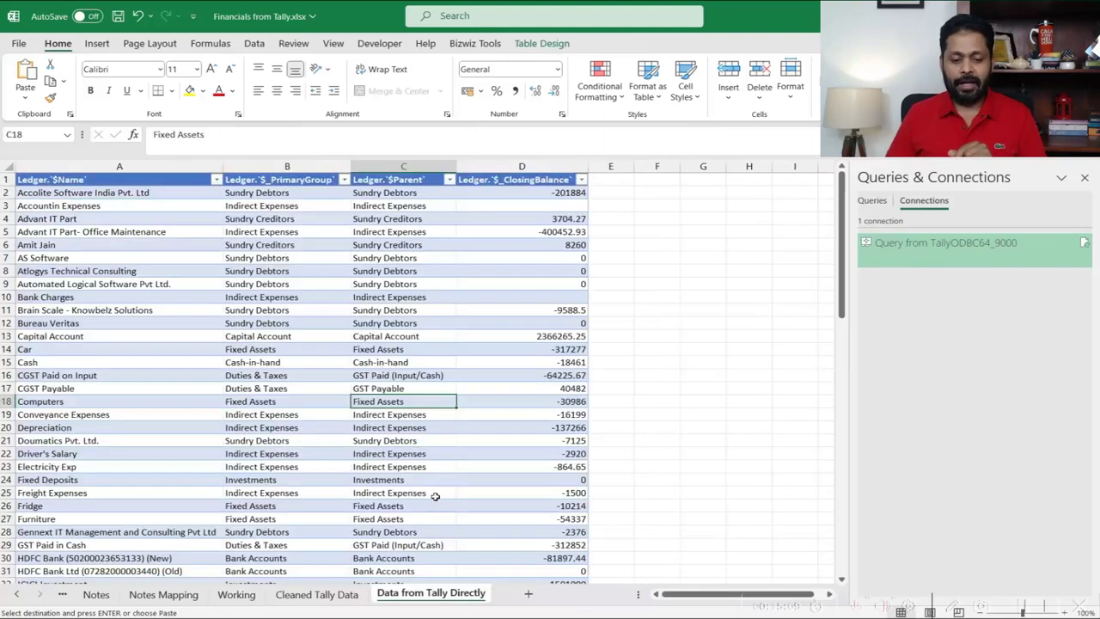
# Refresh the Tally query table, then check Cleaned Tally Data and return to Working.
pyautogui.rightClick(385, 402)
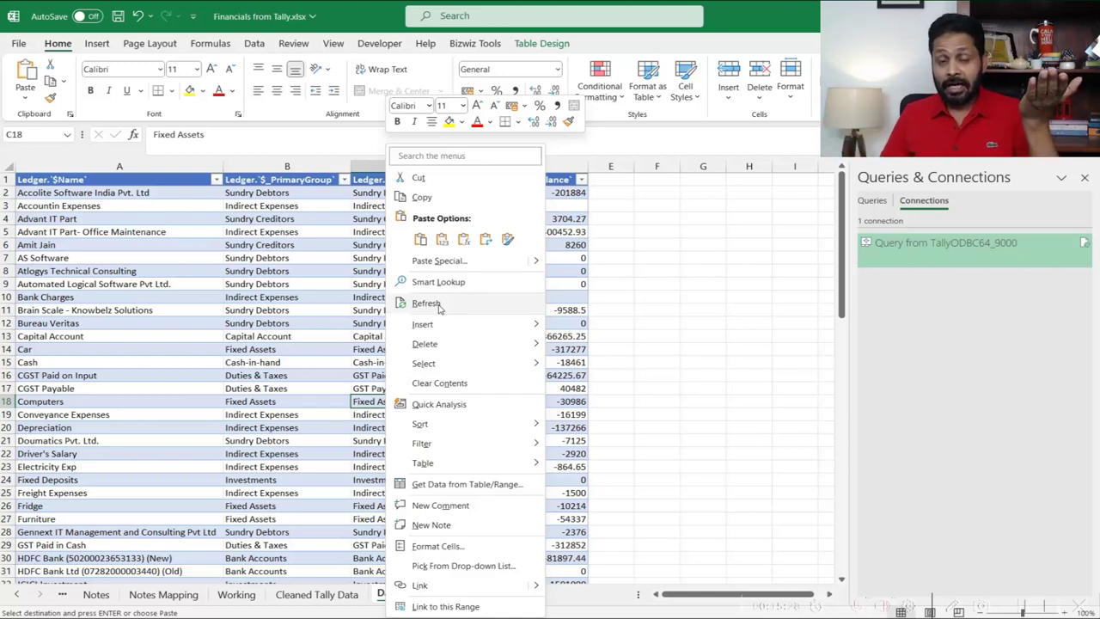
pyautogui.click(425, 303)
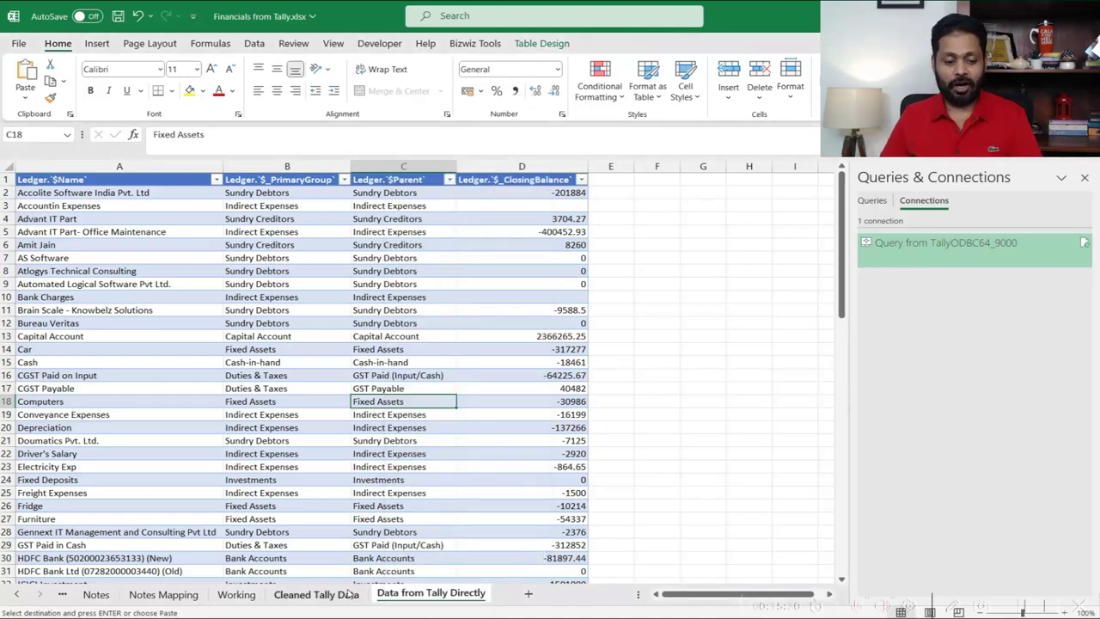
pyautogui.click(317, 594)
pyautogui.click(489, 271)
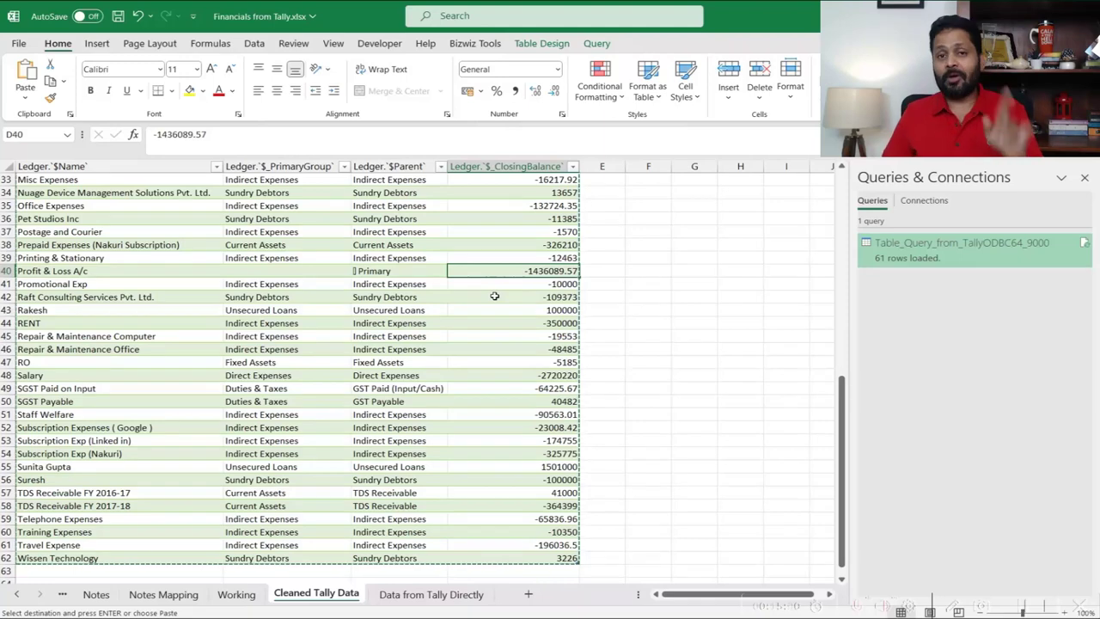
pyautogui.click(234, 594)
pyautogui.hotkey('ctrl', 'v')
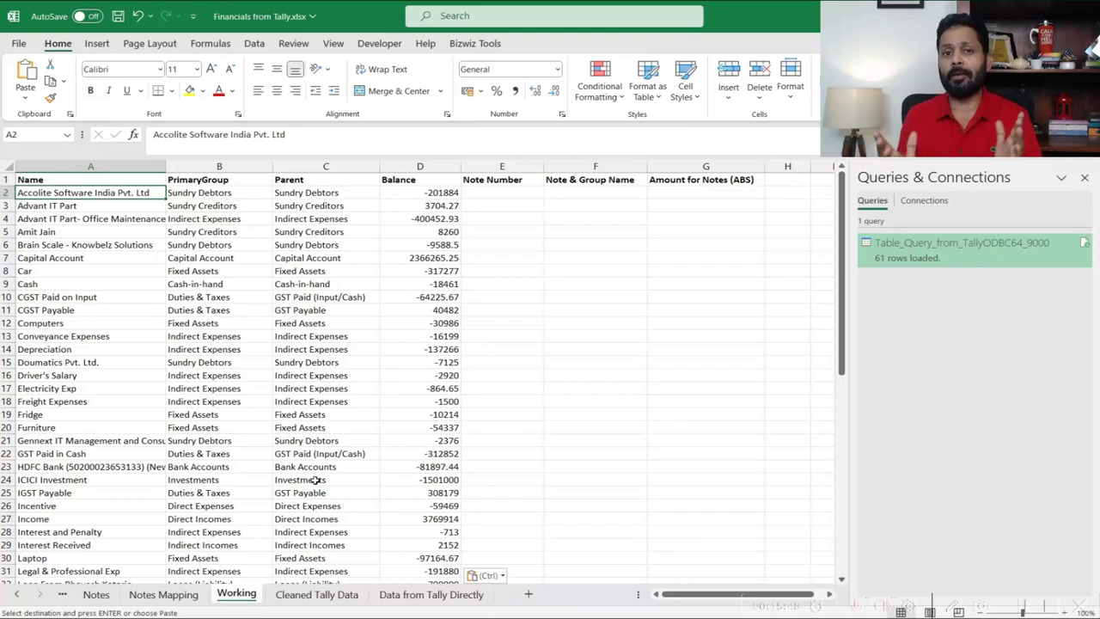
# Cross-check Working's D2 balance and E2 note number against Cleaned Tally Data, then view Notes Mapping.
pyautogui.click(316, 593)
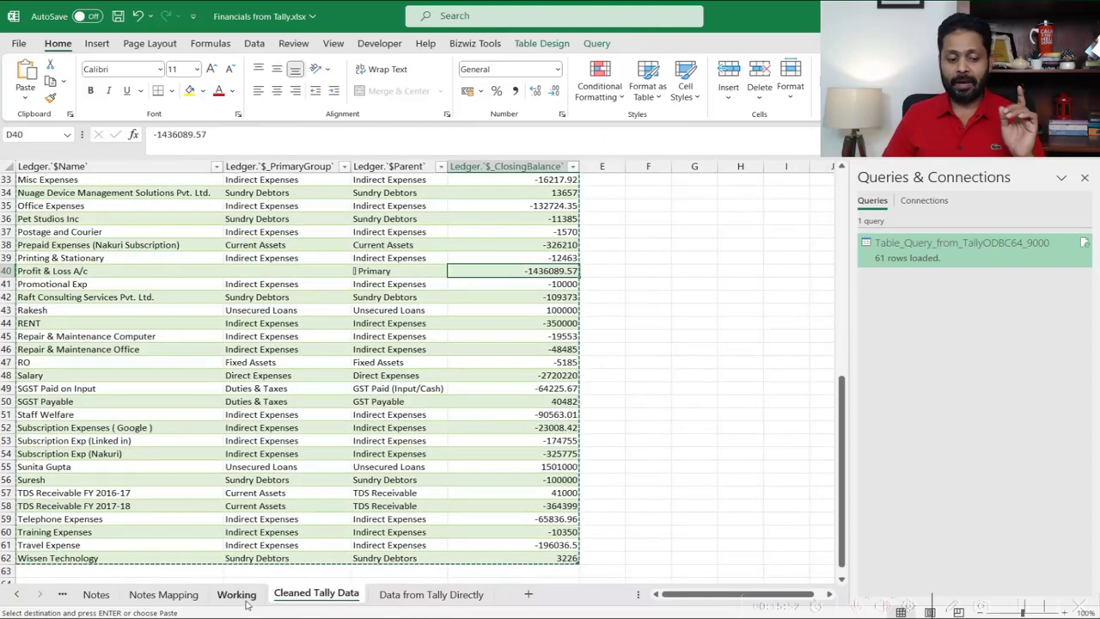
pyautogui.click(239, 594)
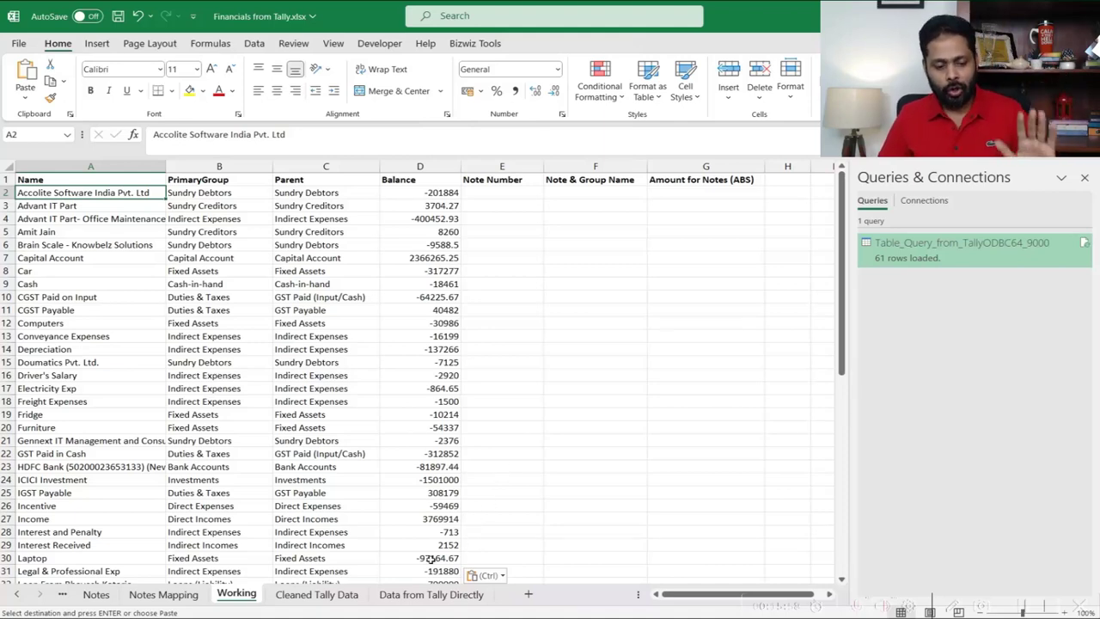
pyautogui.click(335, 592)
pyautogui.click(236, 593)
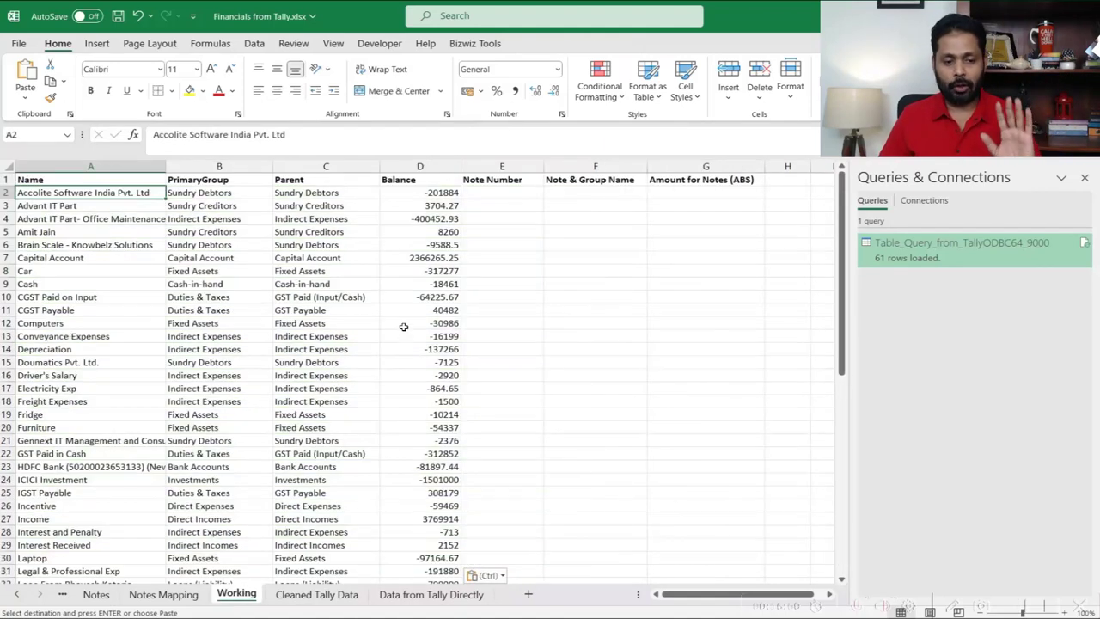
pyautogui.click(456, 193)
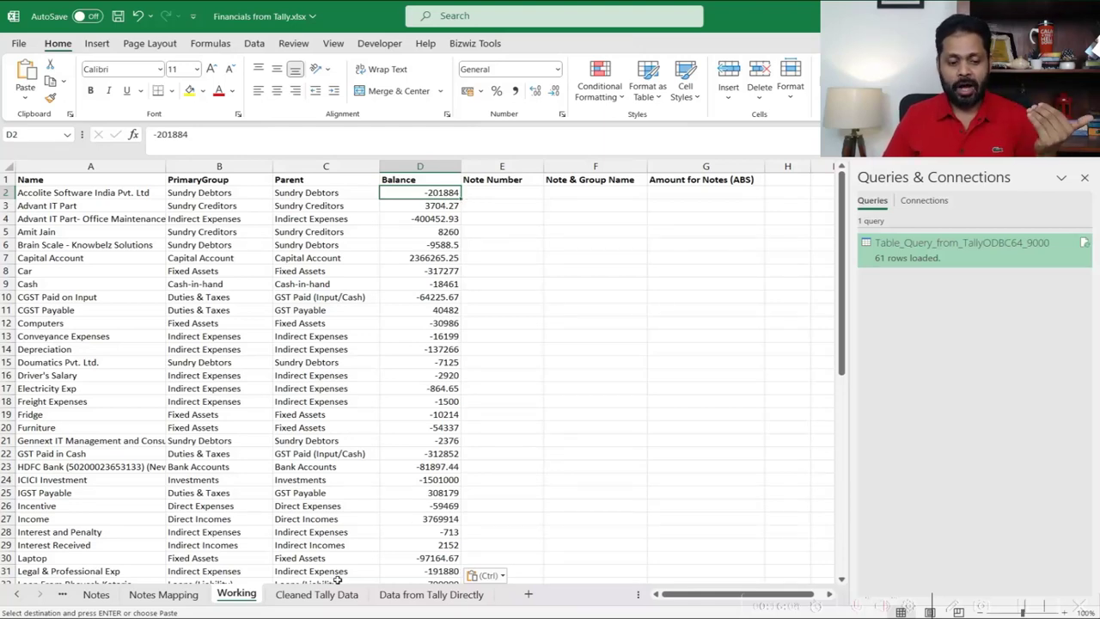
pyautogui.click(319, 594)
pyautogui.click(236, 594)
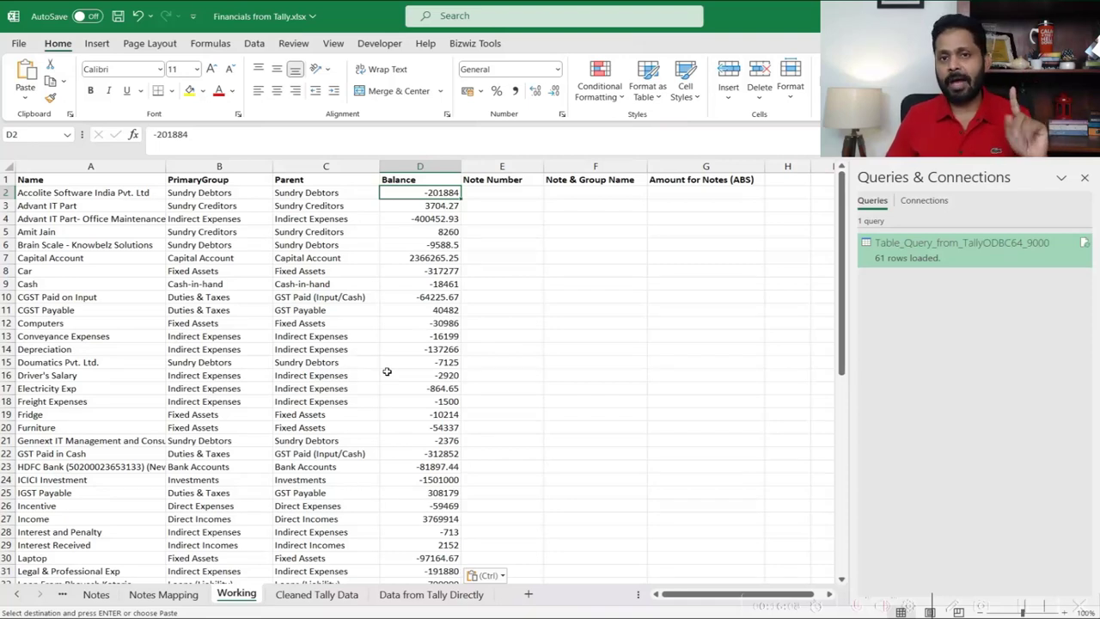
pyautogui.click(519, 192)
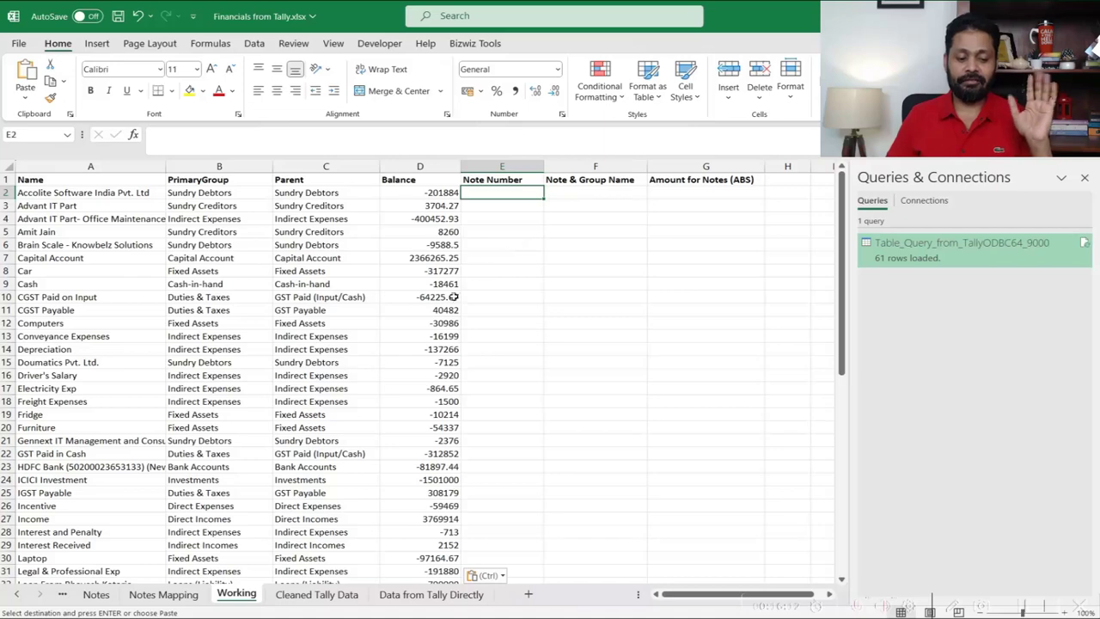
pyautogui.click(158, 595)
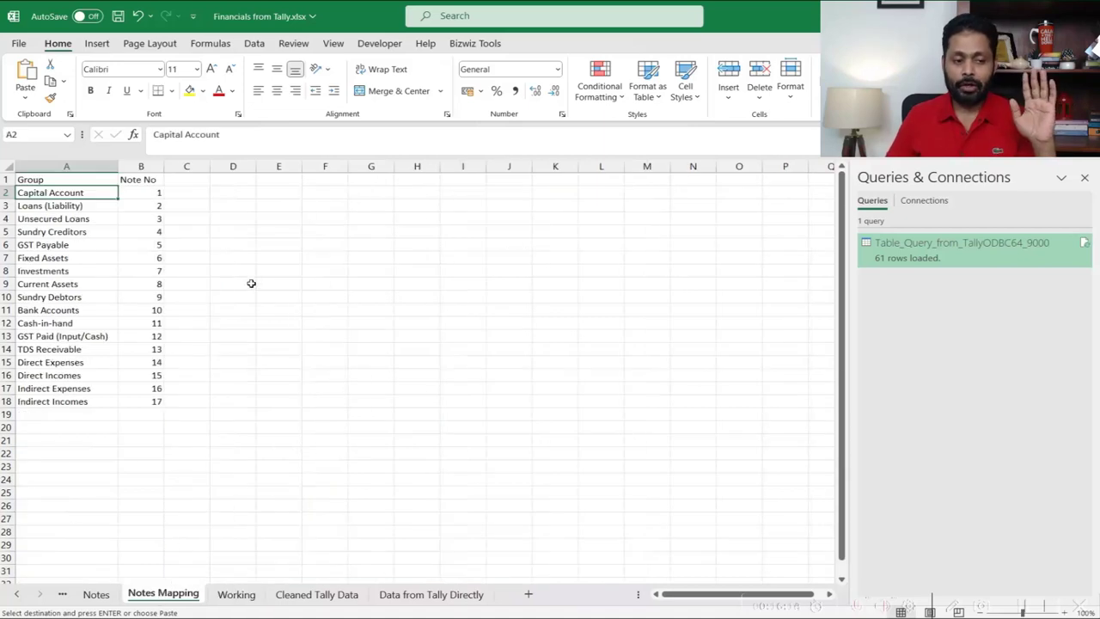
# Make the Group and Note No headers on Notes Mapping bold.
pyautogui.scroll(3, 211, 268)
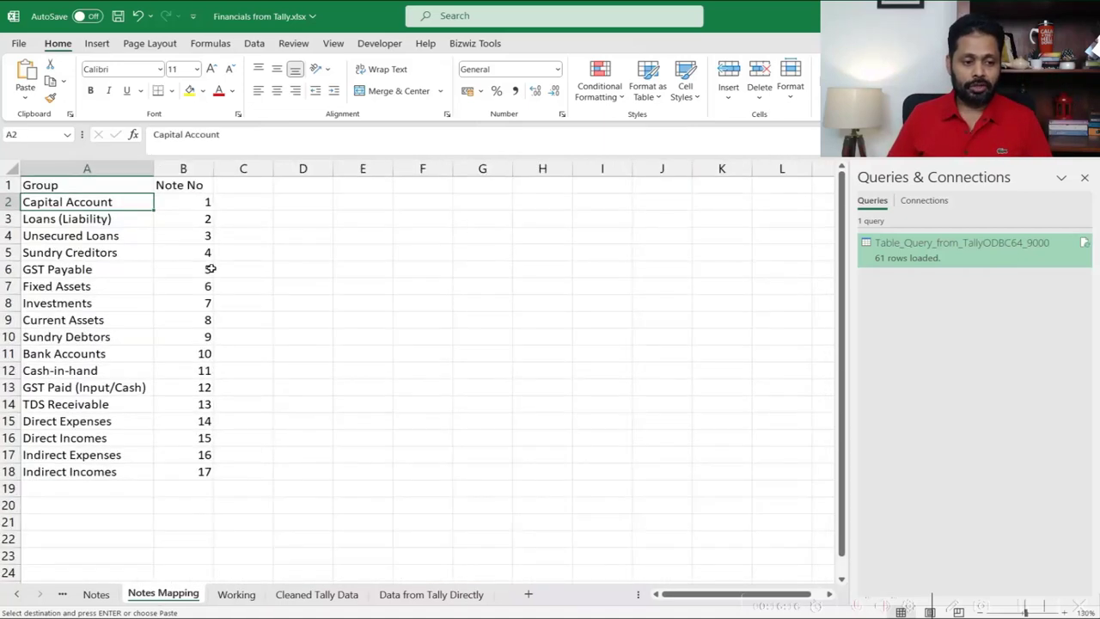
pyautogui.moveTo(134, 187); pyautogui.dragTo(212, 188)
pyautogui.hotkey('ctrl', 'b')
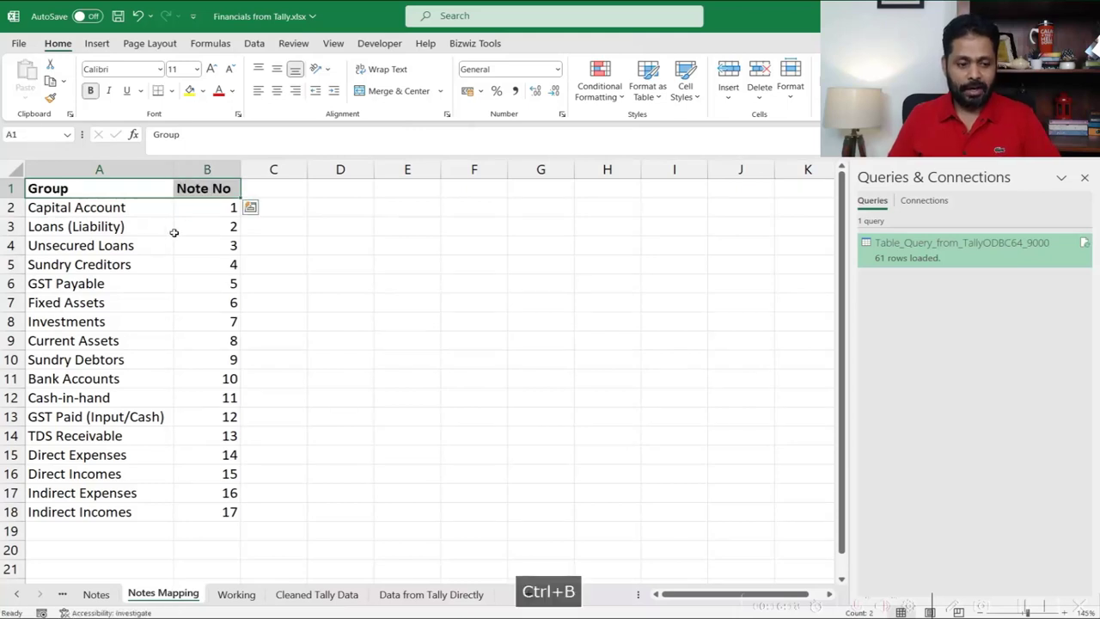
pyautogui.click(176, 228)
pyautogui.click(125, 207)
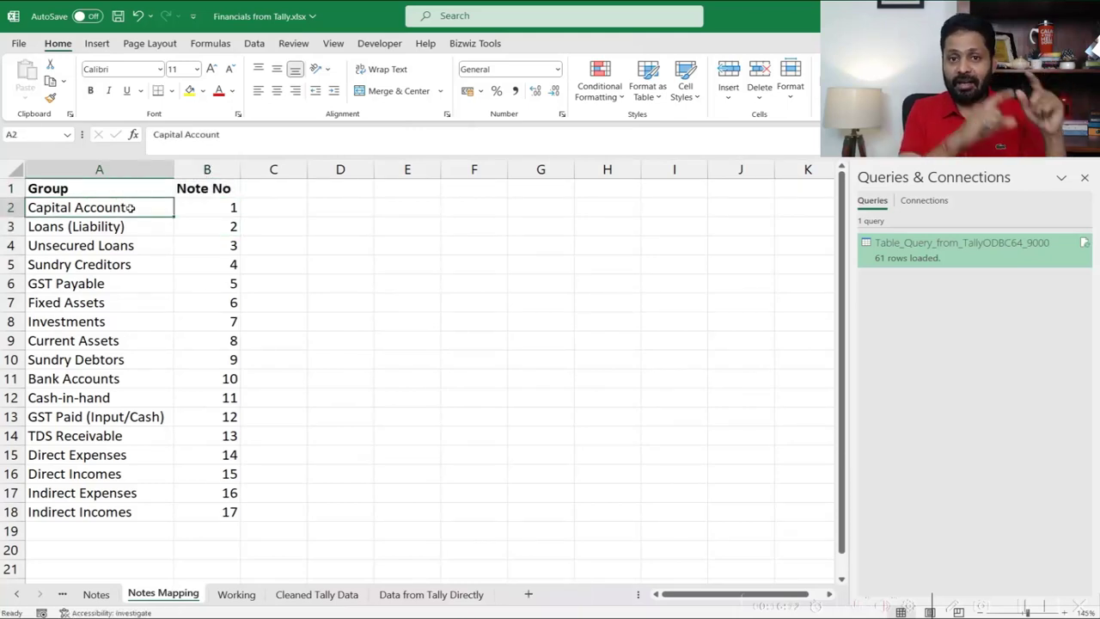
# Review the BS sheet's Capital Account and Unsecured Loans lines and the empty Notes sheet.
pyautogui.click(16, 593)
pyautogui.click(17, 593)
pyautogui.click(89, 594)
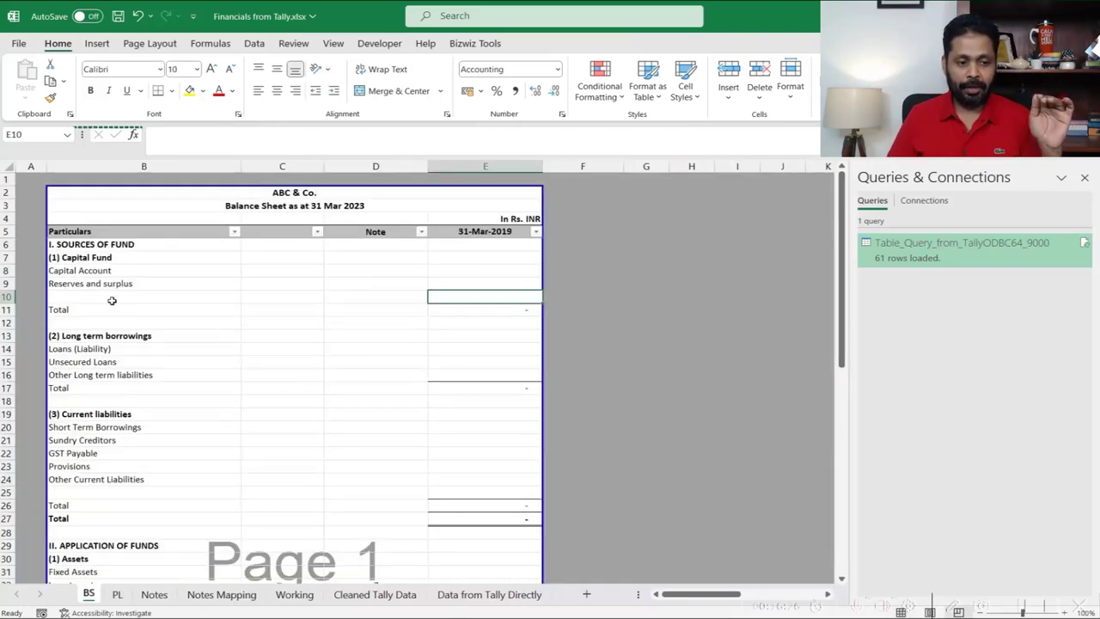
pyautogui.click(112, 271)
pyautogui.click(104, 361)
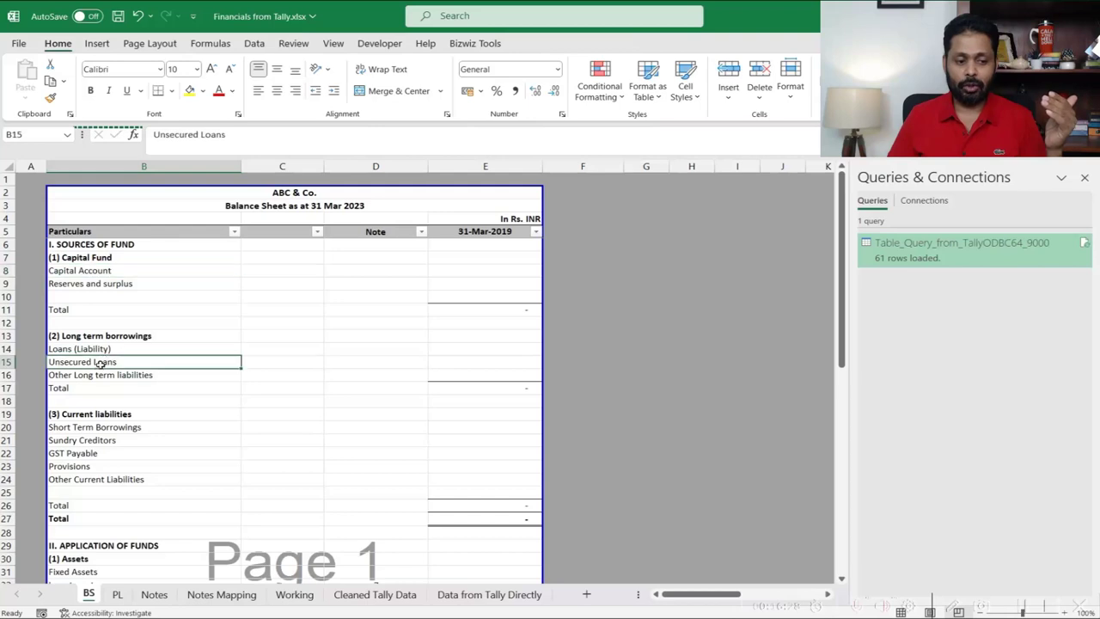
pyautogui.click(157, 594)
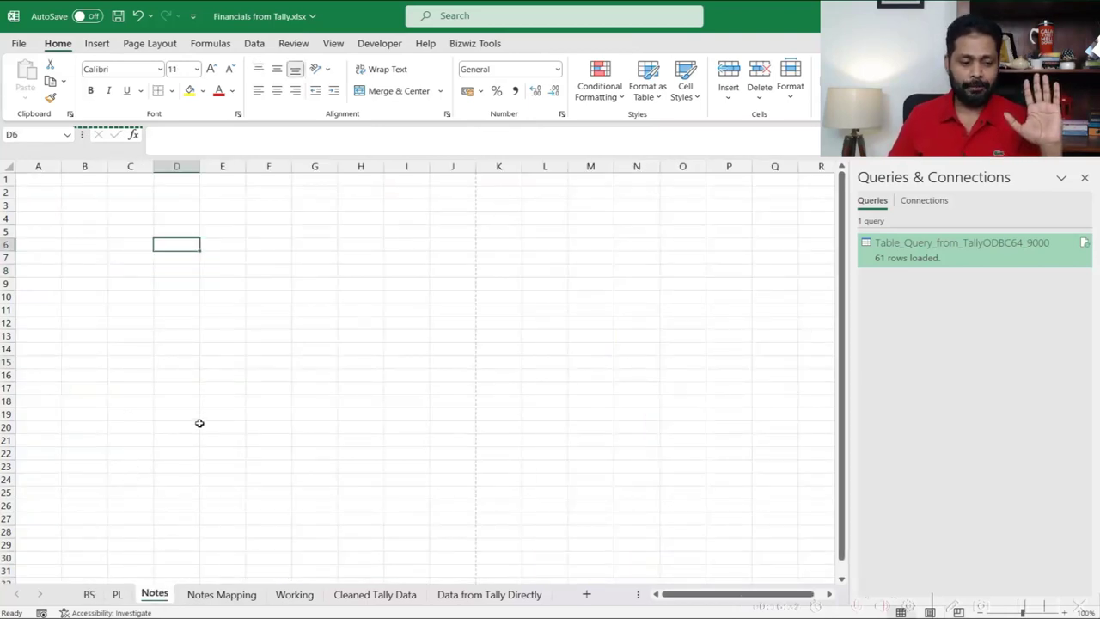
pyautogui.hotkey('ctrl', 'Left')
pyautogui.hotkey('ctrl', 'Up')
pyautogui.press('Escape')
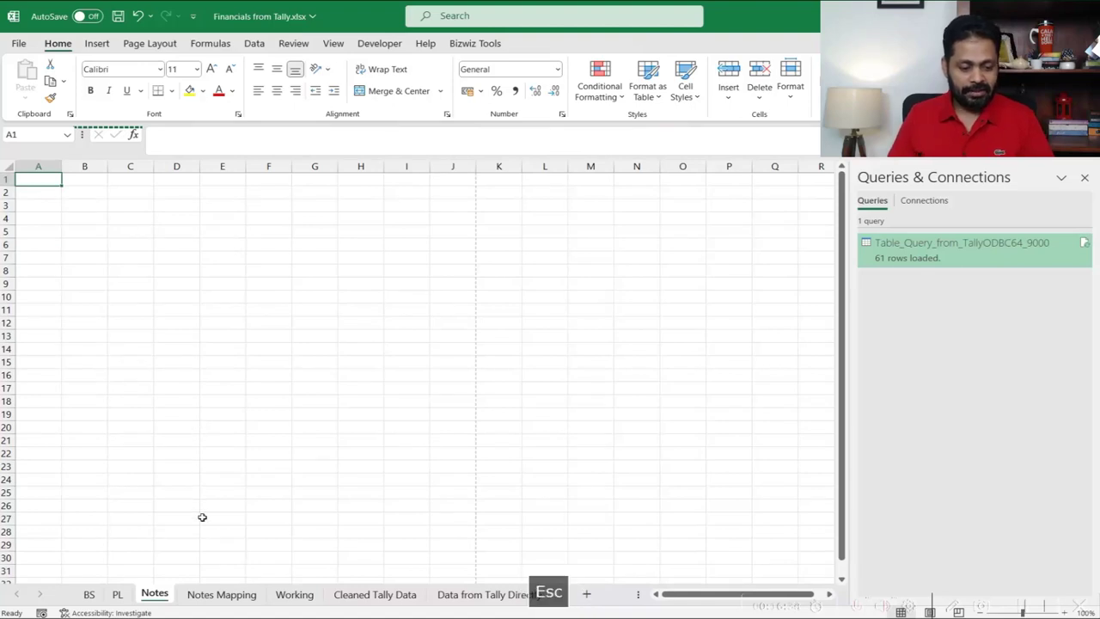
pyautogui.click(220, 595)
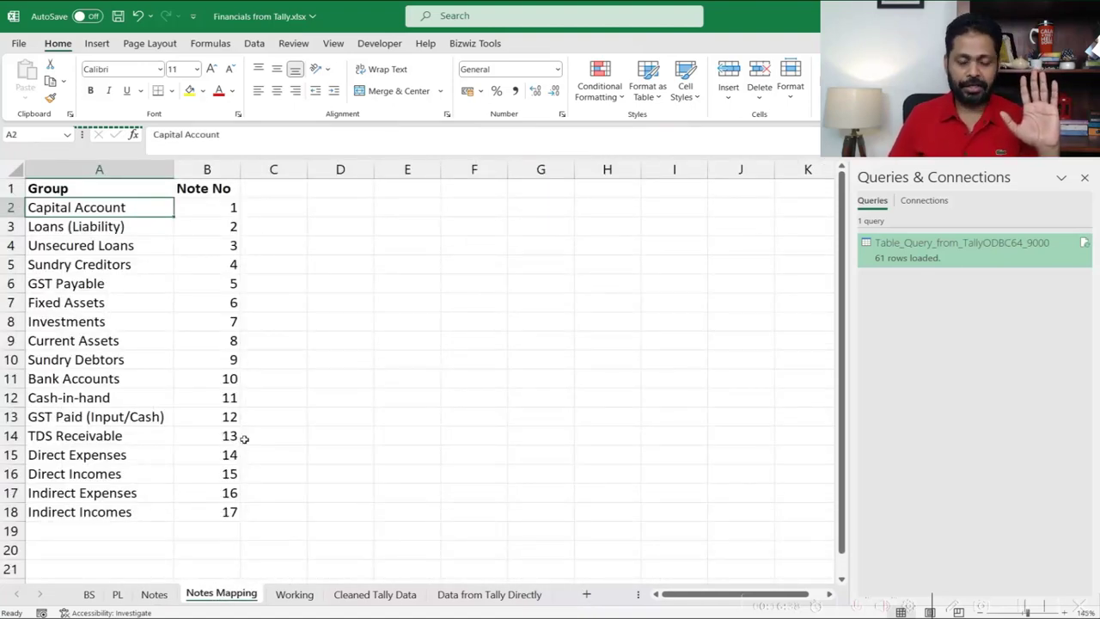
pyautogui.moveTo(225, 209); pyautogui.dragTo(227, 295)
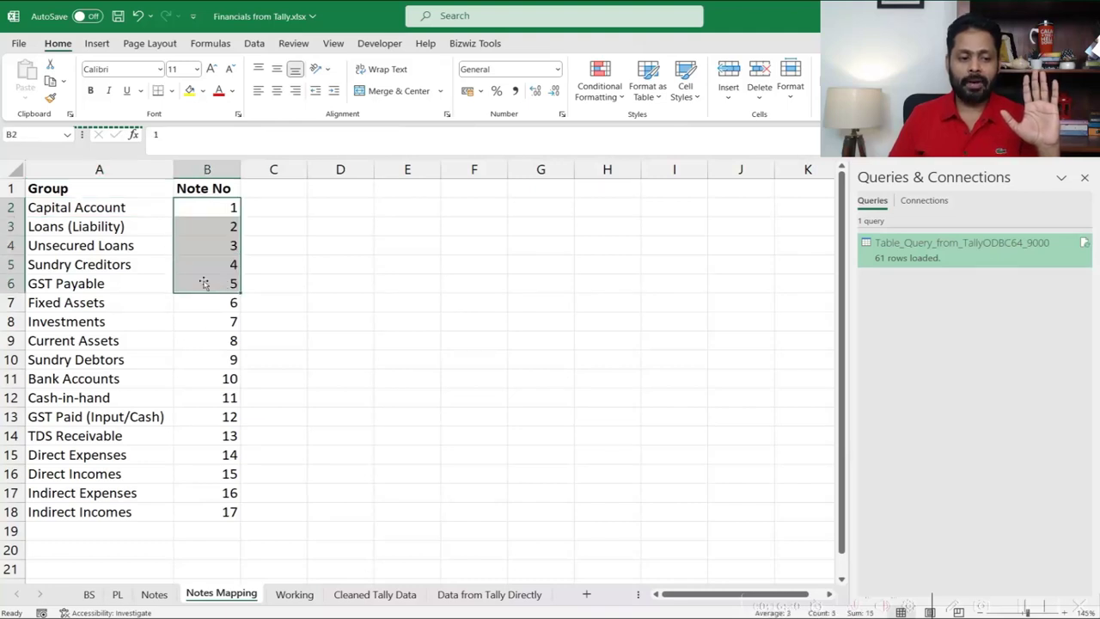
pyautogui.click(122, 209)
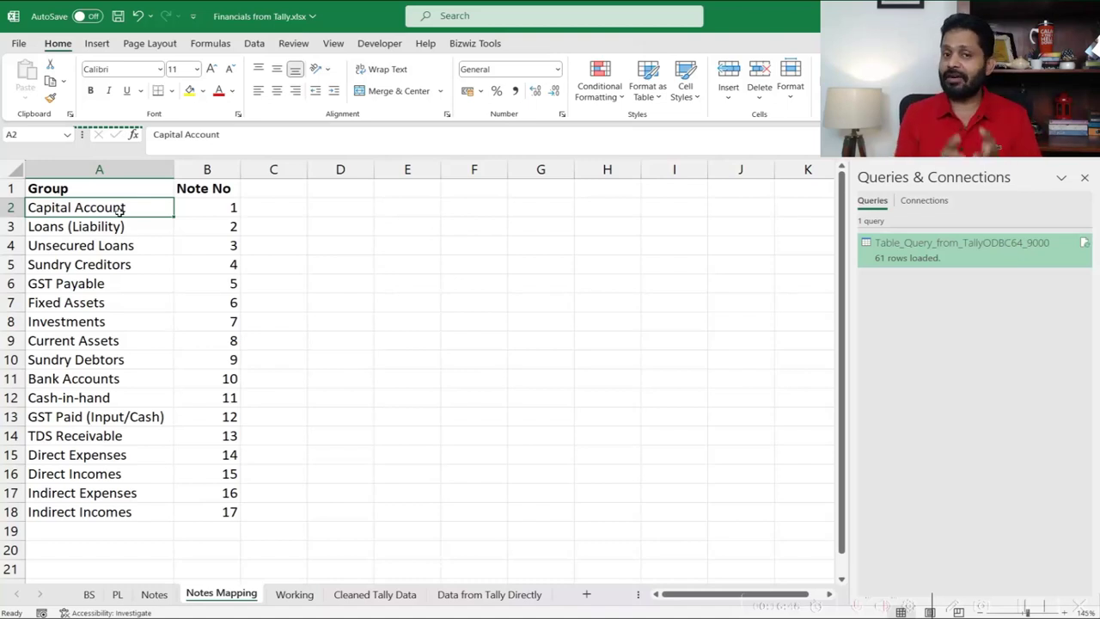
pyautogui.click(224, 207)
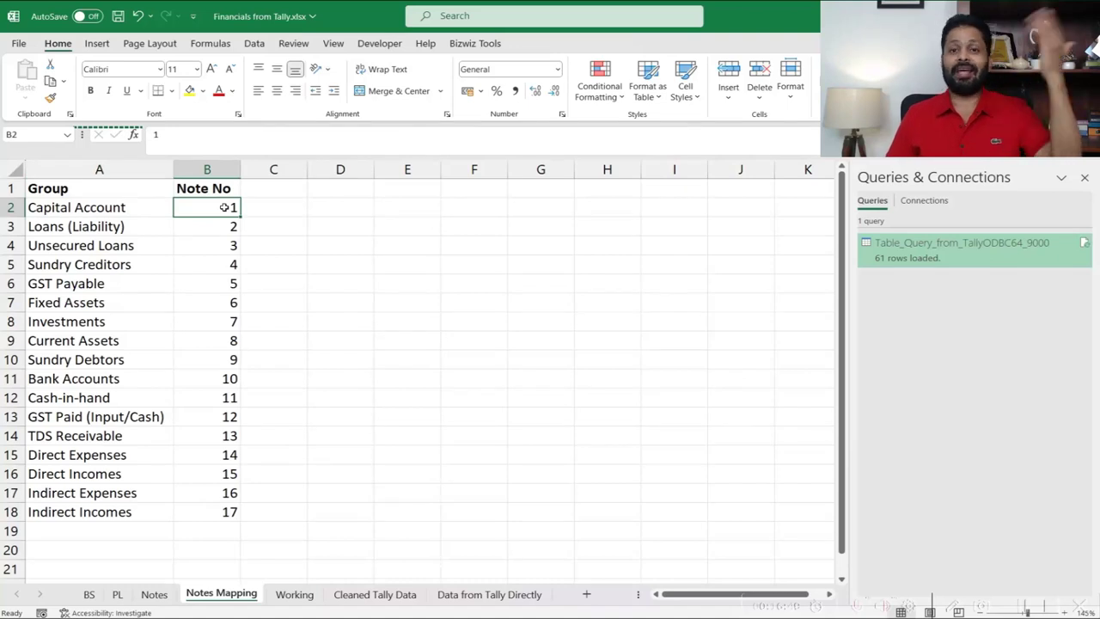
pyautogui.click(220, 226)
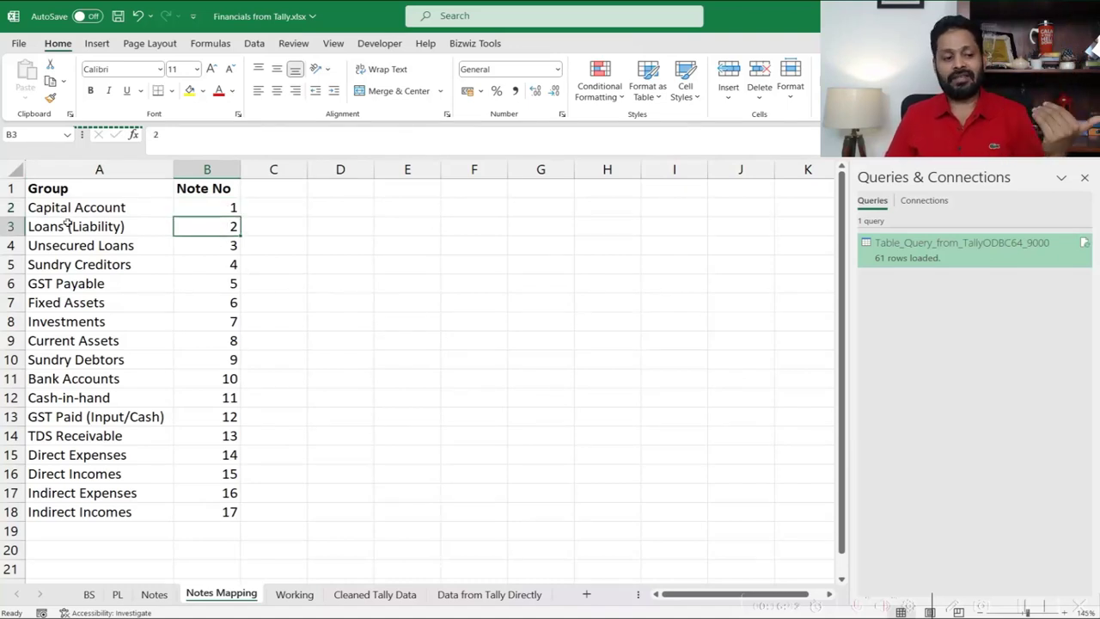
pyautogui.click(12, 226)
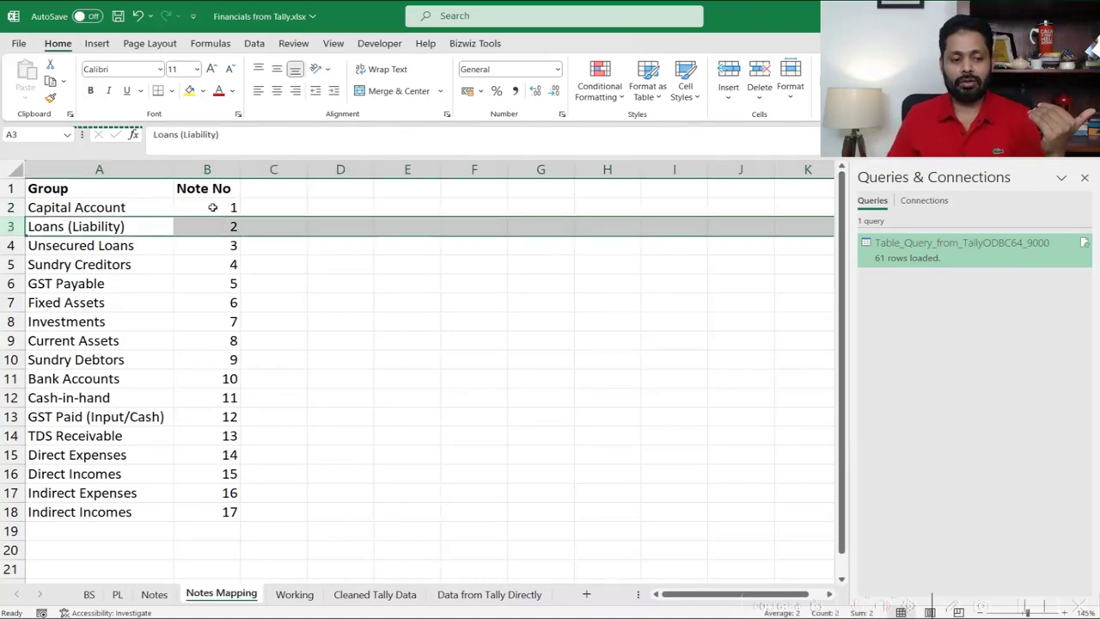
pyautogui.moveTo(213, 208); pyautogui.dragTo(222, 507)
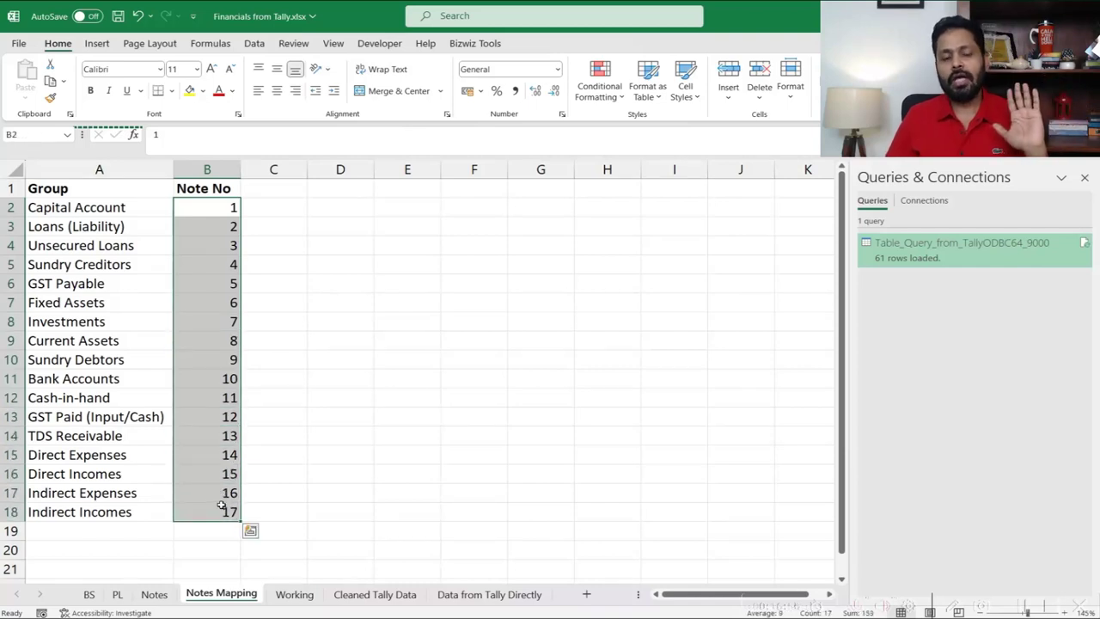
pyautogui.click(218, 481)
pyautogui.click(12, 284)
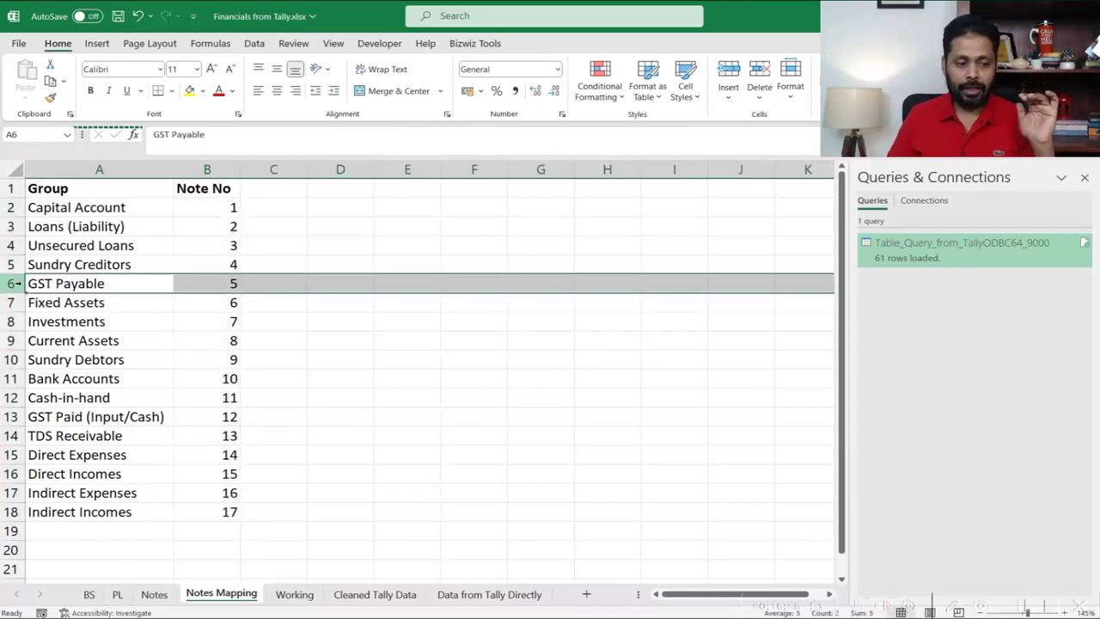
pyautogui.click(220, 284)
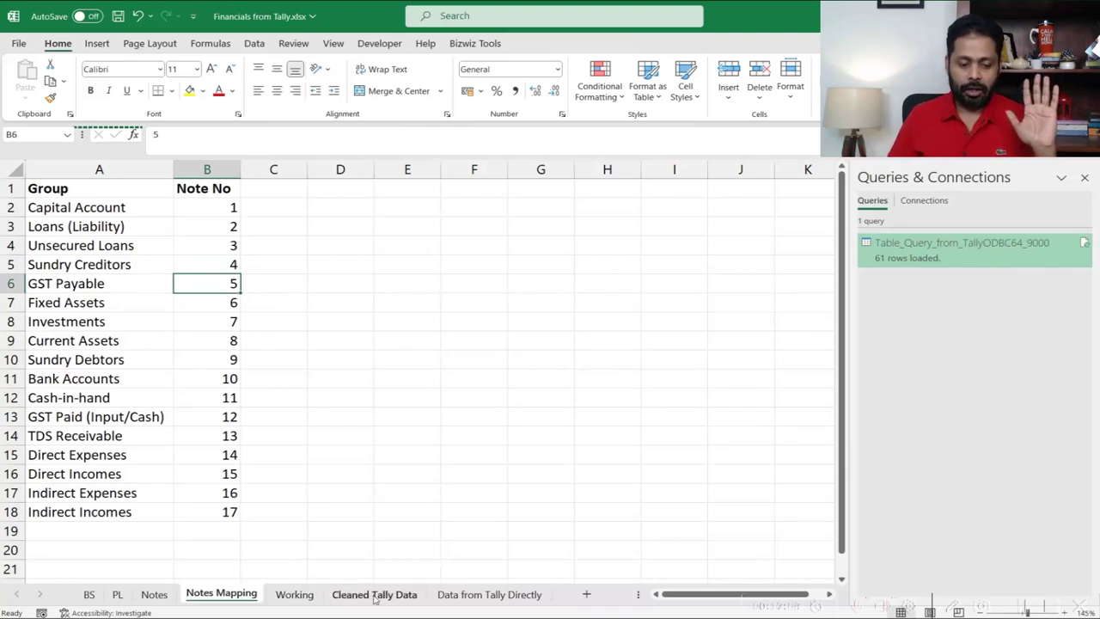
pyautogui.click(294, 593)
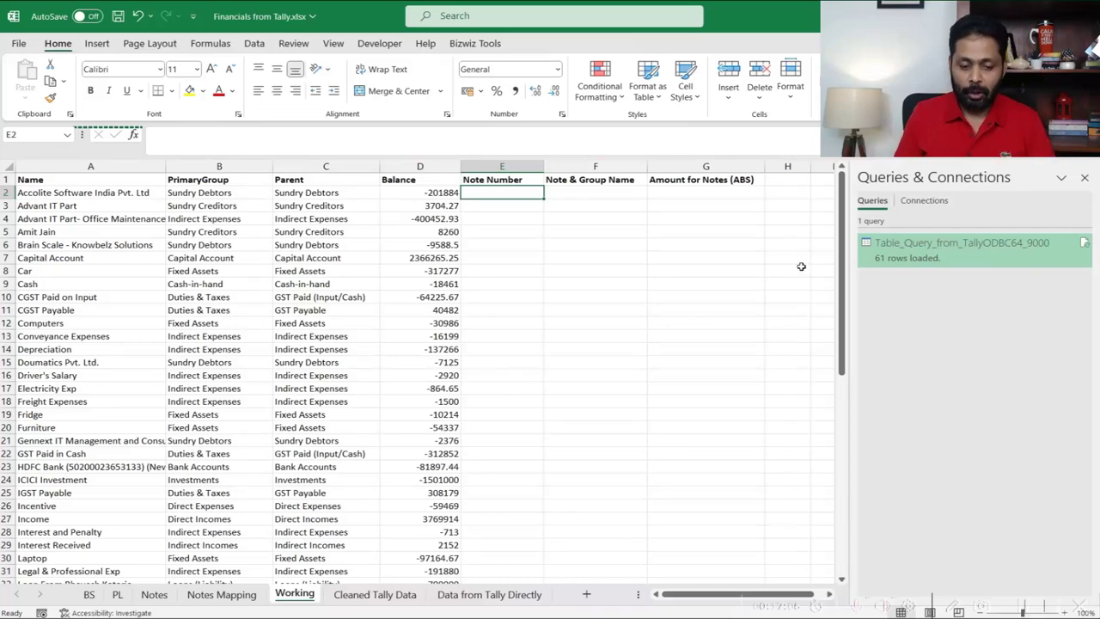
# In E2 enter =VLOOKUP(C2,'Notes Mapping'!A:B,2,0), returning note number 9.
pyautogui.keyDown('ctrl'); pyautogui.scroll(3, 747, 295); pyautogui.keyUp('ctrl')
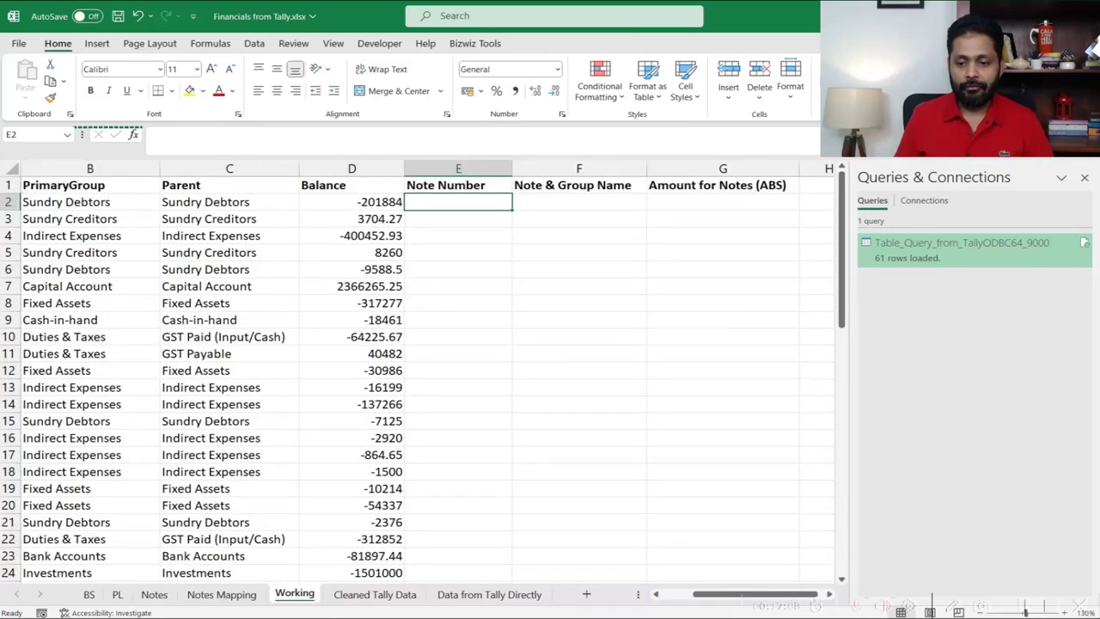
pyautogui.click(1084, 178)
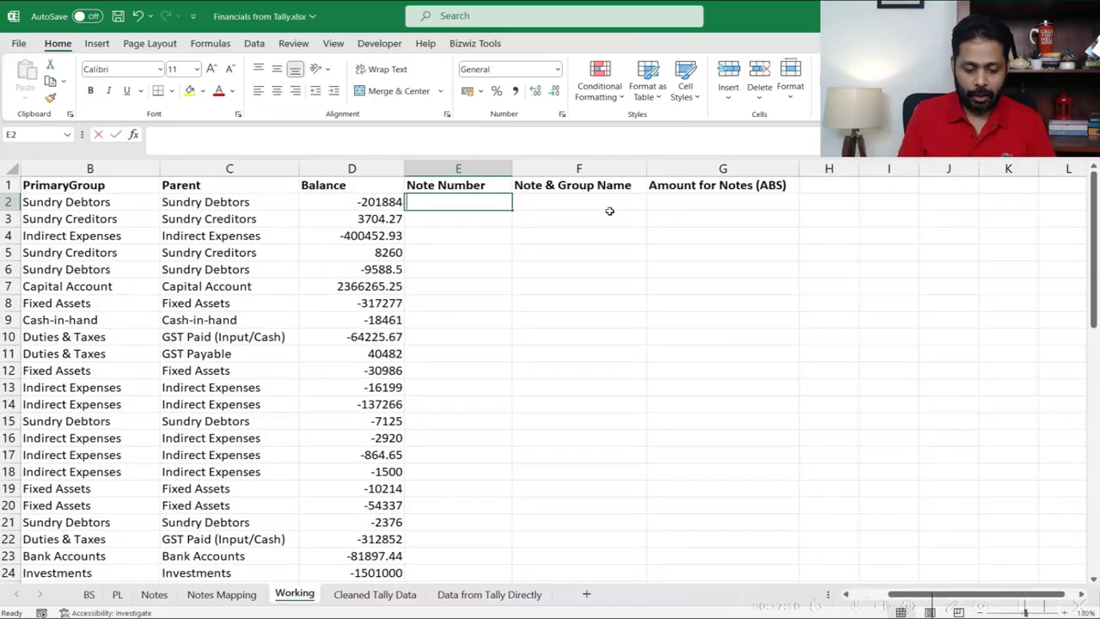
pyautogui.write('=vlookup')
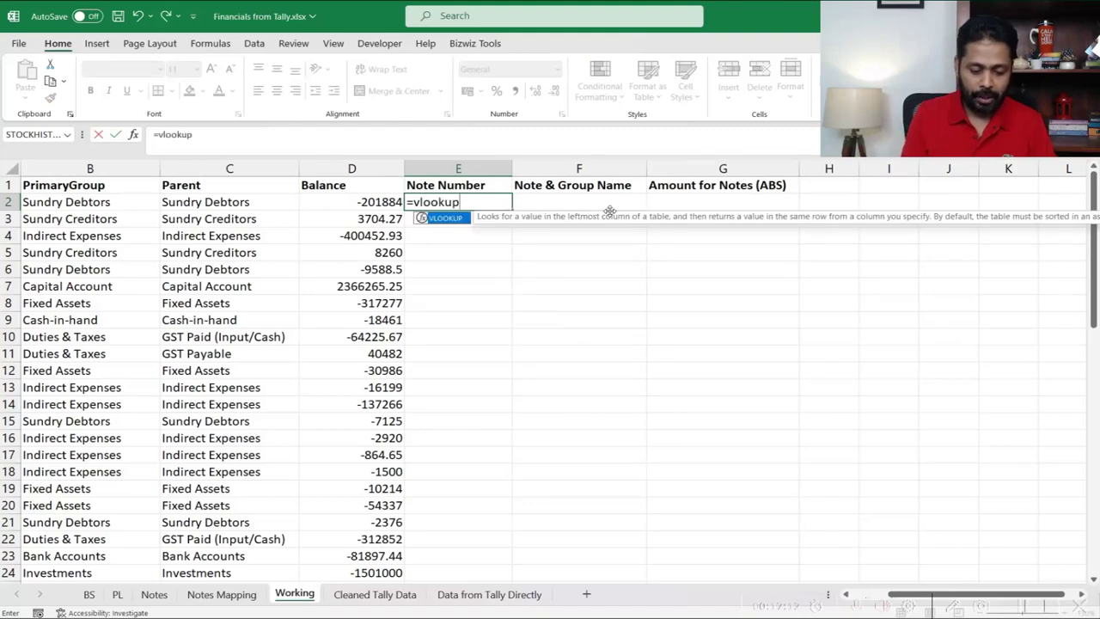
pyautogui.write('(')
pyautogui.hotkey('ctrl', 'Left')
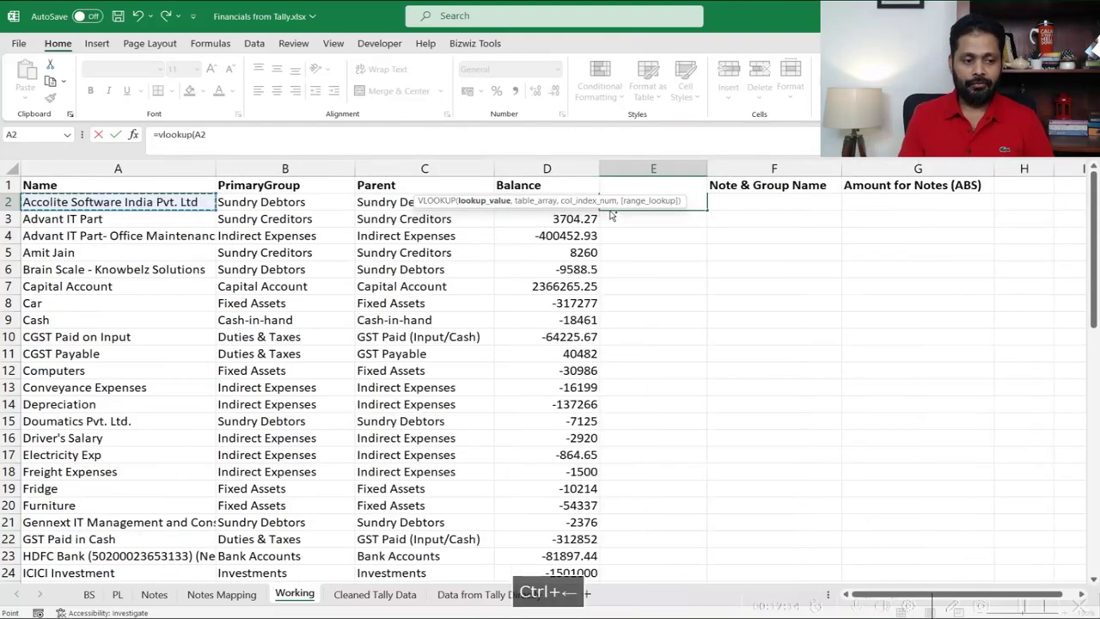
pyautogui.press('Right')
pyautogui.press('Right')
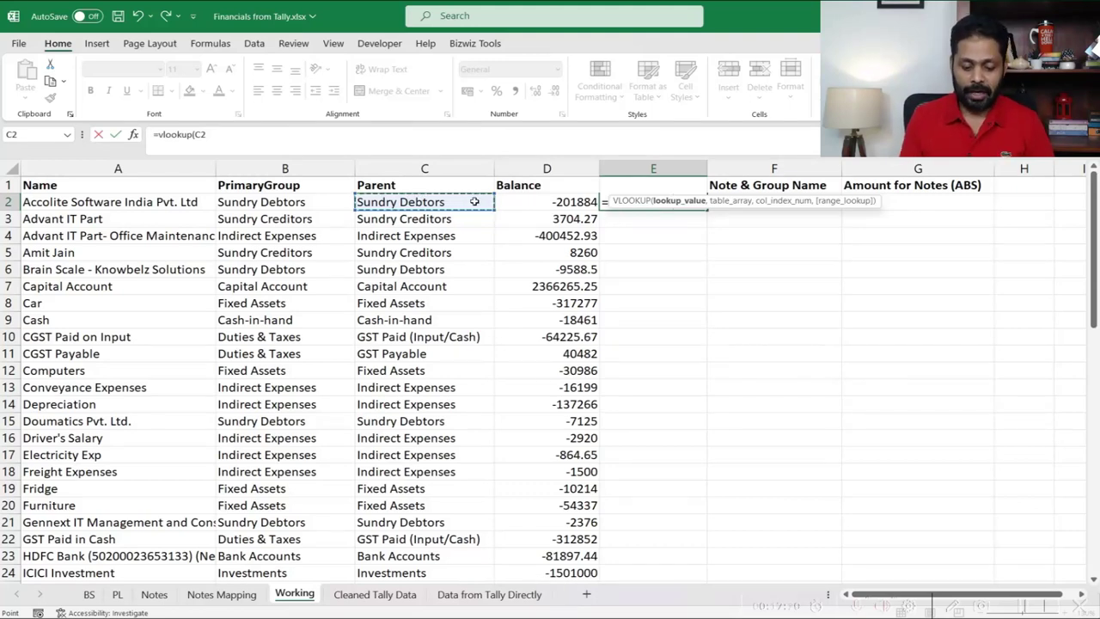
pyautogui.write(',')
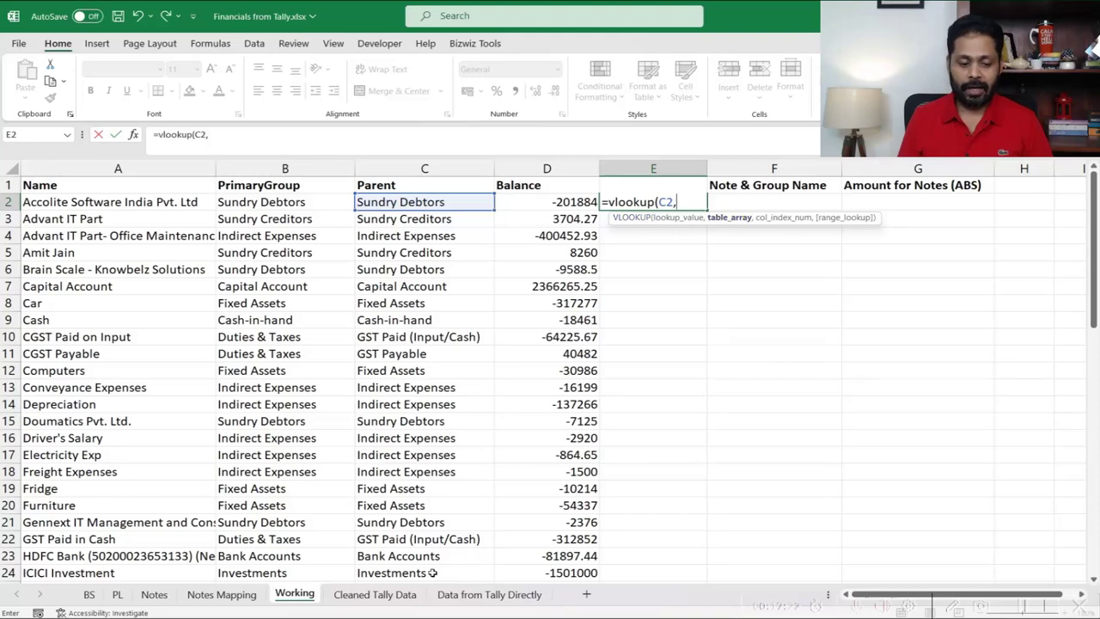
pyautogui.click(209, 597)
pyautogui.moveTo(95, 169); pyautogui.dragTo(192, 170)
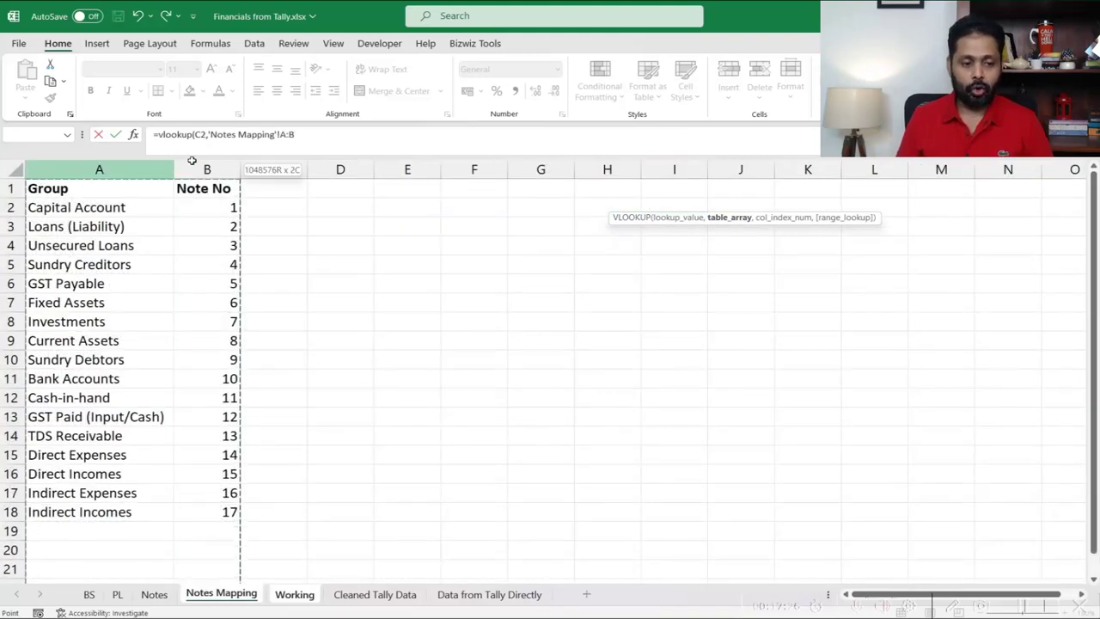
pyautogui.write(',')
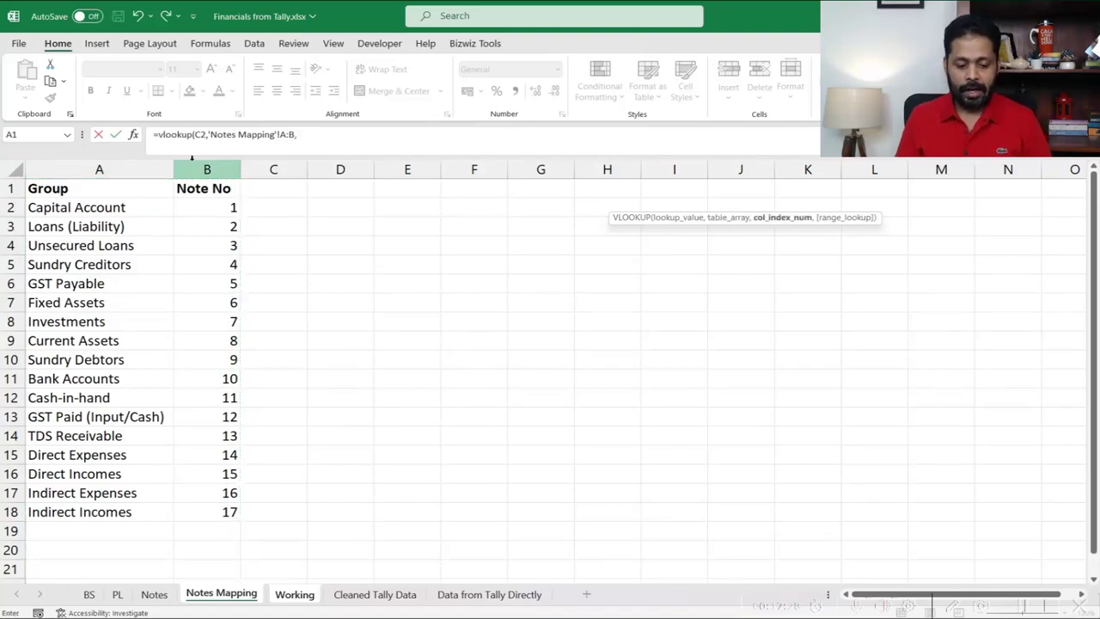
pyautogui.write('2,0)')
pyautogui.press('Return')
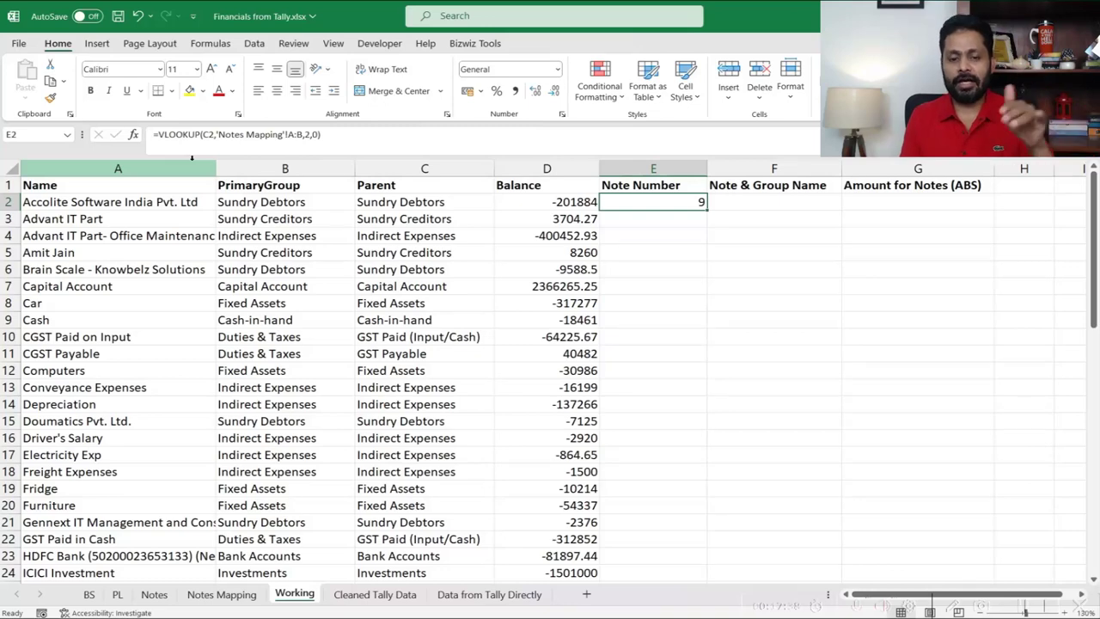
pyautogui.press('Left')
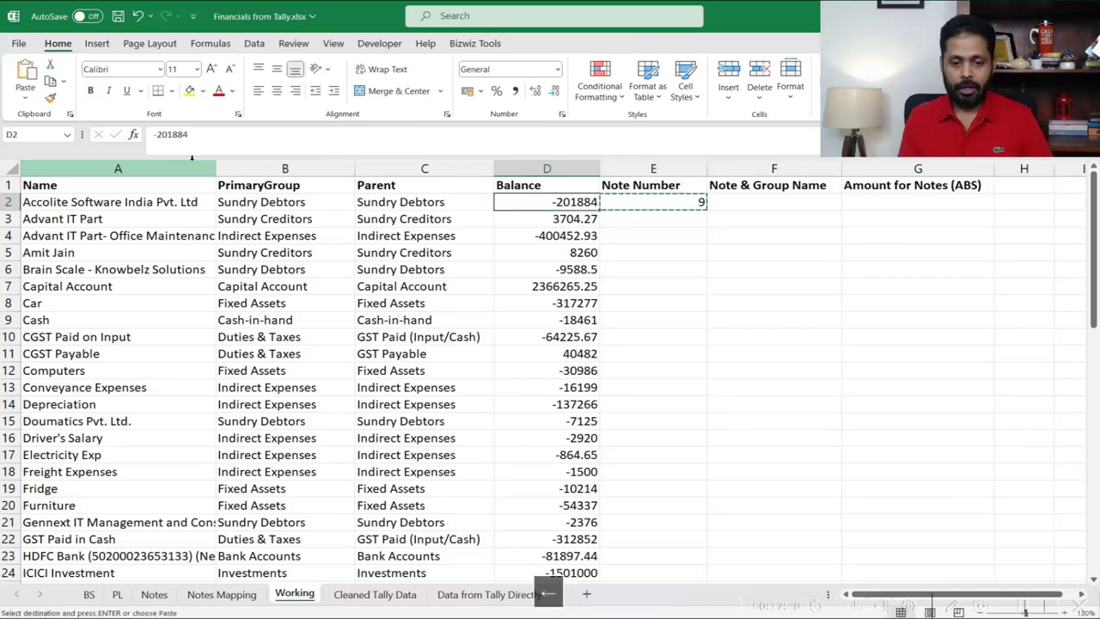
# Fill the note-number lookup formula down column E from row 2 to row 62.
pyautogui.hotkey('ctrl', 'Down')
pyautogui.press('Right')
pyautogui.hotkey('ctrl', 'shift', 'Up')
pyautogui.hotkey('ctrl', 'd')
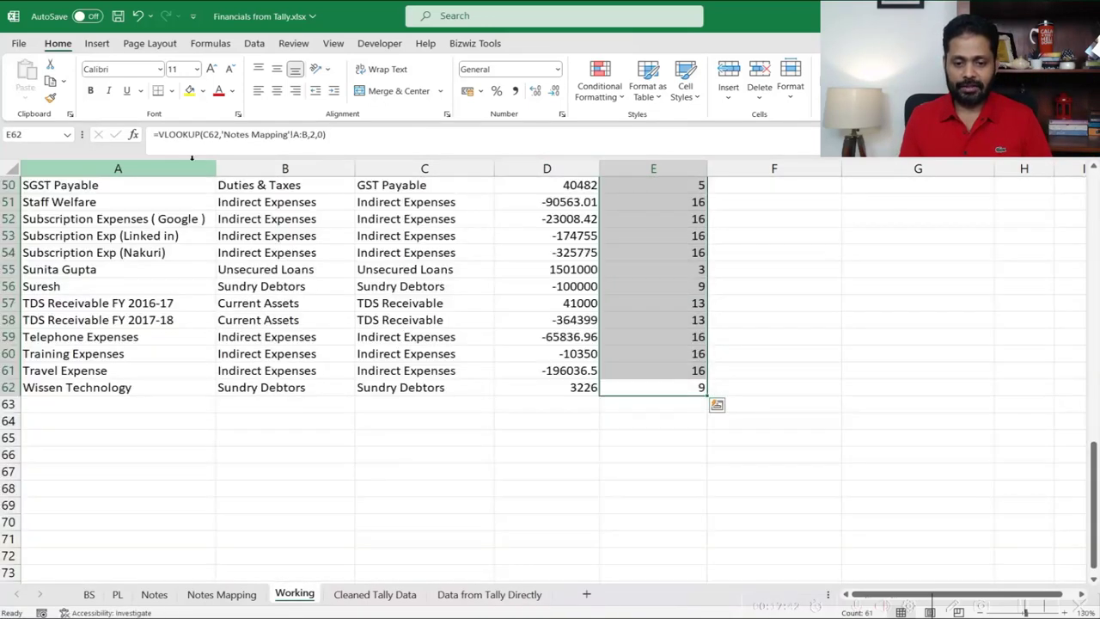
# Review the looked-up note numbers in the first rows, noting Sundry Creditors as a parent group.
pyautogui.hotkey('ctrl', 'Up')
pyautogui.press('Down')
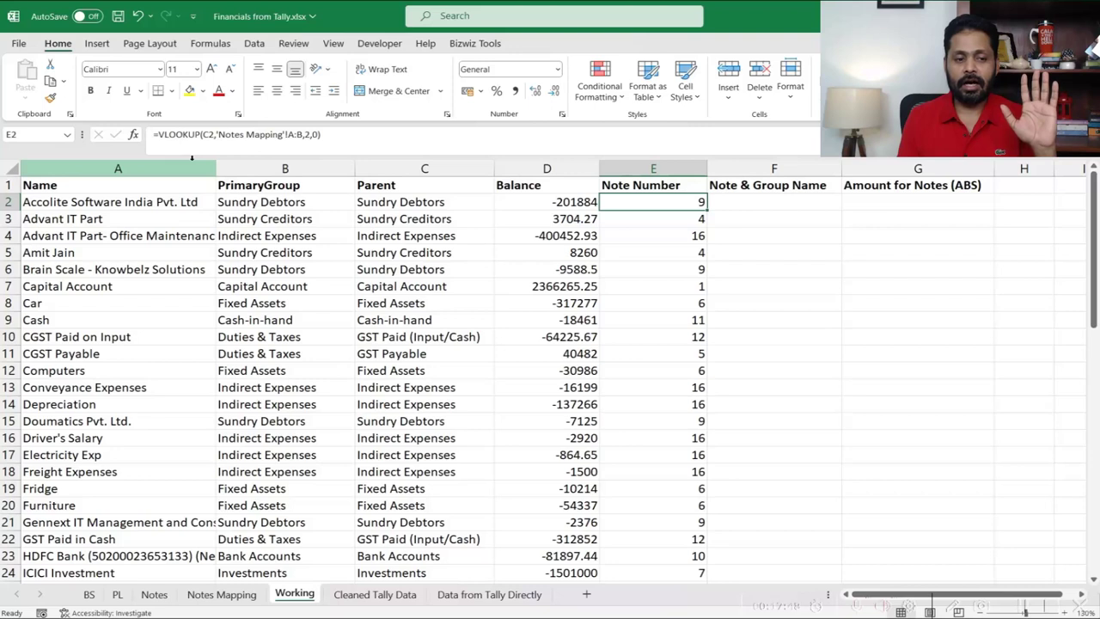
pyautogui.press('Down')
pyautogui.press('Down')
pyautogui.press('Up')
pyautogui.press('Up')
pyautogui.press('Up')
pyautogui.press('Down')
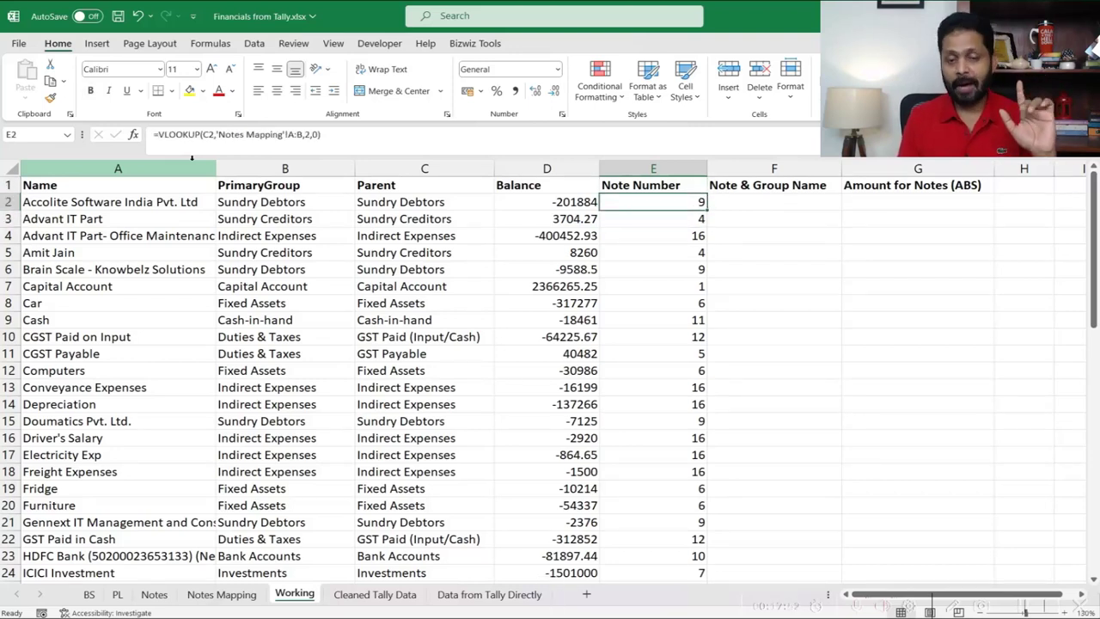
pyautogui.press('Down')
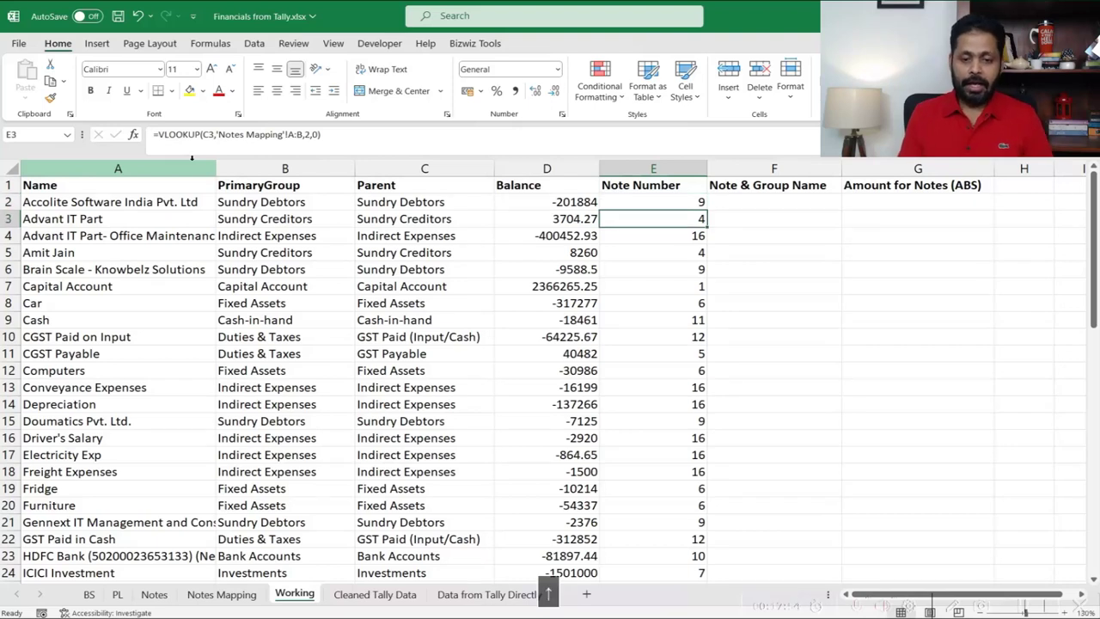
pyautogui.press('Up')
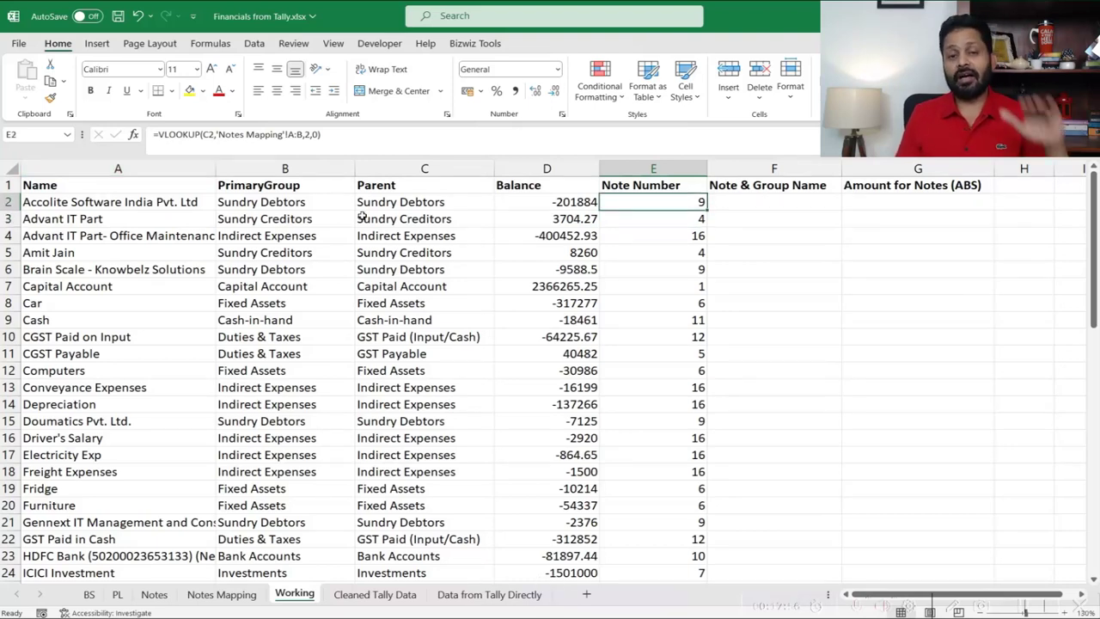
pyautogui.click(404, 216)
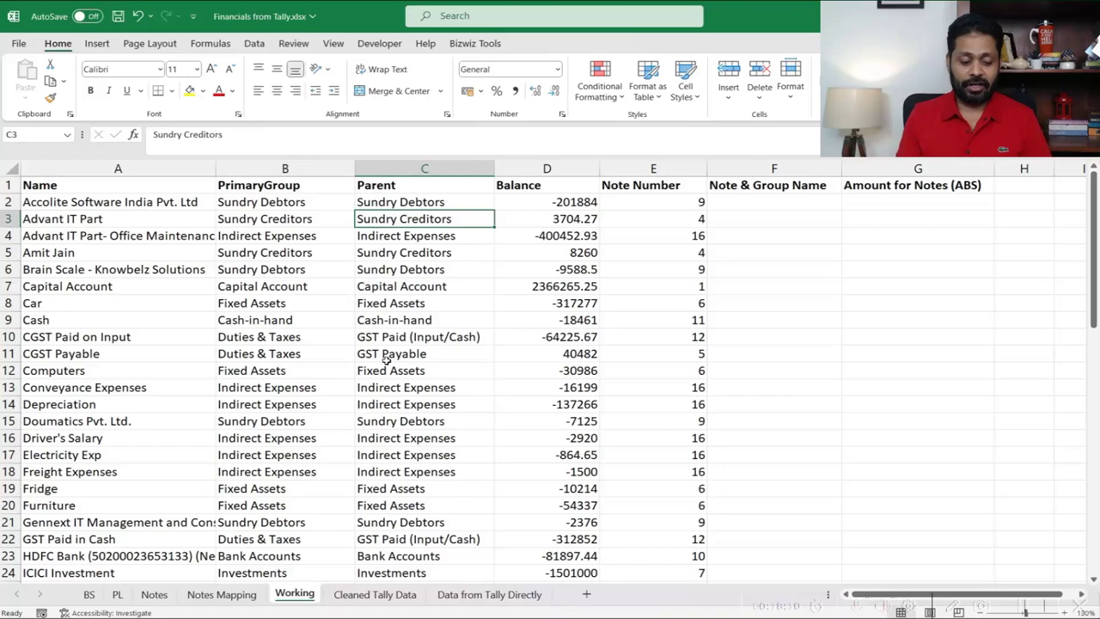
# Convert the Working sheet's ledger range A1:G62 into an Excel table (Table4) with filter headers.
pyautogui.hotkey('ctrl', 't')
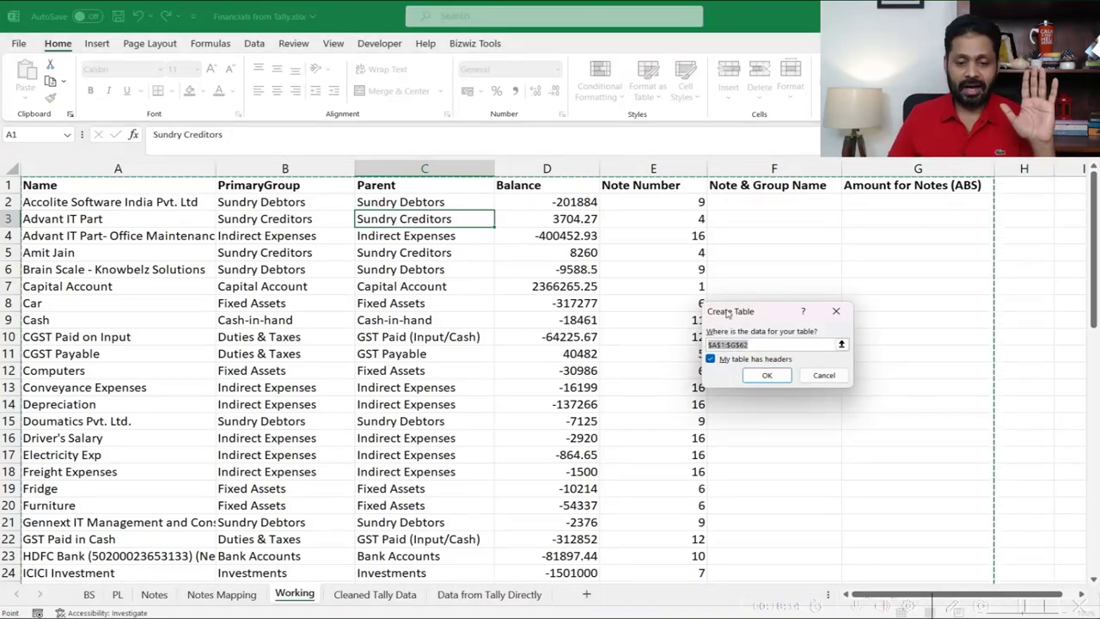
pyautogui.scroll(-5, 625, 447)
pyautogui.scroll(-9, 626, 446)
pyautogui.scroll(-2, 625, 447)
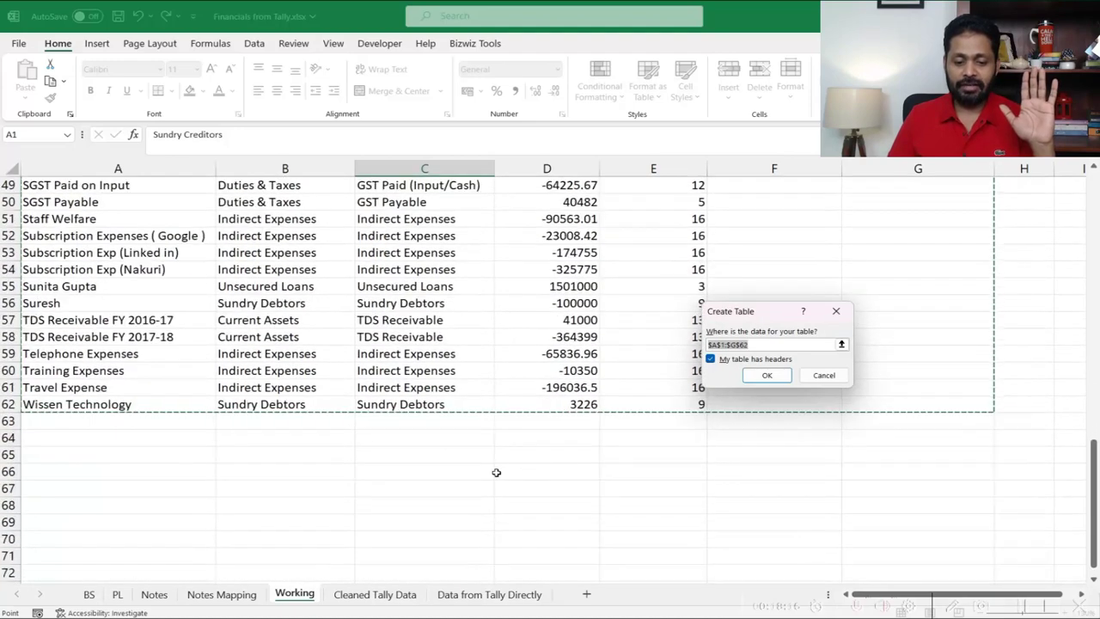
pyautogui.scroll(14, 496, 472)
pyautogui.scroll(2, 610, 432)
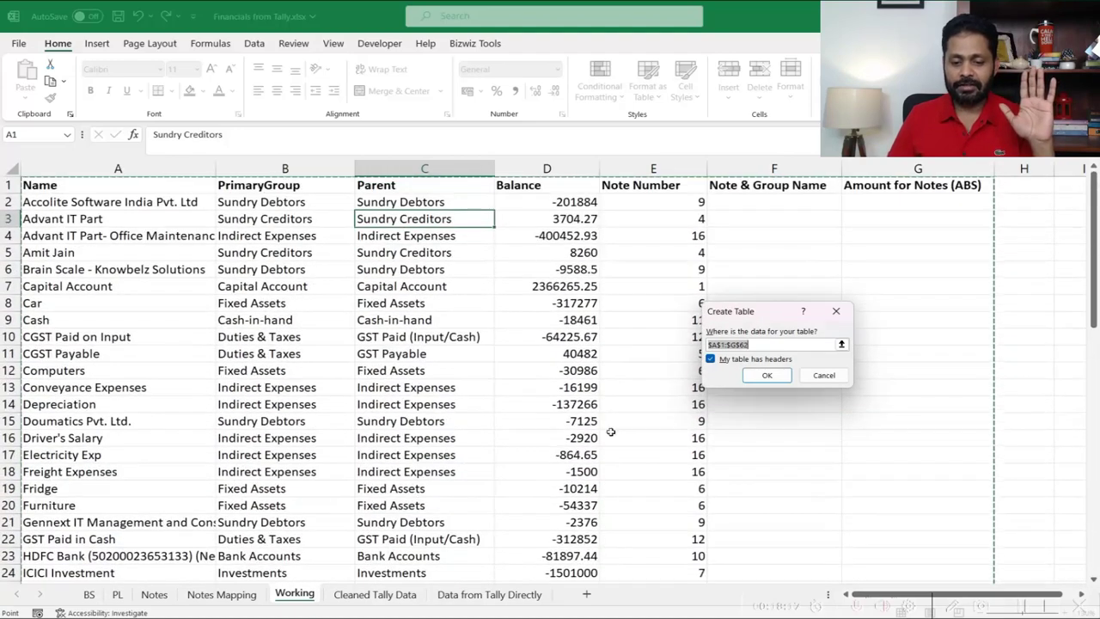
pyautogui.click(766, 374)
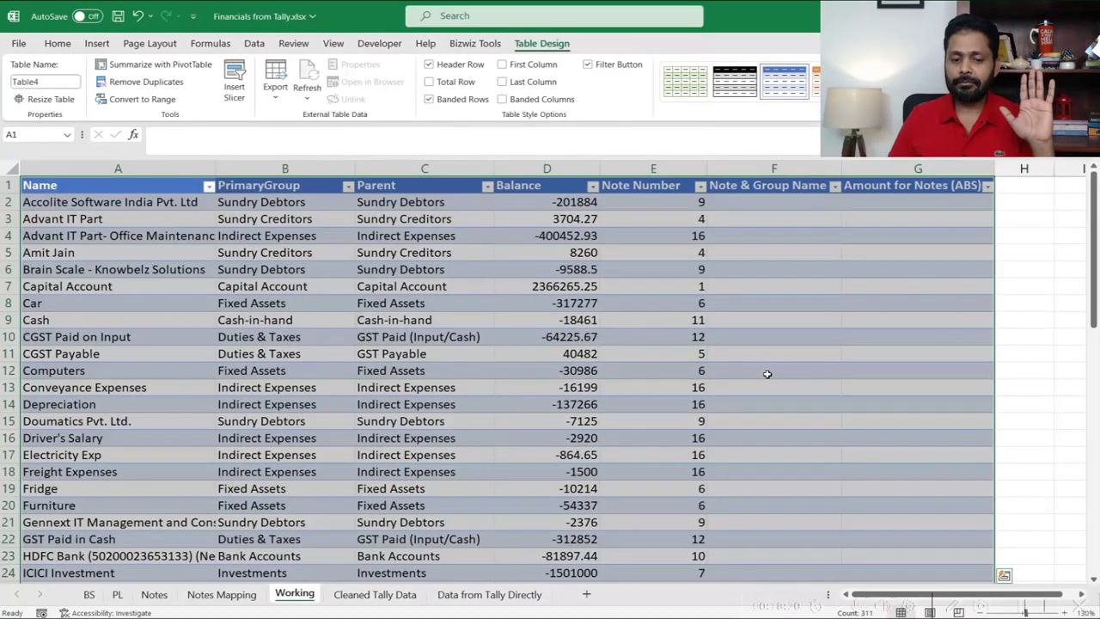
pyautogui.click(595, 285)
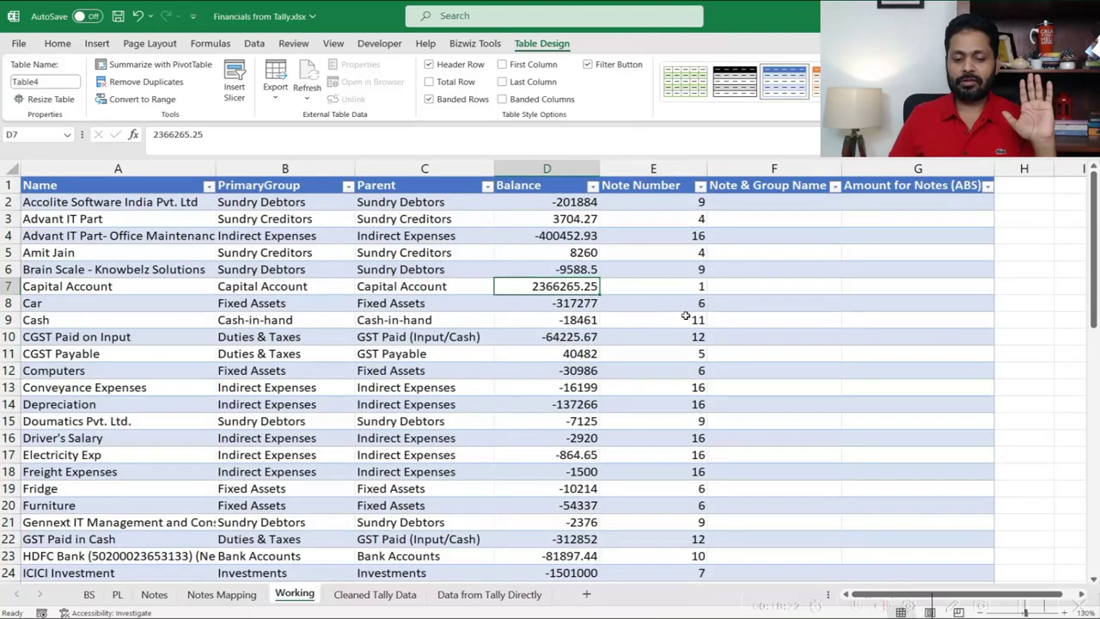
pyautogui.scroll(-5, 685, 317)
pyautogui.scroll(-3, 685, 316)
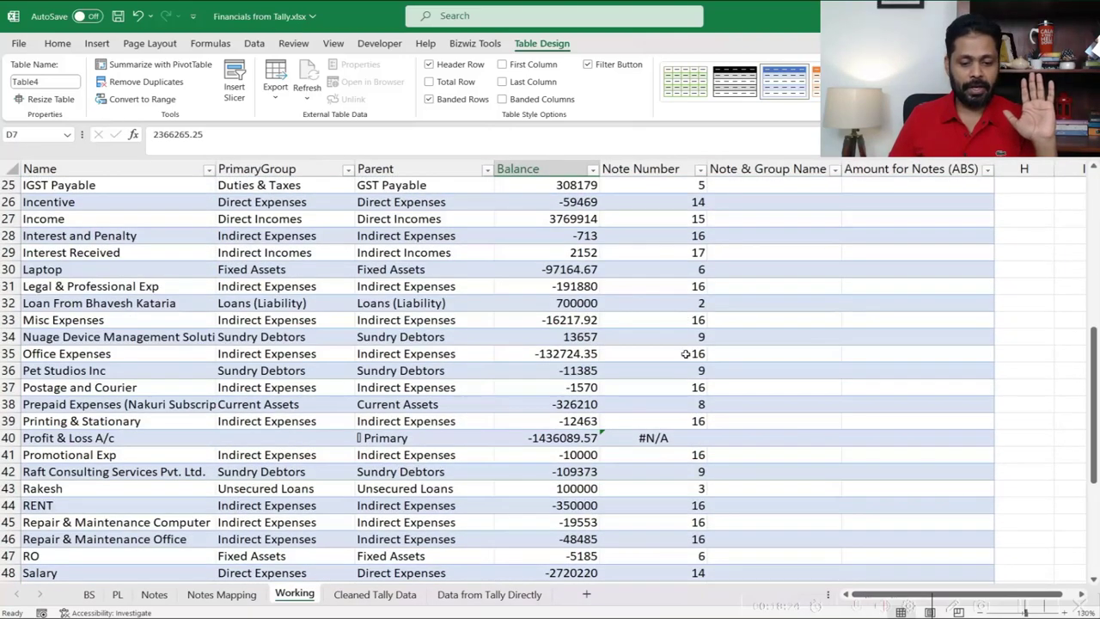
pyautogui.click(678, 438)
pyautogui.scroll(-5, 705, 450)
pyautogui.scroll(2, 705, 452)
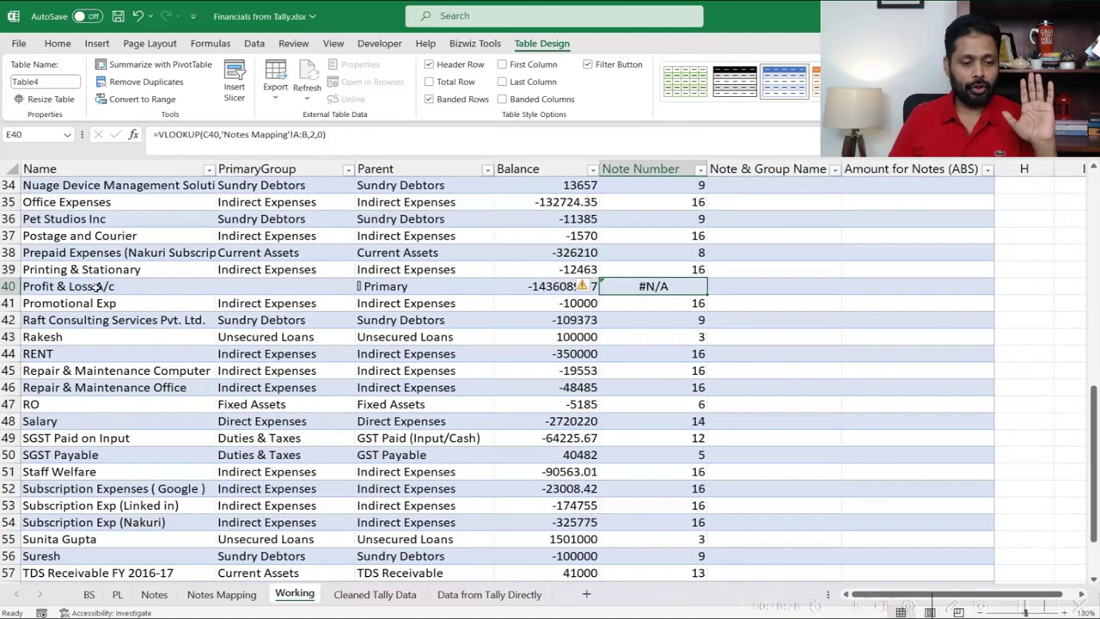
pyautogui.click(31, 287)
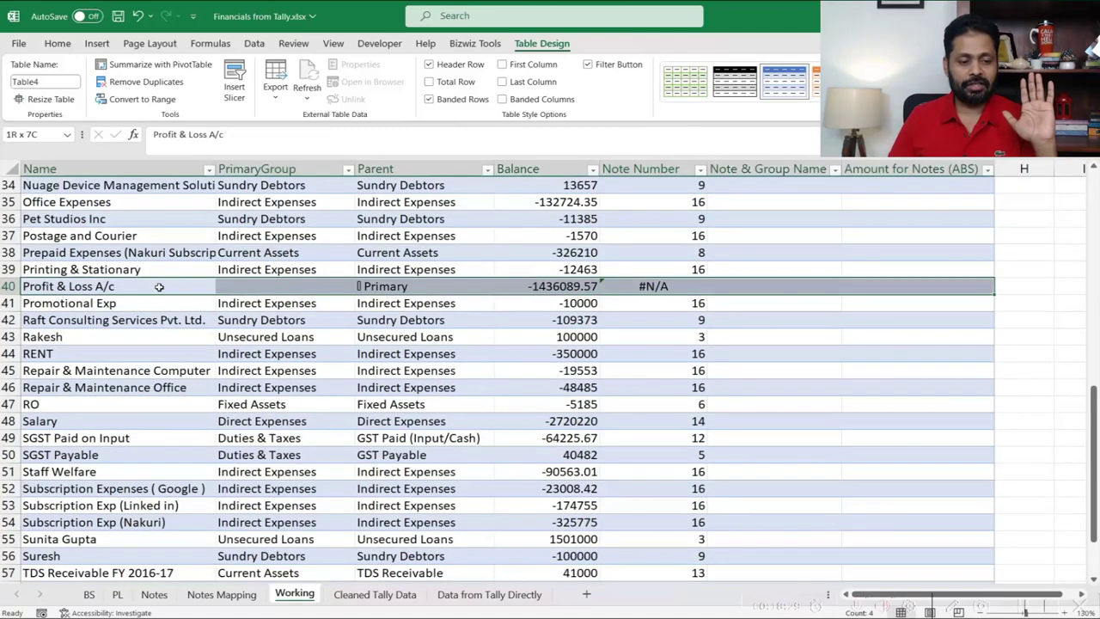
pyautogui.click(636, 287)
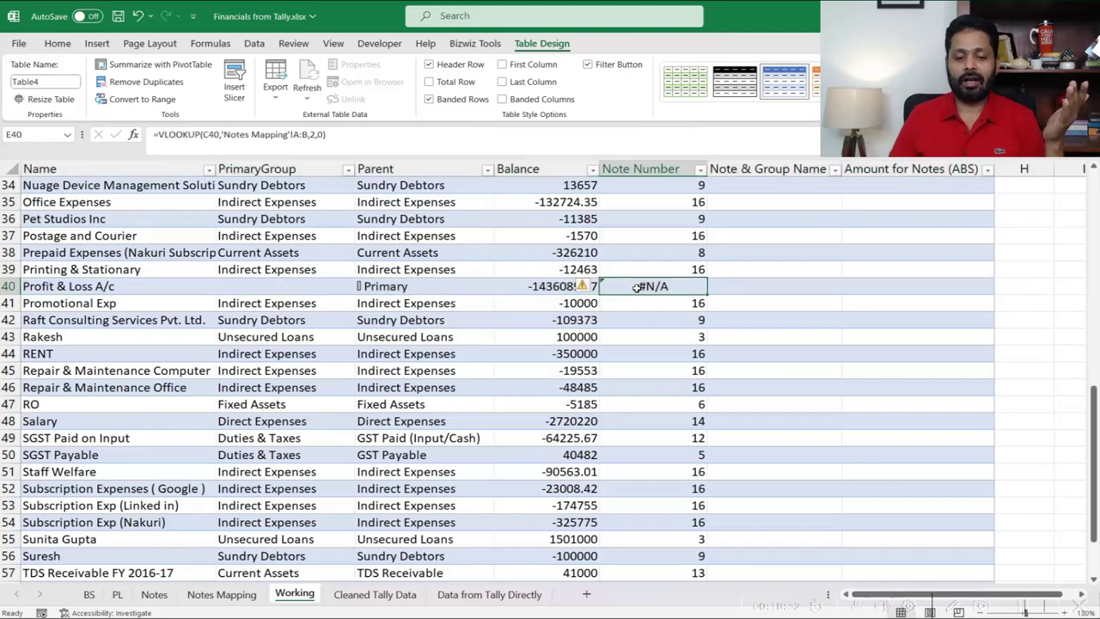
pyautogui.scroll(11, 679, 325)
pyautogui.click(681, 205)
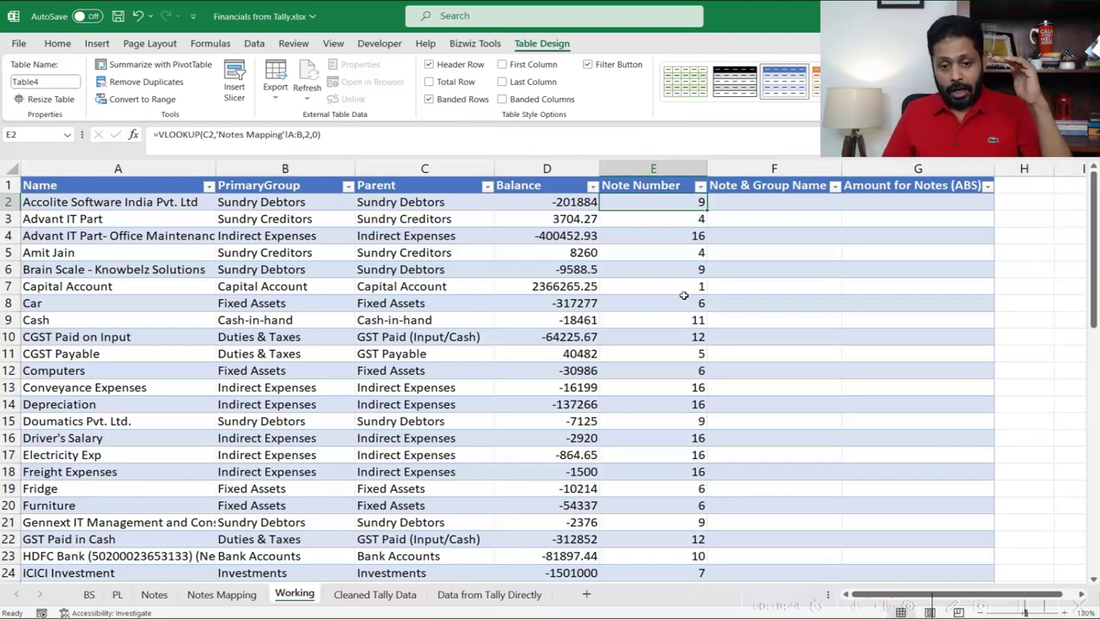
pyautogui.scroll(-6, 683, 296)
pyautogui.scroll(-5, 619, 344)
pyautogui.scroll(-5, 579, 383)
pyautogui.click(556, 371)
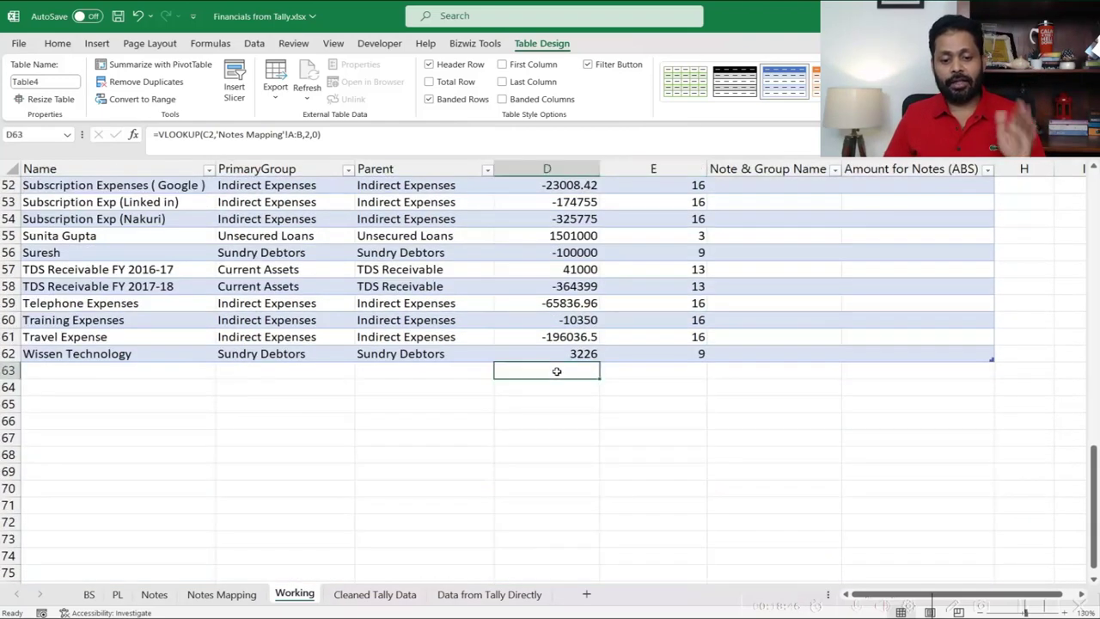
pyautogui.click(679, 357)
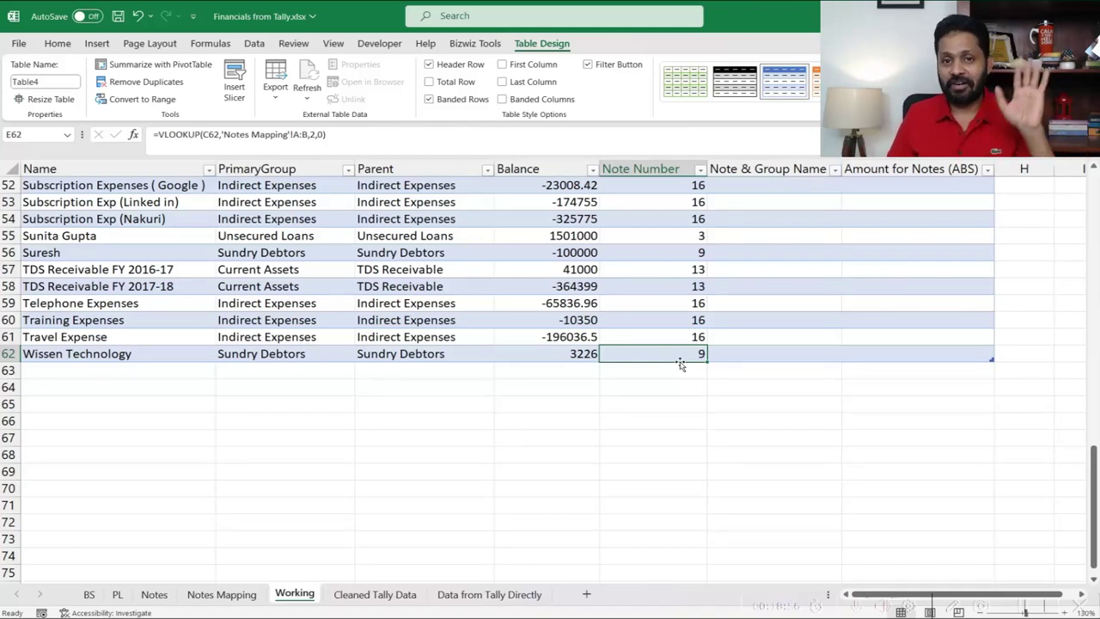
pyautogui.scroll(14, 683, 335)
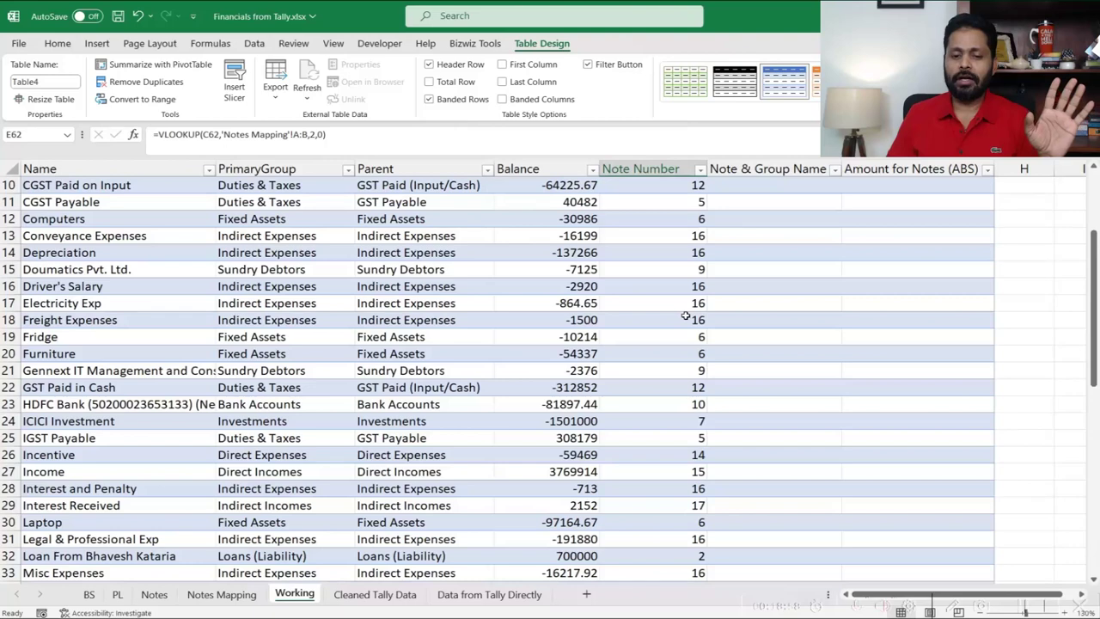
pyautogui.scroll(3, 684, 319)
pyautogui.click(680, 202)
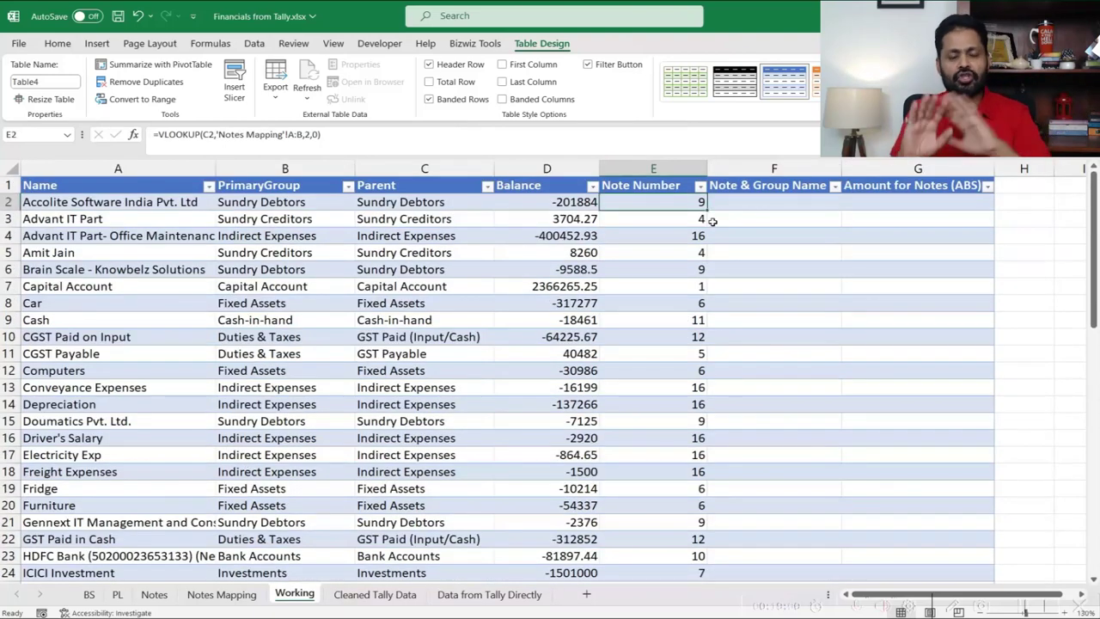
pyautogui.press('Right')
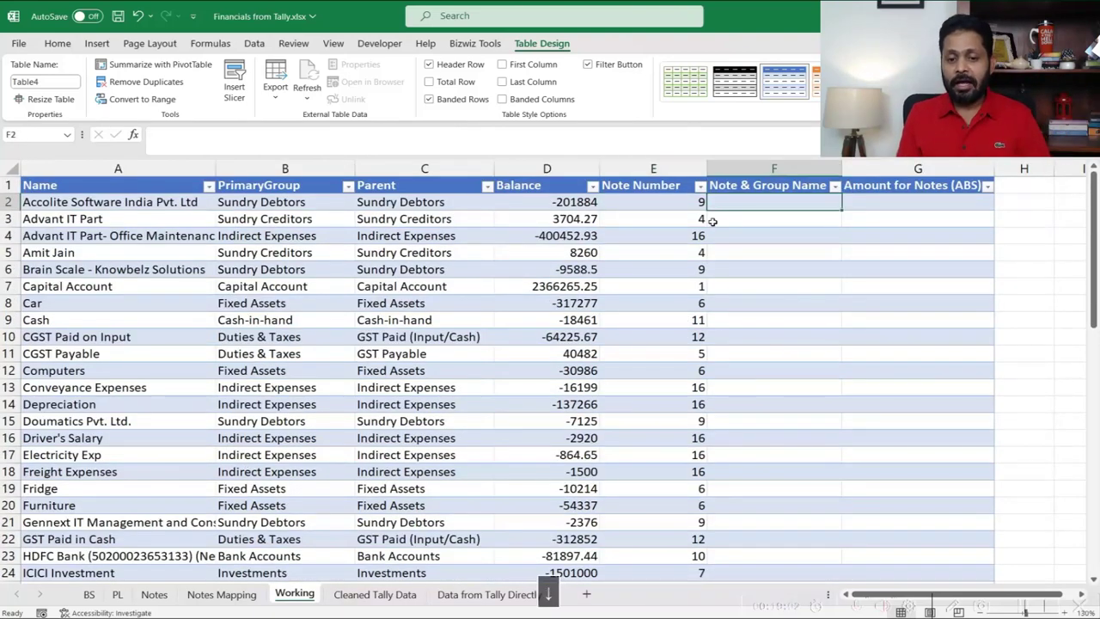
pyautogui.press('Left')
pyautogui.press('Right')
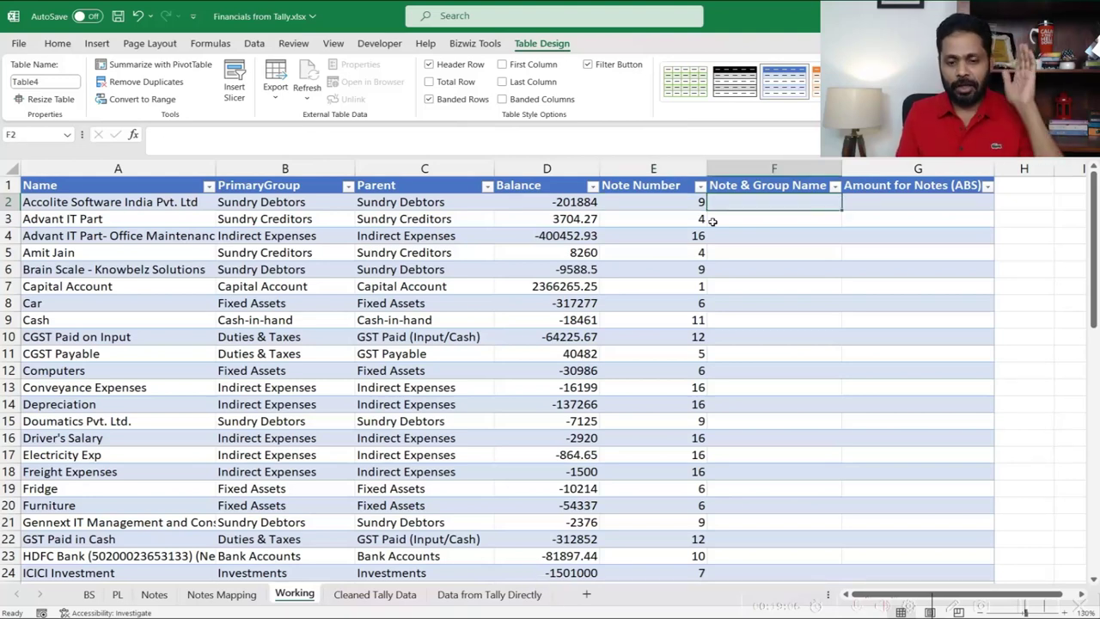
pyautogui.press('Up')
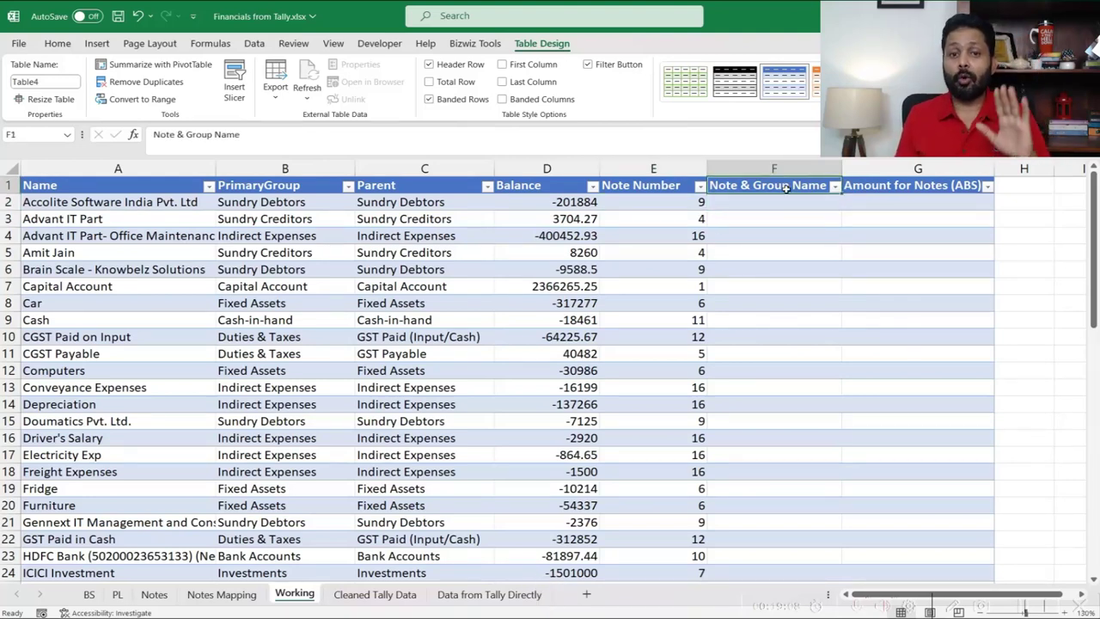
pyautogui.click(772, 204)
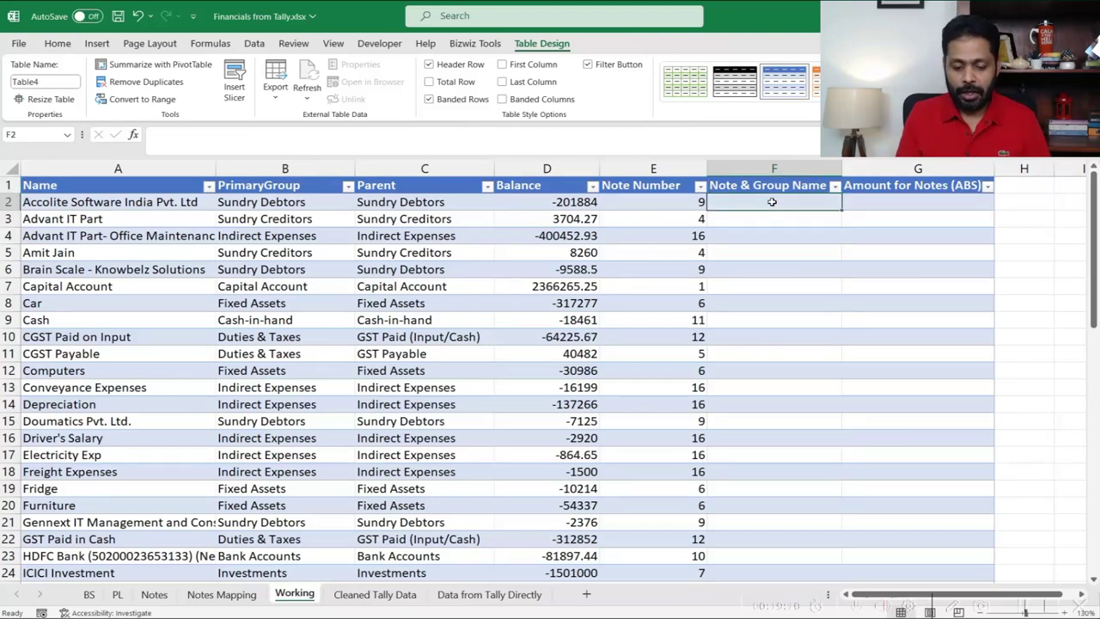
# Enter =E2&C2 in F2 so Note & Group Name joins note number and parent group, e.g. 9Sundry Debtors.
pyautogui.write('=')
pyautogui.press('Left')
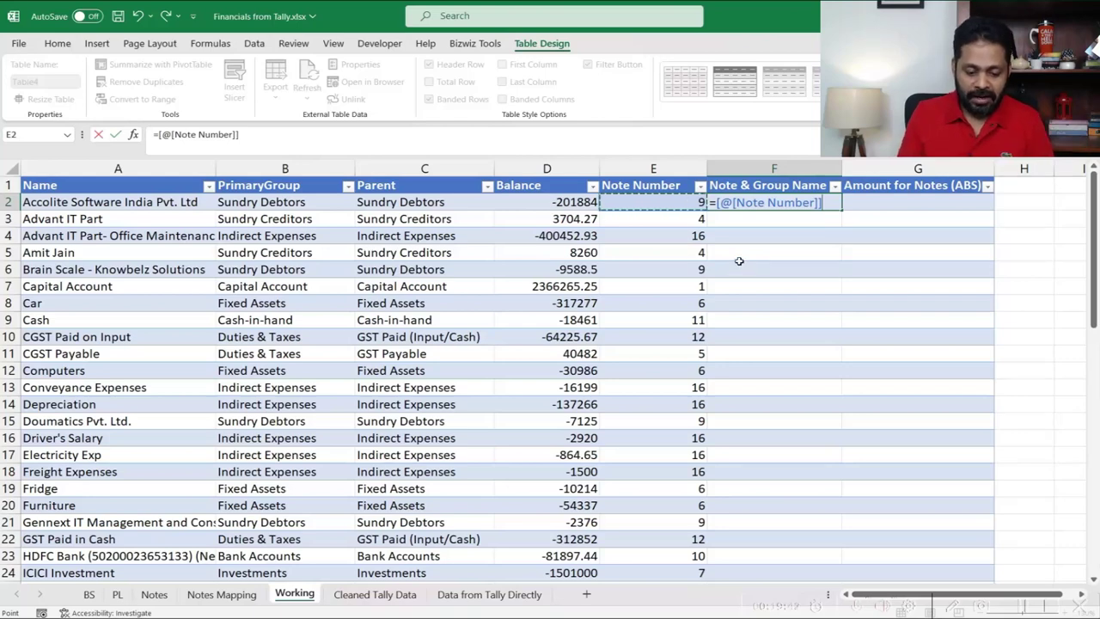
pyautogui.write('&')
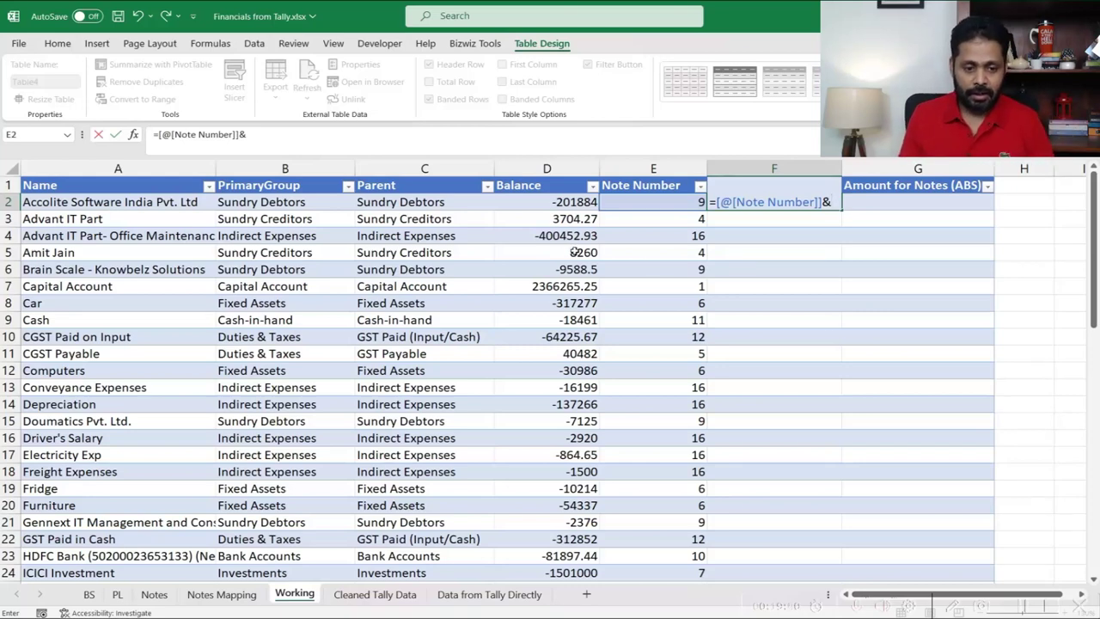
pyautogui.click(474, 206)
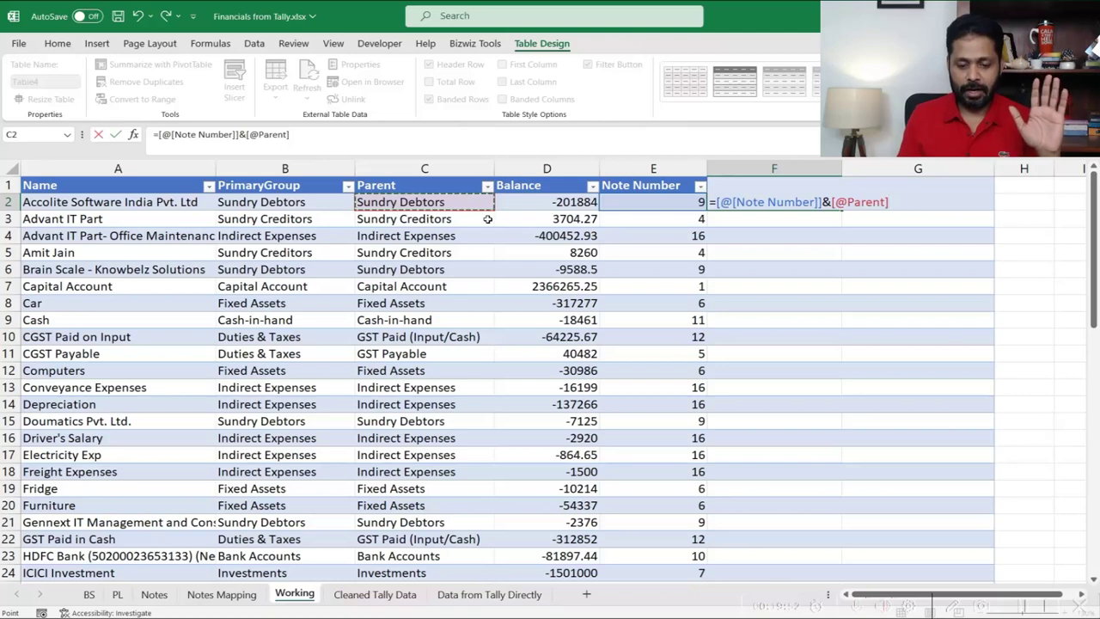
pyautogui.press('Return')
pyautogui.press('Up')
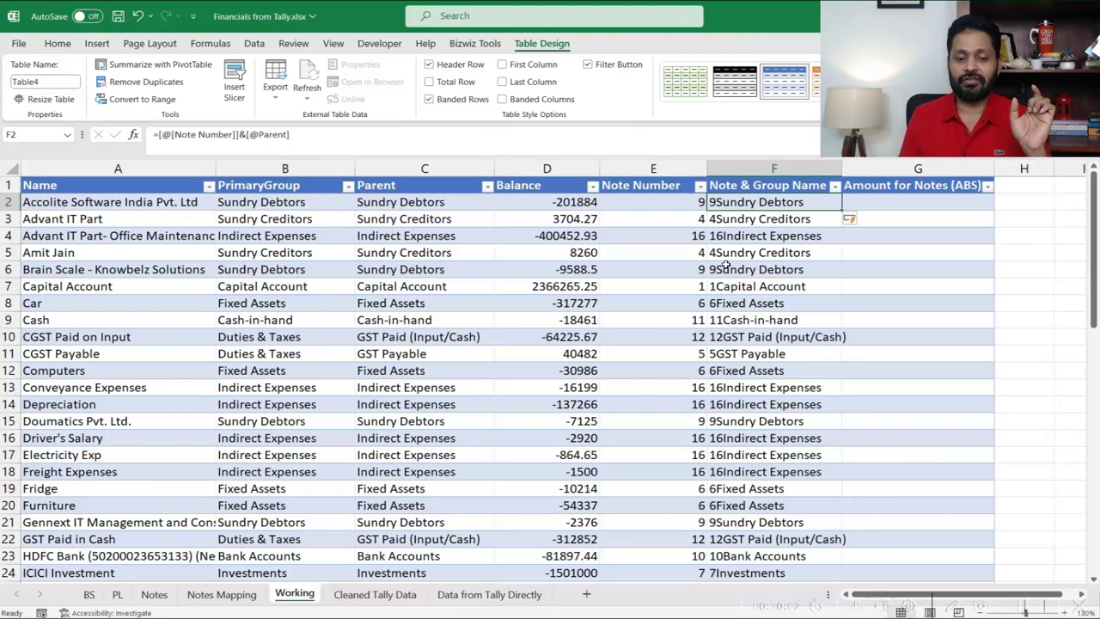
pyautogui.press('F2')
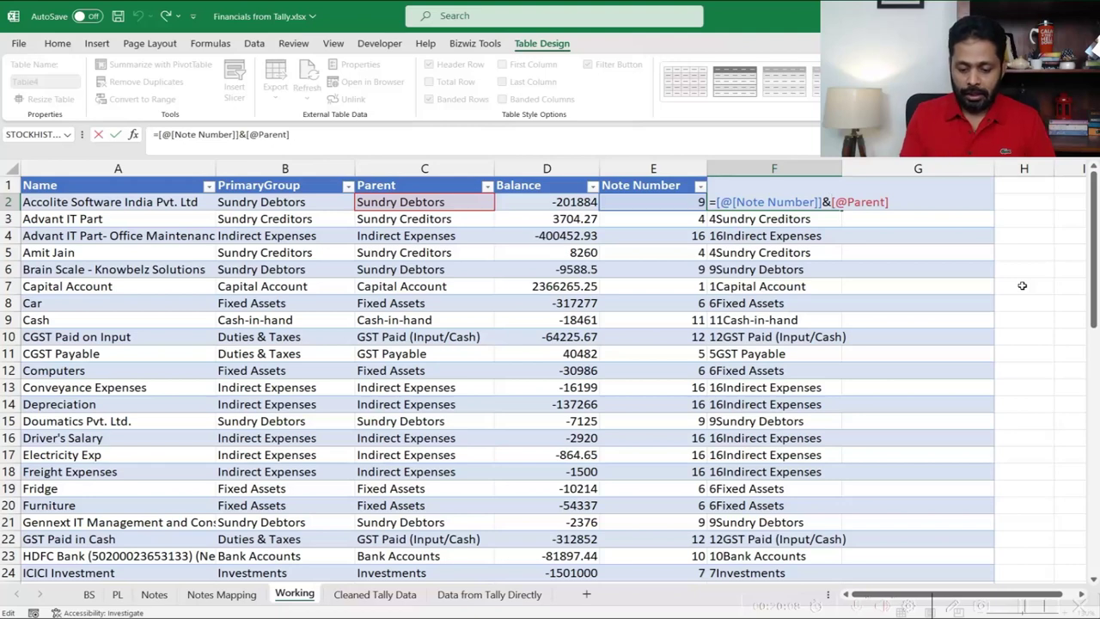
# Insert &" "& into the formula so labels read like '9 Sundry Debtors' down the column.
pyautogui.write('" ')
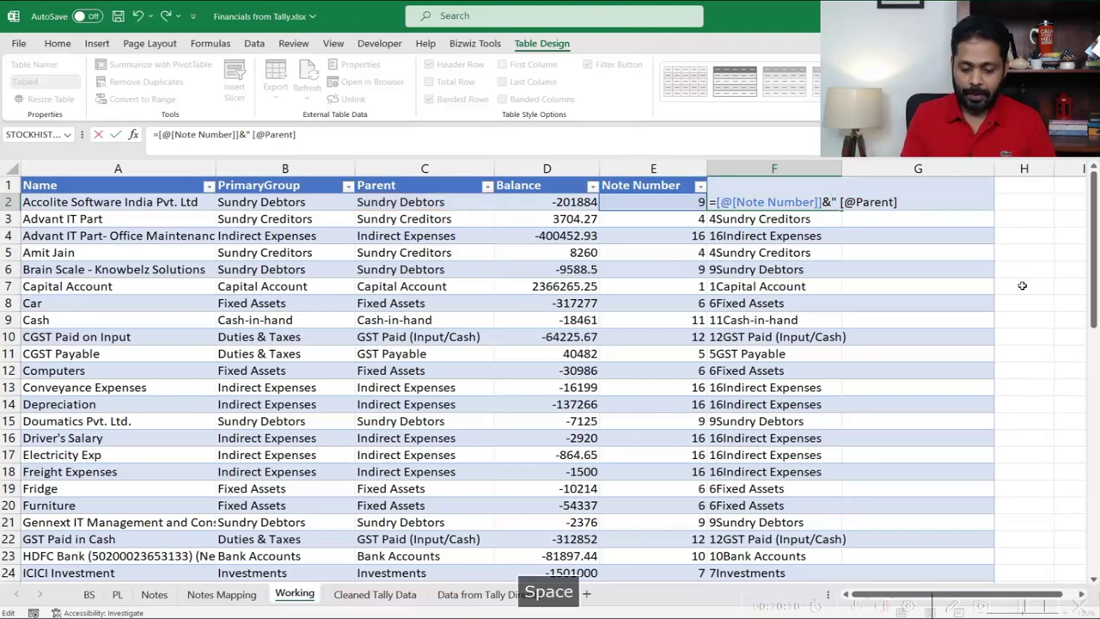
pyautogui.write('"')
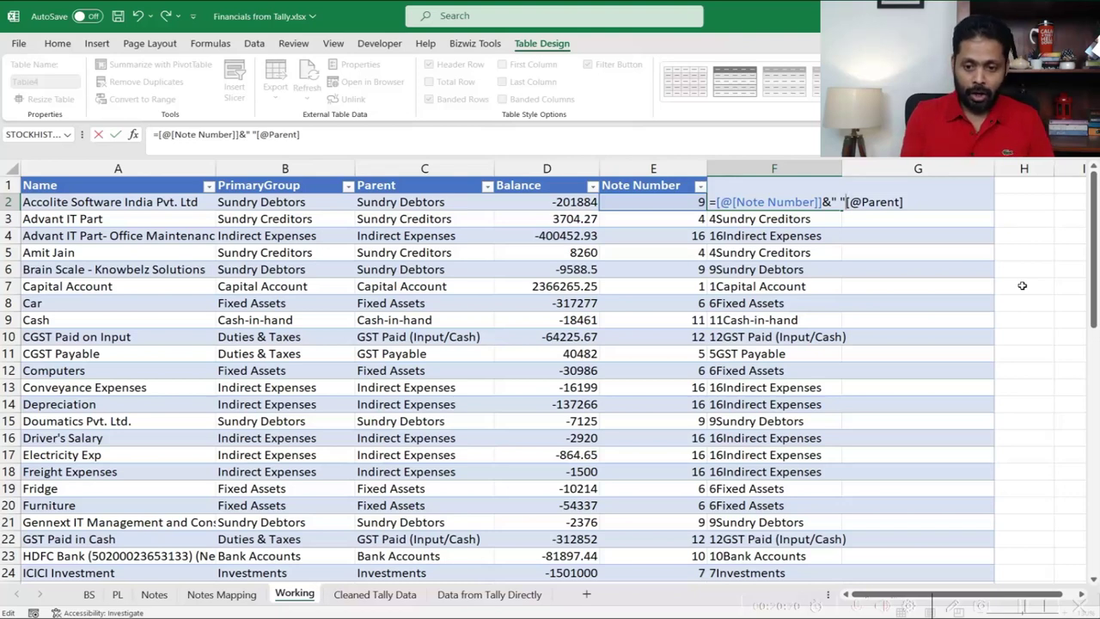
pyautogui.write('&')
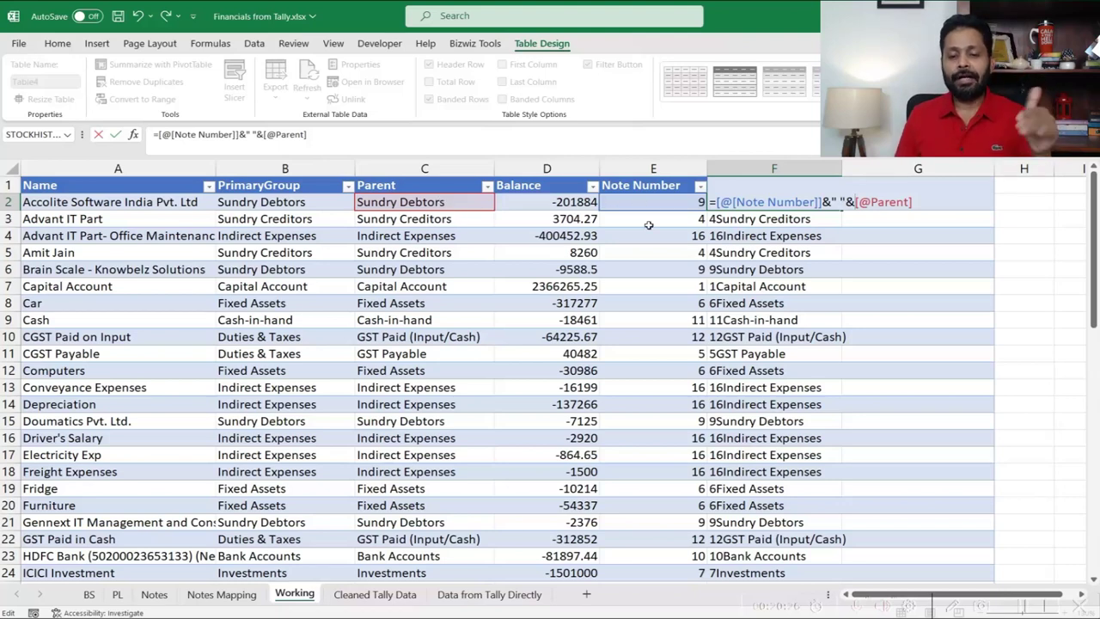
pyautogui.hotkey('ctrl', 'Return')
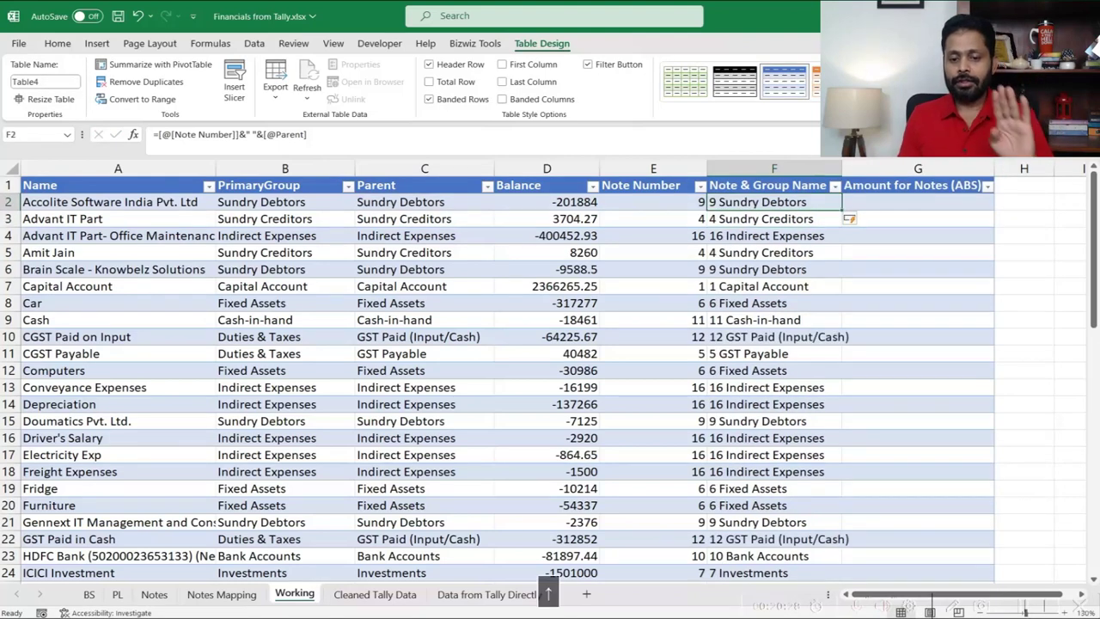
# Check the neighbouring Amount, Note Number and Balance cells, then move to the Cleaned Tally Data sheet.
pyautogui.press('Right')
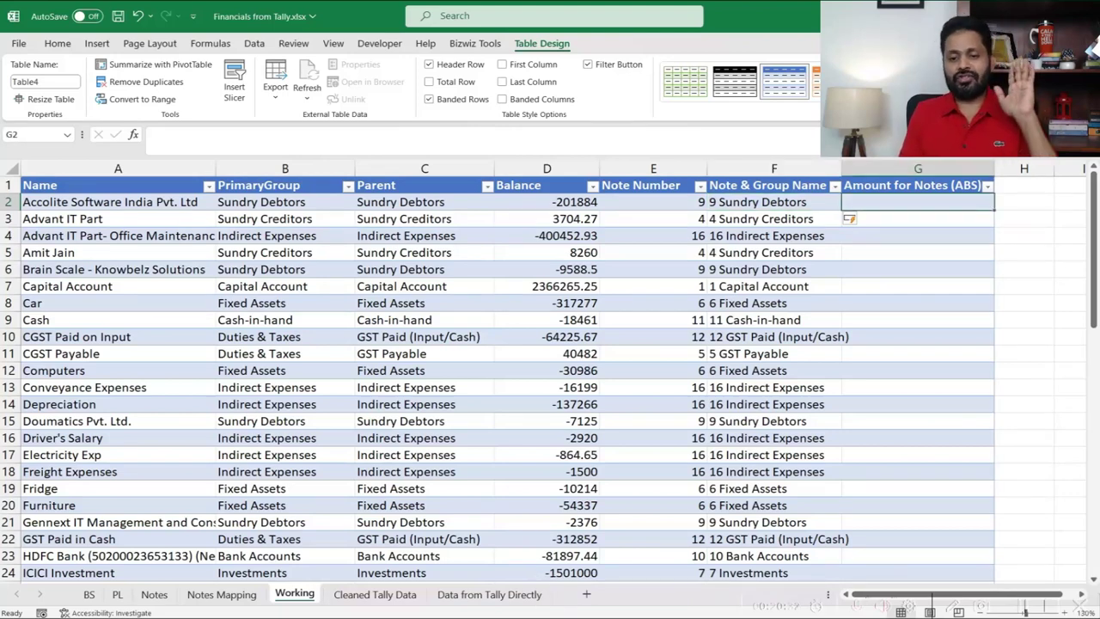
pyautogui.press('Down')
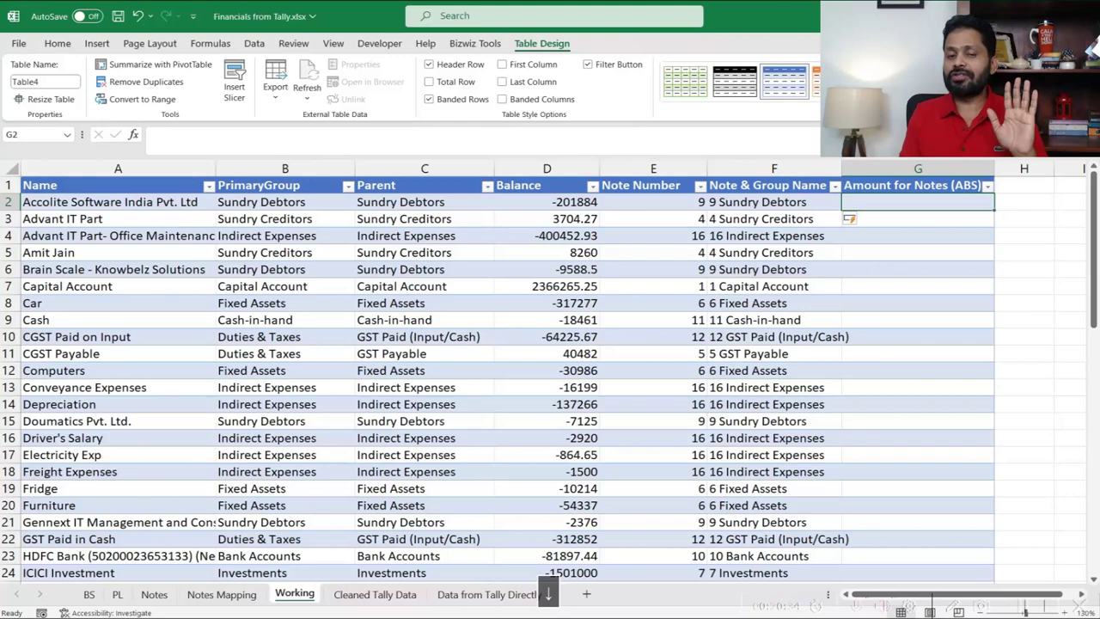
pyautogui.press('Left')
pyautogui.press('Left')
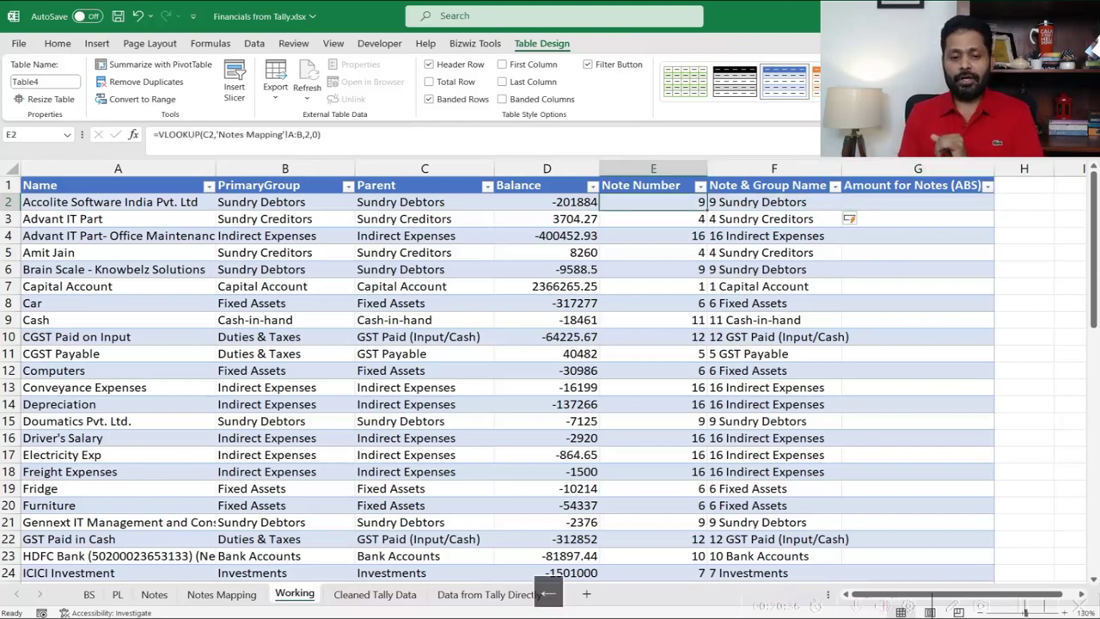
pyautogui.press('Left')
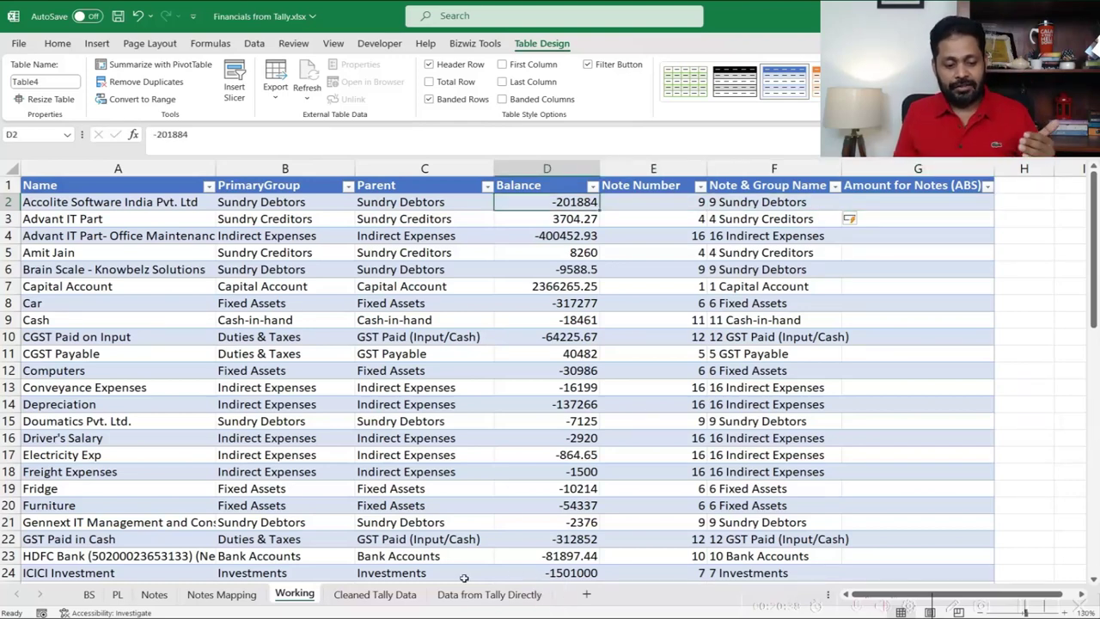
pyautogui.hotkey('ctrl', 'pagedown')
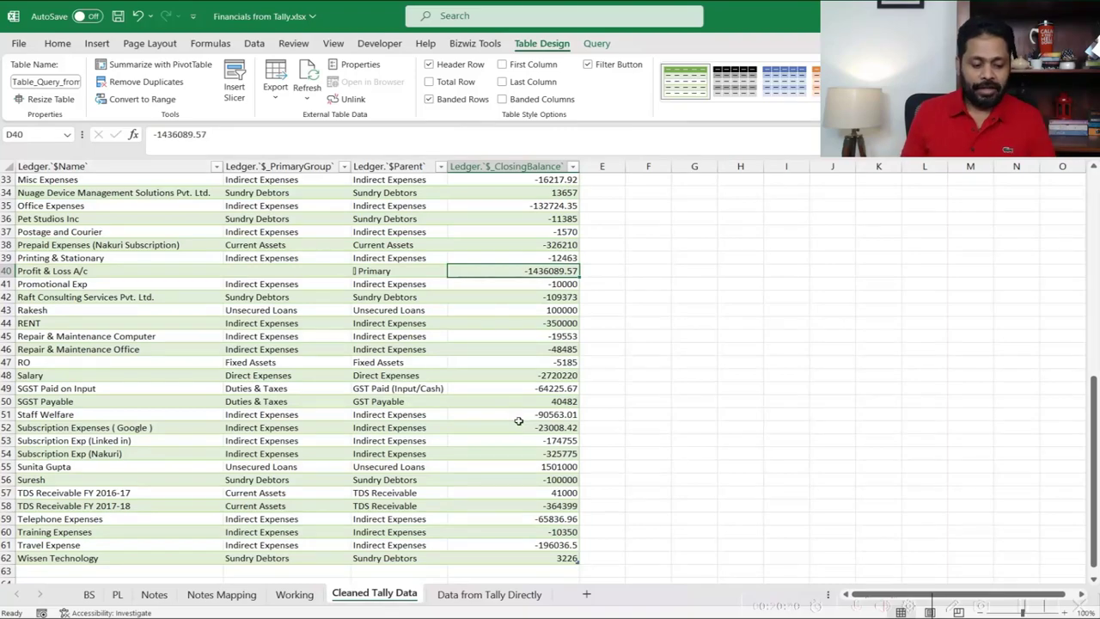
# Review the closing balances in column D of Cleaned Tally Data, noting negative and positive values.
pyautogui.keyDown('ctrl'); pyautogui.scroll(2, 518, 421); pyautogui.keyUp('ctrl')
pyautogui.keyDown('ctrl'); pyautogui.scroll(1, 564, 420); pyautogui.keyUp('ctrl')
pyautogui.scroll(12, 573, 427)
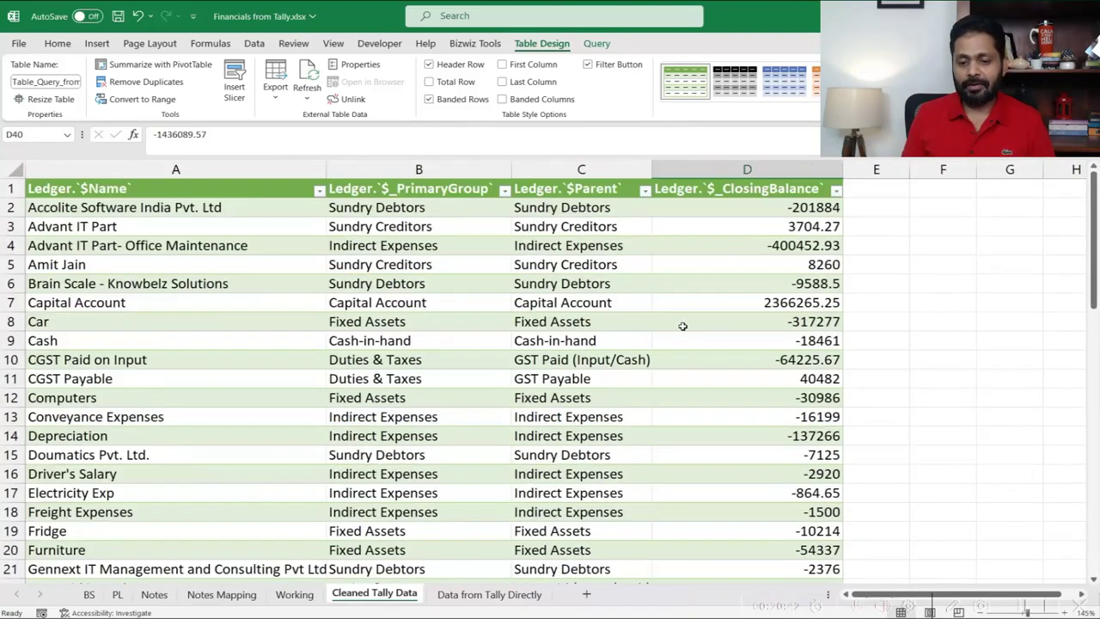
pyautogui.click(766, 208)
pyautogui.click(772, 227)
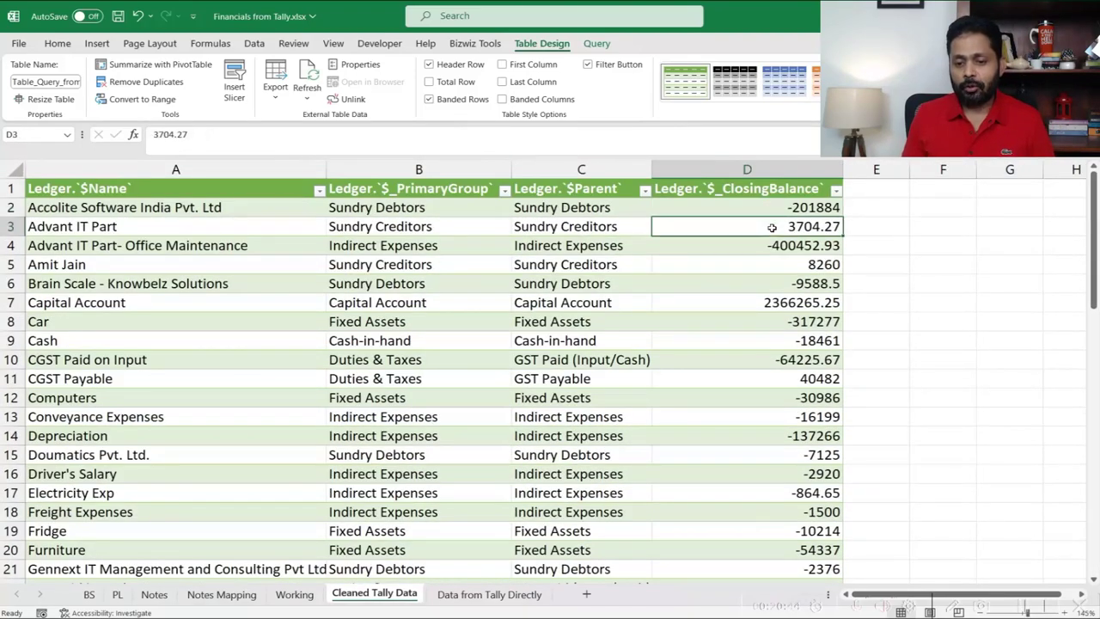
pyautogui.click(773, 246)
pyautogui.click(777, 265)
pyautogui.click(778, 304)
pyautogui.click(775, 344)
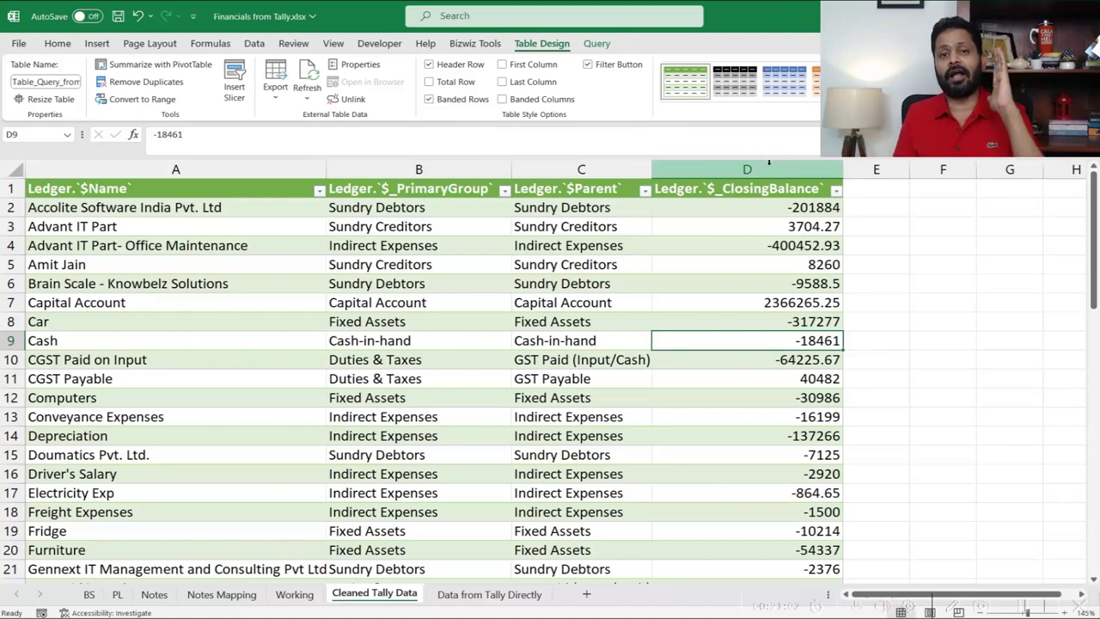
pyautogui.click(780, 214)
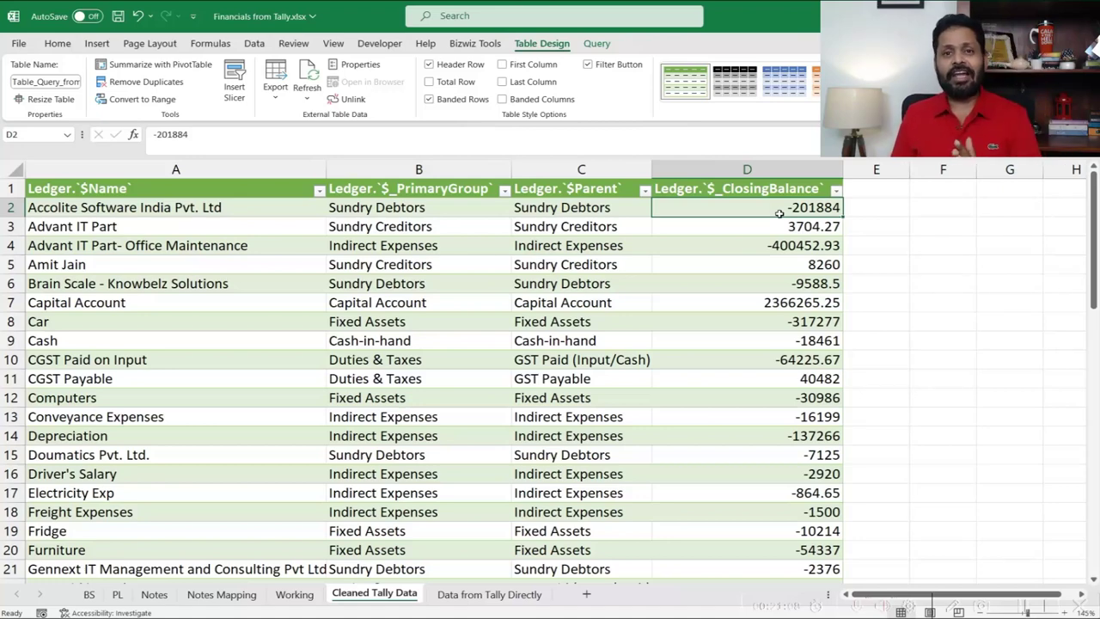
pyautogui.click(787, 233)
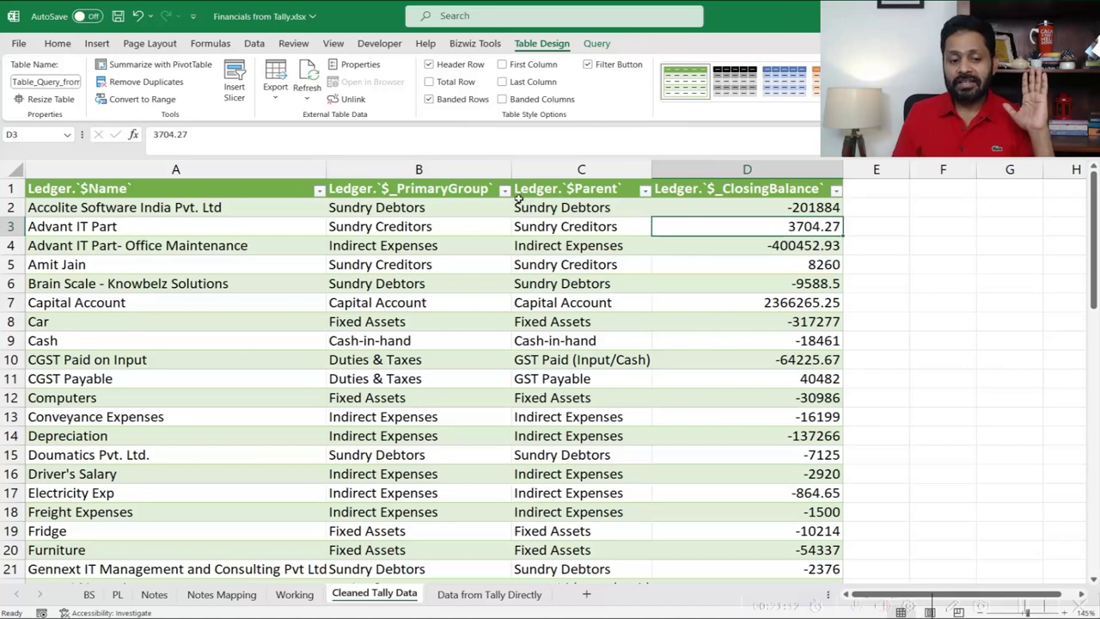
# Highlight the PrimaryGroup and Parent columns, then go to G2 on the Working sheet.
pyautogui.moveTo(581, 169); pyautogui.dragTo(471, 165)
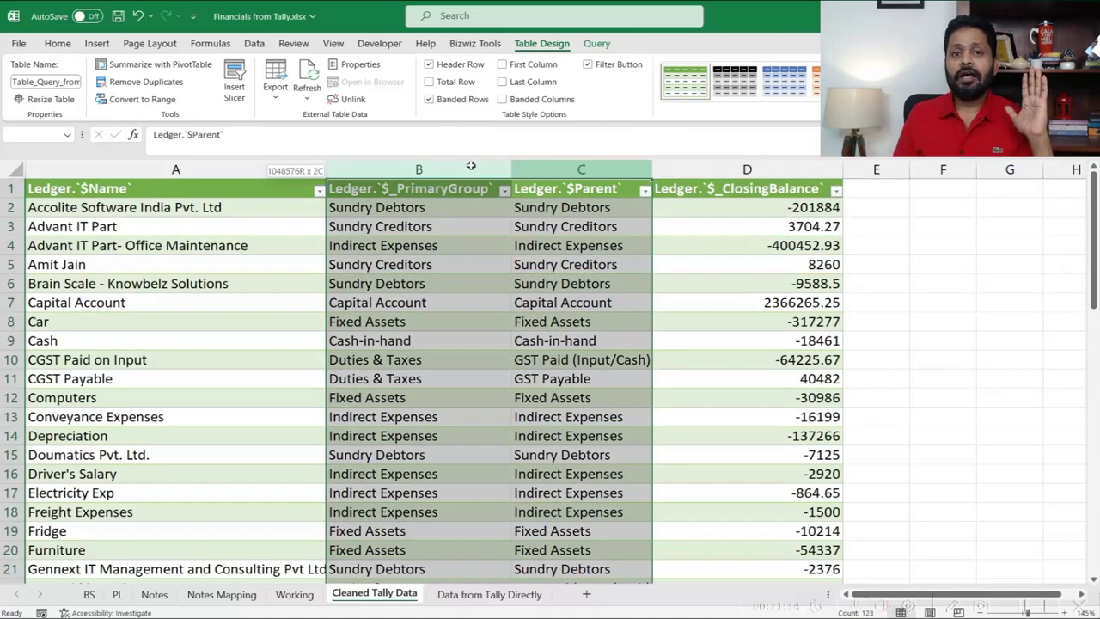
pyautogui.moveTo(471, 166); pyautogui.dragTo(471, 164)
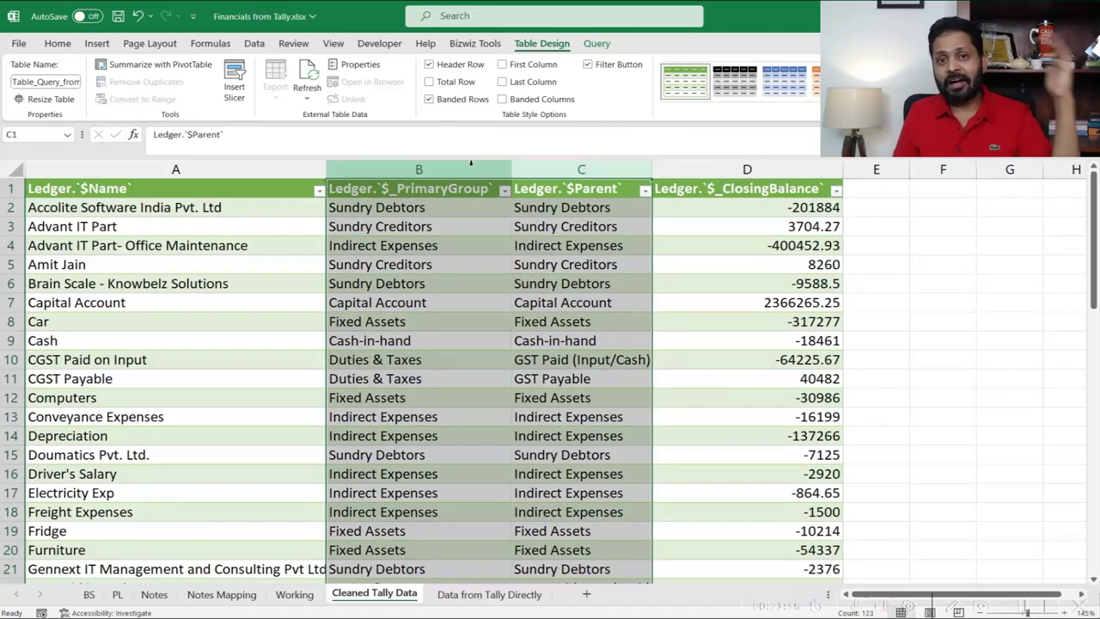
pyautogui.click(838, 206)
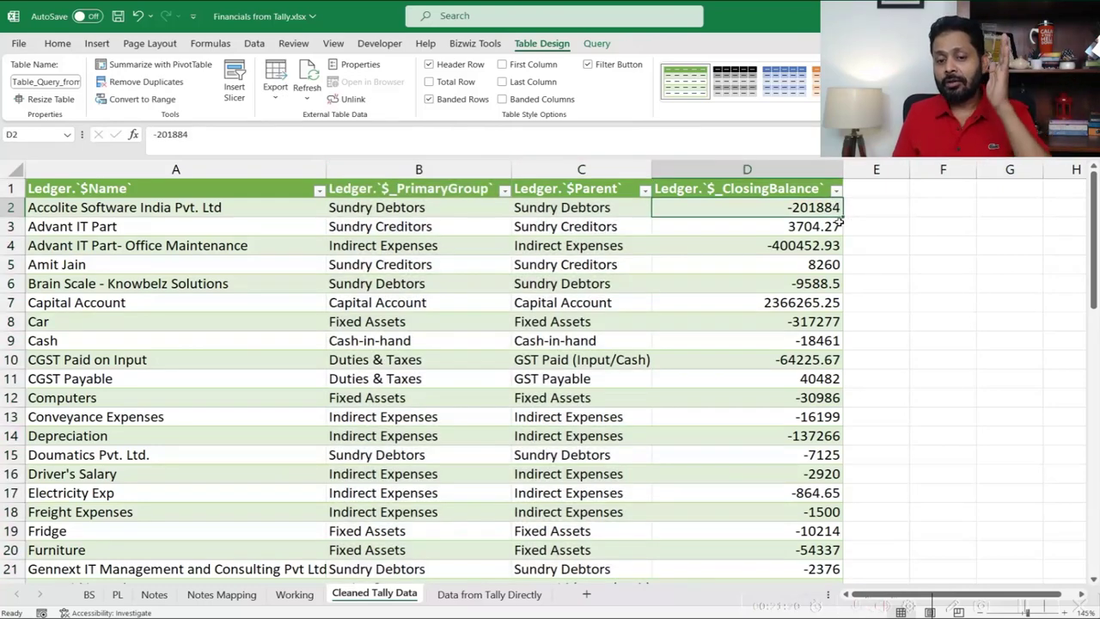
pyautogui.click(832, 226)
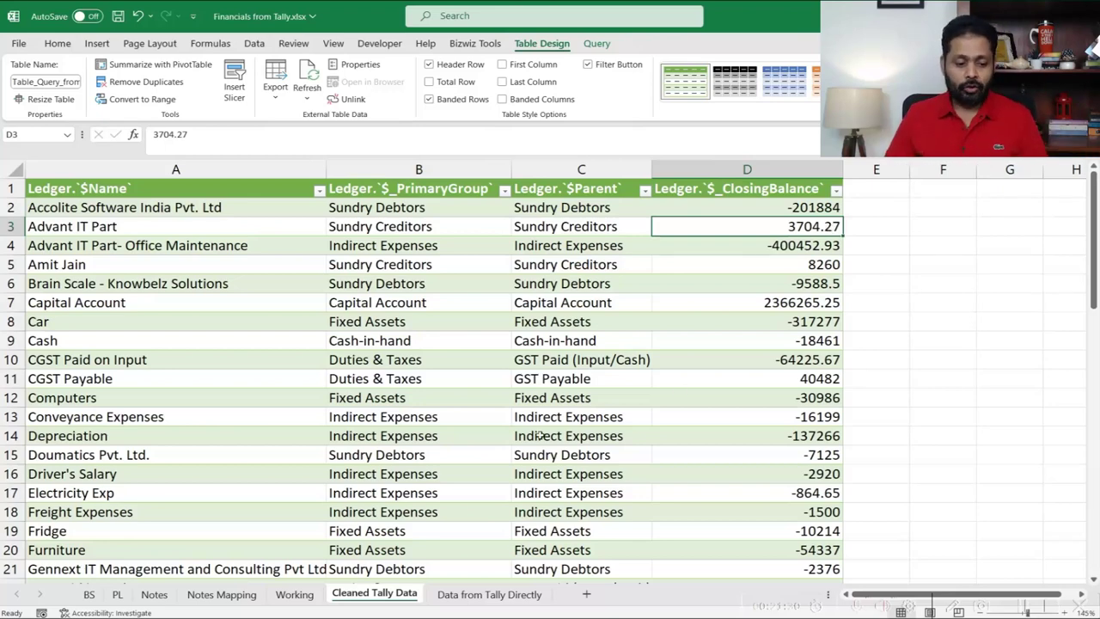
pyautogui.click(294, 594)
pyautogui.click(892, 202)
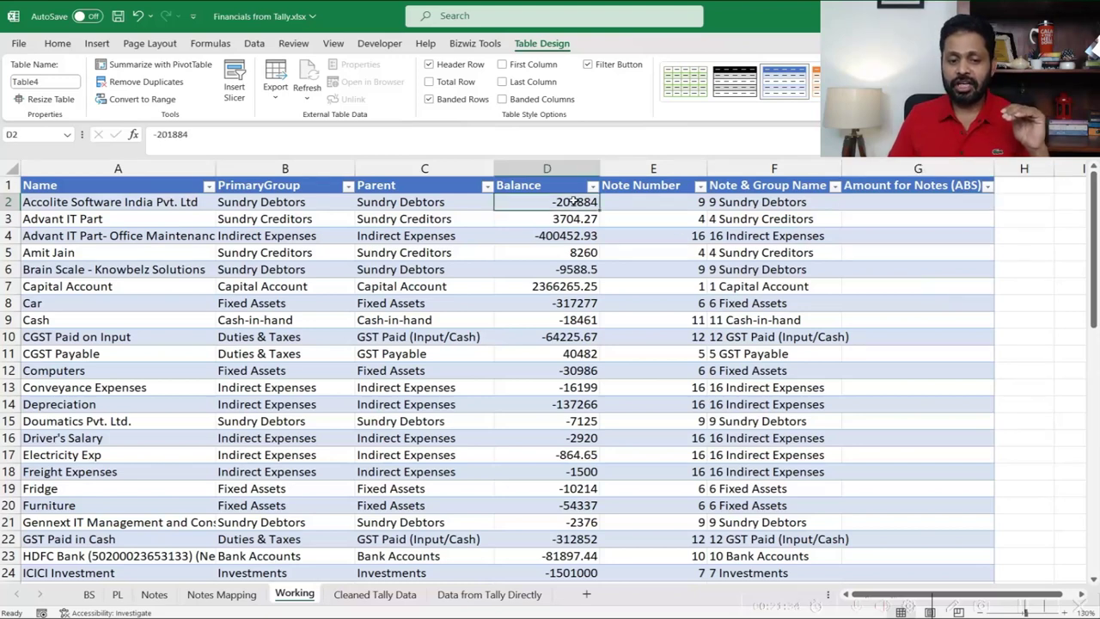
# Enter =ABS(D2) in G2 so Amount for Notes (ABS) shows every balance as positive.
pyautogui.moveTo(573, 201); pyautogui.dragTo(574, 244)
pyautogui.click(926, 204)
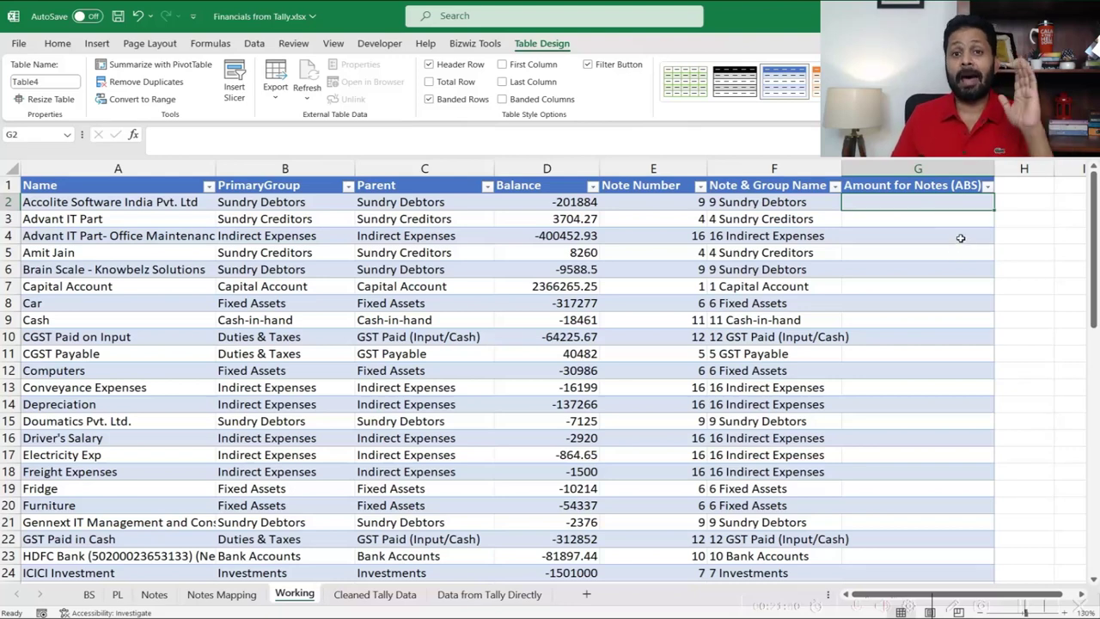
pyautogui.write('=')
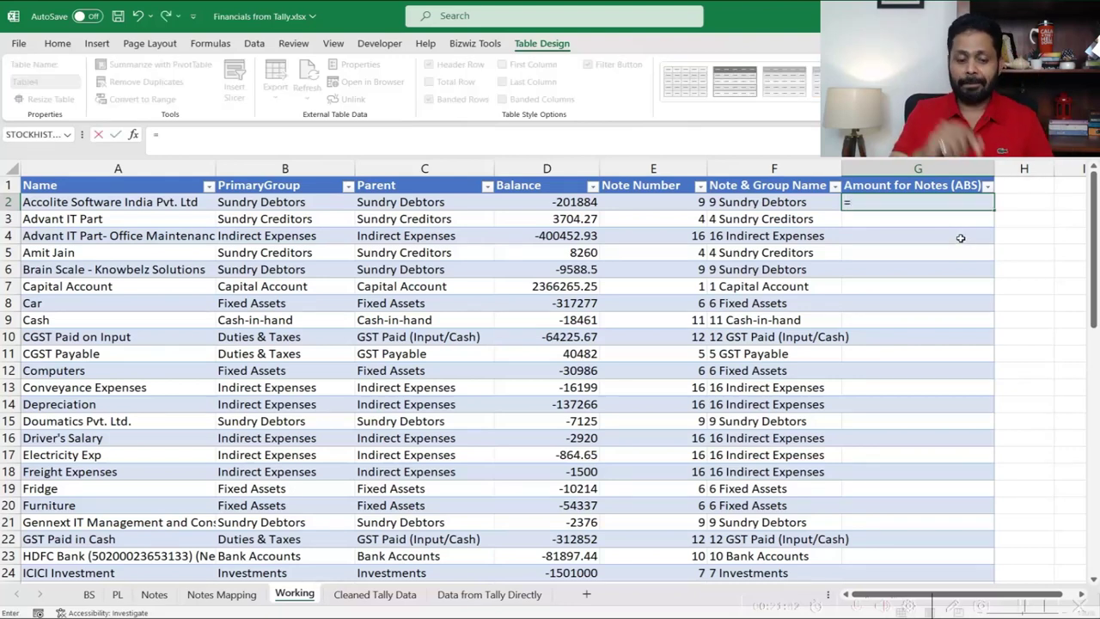
pyautogui.write('abs')
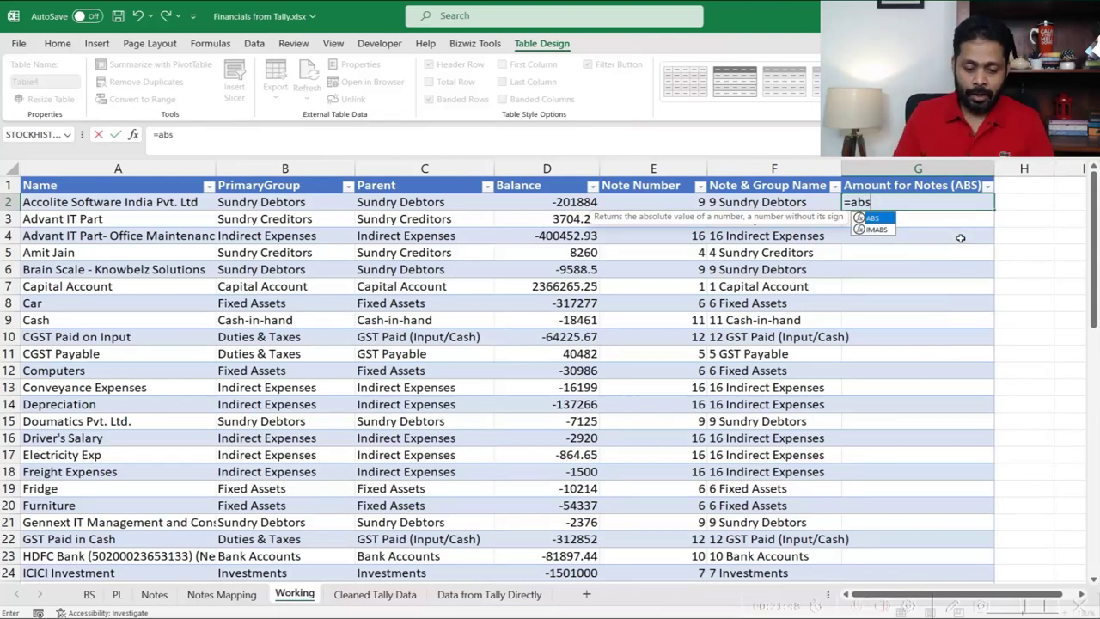
pyautogui.write('(')
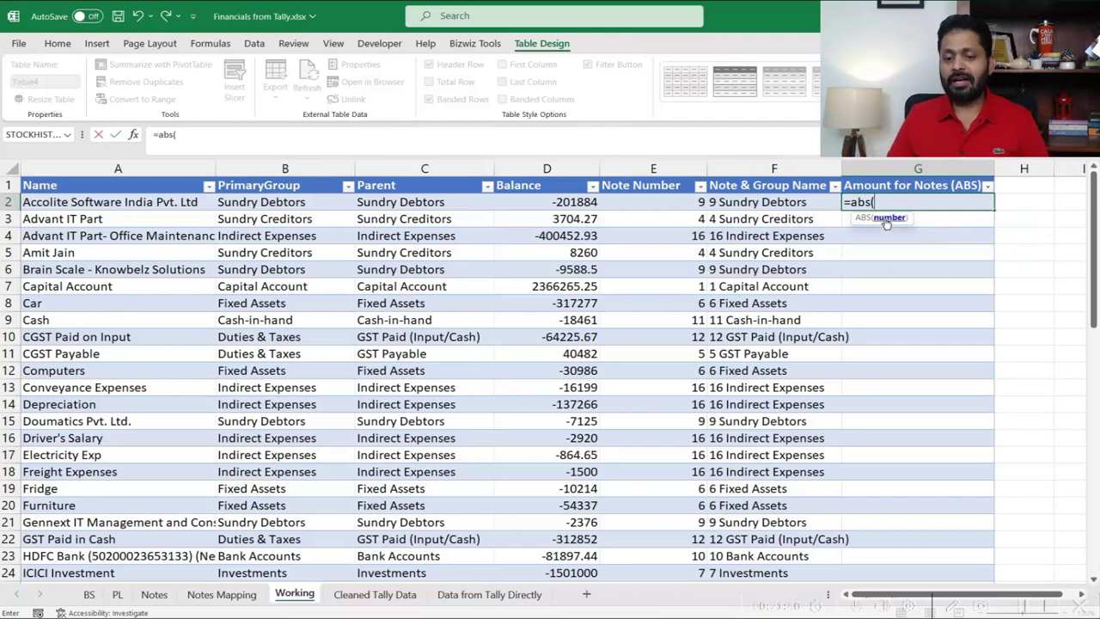
pyautogui.click(596, 203)
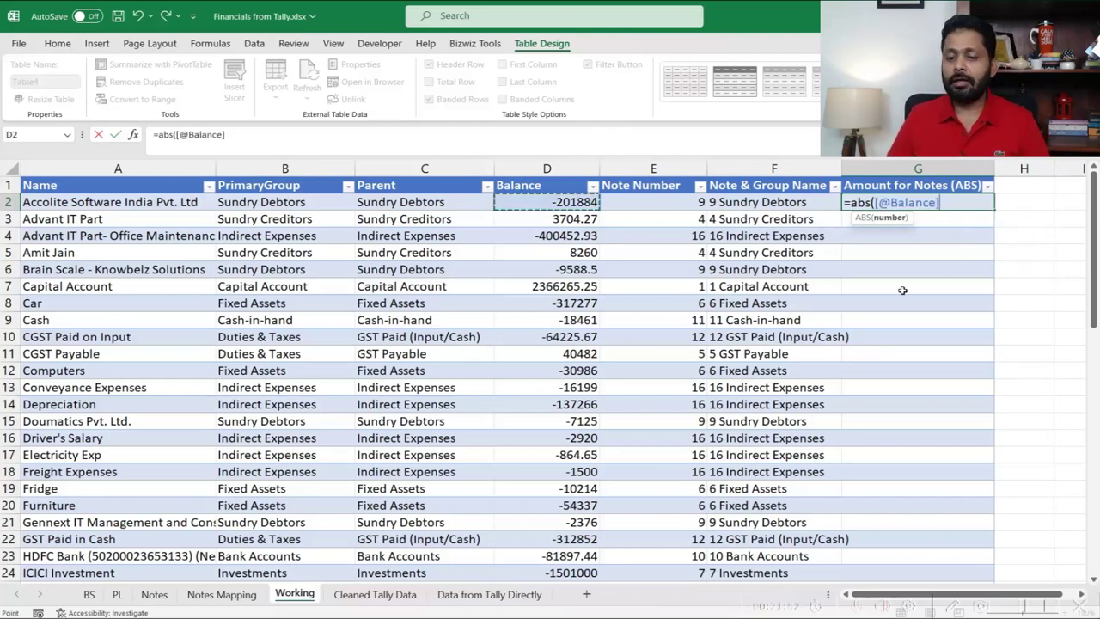
pyautogui.write(')')
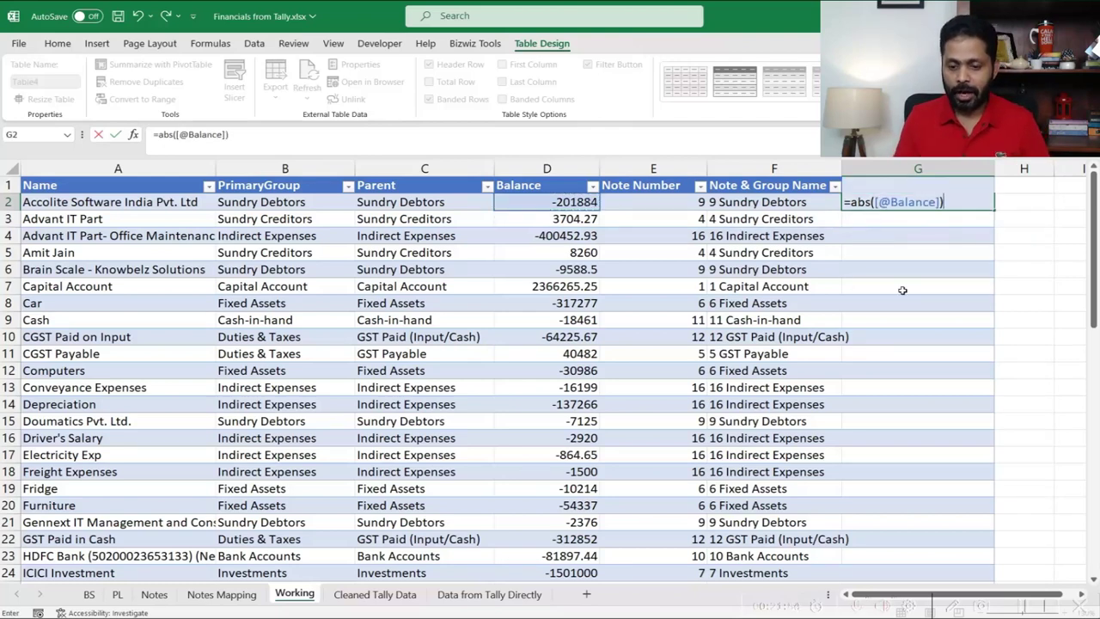
pyautogui.press('Return')
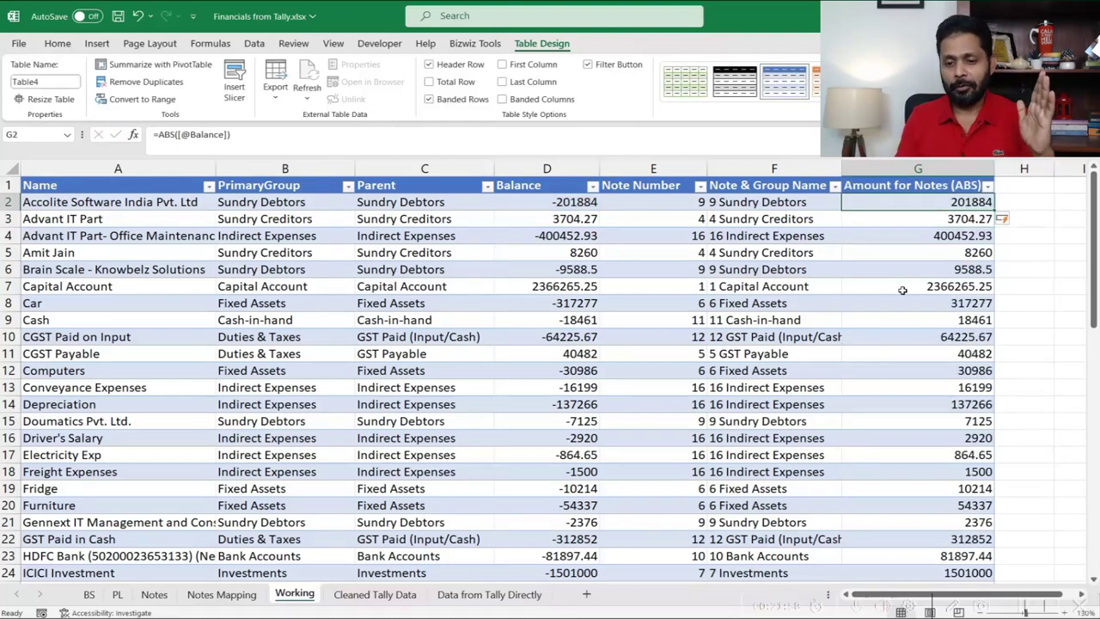
# Check the absolute amounts in column G, then move to the empty Notes sheet.
pyautogui.press('Down')
pyautogui.press('Down')
pyautogui.press('Down')
pyautogui.press('Down')
pyautogui.press('Down')
pyautogui.press('Up')
pyautogui.press('Up')
pyautogui.press('Up')
pyautogui.press('Up')
pyautogui.press('Down')
pyautogui.press('Down')
pyautogui.press('Down')
pyautogui.press('Down')
pyautogui.press('Up')
pyautogui.press('Up')
pyautogui.press('Up')
pyautogui.press('Up')
pyautogui.press('Up')
pyautogui.press('Left')
pyautogui.press('Left')
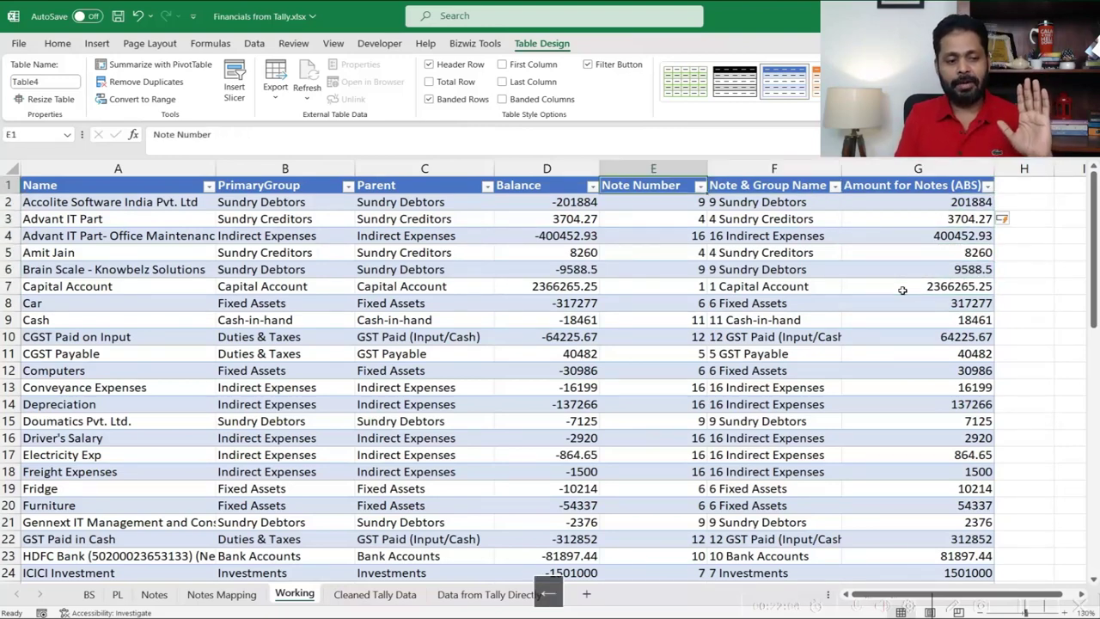
pyautogui.press('Left')
pyautogui.press('Left')
pyautogui.press('Left')
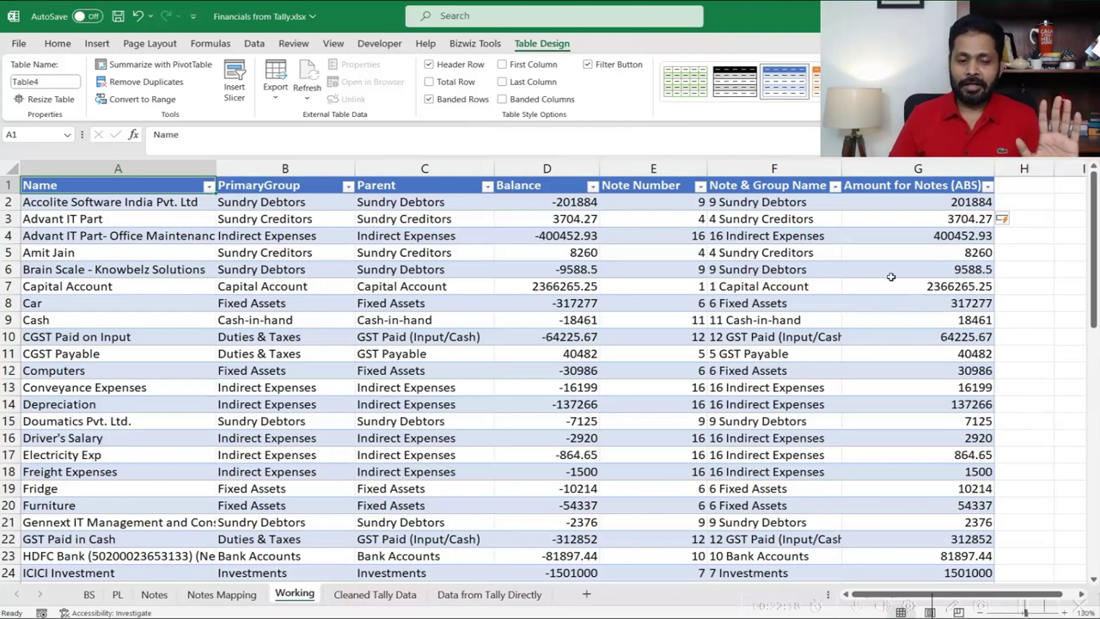
pyautogui.click(156, 595)
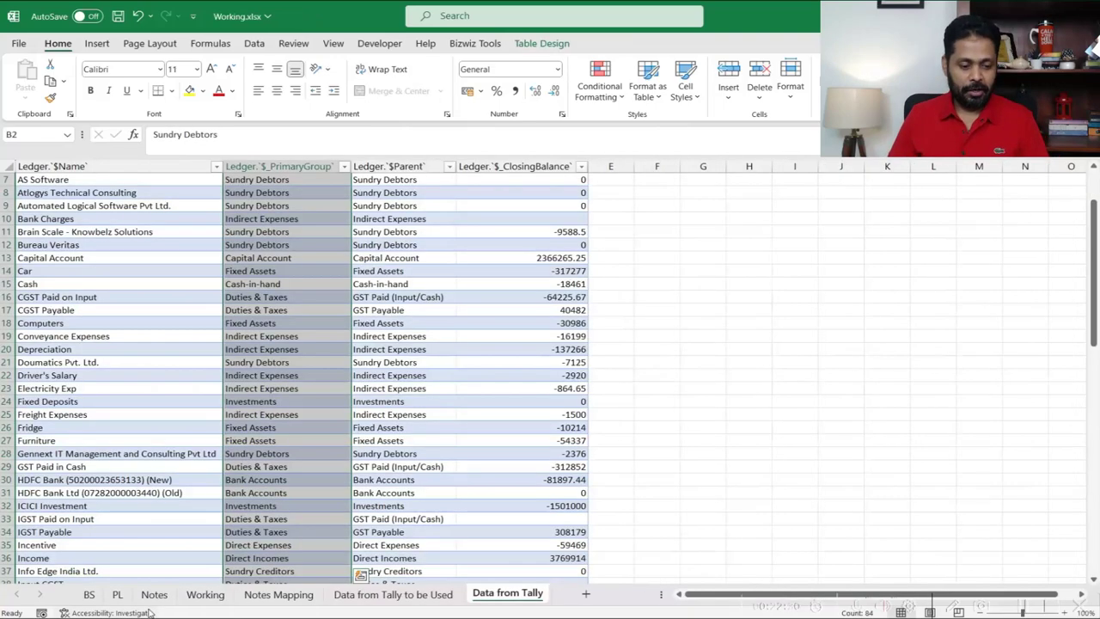
pyautogui.click(154, 594)
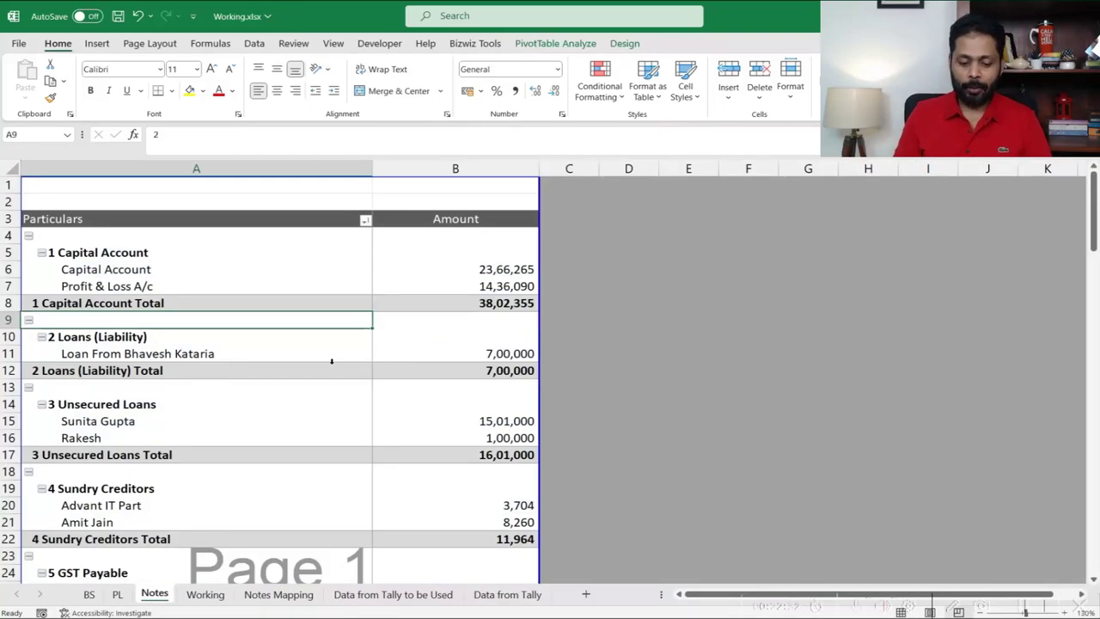
pyautogui.hotkey('ctrl', 'p')
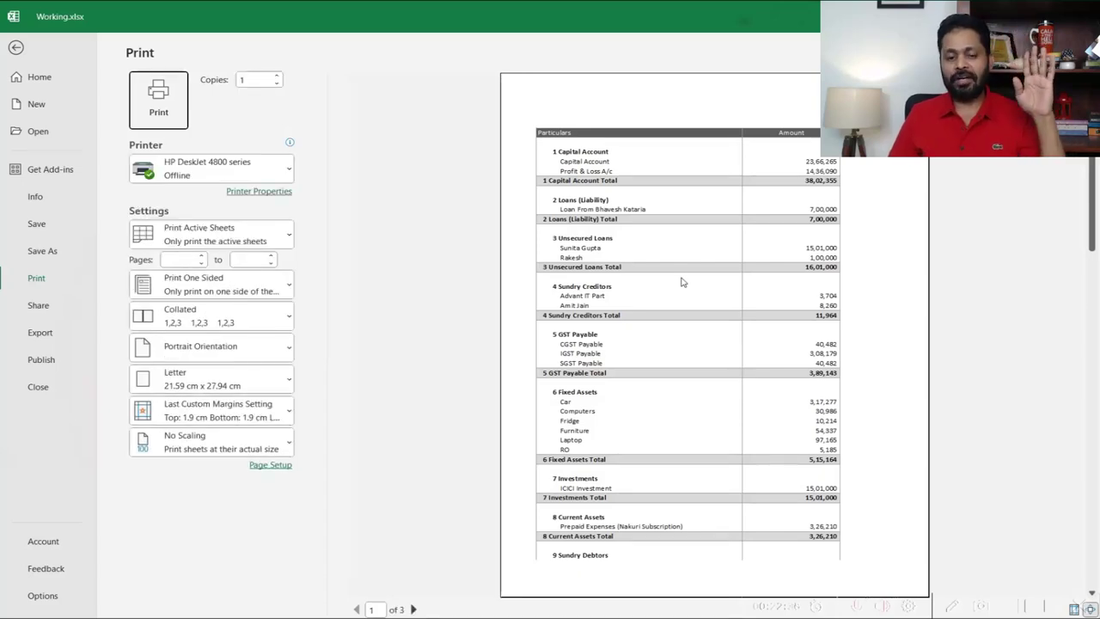
pyautogui.press('Escape')
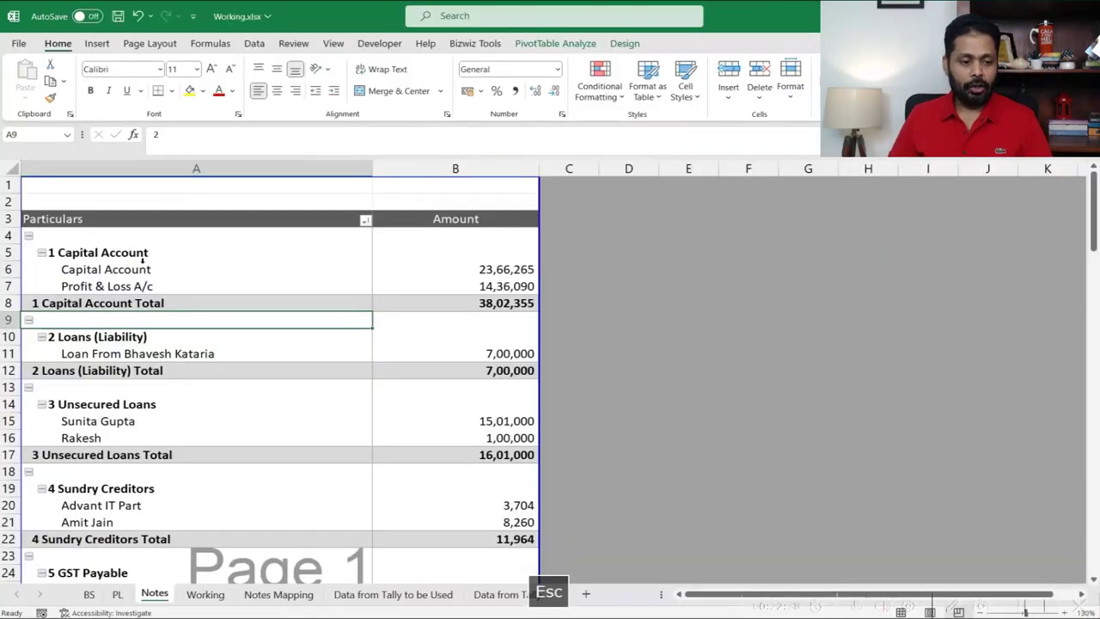
pyautogui.click(140, 256)
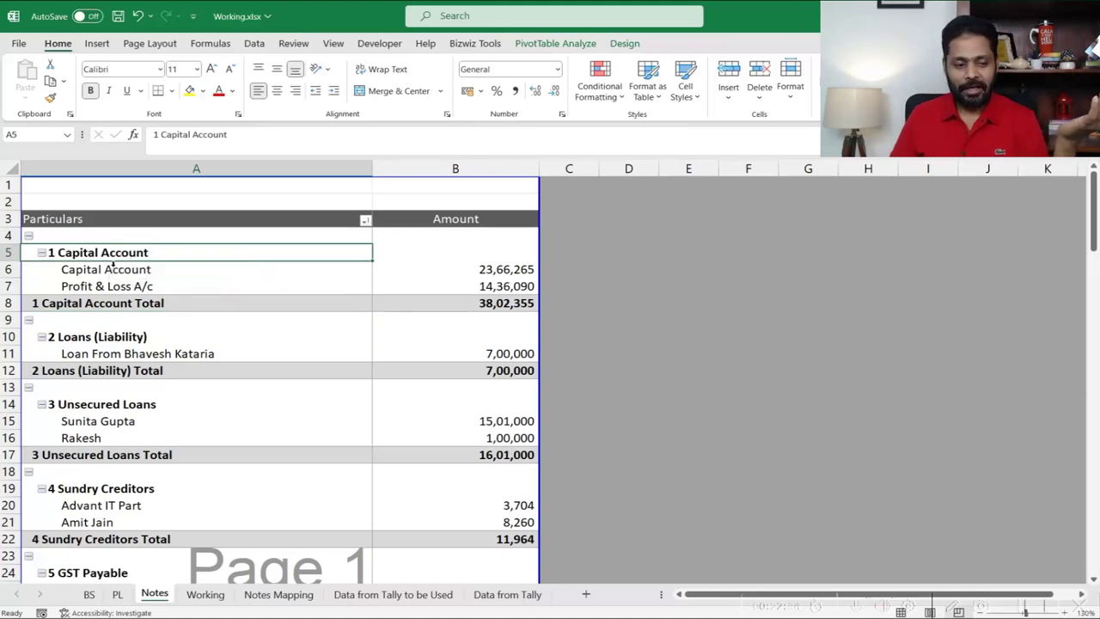
pyautogui.click(106, 304)
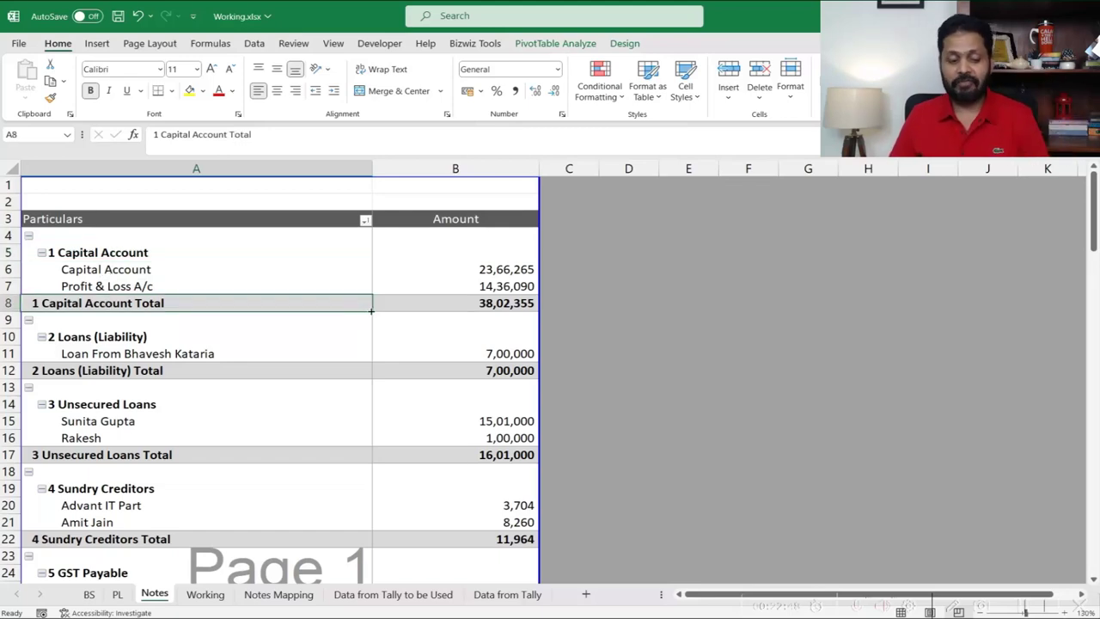
pyautogui.hotkey('ctrl', 'Tab')
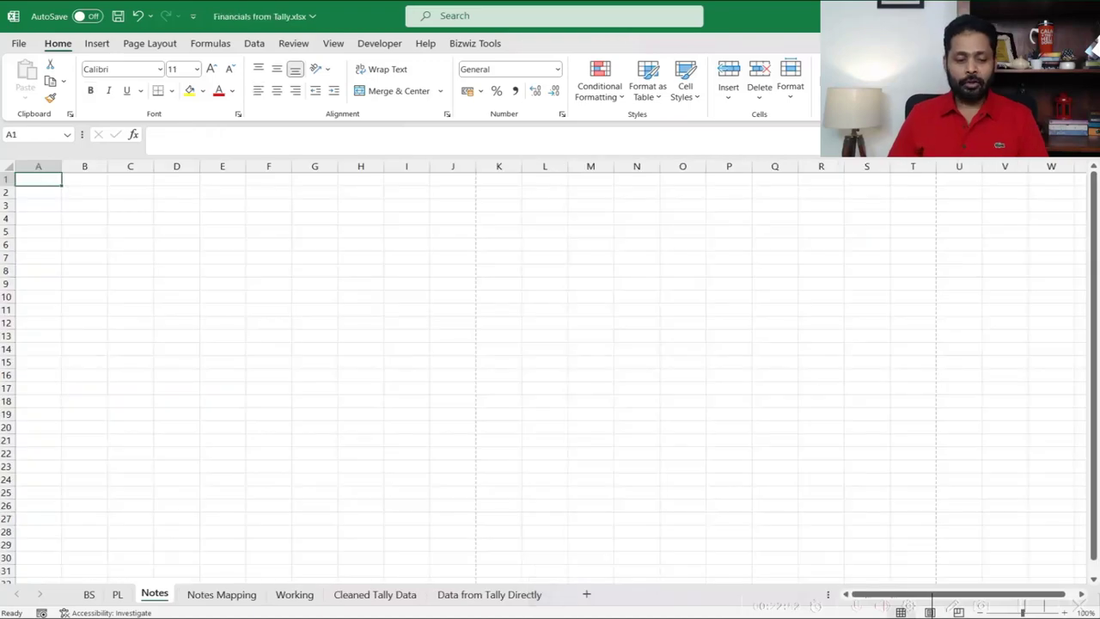
# Select the Working table A1:G62 and launch the classic PivotTable wizard with Alt+D, P.
pyautogui.click(294, 594)
pyautogui.press('Down')
pyautogui.press('Up')
pyautogui.hotkey('ctrl', 'shift', 'Right')
pyautogui.hotkey('ctrl', 'shift', 'Down')
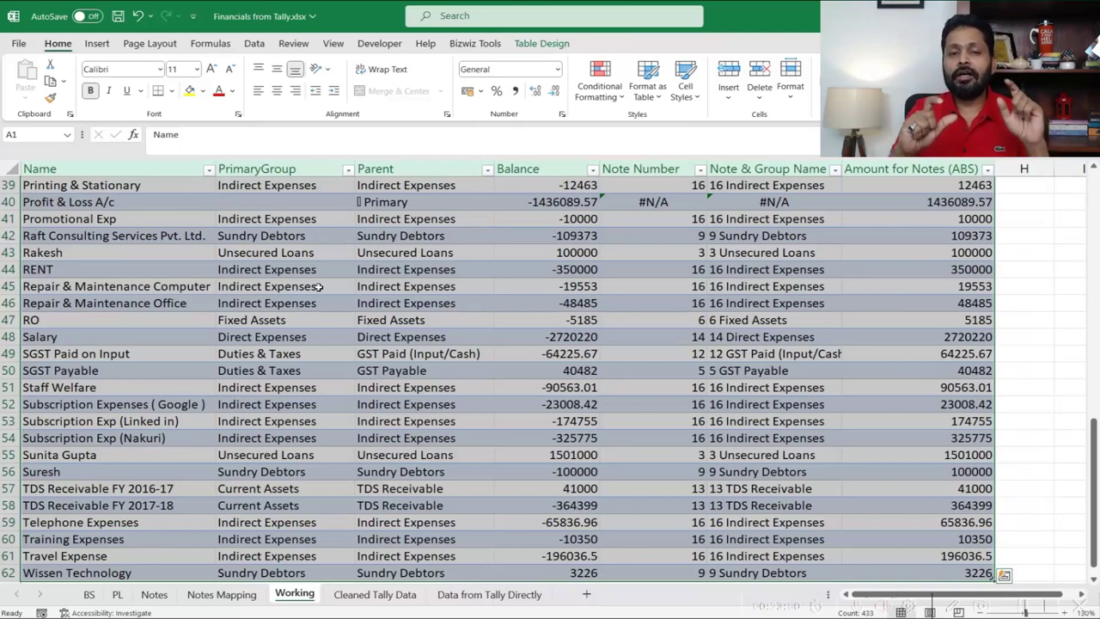
pyautogui.click(99, 45)
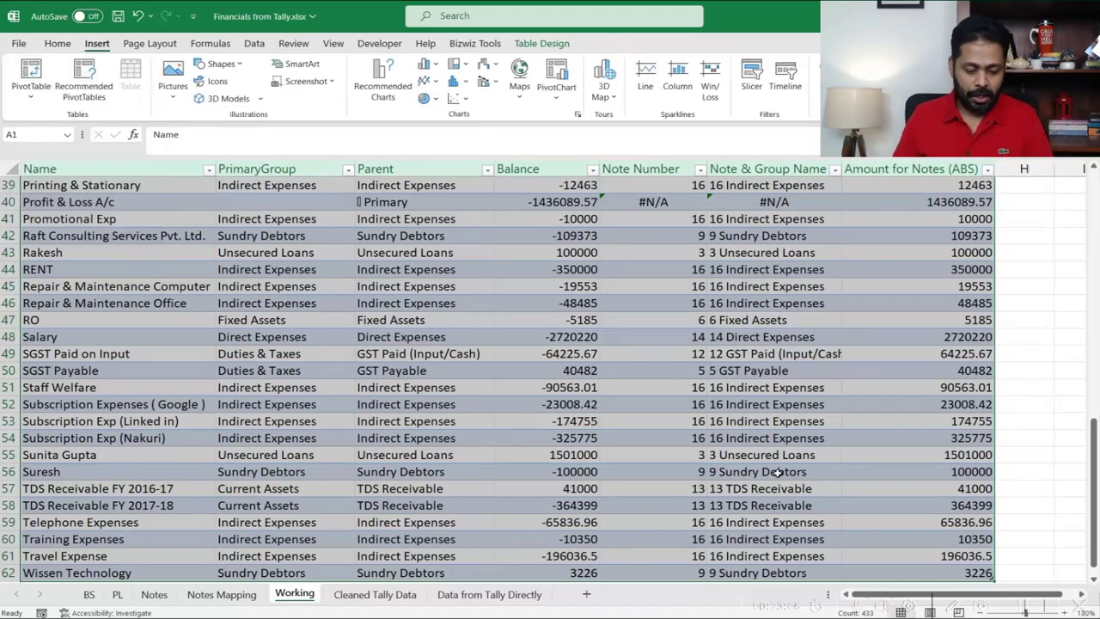
pyautogui.hotkey('alt', 'd')
pyautogui.press('p')
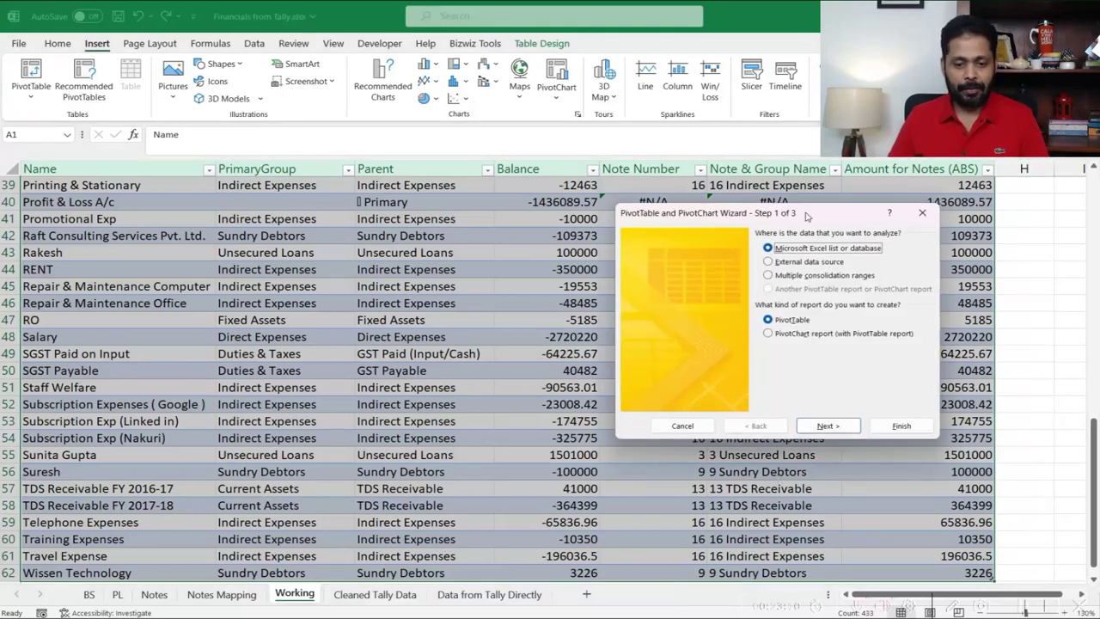
# Build the PivotTable from $A$1:$G$62 and place it at cell A3 on the Notes sheet.
pyautogui.moveTo(808, 215); pyautogui.dragTo(793, 262)
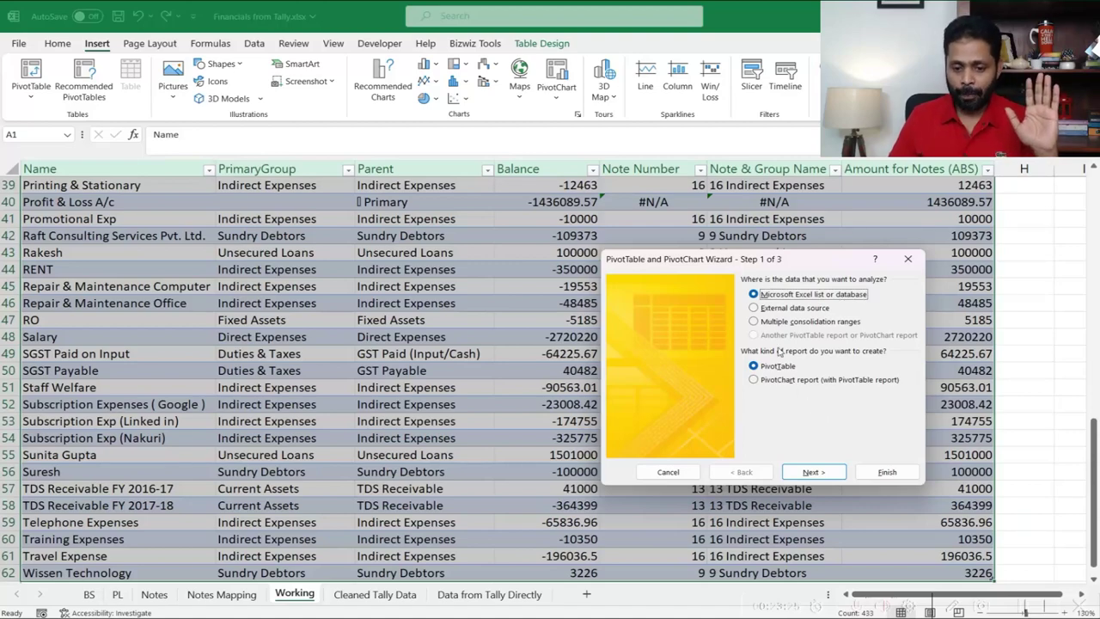
pyautogui.click(813, 471)
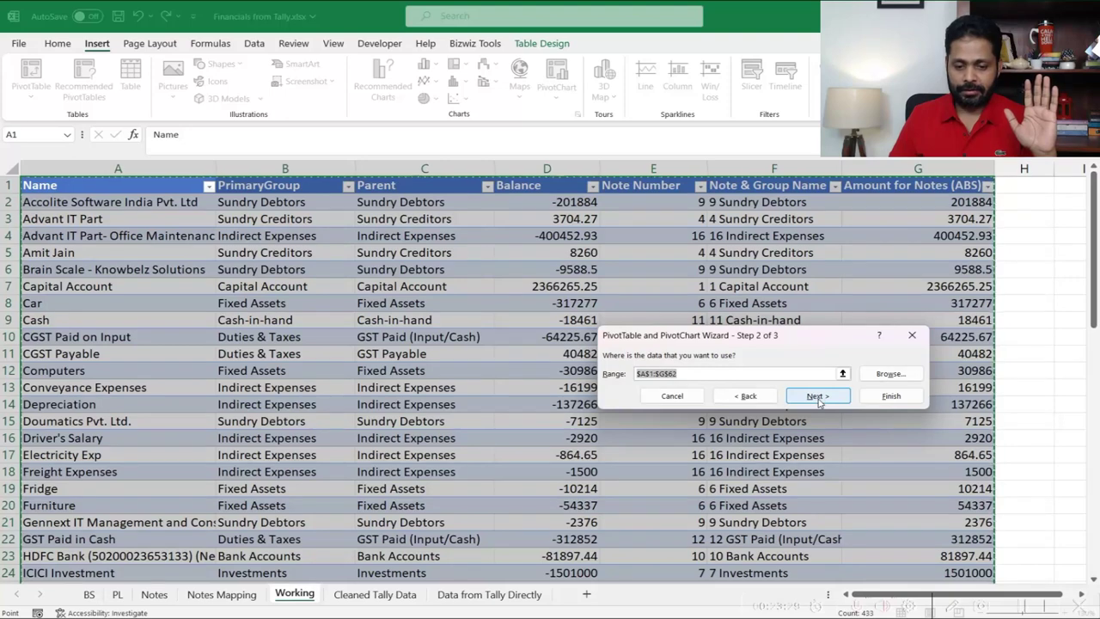
pyautogui.click(819, 399)
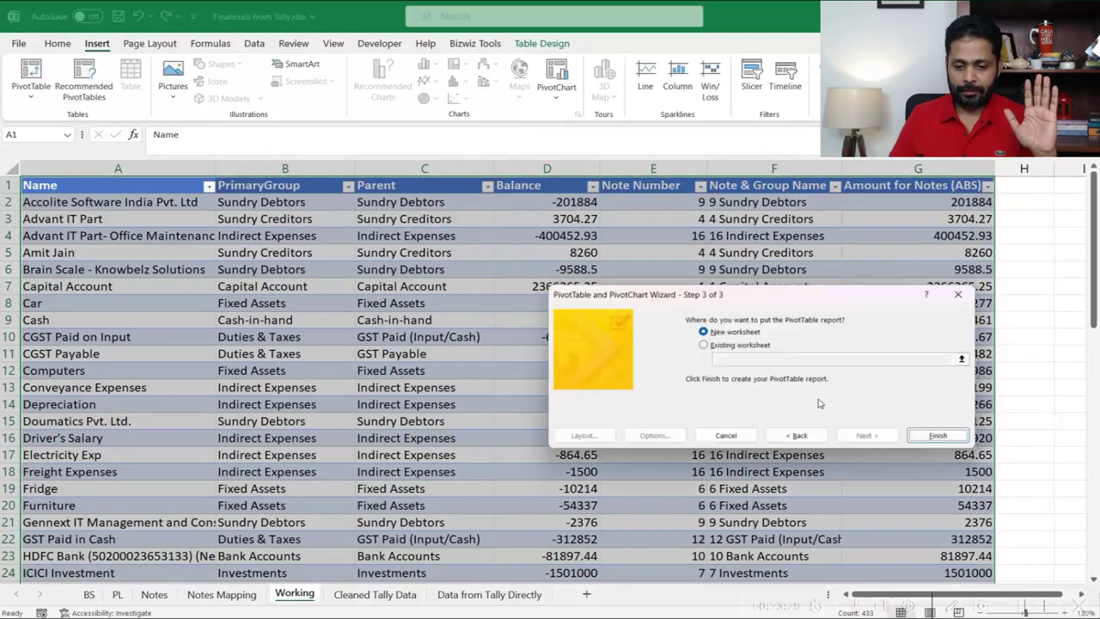
pyautogui.click(703, 345)
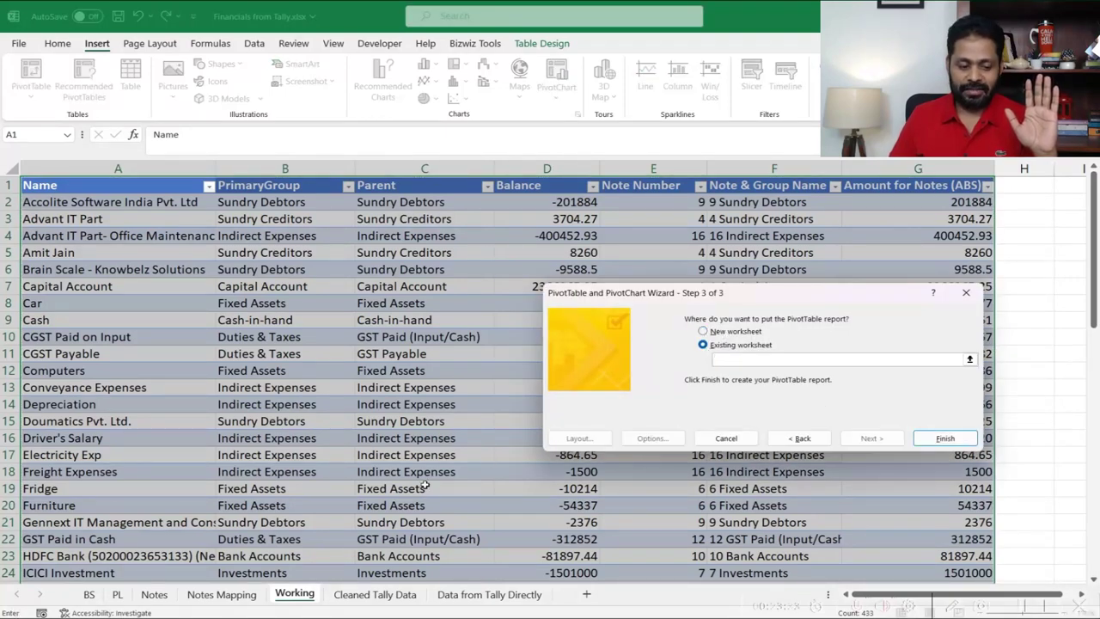
pyautogui.click(157, 595)
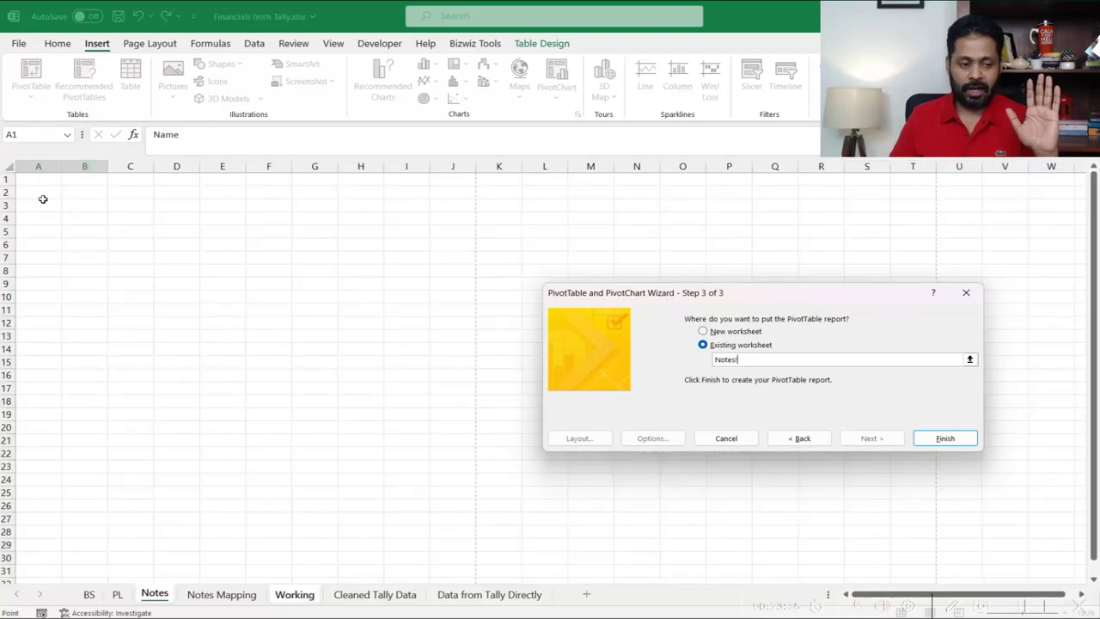
pyautogui.click(36, 205)
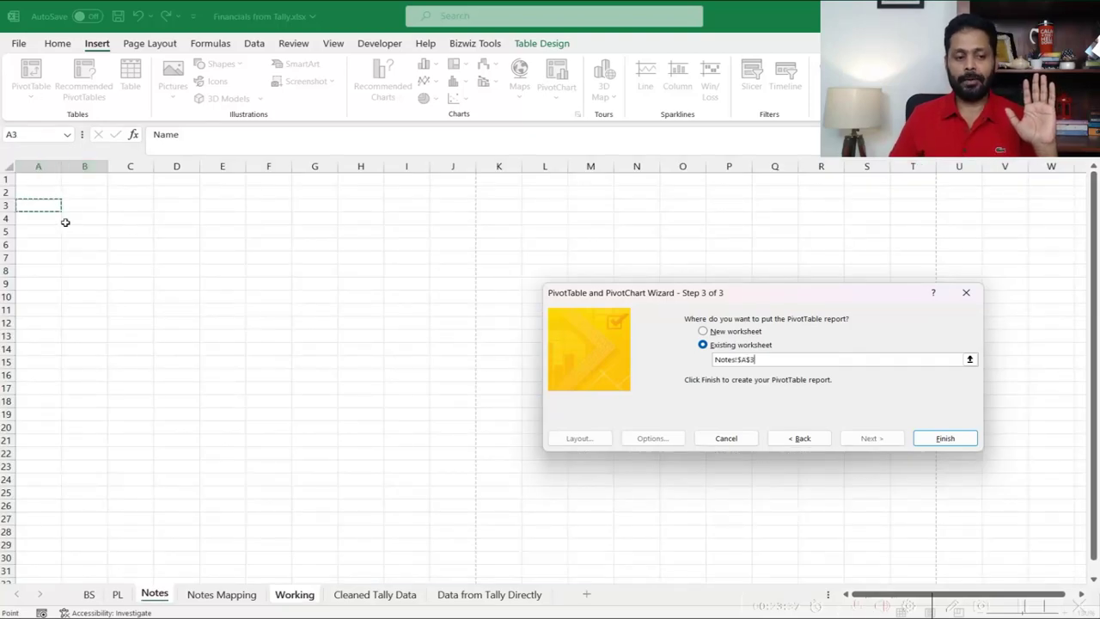
pyautogui.click(945, 438)
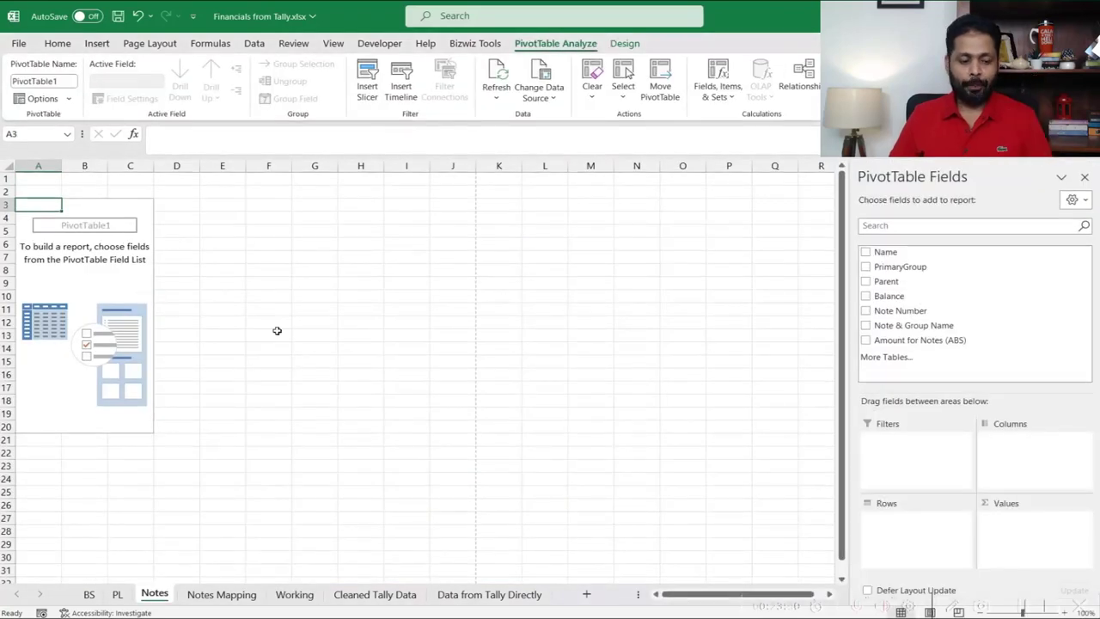
# Add Note Number, then Note & Group Name beneath it, to the pivot Rows, e.g. 1 Capital Account; then view Notes Mapping.
pyautogui.scroll(2, 278, 329)
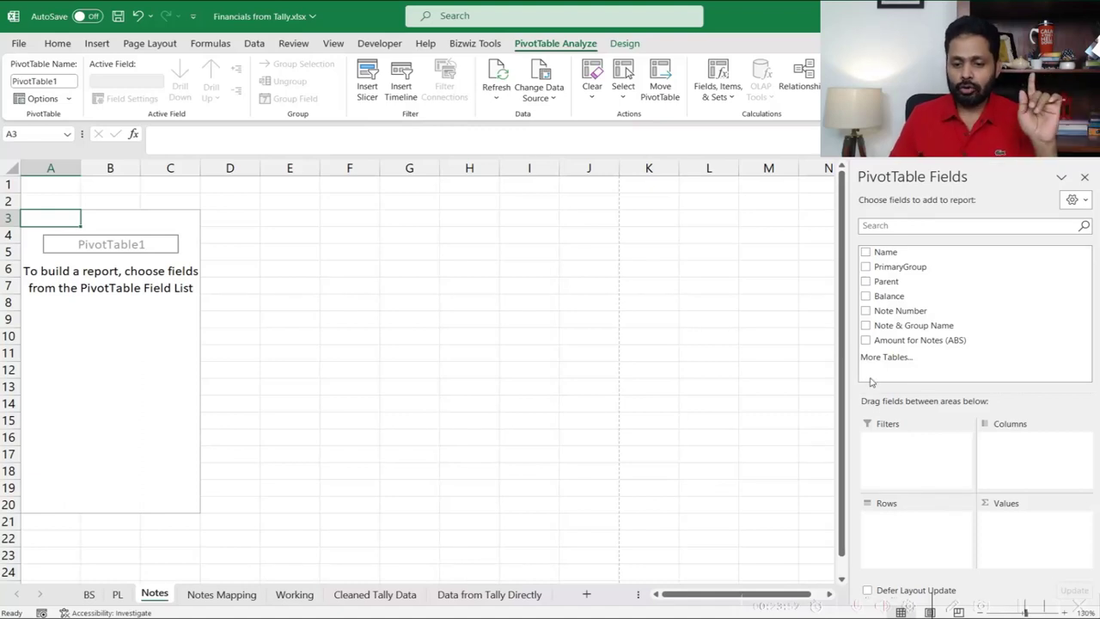
pyautogui.moveTo(909, 315); pyautogui.dragTo(918, 518)
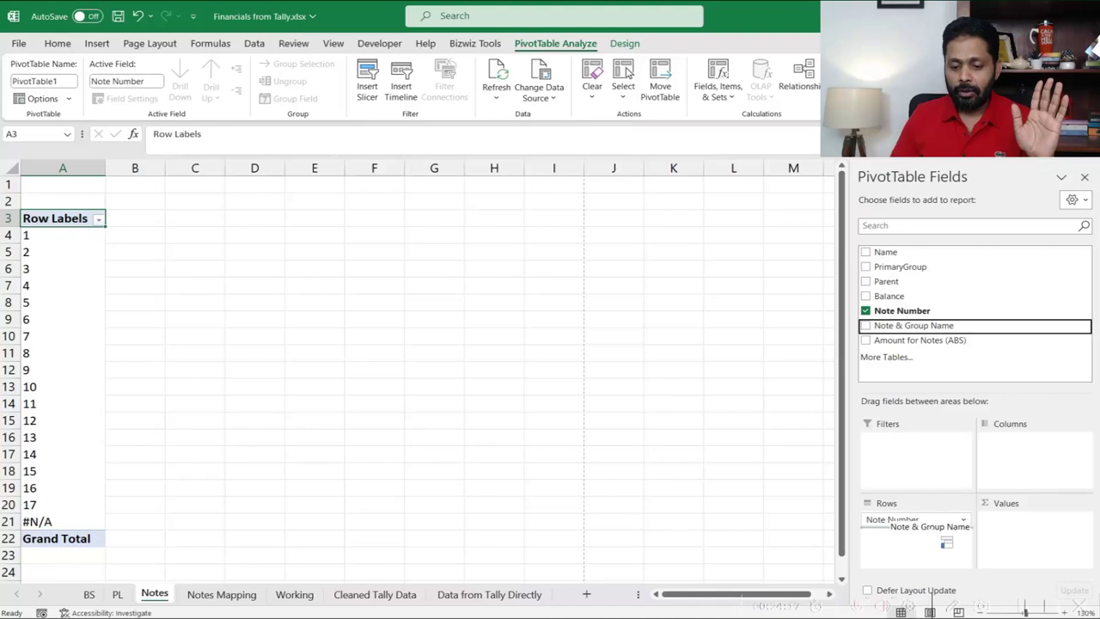
pyautogui.moveTo(918, 347); pyautogui.dragTo(927, 530)
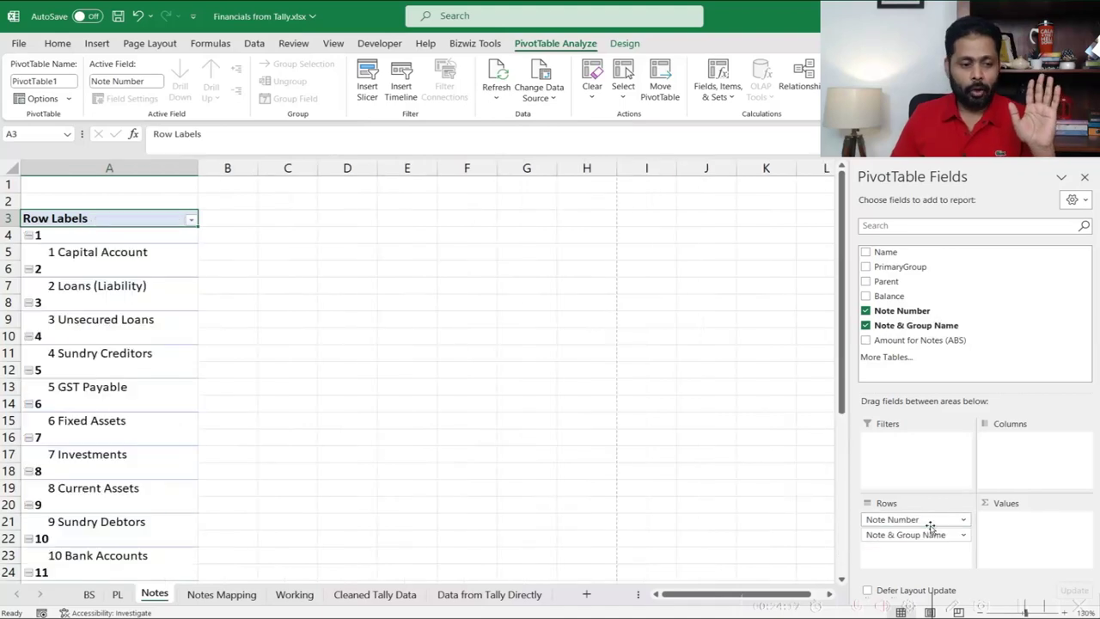
pyautogui.click(68, 252)
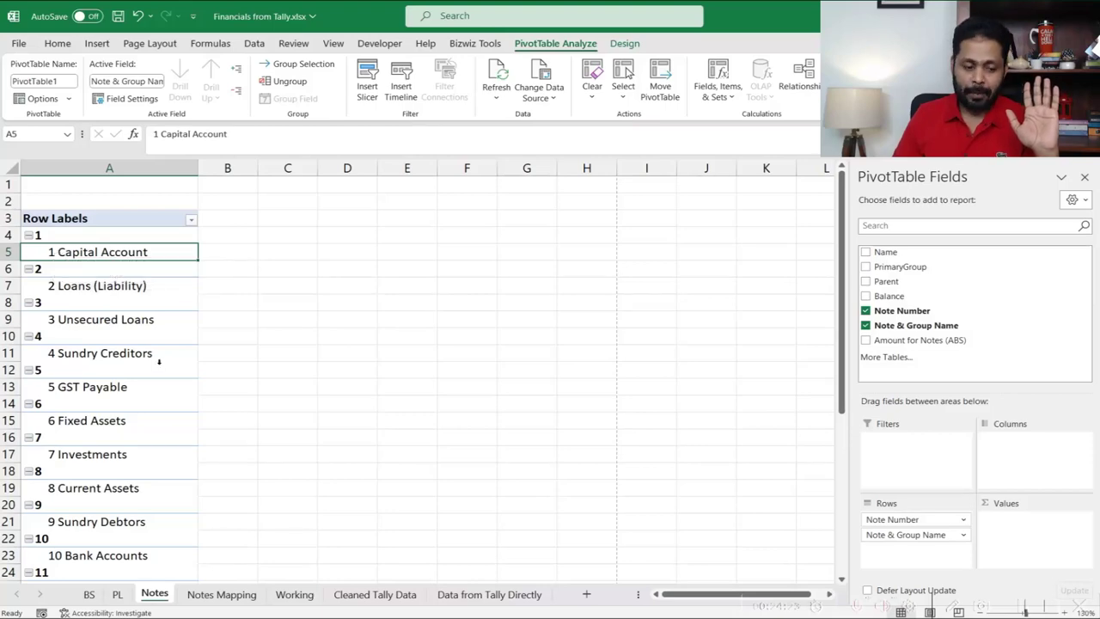
pyautogui.click(245, 595)
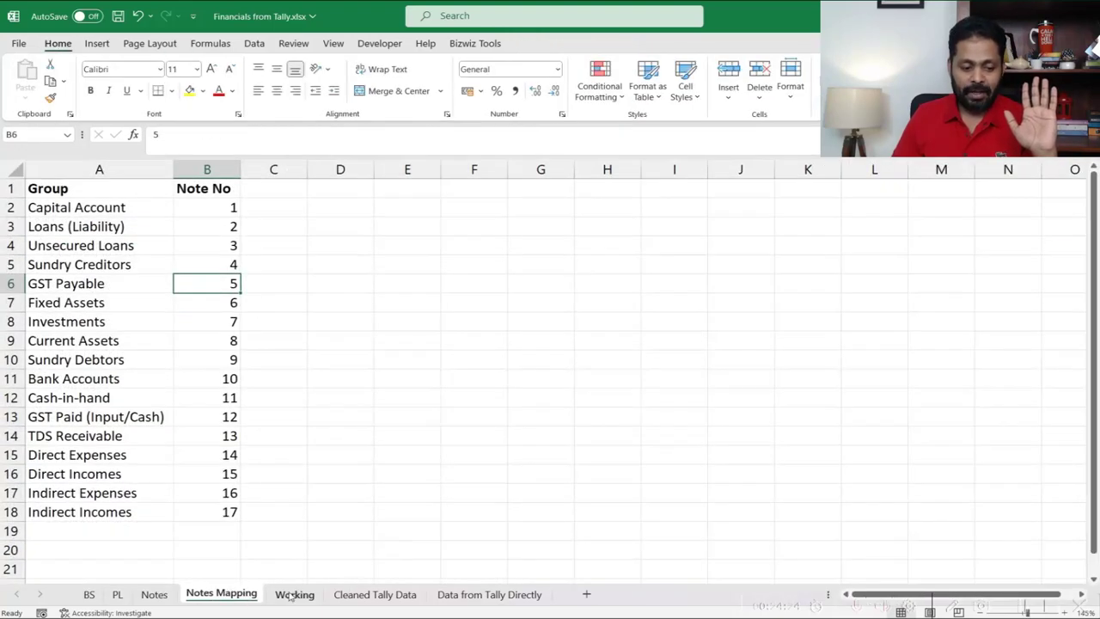
# Change F2's separator to " - " so Note & Group Name reads like '1 - Capital Account'.
pyautogui.click(292, 594)
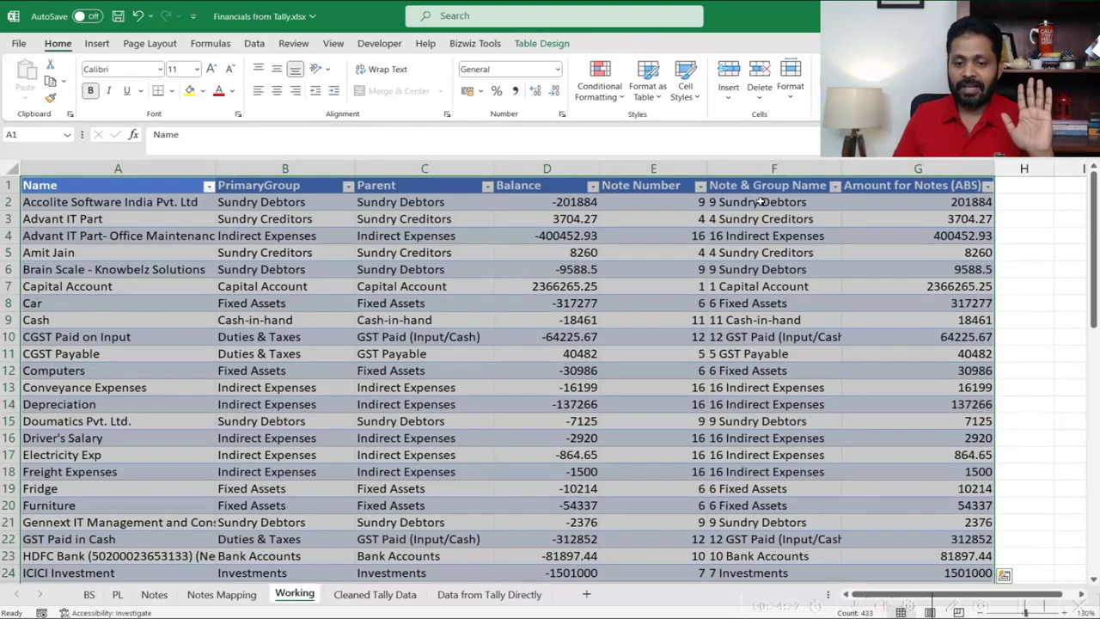
pyautogui.click(759, 181)
pyautogui.press('Down')
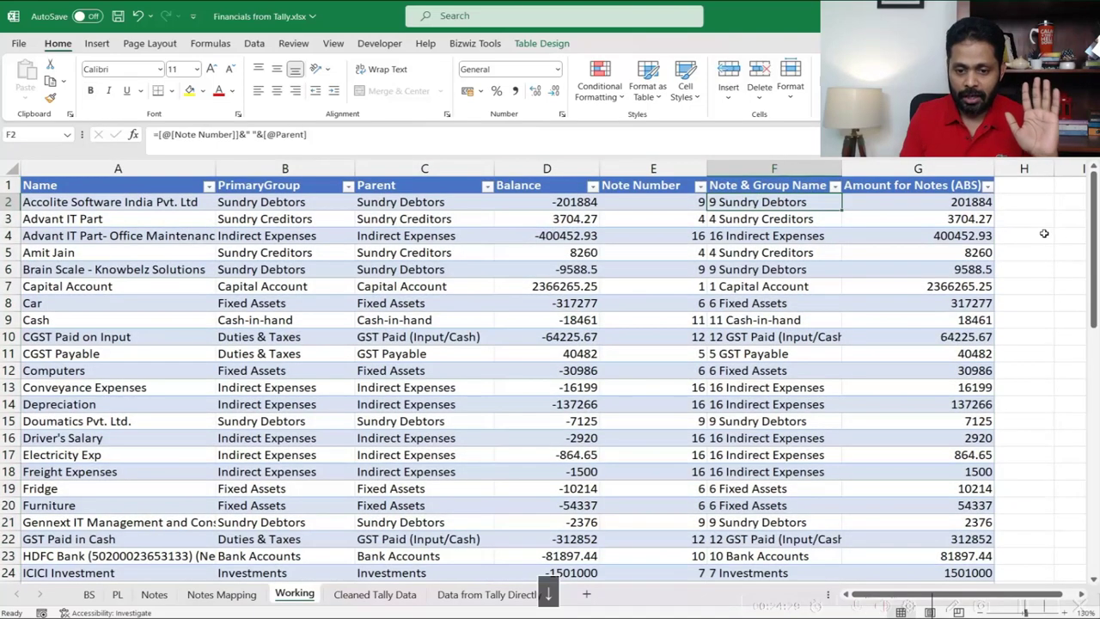
pyautogui.press('F2')
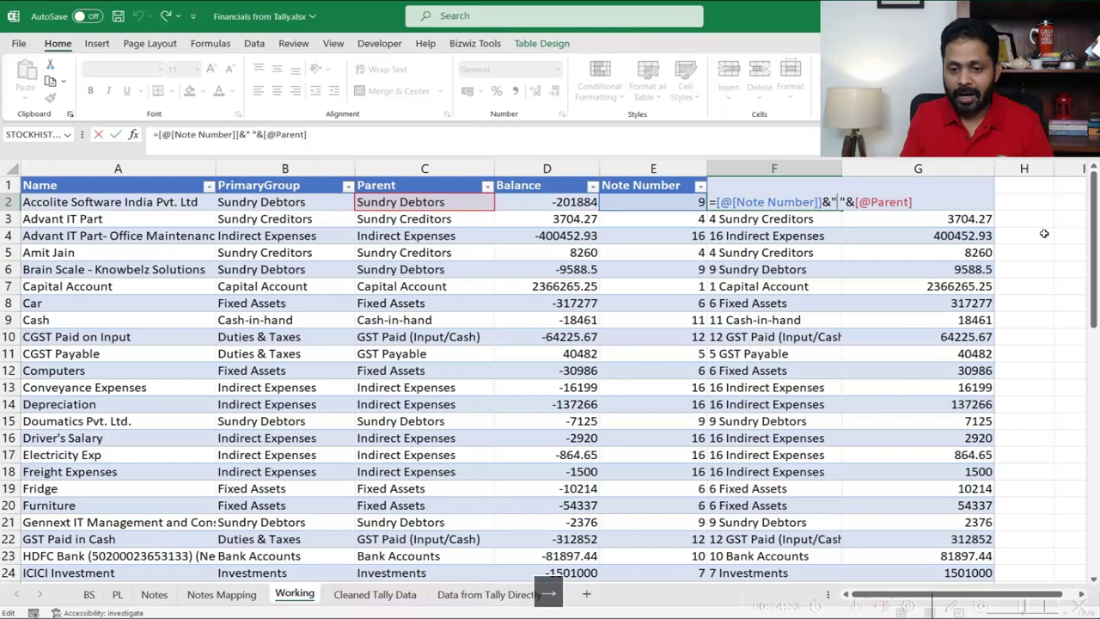
pyautogui.write('-')
pyautogui.press('Return')
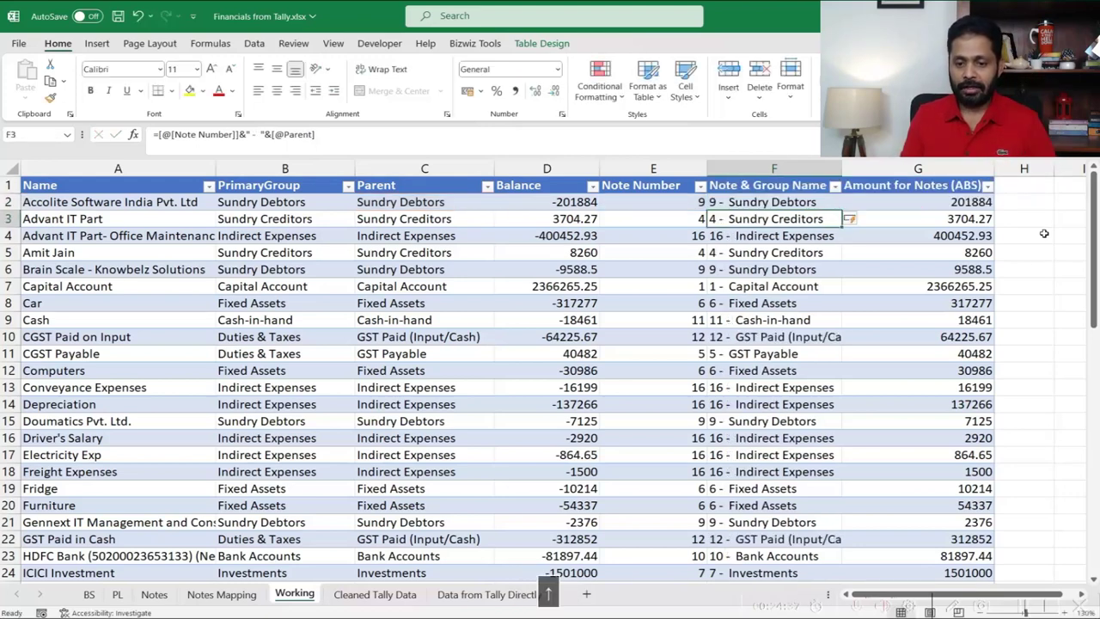
pyautogui.press('Down')
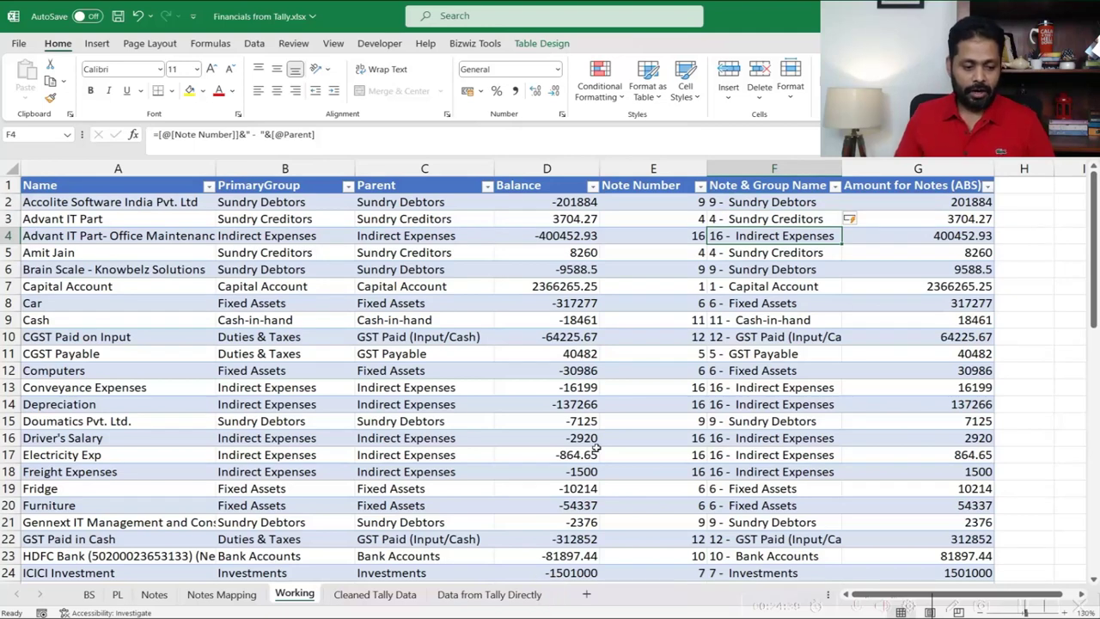
# Refresh the PivotTable on the Notes sheet to show the hyphenated group labels.
pyautogui.click(157, 596)
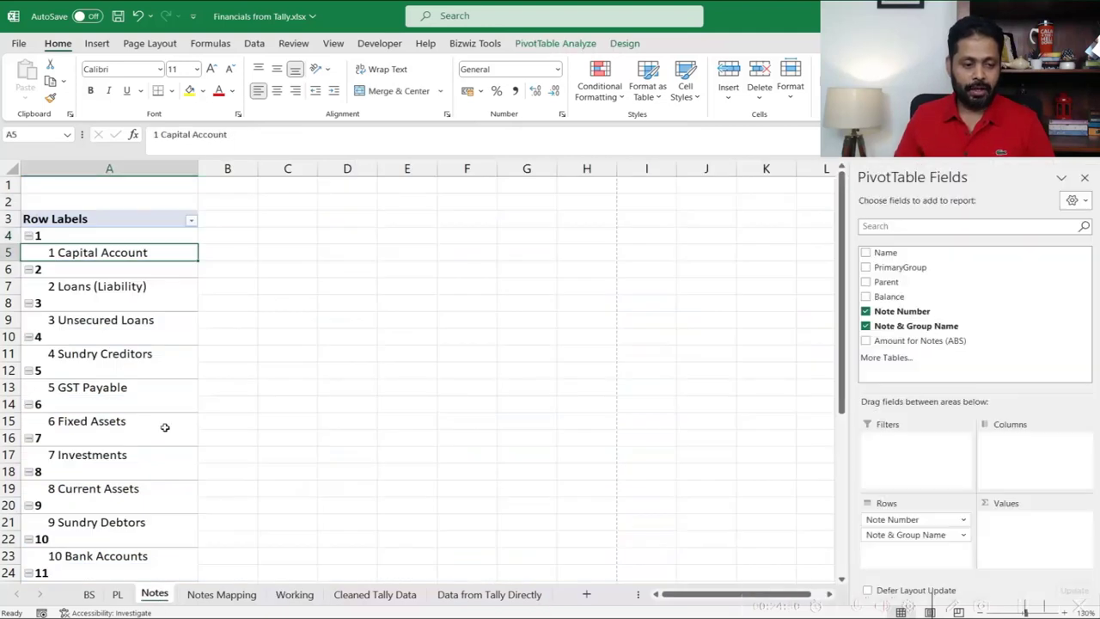
pyautogui.rightClick(148, 341)
pyautogui.click(189, 85)
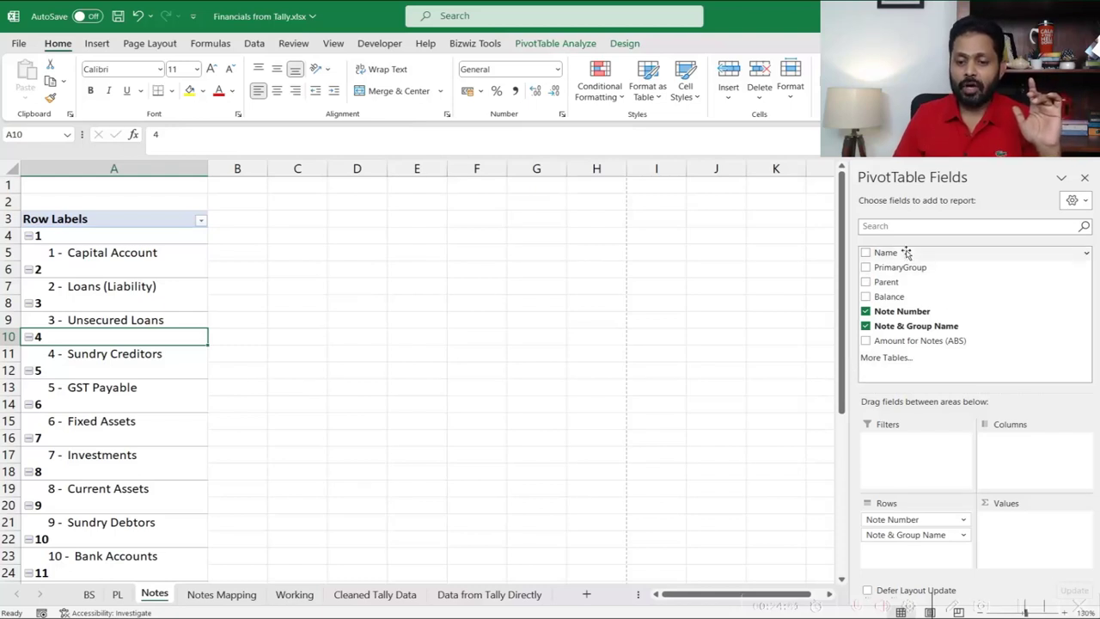
# Nest ledger names under each group by adding Name to the pivot Rows below Note & Group Name.
pyautogui.moveTo(906, 252); pyautogui.dragTo(911, 547)
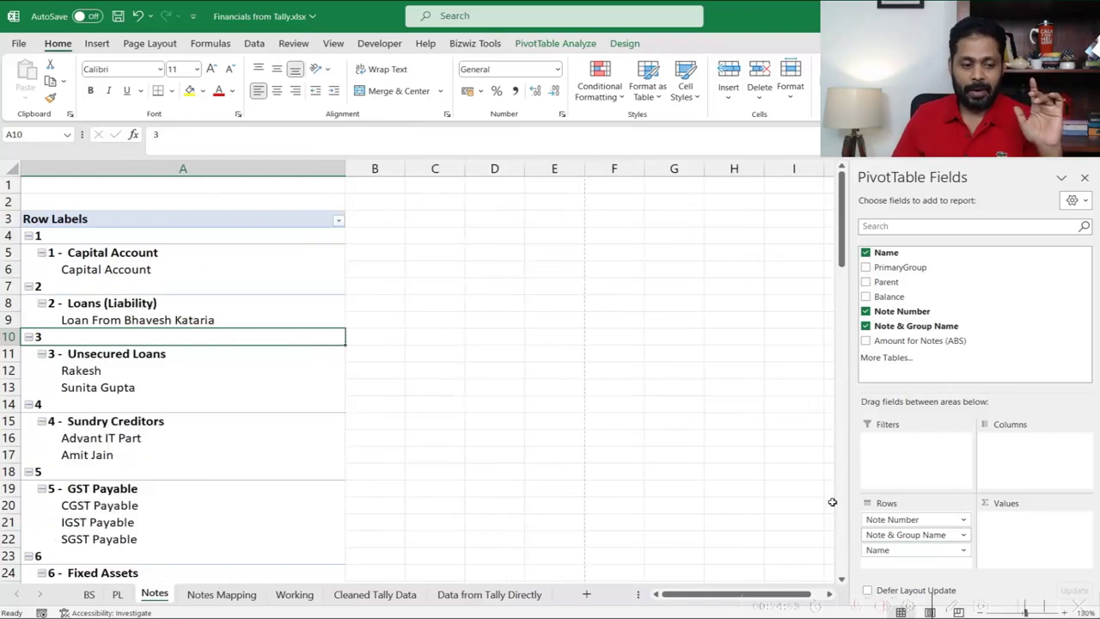
pyautogui.click(127, 359)
pyautogui.moveTo(125, 372); pyautogui.dragTo(120, 386)
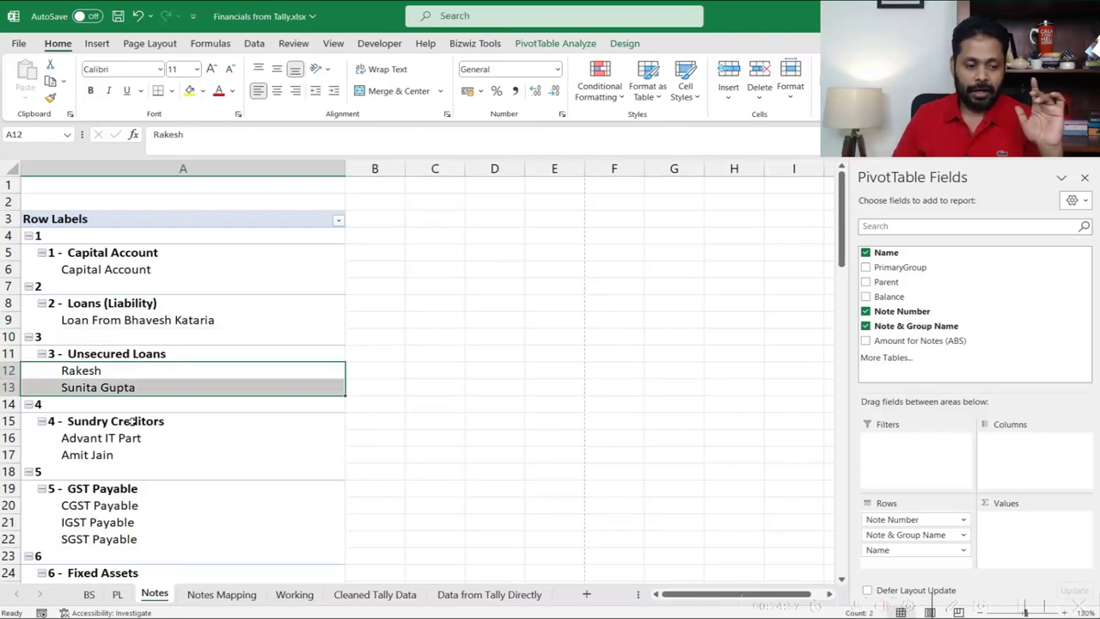
pyautogui.moveTo(129, 438); pyautogui.dragTo(132, 449)
pyautogui.moveTo(153, 511); pyautogui.dragTo(150, 533)
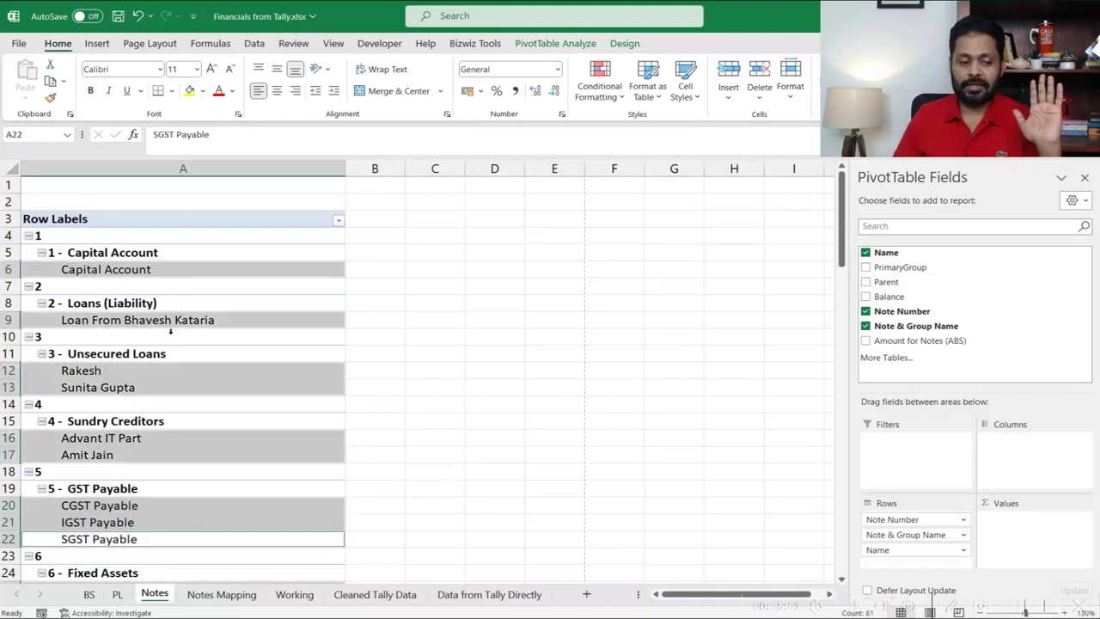
pyautogui.click(169, 323)
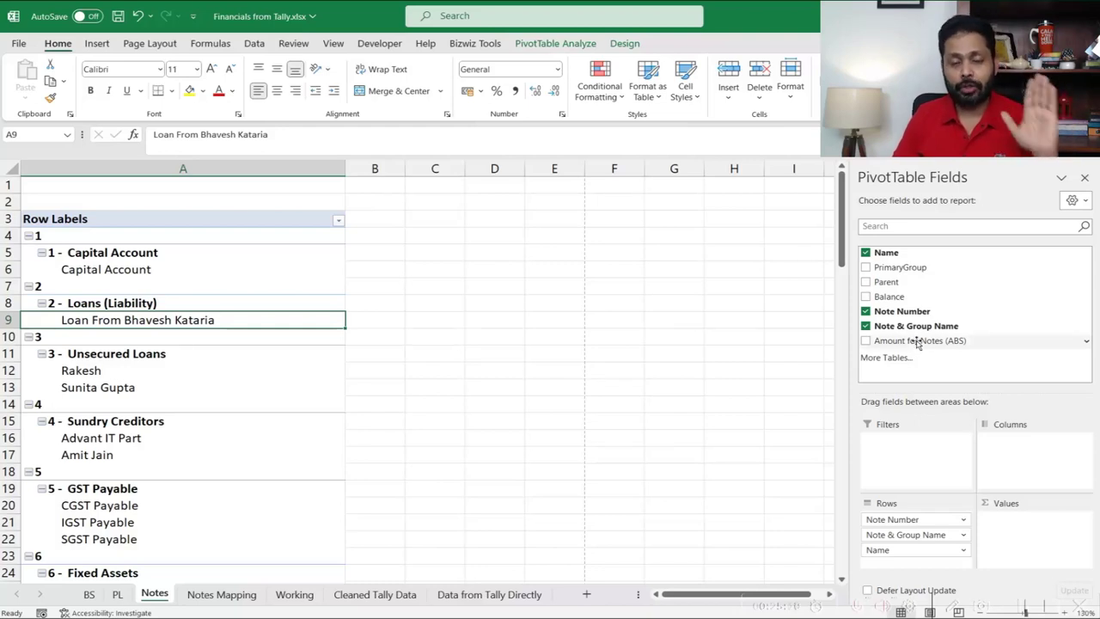
# Sum Amount for Notes (ABS) in Values and check totals such as 2366265.25 for note 1.
pyautogui.moveTo(917, 342); pyautogui.dragTo(1035, 533)
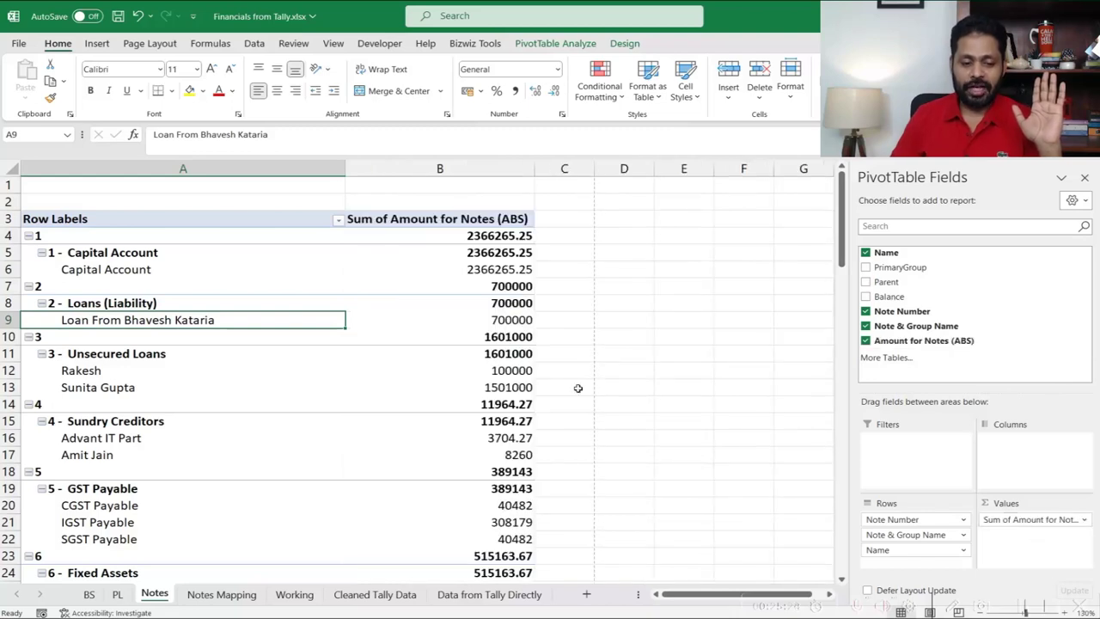
pyautogui.click(472, 272)
pyautogui.click(470, 369)
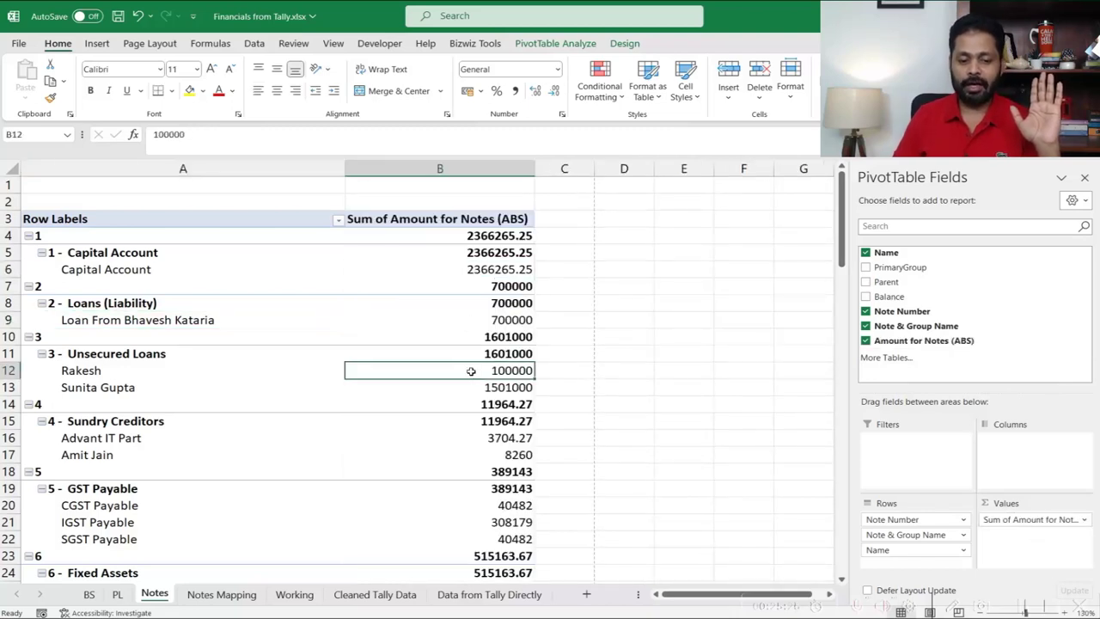
pyautogui.moveTo(479, 386)
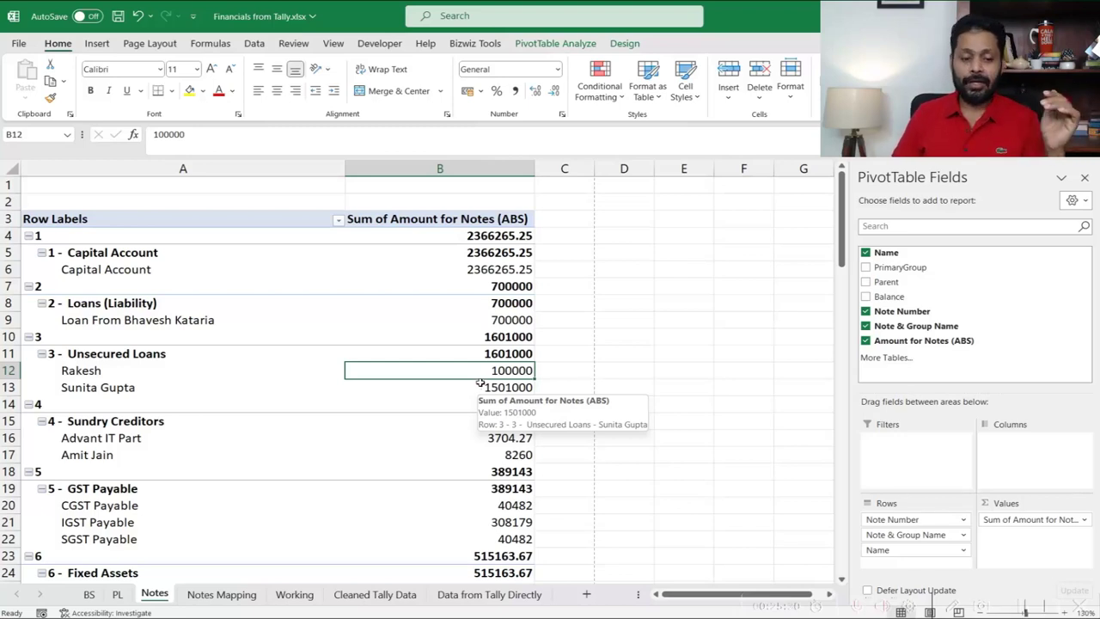
pyautogui.click(61, 235)
pyautogui.click(446, 235)
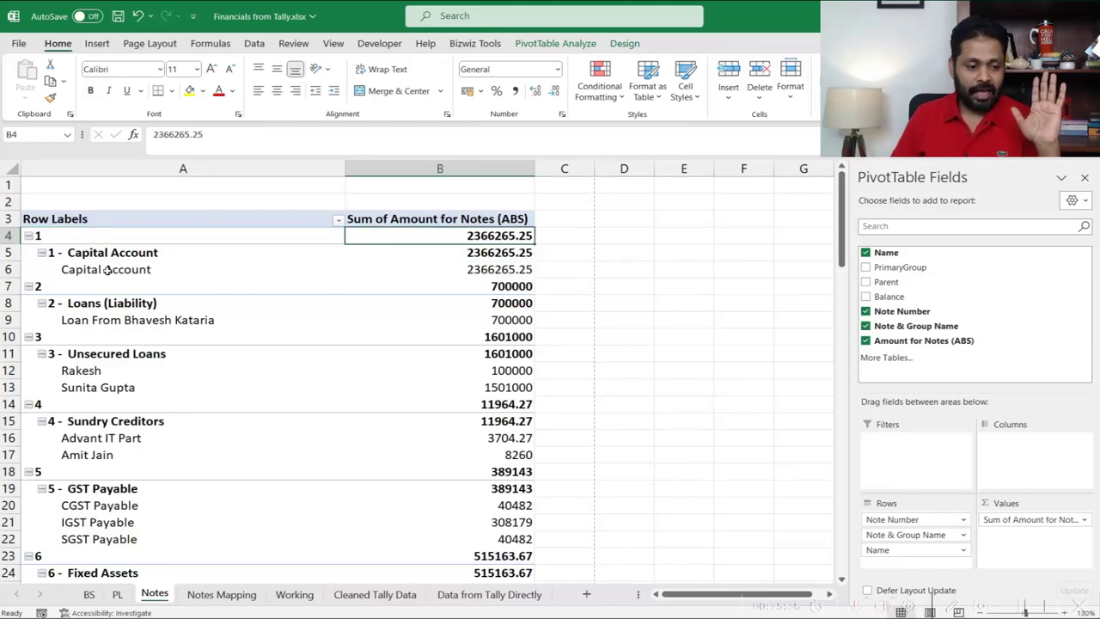
pyautogui.click(304, 255)
pyautogui.click(446, 254)
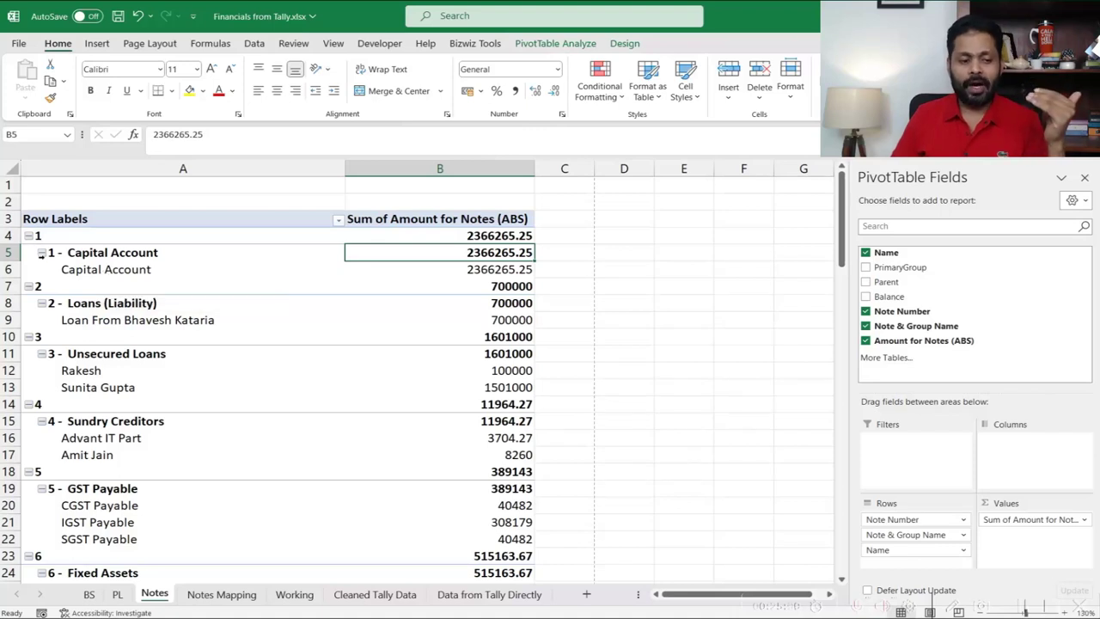
# Review the pivot group labels for notes 1 to 3: Capital Account, Loans (Liability), Unsecured Loans.
pyautogui.click(40, 235)
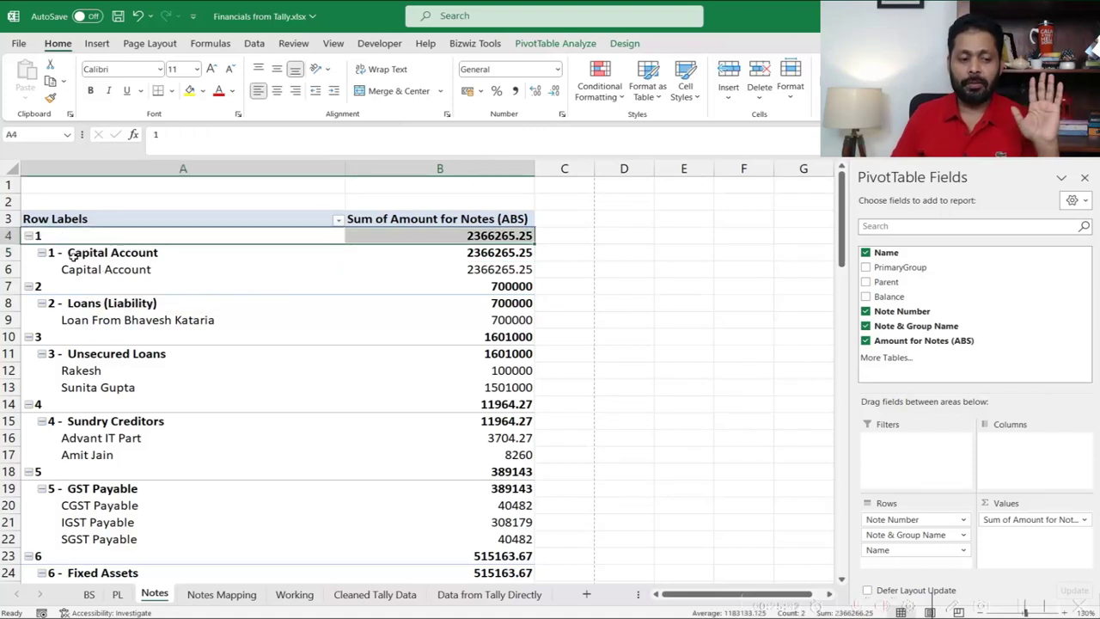
pyautogui.click(74, 256)
pyautogui.click(105, 304)
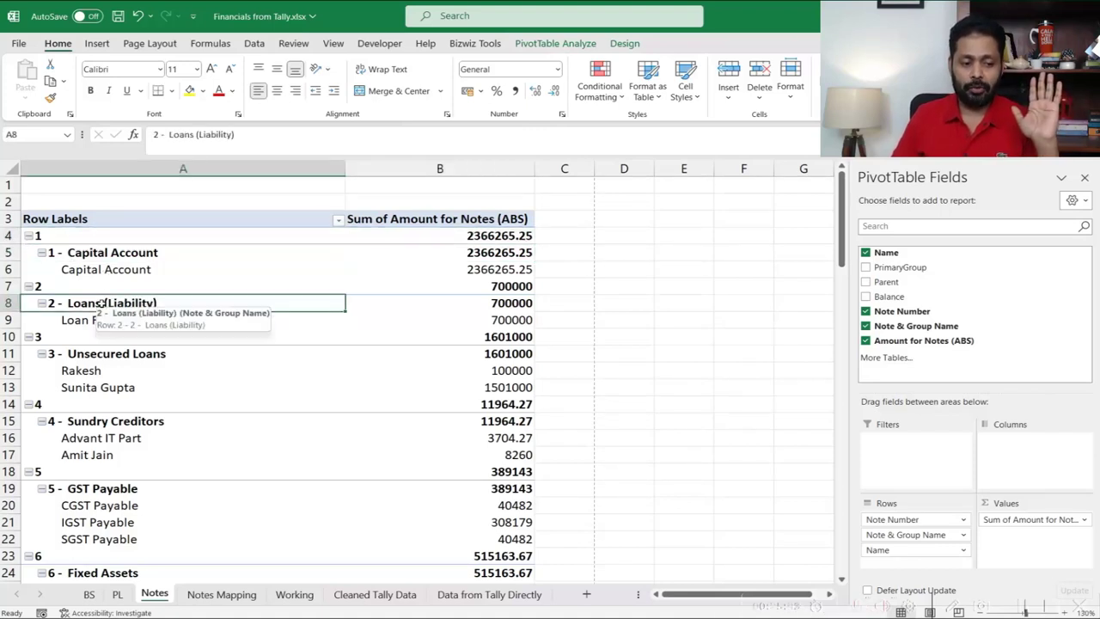
pyautogui.click(96, 357)
pyautogui.click(58, 341)
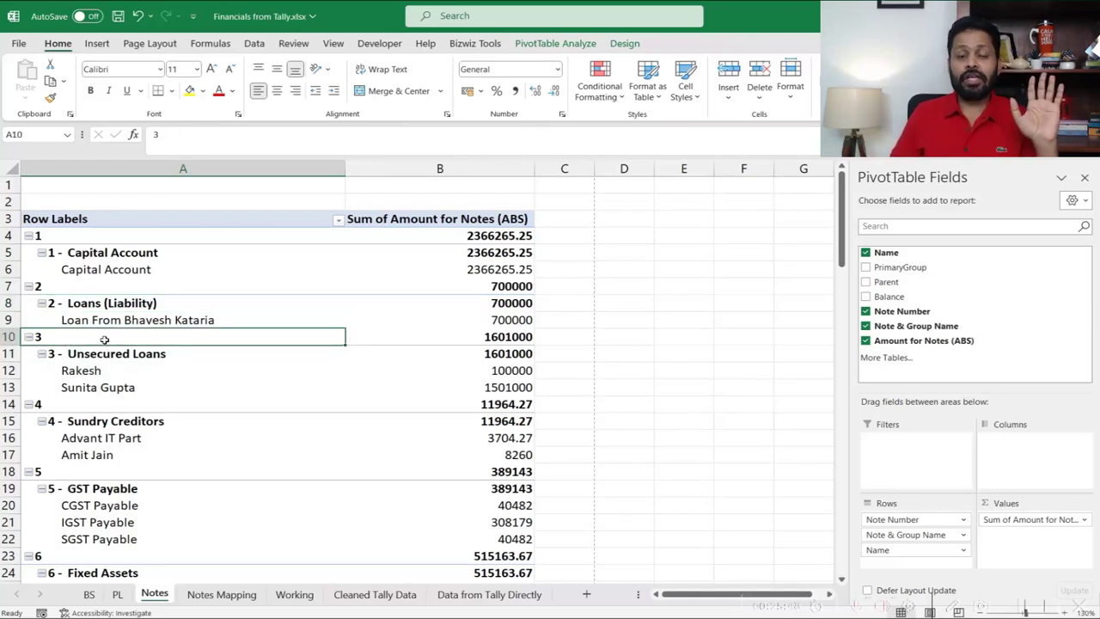
# Compare with the finished notes in Working.xlsx, then return to the Notes pivot in Financials from Tally.
pyautogui.hotkey('ctrl', 'Tab')
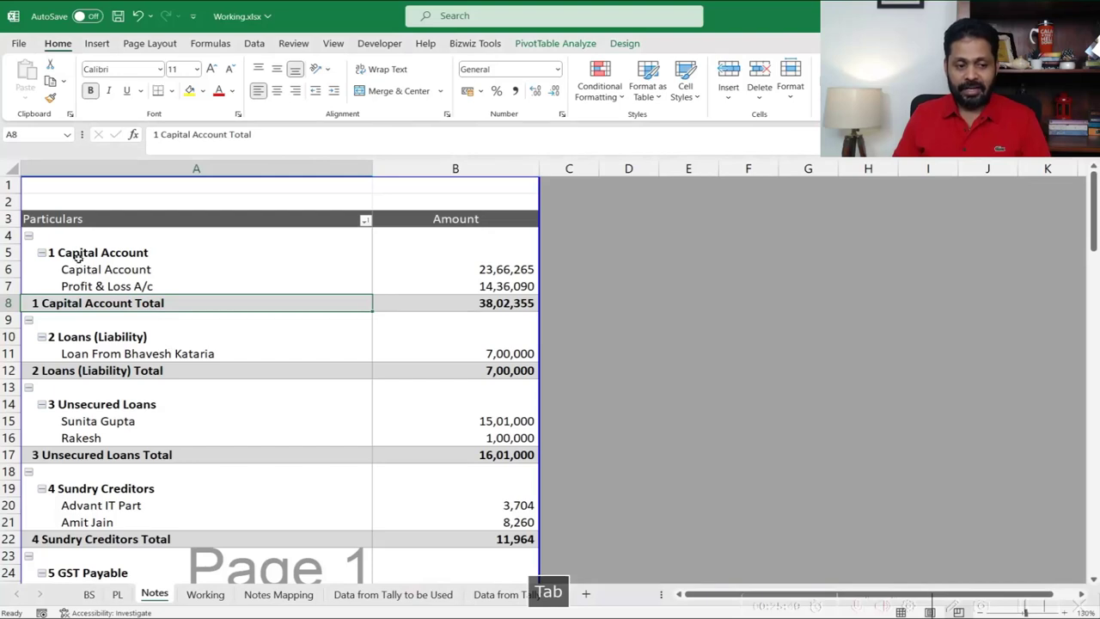
pyautogui.click(88, 321)
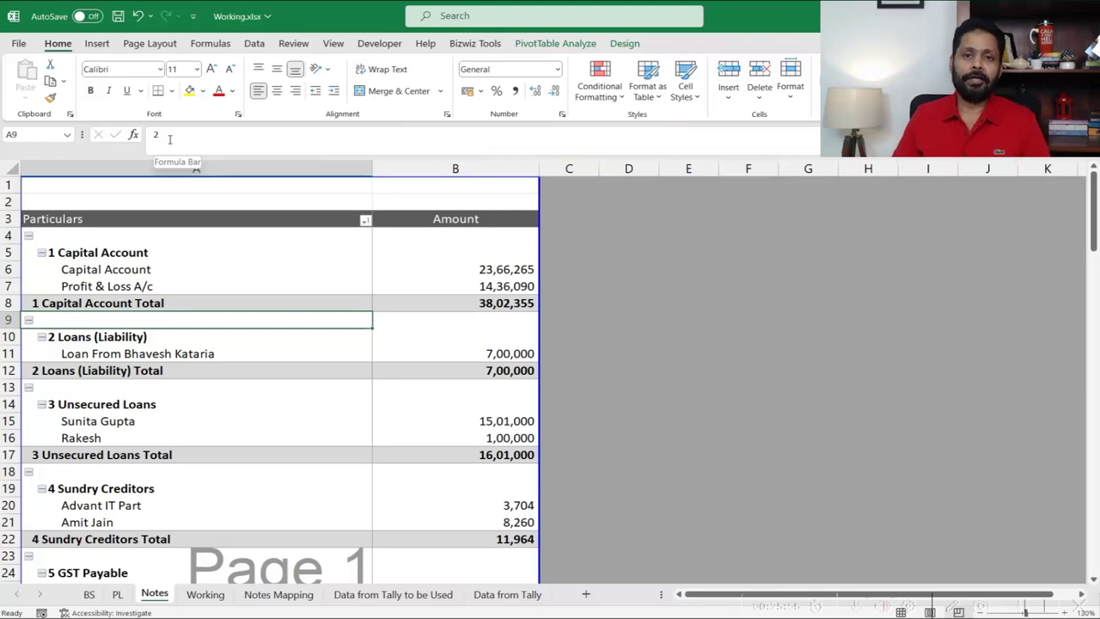
pyautogui.hotkey('ctrl', 'Tab')
pyautogui.click(50, 235)
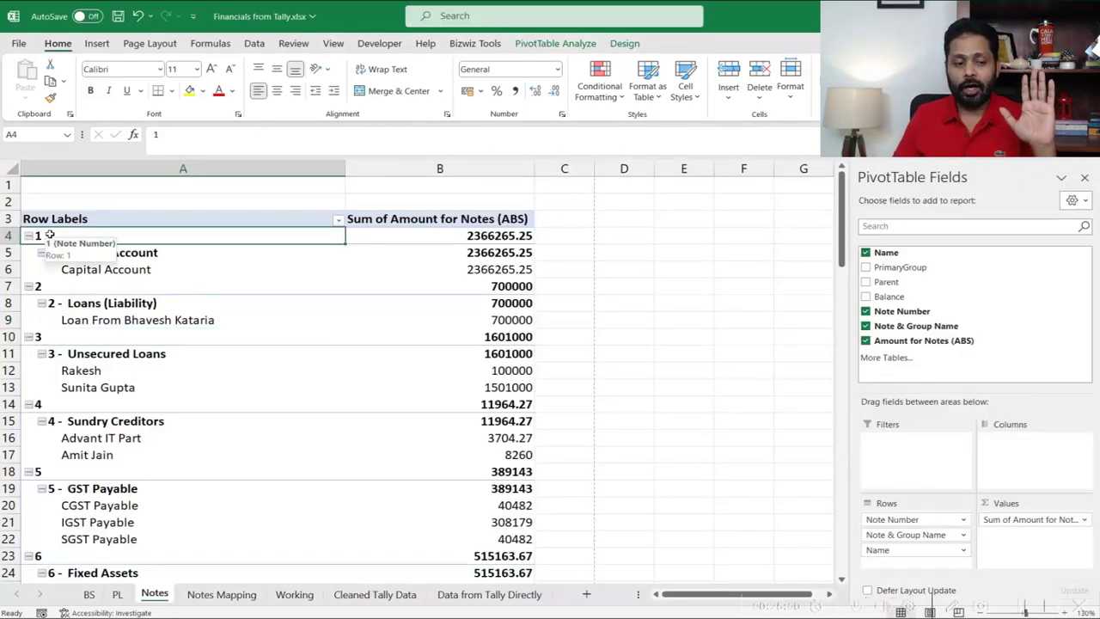
# Turn off the Subtotal "Note Number" option from a note-number row's context menu.
pyautogui.click(179, 255)
pyautogui.click(139, 304)
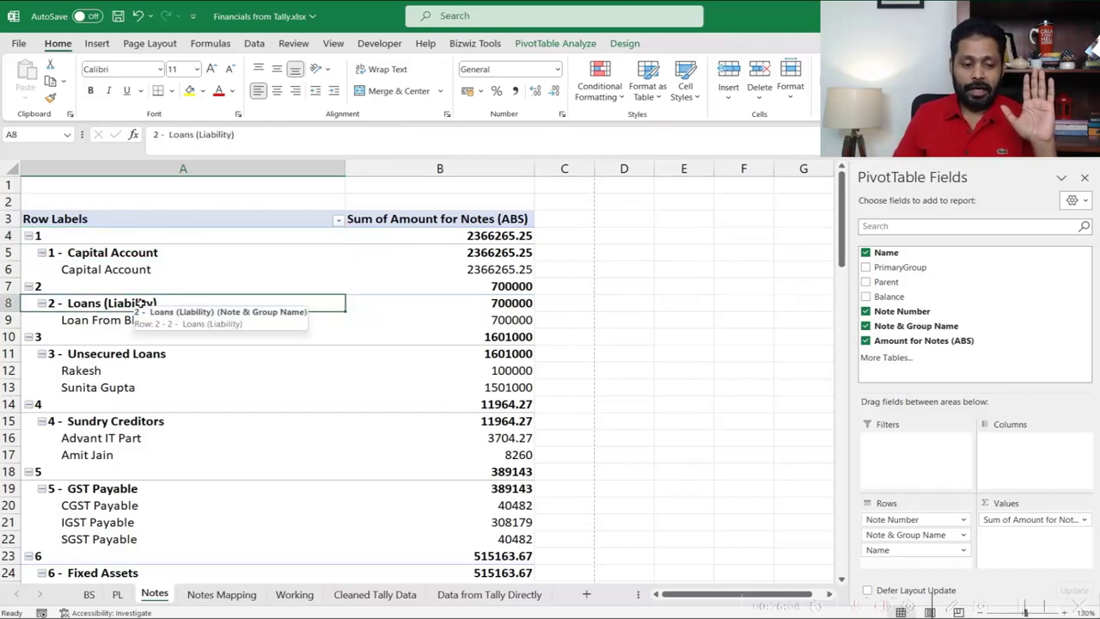
pyautogui.click(97, 236)
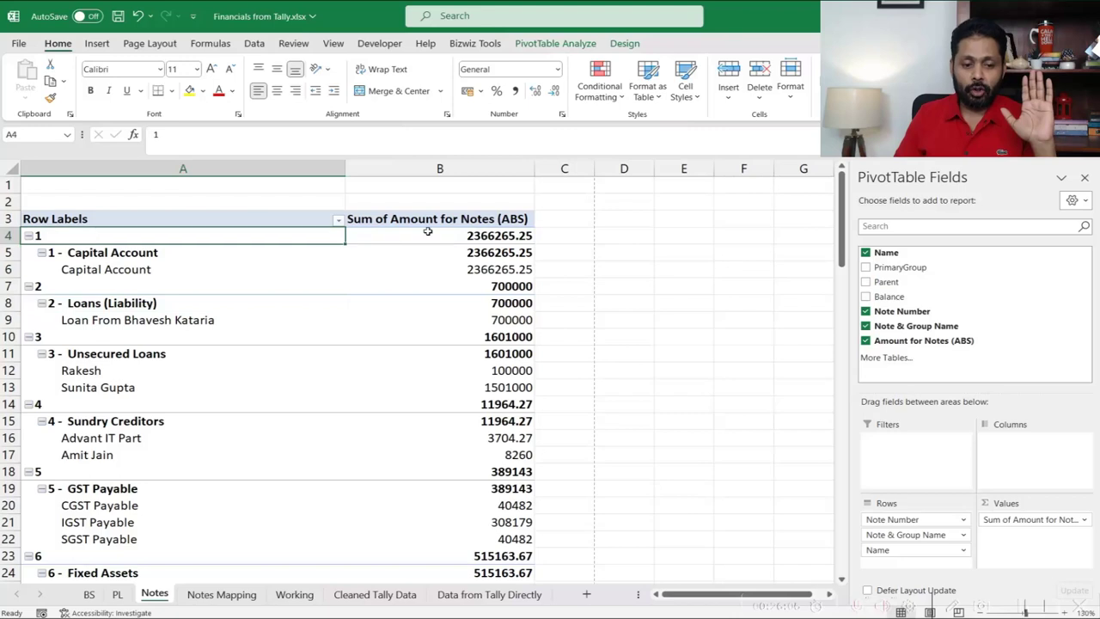
pyautogui.click(88, 287)
pyautogui.click(83, 338)
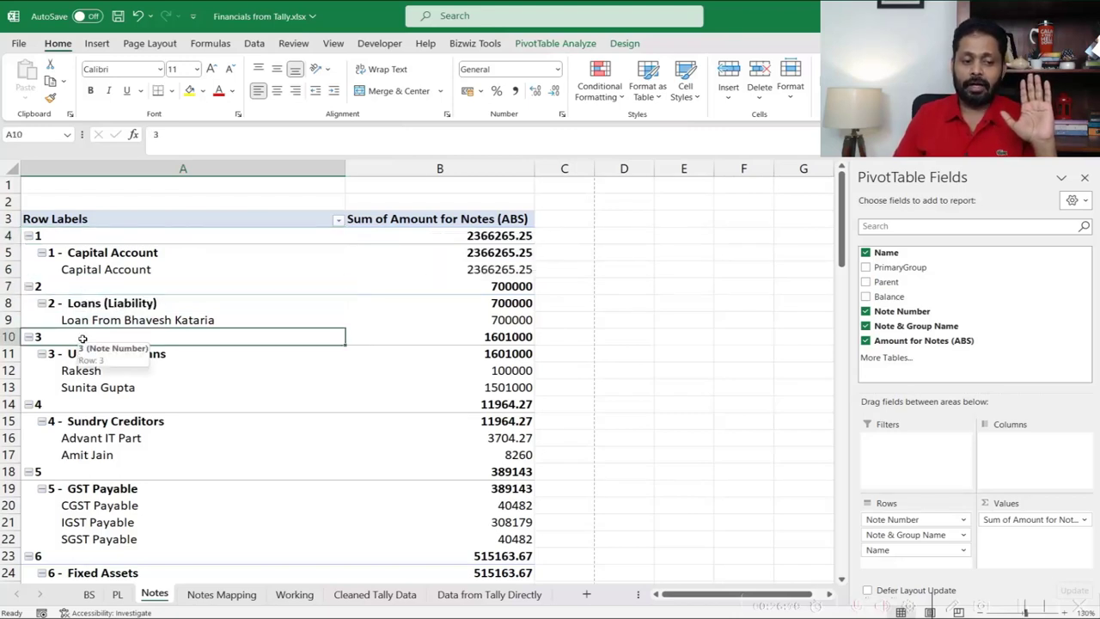
pyautogui.rightClick(88, 342)
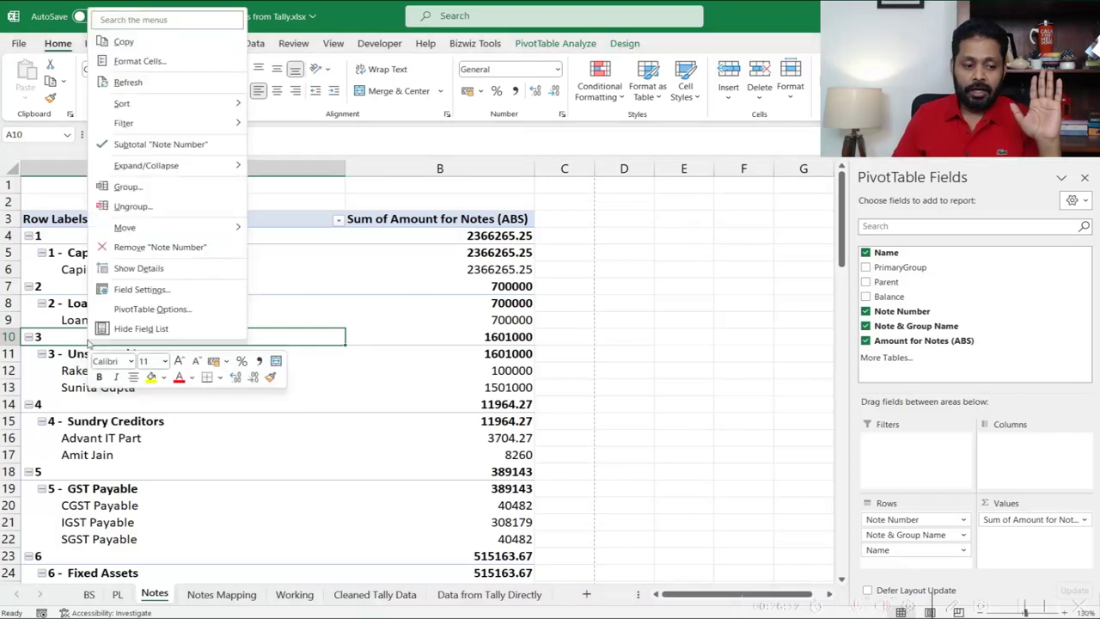
pyautogui.click(169, 150)
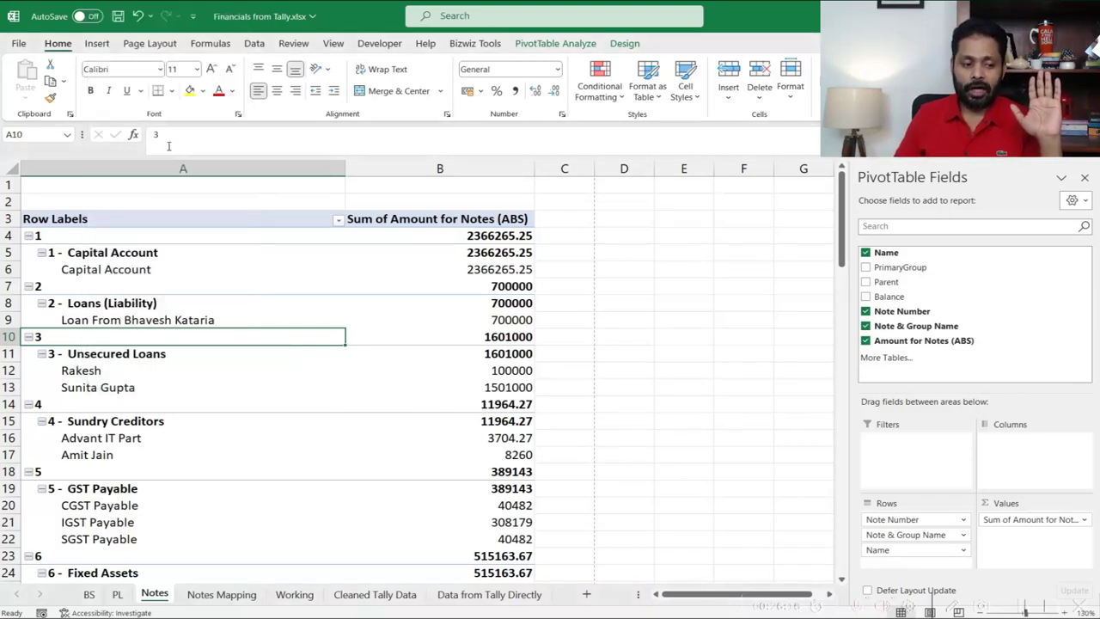
# Verify note rows are now blank while 3 - Unsecured Loans still shows 1601000.
pyautogui.click(517, 241)
pyautogui.click(519, 288)
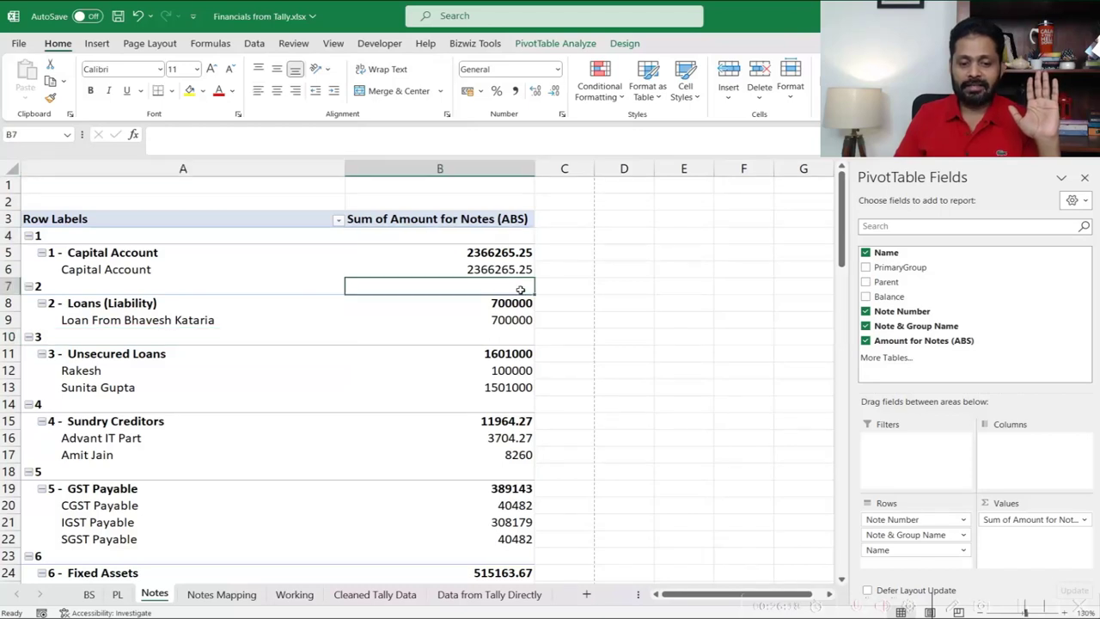
pyautogui.click(517, 334)
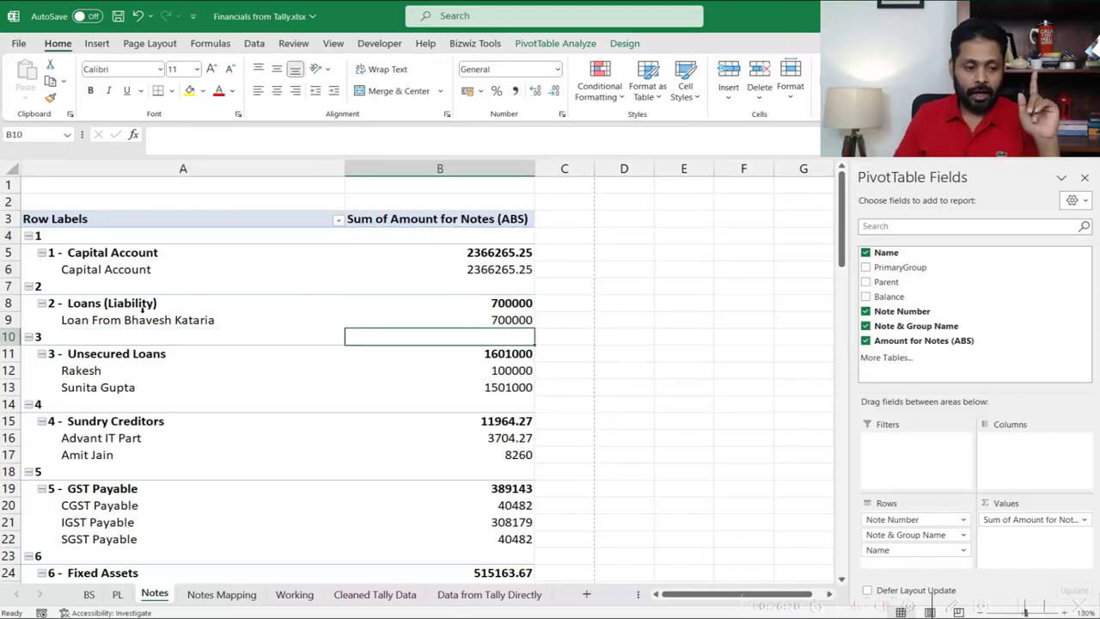
pyautogui.click(102, 356)
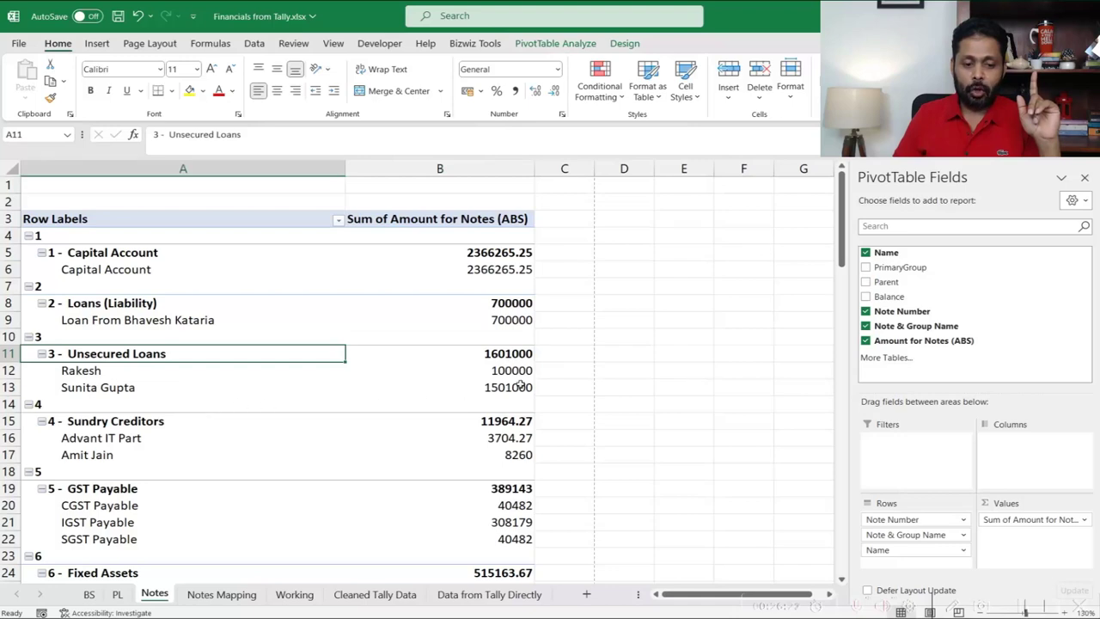
pyautogui.click(519, 355)
pyautogui.click(133, 400)
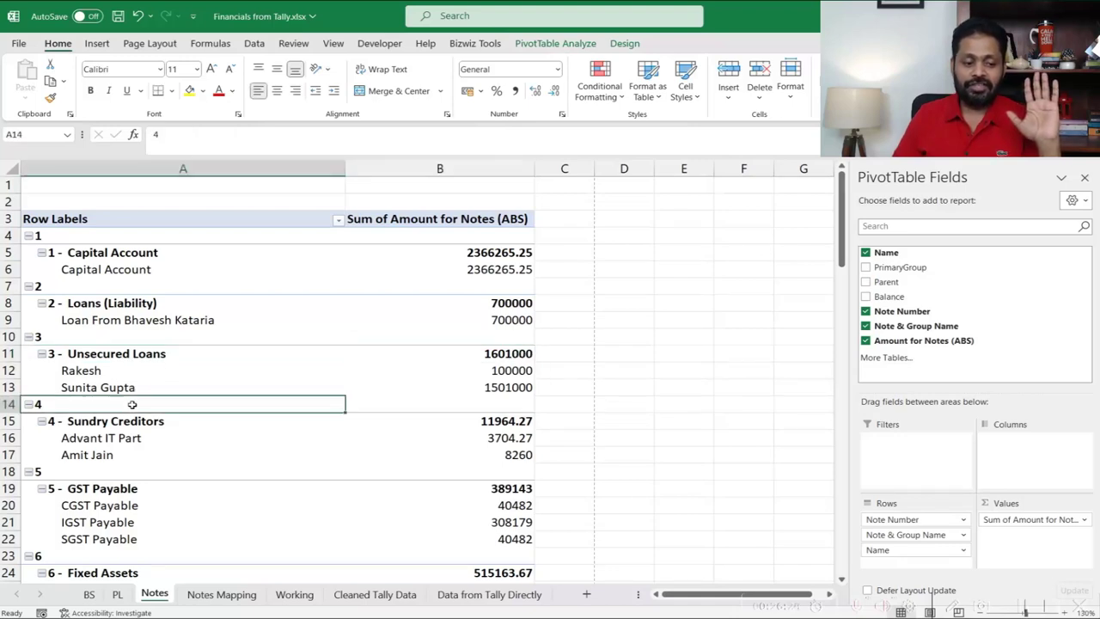
pyautogui.click(130, 372)
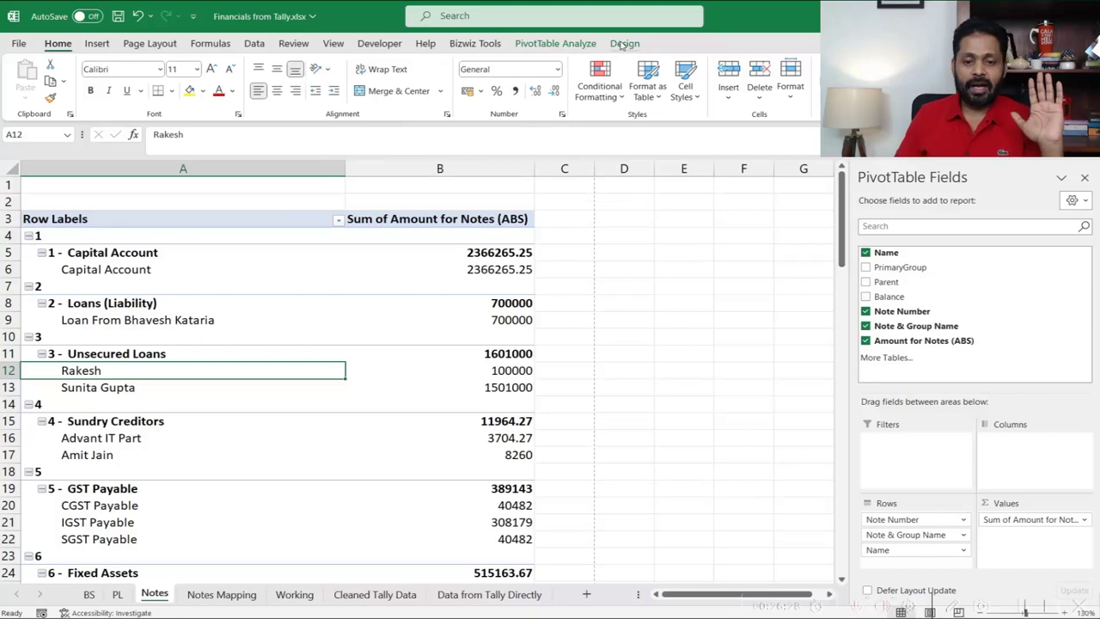
# Set the pivot's subtotals to Show all Subtotals at Bottom of Group.
pyautogui.click(620, 44)
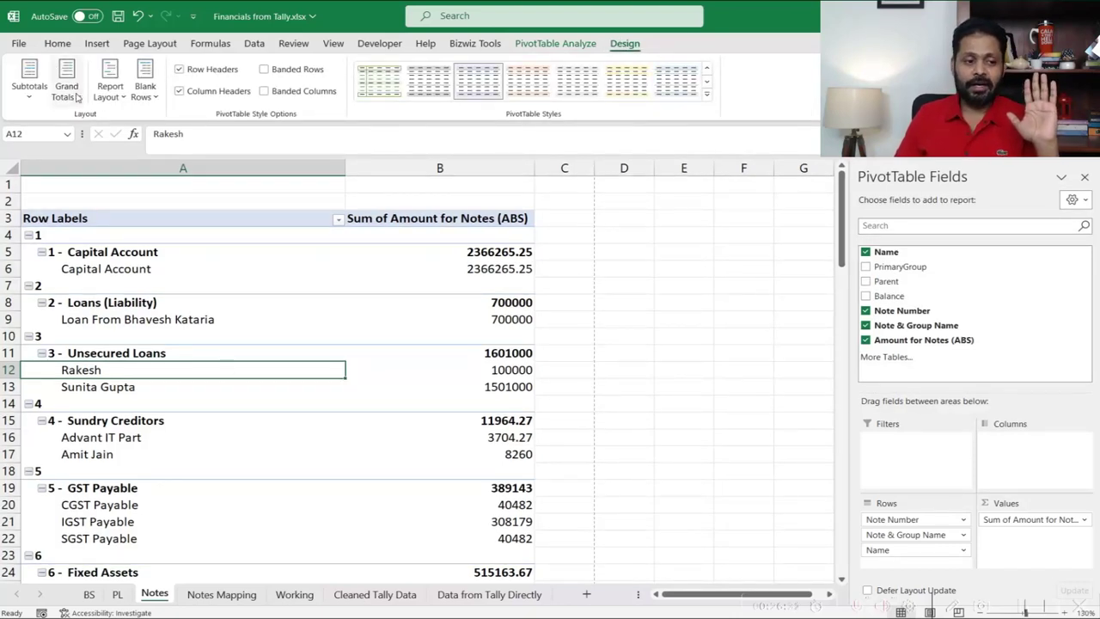
pyautogui.click(34, 100)
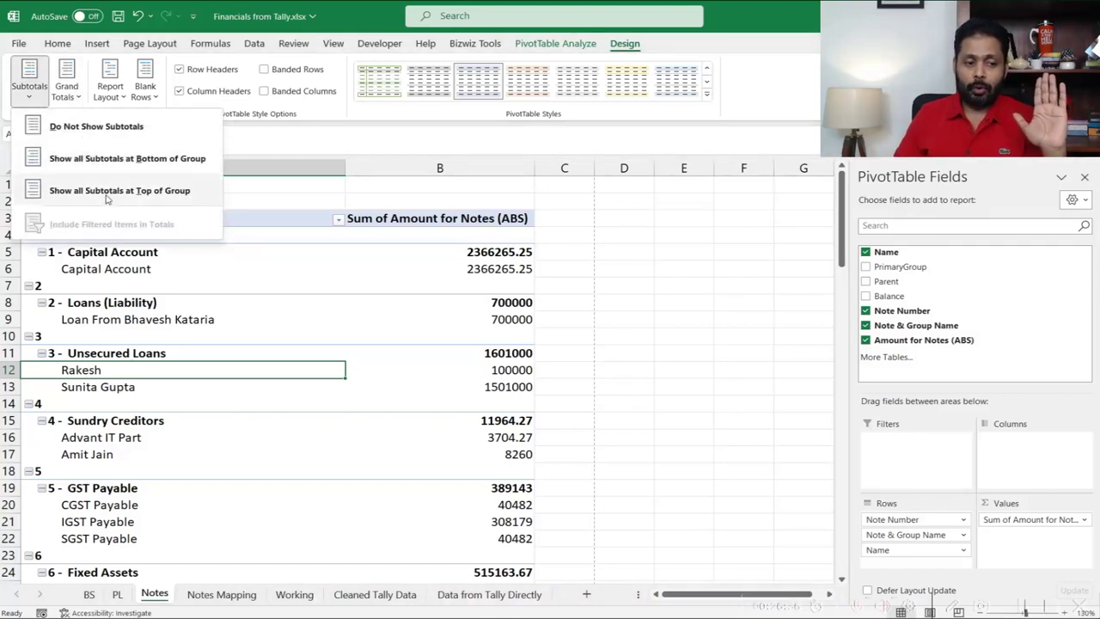
pyautogui.click(132, 159)
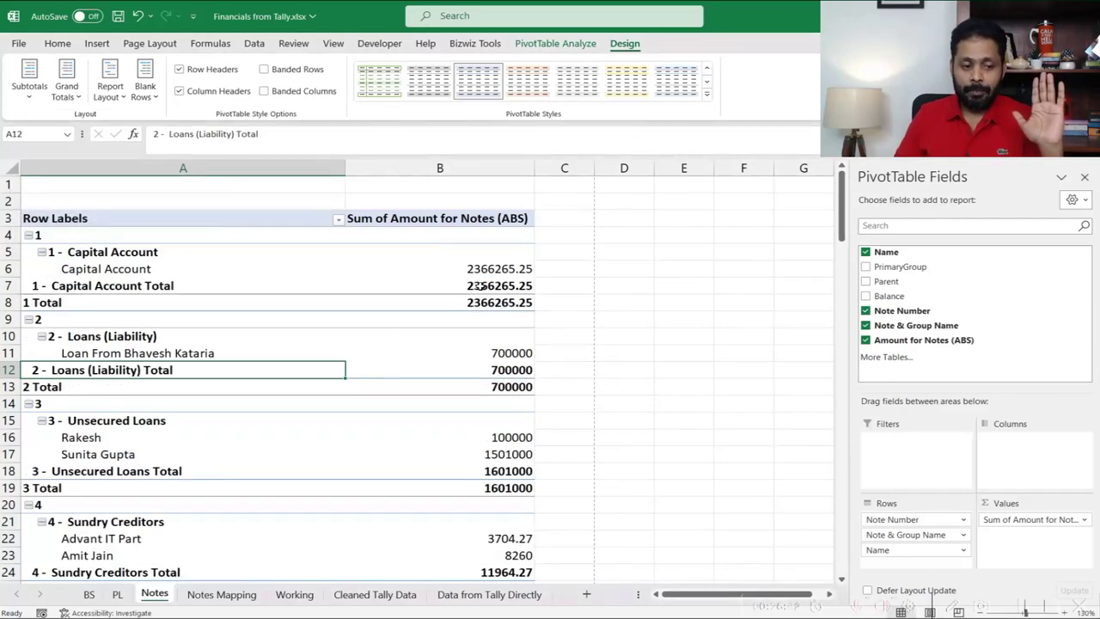
pyautogui.click(480, 288)
pyautogui.click(485, 301)
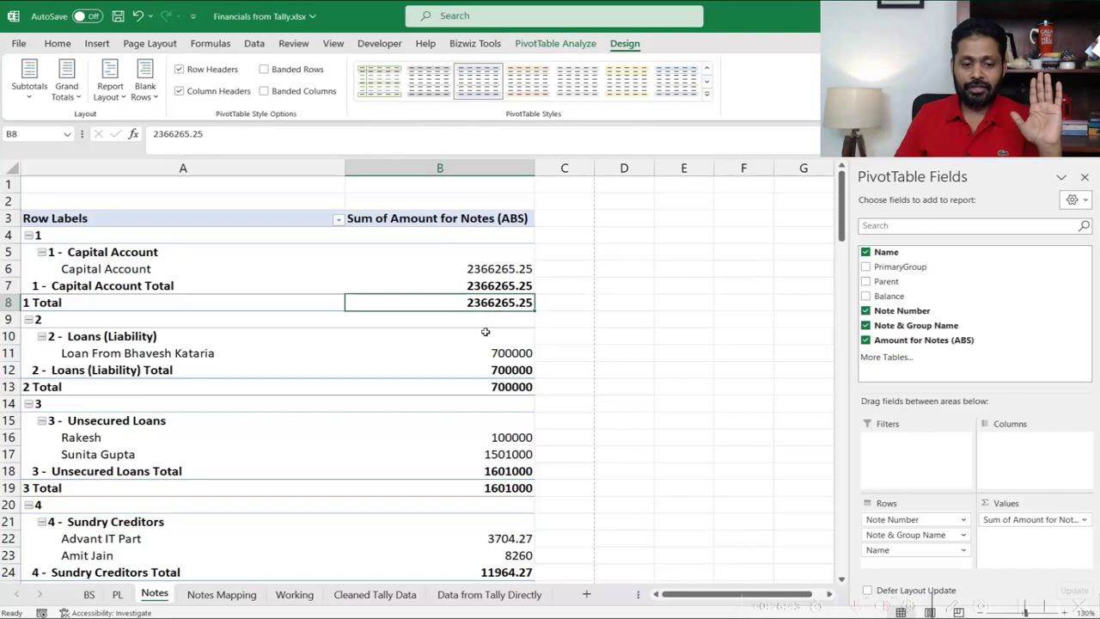
# Remove the Note Number total rows, keeping the group Total rows like 1 - Capital Account Total.
pyautogui.click(74, 304)
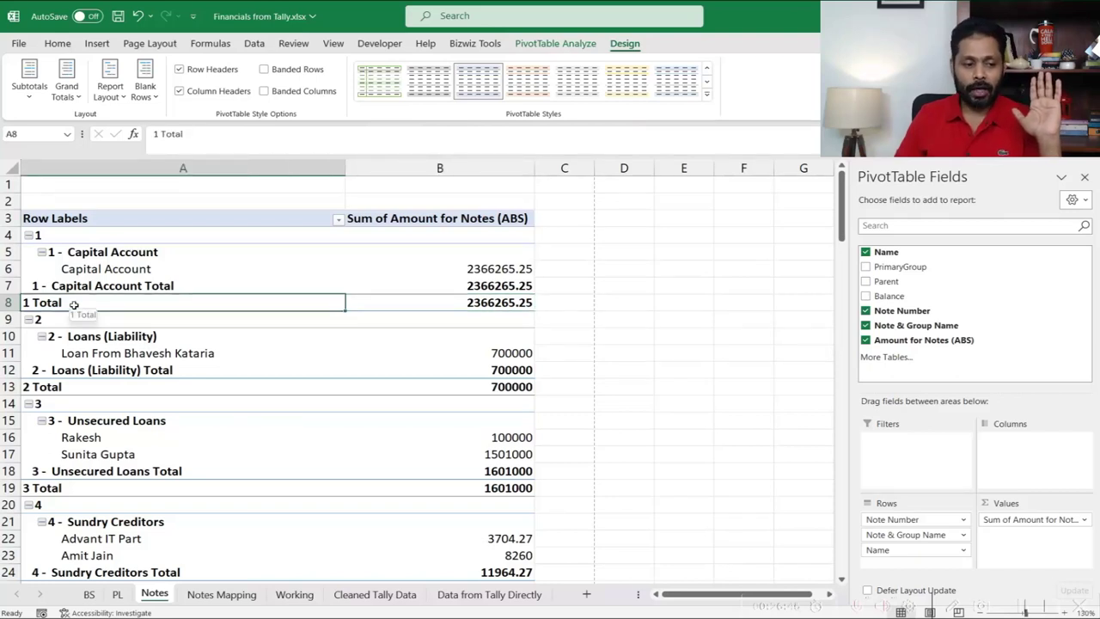
pyautogui.rightClick(73, 304)
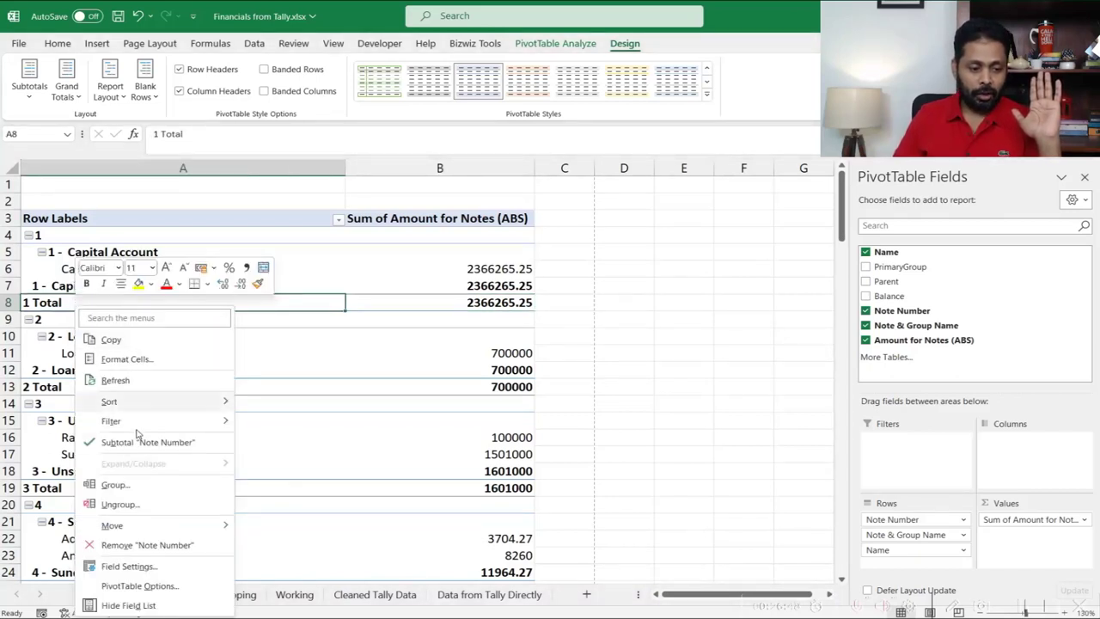
pyautogui.click(138, 443)
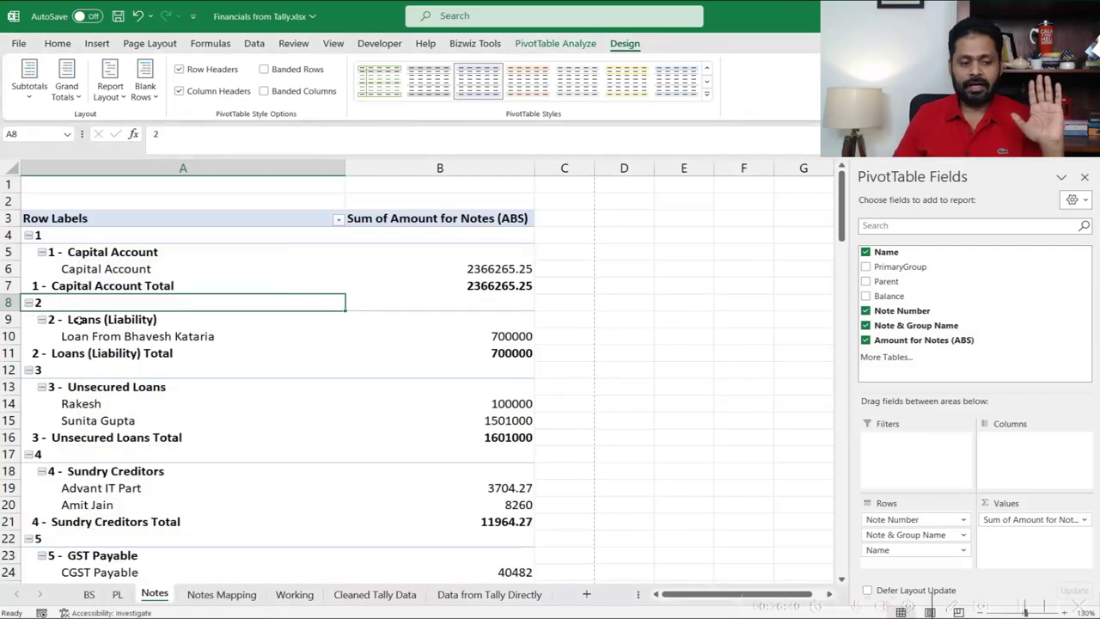
pyautogui.click(135, 285)
pyautogui.click(121, 355)
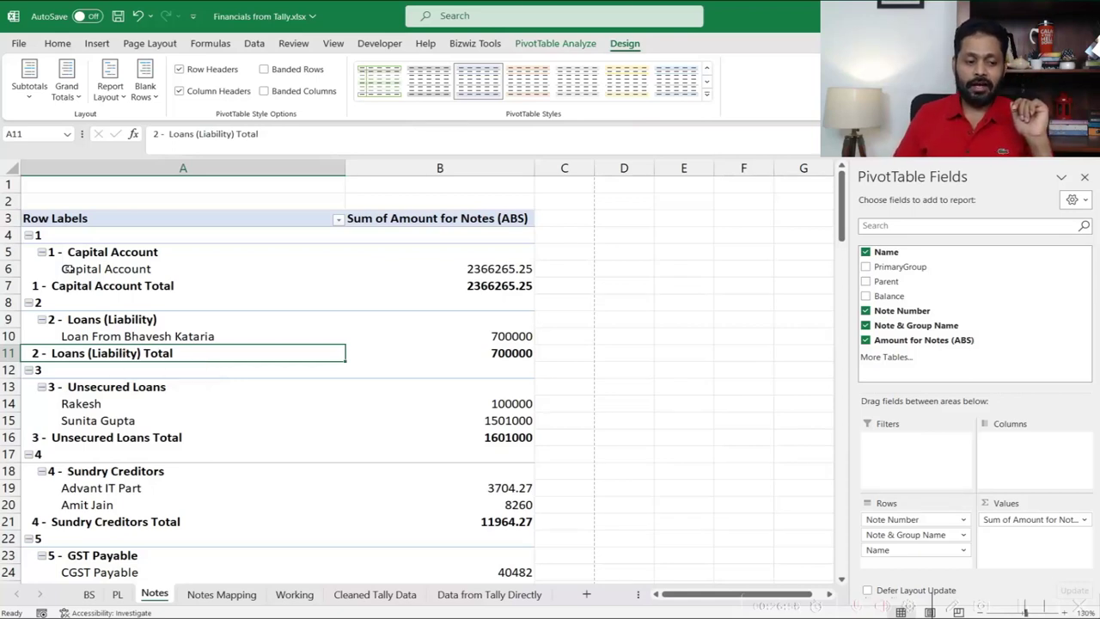
# Review the note-number and Note & Group Name label rows in the new layout.
pyautogui.click(71, 237)
pyautogui.keyDown('ctrl'); pyautogui.click(91, 306); pyautogui.keyUp('ctrl')
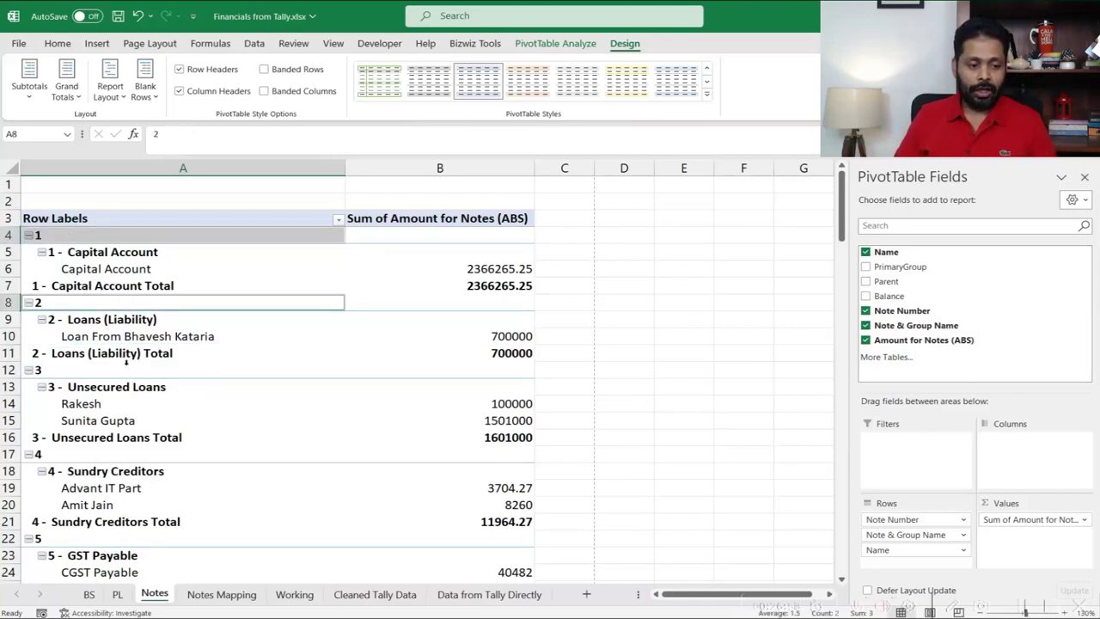
pyautogui.keyDown('ctrl'); pyautogui.click(101, 374); pyautogui.keyUp('ctrl')
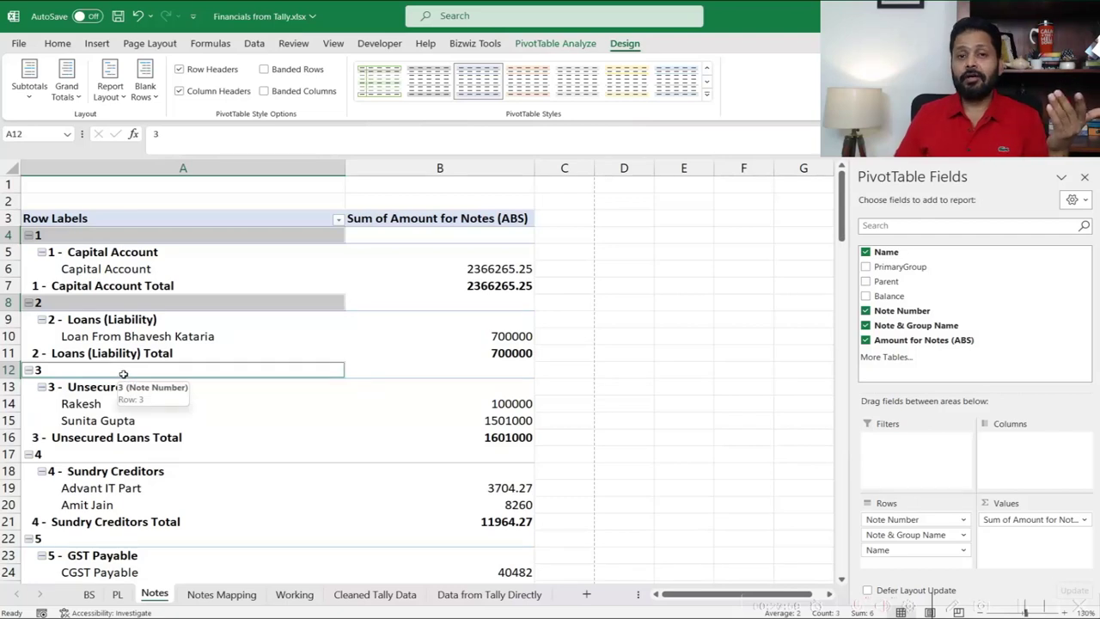
pyautogui.keyDown('ctrl'); pyautogui.click(292, 301); pyautogui.keyUp('ctrl')
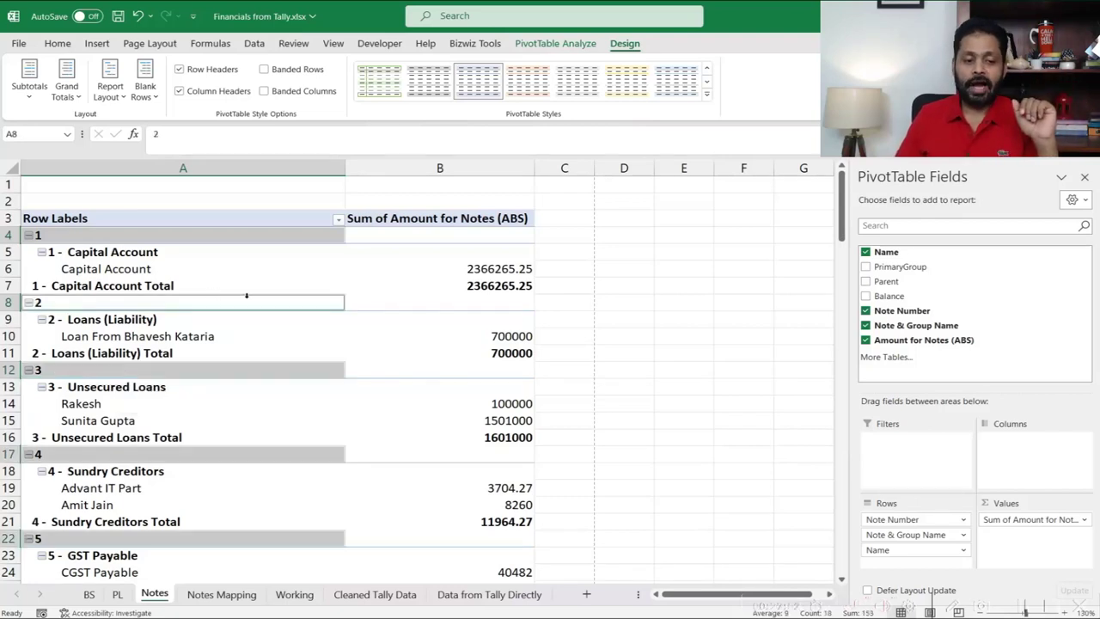
pyautogui.click(602, 285)
pyautogui.click(223, 278)
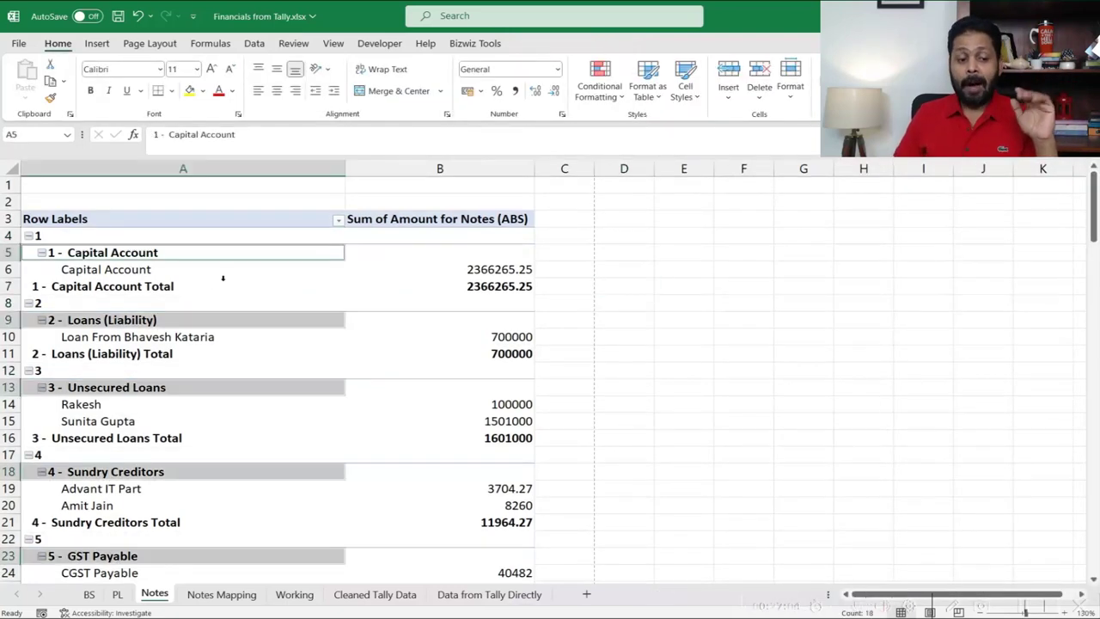
pyautogui.click(129, 238)
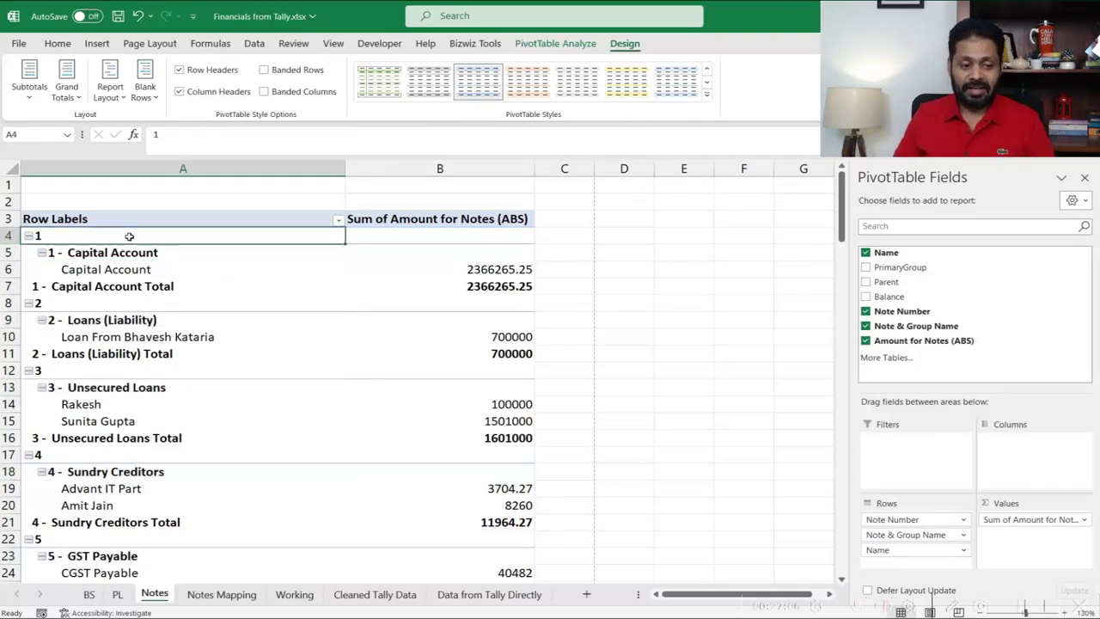
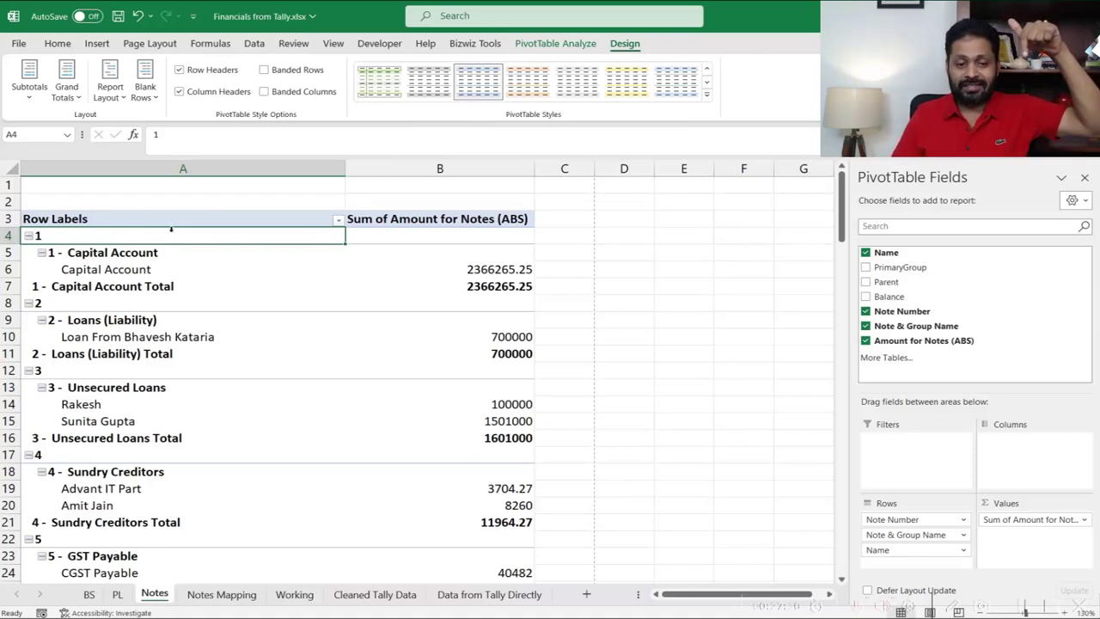
# Turn the font of the bare note-number label rows white so they disappear.
pyautogui.click(171, 227)
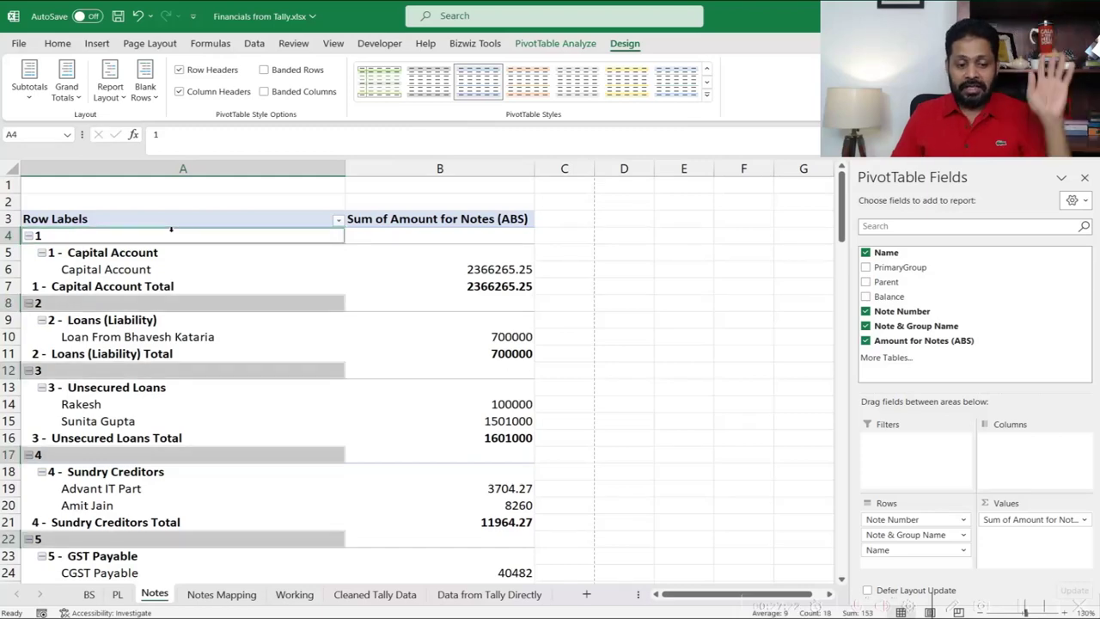
pyautogui.scroll(-4, 192, 388)
pyautogui.scroll(-1, 197, 381)
pyautogui.scroll(5, 198, 403)
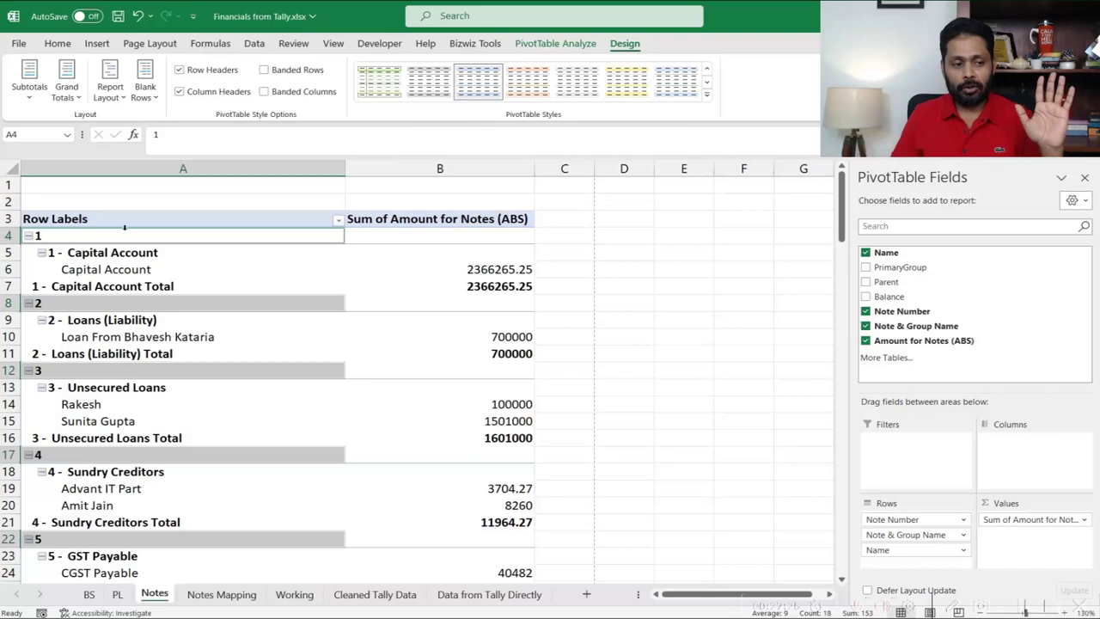
pyautogui.click(58, 43)
pyautogui.click(231, 96)
pyautogui.click(218, 146)
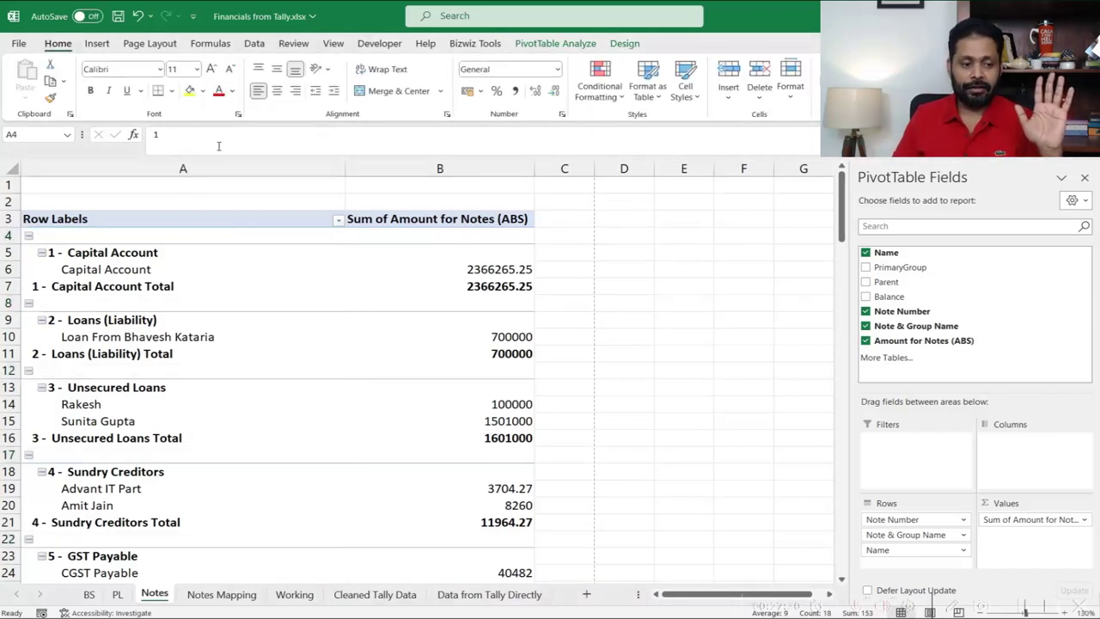
# Check the hidden A4 label, the Capital Account header and the Total rows.
pyautogui.click(277, 256)
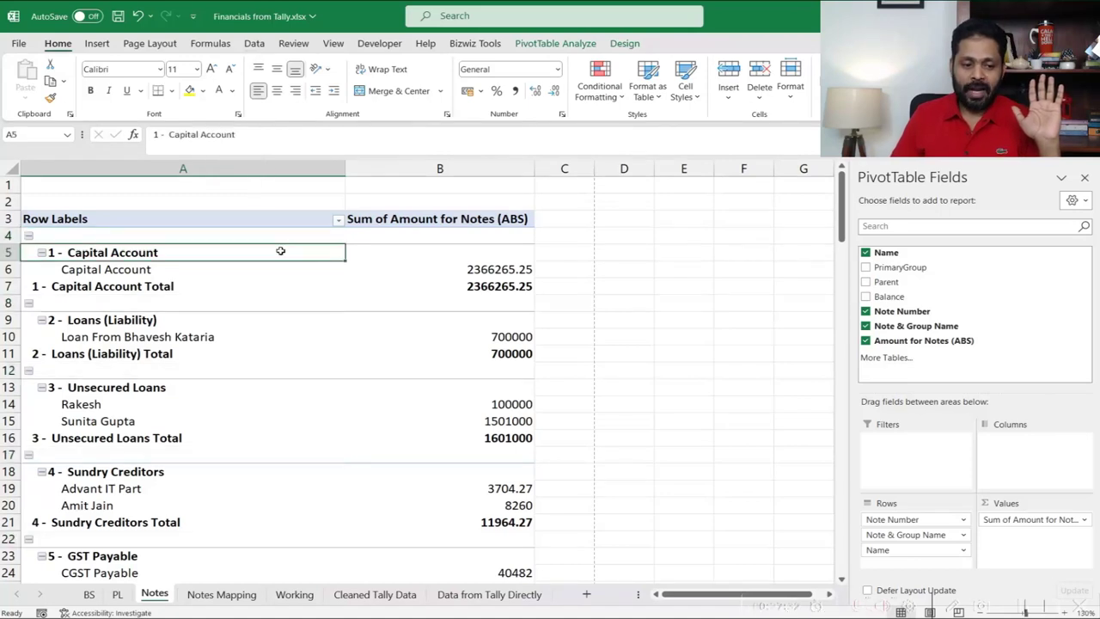
pyautogui.click(278, 239)
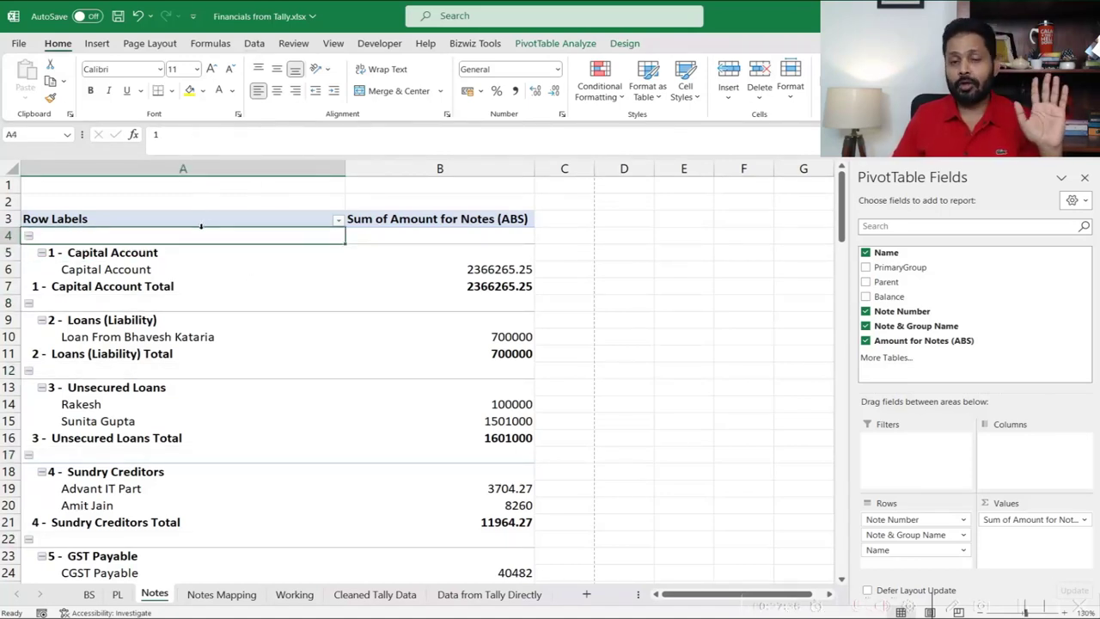
pyautogui.click(572, 287)
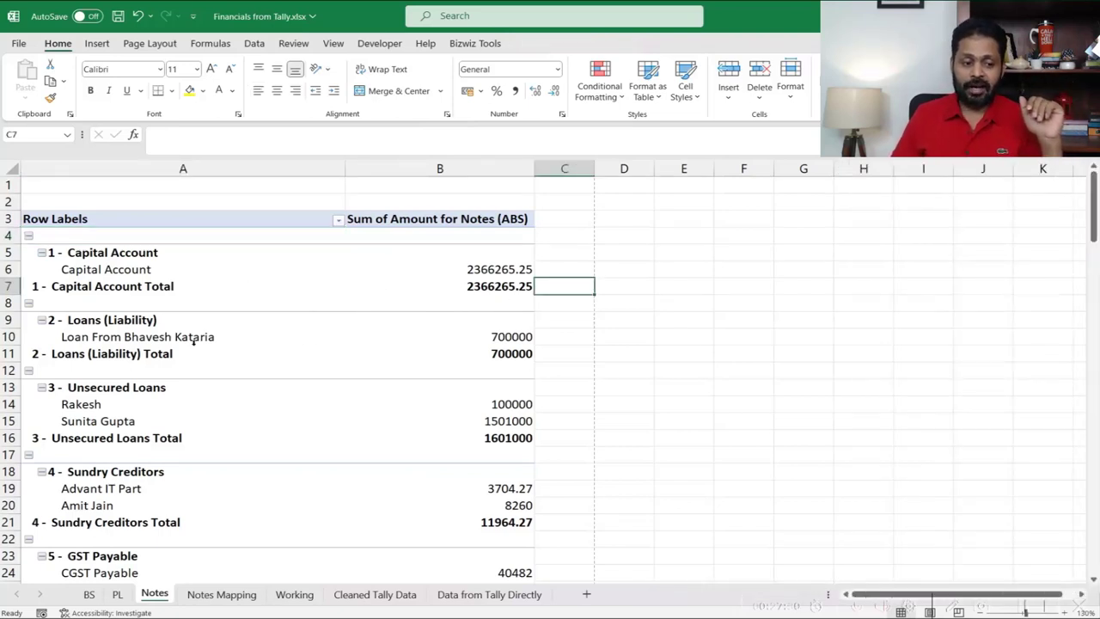
pyautogui.click(77, 284)
pyautogui.click(119, 356)
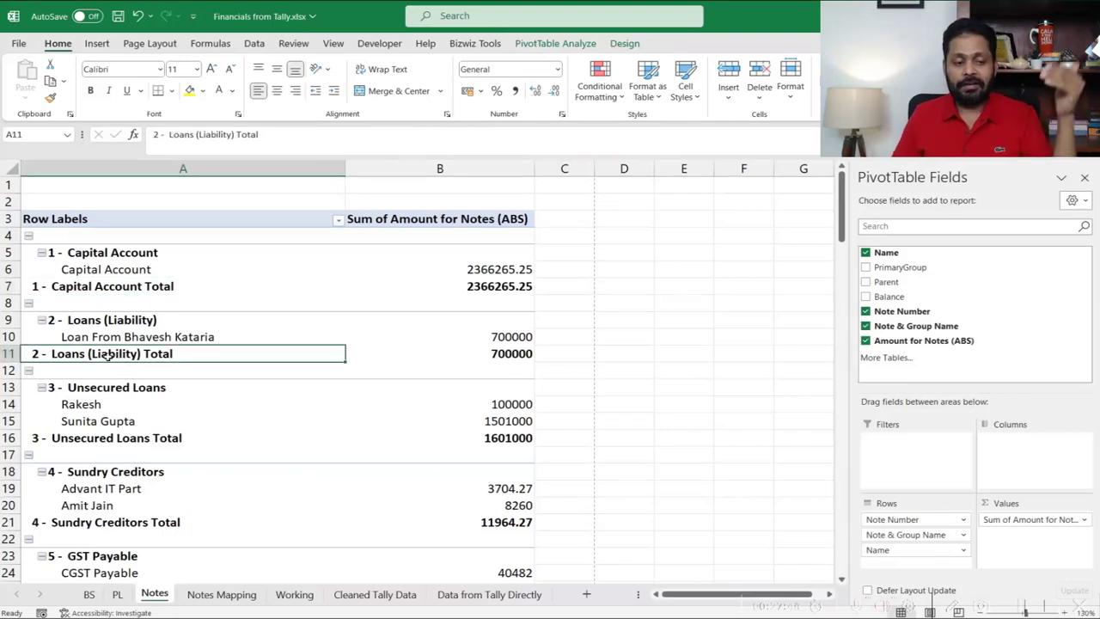
pyautogui.click(94, 288)
pyautogui.click(128, 251)
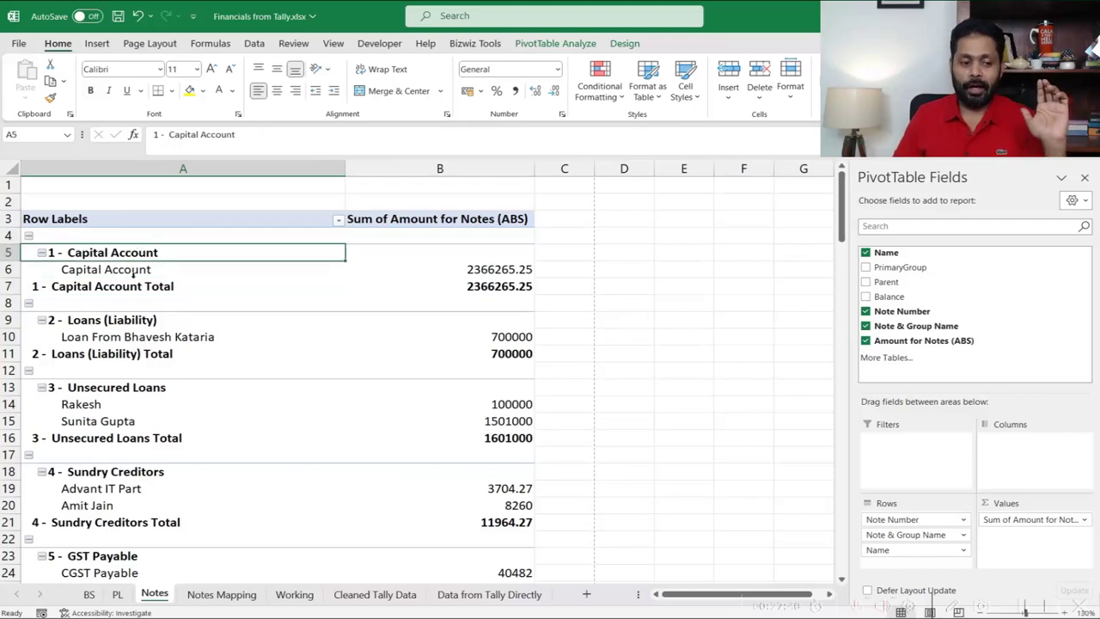
pyautogui.click(133, 286)
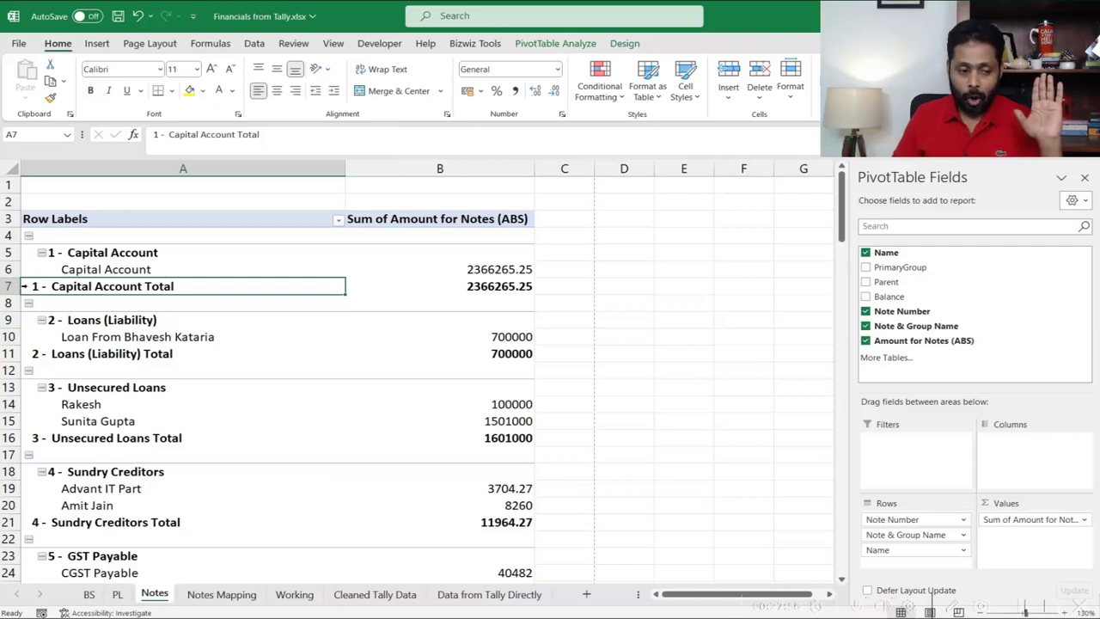
# Shade all the pivot subtotal rows light grey.
pyautogui.click(25, 286)
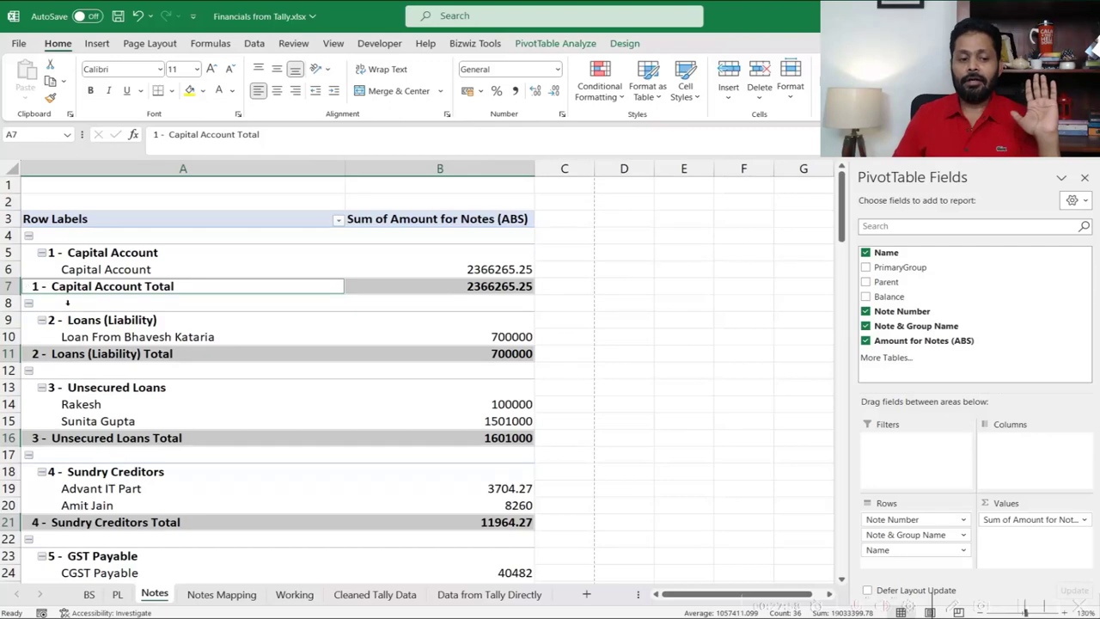
pyautogui.scroll(-5, 251, 385)
pyautogui.scroll(-3, 251, 386)
pyautogui.scroll(8, 254, 393)
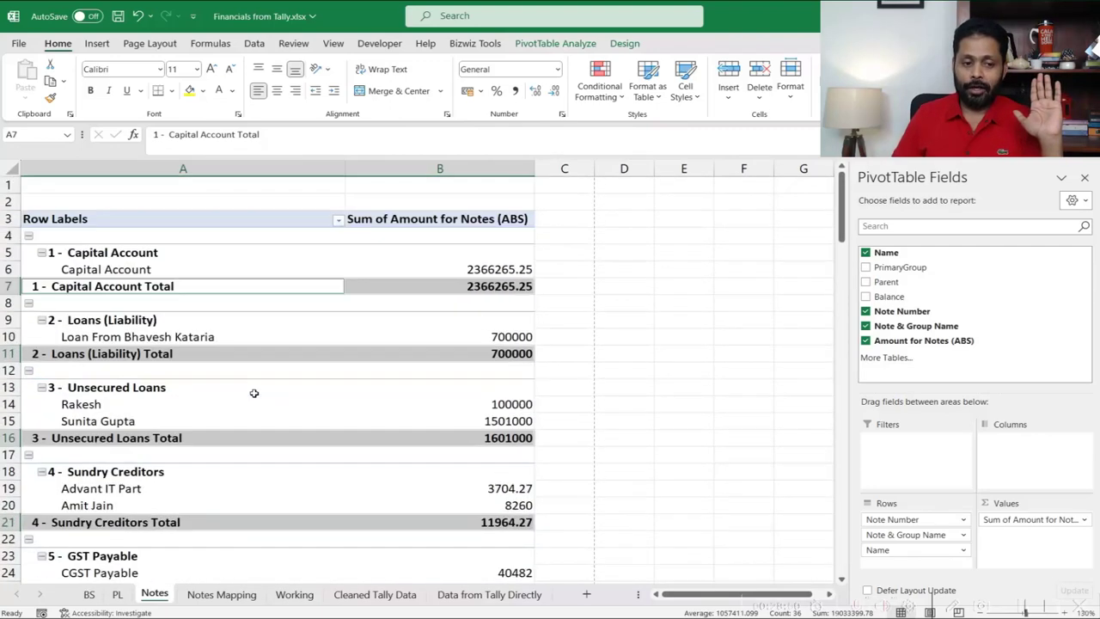
pyautogui.click(203, 91)
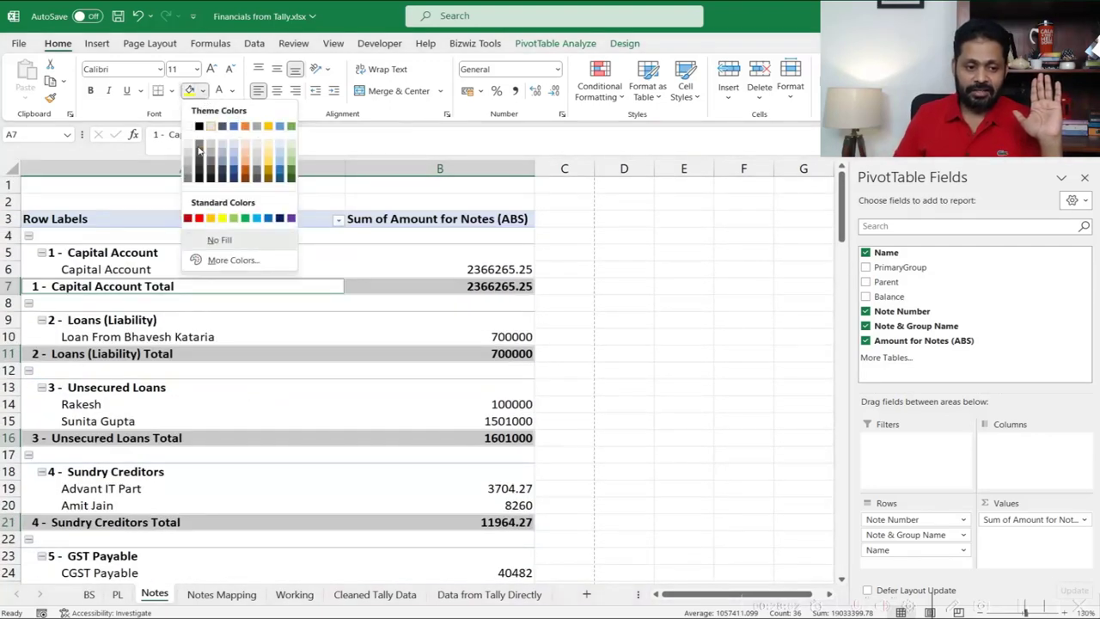
pyautogui.click(190, 154)
pyautogui.click(425, 371)
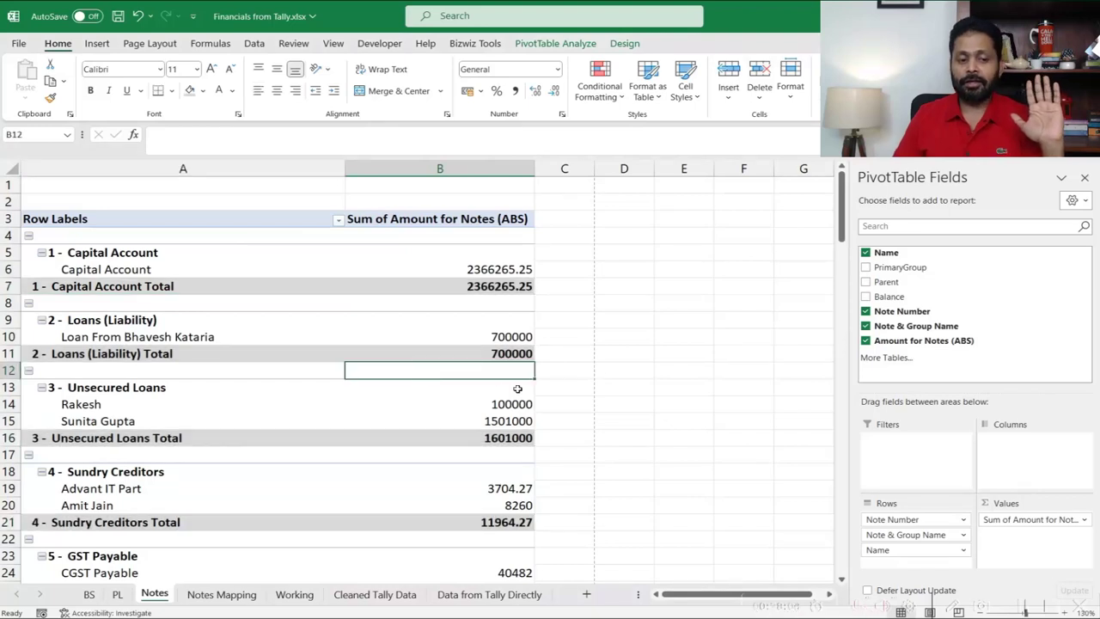
# Format amounts column B with Comma Style and no decimal places.
pyautogui.click(440, 168)
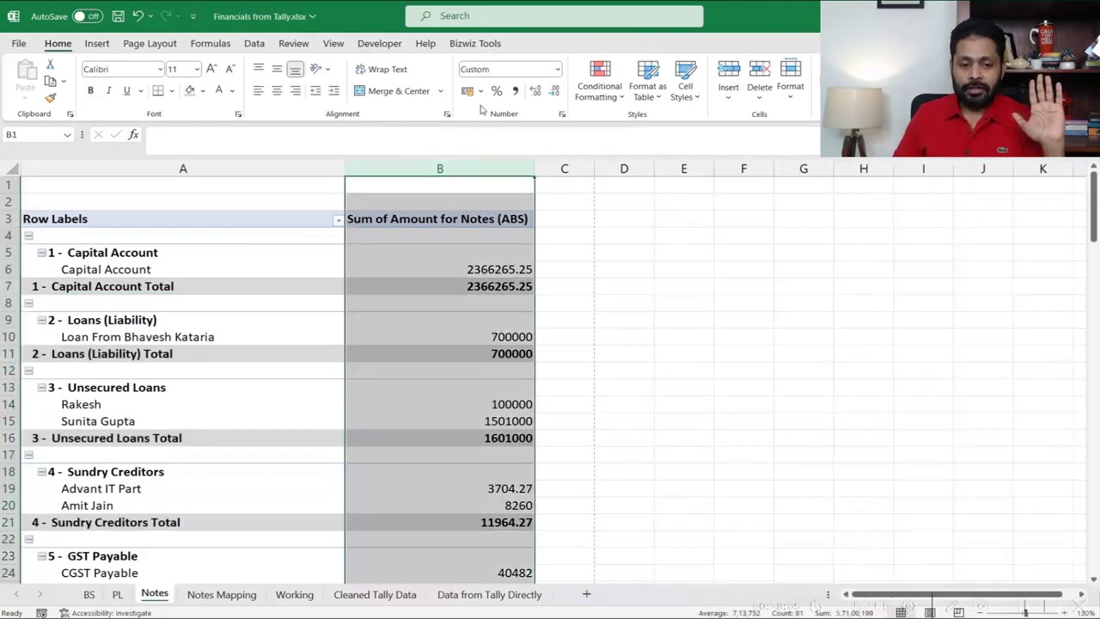
pyautogui.click(514, 92)
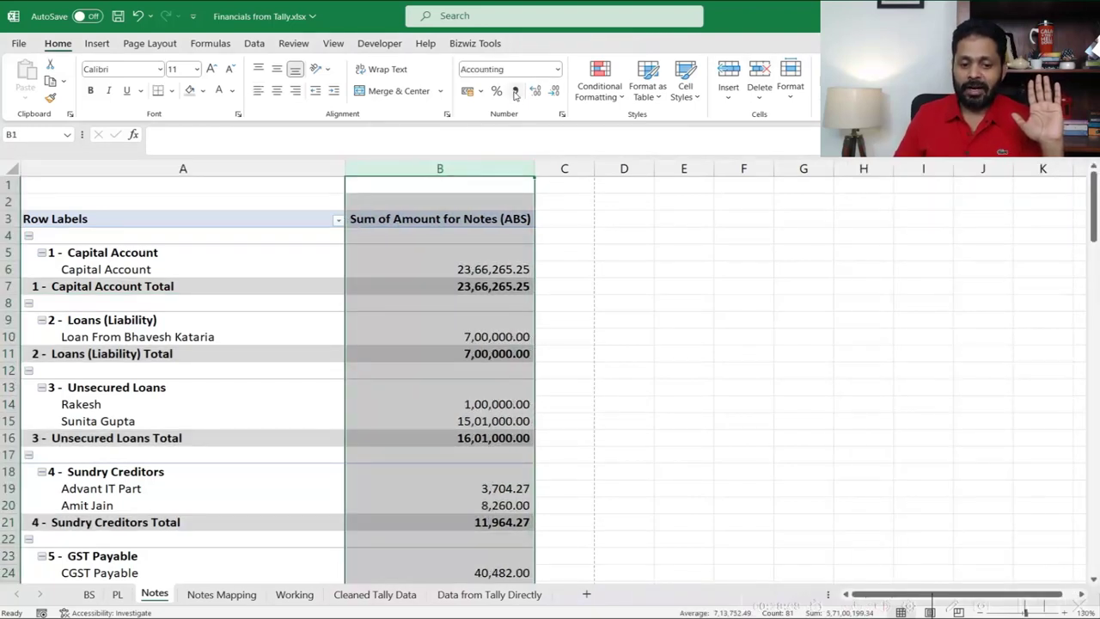
pyautogui.click(555, 95)
pyautogui.click(555, 95)
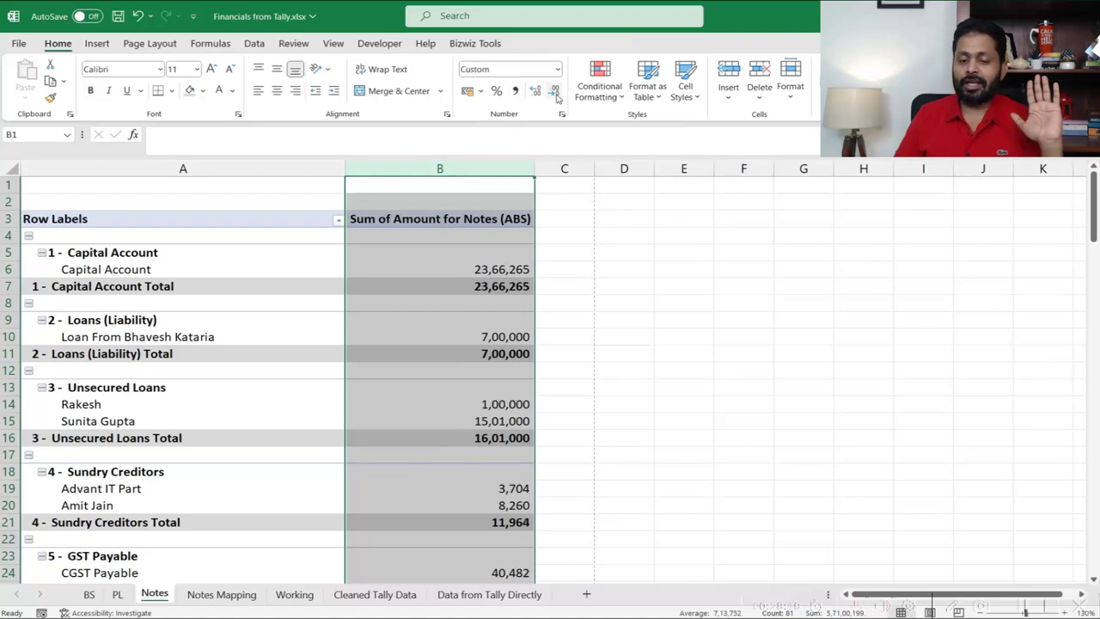
pyautogui.click(505, 269)
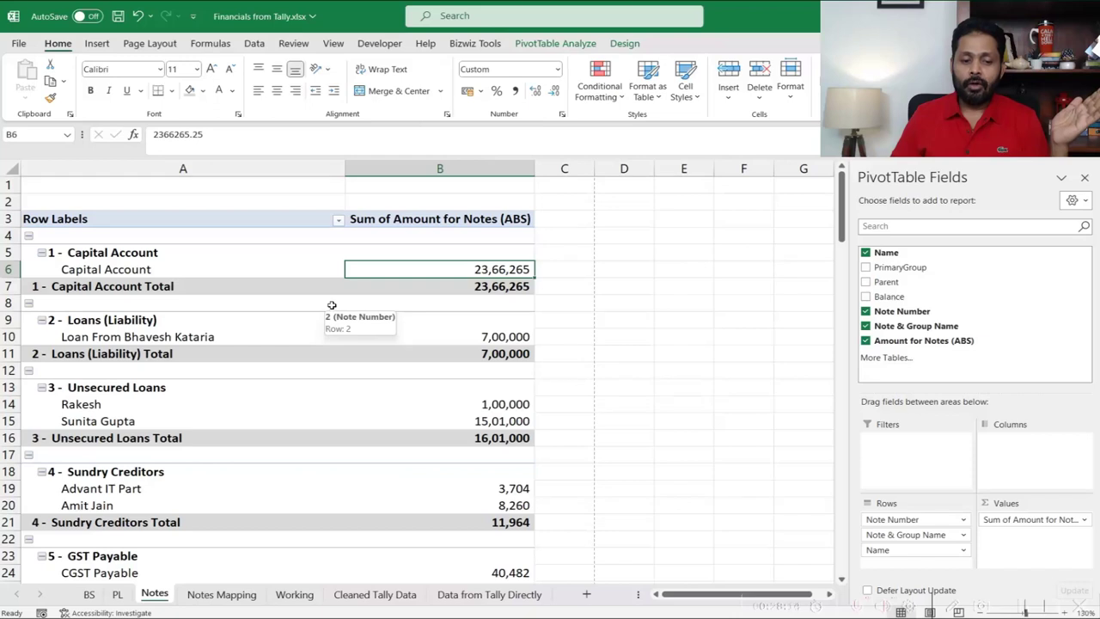
pyautogui.click(327, 240)
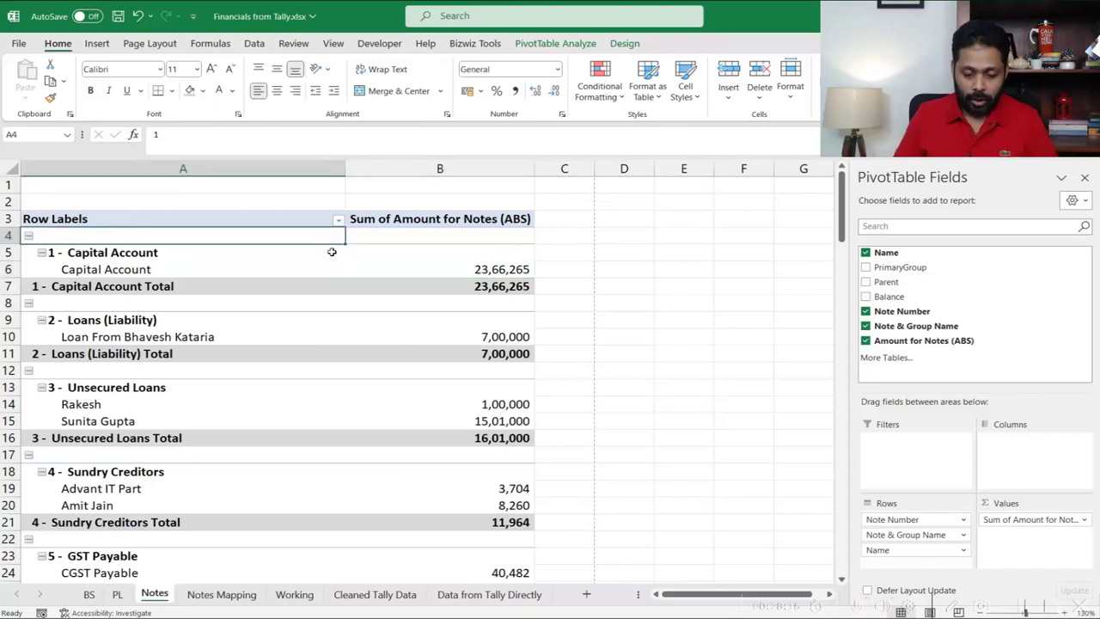
# Preview the Notes printout, then apply the first Light PivotTable style.
pyautogui.hotkey('ctrl', 'p')
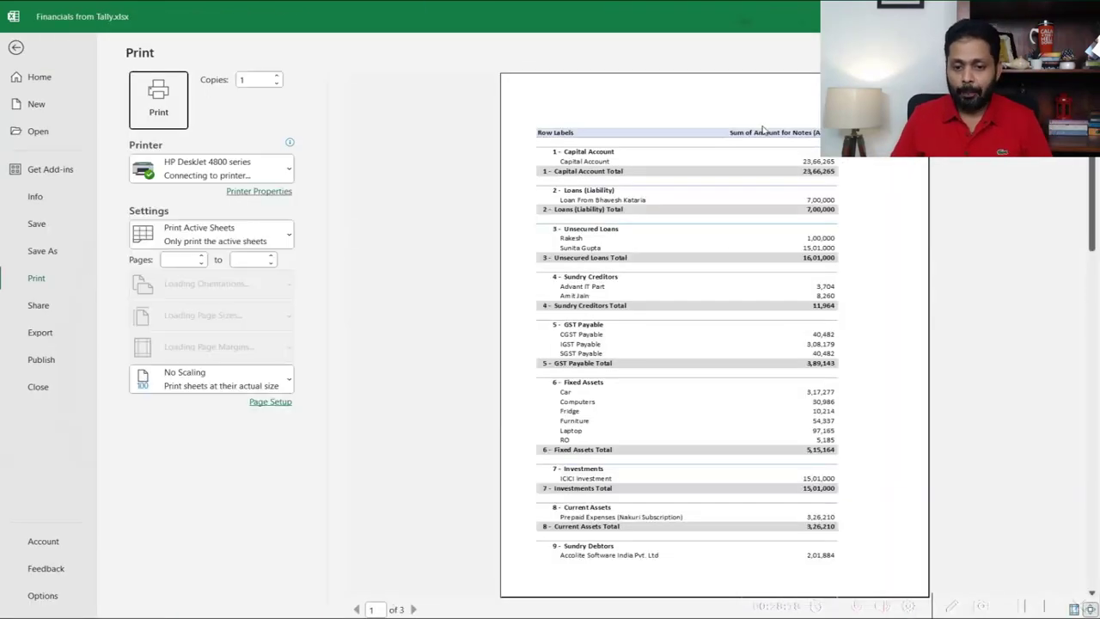
pyautogui.press('Escape')
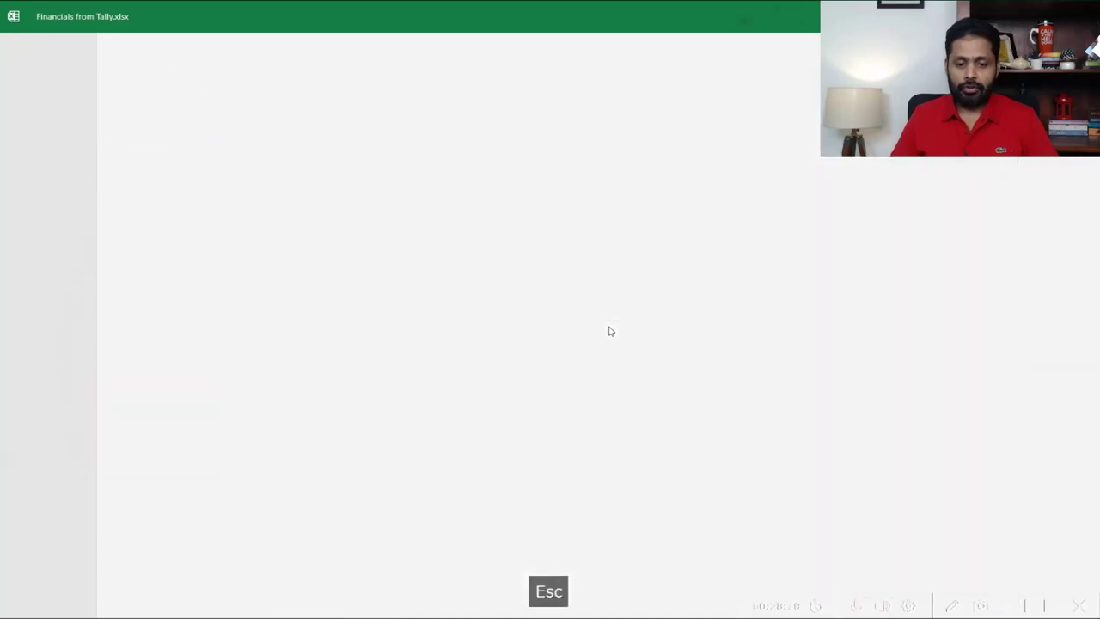
pyautogui.moveTo(438, 270)
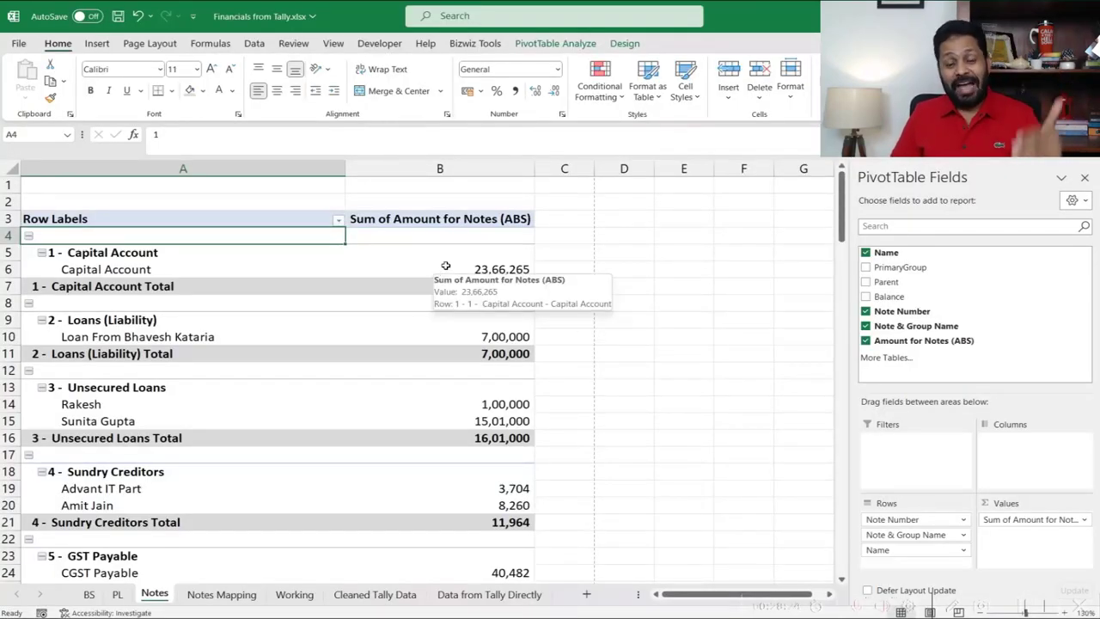
pyautogui.moveTo(414, 246)
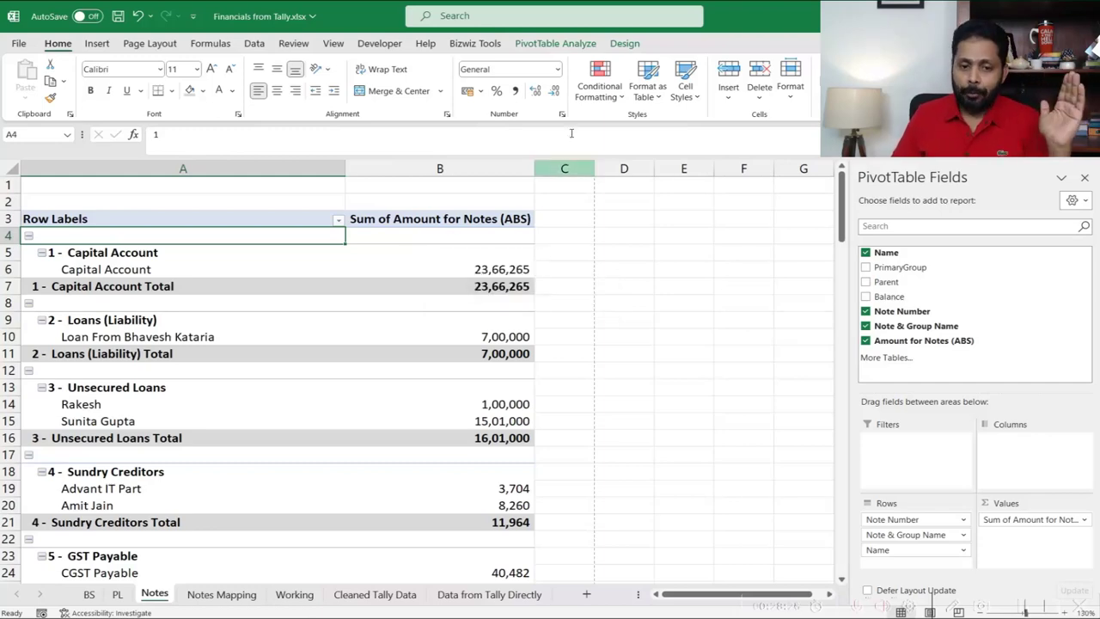
pyautogui.click(616, 43)
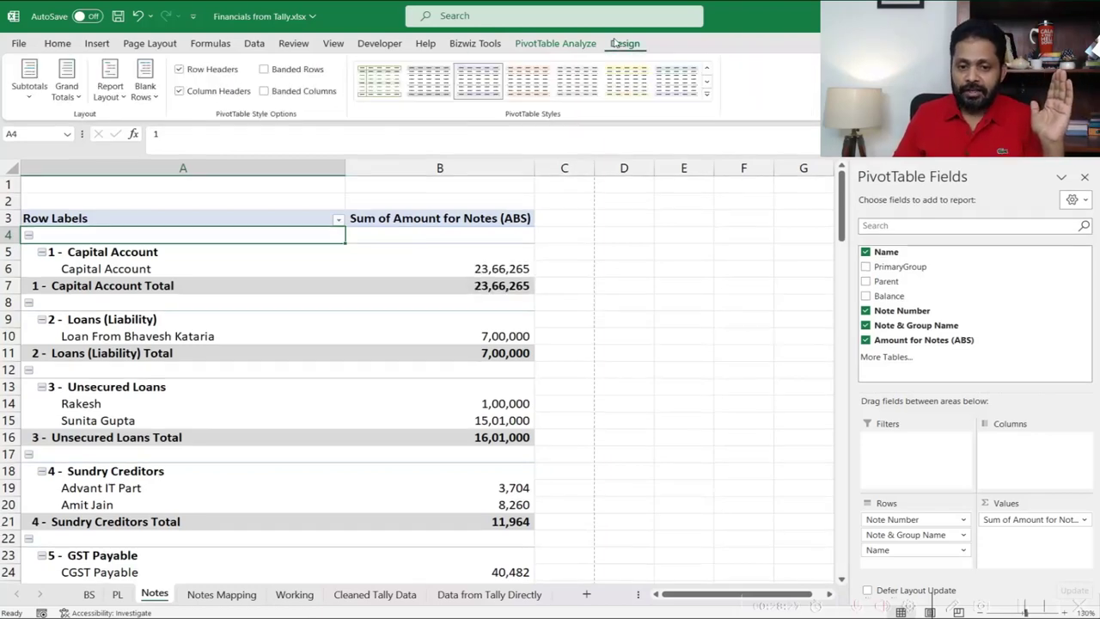
pyautogui.click(708, 99)
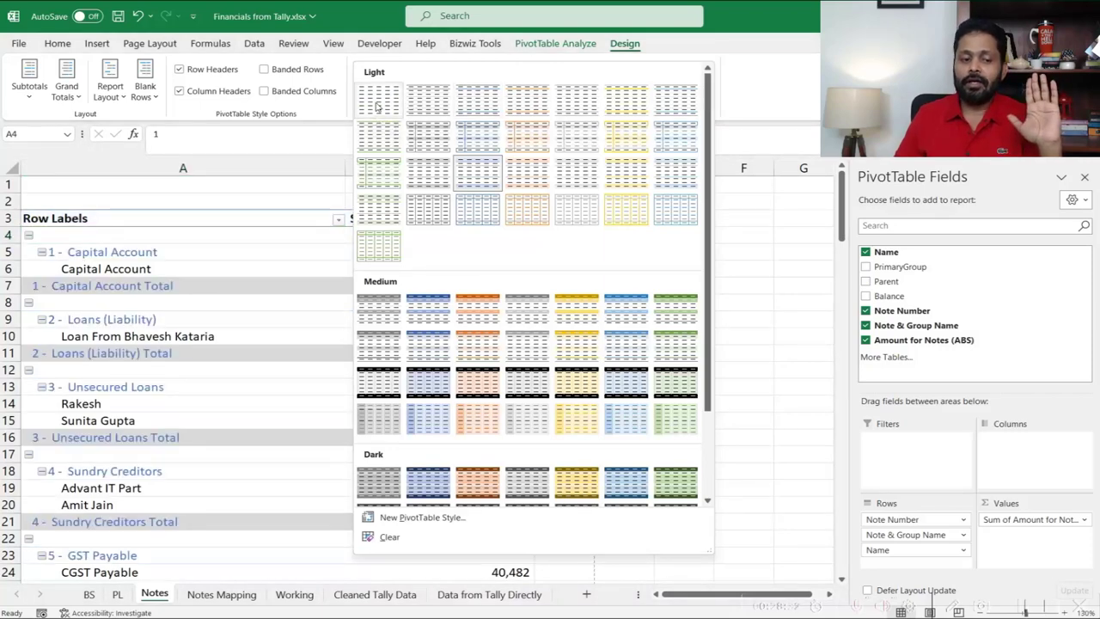
pyautogui.click(376, 106)
# Check the restyled pivot in print preview again.
pyautogui.click(338, 247)
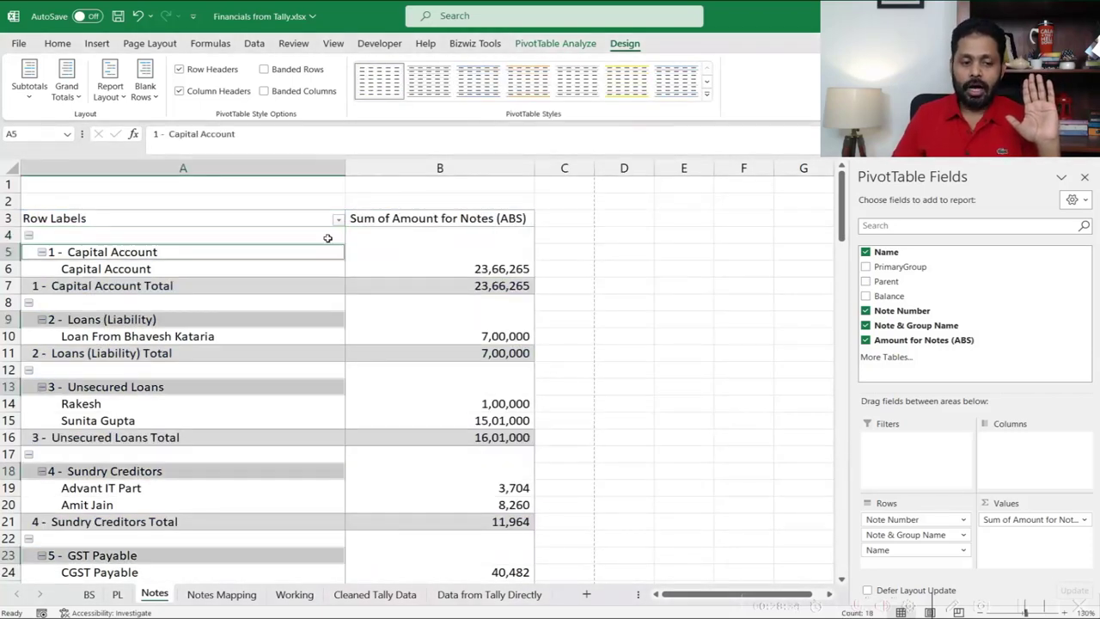
pyautogui.click(330, 237)
pyautogui.hotkey('ctrl', 'p')
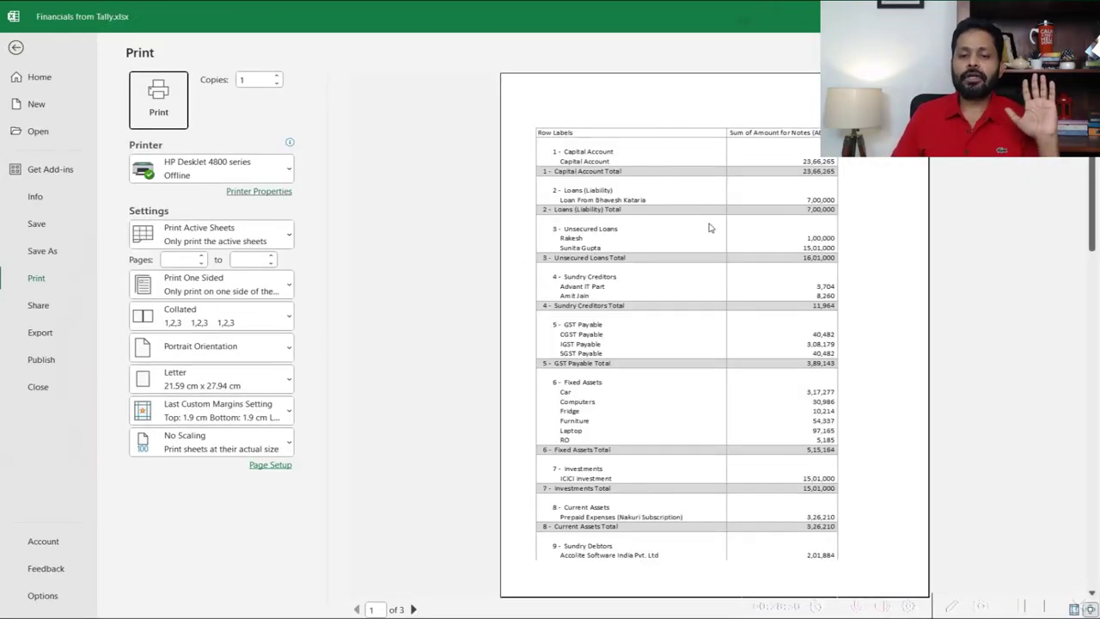
pyautogui.press('Escape')
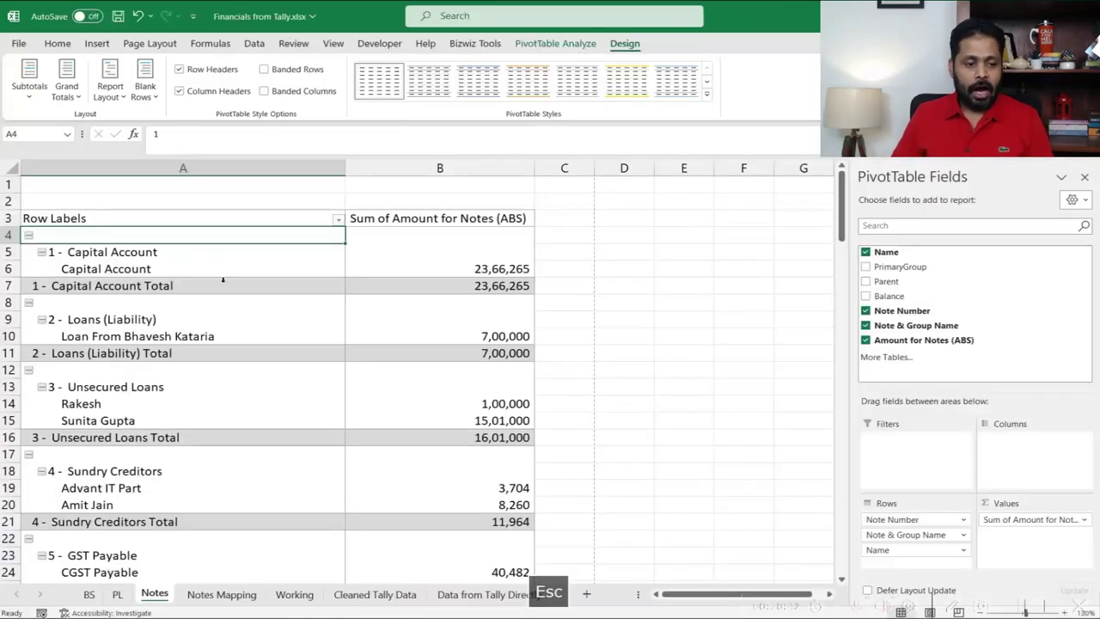
pyautogui.click(54, 252)
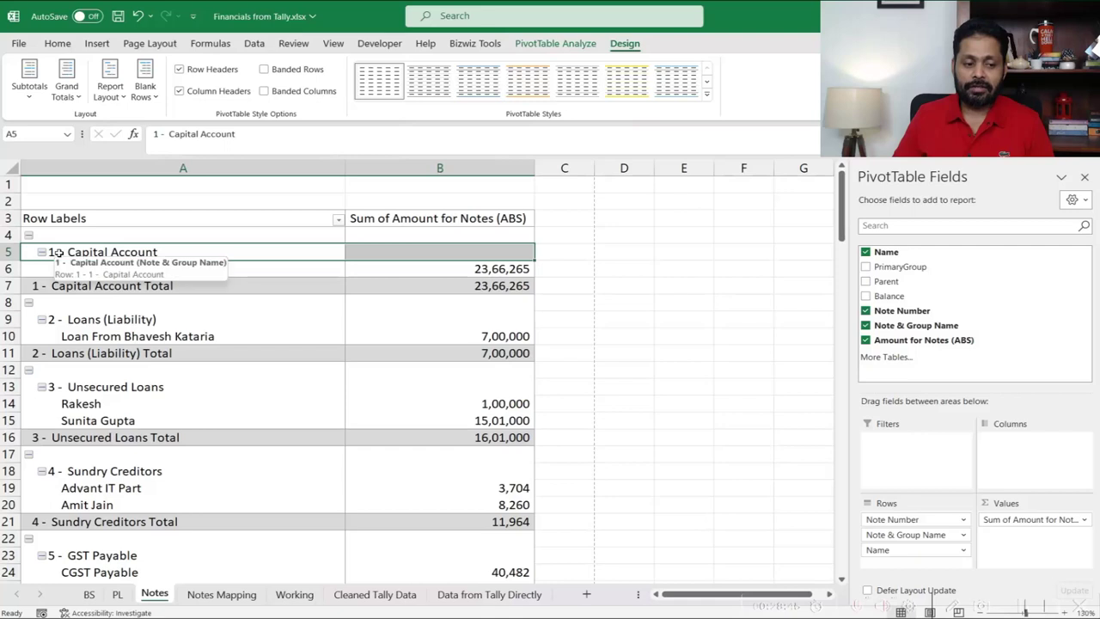
# Make the note group headings bold with a light shaded fill.
pyautogui.press('Up')
pyautogui.press('Up')
pyautogui.click(174, 252)
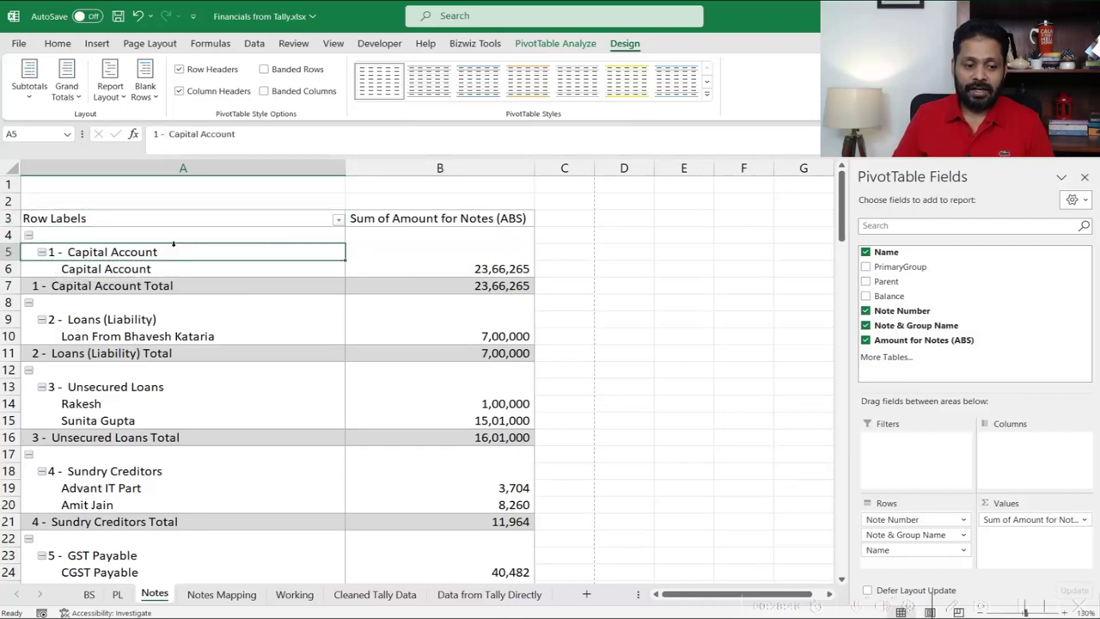
pyautogui.click(173, 245)
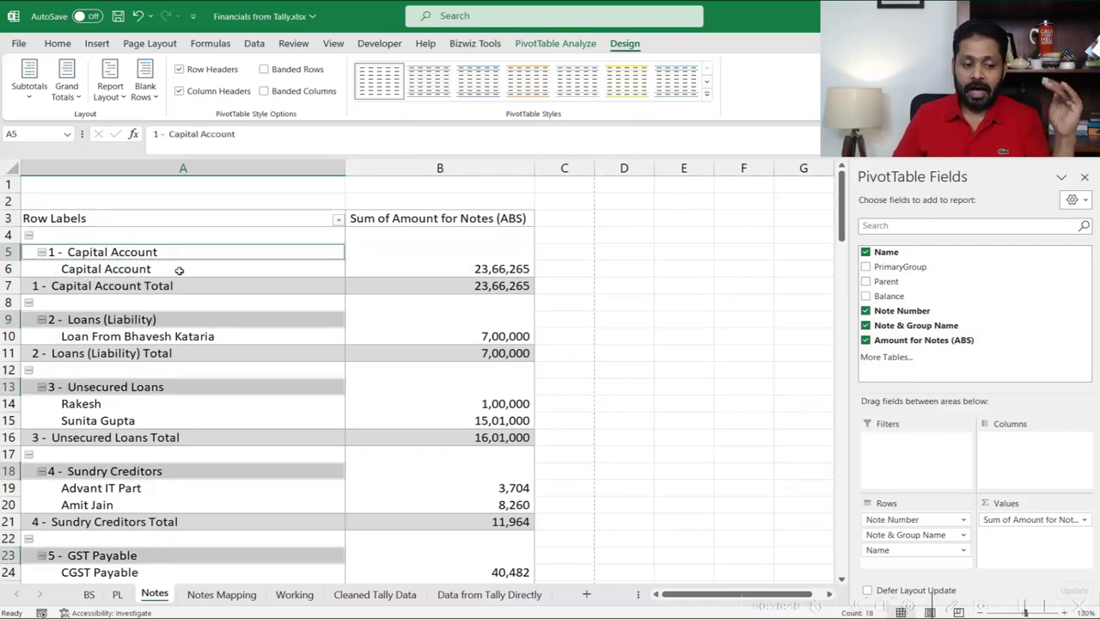
pyautogui.click(60, 43)
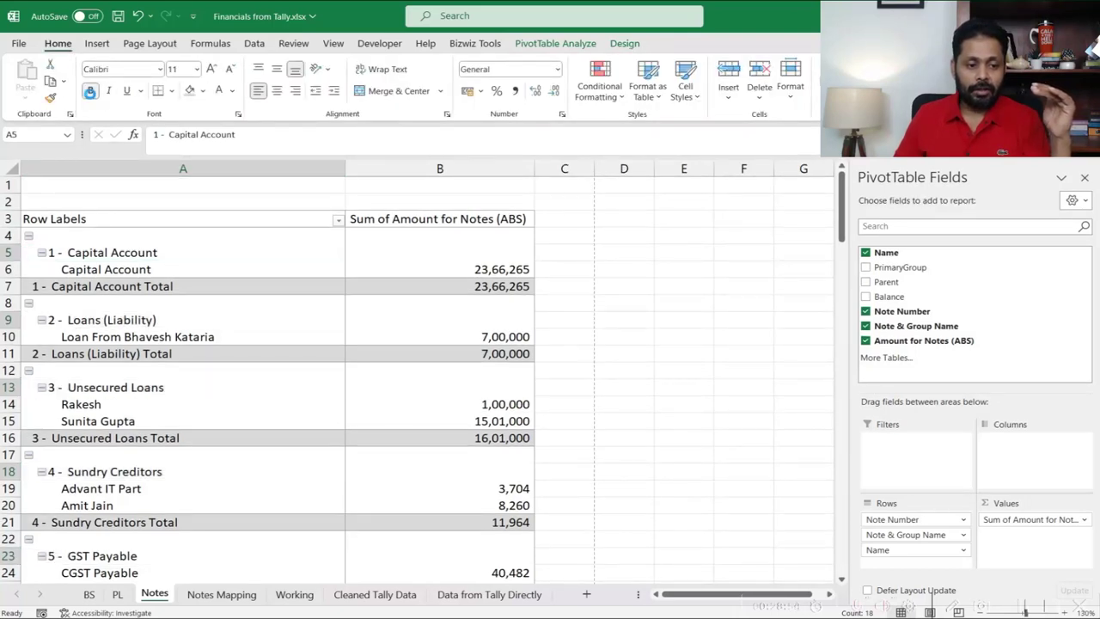
pyautogui.click(91, 91)
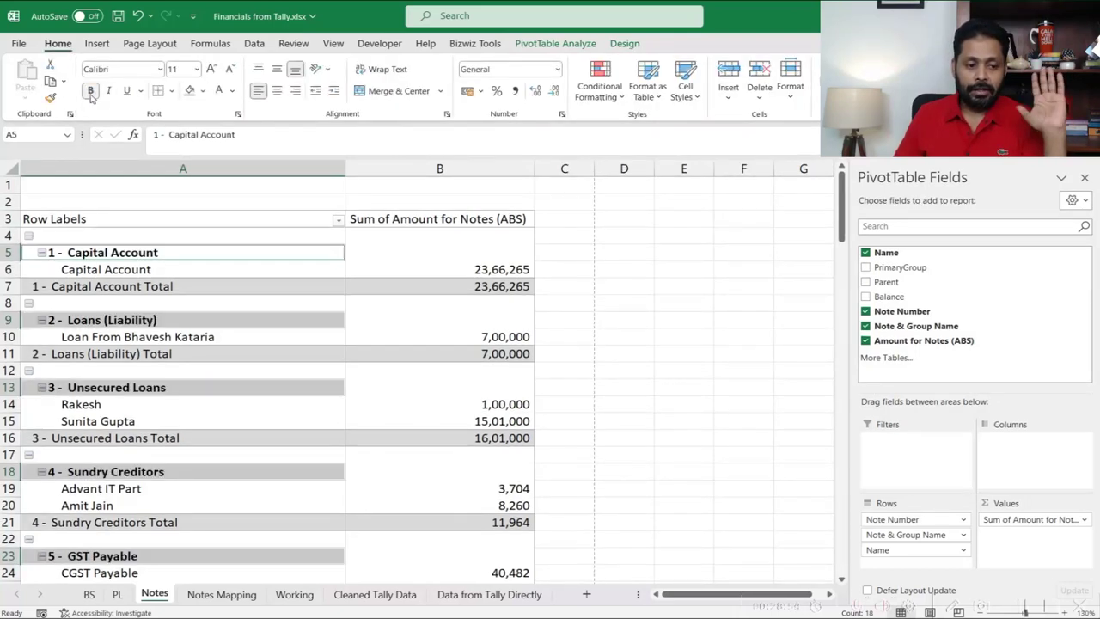
pyautogui.click(204, 91)
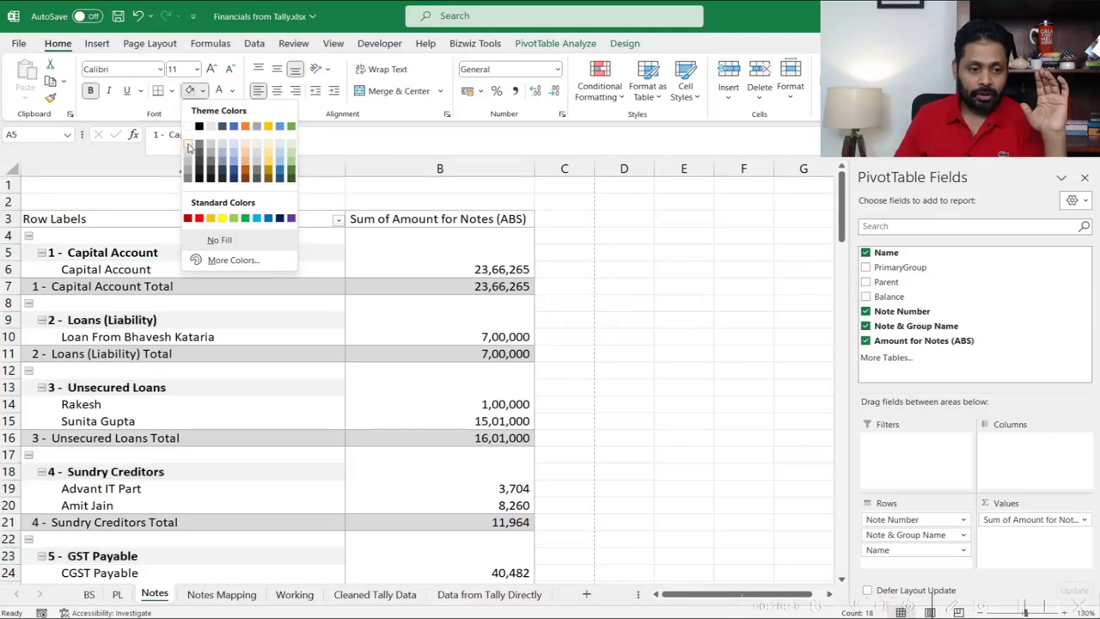
pyautogui.click(189, 144)
# Bold all the pivot Total rows and refresh the pivot table.
pyautogui.click(555, 344)
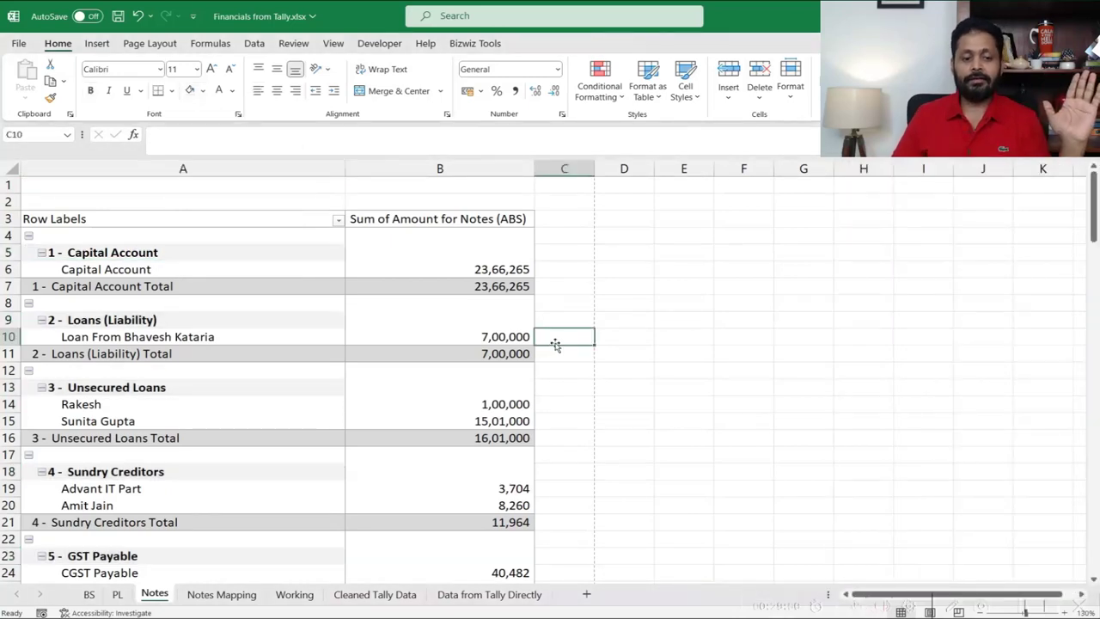
pyautogui.click(23, 286)
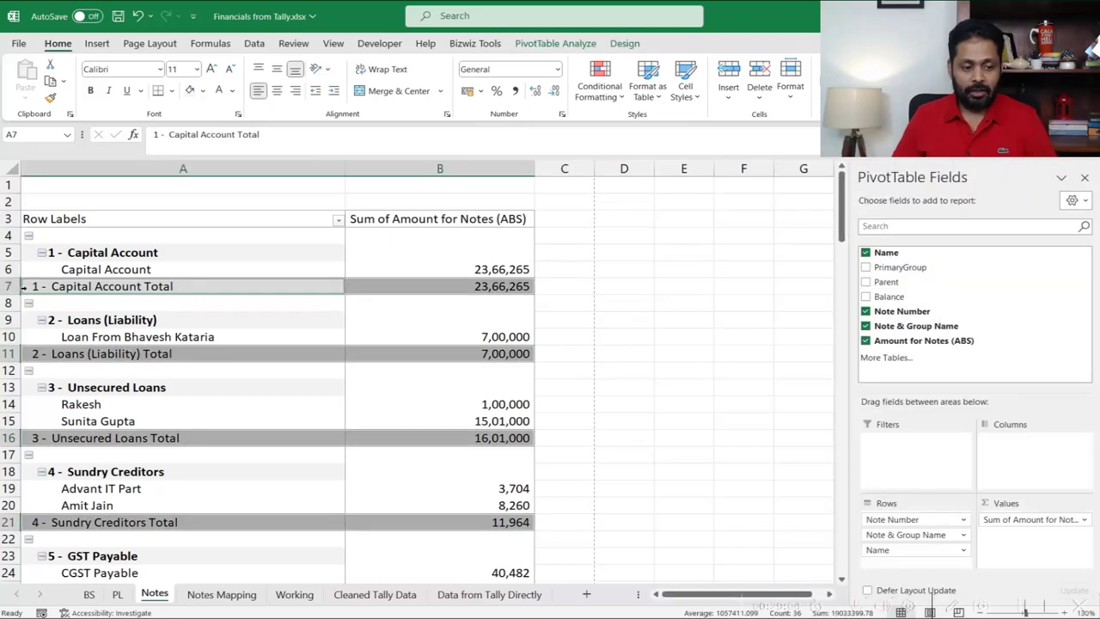
pyautogui.hotkey('ctrl', 'b')
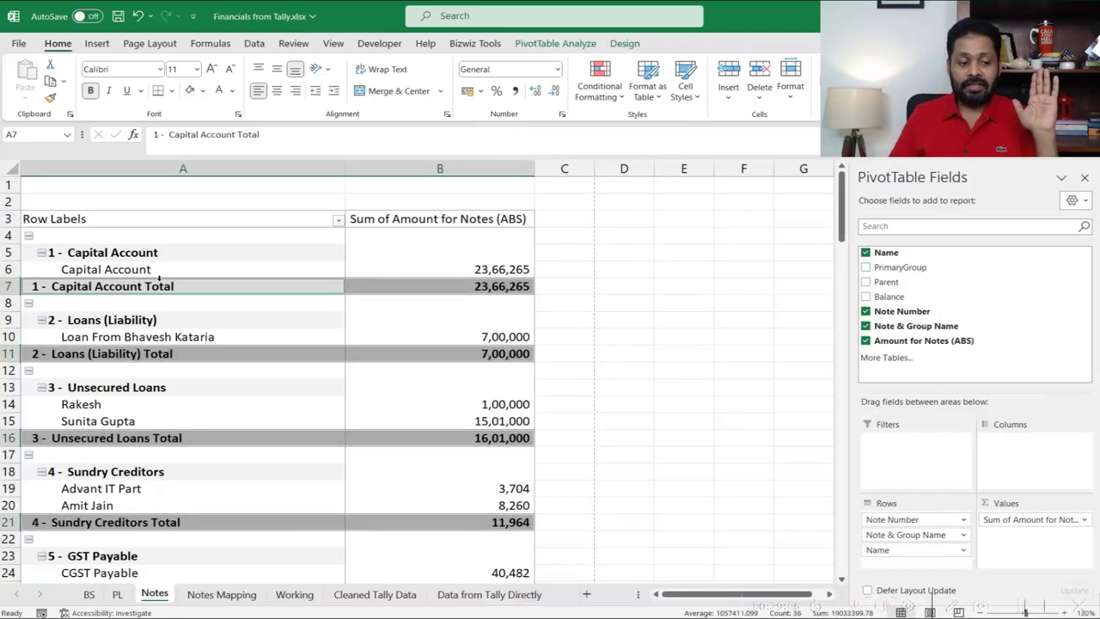
pyautogui.click(401, 283)
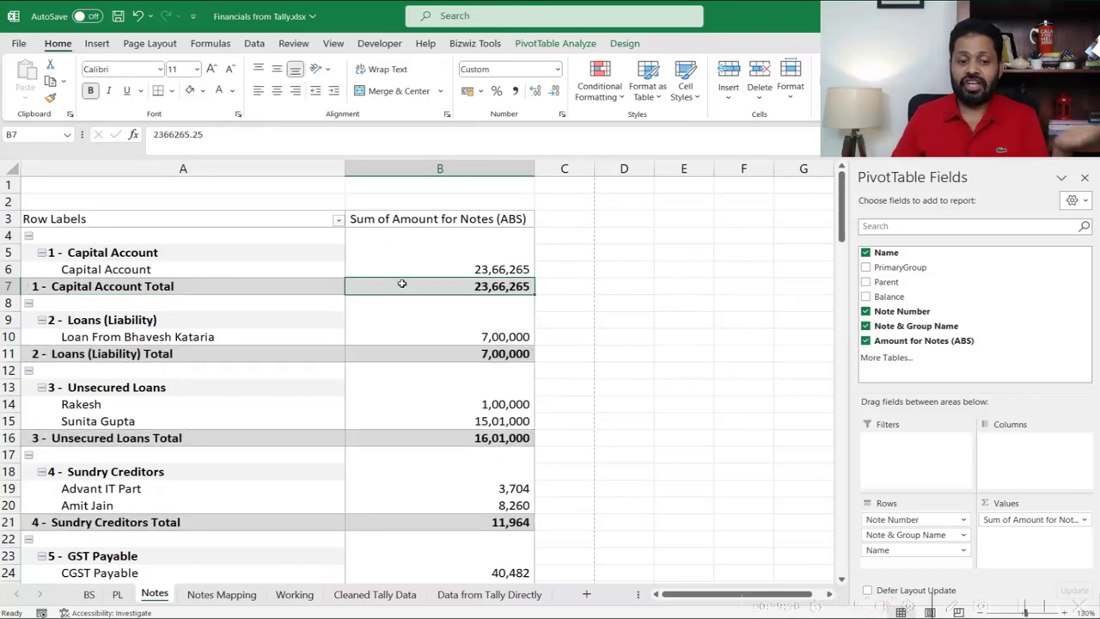
pyautogui.rightClick(402, 284)
pyautogui.click(467, 379)
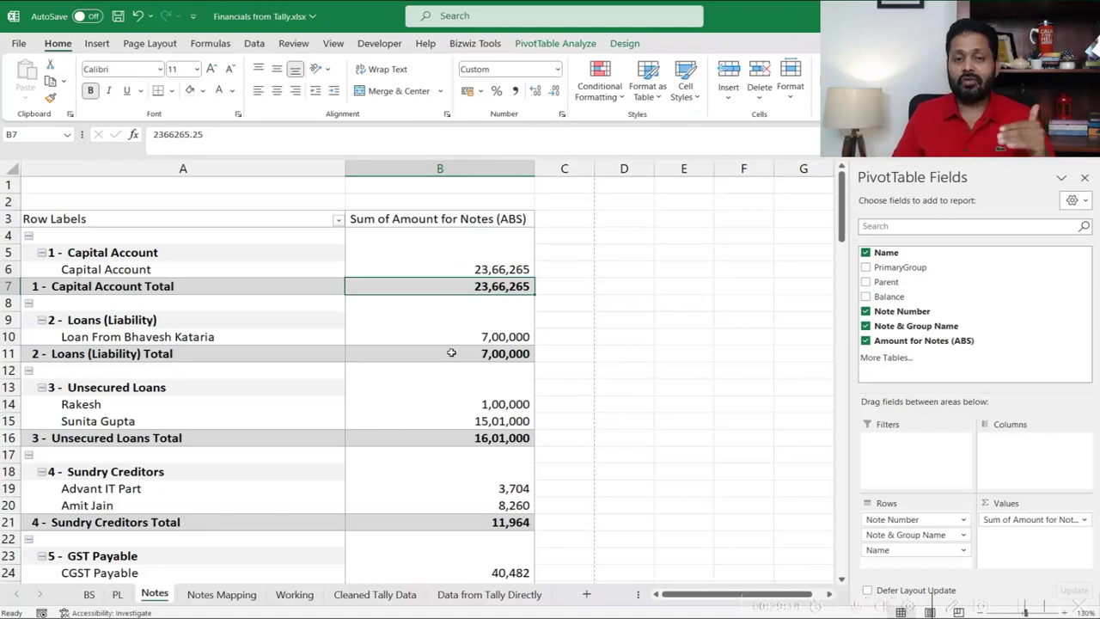
# Start typing a new heading into the Row Labels cell A3.
pyautogui.moveTo(438, 335)
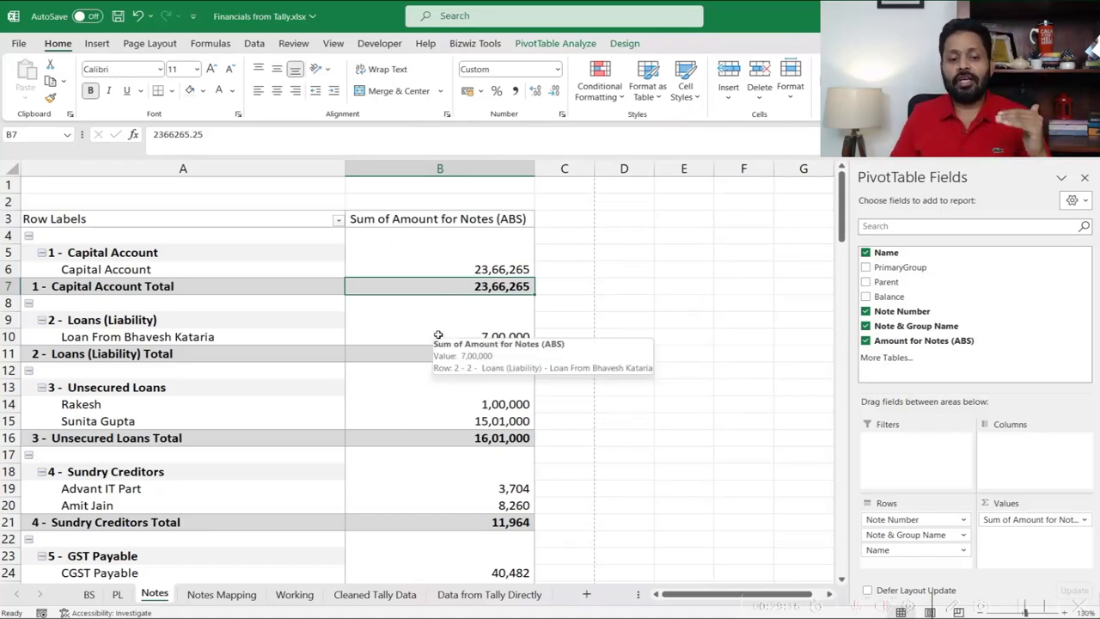
pyautogui.click(209, 257)
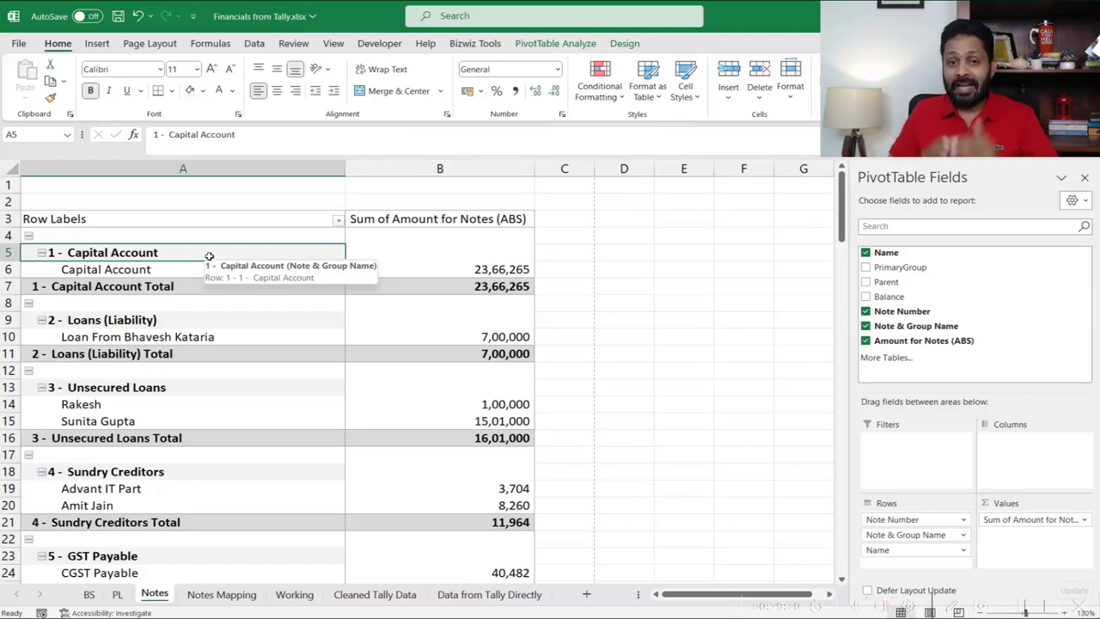
pyautogui.click(26, 252)
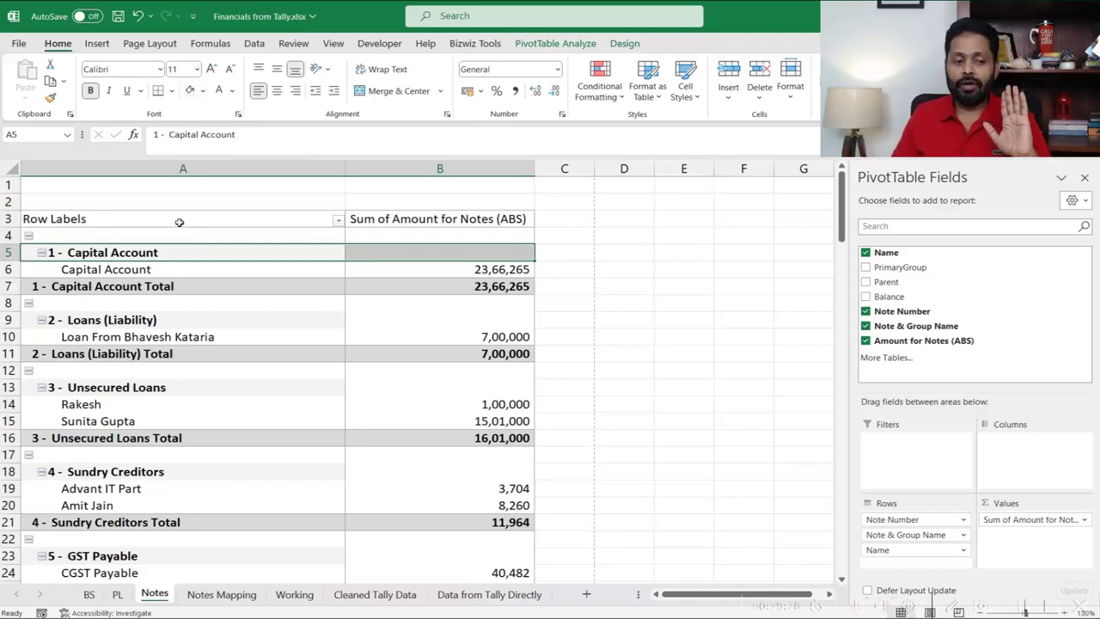
pyautogui.click(232, 222)
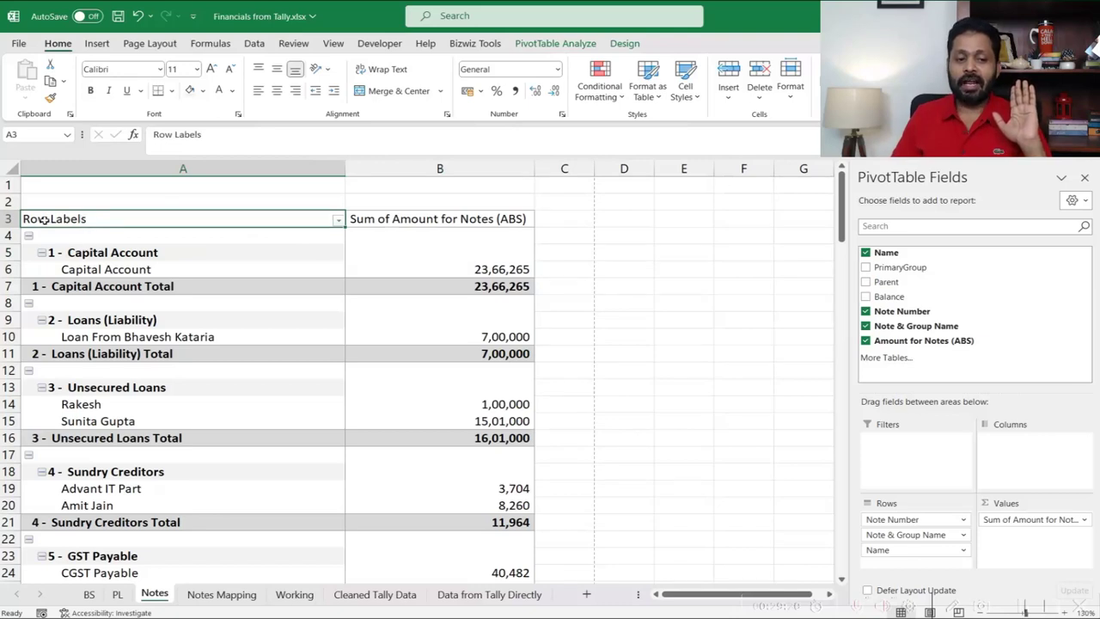
pyautogui.write('P')
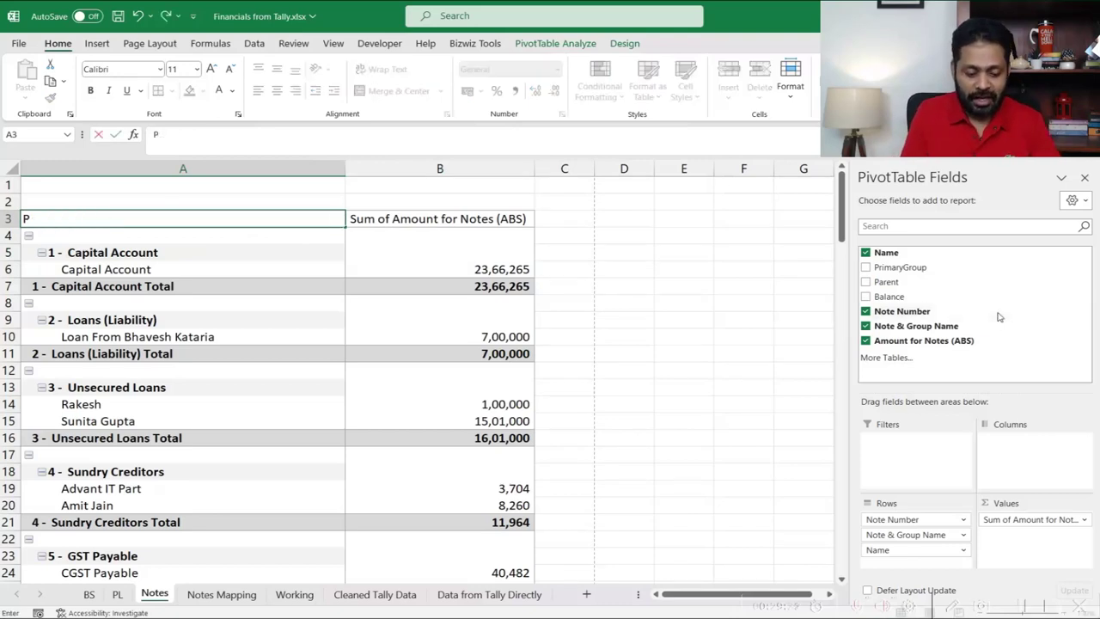
pyautogui.write('s')
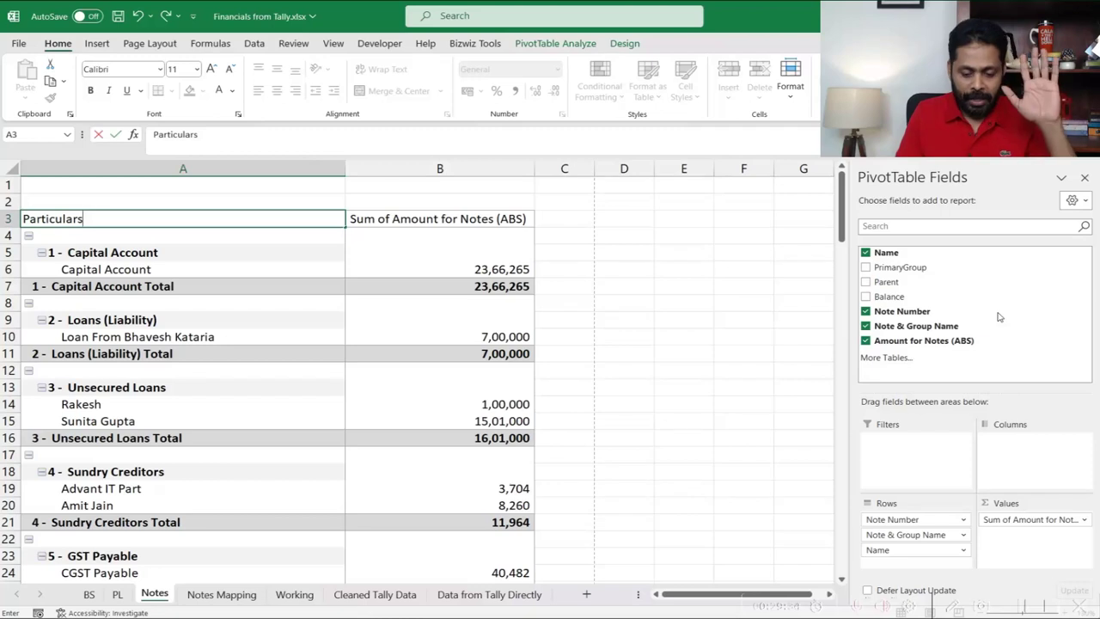
# Rename the pivot headers to Particulars (A3) and Amount FY (B3).
pyautogui.press('Return')
pyautogui.press('Right')
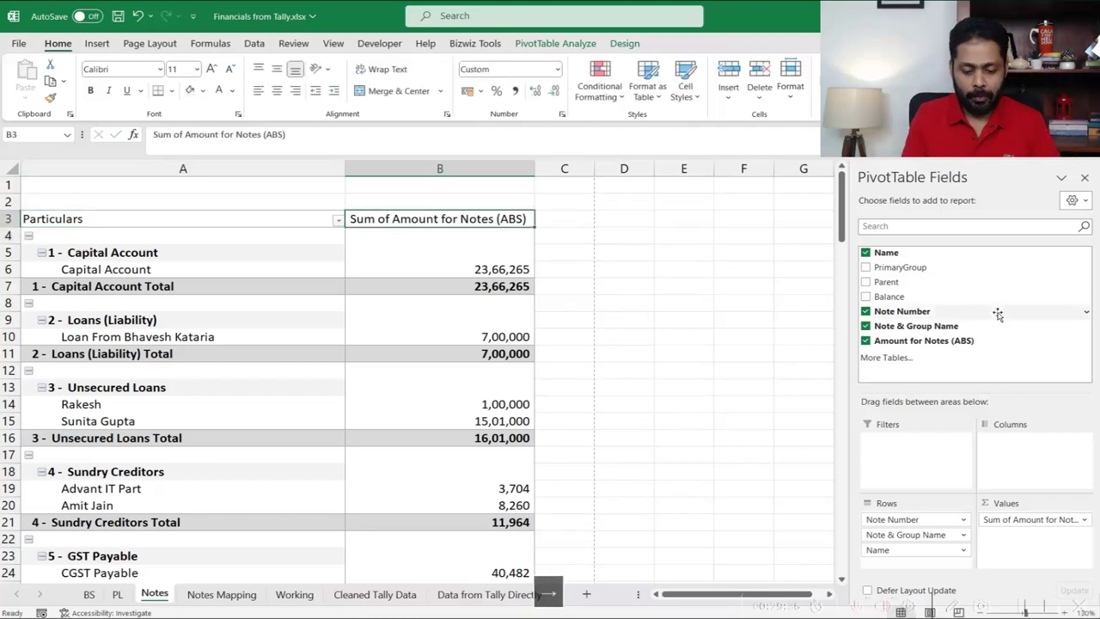
pyautogui.write('Amount FY')
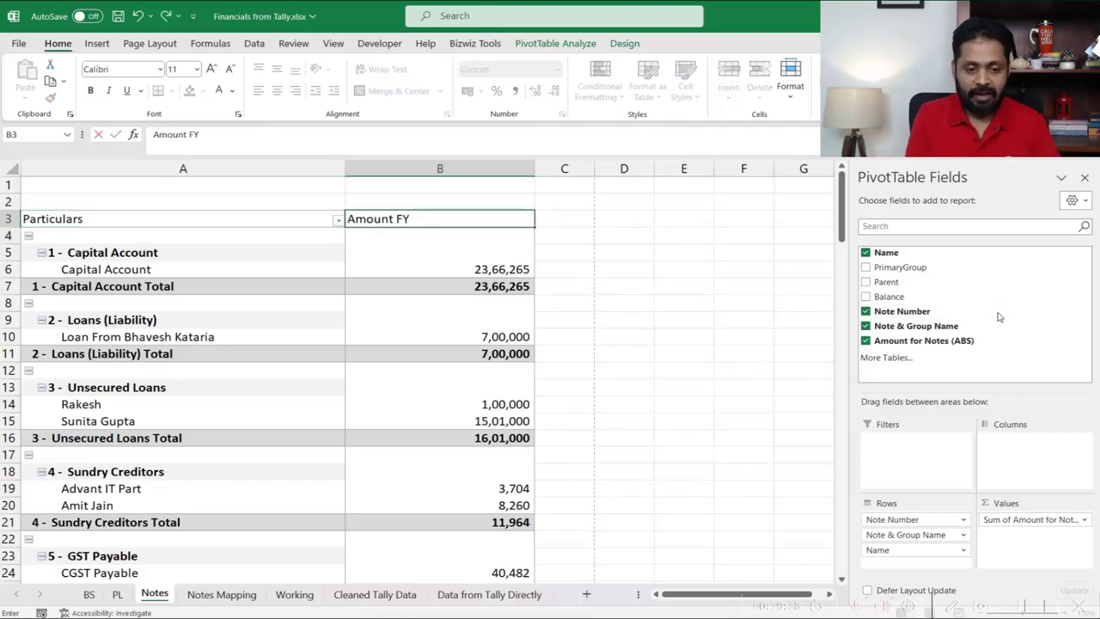
pyautogui.press('Return')
pyautogui.press('Up')
pyautogui.hotkey('shift', 'Left')
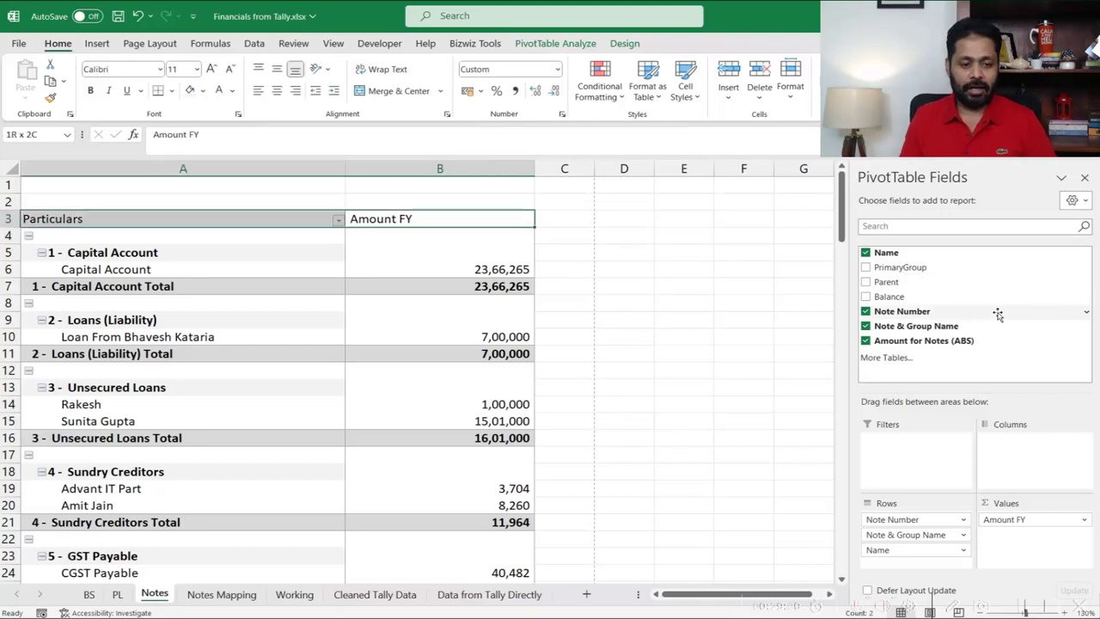
# Style A3:B3 bold white on dark grey and centre the Amount FY header.
pyautogui.hotkey('ctrl', 'b')
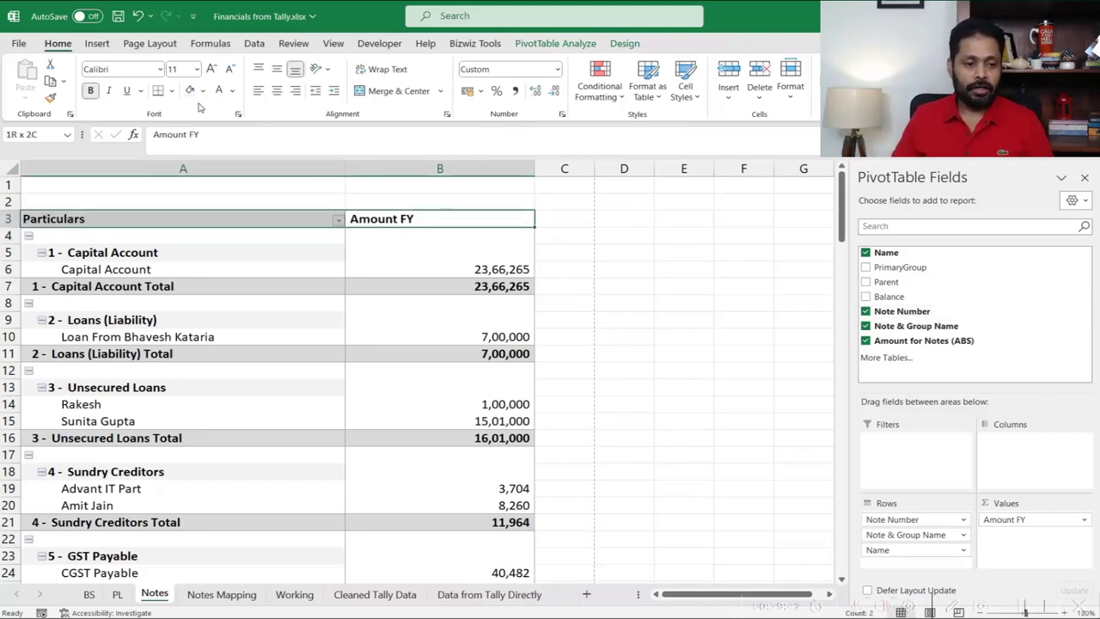
pyautogui.click(203, 92)
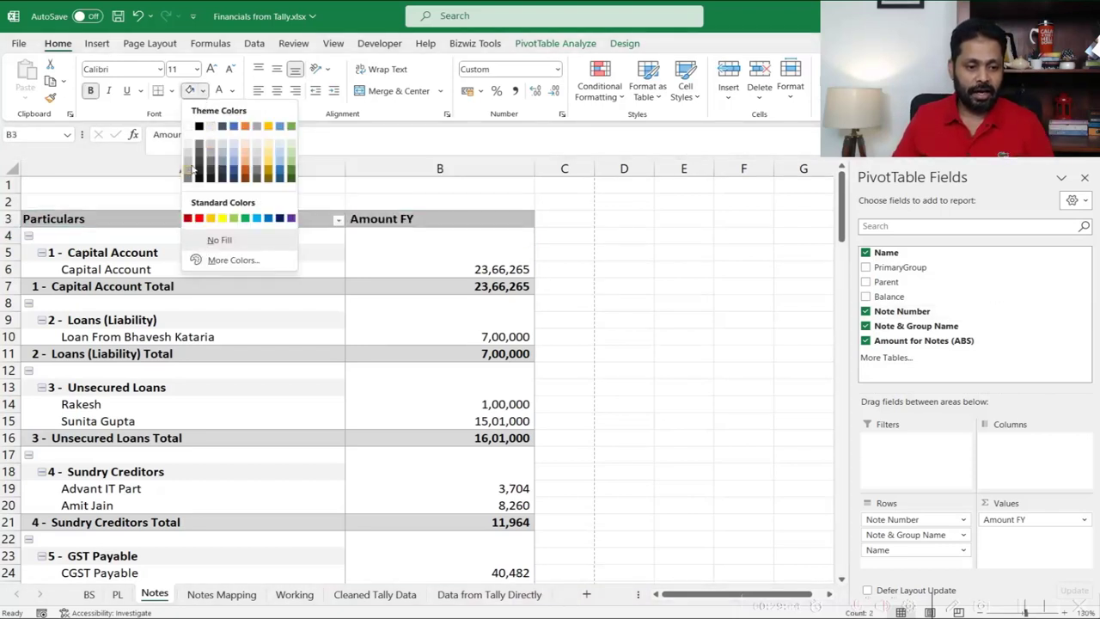
pyautogui.click(199, 159)
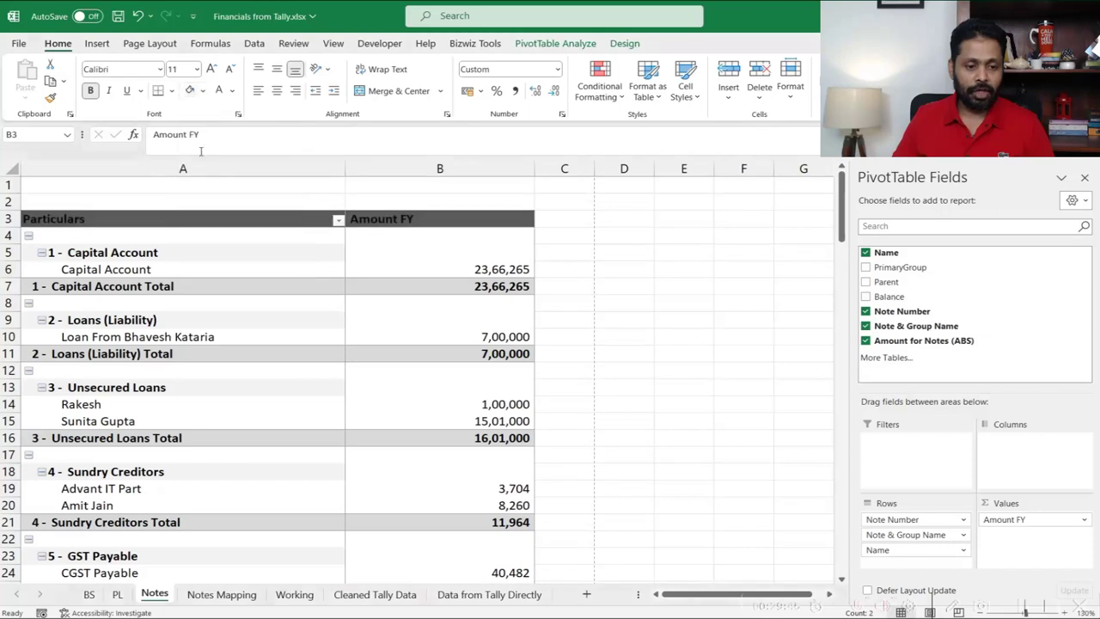
pyautogui.click(220, 92)
pyautogui.click(683, 236)
pyautogui.click(439, 218)
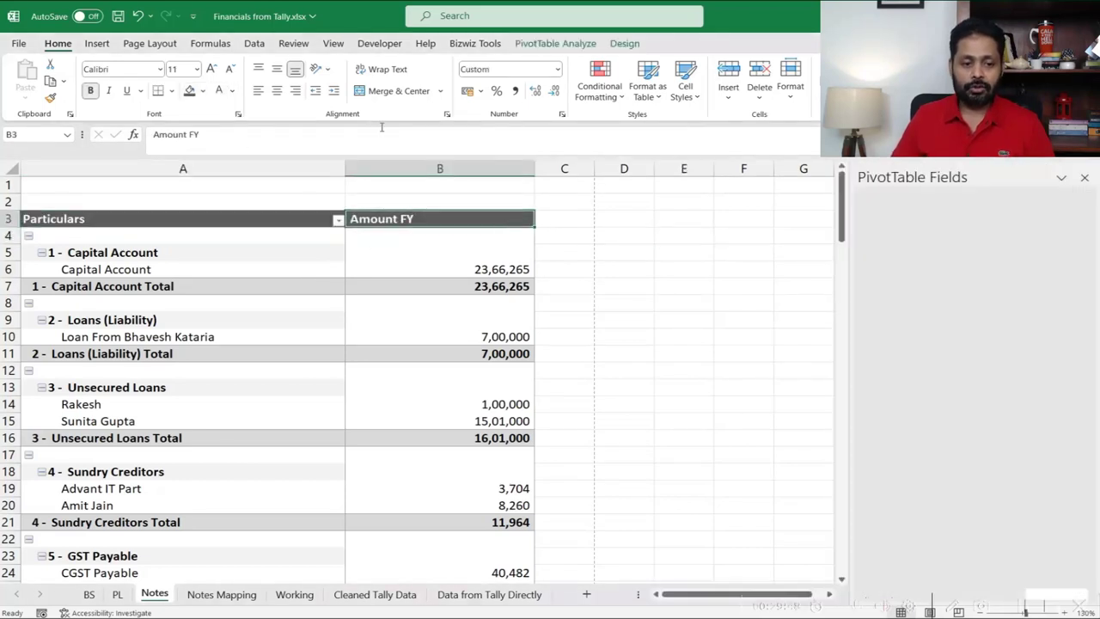
pyautogui.click(277, 90)
pyautogui.press('Down')
pyautogui.press('Down')
pyautogui.press('Down')
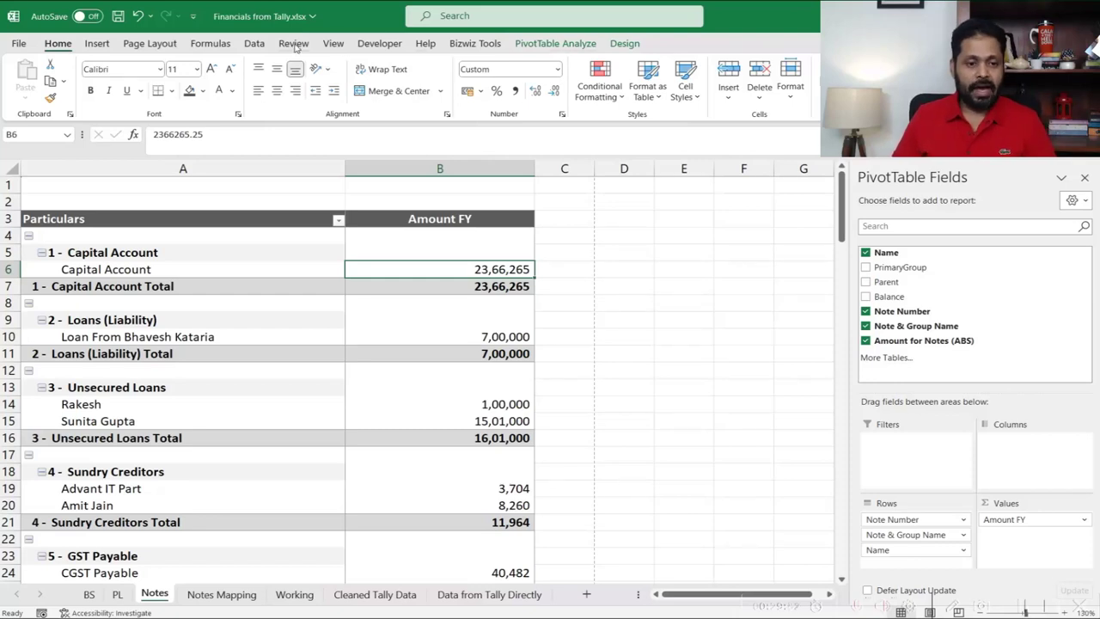
pyautogui.click(333, 43)
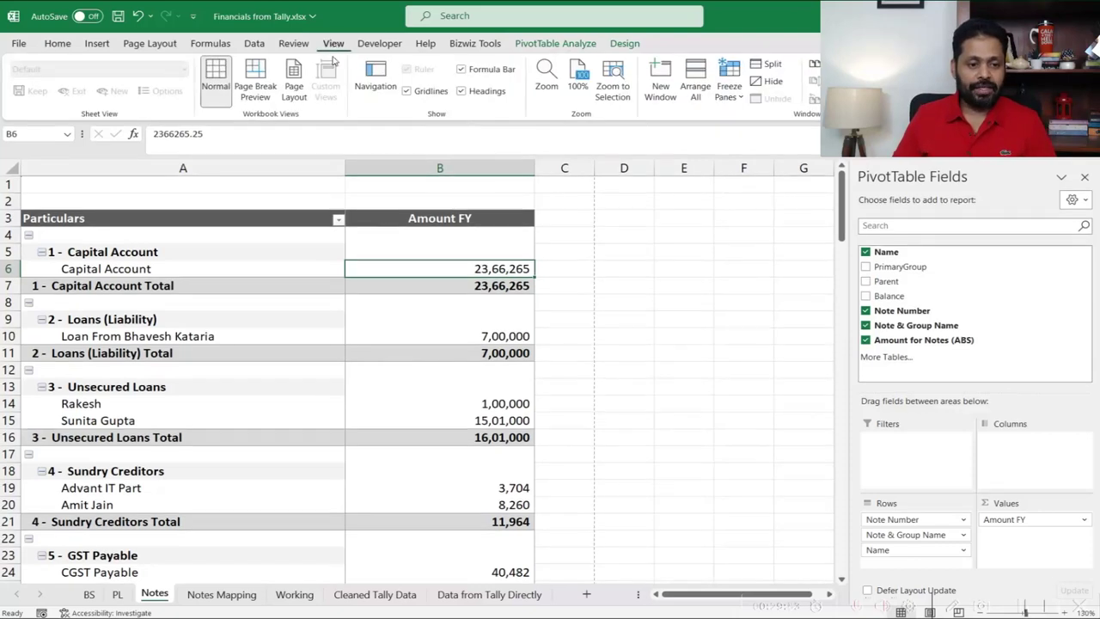
# Show the Notes sheet in Page Break Preview and close the pivot field list.
pyautogui.click(256, 82)
pyautogui.scroll(1, 483, 285)
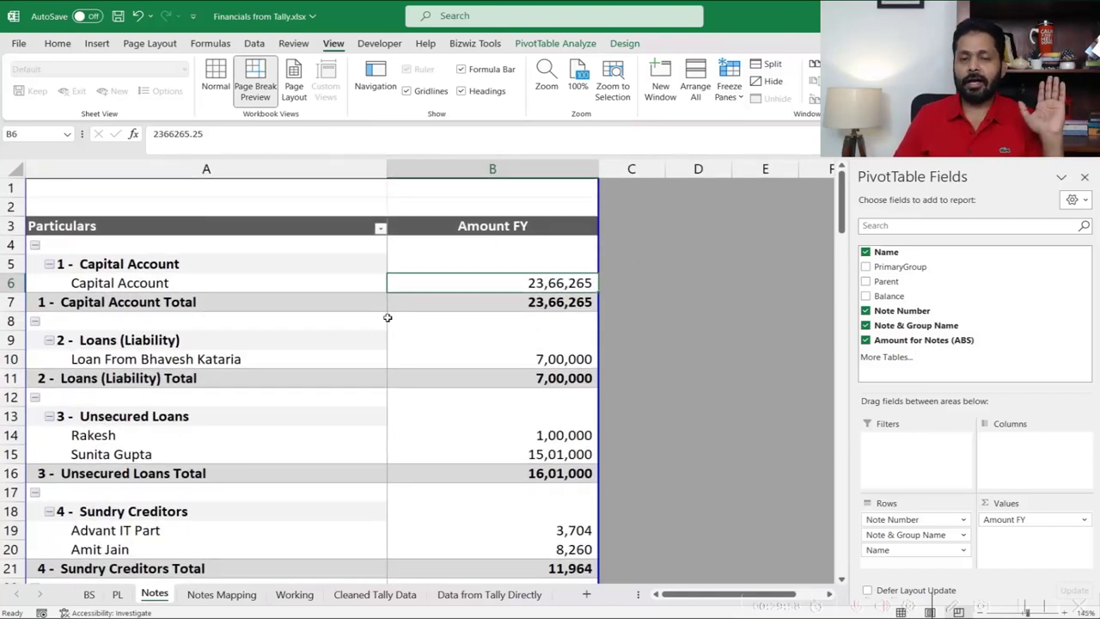
pyautogui.scroll(-1, 402, 459)
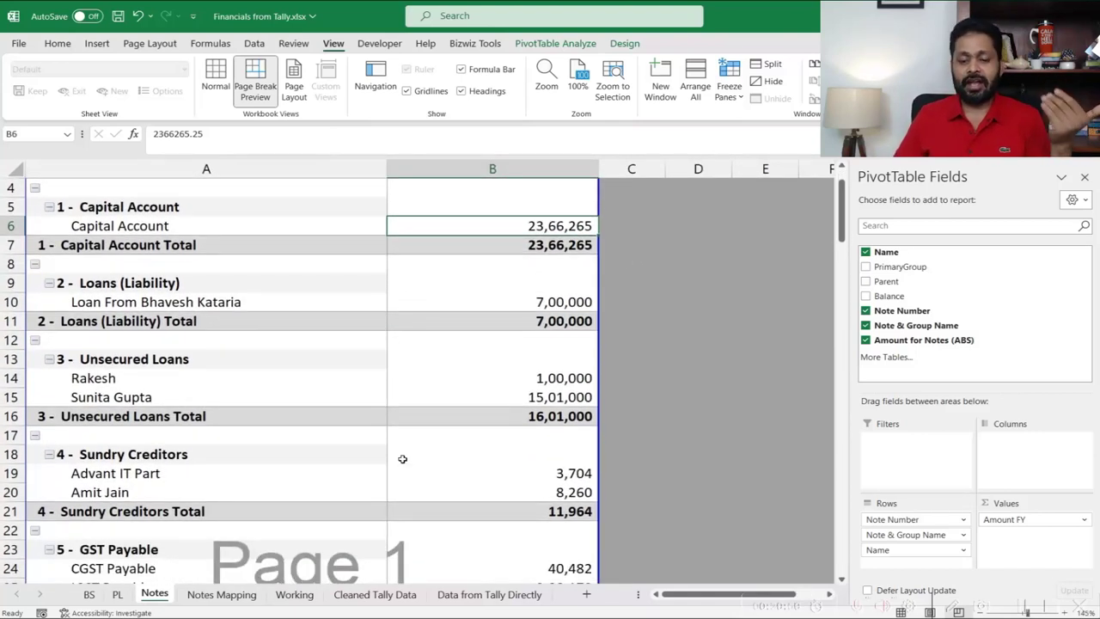
pyautogui.click(1086, 178)
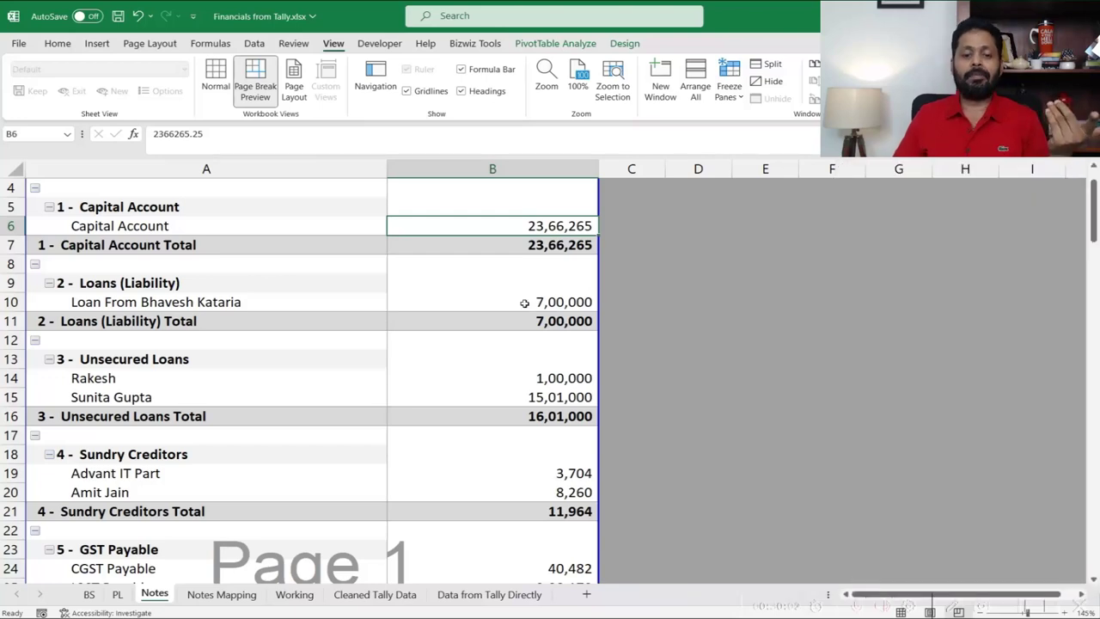
pyautogui.scroll(1, 523, 305)
pyautogui.click(185, 250)
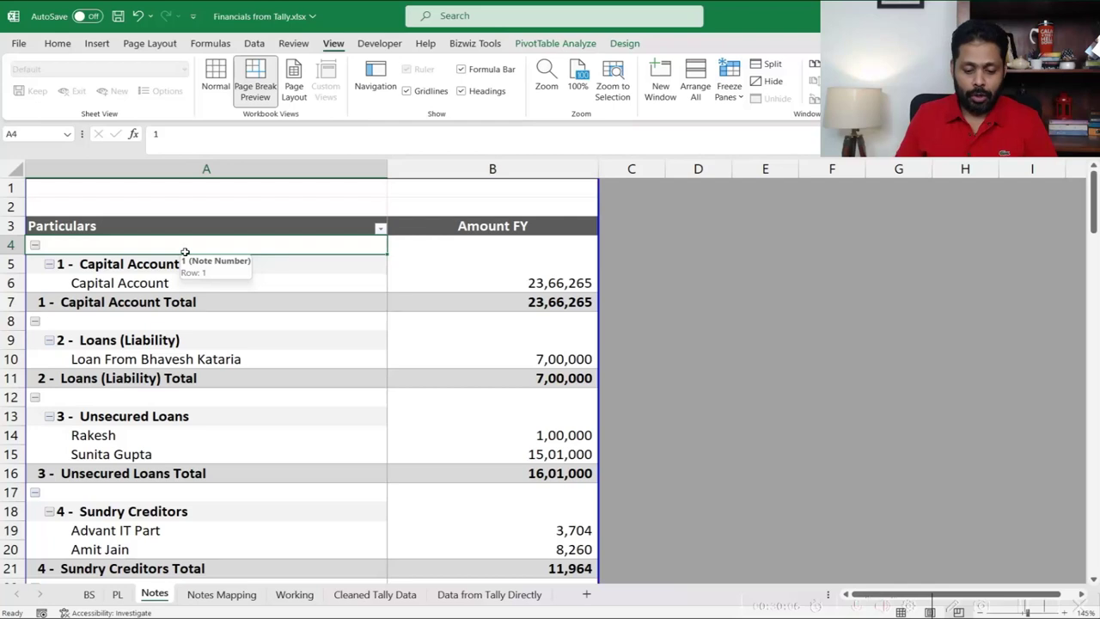
# Review the Notes sheet's print preview, then bring up the page layout options.
pyautogui.hotkey('ctrl', 'p')
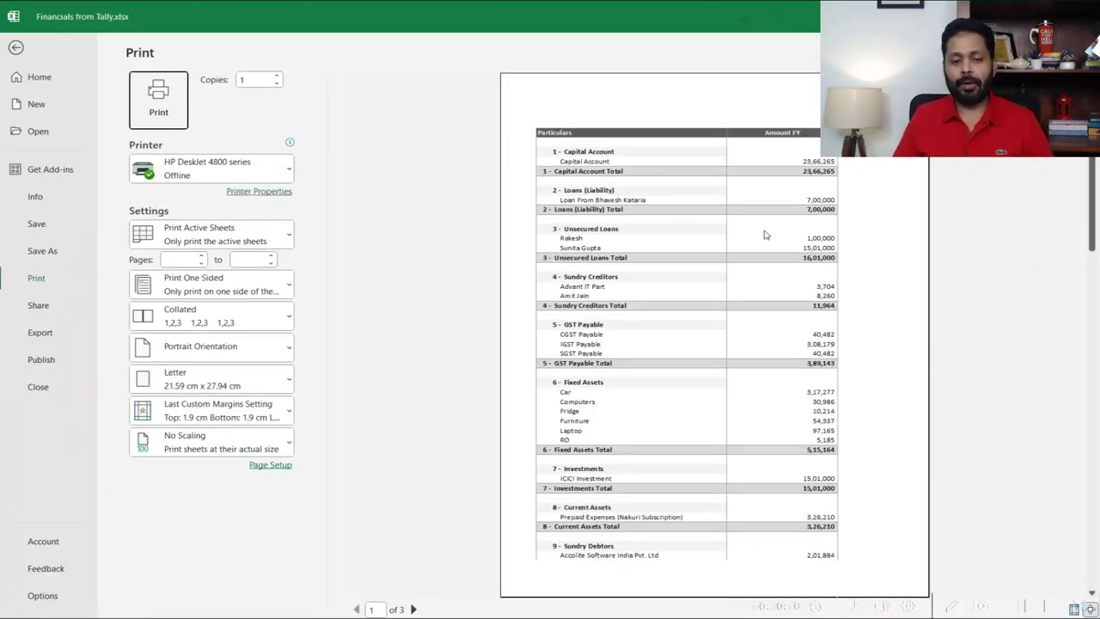
pyautogui.scroll(-1, 765, 234)
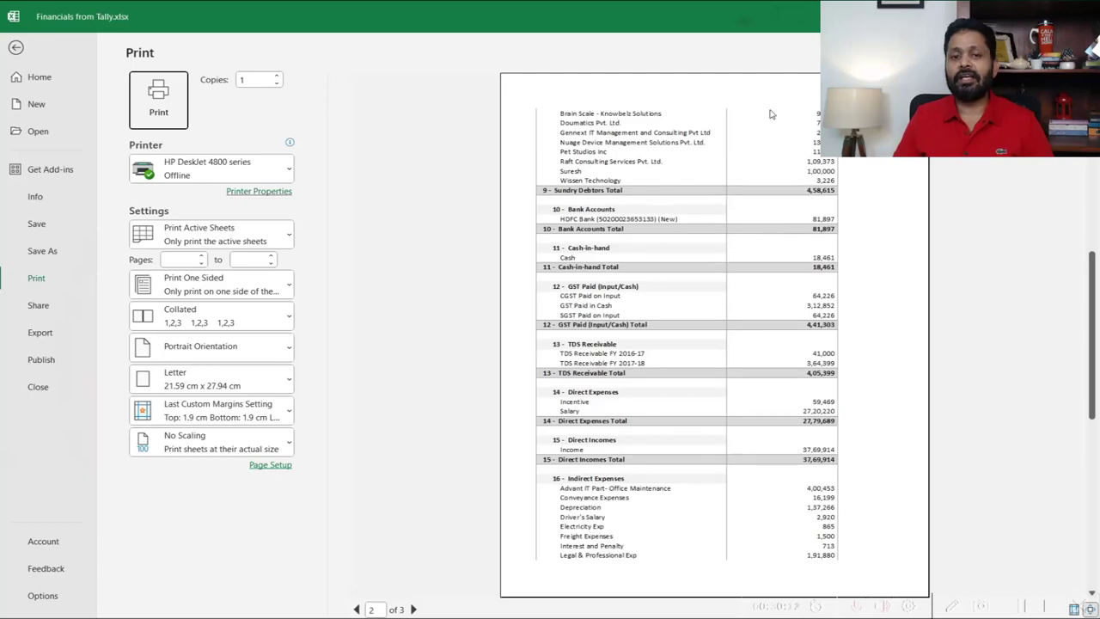
pyautogui.press('Escape')
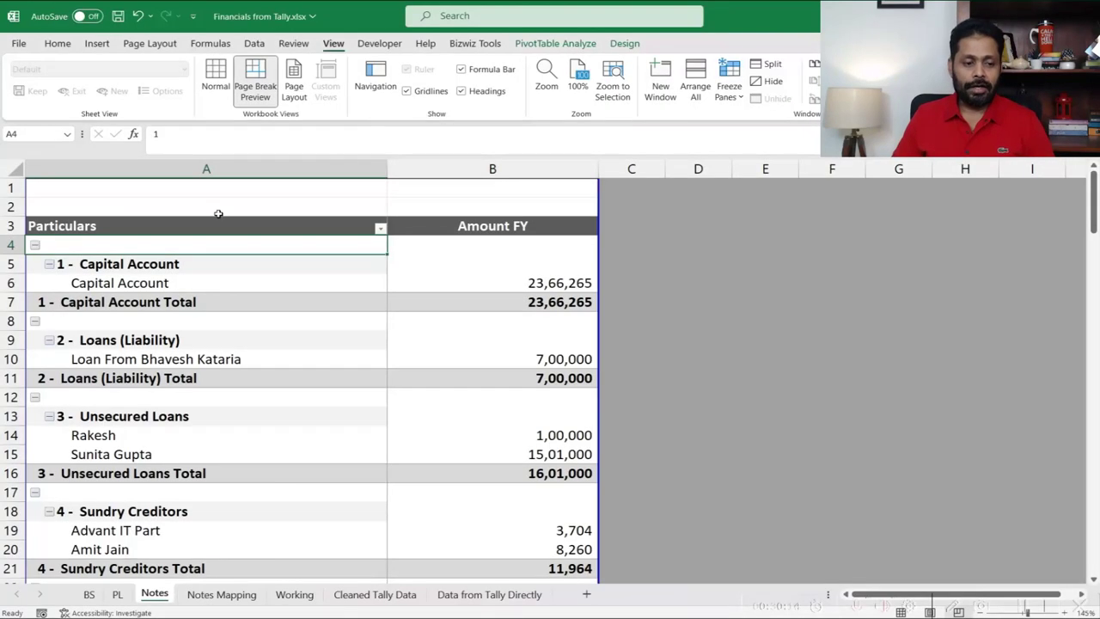
pyautogui.click(150, 44)
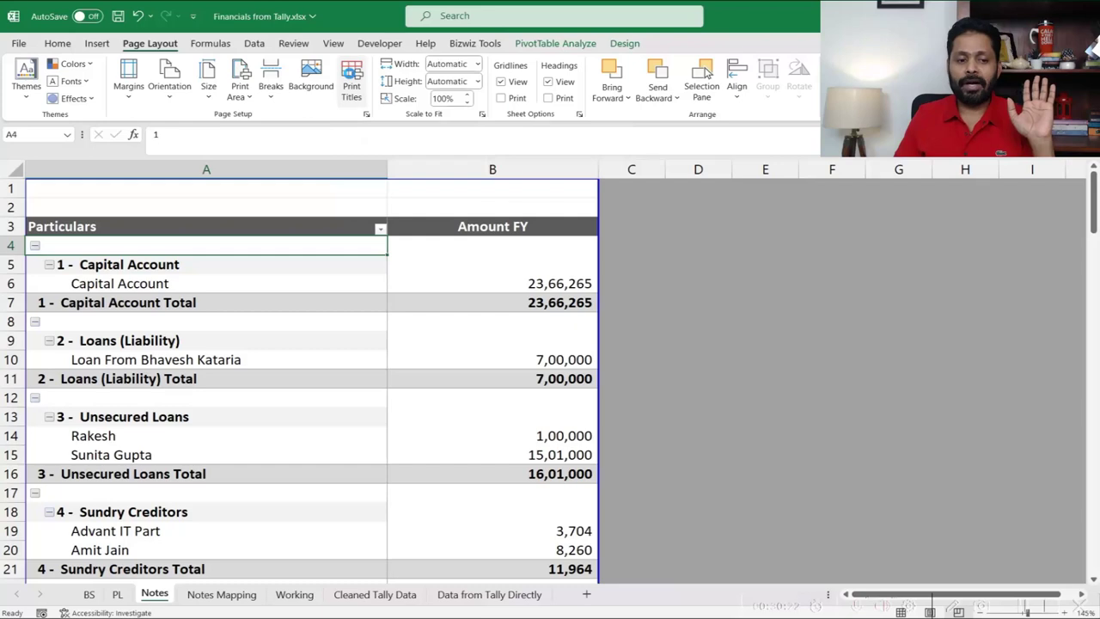
# Set row 3 ($3:$3) as the print title repeating atop every page.
pyautogui.click(352, 79)
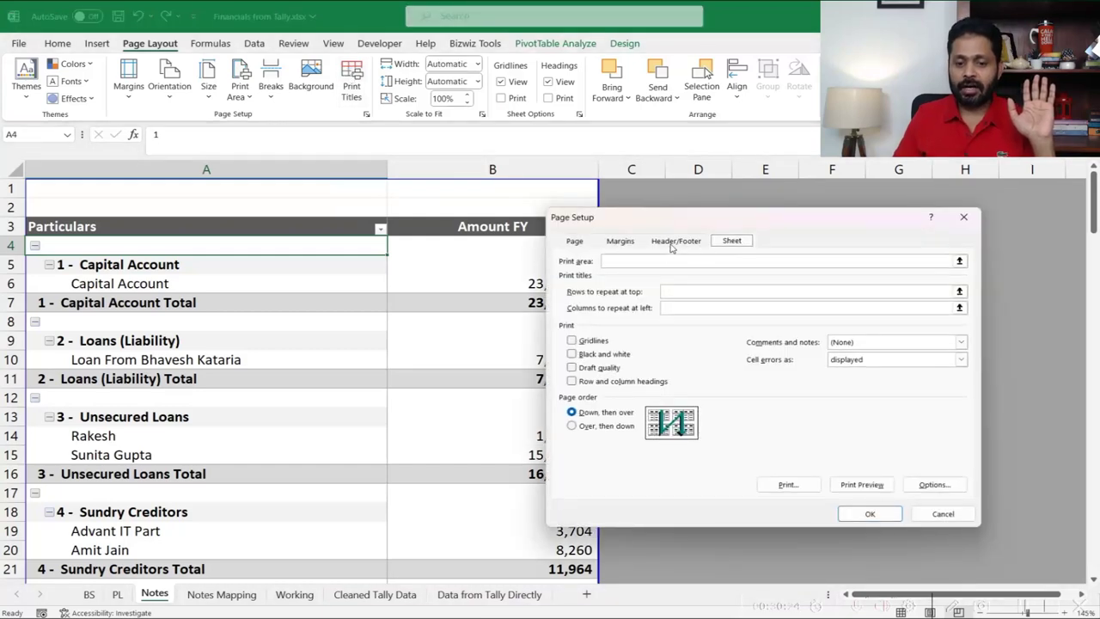
pyautogui.click(668, 292)
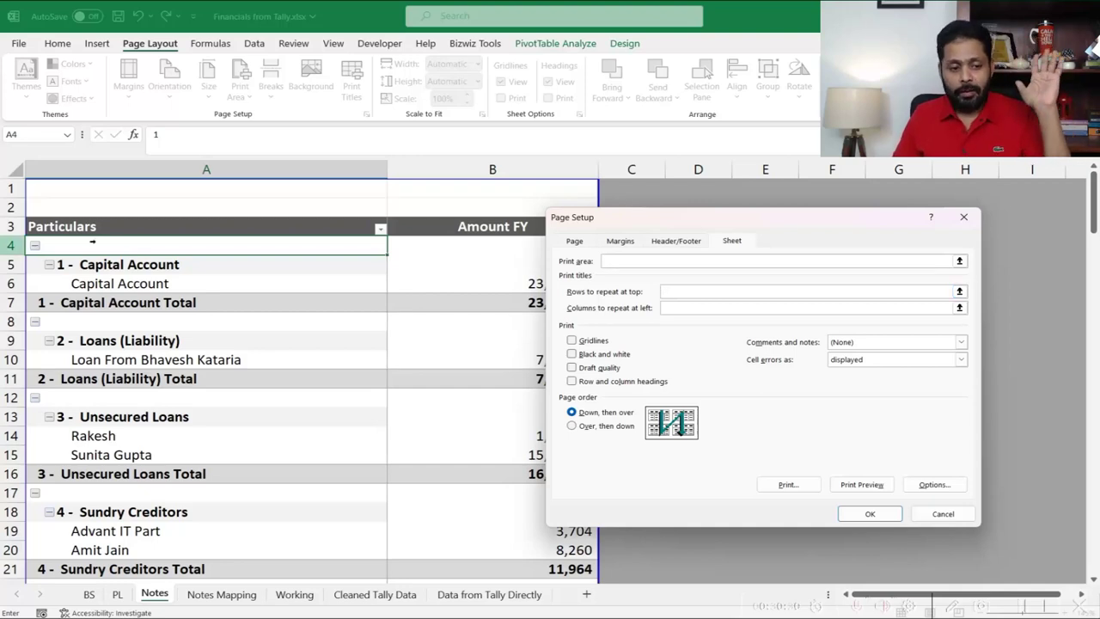
pyautogui.click(19, 226)
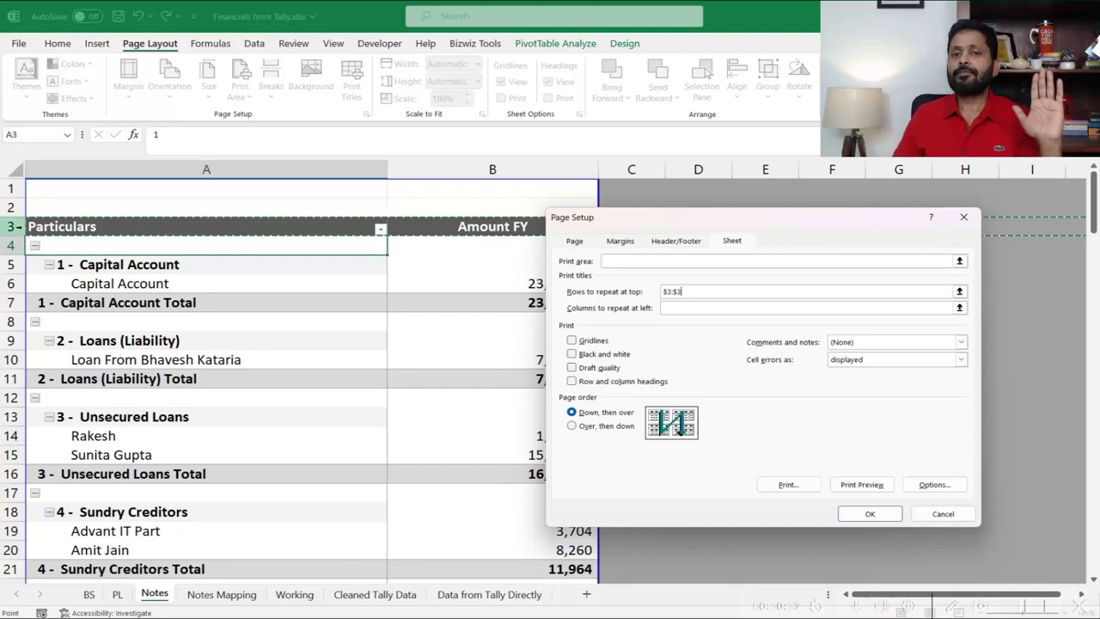
pyautogui.click(869, 514)
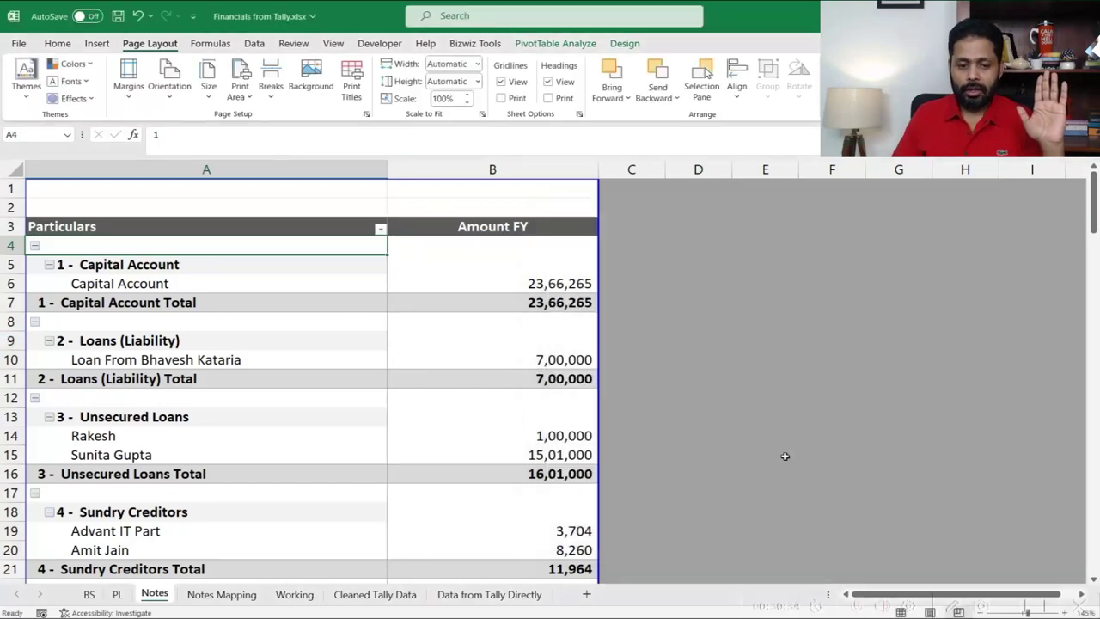
# Check all three preview pages show the repeated header row.
pyautogui.hotkey('ctrl', 'p')
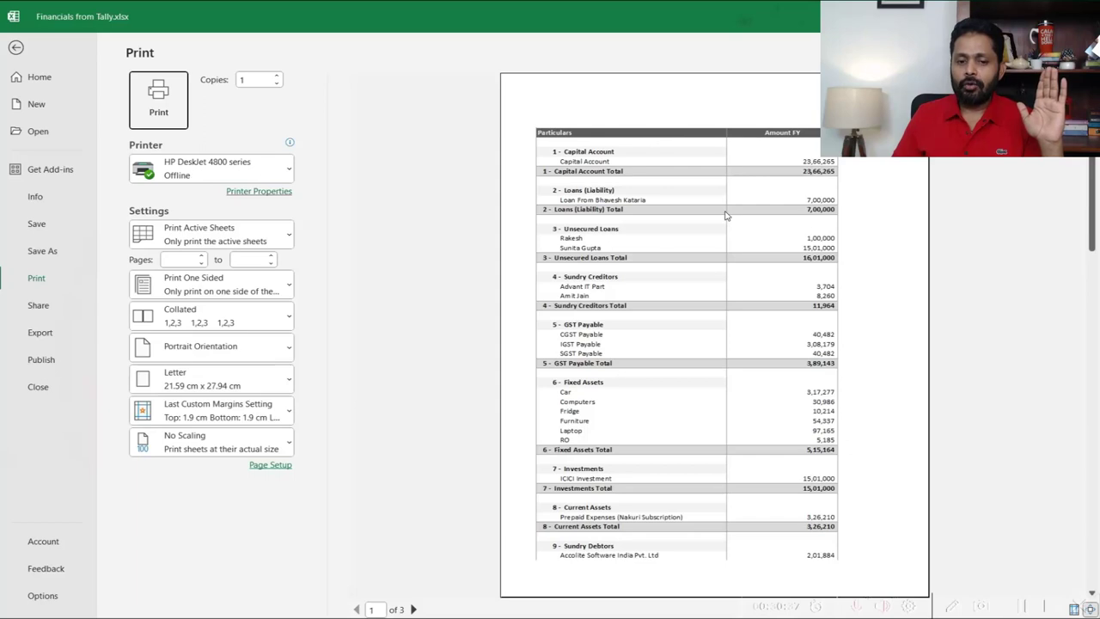
pyautogui.scroll(-1, 724, 215)
pyautogui.scroll(-1, 696, 200)
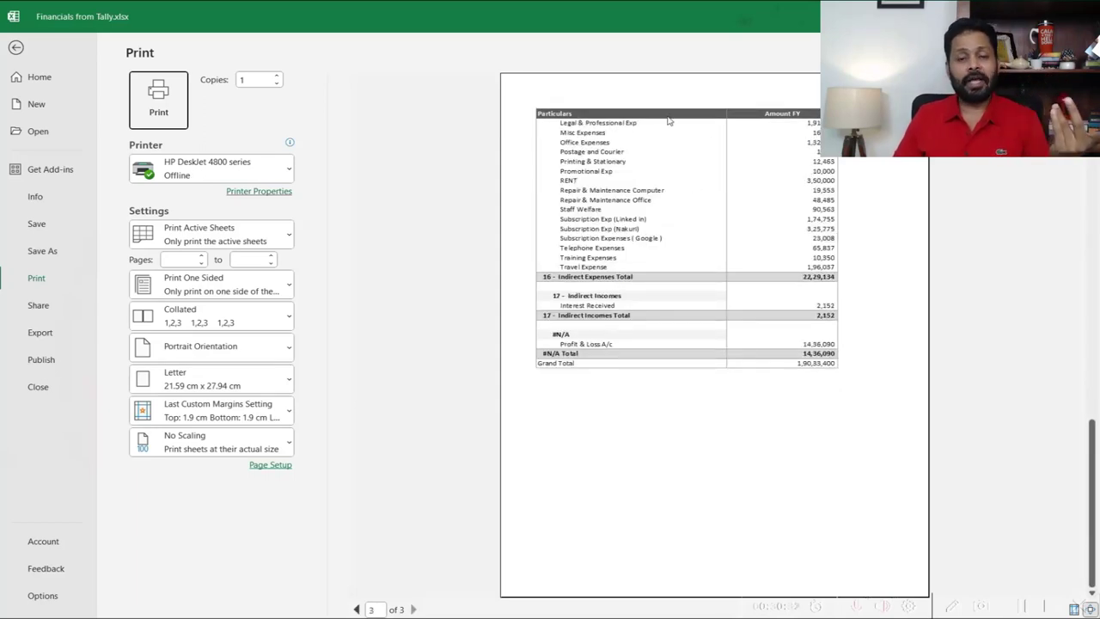
pyautogui.press('Escape')
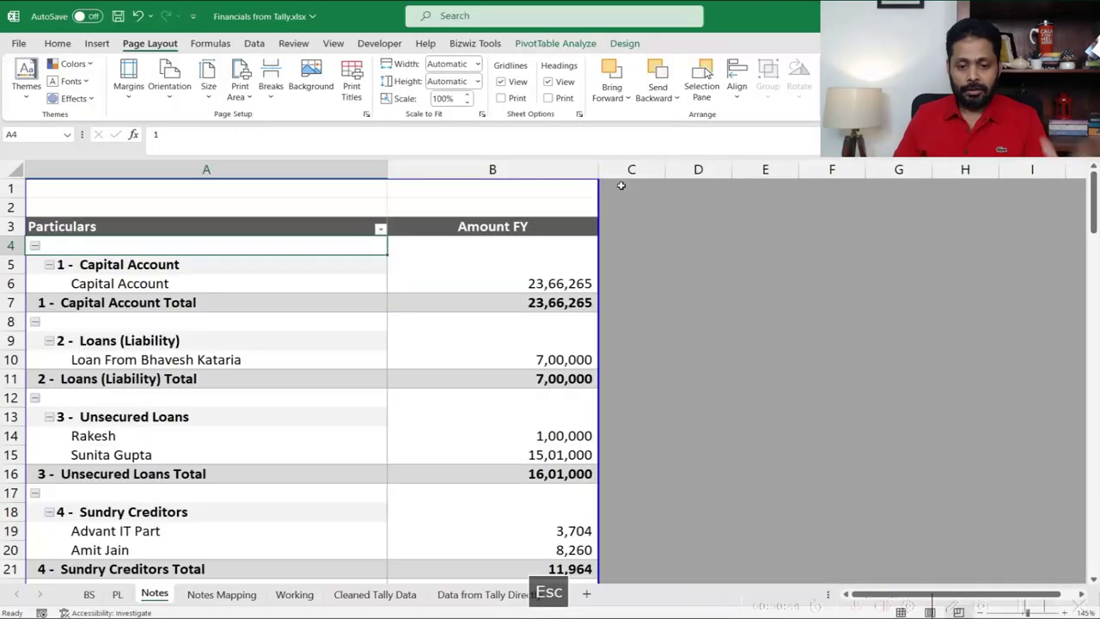
# On the Working sheet, locate Profit & Loss A/c's #N/A group and parent cells in row 40.
pyautogui.click(221, 594)
pyautogui.click(284, 596)
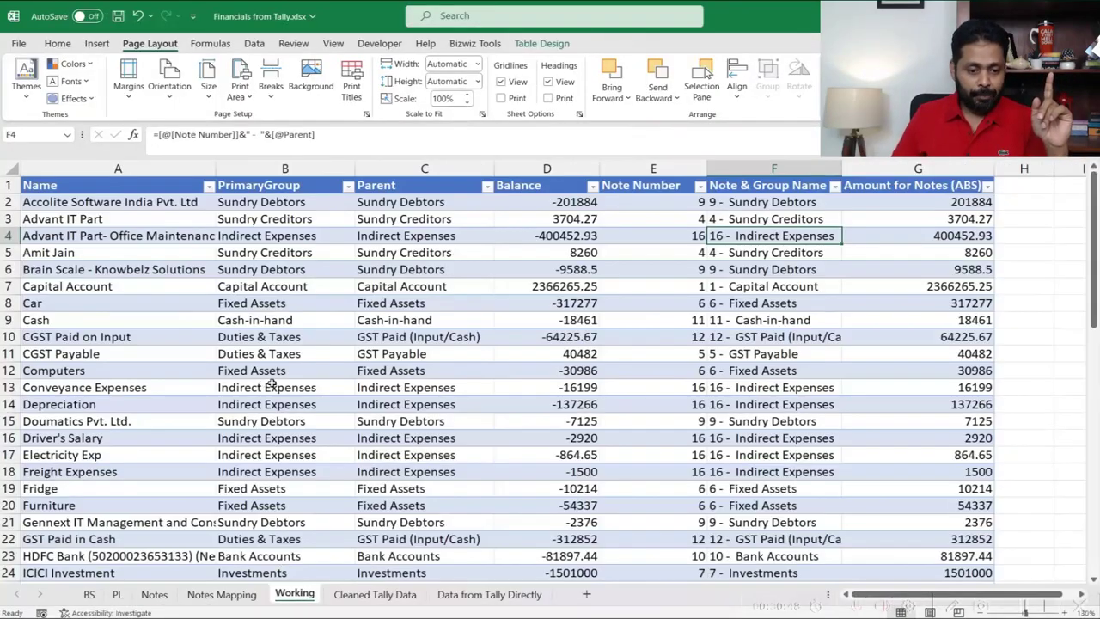
pyautogui.scroll(-2, 306, 387)
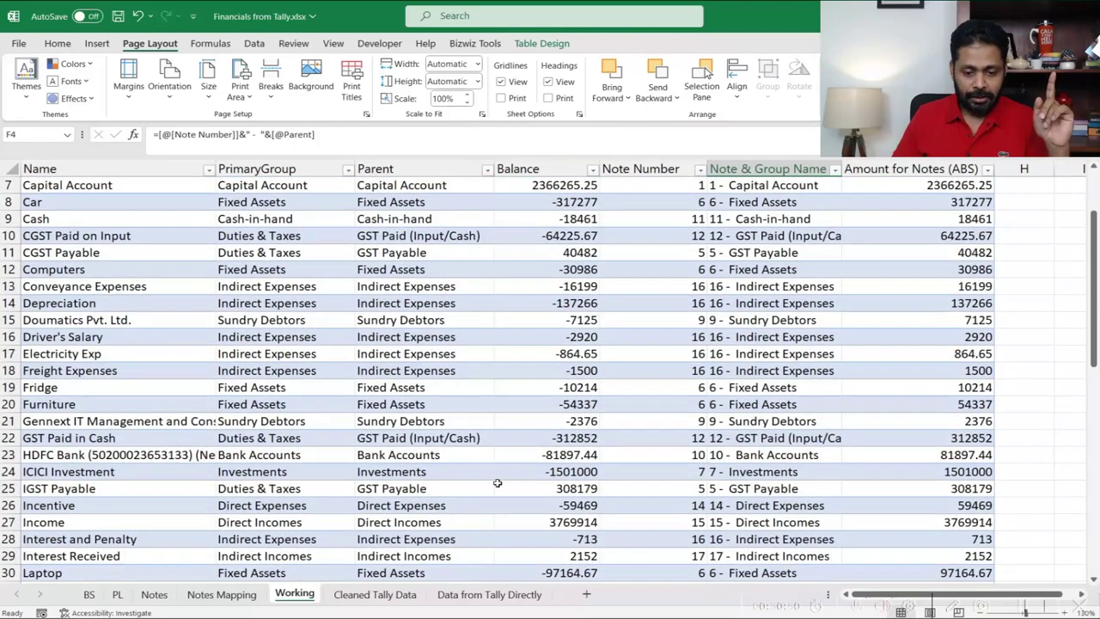
pyautogui.scroll(2, 495, 483)
pyautogui.scroll(-4, 412, 469)
pyautogui.scroll(-3, 481, 455)
pyautogui.scroll(-1, 542, 444)
pyautogui.click(542, 440)
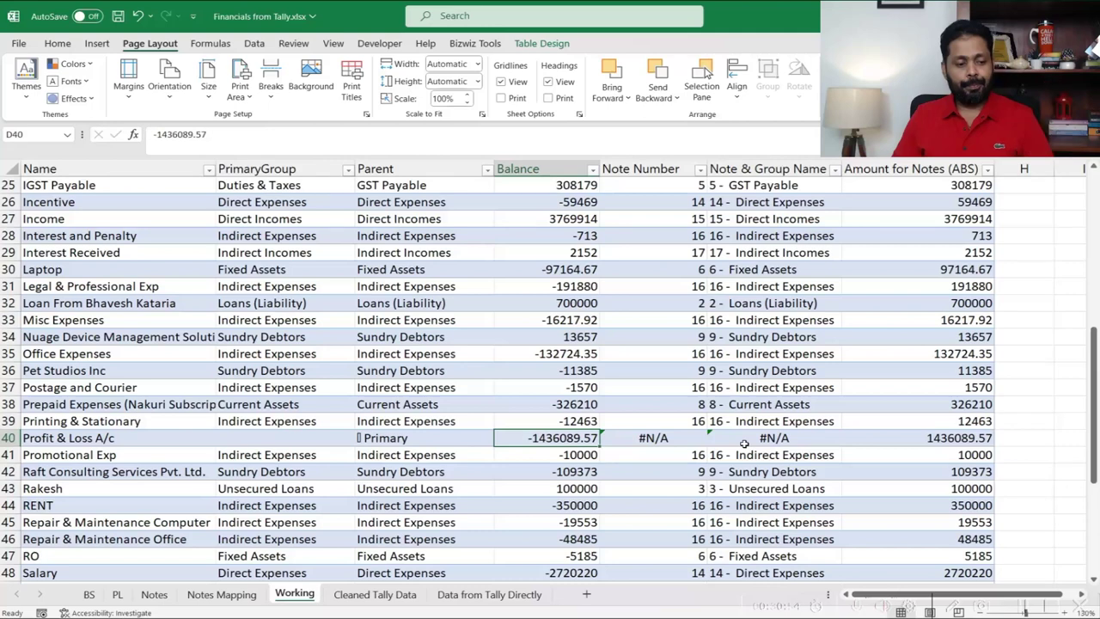
pyautogui.press('Left')
pyautogui.press('Left')
pyautogui.press('Left')
pyautogui.press('Right')
pyautogui.press('Right')
pyautogui.press('Right')
pyautogui.press('Left')
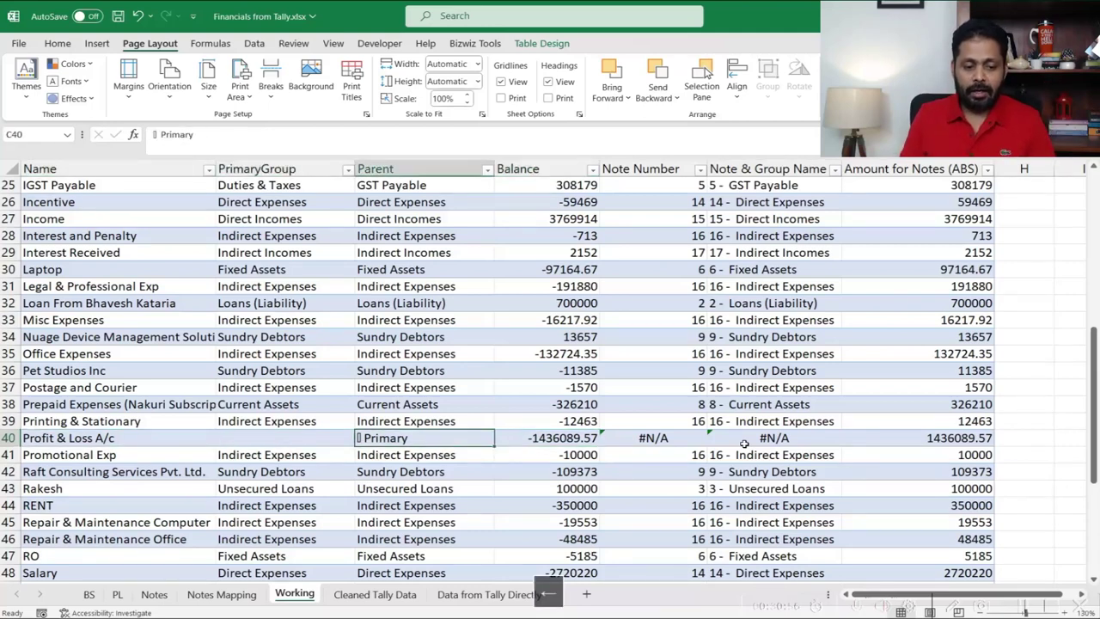
pyautogui.hotkey('shift', 'Left')
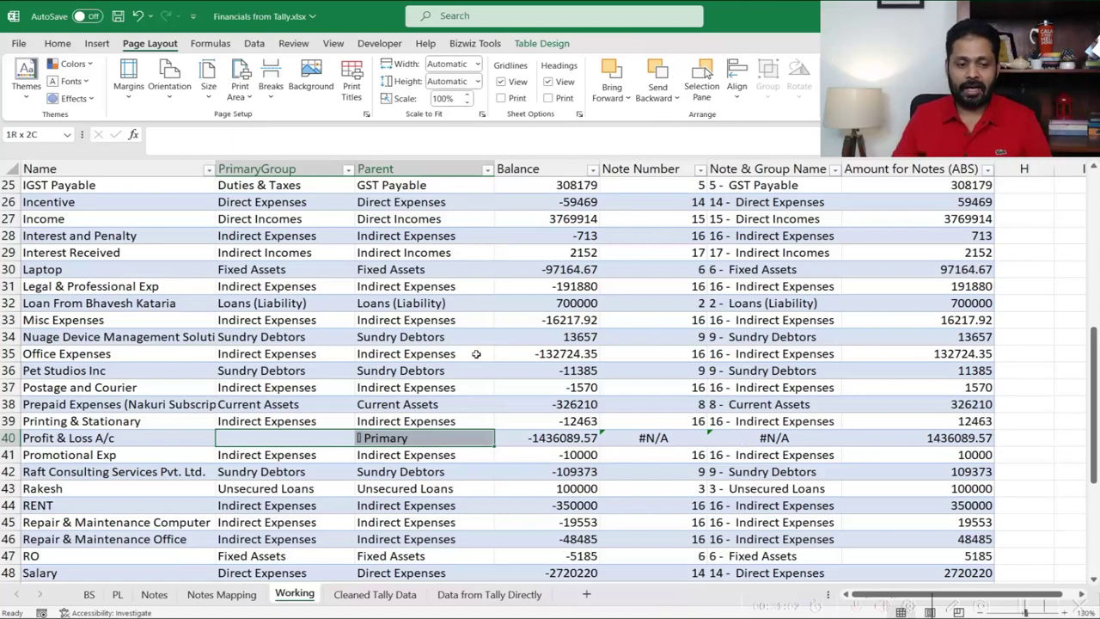
# Copy Capital Account's B7:C7 mapping into B40:C40 for Profit & Loss A/c.
pyautogui.scroll(4, 300, 283)
pyautogui.scroll(1, 300, 283)
pyautogui.scroll(2, 296, 283)
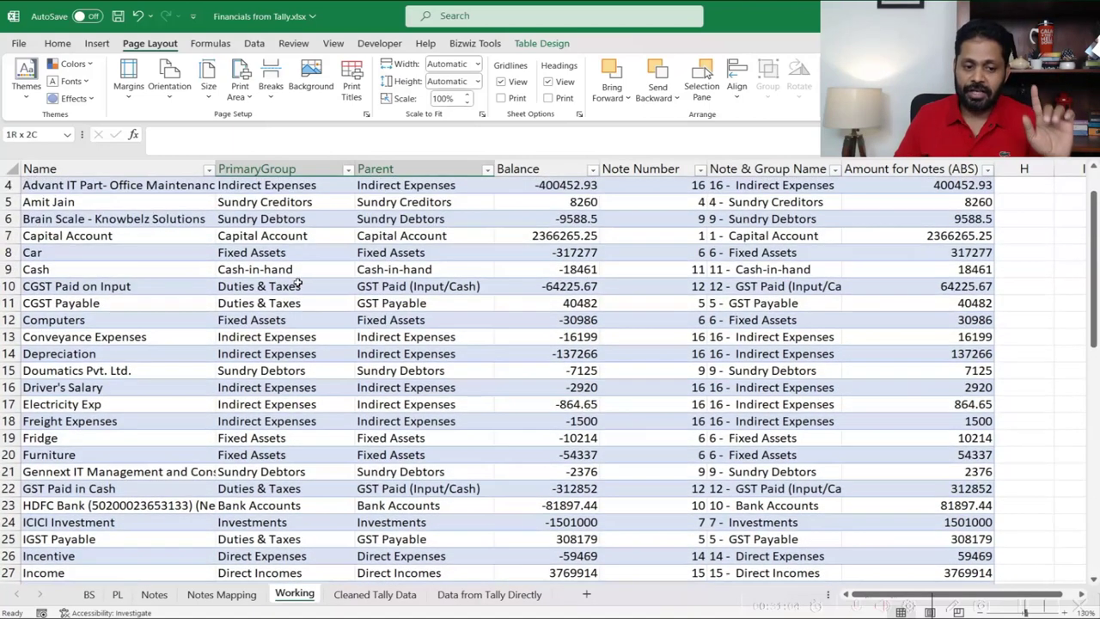
pyautogui.scroll(1, 312, 220)
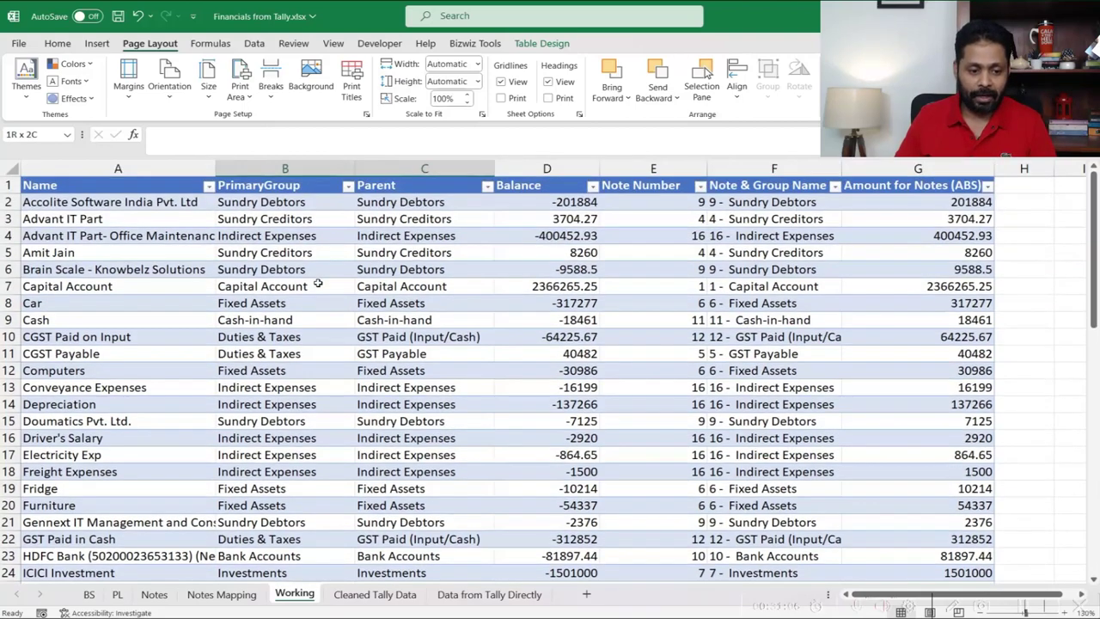
pyautogui.moveTo(318, 283); pyautogui.dragTo(378, 288)
pyautogui.hotkey('ctrl', 'c')
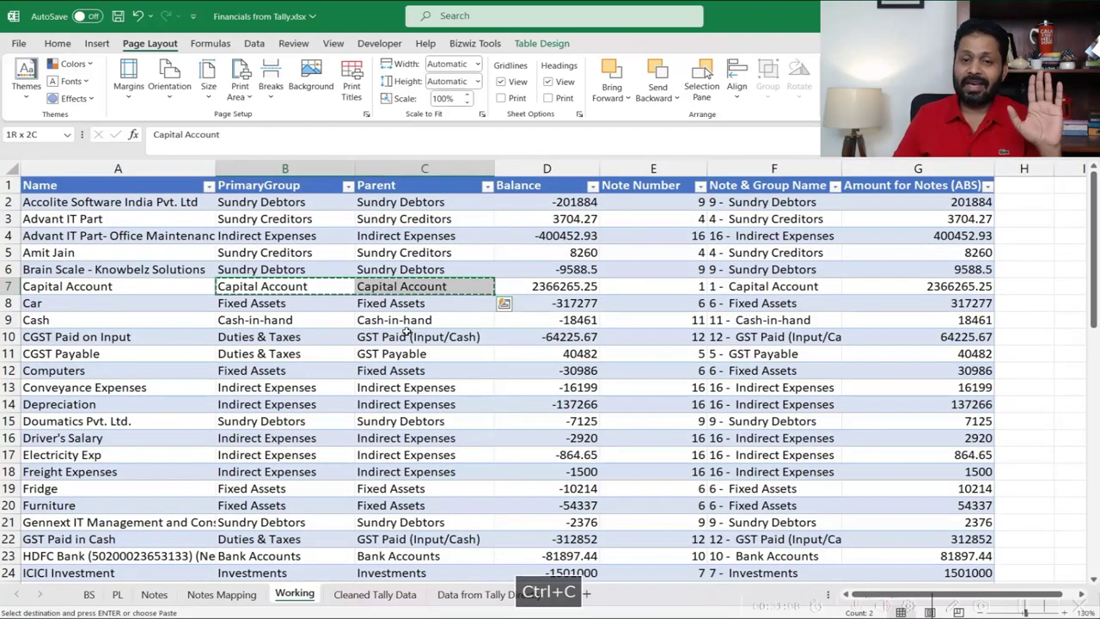
pyautogui.scroll(-6, 404, 343)
pyautogui.scroll(-1, 400, 364)
pyautogui.scroll(-1, 400, 363)
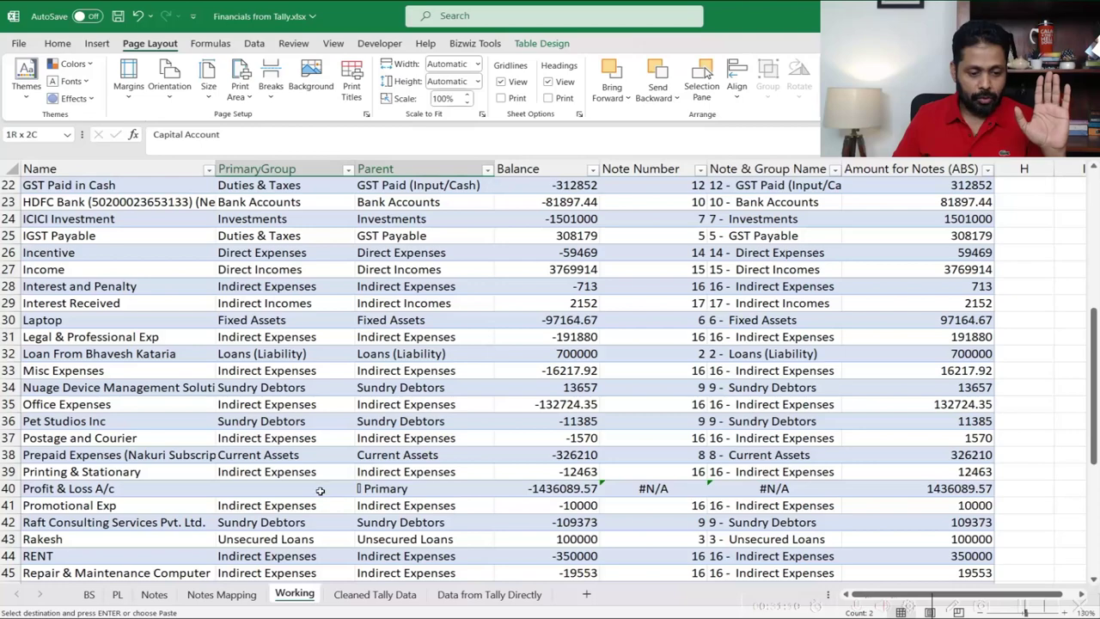
pyautogui.moveTo(378, 488); pyautogui.dragTo(319, 490)
pyautogui.hotkey('ctrl', 'v')
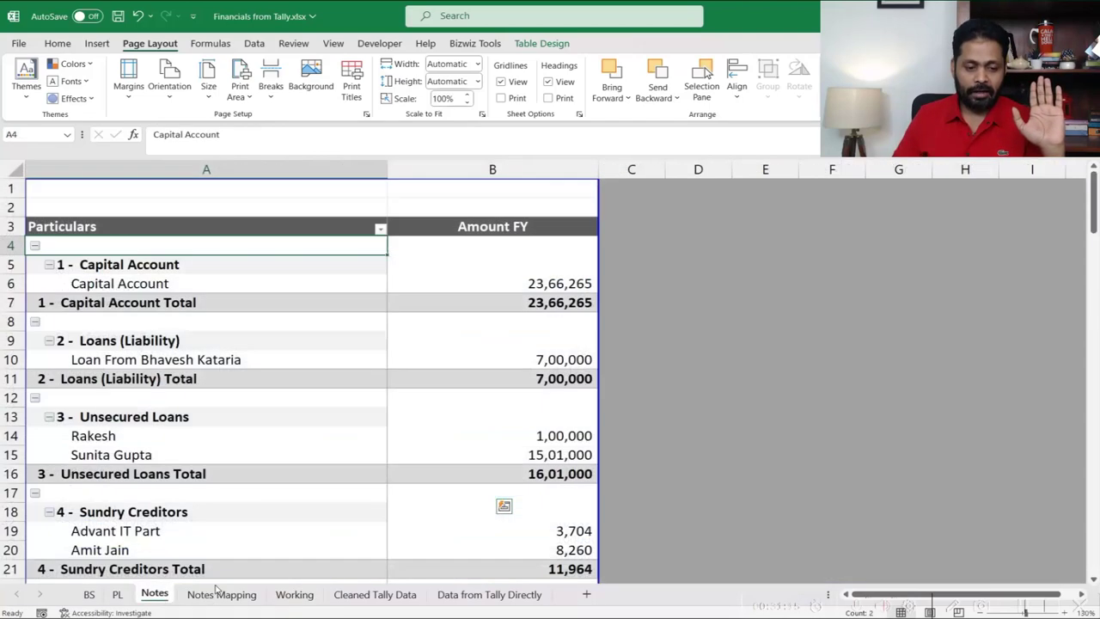
pyautogui.click(155, 595)
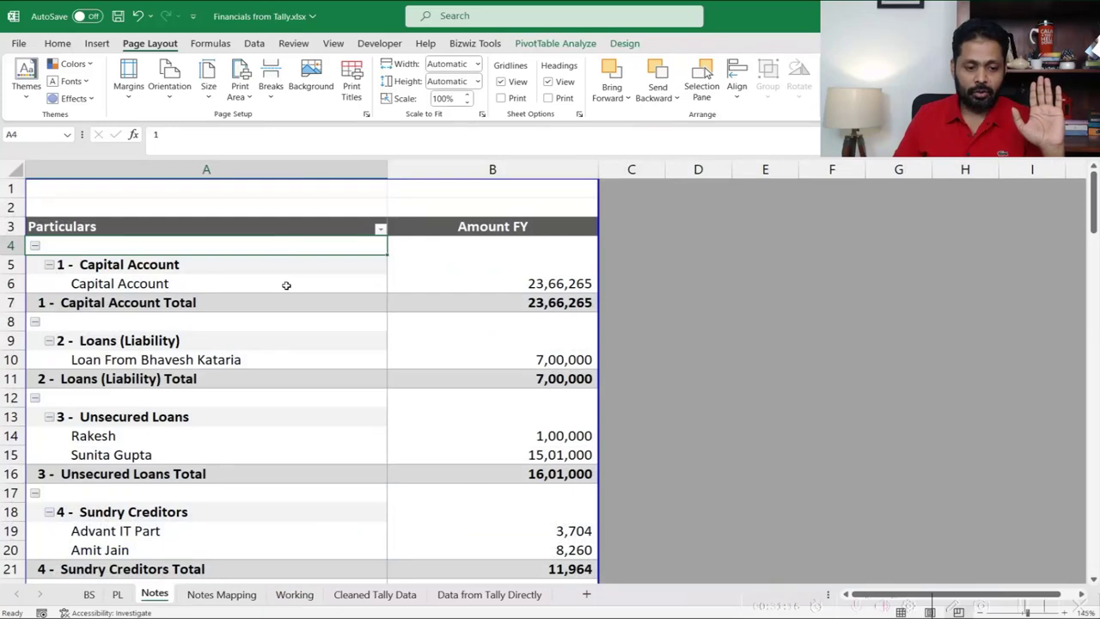
# Refresh the Notes pivot so Profit & Loss A/c appears under Capital Account.
pyautogui.rightClick(287, 284)
pyautogui.click(342, 285)
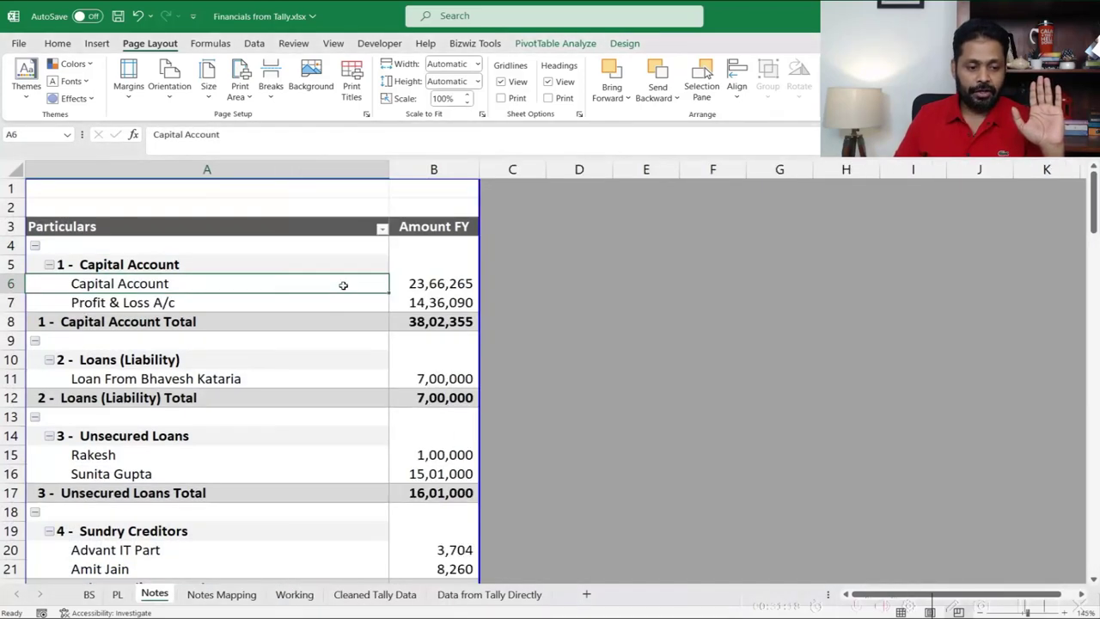
pyautogui.click(270, 307)
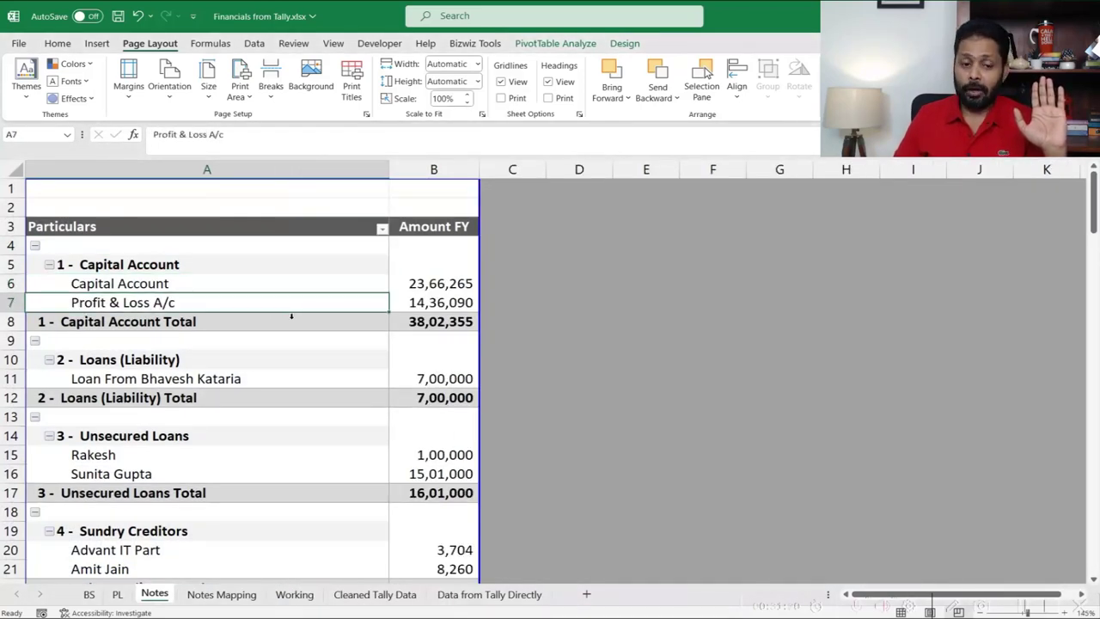
pyautogui.click(163, 363)
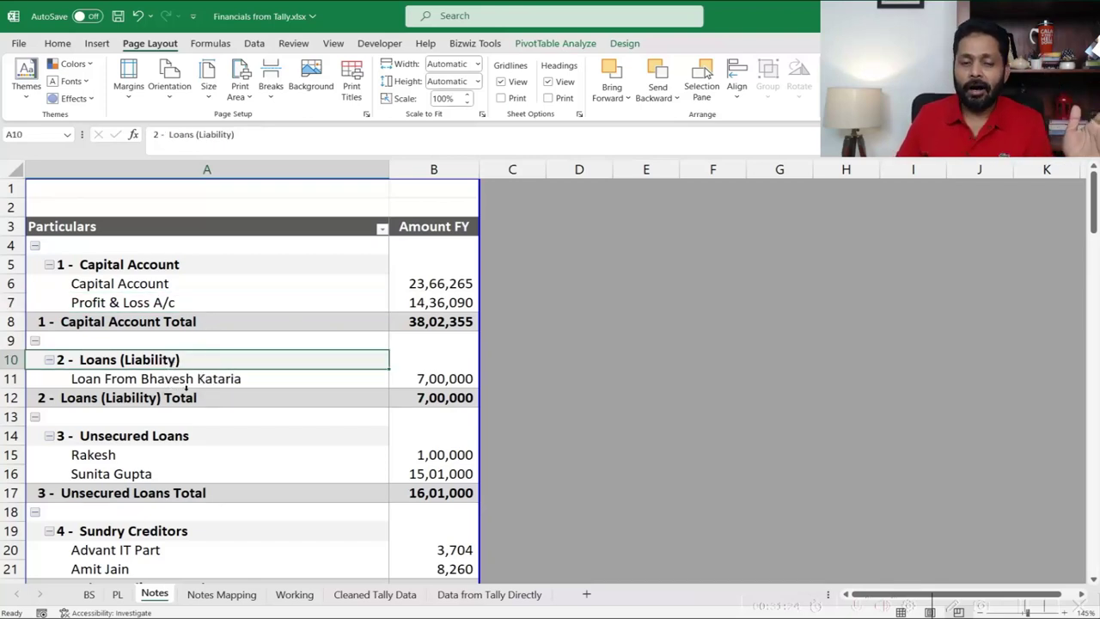
# Widen the Amount FY column and refresh the pivot again.
pyautogui.moveTo(478, 169); pyautogui.dragTo(530, 176)
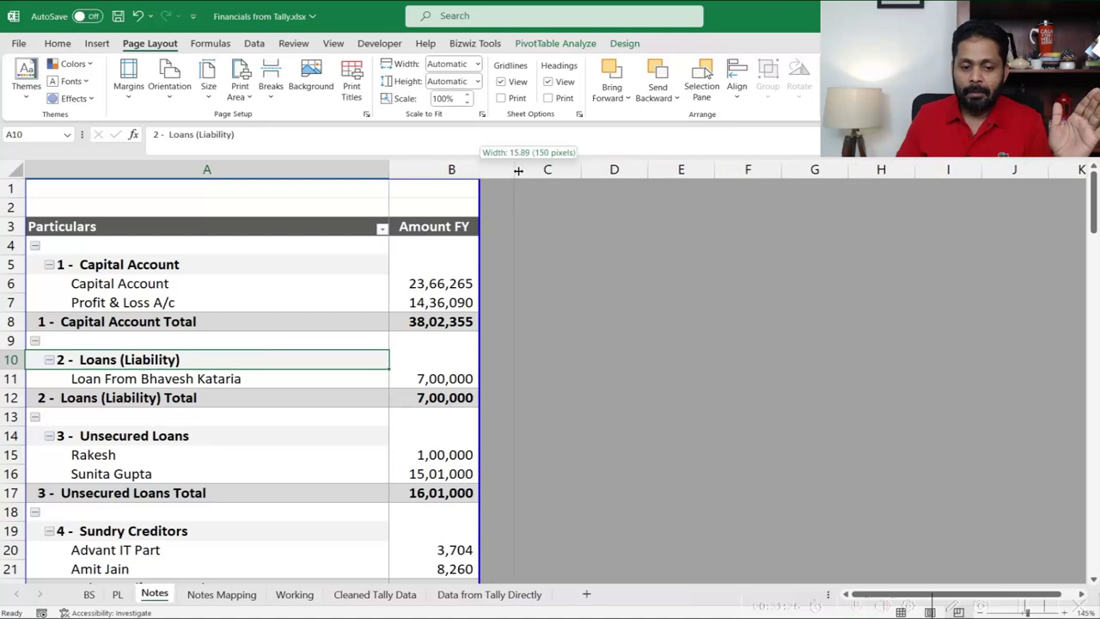
pyautogui.click(418, 307)
pyautogui.rightClick(418, 307)
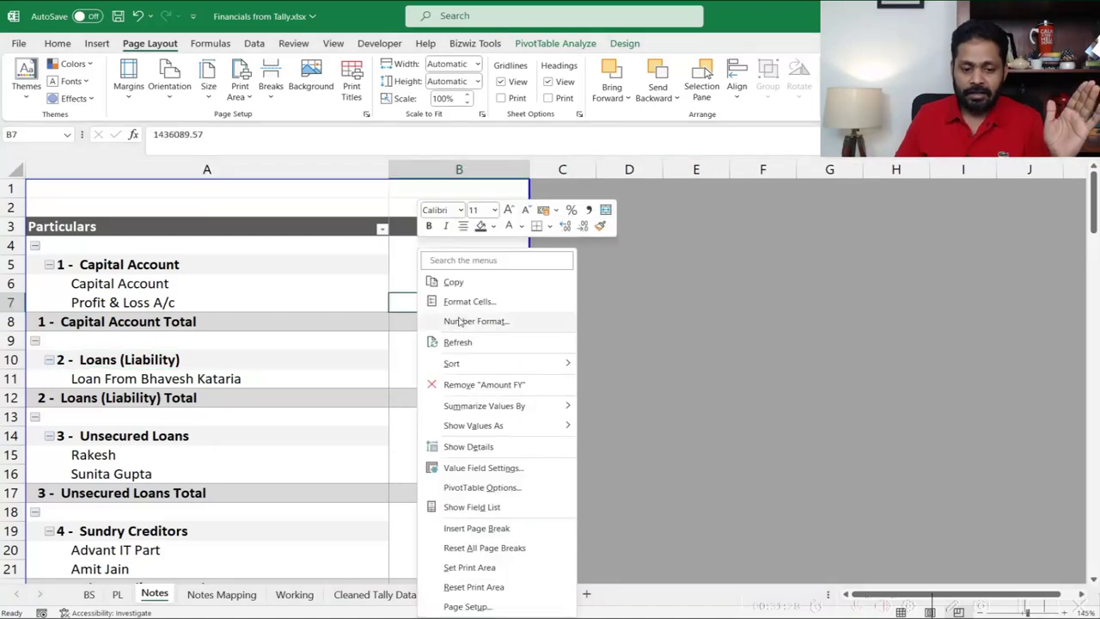
pyautogui.click(464, 342)
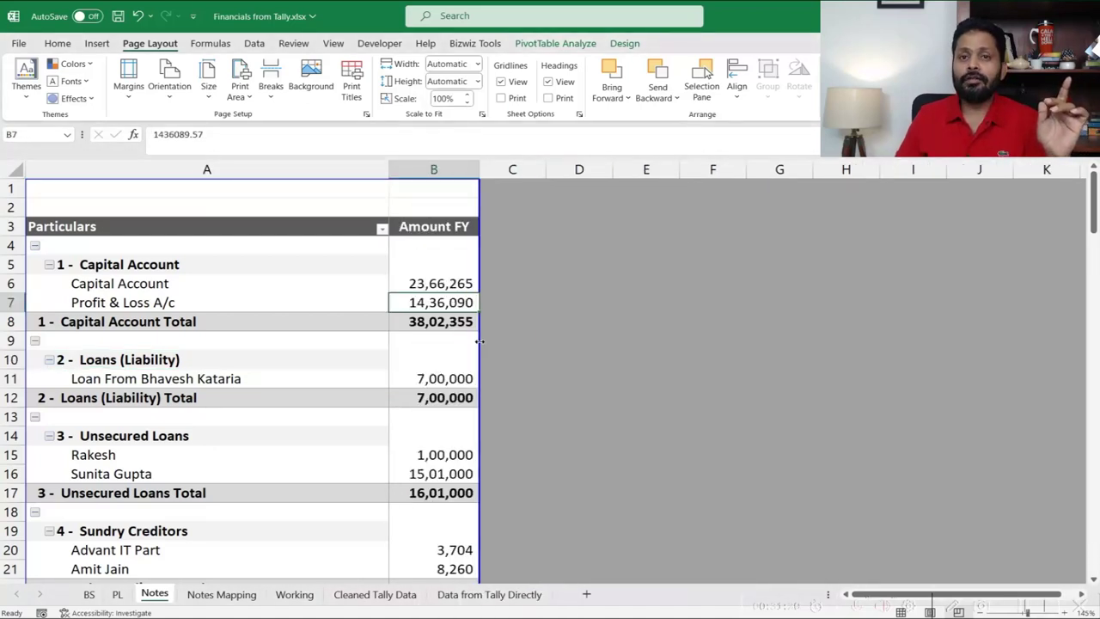
pyautogui.rightClick(301, 305)
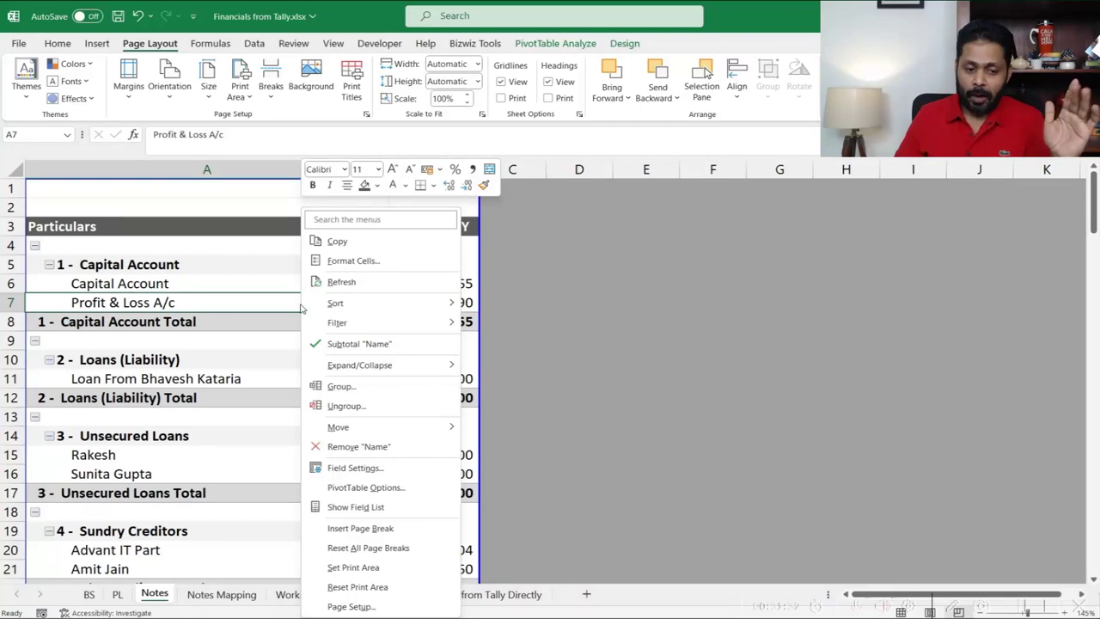
# Stop column widths autofitting on refresh, then widen the Amount FY and Particulars columns.
pyautogui.click(388, 487)
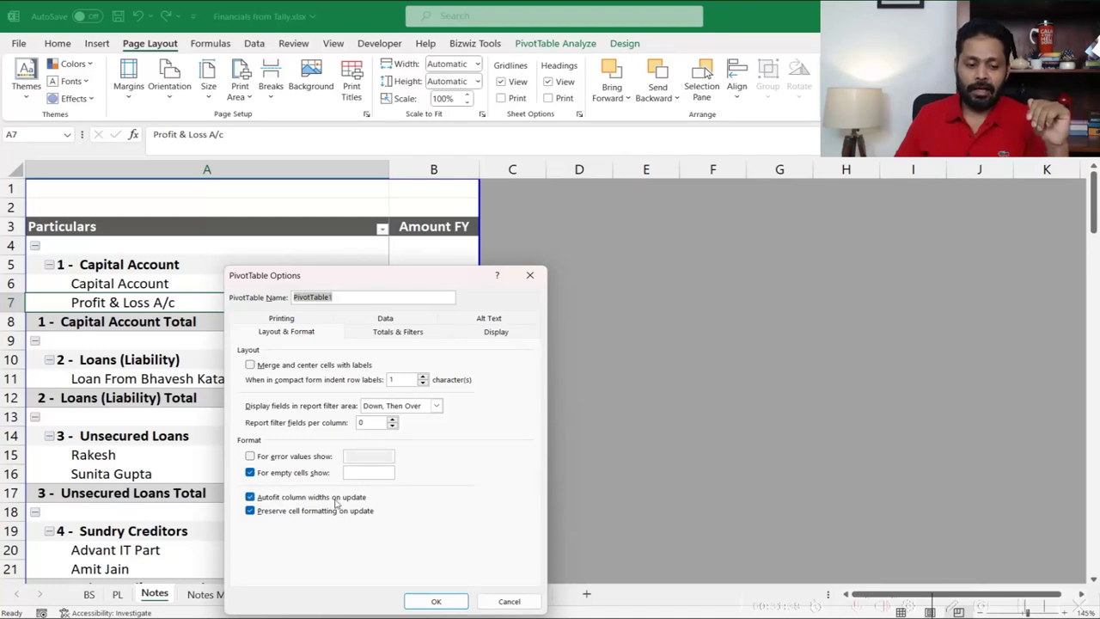
pyautogui.click(250, 498)
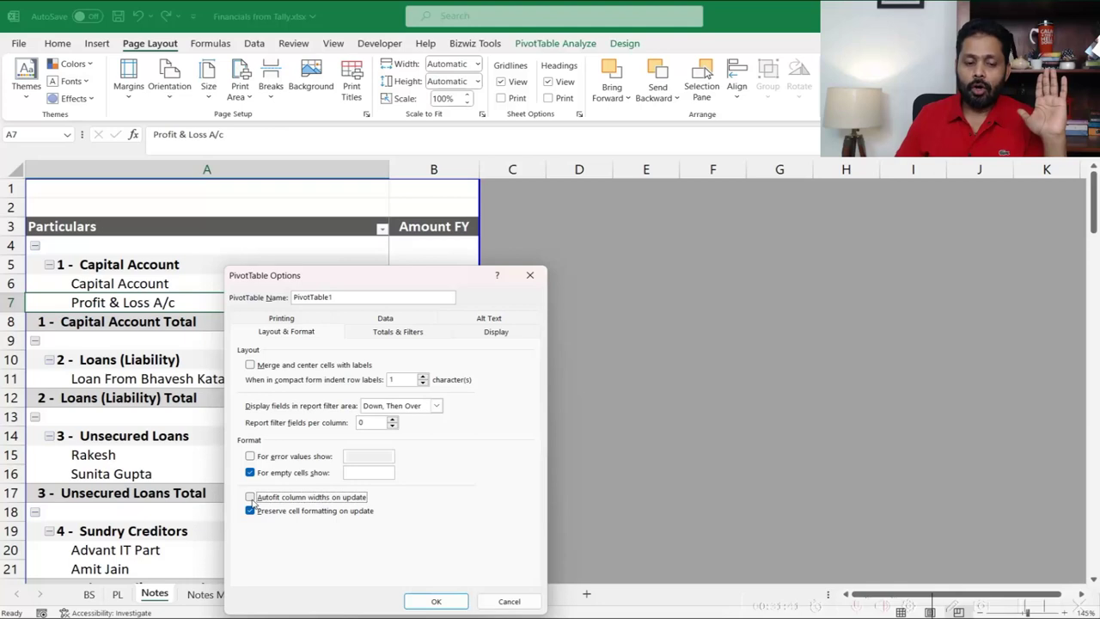
pyautogui.click(435, 601)
pyautogui.moveTo(481, 169); pyautogui.dragTo(530, 169)
pyautogui.moveTo(390, 172); pyautogui.dragTo(447, 172)
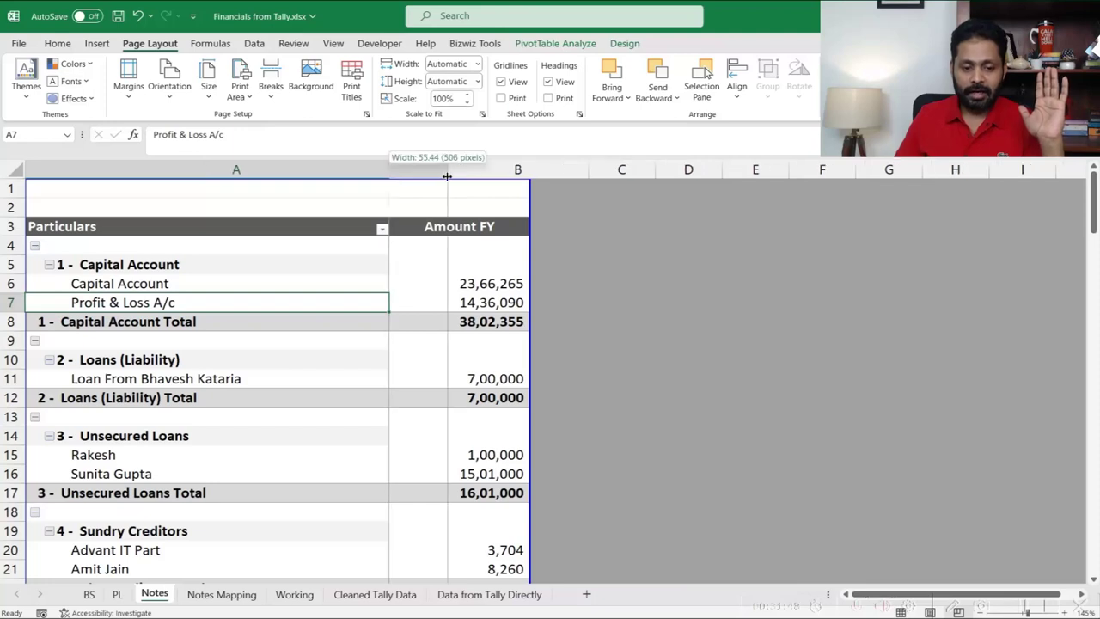
# Refresh the Notes pivot with the latest data and move on to the BS sheet.
pyautogui.rightClick(386, 298)
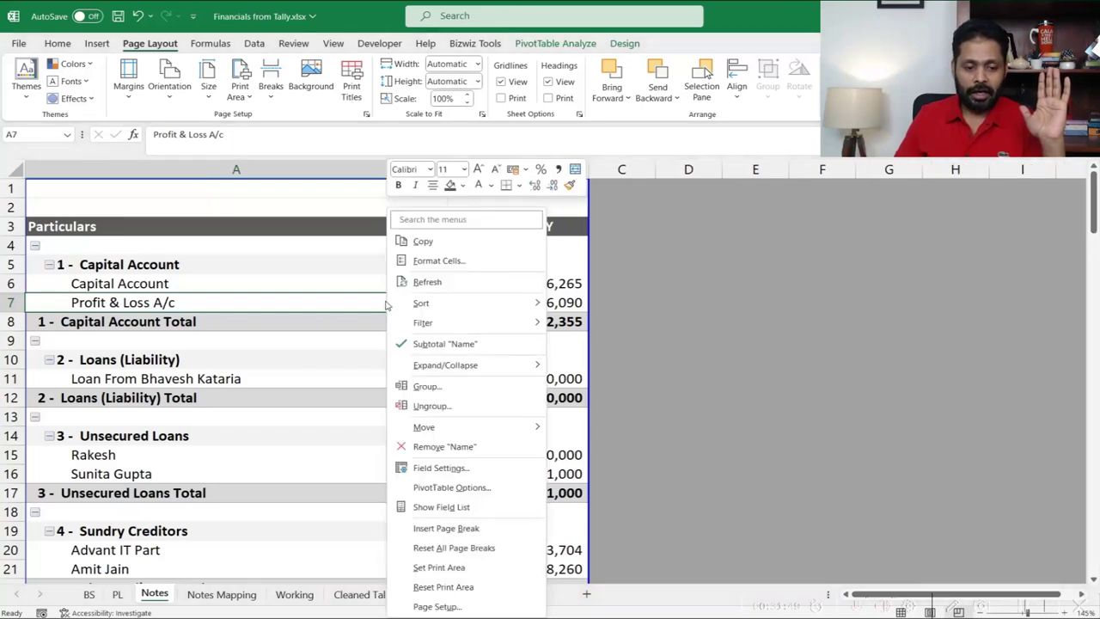
pyautogui.click(458, 282)
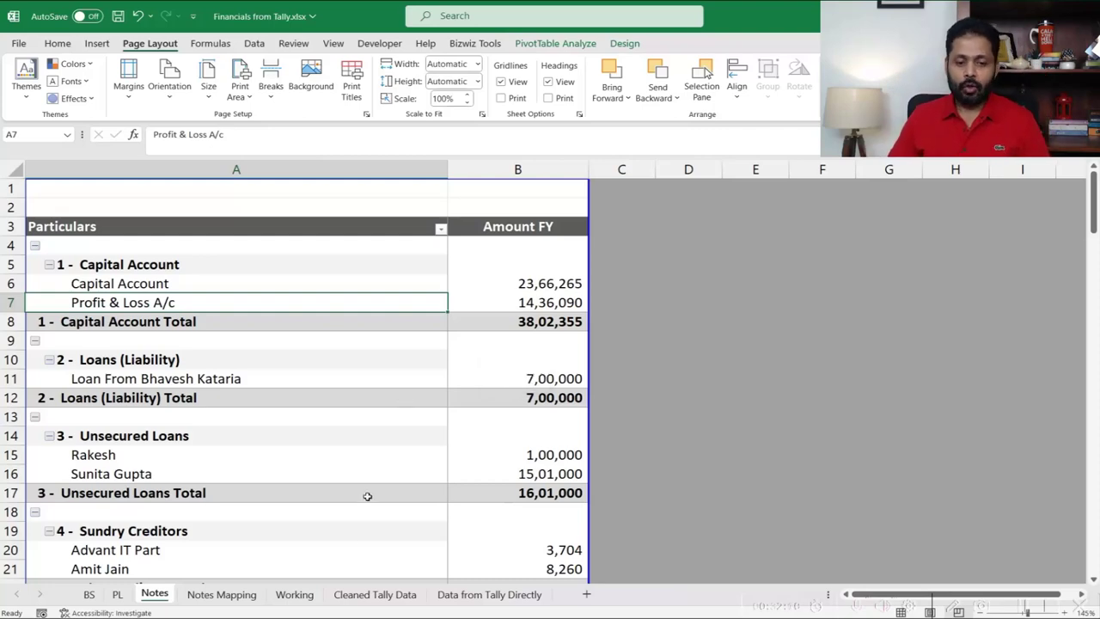
pyautogui.scroll(-4, 302, 515)
pyautogui.scroll(-2, 307, 516)
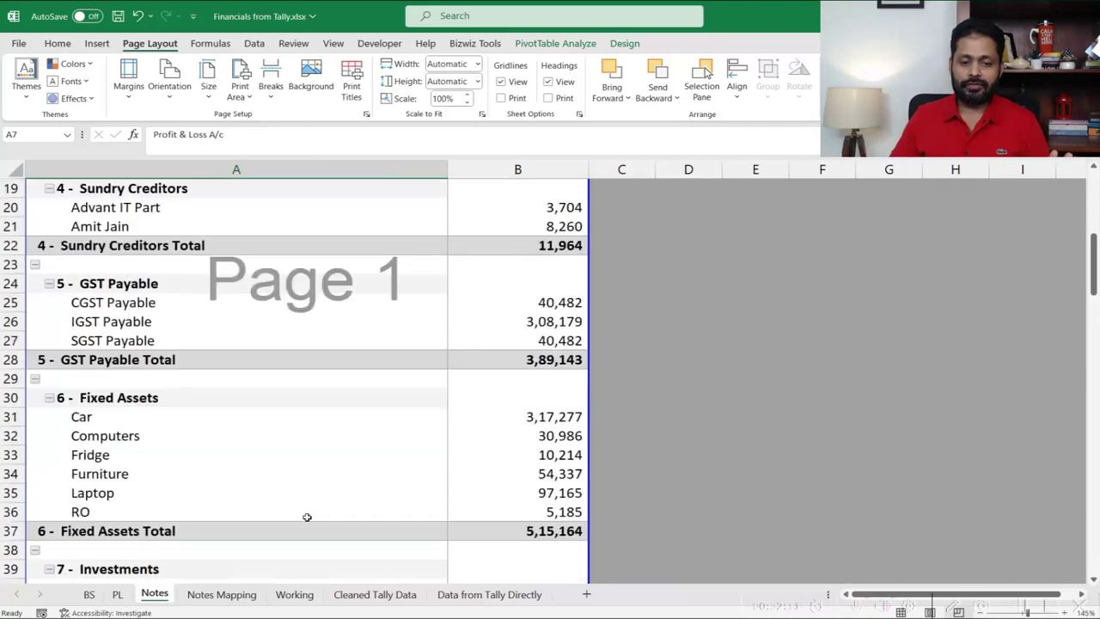
pyautogui.scroll(6, 300, 507)
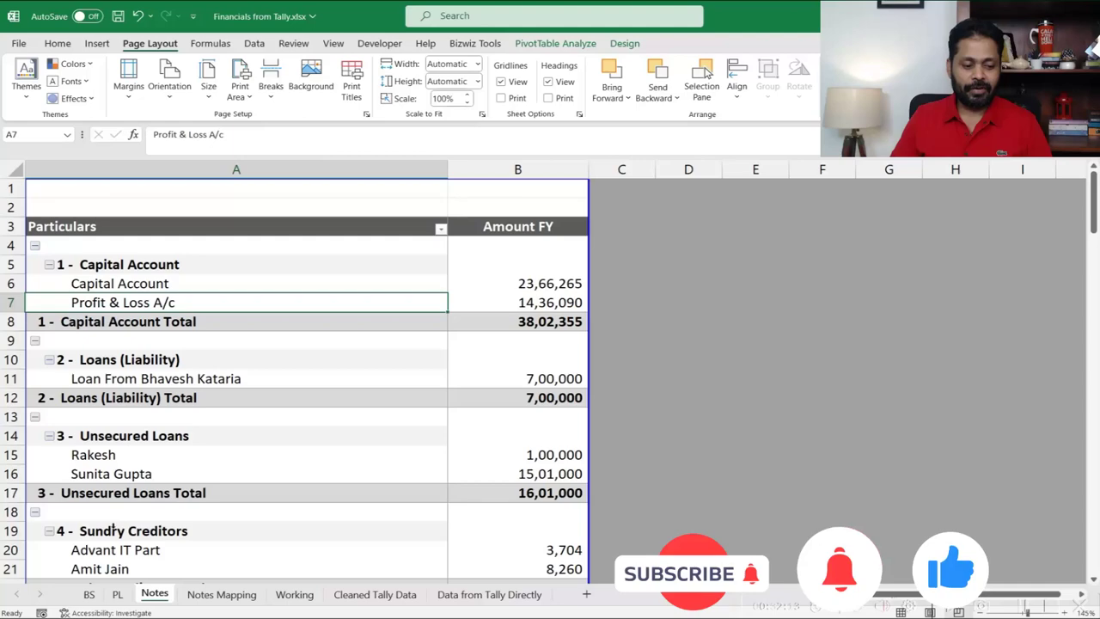
pyautogui.click(117, 594)
pyautogui.click(89, 595)
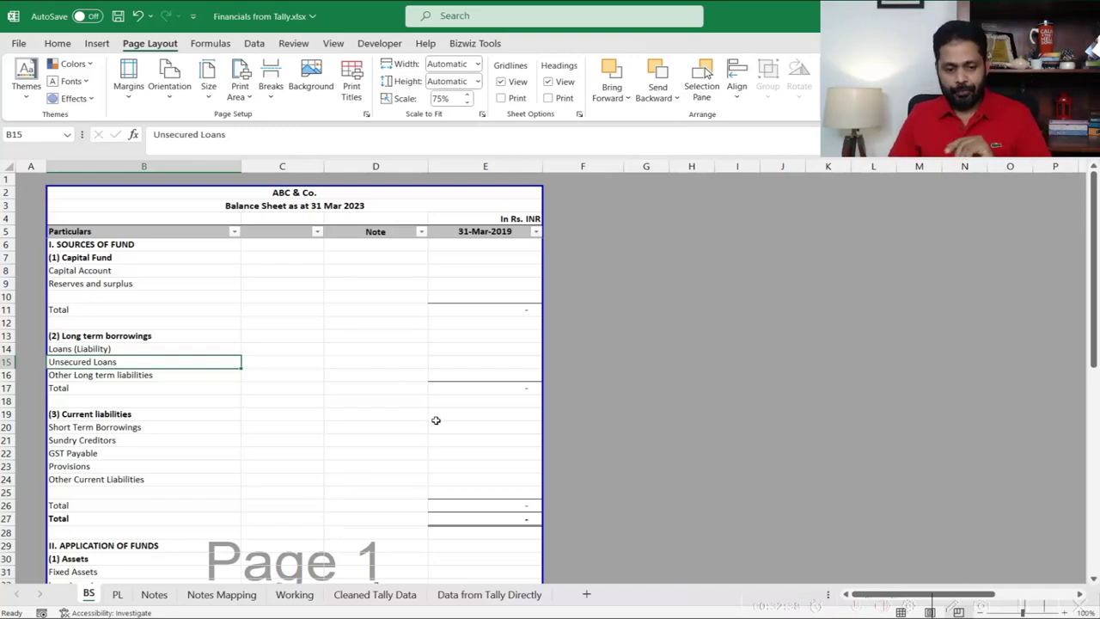
pyautogui.click(526, 312)
pyautogui.press('F2')
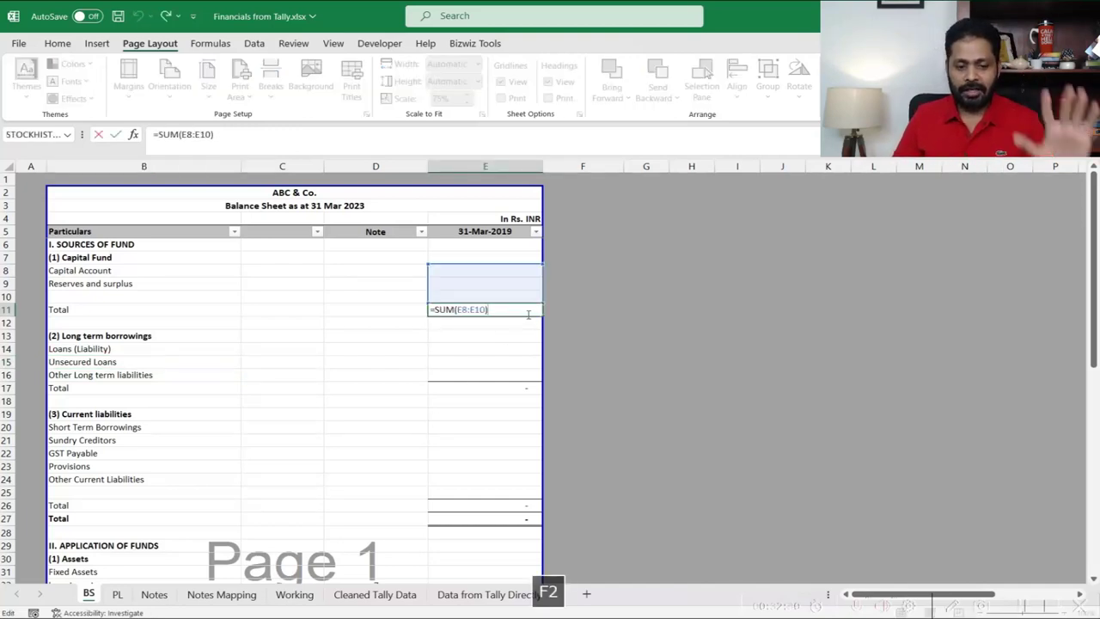
pyautogui.press('Escape')
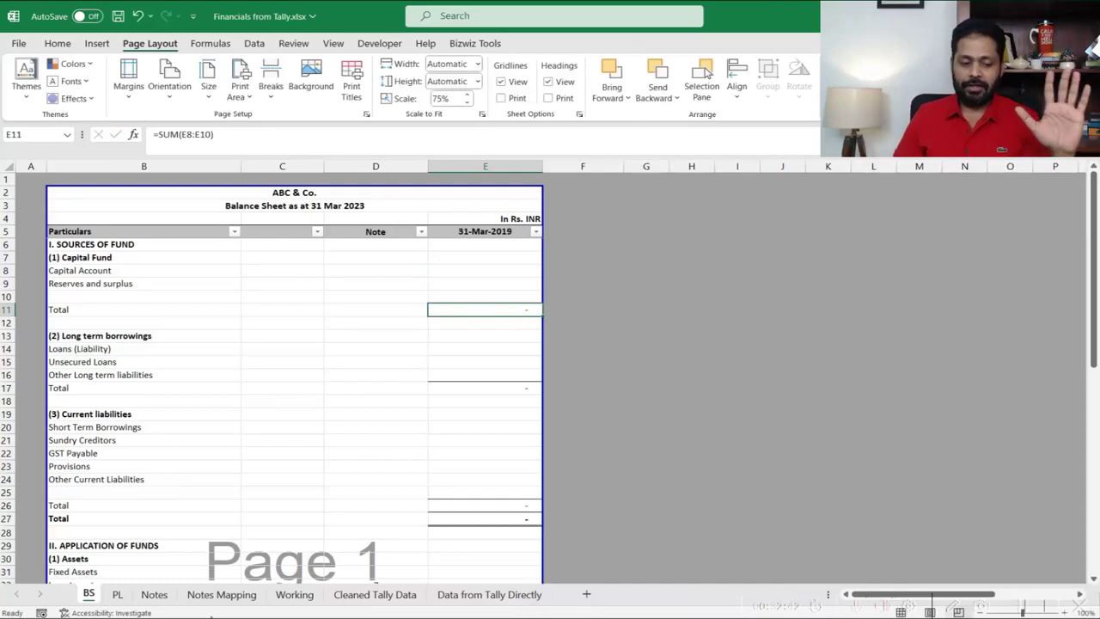
pyautogui.click(117, 594)
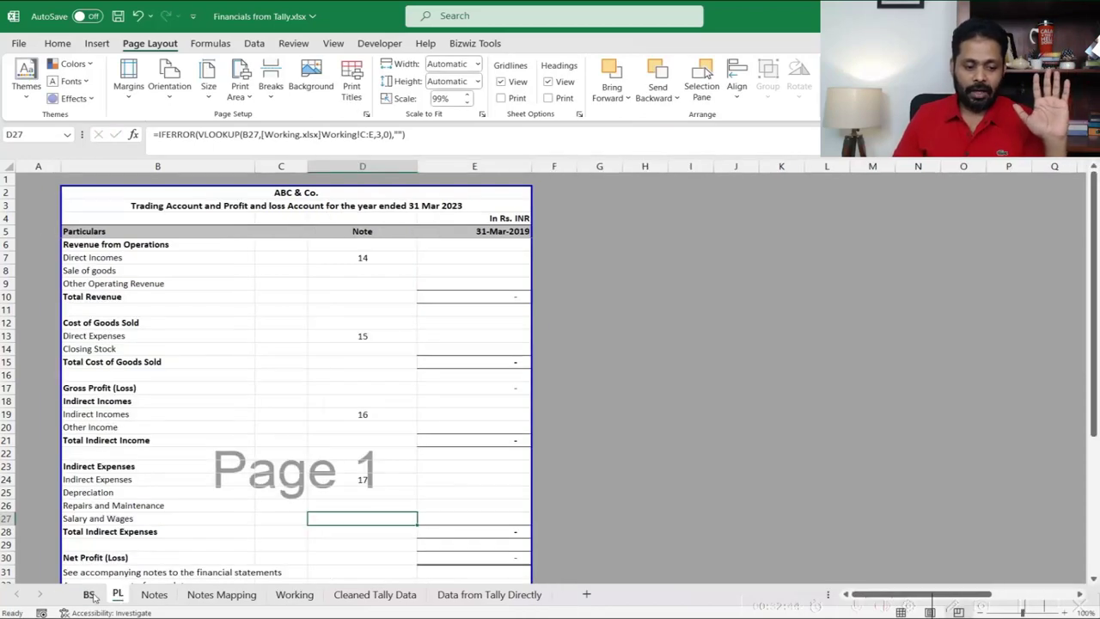
pyautogui.click(89, 595)
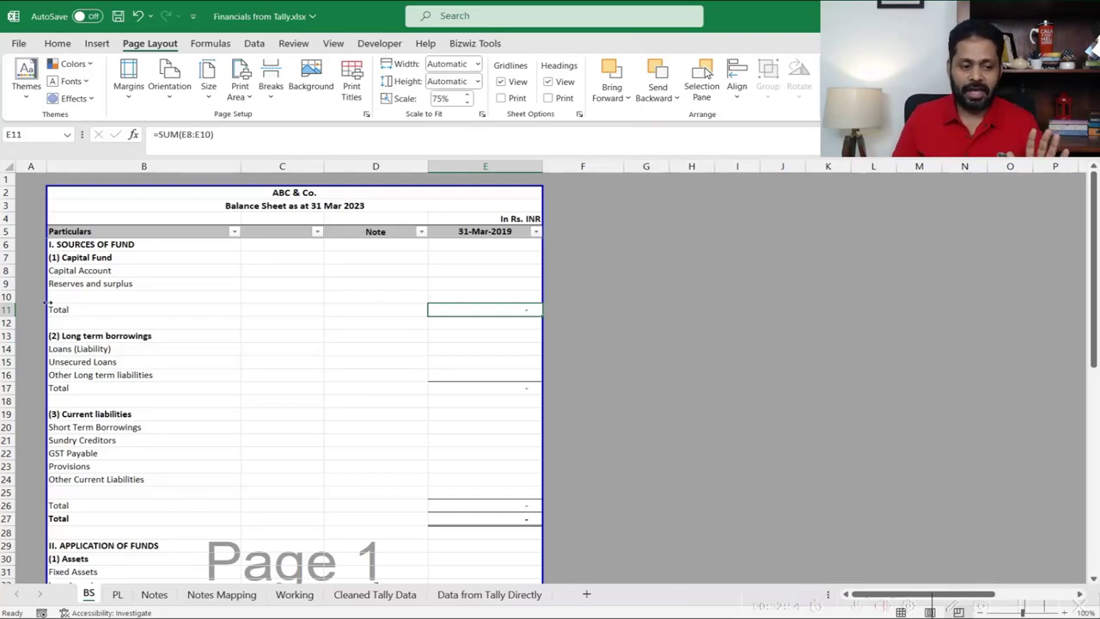
pyautogui.click(101, 298)
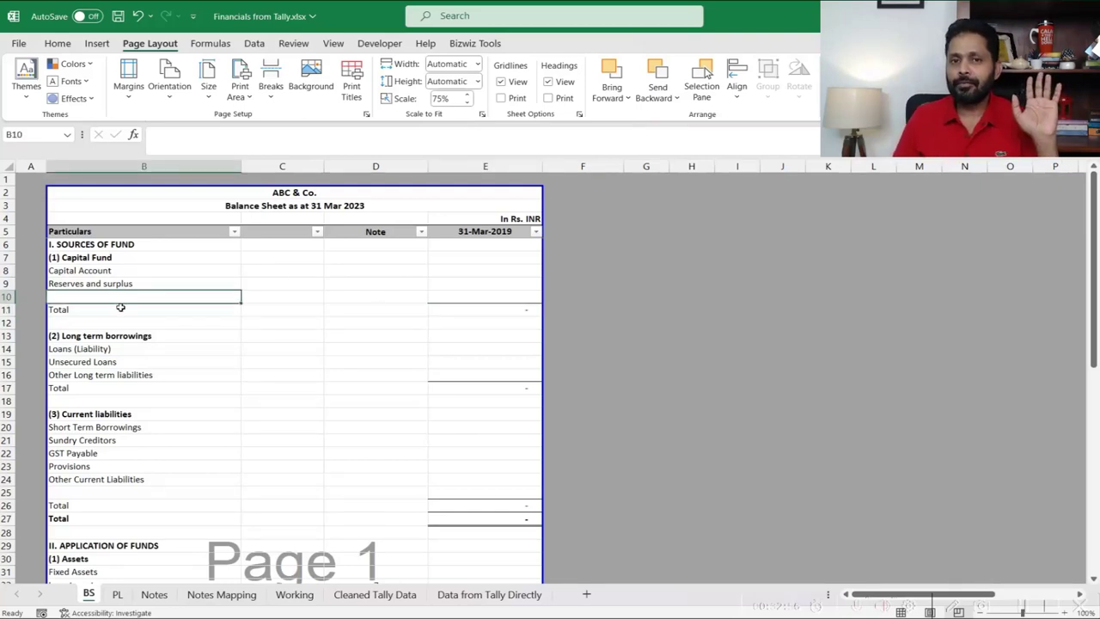
pyautogui.click(504, 311)
pyautogui.press('F2')
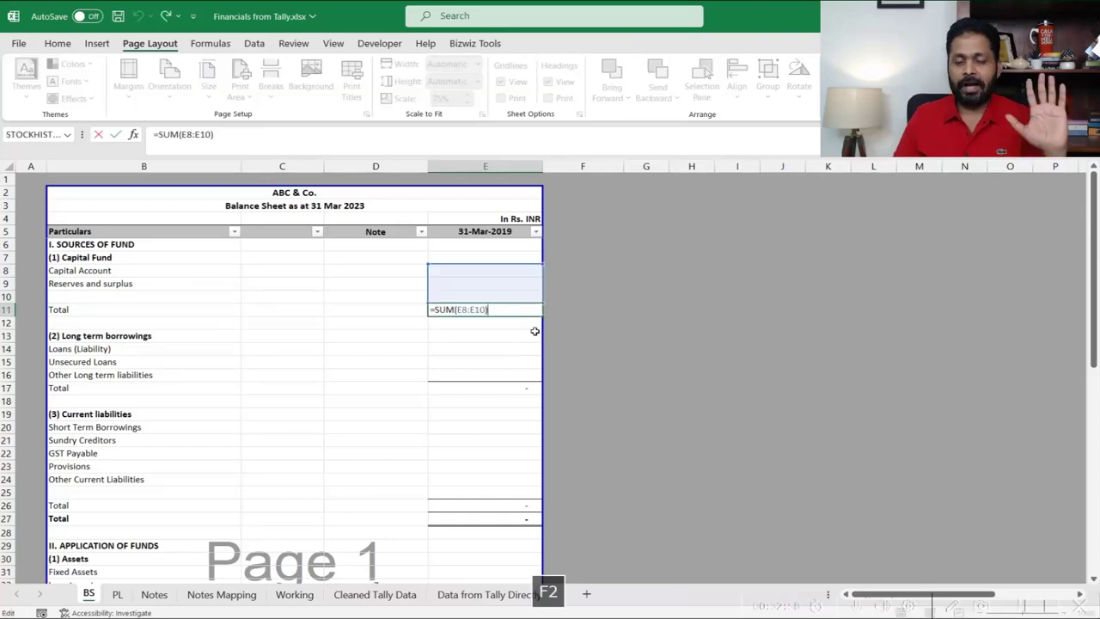
pyautogui.press('Escape')
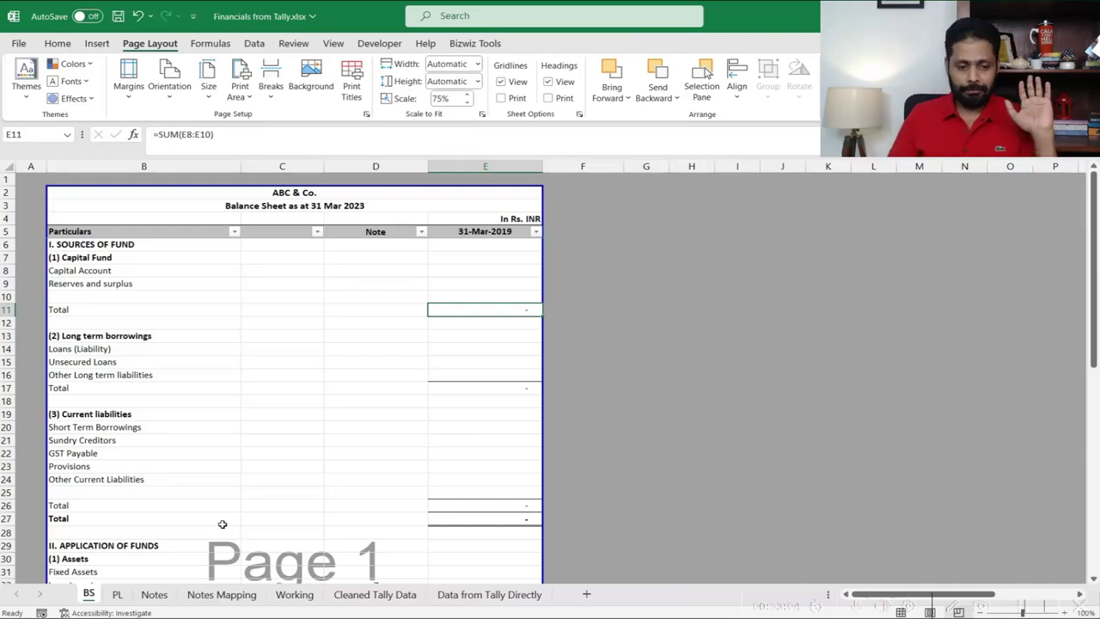
pyautogui.click(487, 262)
pyautogui.click(492, 276)
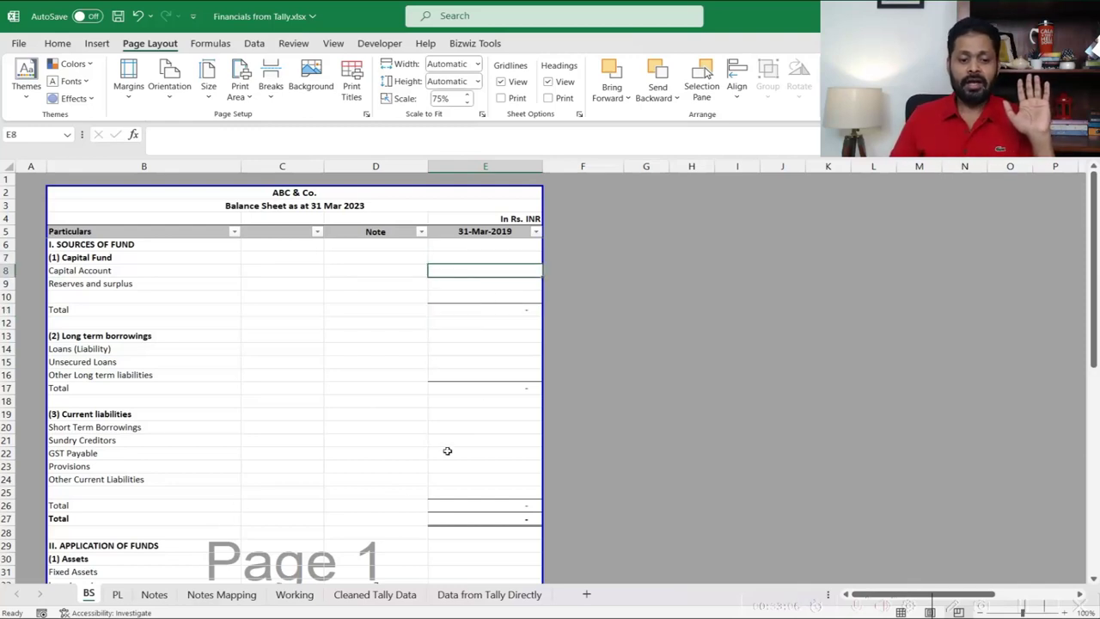
pyautogui.click(219, 594)
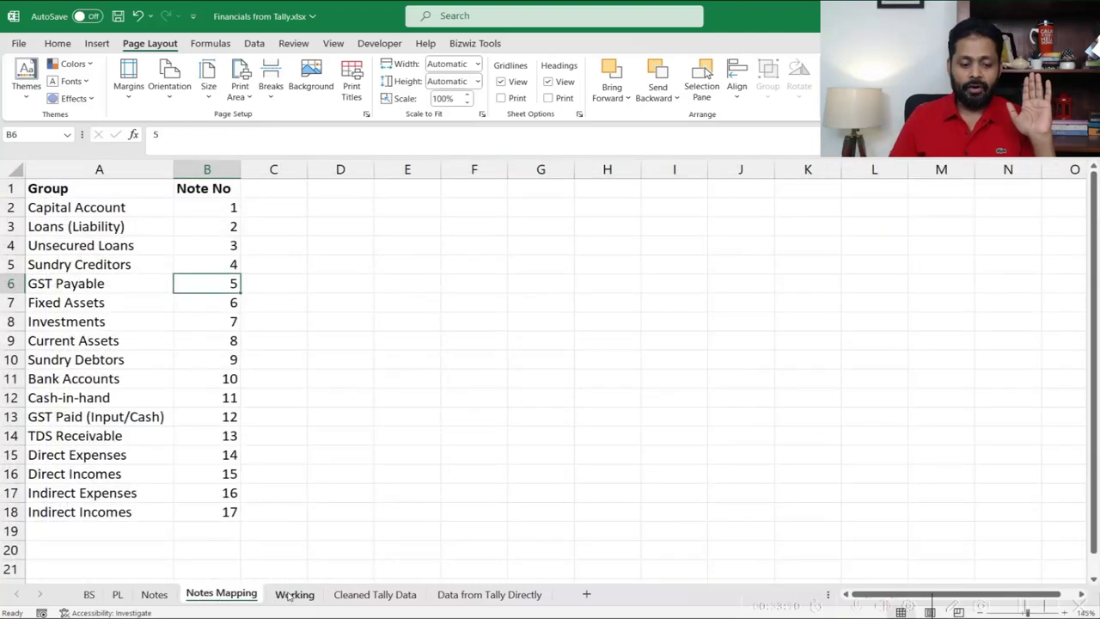
pyautogui.click(292, 595)
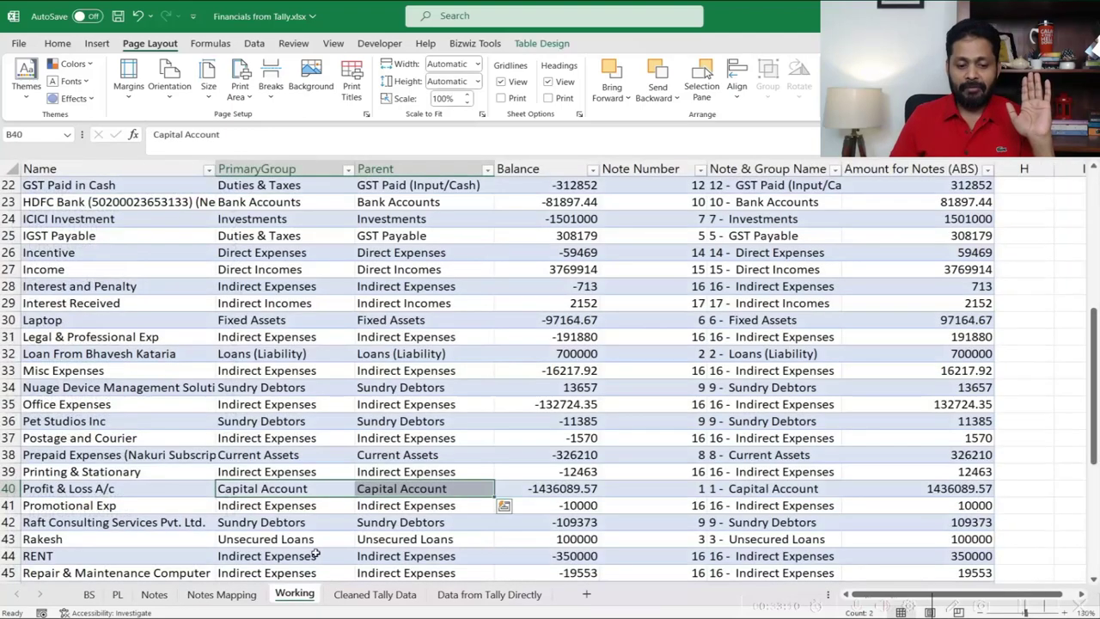
pyautogui.click(89, 595)
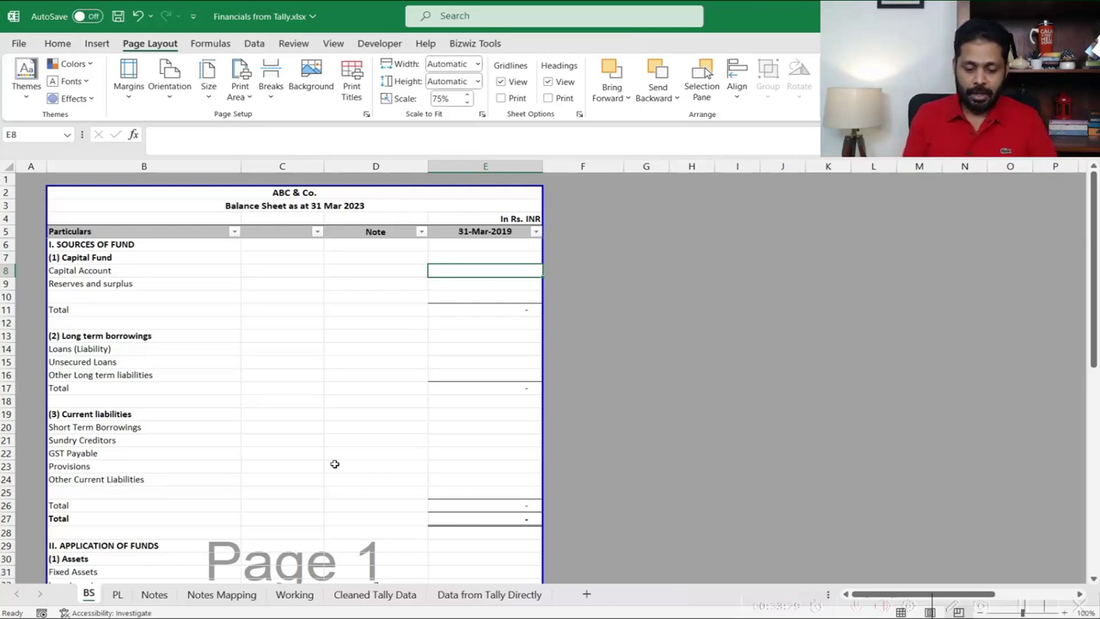
pyautogui.write('=sumifs')
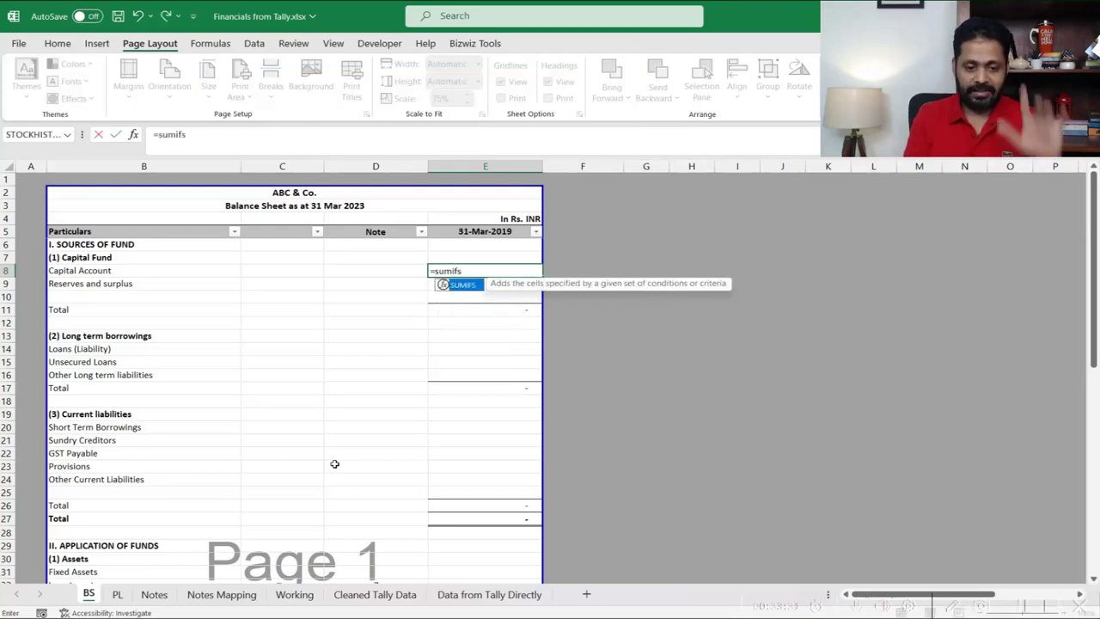
pyautogui.write('(')
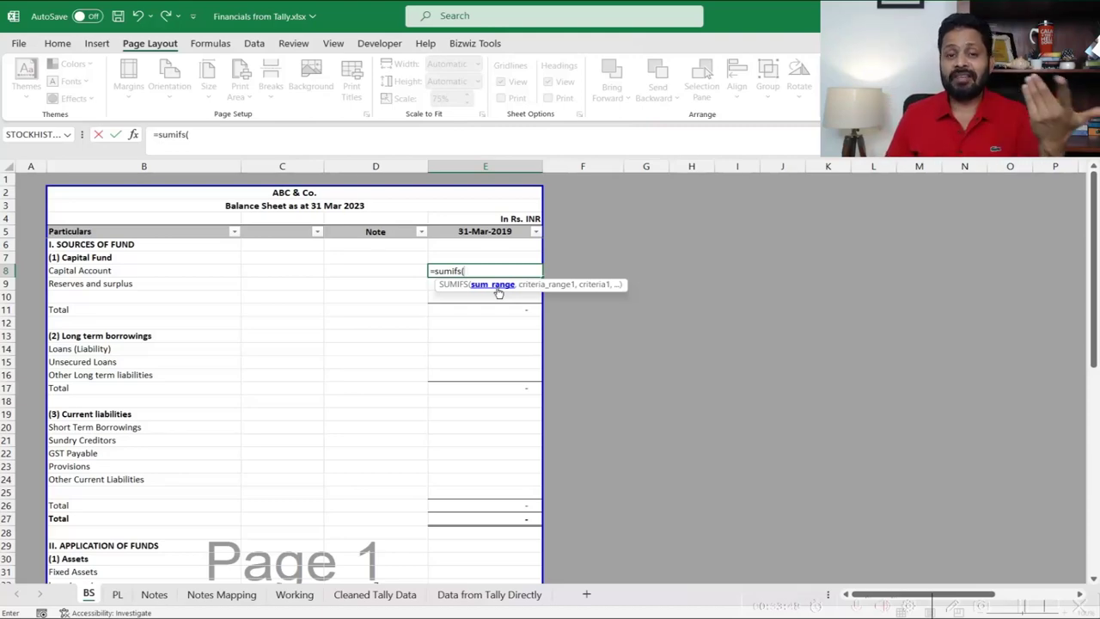
pyautogui.click(310, 597)
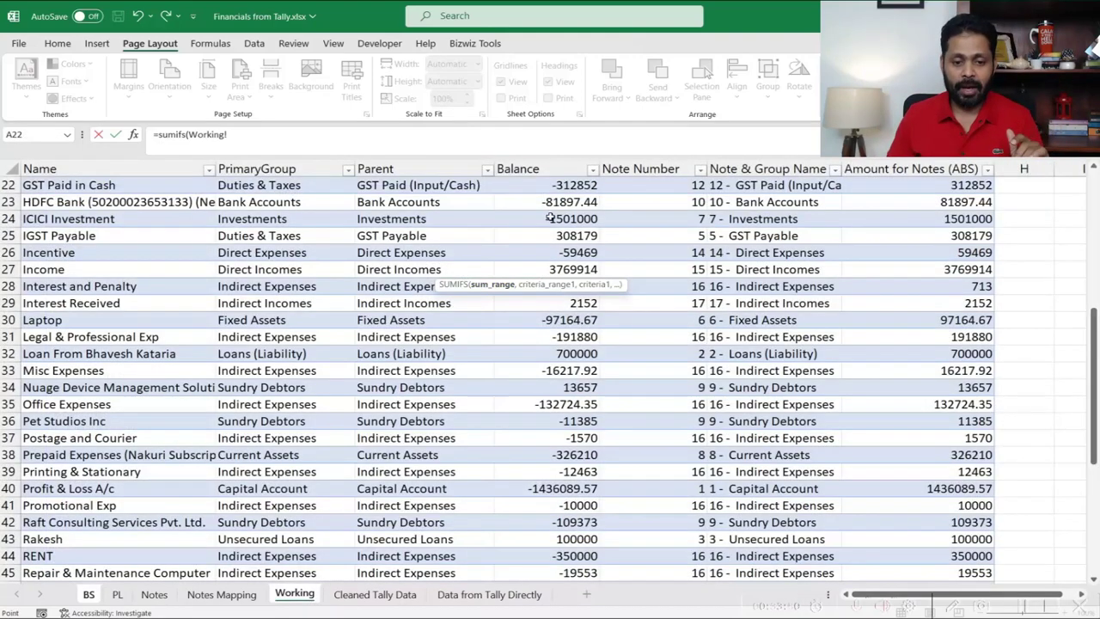
pyautogui.click(546, 170)
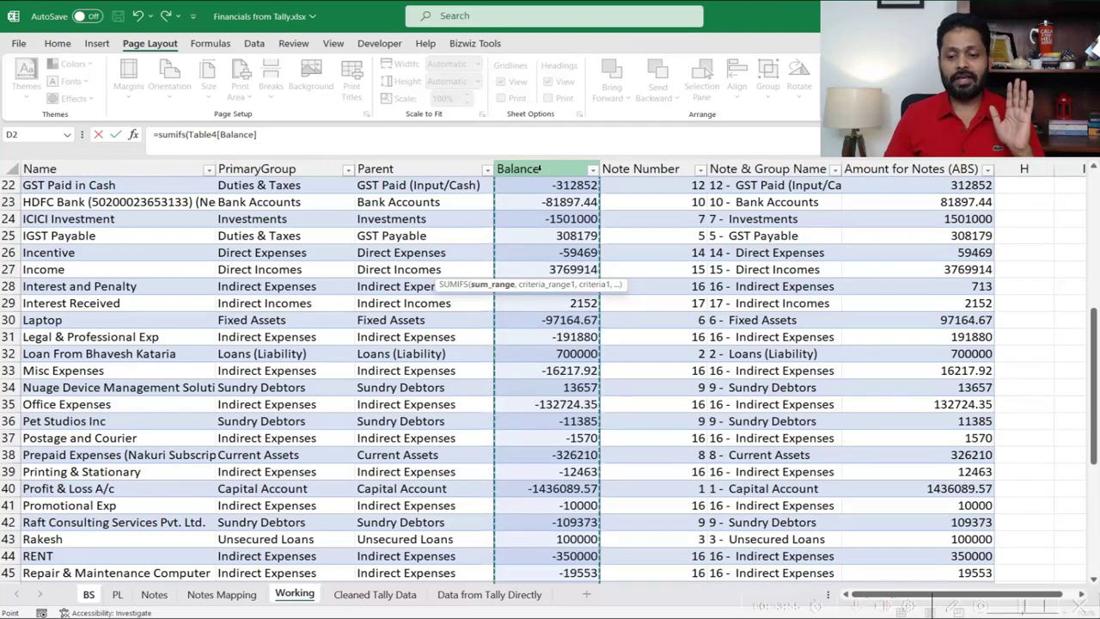
pyautogui.click(935, 162)
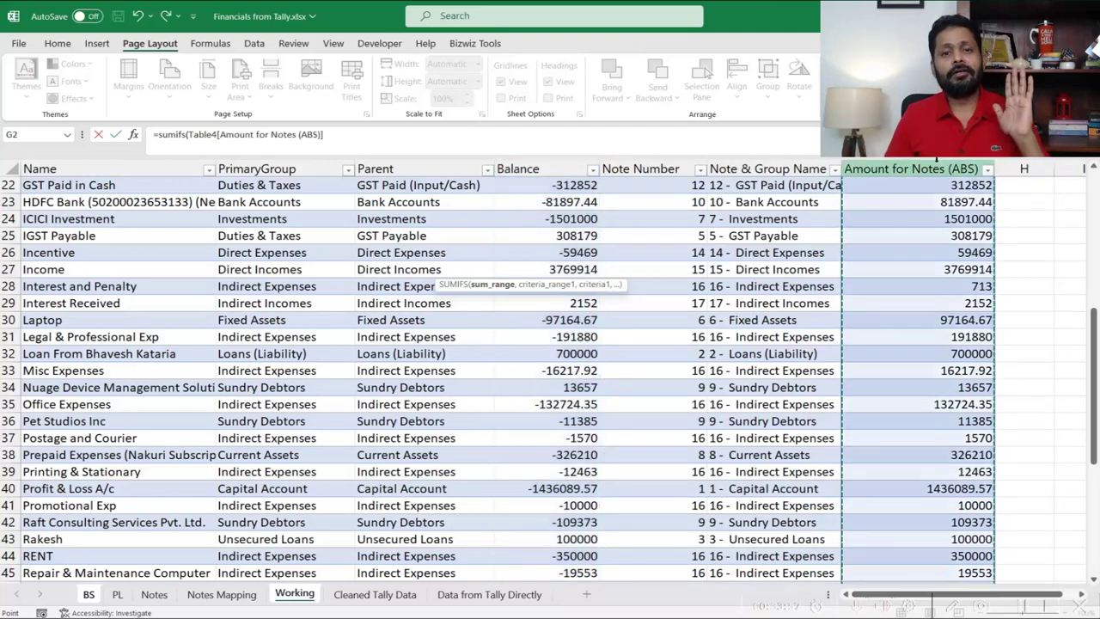
pyautogui.click(528, 162)
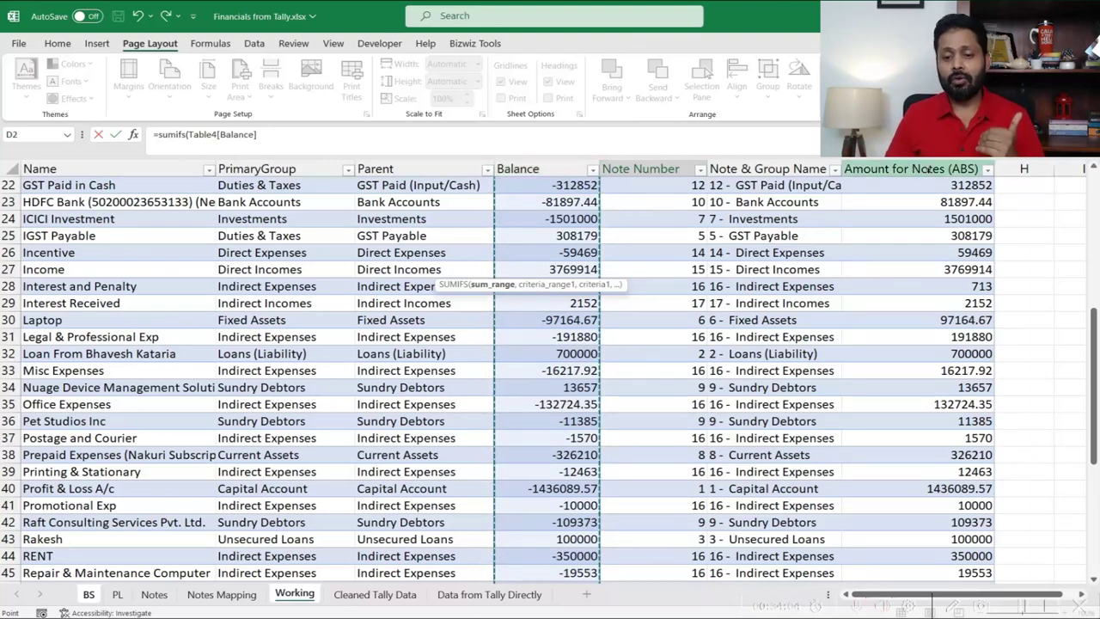
pyautogui.click(925, 169)
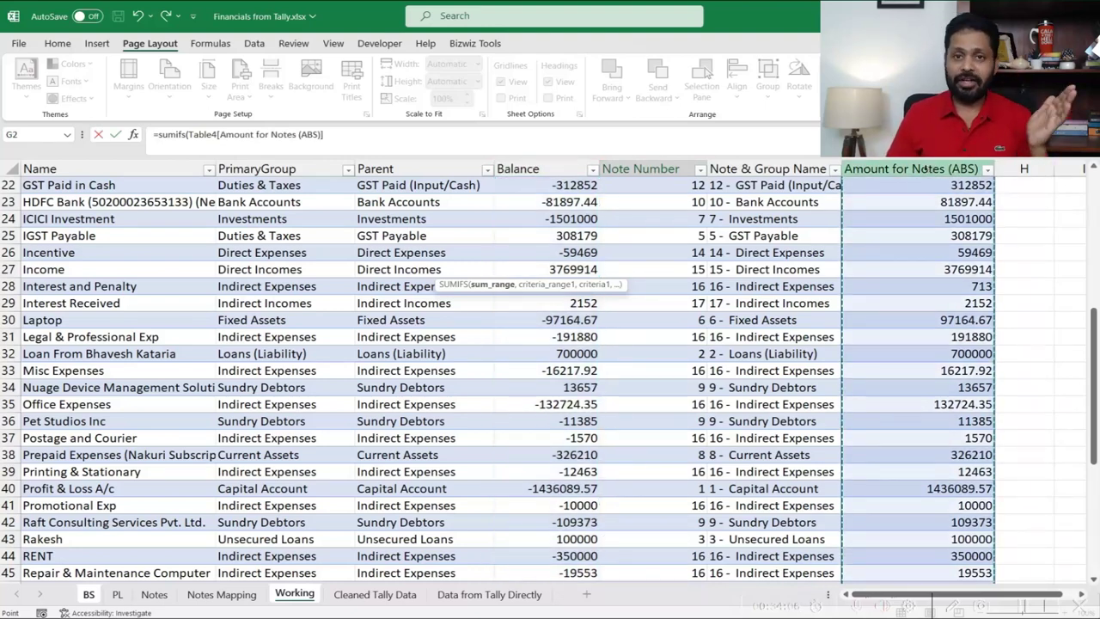
pyautogui.press('Escape')
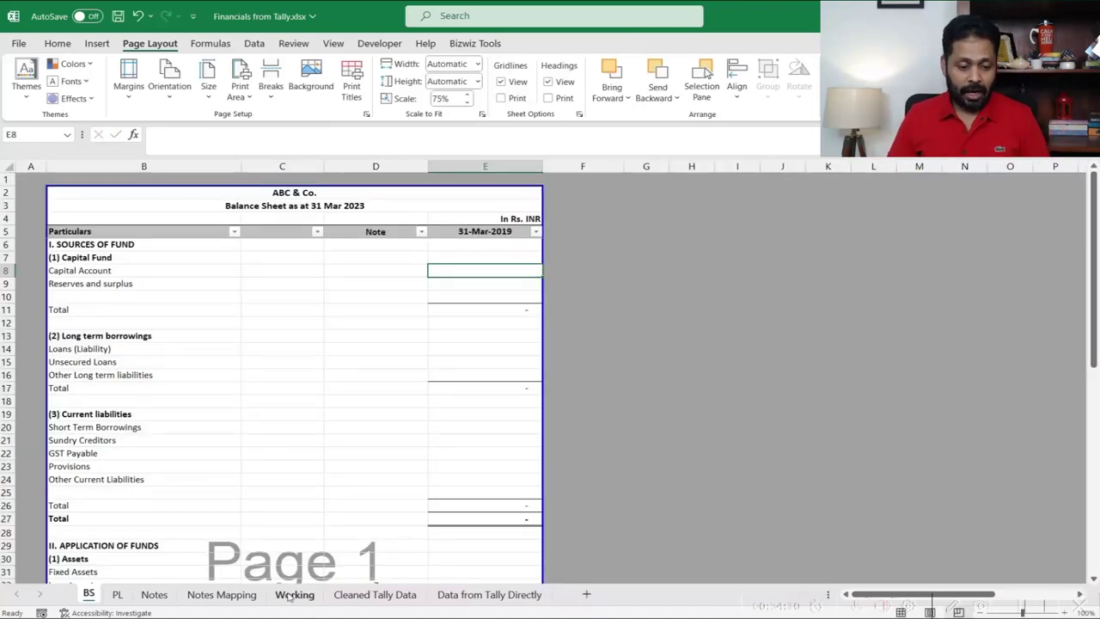
# Review the Working sheet's Balance and ABS amount columns, noting Profit & Loss A/c at -1436089.57 under Capital Account.
pyautogui.click(222, 593)
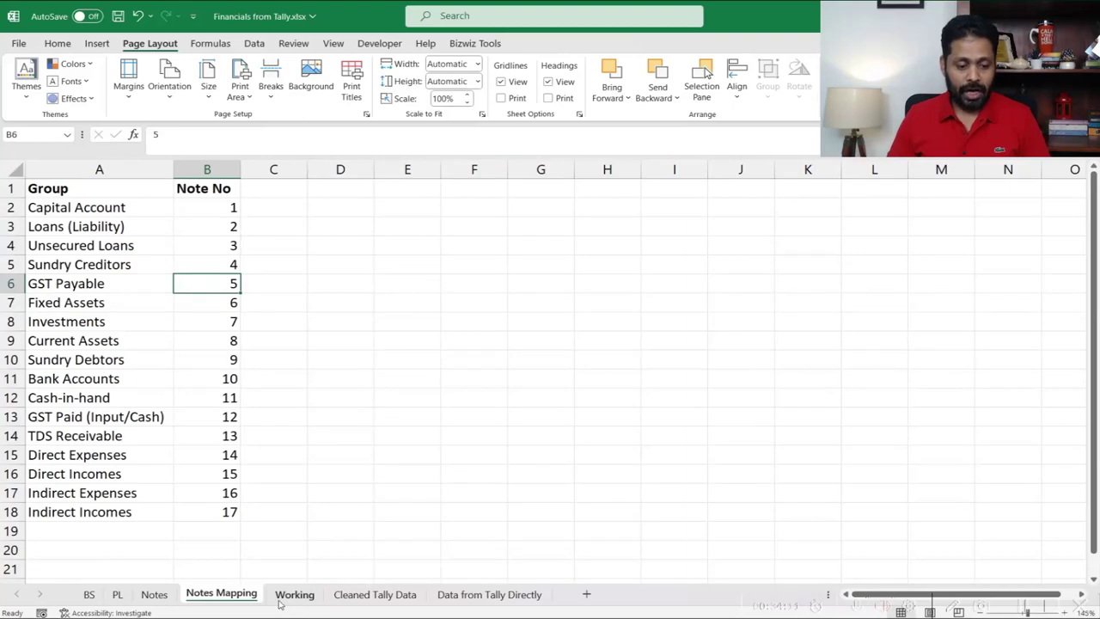
pyautogui.click(284, 597)
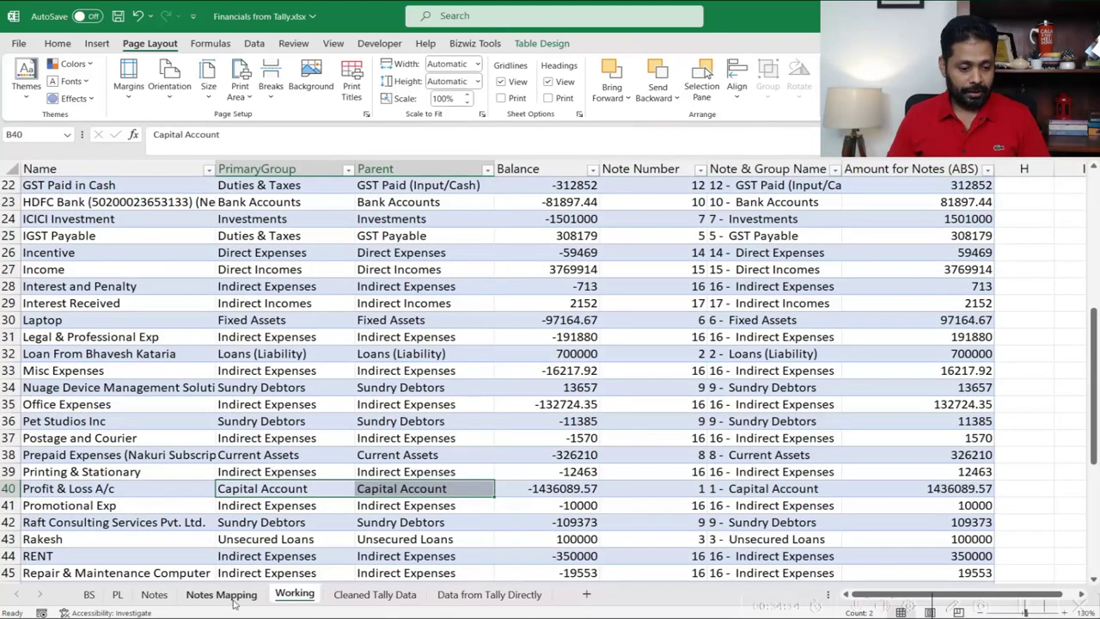
pyautogui.click(915, 171)
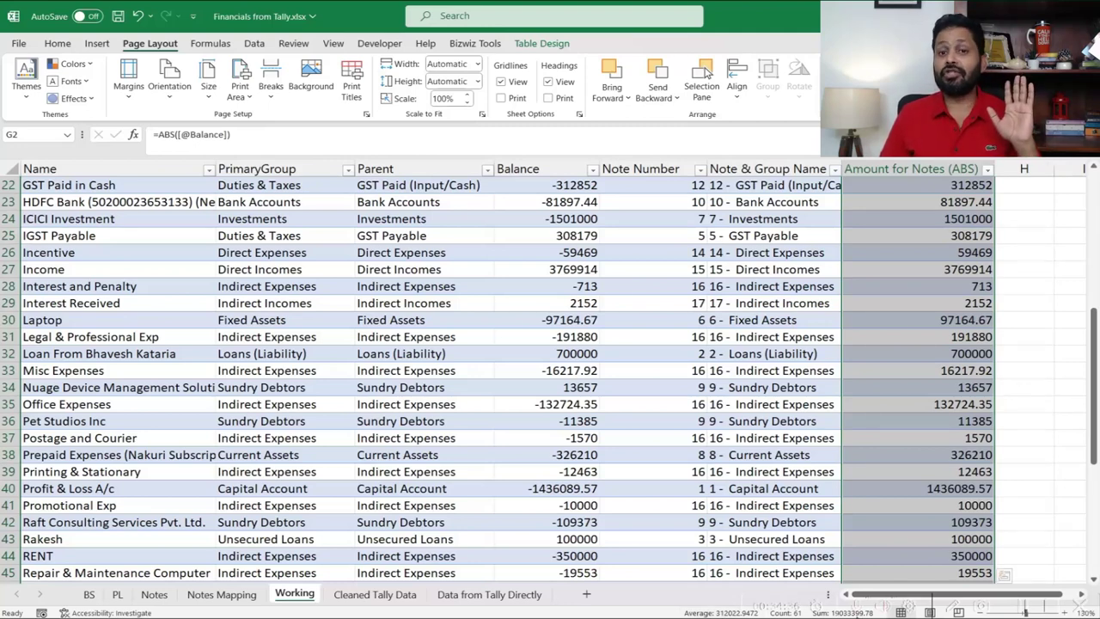
pyautogui.click(542, 169)
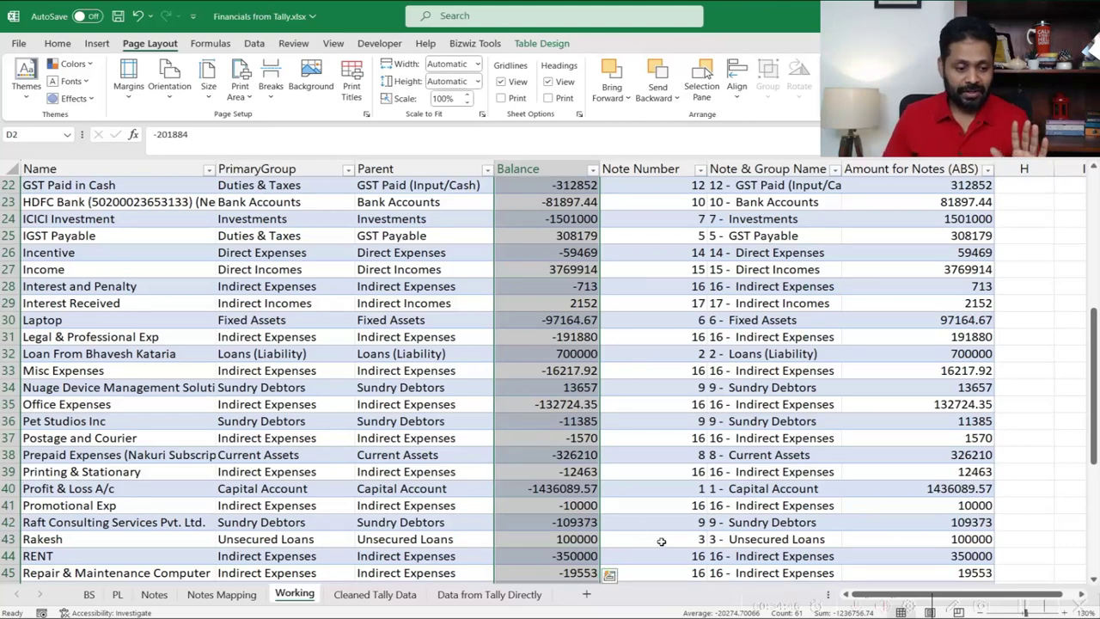
pyautogui.click(577, 489)
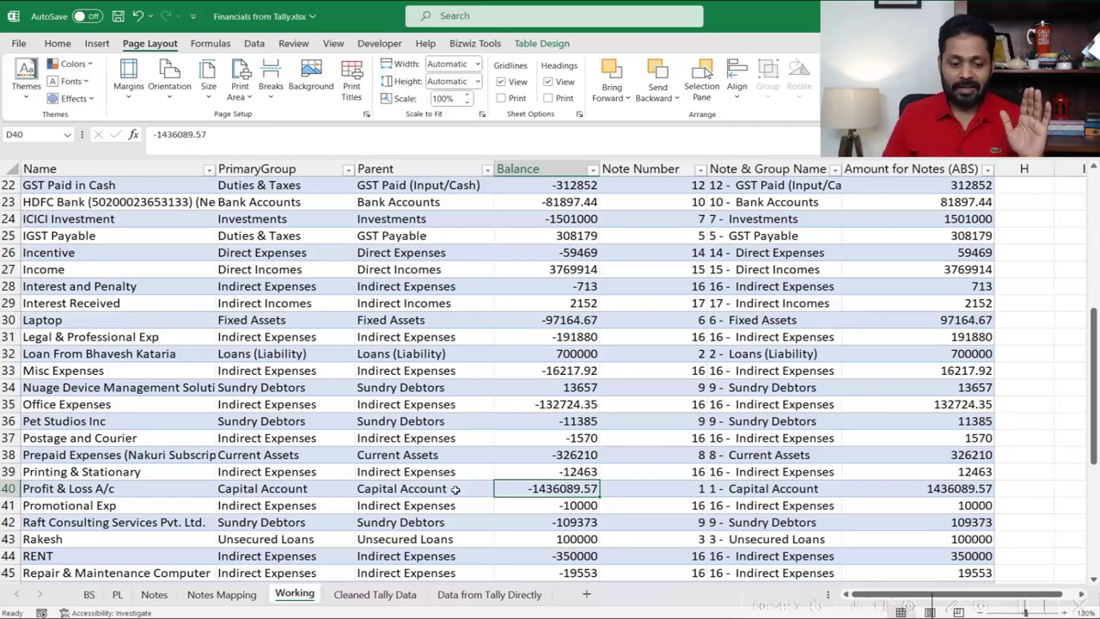
pyautogui.click(379, 488)
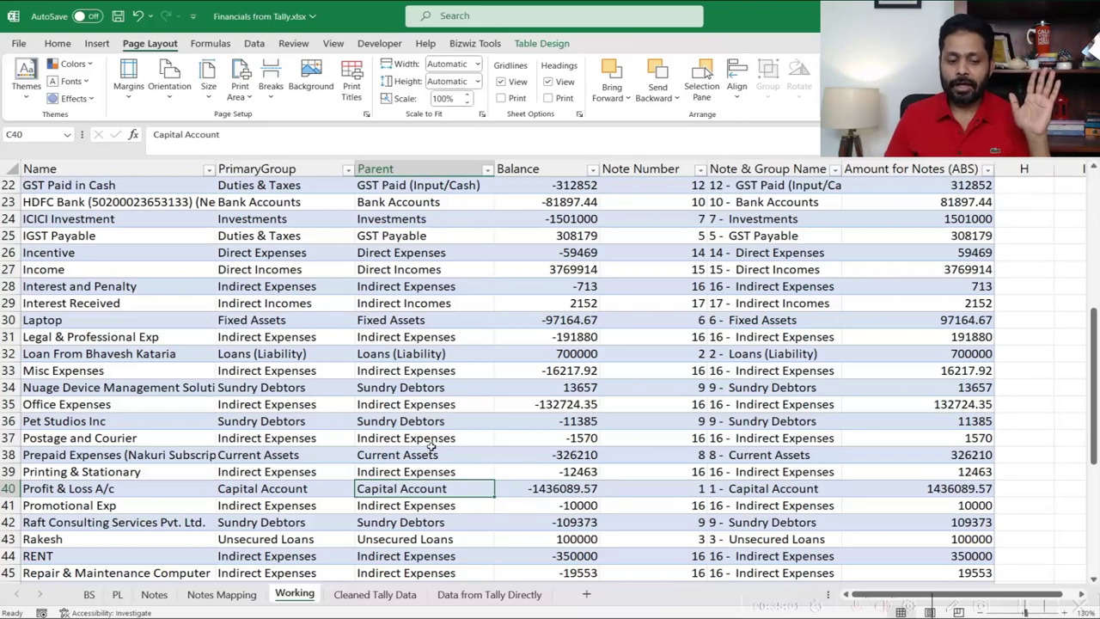
# Filter Parent to exclude Direct/Indirect Expenses and Incomes, leaving 34 of 61 records.
pyautogui.click(487, 169)
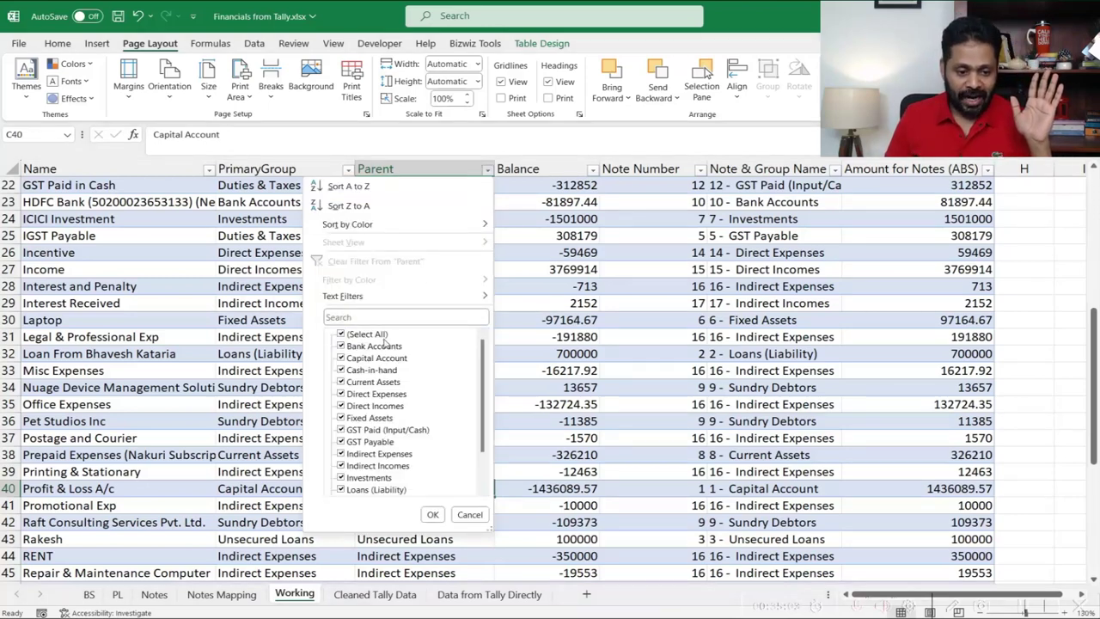
pyautogui.click(368, 393)
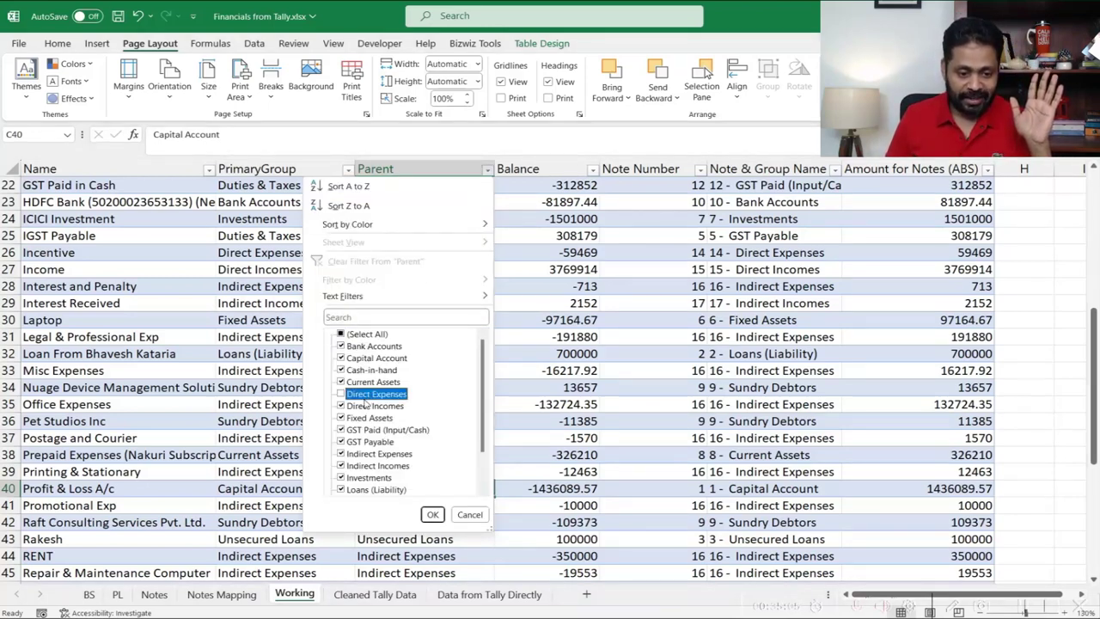
pyautogui.click(363, 454)
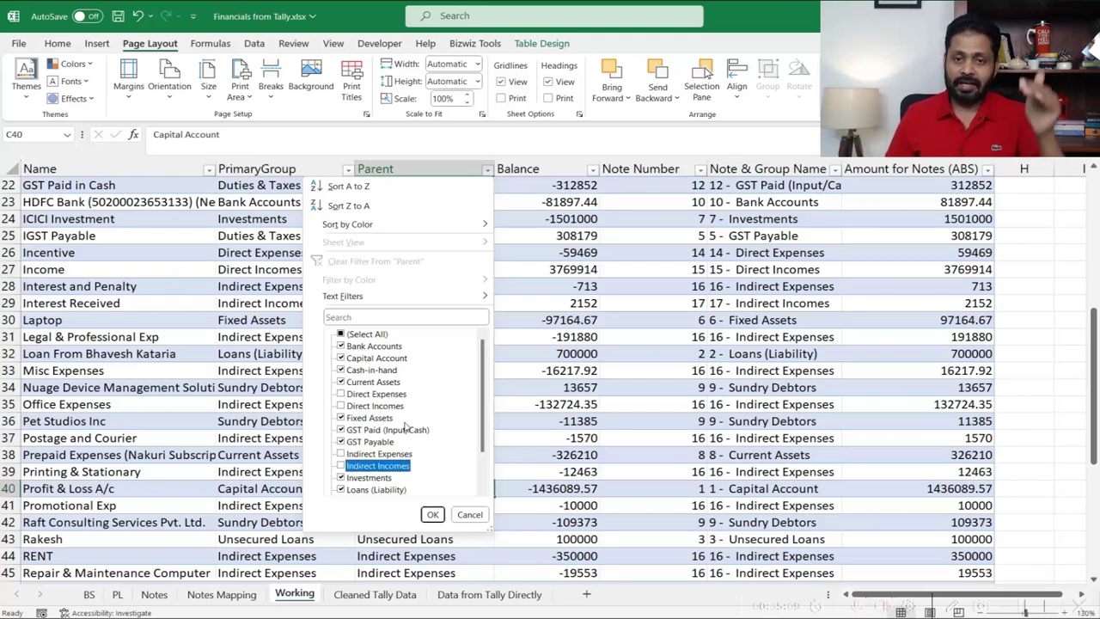
pyautogui.click(434, 515)
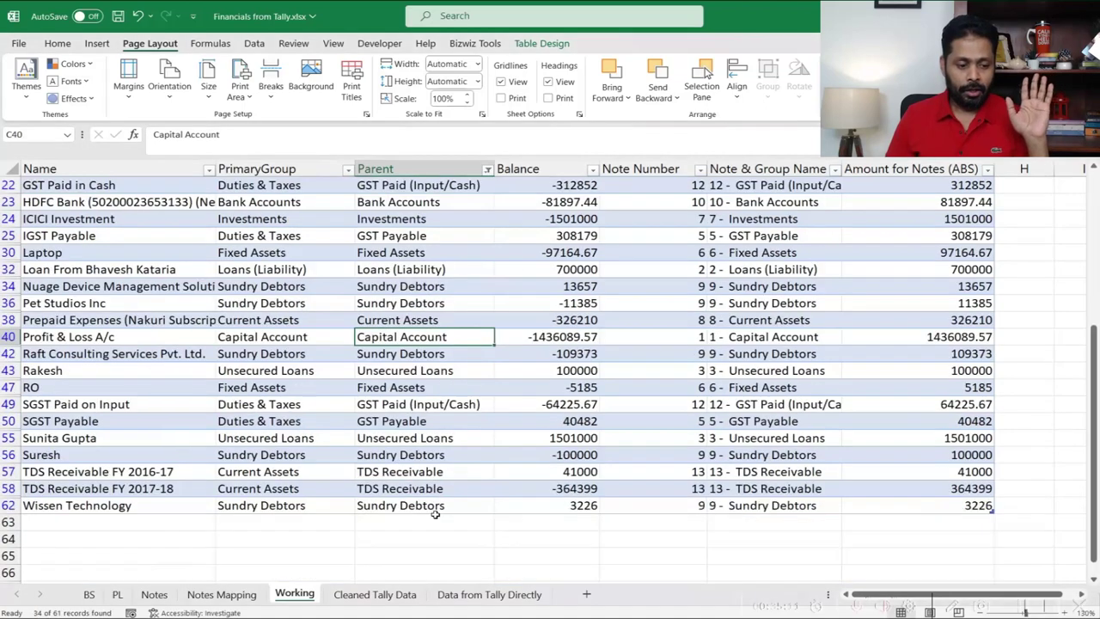
pyautogui.click(563, 344)
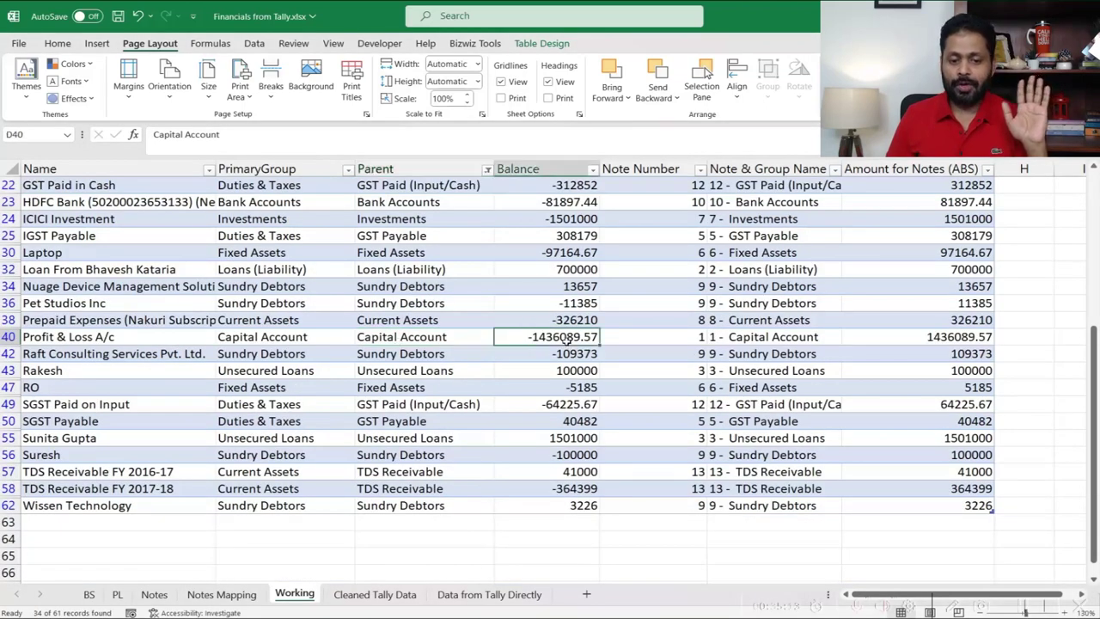
pyautogui.click(560, 163)
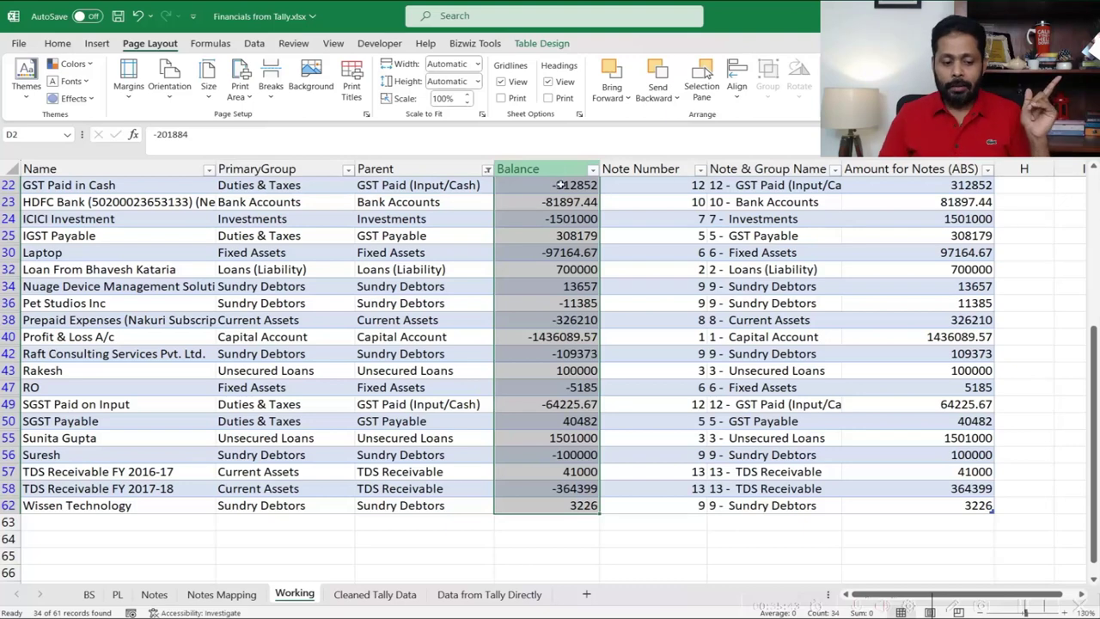
# Look over the Notes and BS sheets, then recheck the Profit & Loss A/c balance on Working.
pyautogui.click(154, 593)
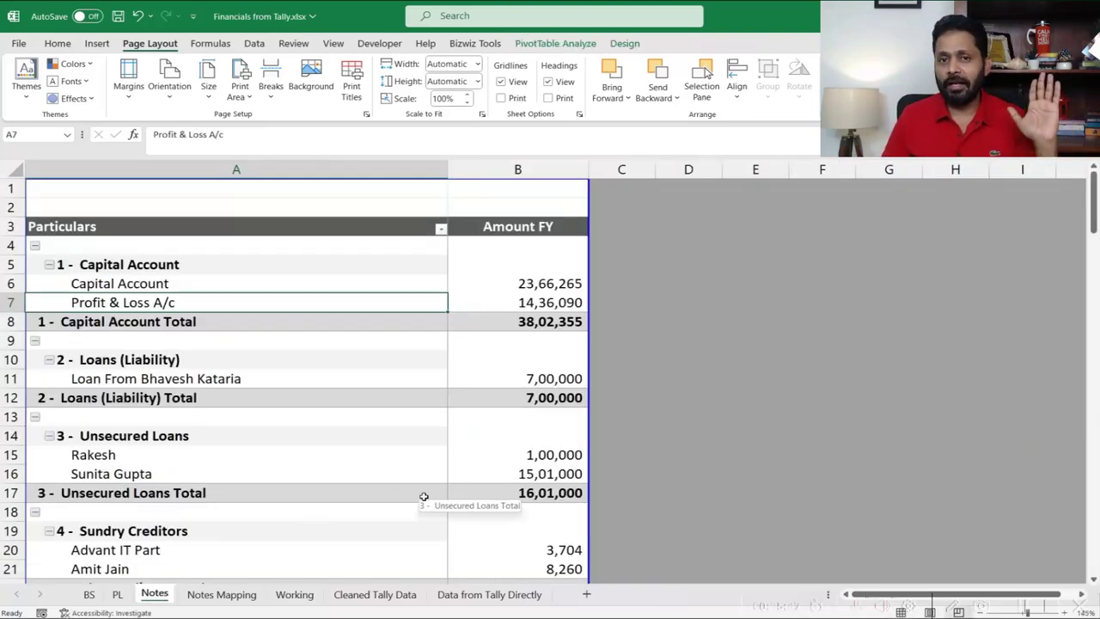
pyautogui.click(90, 594)
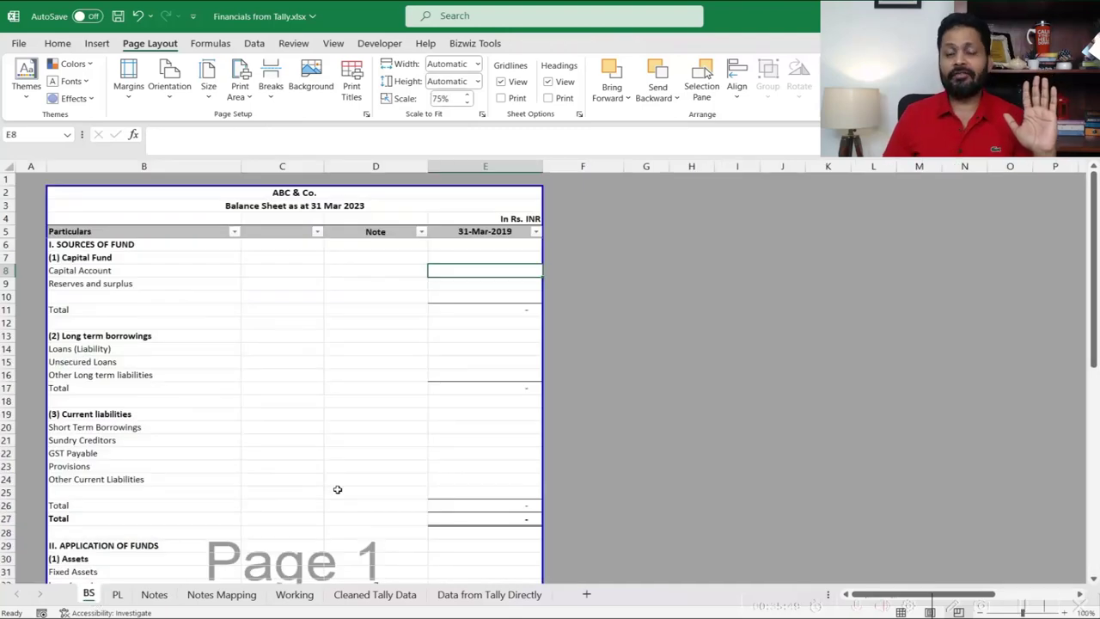
pyautogui.click(294, 594)
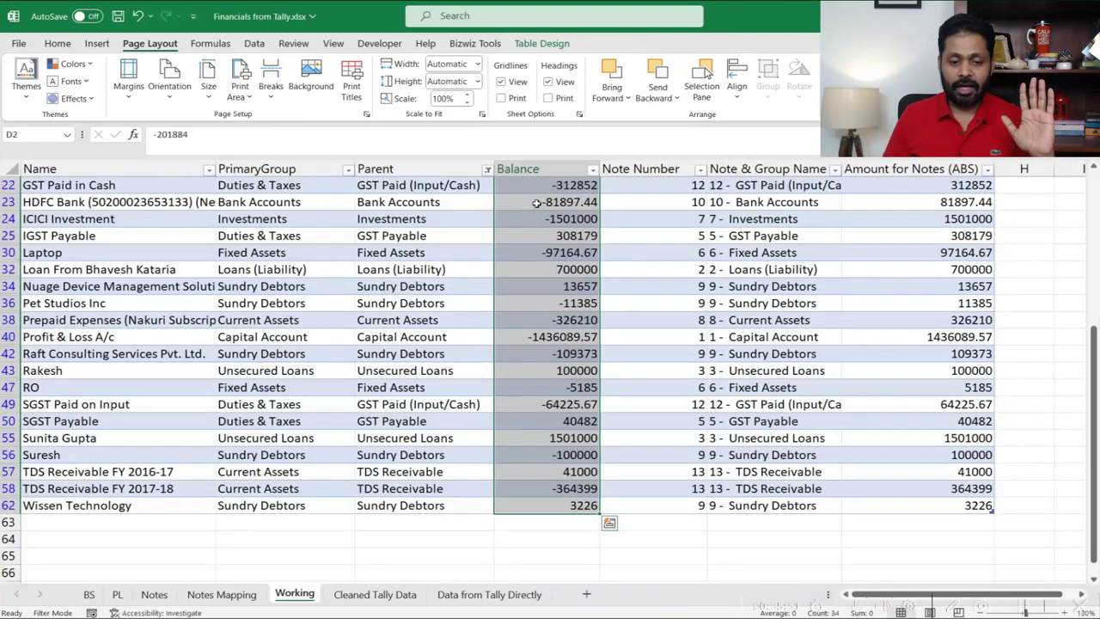
pyautogui.click(562, 336)
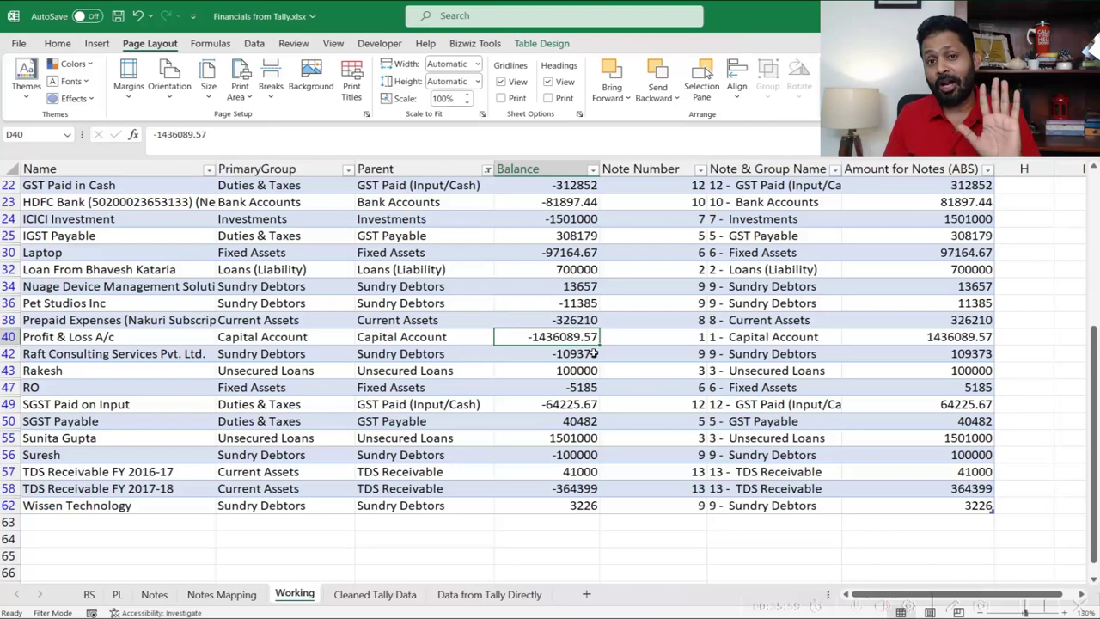
pyautogui.hotkey('ctrl', 'space')
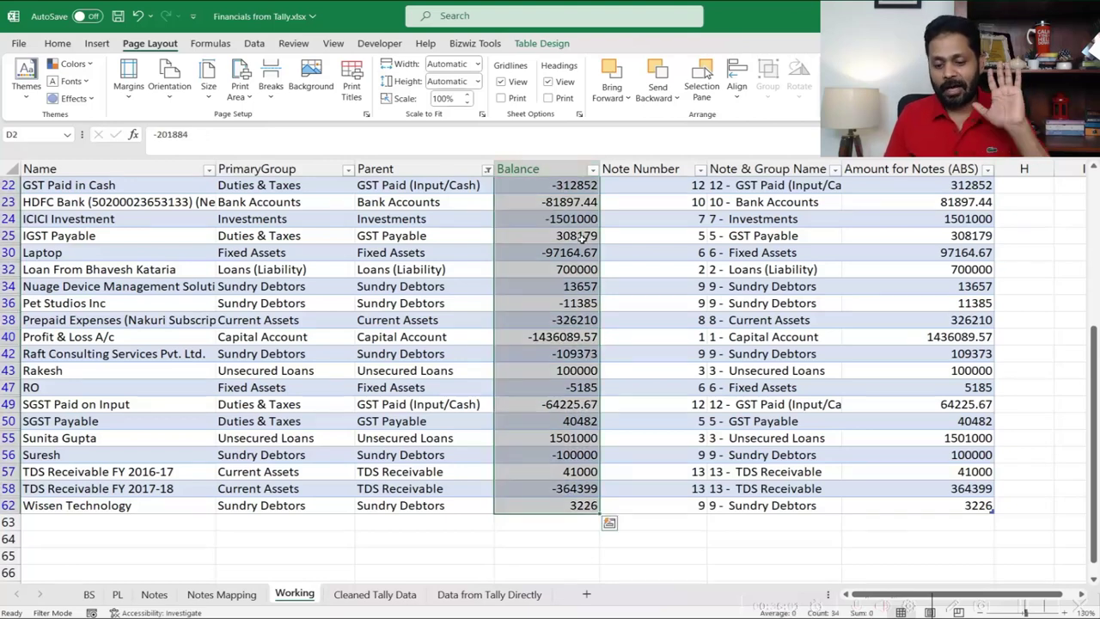
pyautogui.click(568, 341)
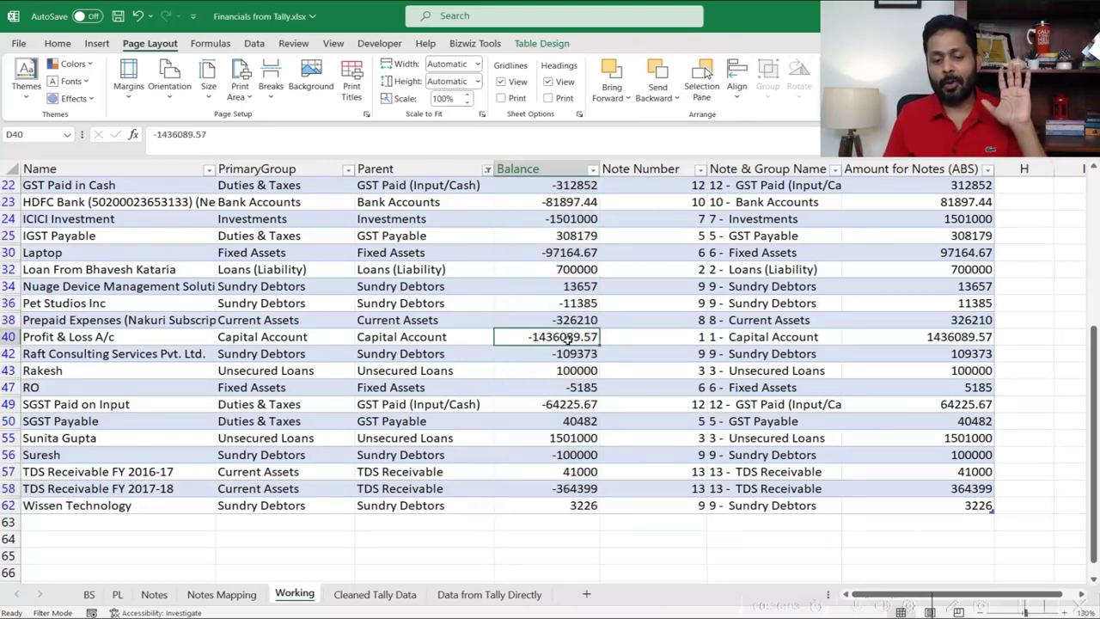
# Clear the Parent filter so all 61 Working records show, returning to the BS sheet.
pyautogui.click(487, 172)
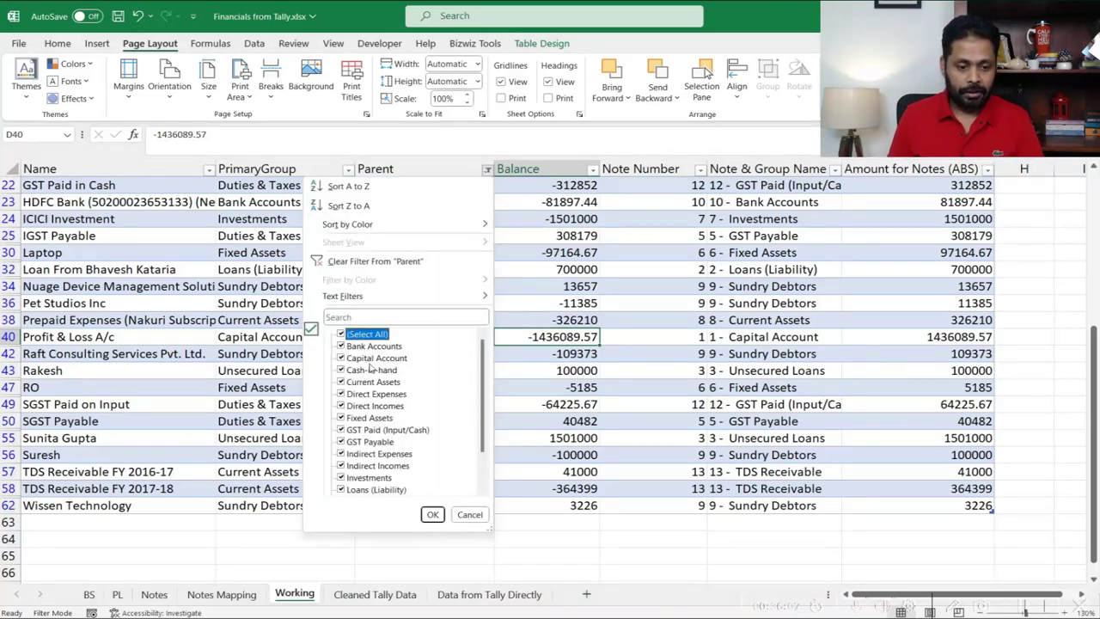
pyautogui.click(432, 514)
pyautogui.click(533, 162)
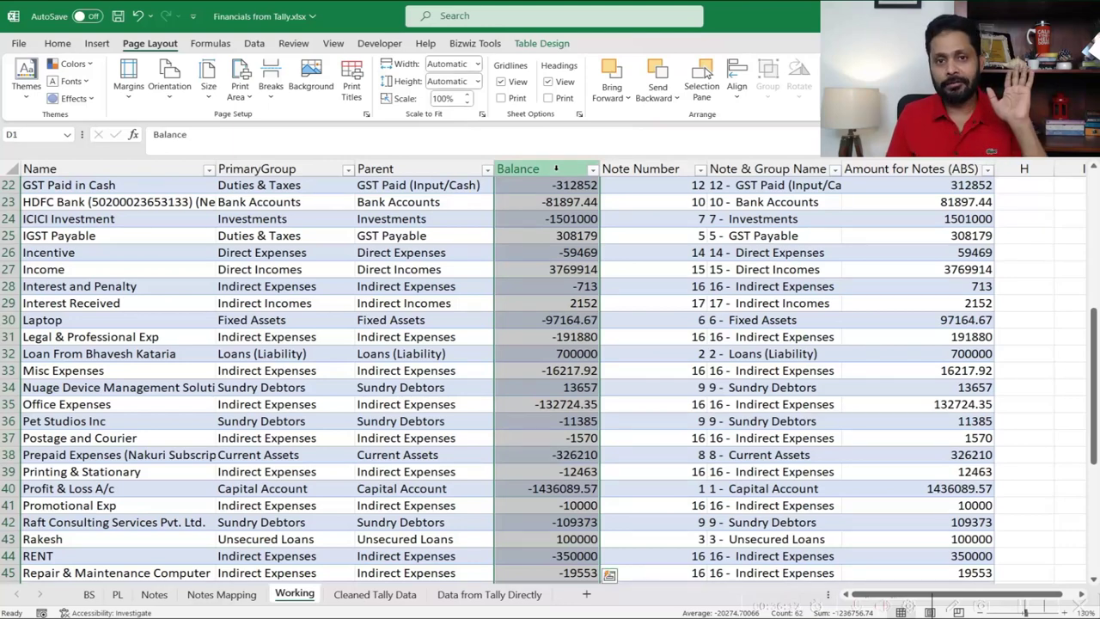
pyautogui.click(89, 594)
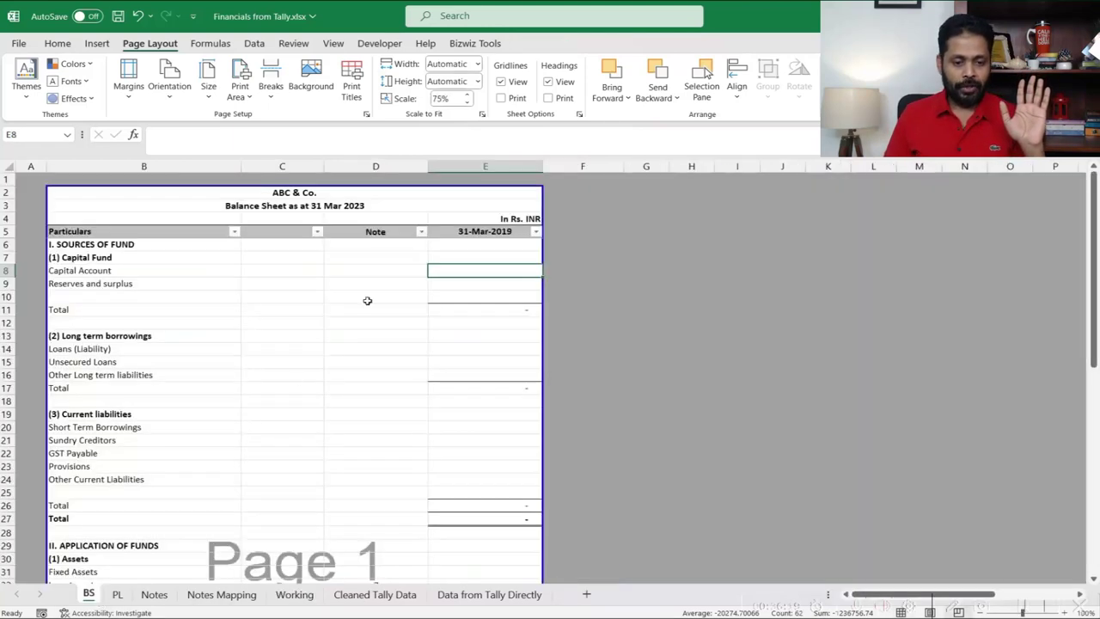
# Enter =SUMIFS(Table4[Balance],Table4[Parent],BS!B8) in BS cell E8, giving Capital Account 9,30,175.68.
pyautogui.write('=s')
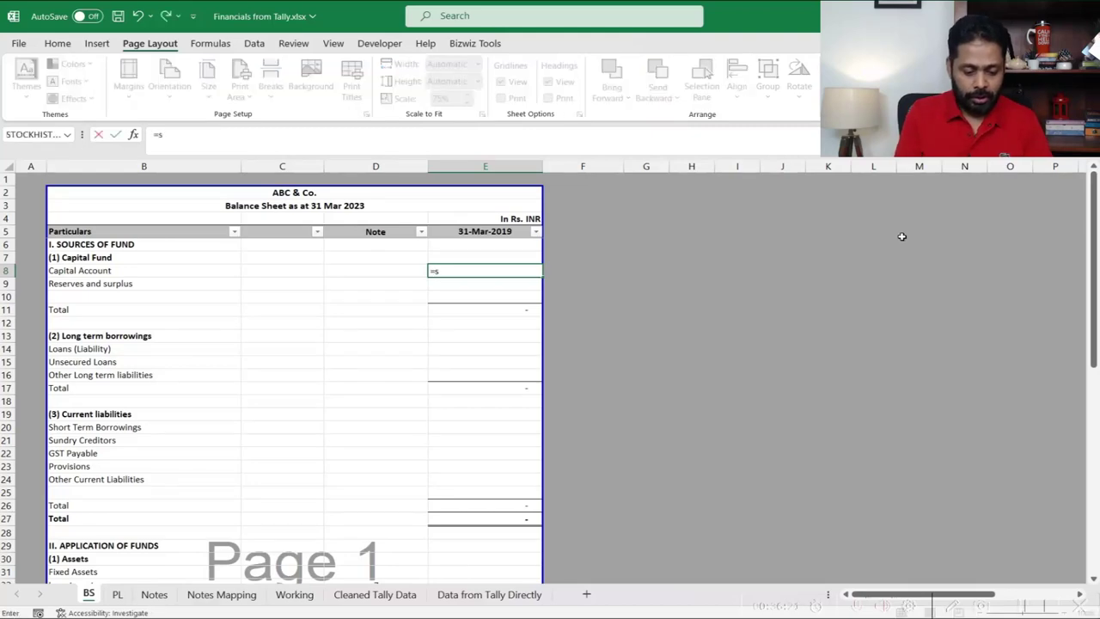
pyautogui.write('umifs(Working!')
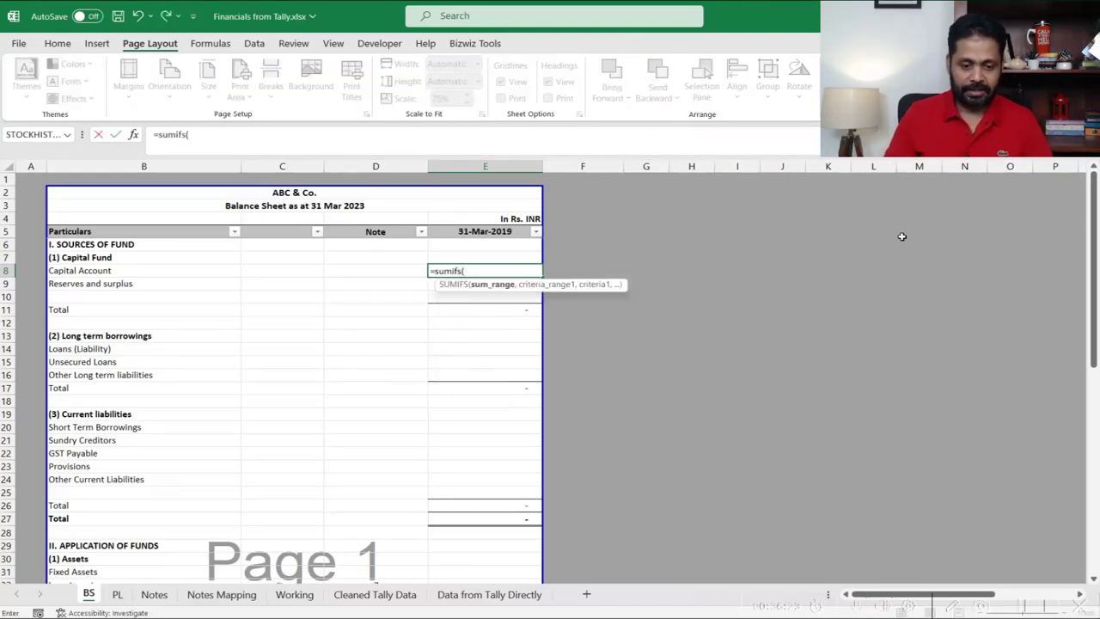
pyautogui.click(292, 595)
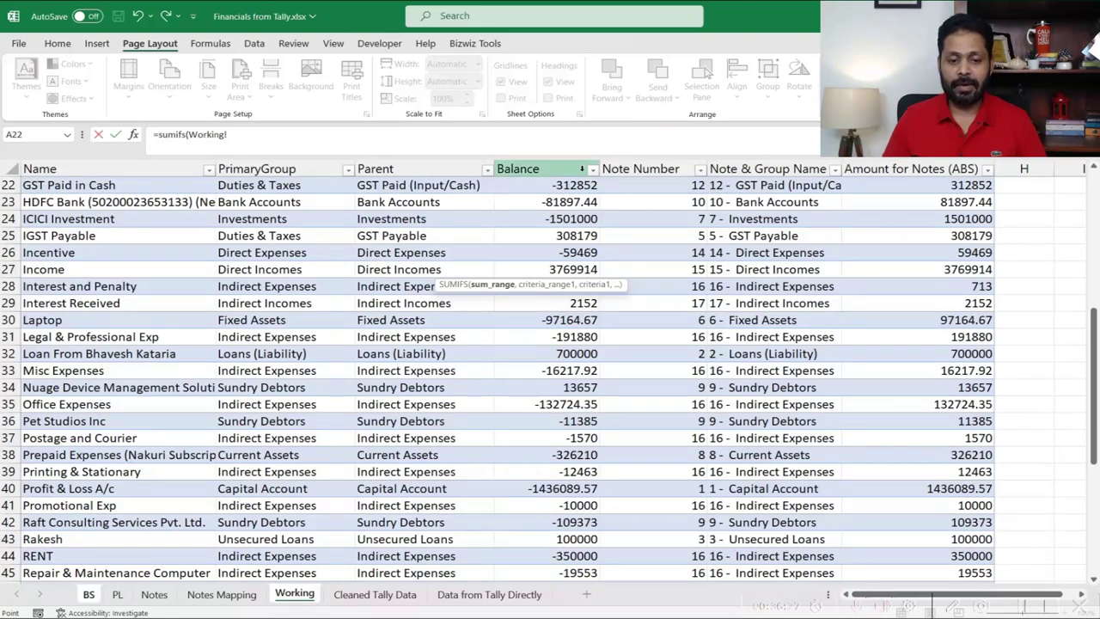
pyautogui.click(568, 172)
pyautogui.write(',')
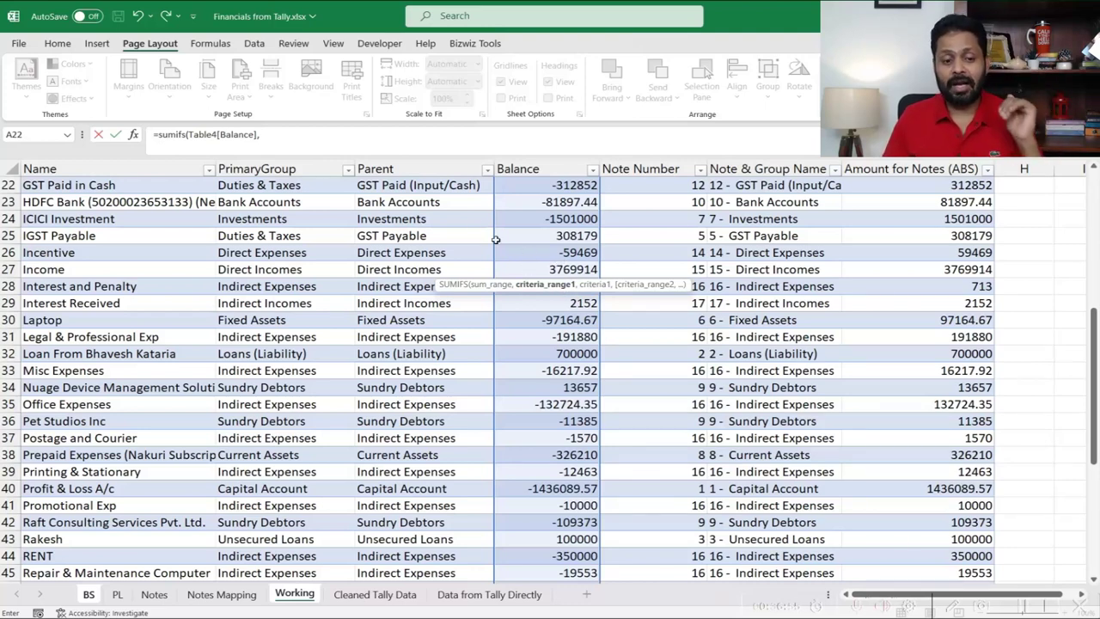
pyautogui.click(432, 172)
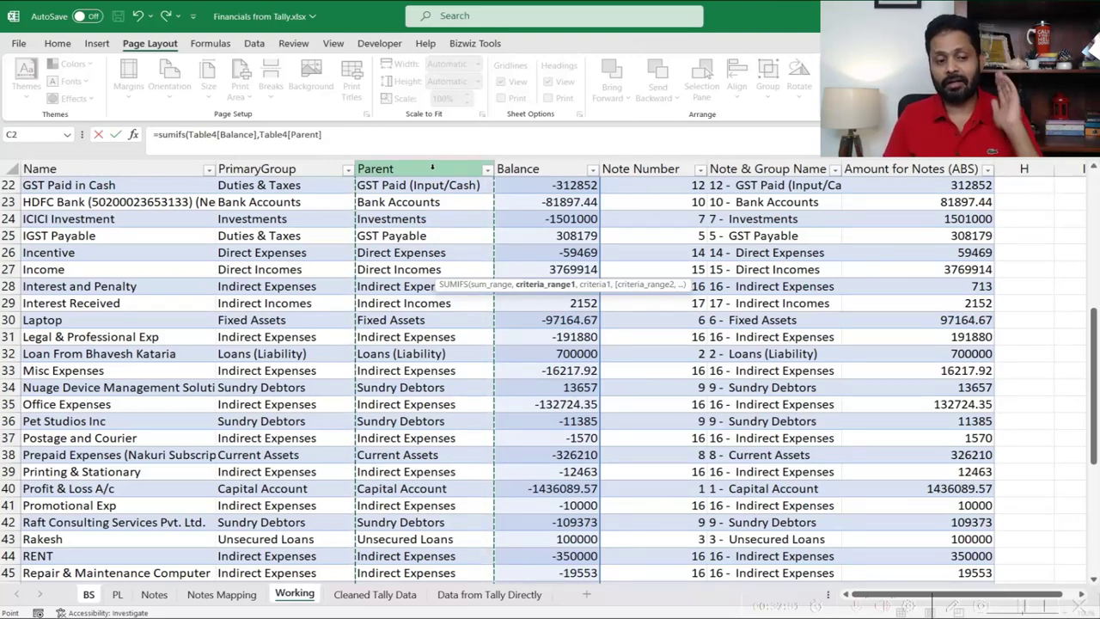
pyautogui.write(',')
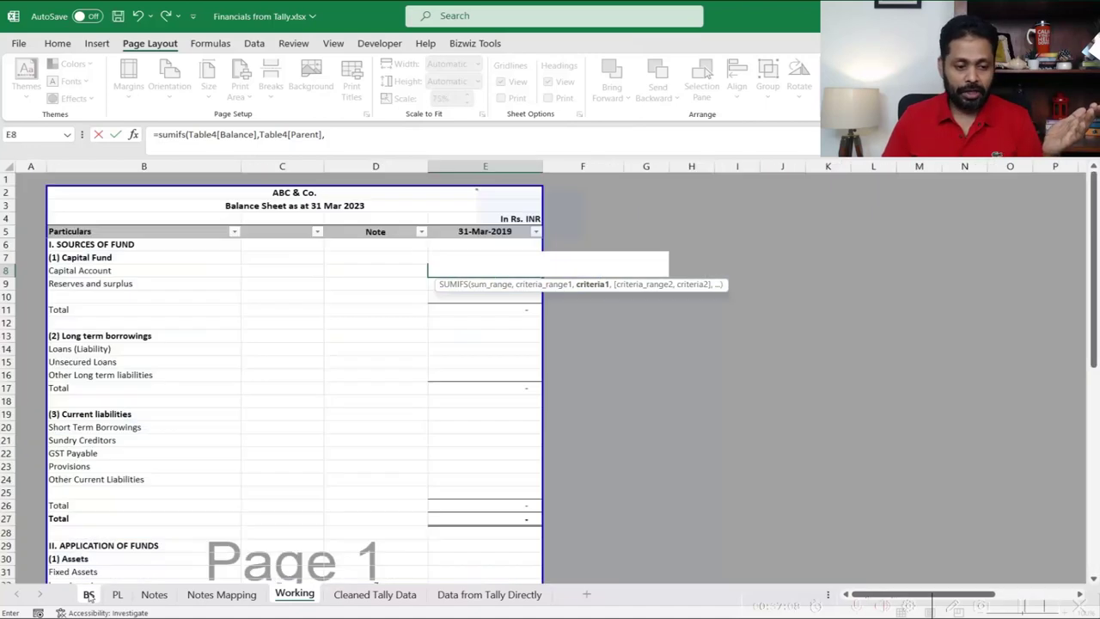
pyautogui.click(90, 593)
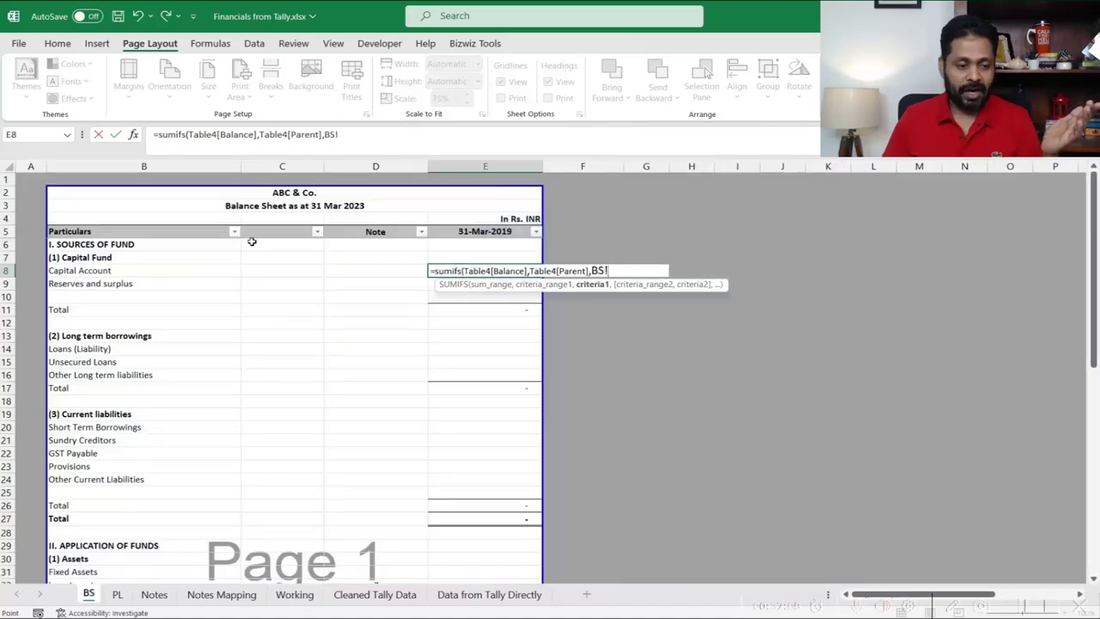
pyautogui.click(216, 271)
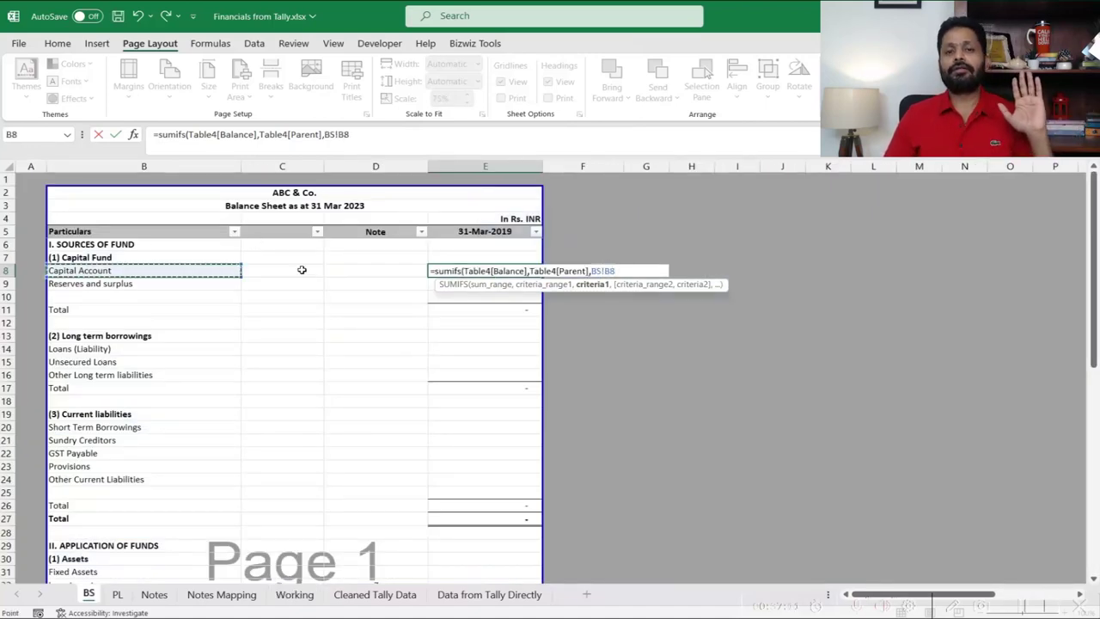
pyautogui.write(')')
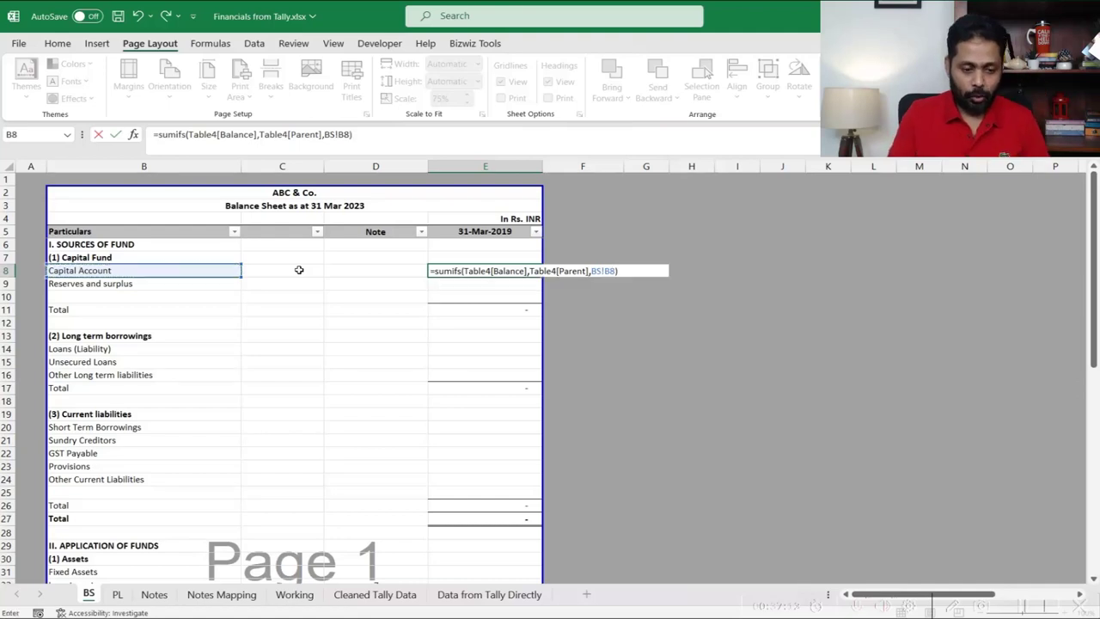
pyautogui.press('Return')
pyautogui.press('Up')
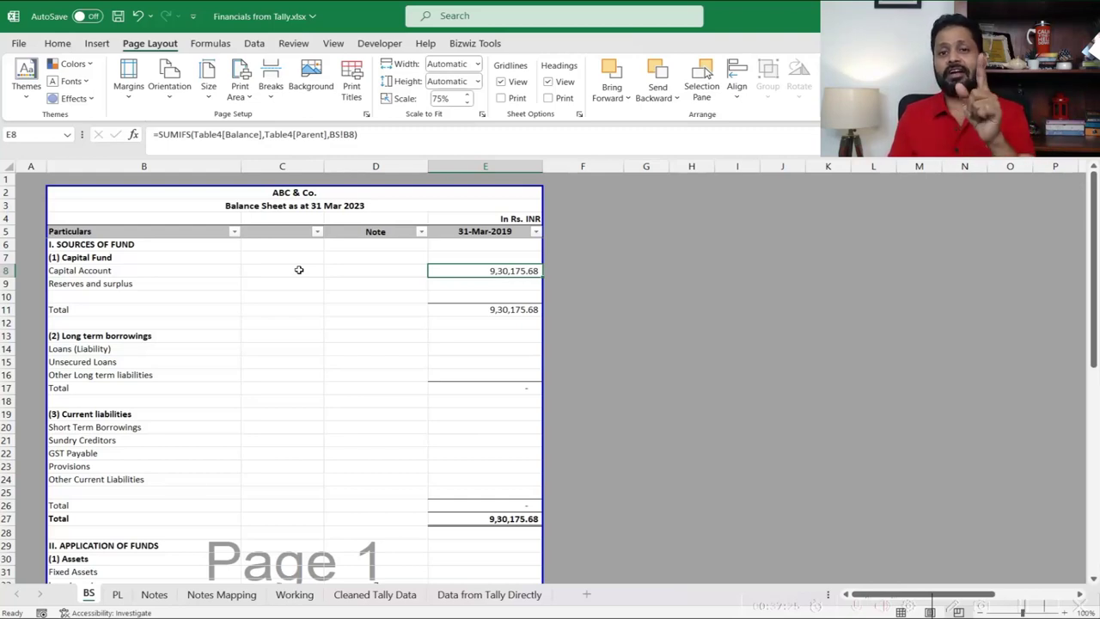
# Copy the Capital Account SUMIFS formula into the Reserves and surplus row E9.
pyautogui.hotkey('ctrl', 'c')
pyautogui.hotkey('shift', 'Down')
pyautogui.hotkey('ctrl', 'v')
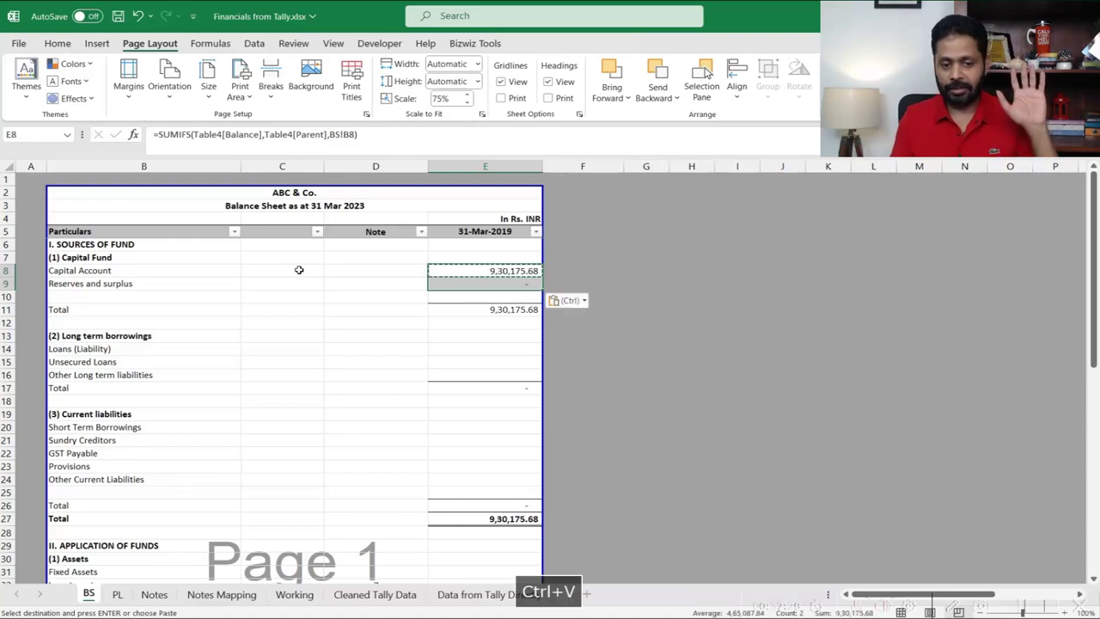
pyautogui.press('Down')
# Paste the formula into the long-term borrowing and current liability rows, totalling sources 36,32,282.95.
pyautogui.hotkey('ctrl', 'c')
pyautogui.press('Down')
pyautogui.press('Down')
pyautogui.press('Down')
pyautogui.press('Down')
pyautogui.press('Down')
pyautogui.hotkey('shift', 'Down')
pyautogui.hotkey('shift', 'Down')
pyautogui.hotkey('ctrl', 'v')
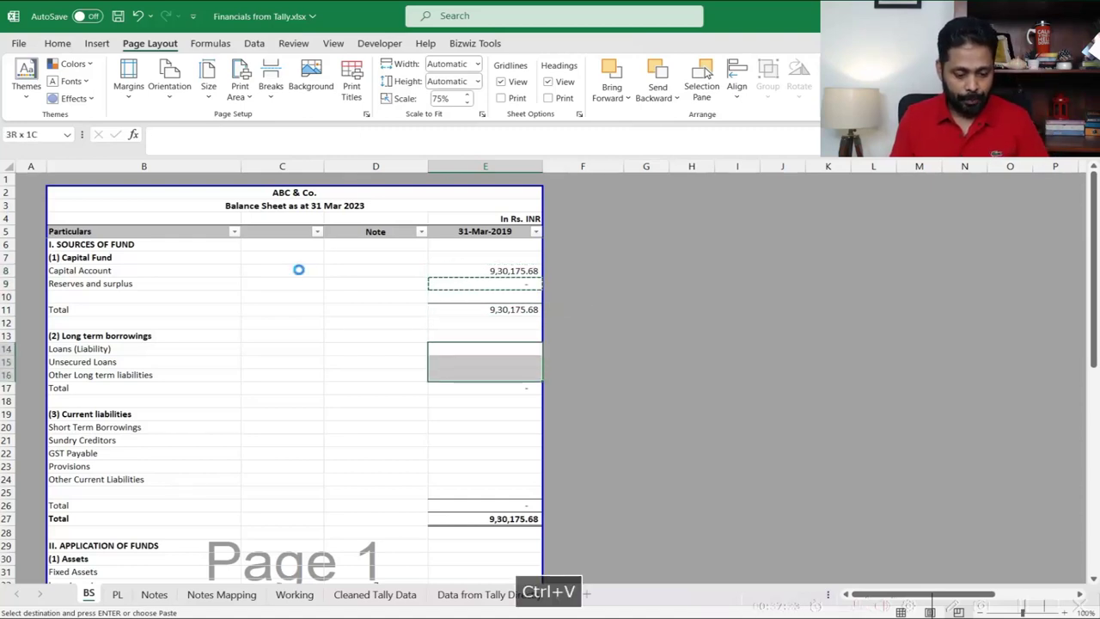
pyautogui.press('Down')
pyautogui.press('Down')
pyautogui.press('Down')
pyautogui.press('Down')
pyautogui.press('Down')
pyautogui.press('Down')
pyautogui.press('Down')
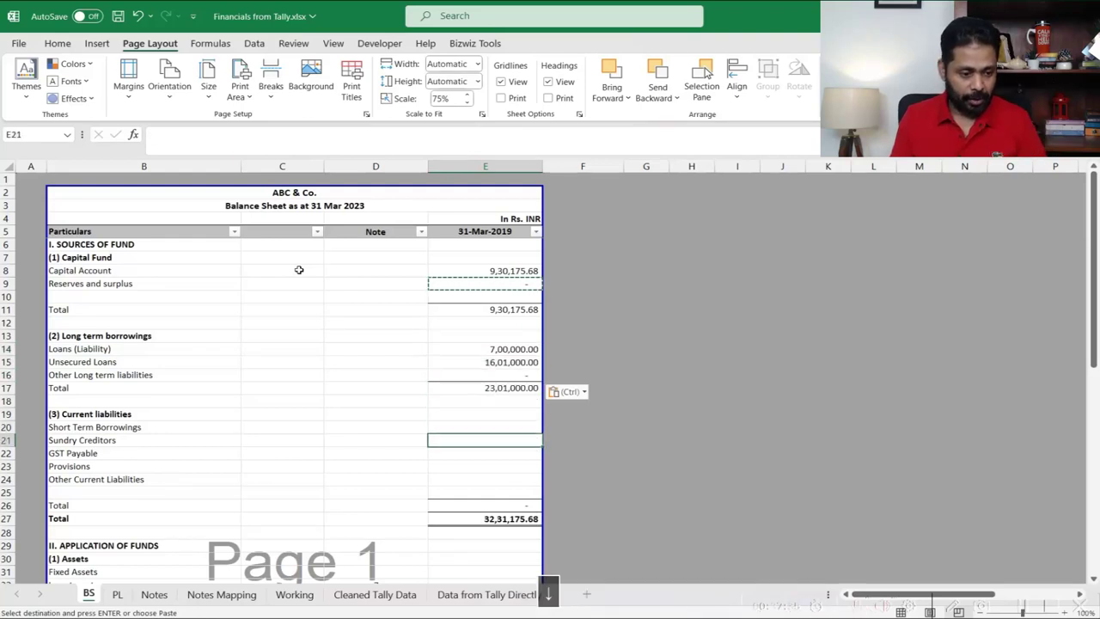
pyautogui.press('Up')
pyautogui.hotkey('shift', 'Down')
pyautogui.hotkey('shift', 'Down')
pyautogui.hotkey('shift', 'Down')
pyautogui.hotkey('shift', 'Down')
pyautogui.hotkey('ctrl', 'v')
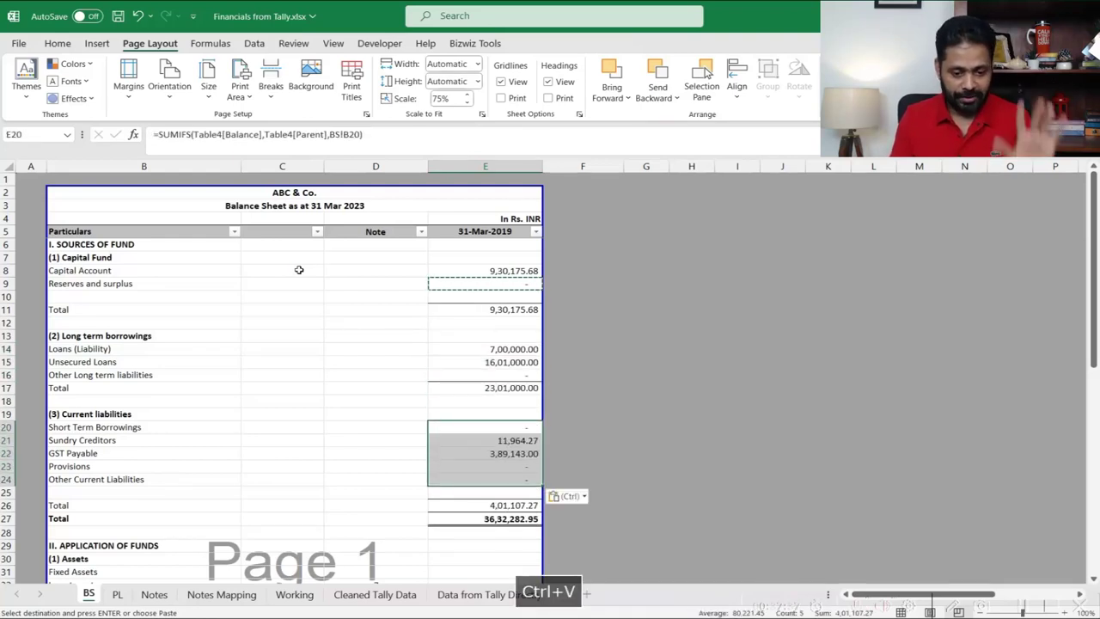
pyautogui.scroll(-2, 459, 458)
pyautogui.scroll(-2, 464, 461)
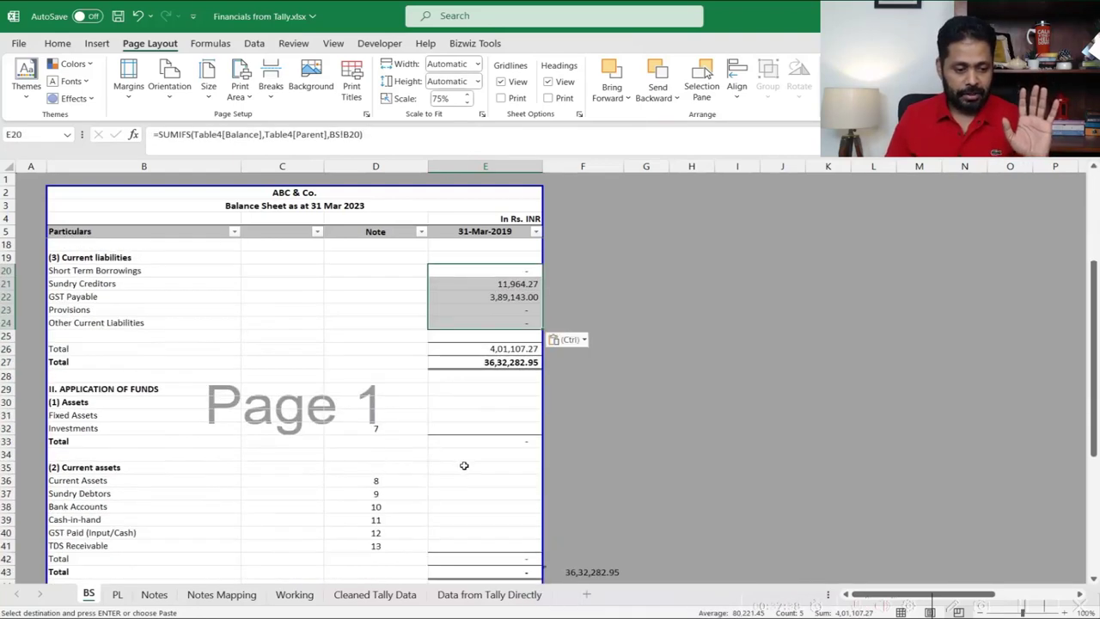
pyautogui.click(506, 414)
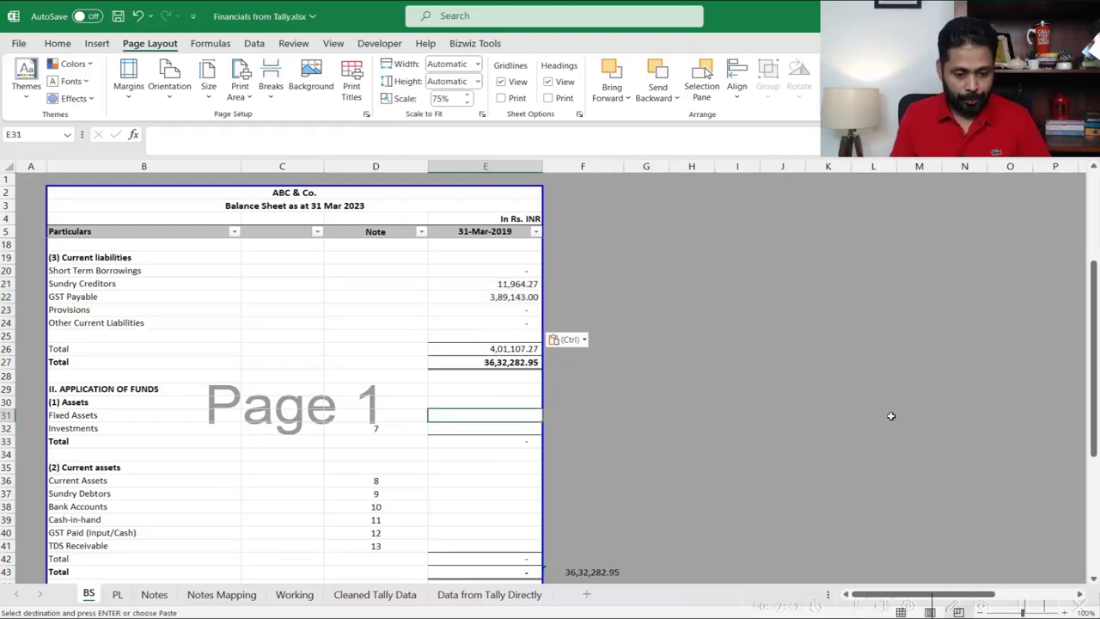
# Paste the SUMIFS into Fixed Assets E31 and negate it, giving 5,15,163.67.
pyautogui.hotkey('ctrl', 'c')
pyautogui.press('Up')
pyautogui.press('Up')
pyautogui.press('Up')
pyautogui.press('Up')
pyautogui.hotkey('ctrl', 'c')
pyautogui.press('Down')
pyautogui.press('Down')
pyautogui.press('Down')
pyautogui.press('Down')
pyautogui.press('Down')
pyautogui.press('Down')
pyautogui.press('Down')
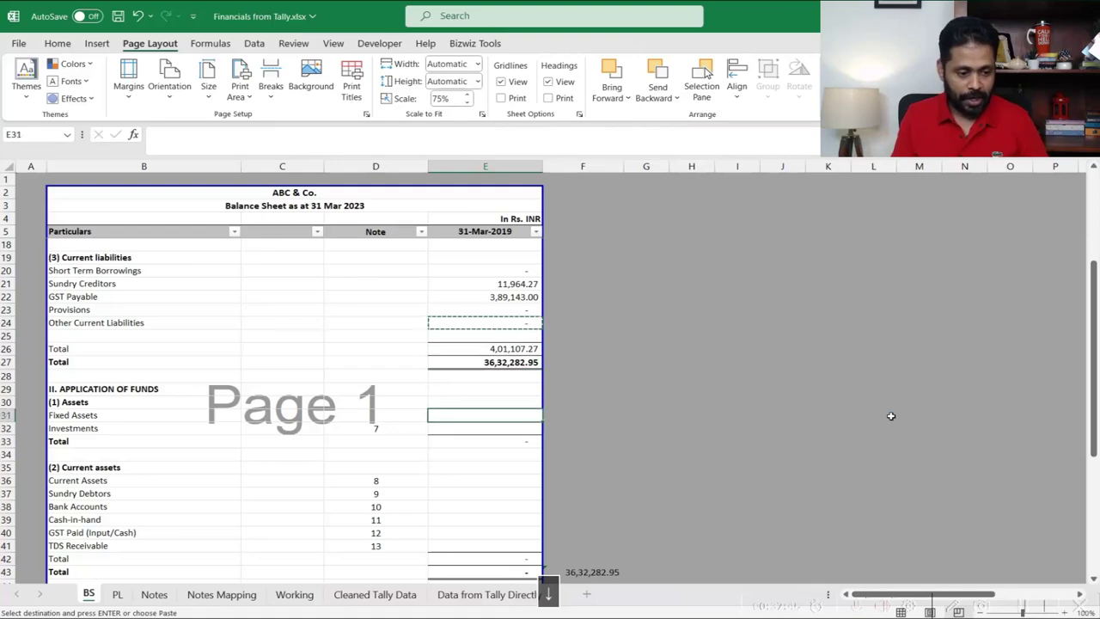
pyautogui.hotkey('ctrl', 'v')
pyautogui.press('F2')
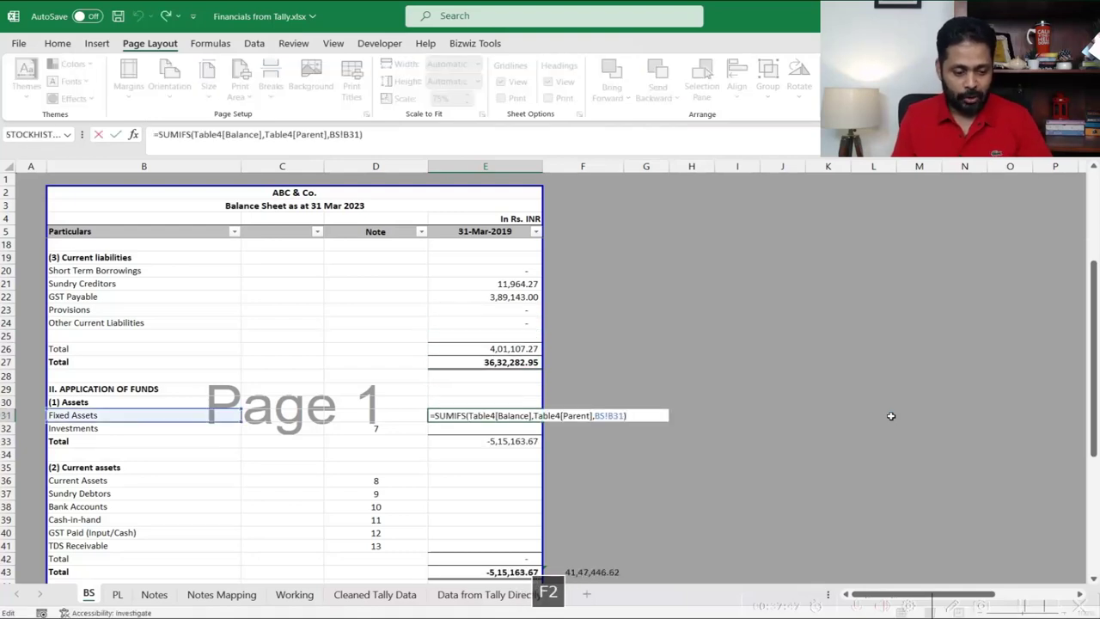
pyautogui.press('Escape')
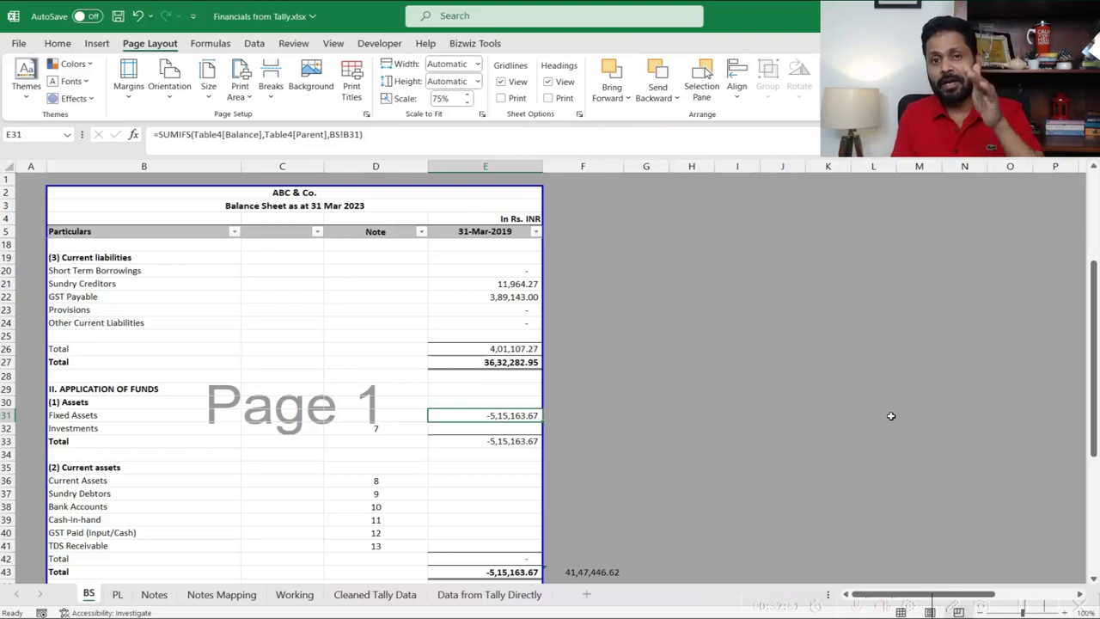
pyautogui.press('F2')
pyautogui.press('Left')
pyautogui.press('Left')
pyautogui.press('Left')
pyautogui.press('Left')
pyautogui.press('Left')
pyautogui.press('Left')
pyautogui.press('Left')
pyautogui.press('Left')
pyautogui.press('Left')
pyautogui.press('Left')
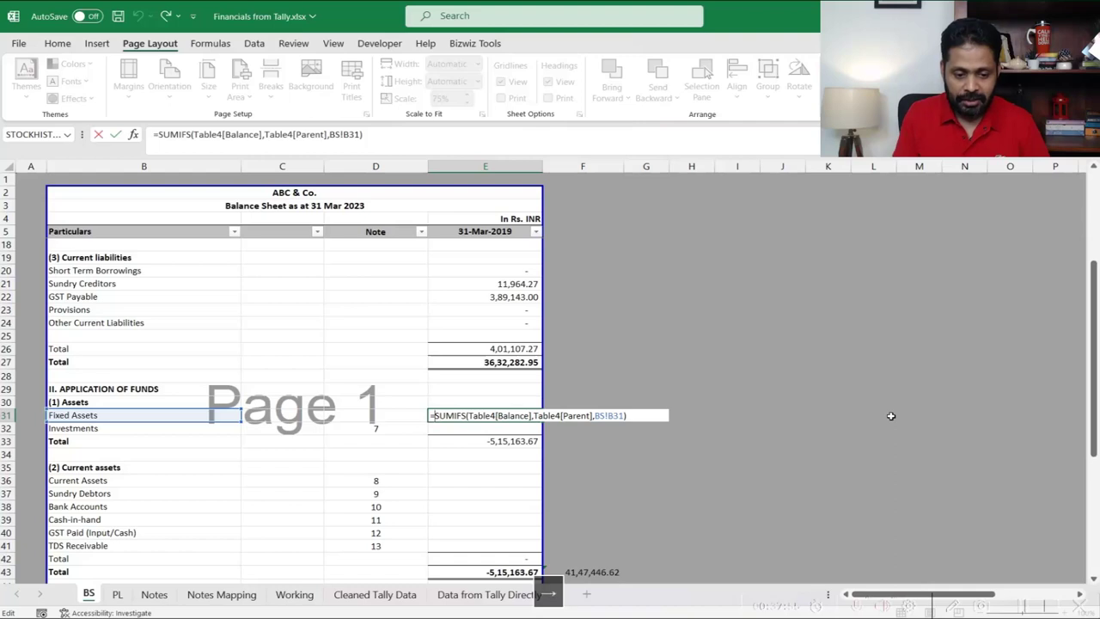
pyautogui.write('-')
pyautogui.press('Return')
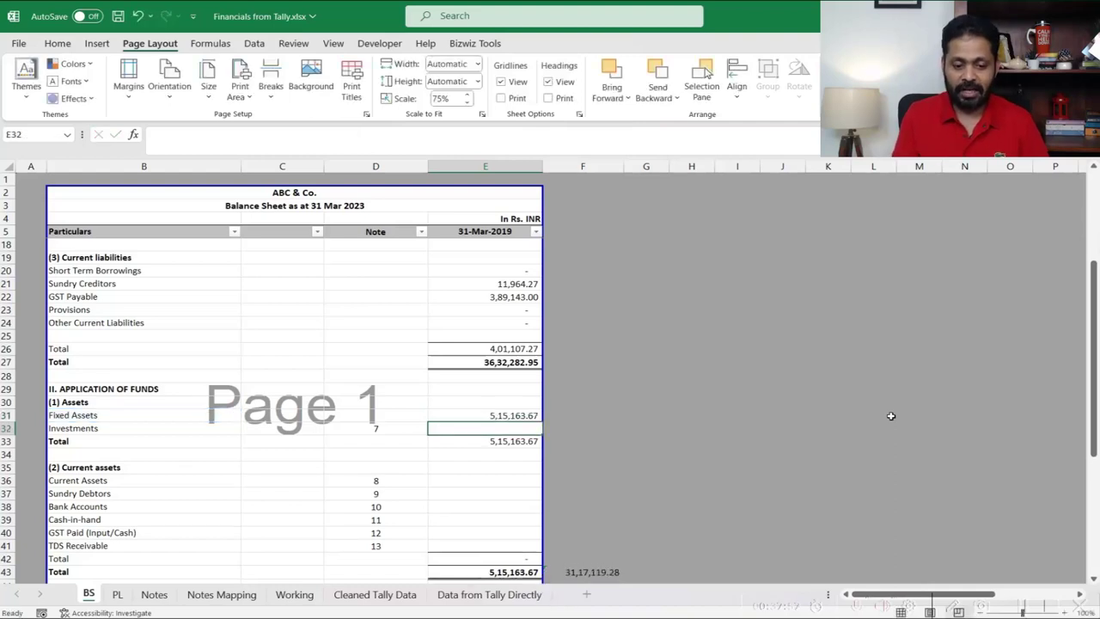
pyautogui.press('Up')
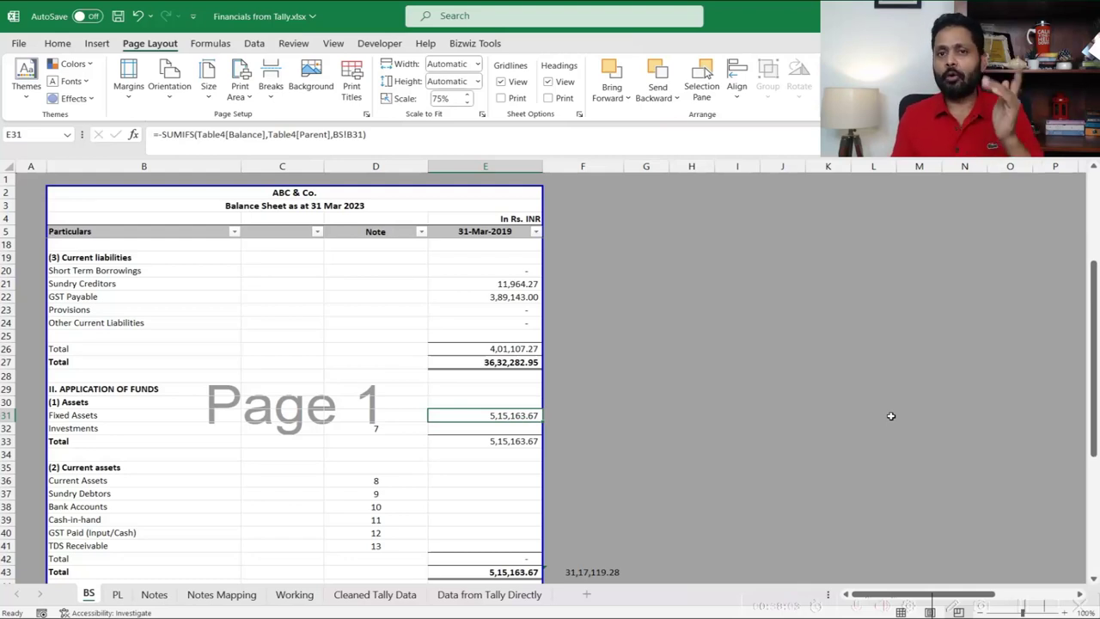
# Copy the negated formula to Investments and the six current asset lines, so assets total 36,32,282.95.
pyautogui.hotkey('ctrl', 'c')
pyautogui.press('Down')
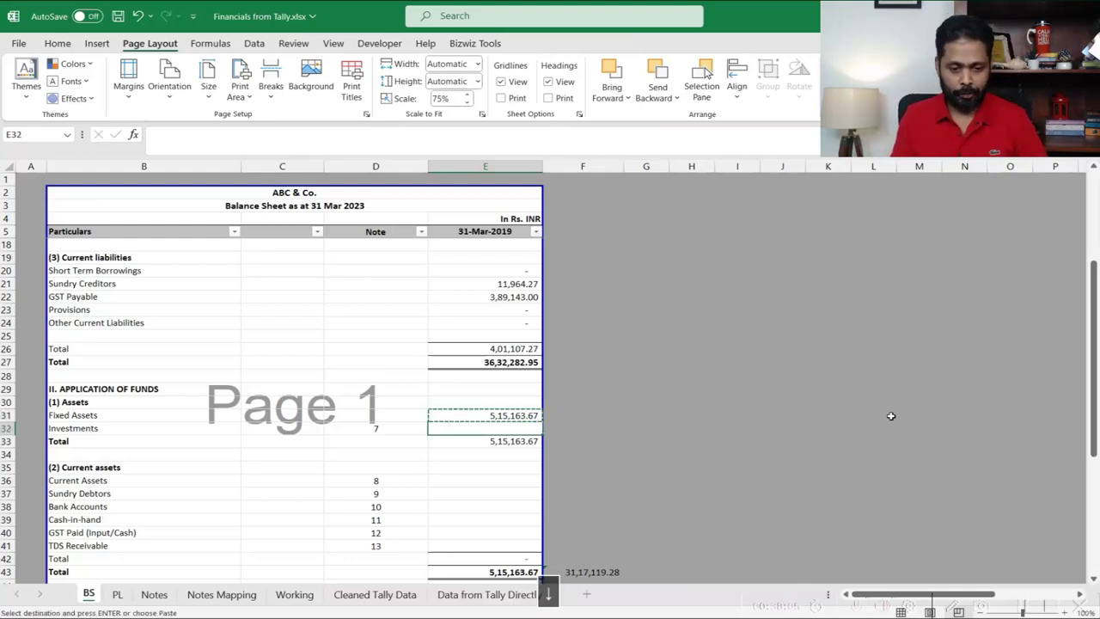
pyautogui.hotkey('ctrl', 'v')
pyautogui.press('Down')
pyautogui.press('Down')
pyautogui.press('Down')
pyautogui.press('Down')
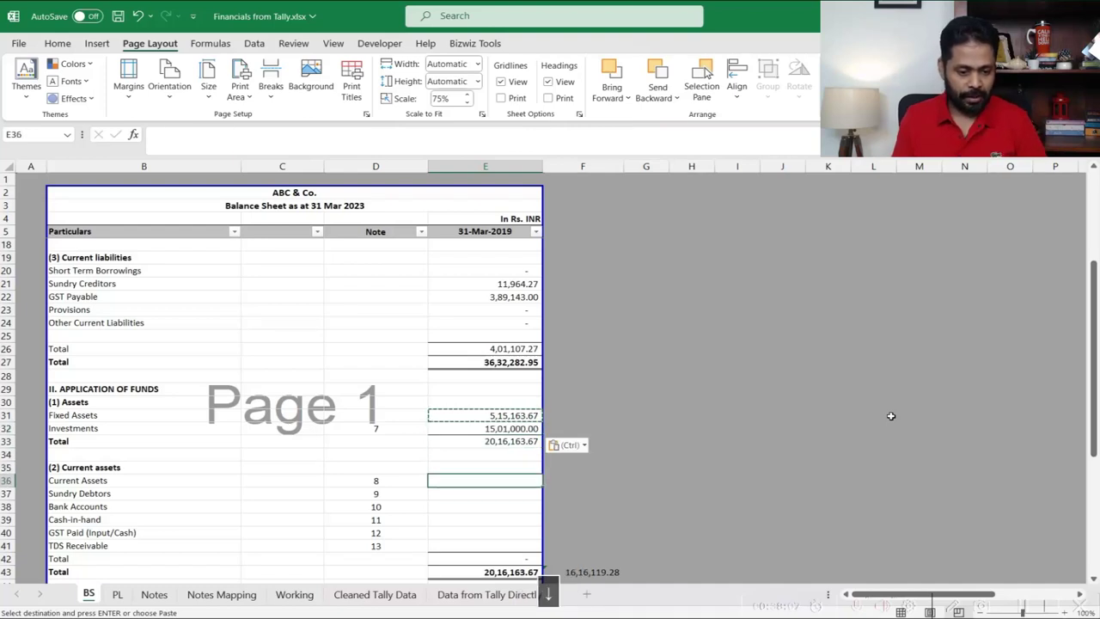
pyautogui.hotkey('shift', 'Down')
pyautogui.hotkey('shift', 'Down')
pyautogui.hotkey('shift', 'Down')
pyautogui.hotkey('shift', 'Down')
pyautogui.hotkey('shift', 'Down')
pyautogui.hotkey('ctrl', 'v')
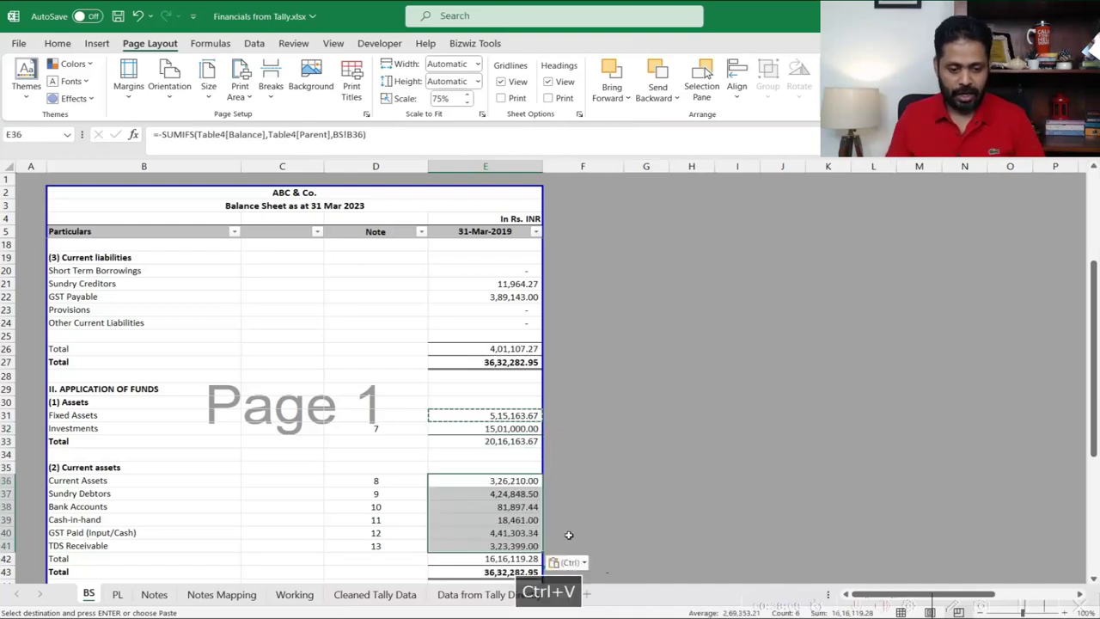
pyautogui.scroll(-2, 558, 524)
pyautogui.click(605, 497)
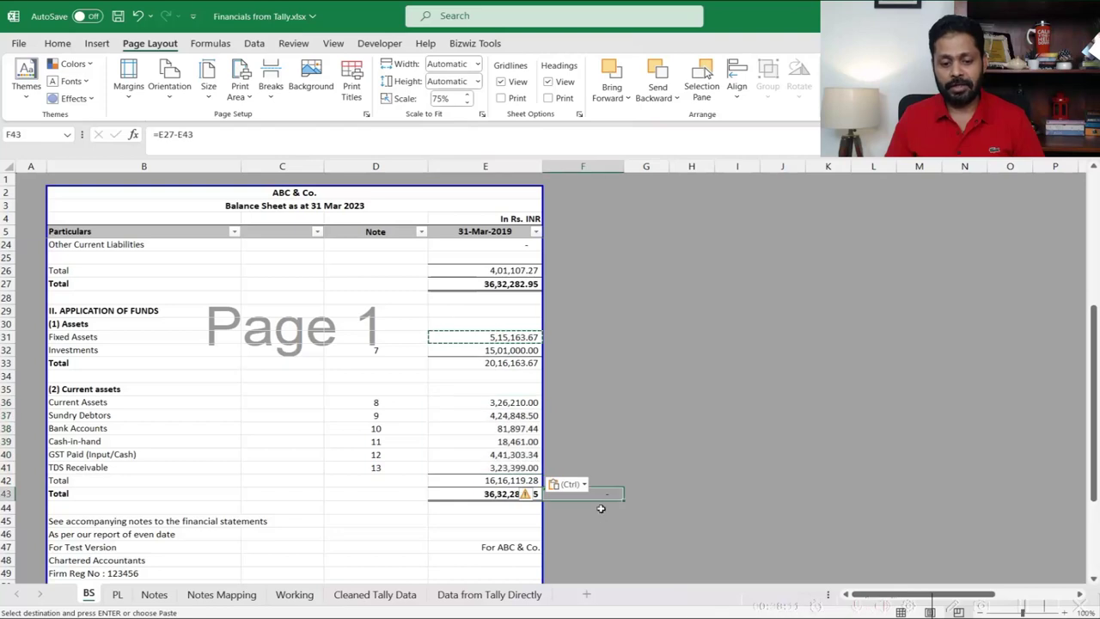
pyautogui.press('F2')
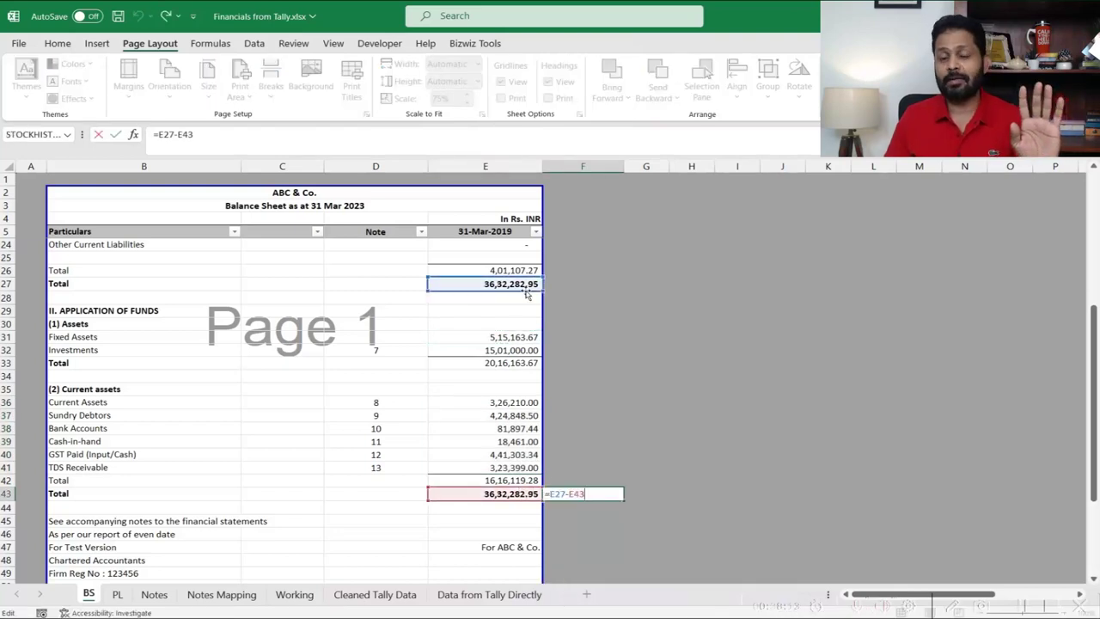
pyautogui.press('Escape')
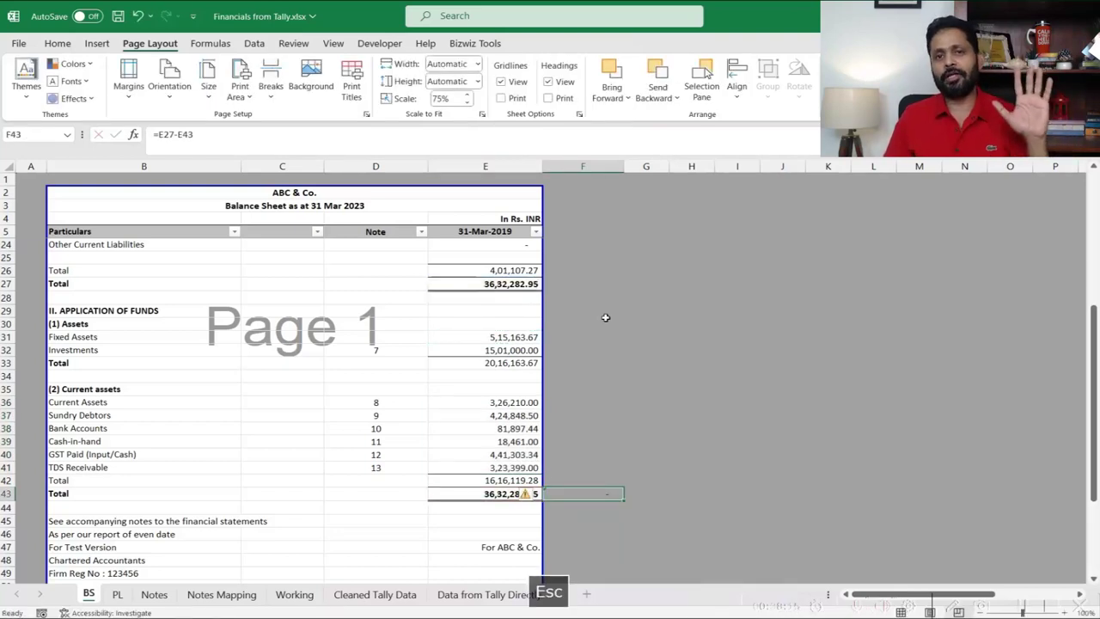
pyautogui.scroll(2, 609, 398)
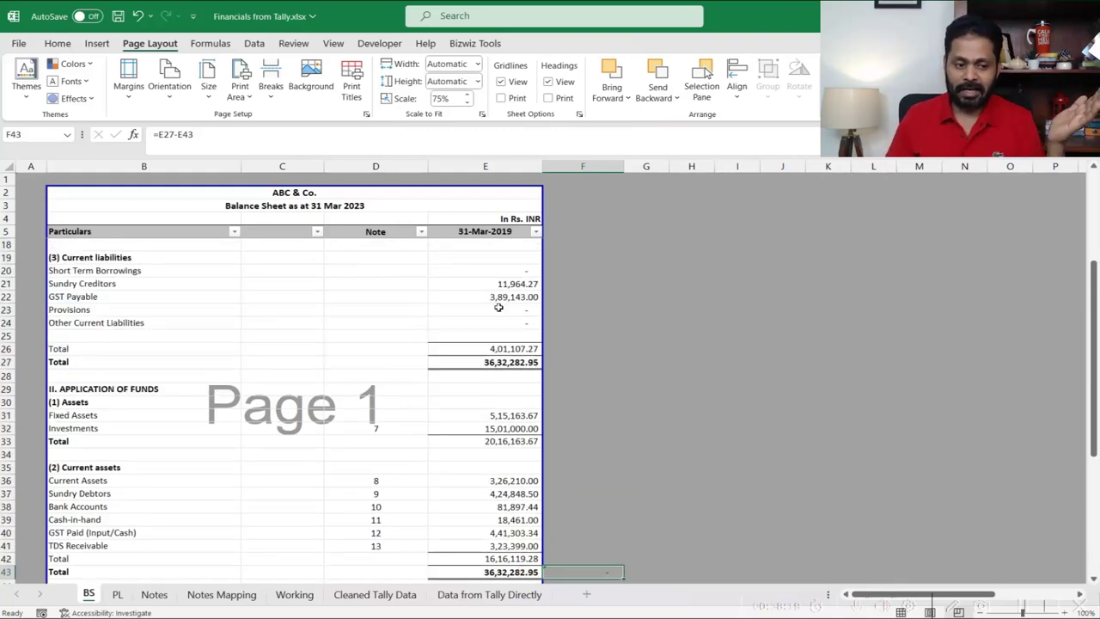
pyautogui.scroll(4, 498, 307)
pyautogui.click(530, 284)
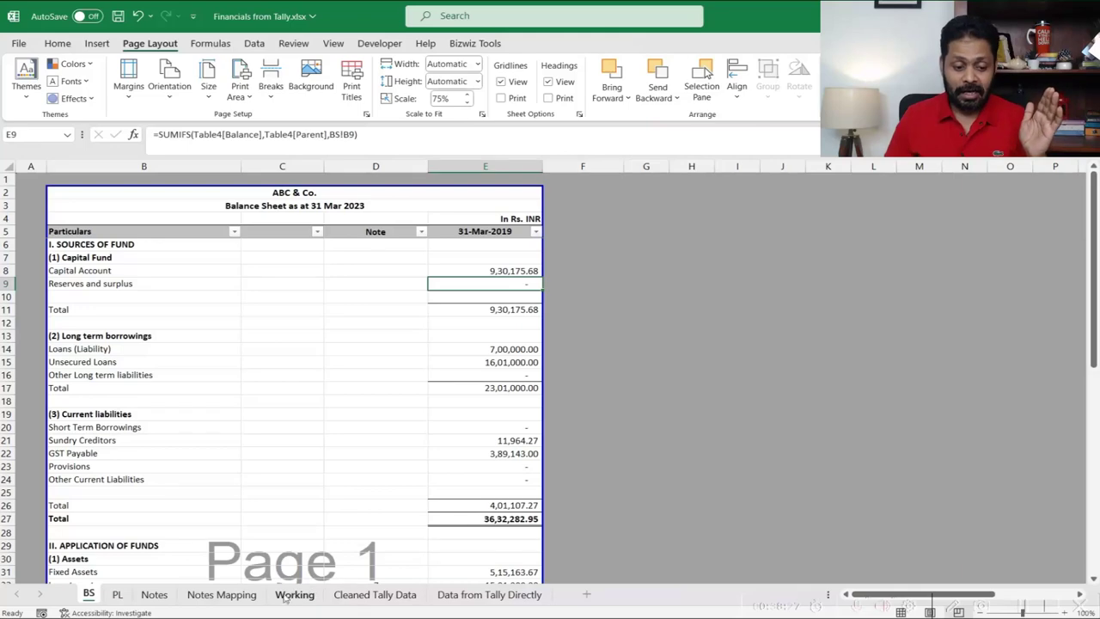
# Check the Profit & Loss A/c balance and group on the Working sheet.
pyautogui.click(221, 594)
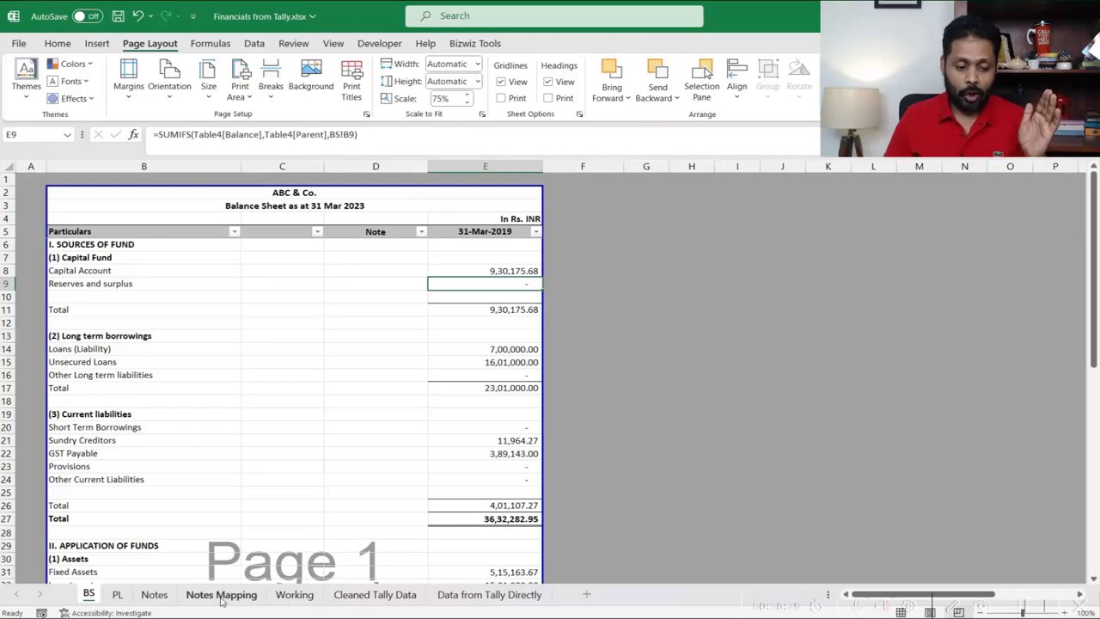
pyautogui.click(307, 598)
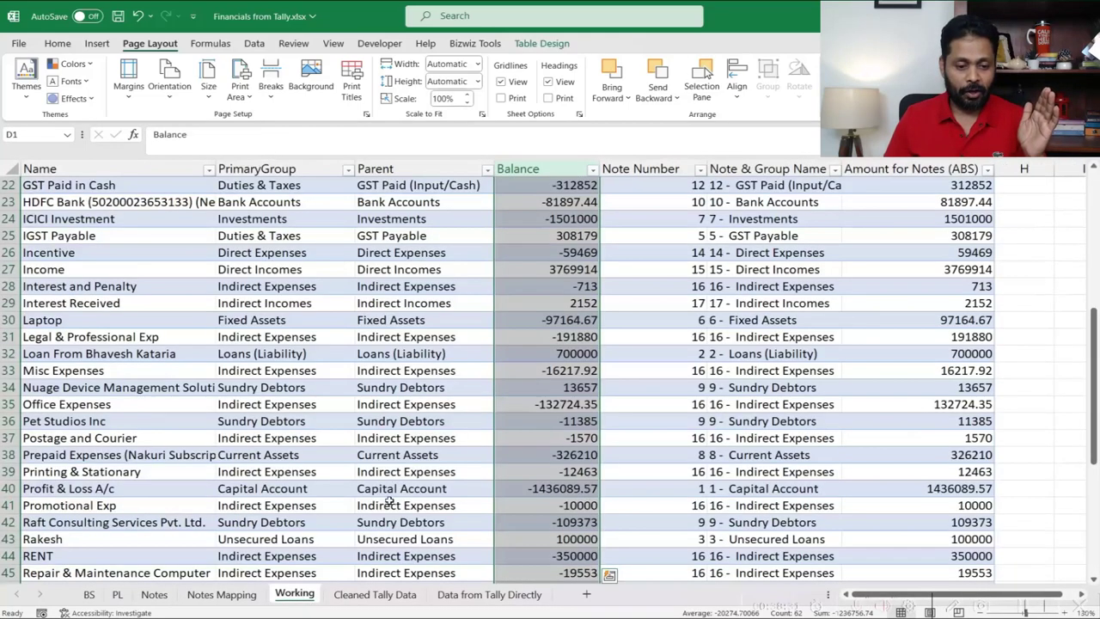
pyautogui.click(527, 489)
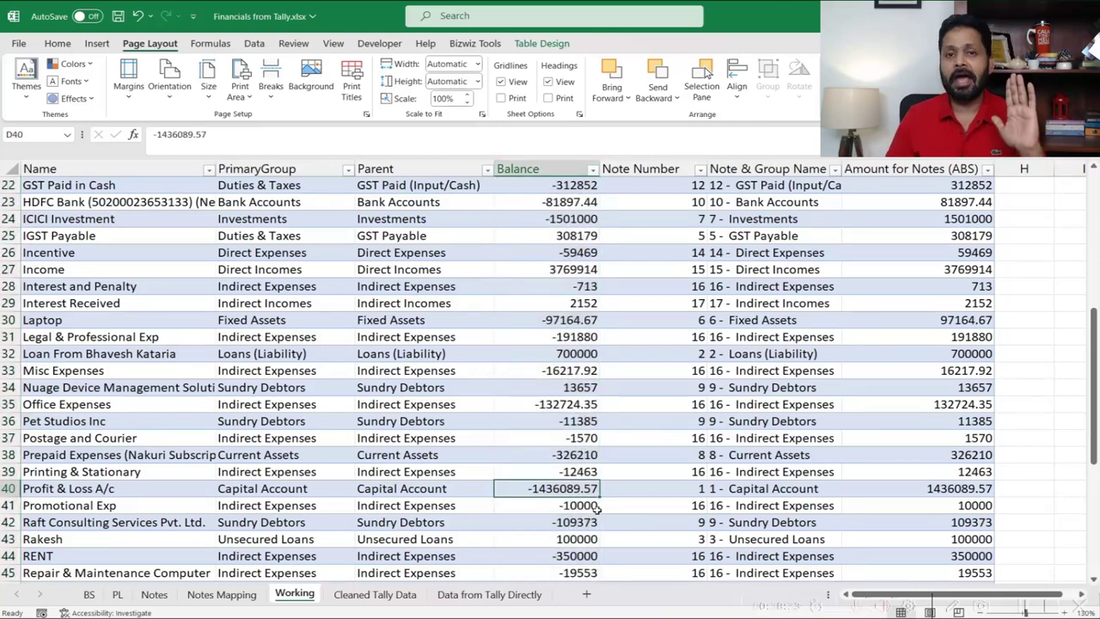
pyautogui.moveTo(340, 492); pyautogui.dragTo(370, 491)
# Review the Capital Account and Reserves and surplus formulas on BS, then move to the PL sheet.
pyautogui.click(89, 593)
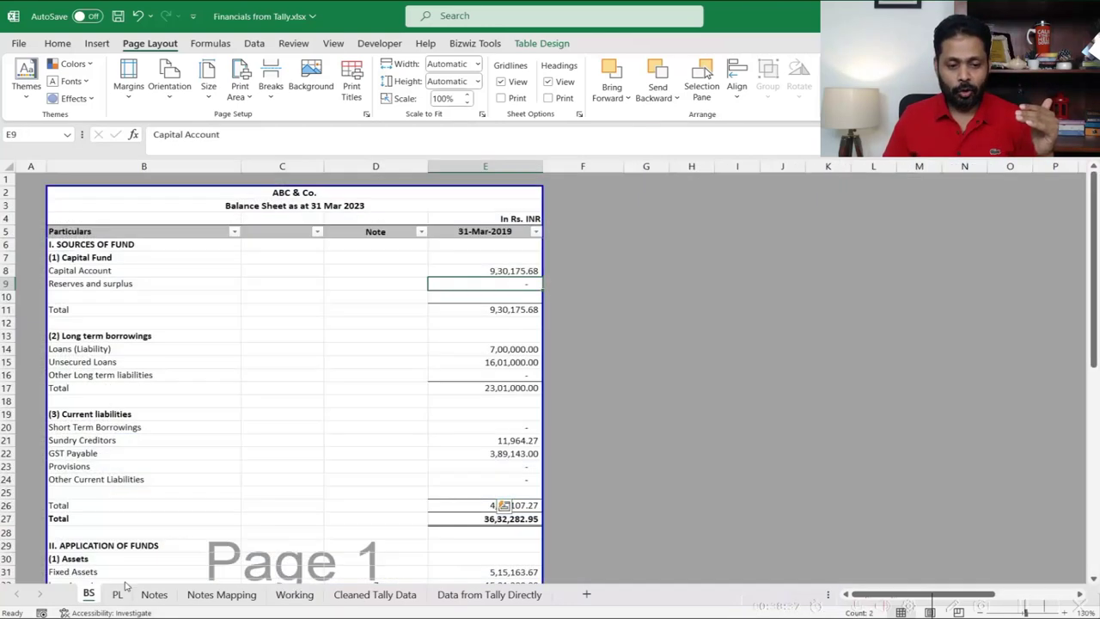
pyautogui.click(509, 271)
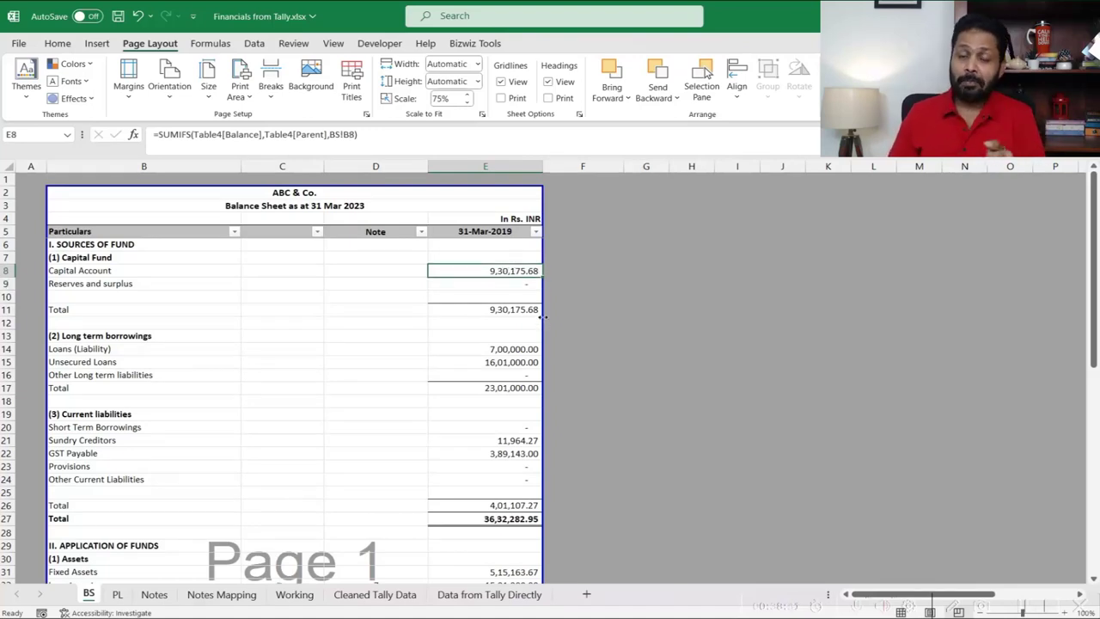
pyautogui.scroll(-5, 543, 317)
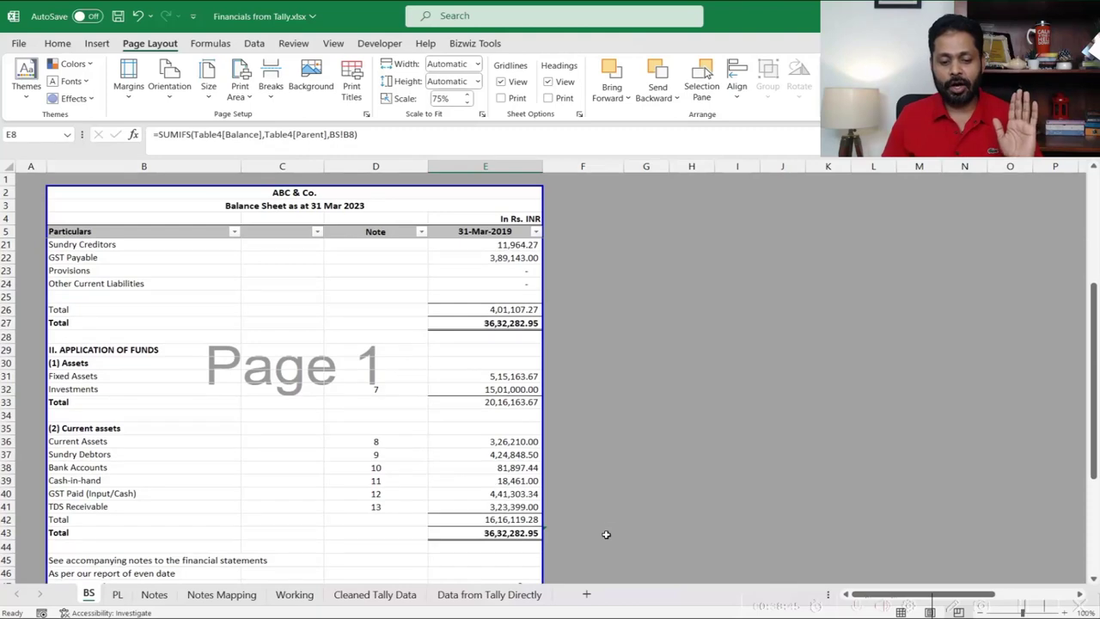
pyautogui.scroll(5, 527, 533)
pyautogui.click(517, 290)
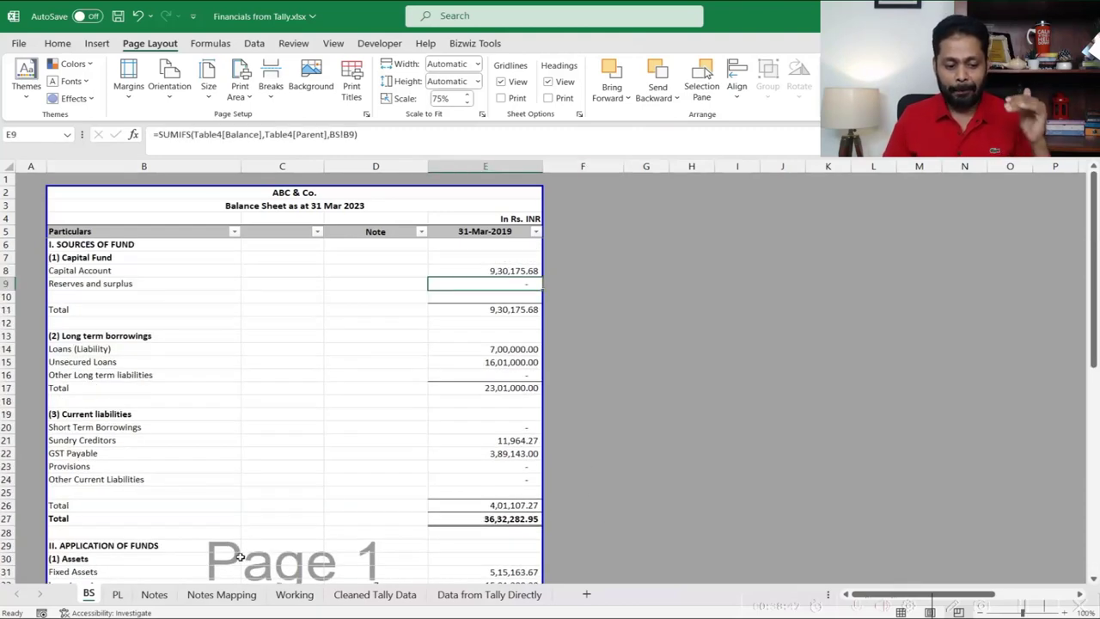
pyautogui.click(221, 594)
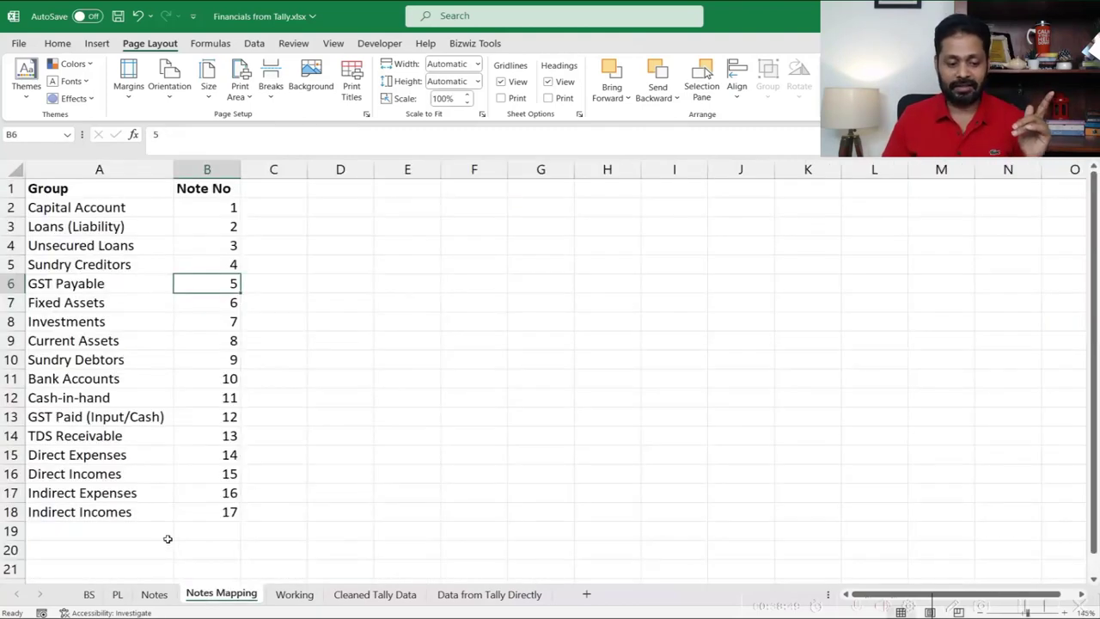
pyautogui.click(90, 595)
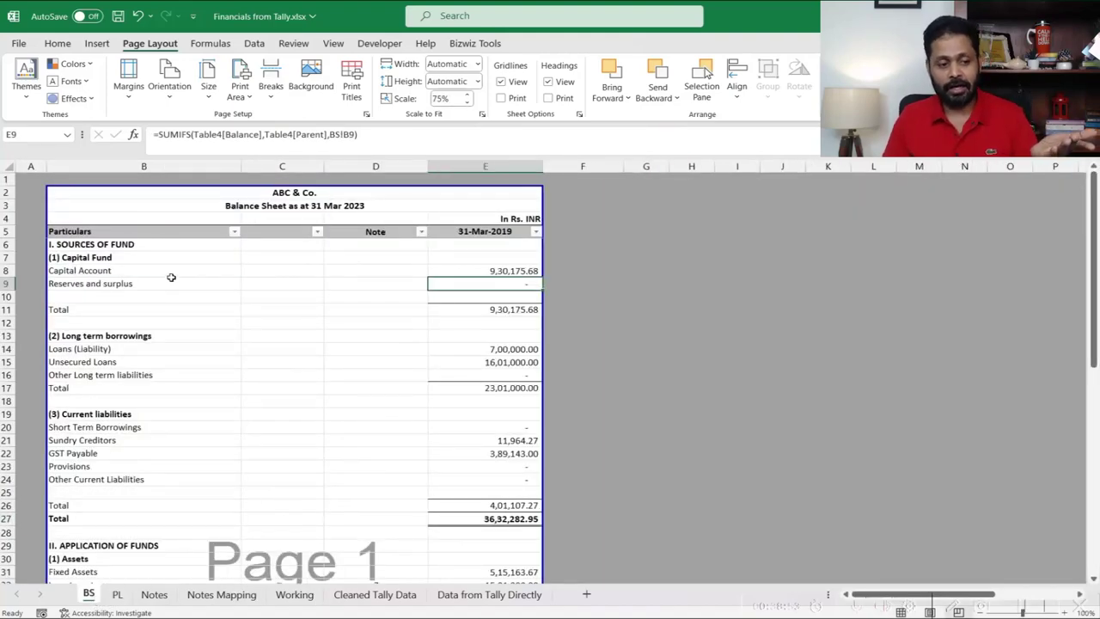
pyautogui.press('Left')
pyautogui.press('Left')
pyautogui.press('Left')
pyautogui.click(490, 284)
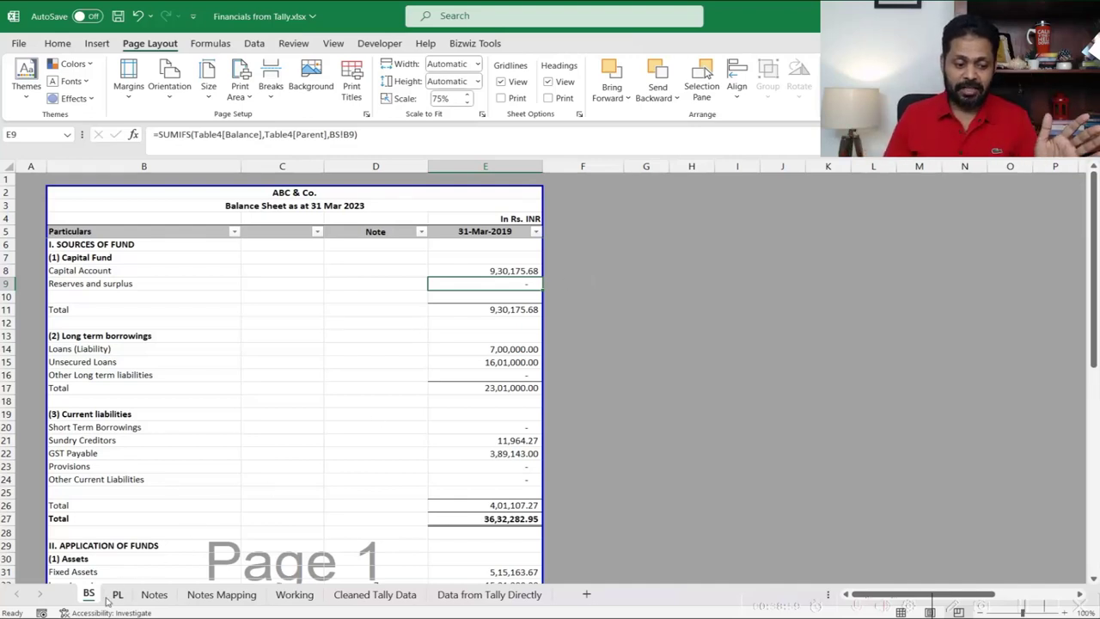
pyautogui.hotkey('ctrl', 'pagedown')
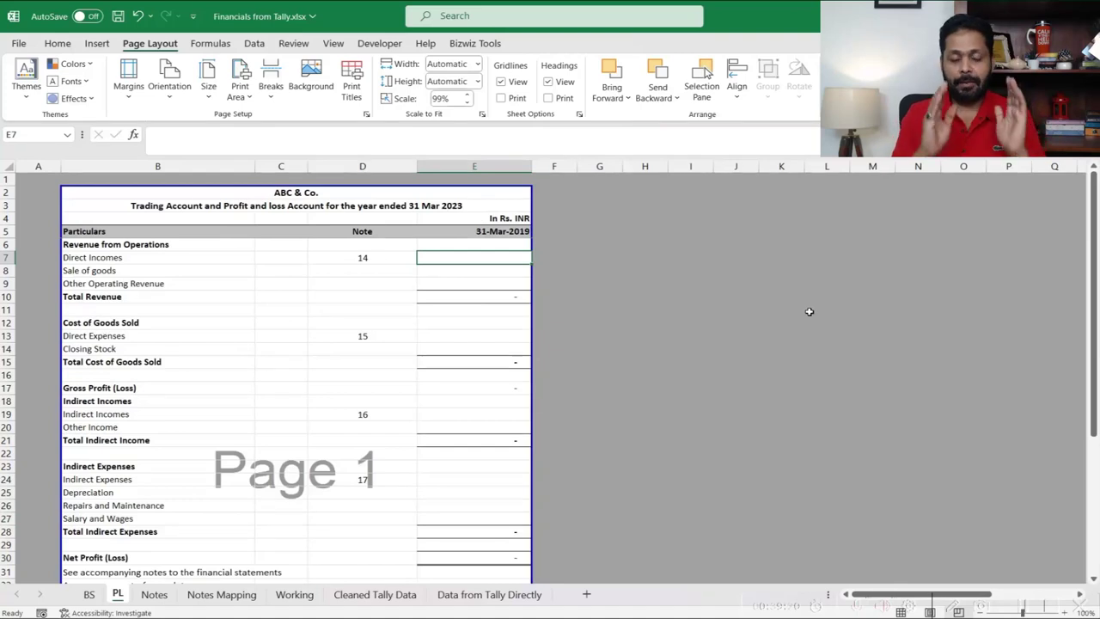
# Enter =SUMIFS(Table4[Balance],Table4[Parent],PL!B7) in PL cell E7, giving Direct Incomes 37,69,914.00.
pyautogui.write('=sumigs')
pyautogui.press('BackSpace')
pyautogui.press('BackSpace')
pyautogui.write('fs')
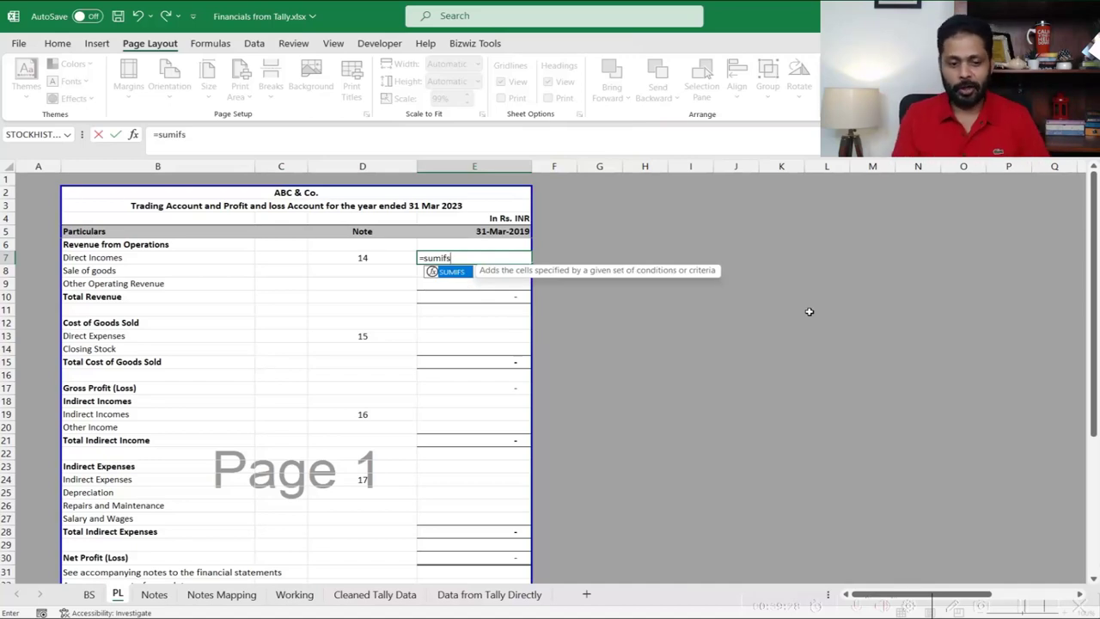
pyautogui.write('(')
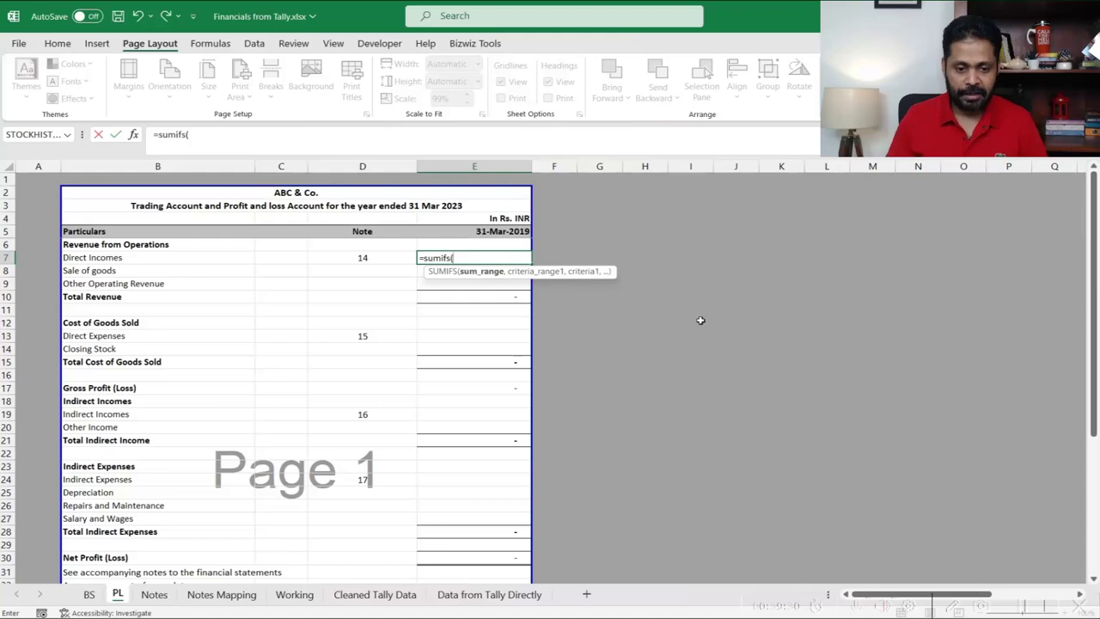
pyautogui.click(293, 594)
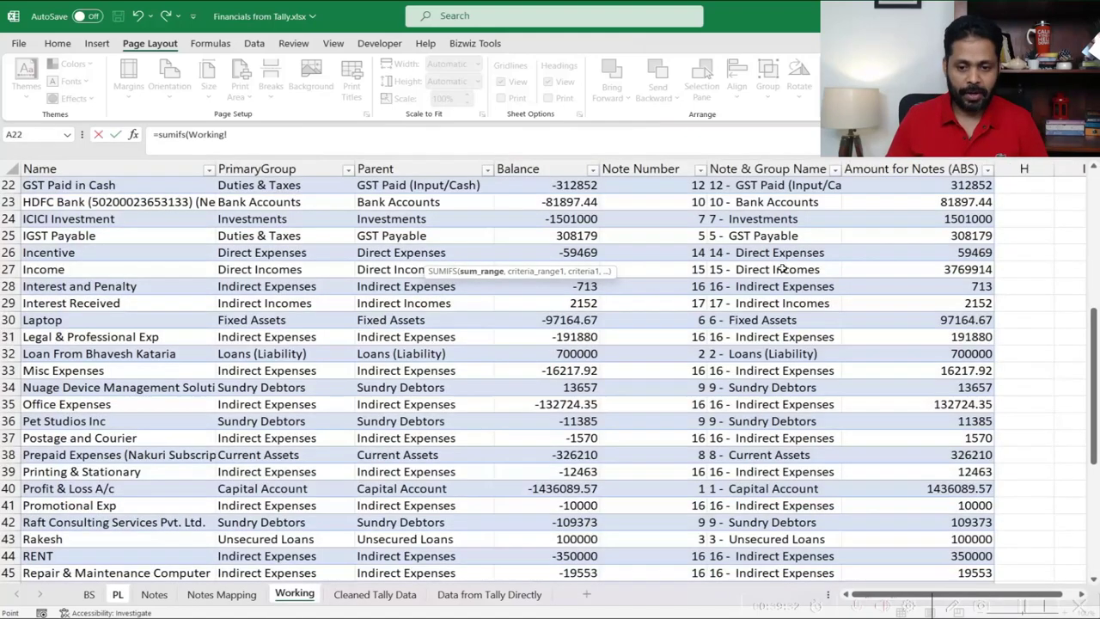
pyautogui.click(537, 163)
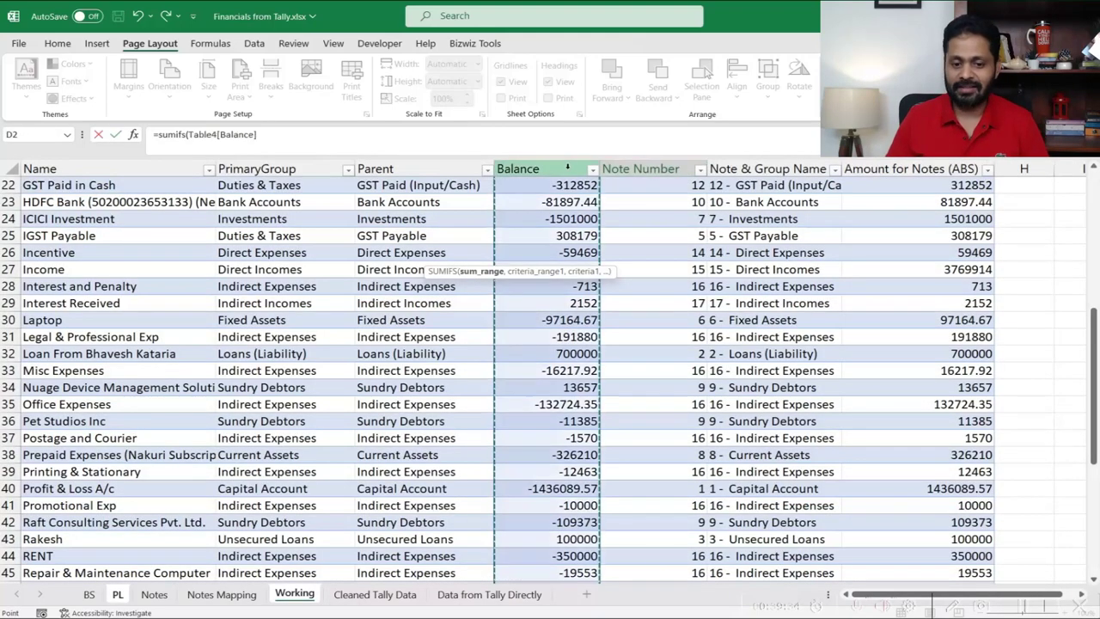
pyautogui.write(',')
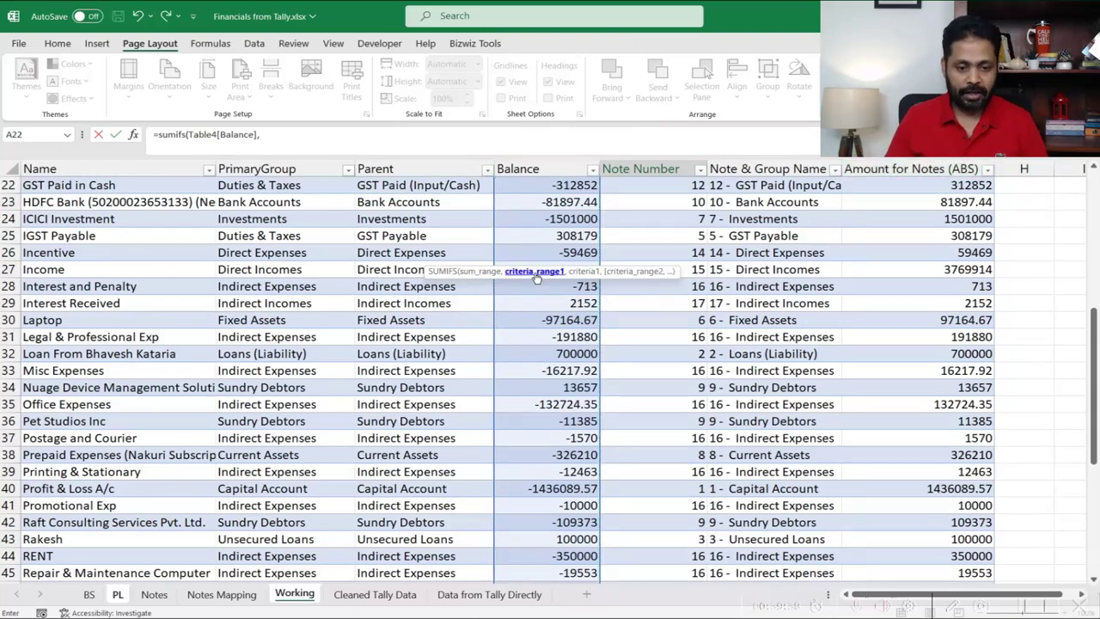
pyautogui.click(422, 168)
pyautogui.write(',')
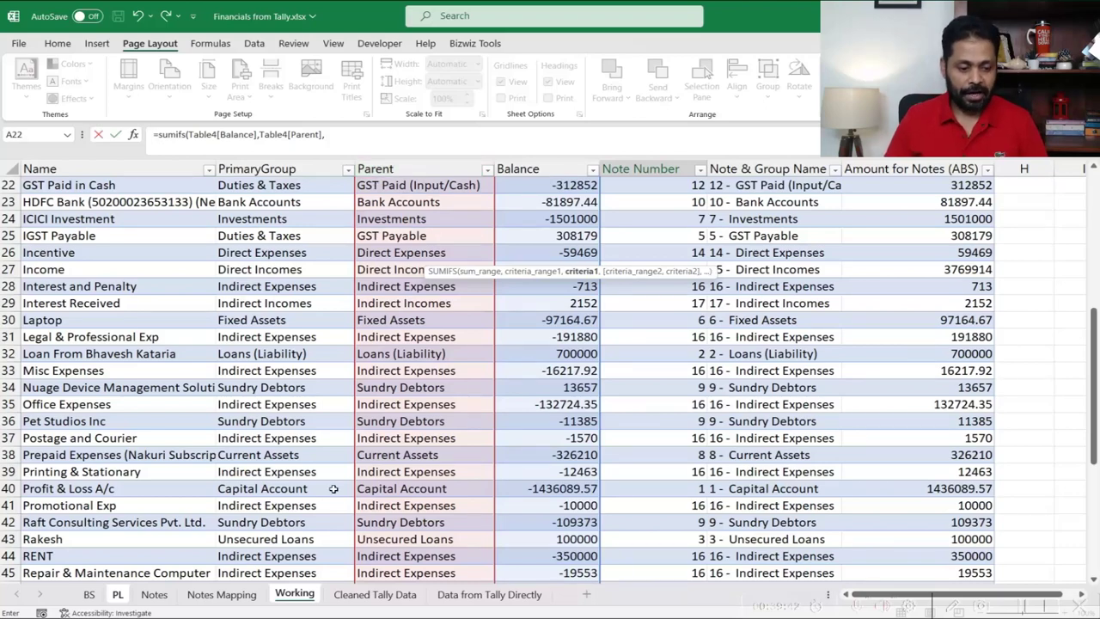
pyautogui.click(117, 594)
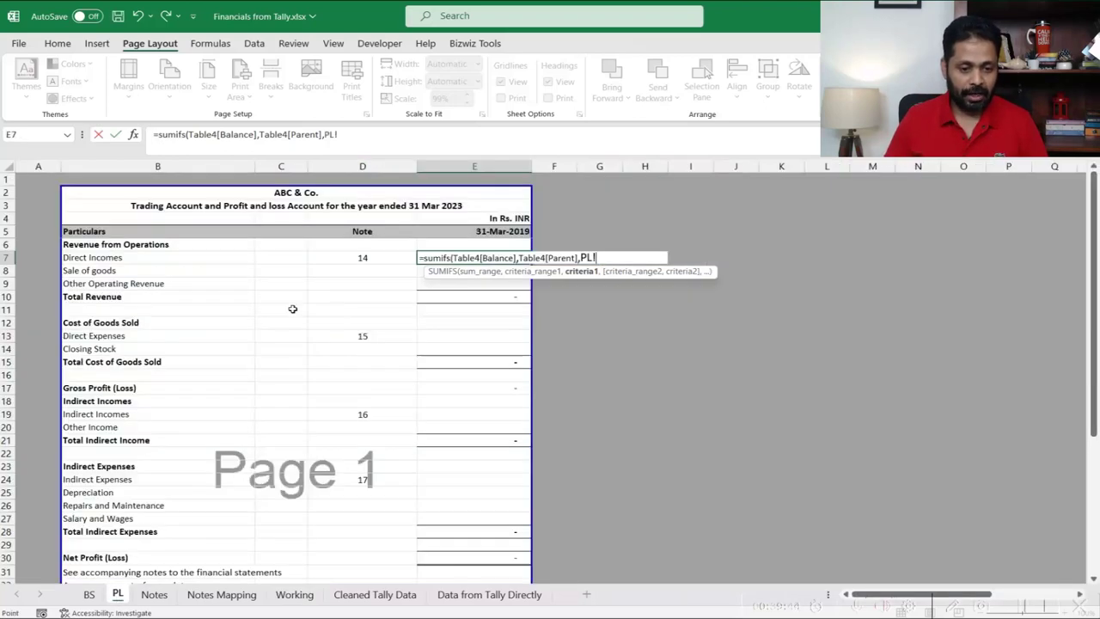
pyautogui.click(174, 259)
pyautogui.press('Return')
# Copy the E7 formula and select E8:E9 as the paste target.
pyautogui.hotkey('ctrl', 'c')
pyautogui.press('Down')
pyautogui.hotkey('shift', 'Down')
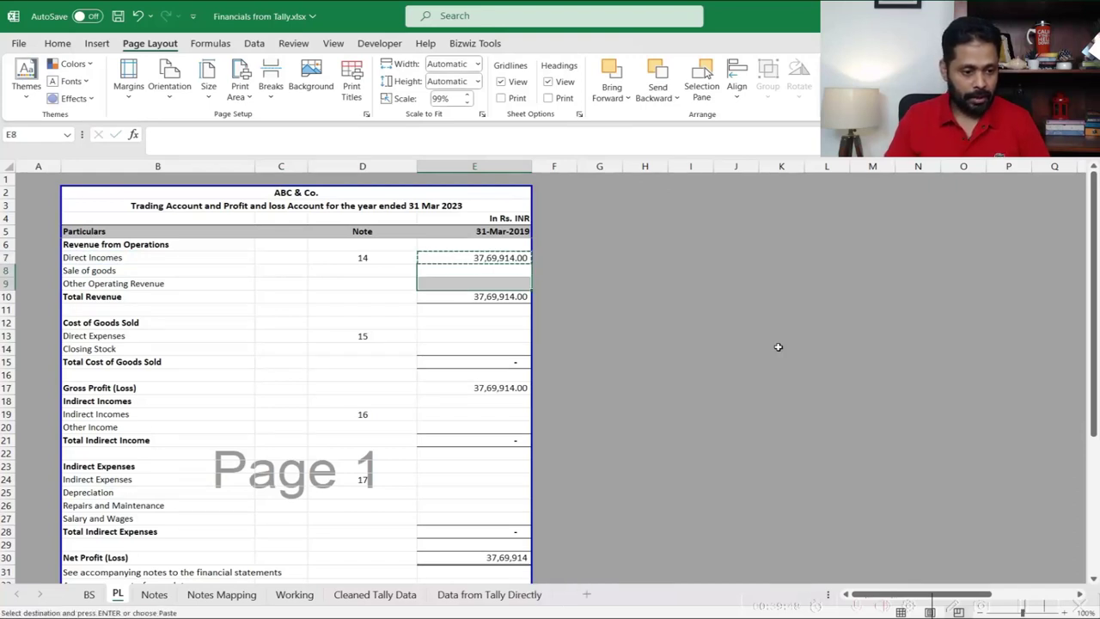
# Paste the SUMIFS formula into E8:E9 and the Direct Expenses amount in E13.
pyautogui.hotkey('ctrl', 'v')
pyautogui.press('Down')
pyautogui.press('Down')
pyautogui.press('Down')
pyautogui.press('Down')
pyautogui.press('Down')
pyautogui.press('Up')
pyautogui.press('Up')
pyautogui.press('Up')
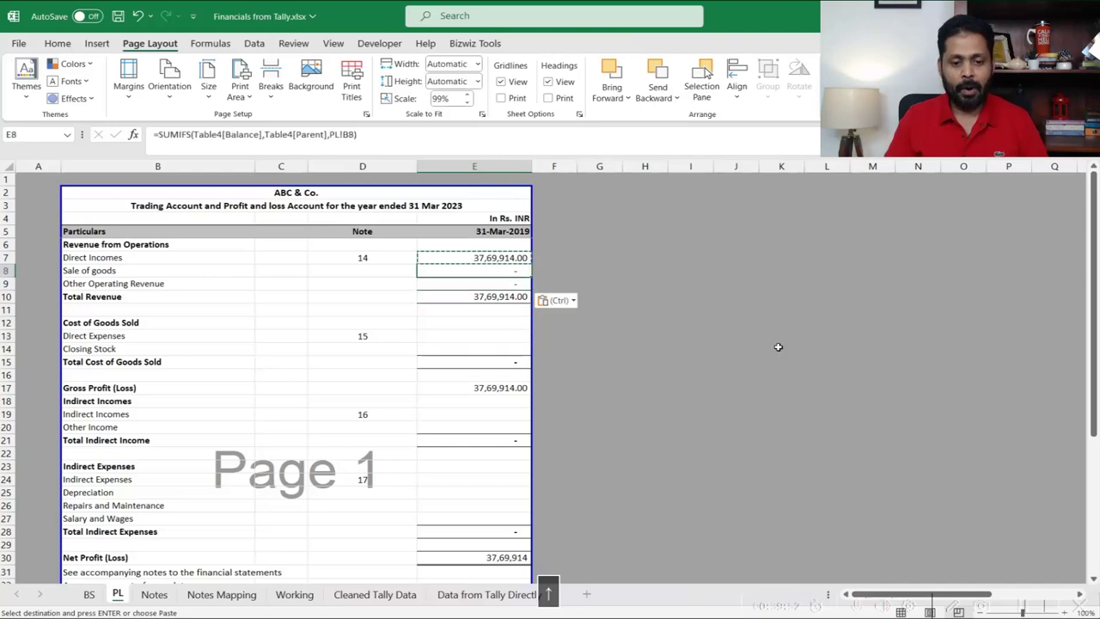
pyautogui.press('Down')
pyautogui.press('Down')
pyautogui.press('Down')
pyautogui.press('Down')
pyautogui.press('Left')
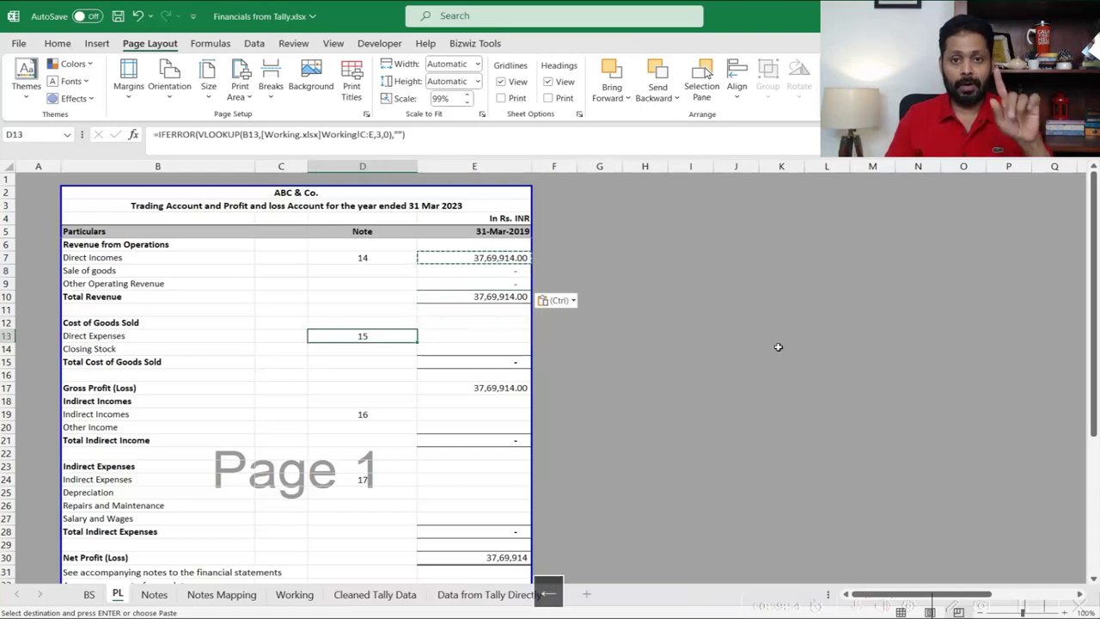
pyautogui.press('Right')
pyautogui.hotkey('ctrl', 'v')
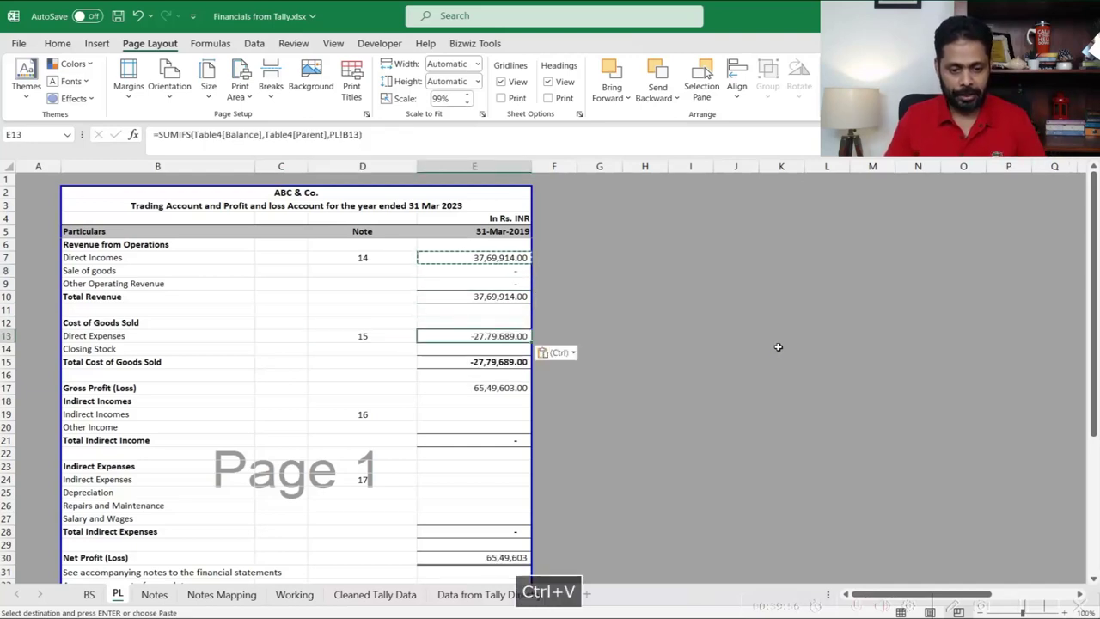
# Paste the same formula into Indirect Incomes, Other Income, Indirect Expenses E24 and E25:E27.
pyautogui.press('Down')
pyautogui.press('Down')
pyautogui.press('Down')
pyautogui.press('Down')
pyautogui.press('Down')
pyautogui.press('Down')
pyautogui.hotkey('ctrl', 'v')
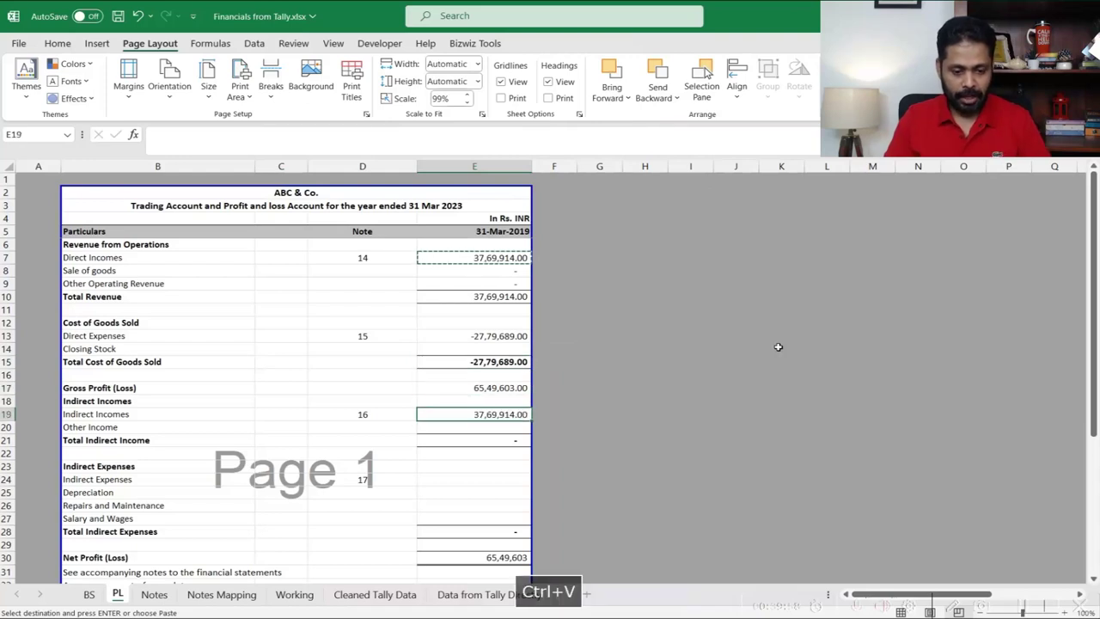
pyautogui.press('Down')
pyautogui.press('Down')
pyautogui.press('Down')
pyautogui.press('Down')
pyautogui.hotkey('ctrl', 'v')
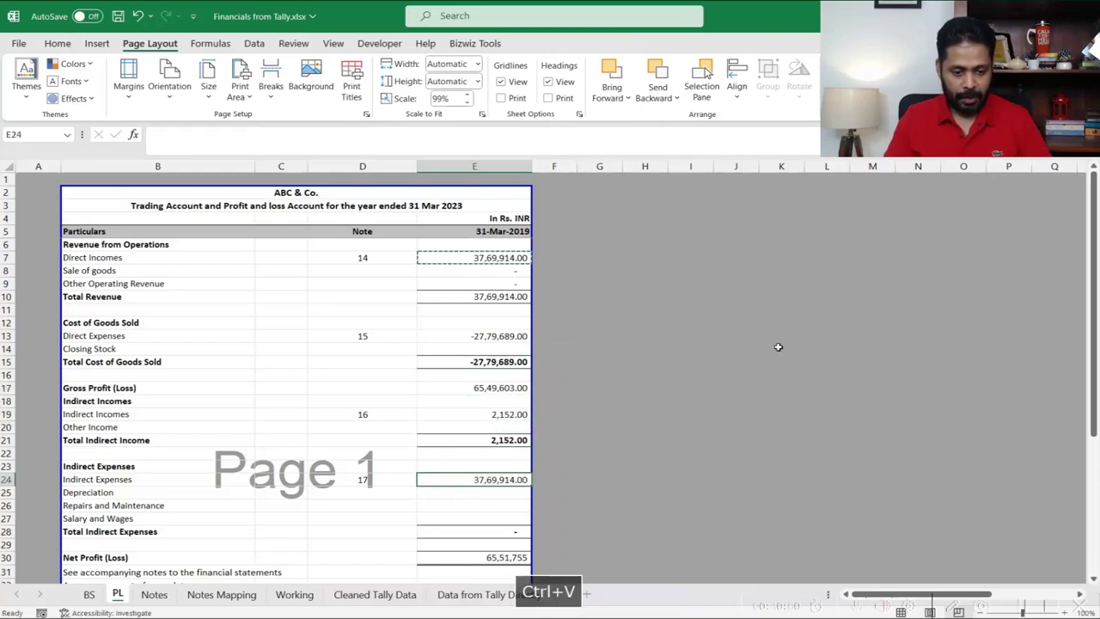
pyautogui.press('Up')
pyautogui.press('Up')
pyautogui.press('Up')
pyautogui.press('Up')
pyautogui.press('Up')
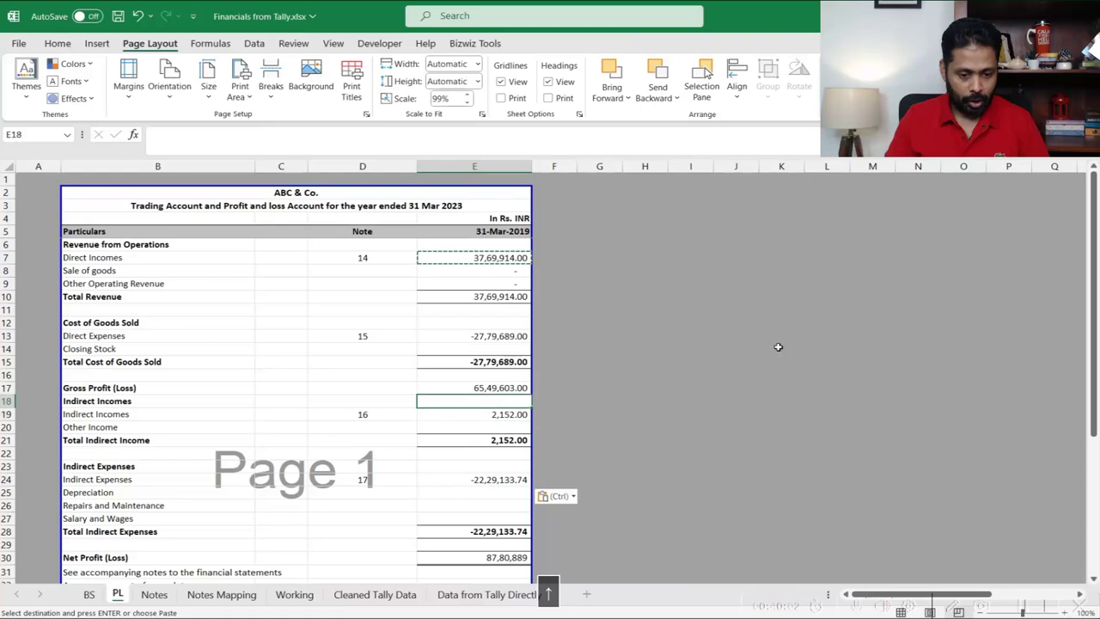
pyautogui.press('Down')
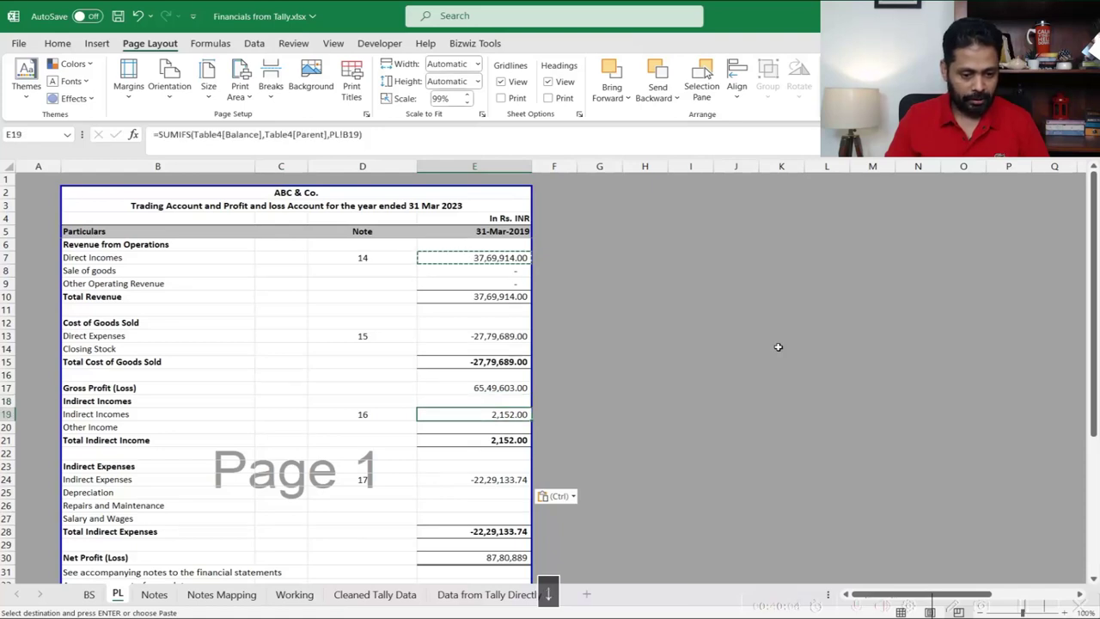
pyautogui.press('Down')
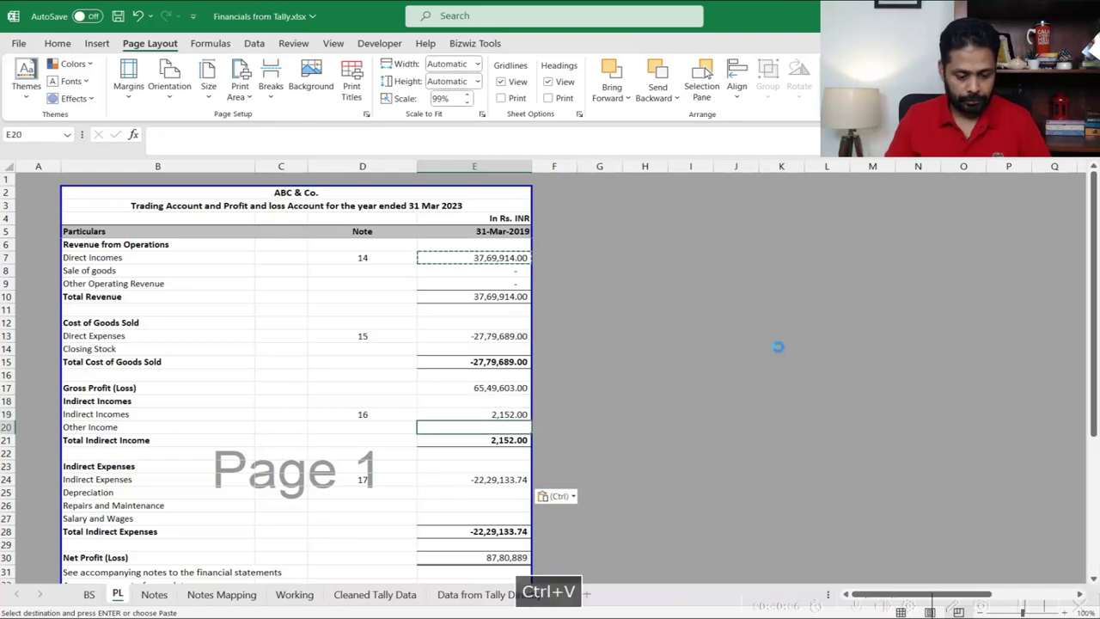
pyautogui.hotkey('ctrl', 'v')
pyautogui.press('Down')
pyautogui.press('Down')
pyautogui.press('Down')
pyautogui.hotkey('shift', 'Down')
pyautogui.hotkey('shift', 'Down')
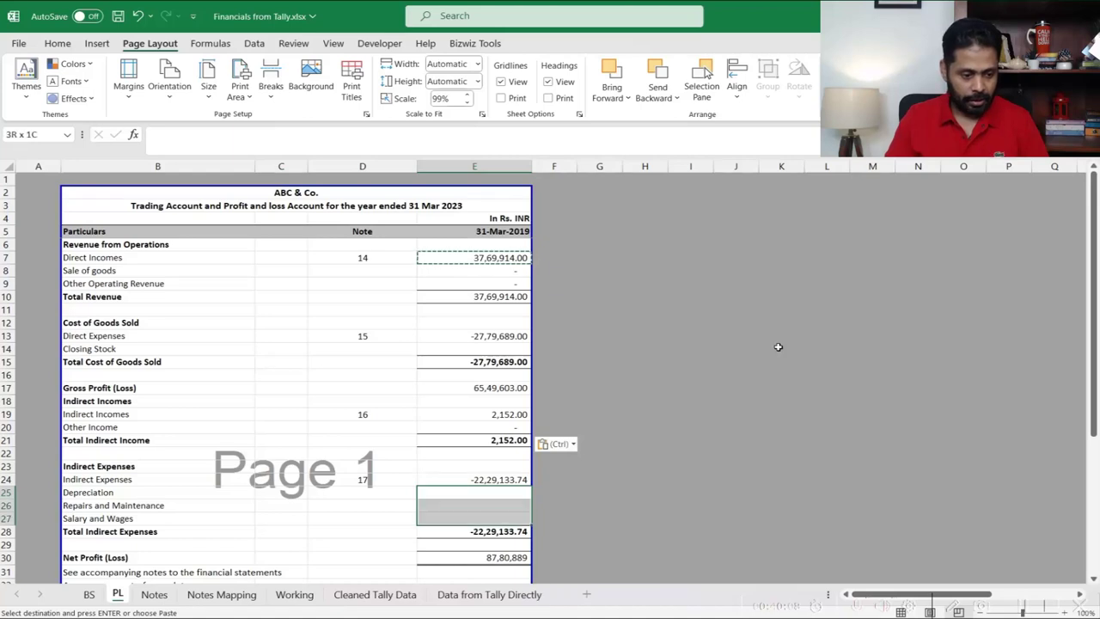
pyautogui.hotkey('ctrl', 'v')
pyautogui.press('Up')
# Negate the Indirect Expenses formula in E24 and copy it over E25:E27.
pyautogui.scroll(-1, 350, 461)
pyautogui.scroll(-1, 350, 461)
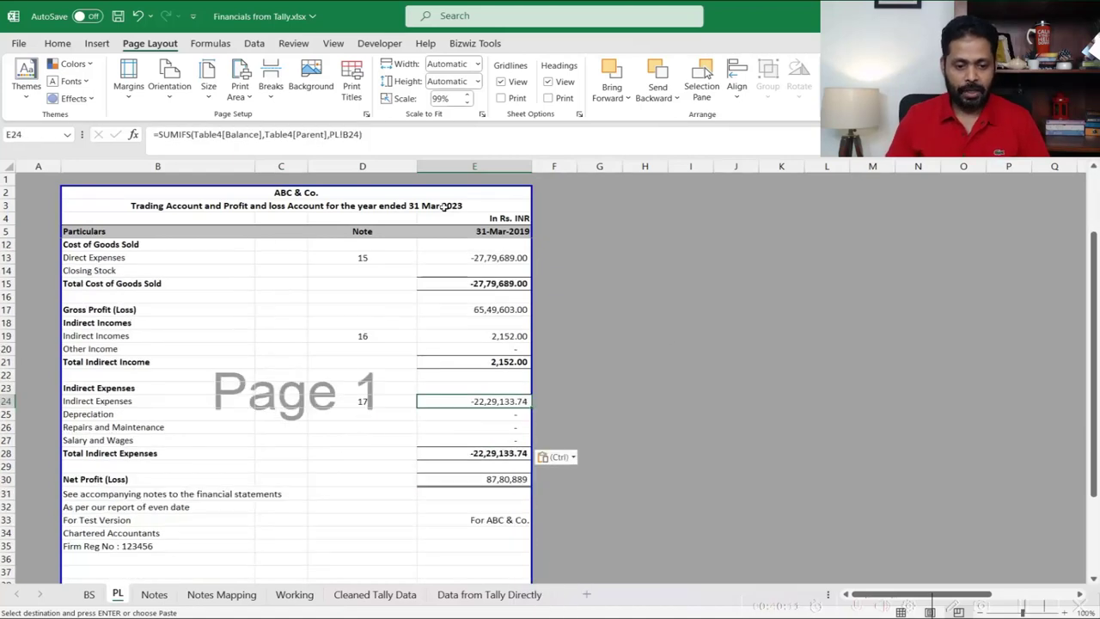
pyautogui.click(158, 135)
pyautogui.write('-')
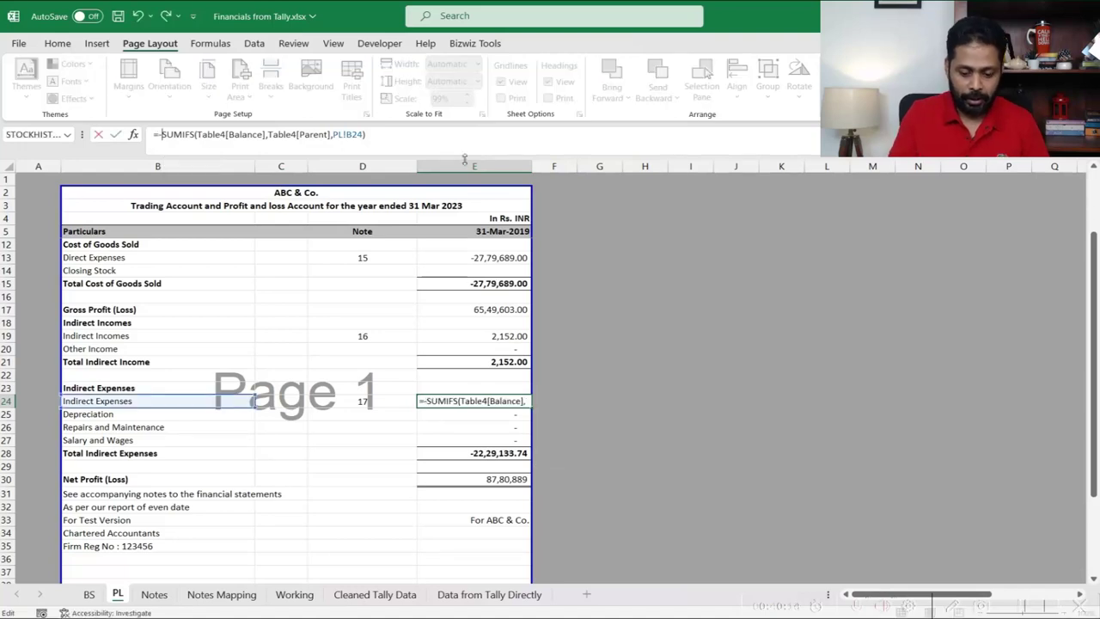
pyautogui.hotkey('ctrl', 'Return')
pyautogui.hotkey('ctrl', 'c')
pyautogui.press('Down')
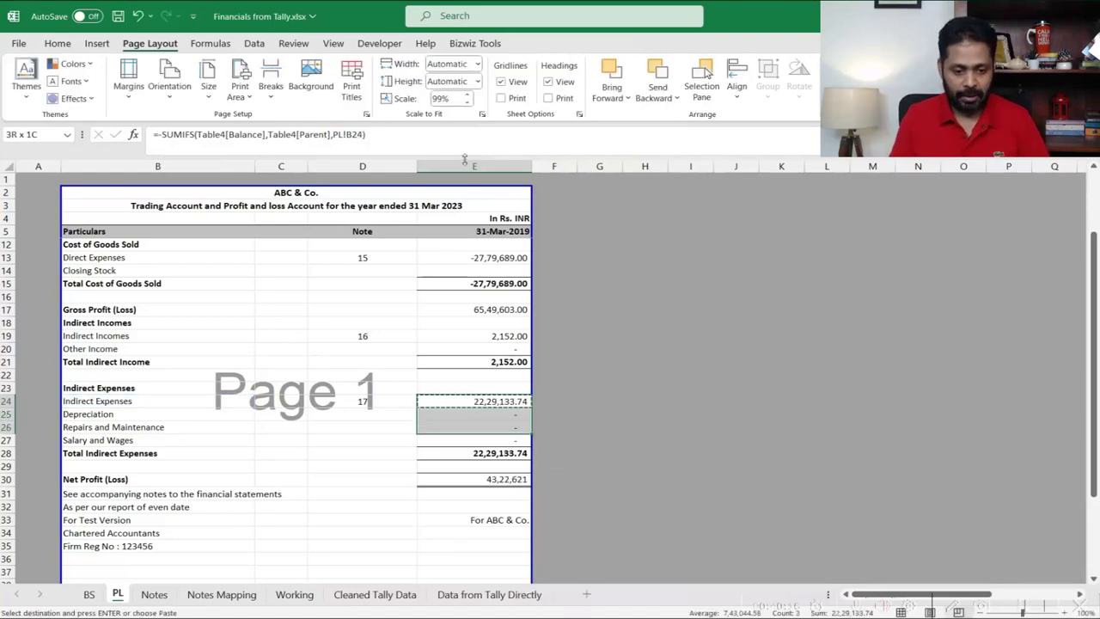
pyautogui.hotkey('shift', 'Down')
pyautogui.hotkey('shift', 'Down')
pyautogui.hotkey('ctrl', 'v')
pyautogui.press('Down')
pyautogui.press('Down')
pyautogui.press('Down')
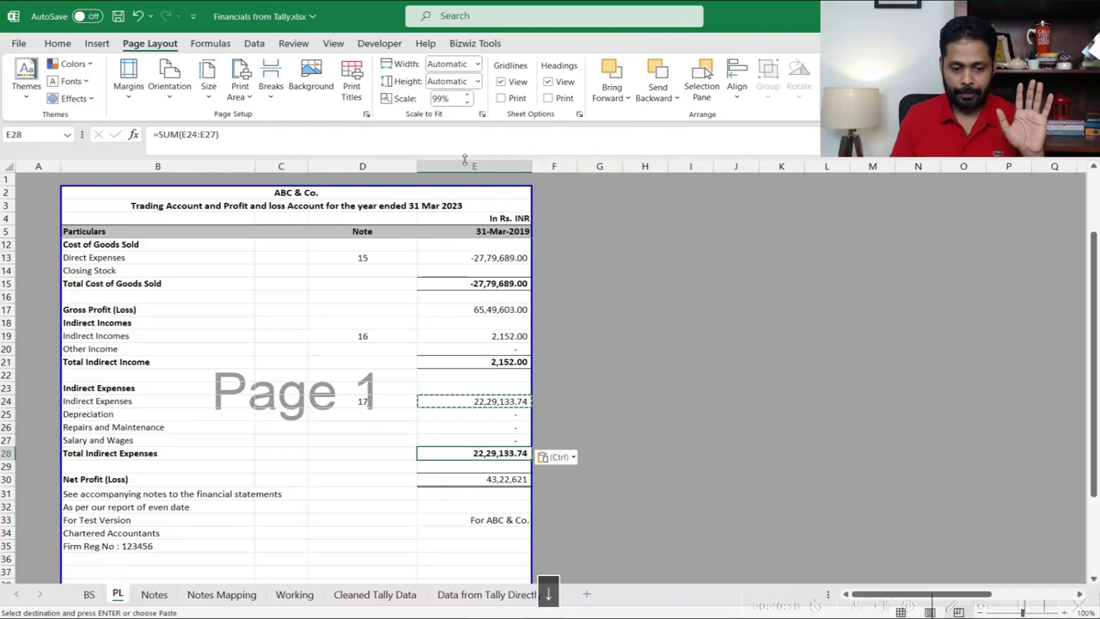
pyautogui.press('Escape')
pyautogui.press('Up')
pyautogui.press('Up')
pyautogui.press('Up')
pyautogui.press('Down')
pyautogui.press('Down')
pyautogui.press('Down')
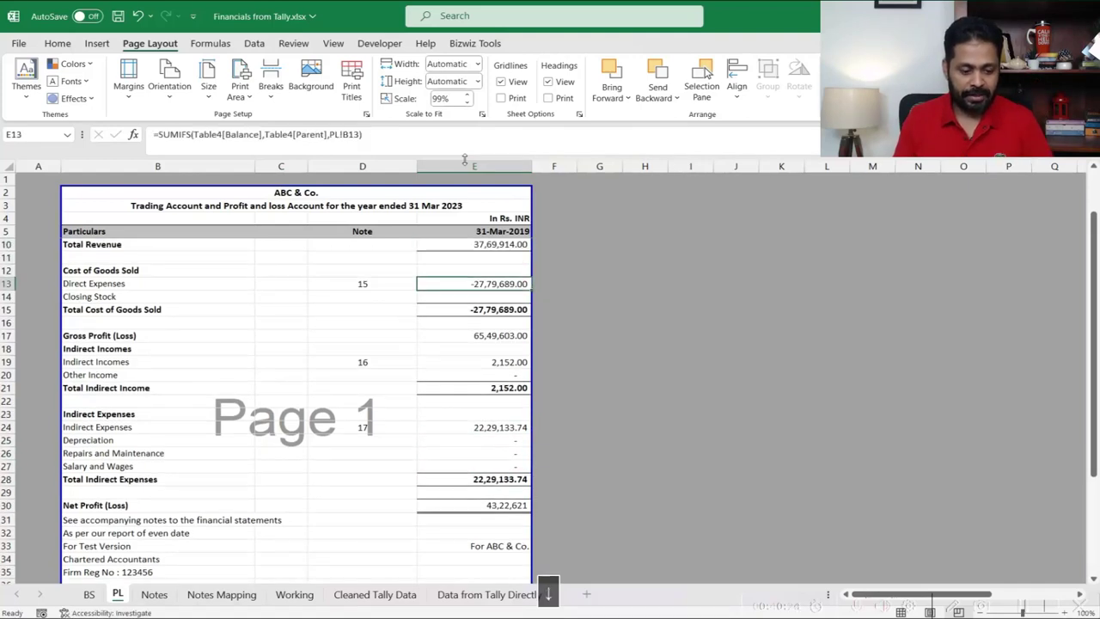
# Negate the Direct Expenses formula in E13, giving a net profit of -12,36,757.
pyautogui.press('F2')
pyautogui.hotkey('ctrl', 'Left')
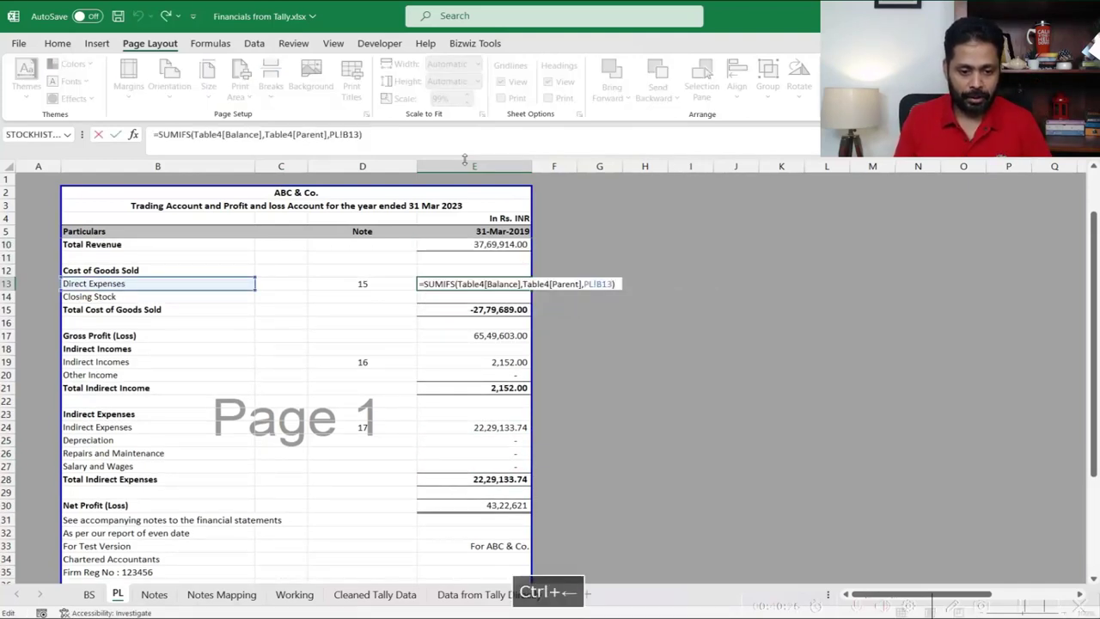
pyautogui.hotkey('ctrl', 'Left')
pyautogui.hotkey('ctrl', 'Left')
pyautogui.write('-')
pyautogui.hotkey('ctrl', 'Return')
pyautogui.press('Return')
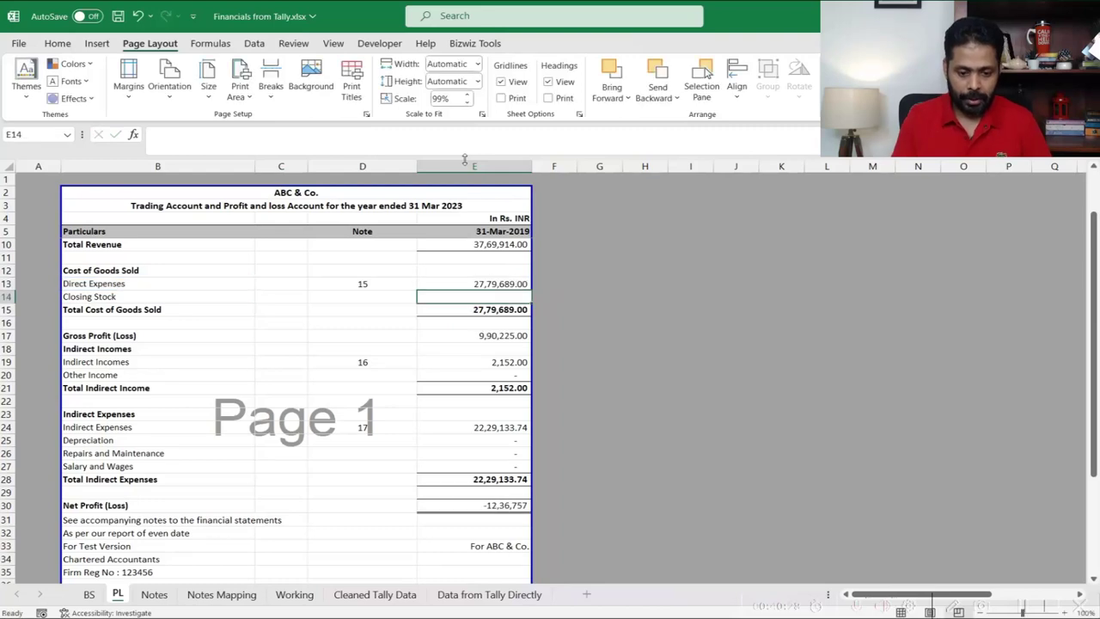
pyautogui.click(482, 504)
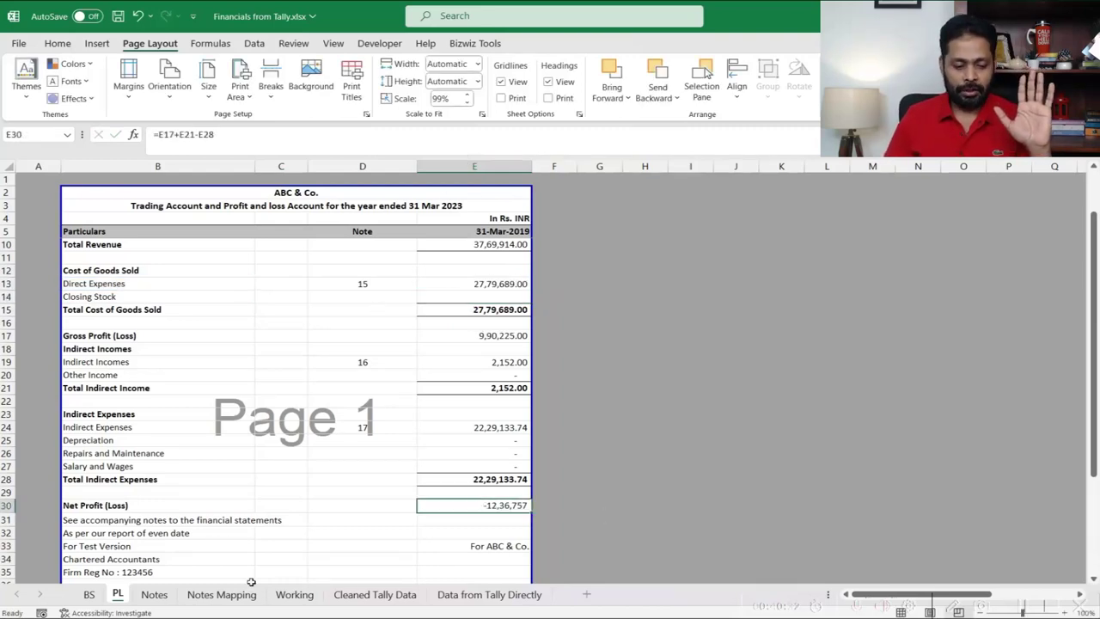
pyautogui.click(292, 594)
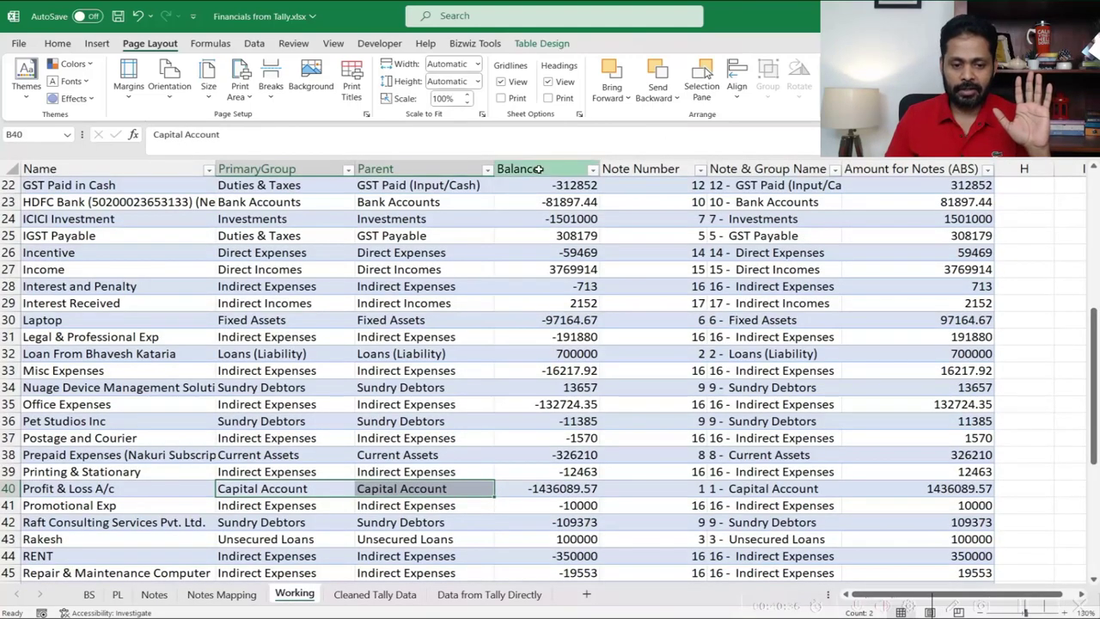
pyautogui.click(539, 166)
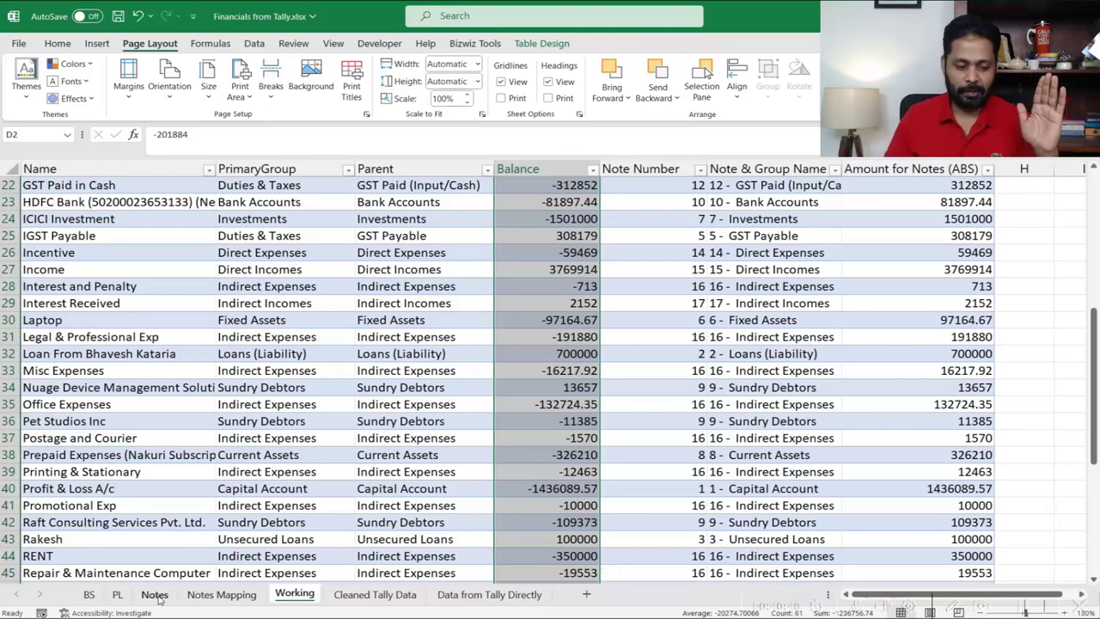
pyautogui.click(120, 594)
pyautogui.click(89, 595)
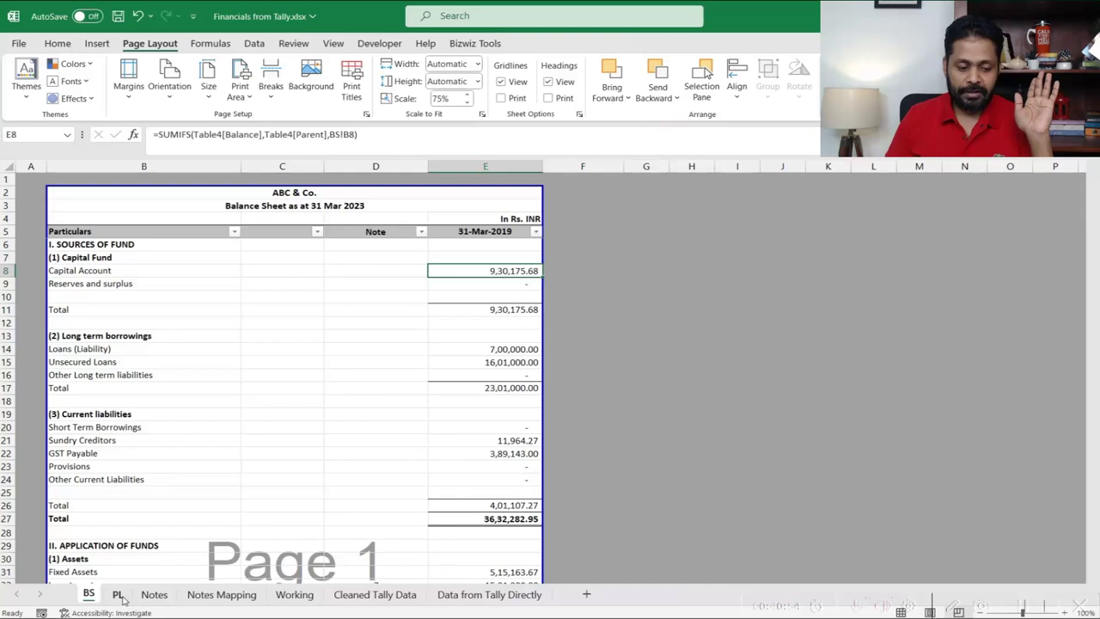
pyautogui.hotkey('ctrl', 'pagedown')
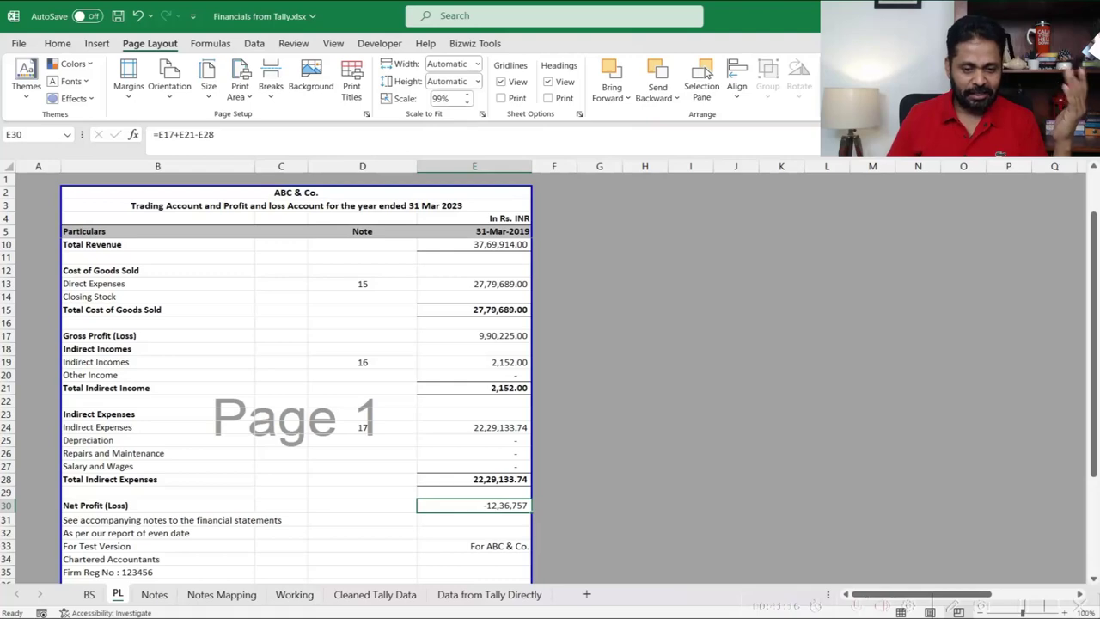
pyautogui.click(161, 594)
# Shade the unsecured loan amount in B15 bright yellow.
pyautogui.scroll(-2, 263, 417)
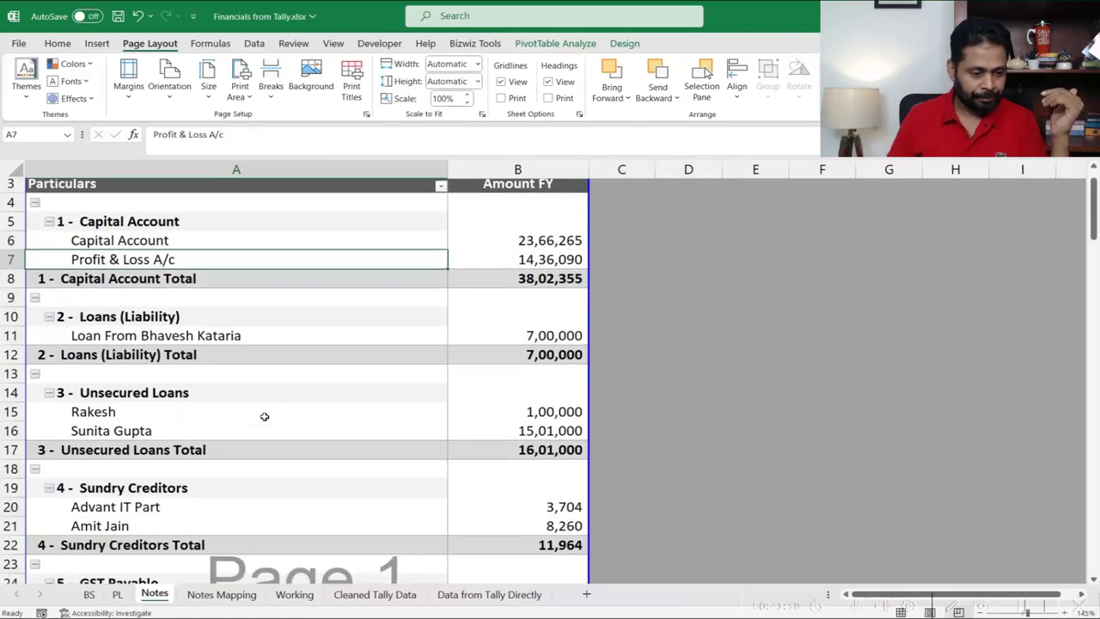
pyautogui.click(540, 342)
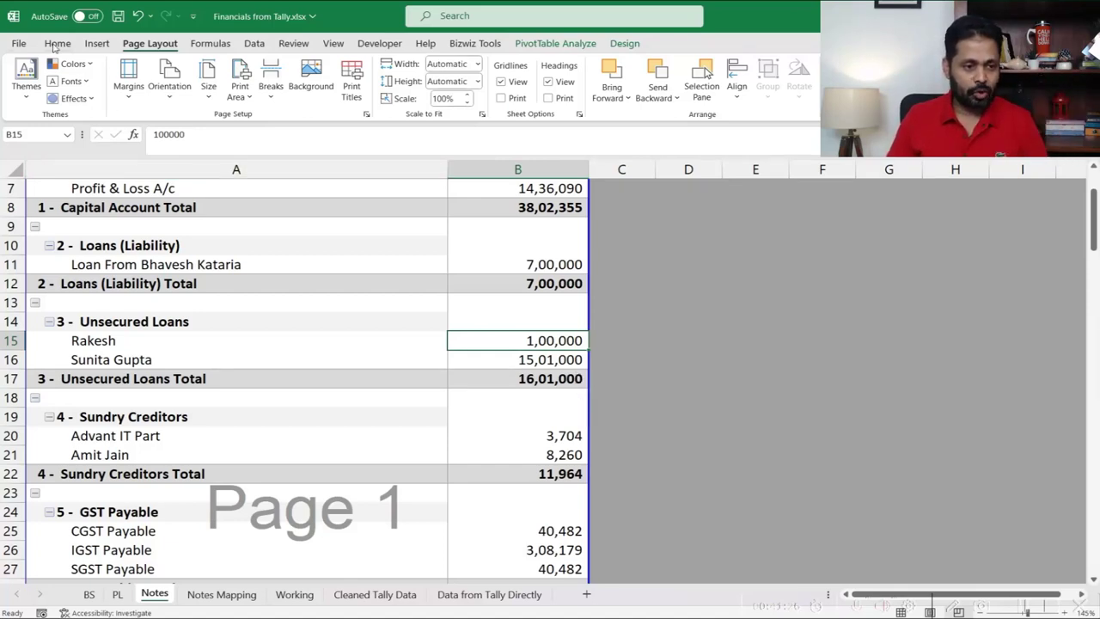
pyautogui.click(57, 43)
pyautogui.click(203, 92)
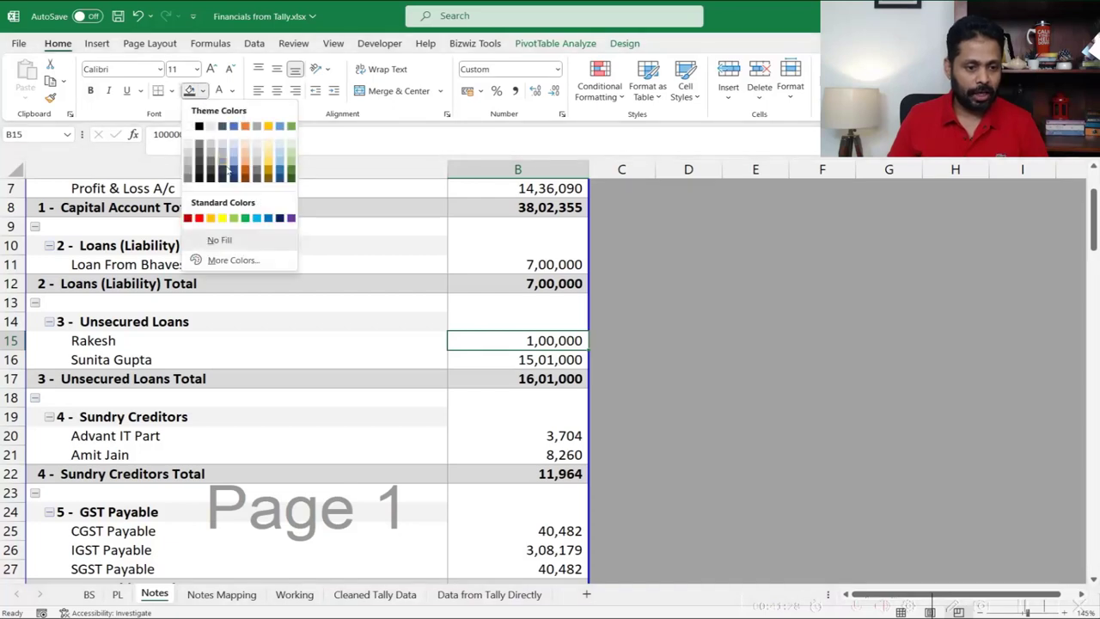
pyautogui.click(270, 153)
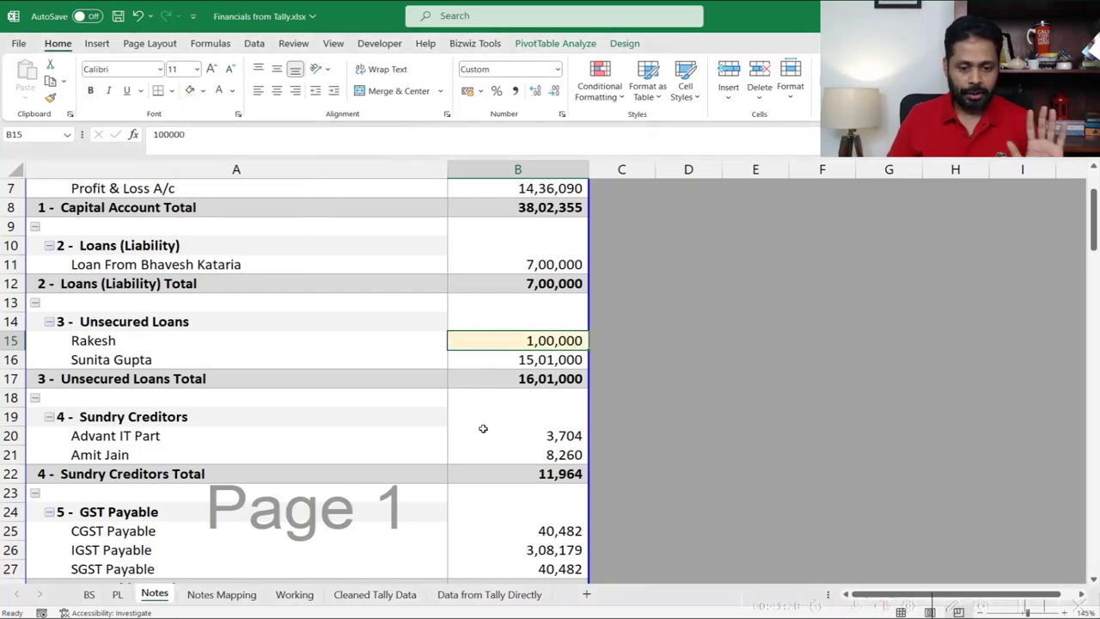
pyautogui.click(203, 92)
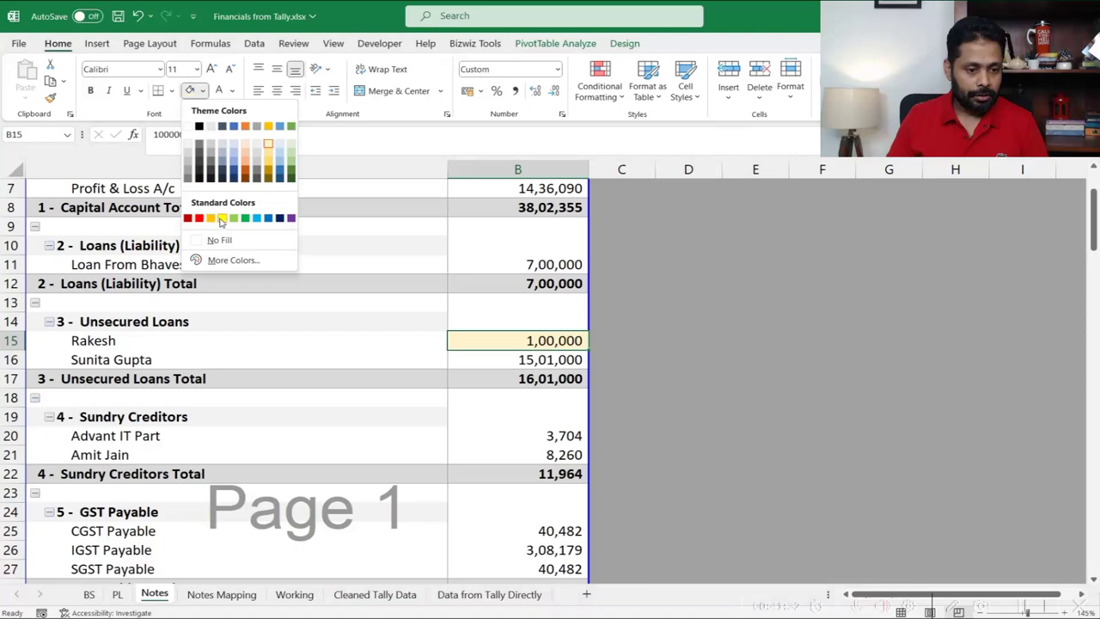
pyautogui.click(221, 218)
# Fill the Car amount 3,17,277 in B31 with yellow, then reselect B15.
pyautogui.scroll(-3, 538, 474)
pyautogui.scroll(-1, 538, 473)
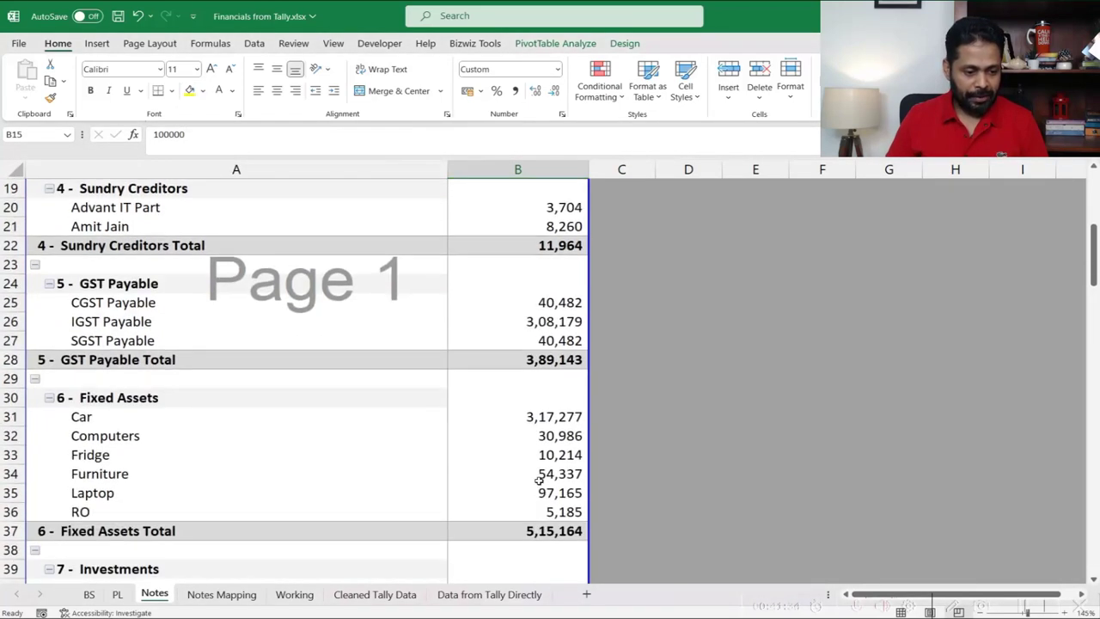
pyautogui.scroll(-1, 538, 473)
pyautogui.click(543, 359)
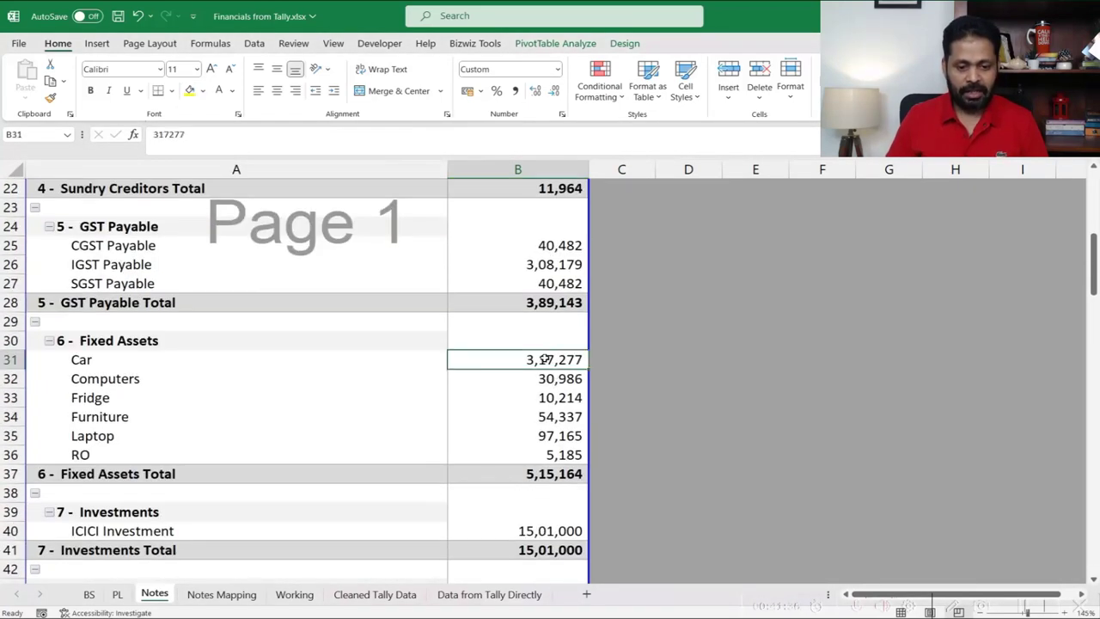
pyautogui.click(189, 91)
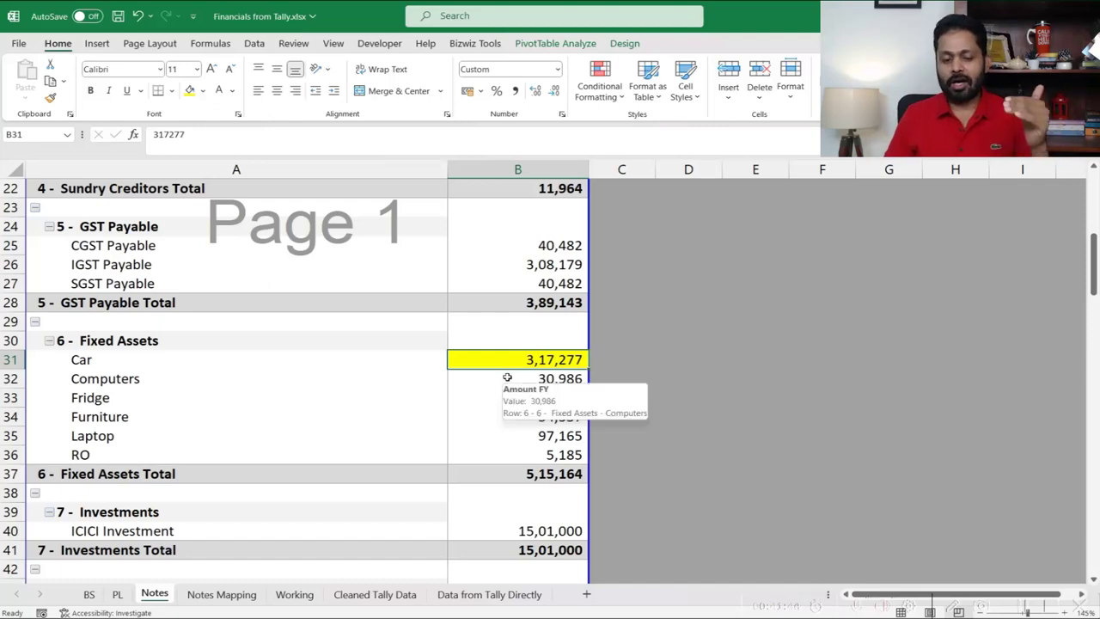
pyautogui.scroll(3, 507, 378)
pyautogui.click(516, 226)
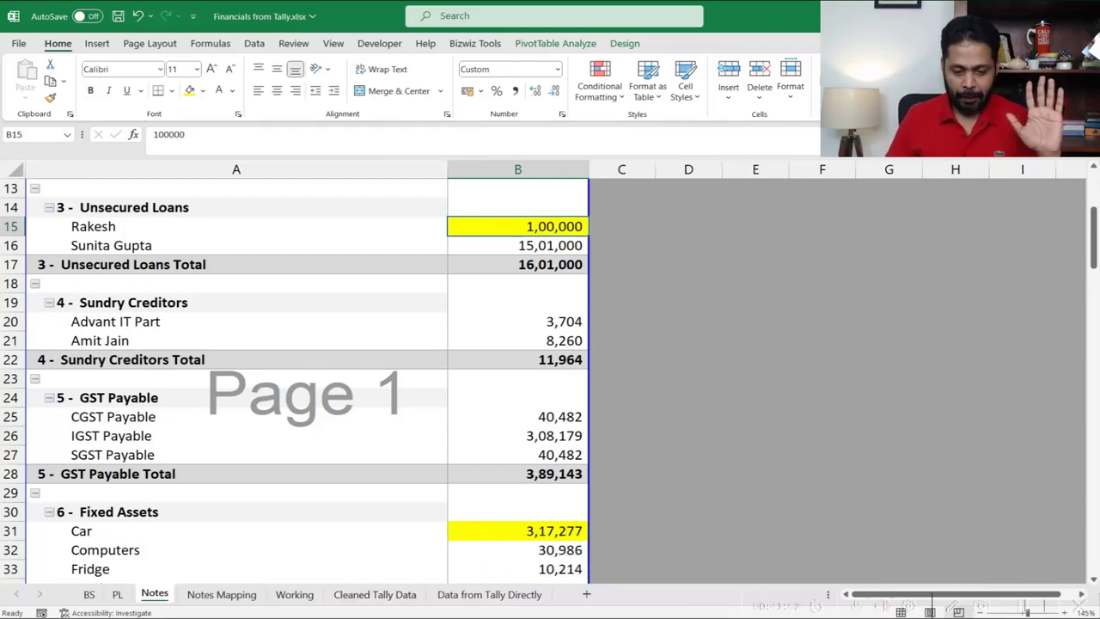
pyautogui.press('Down')
pyautogui.press('Down')
pyautogui.press('Down')
pyautogui.press('Down')
pyautogui.press('Down')
pyautogui.press('Down')
pyautogui.press('Down')
# Drill from the Balance Sheet through Loans (Liability) and Unsecured Loans to the lender's March vouchers.
pyautogui.press('Up')
pyautogui.press('Return')
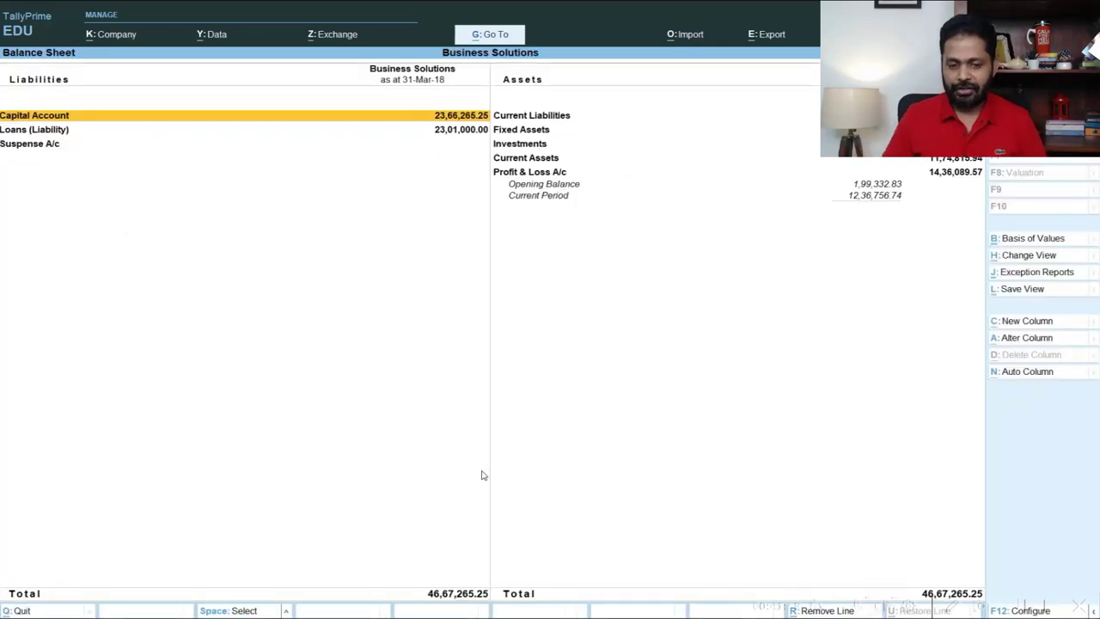
pyautogui.press('Down')
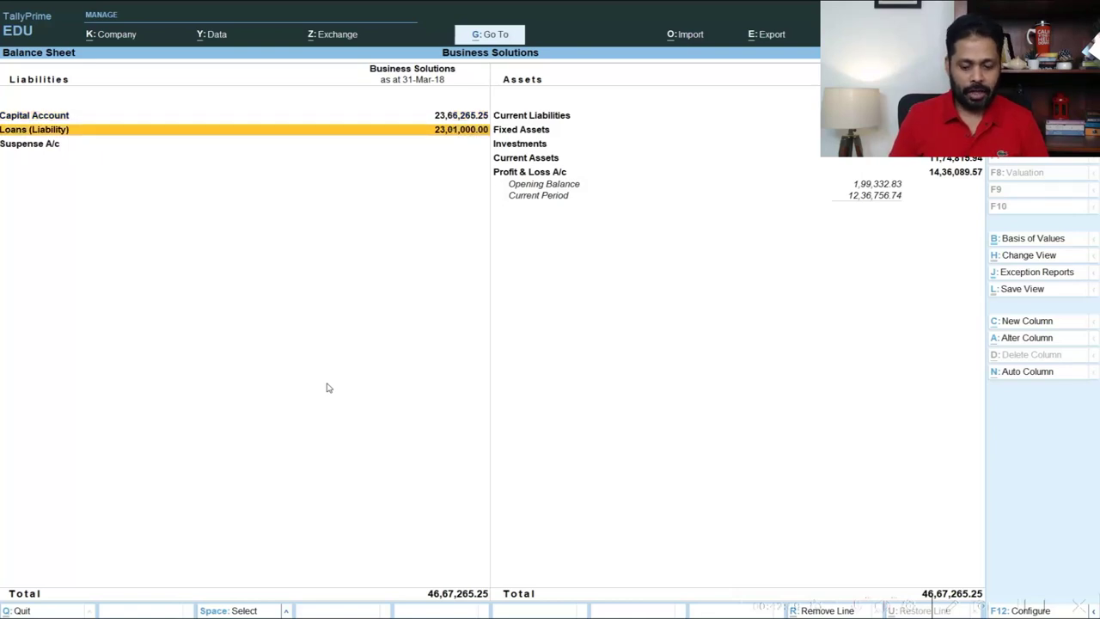
pyautogui.press('Return')
pyautogui.press('Return')
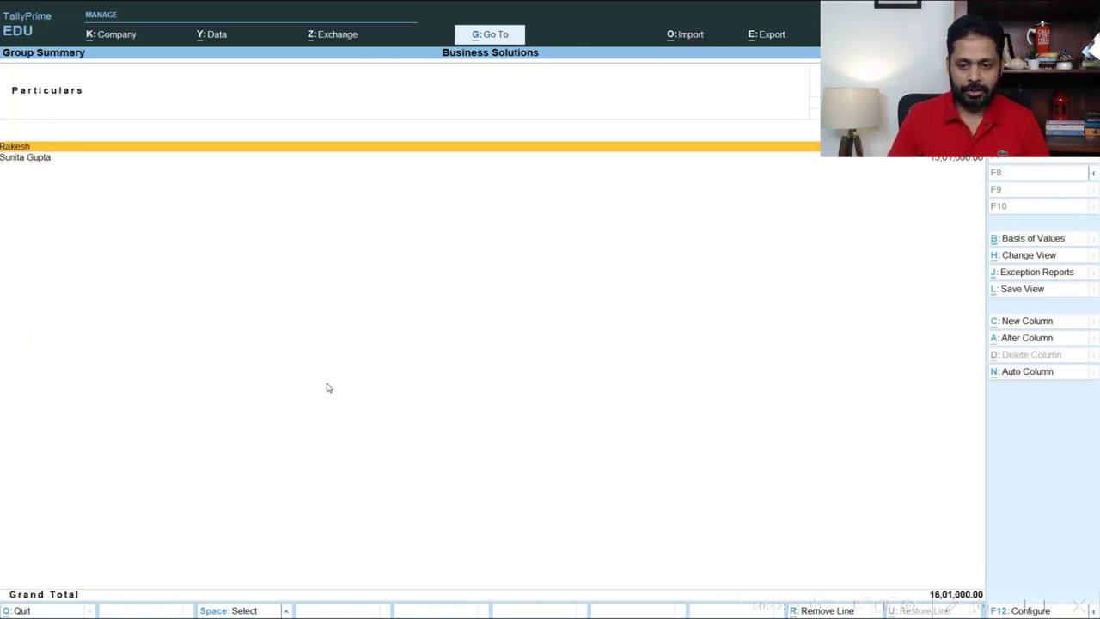
pyautogui.press('Return')
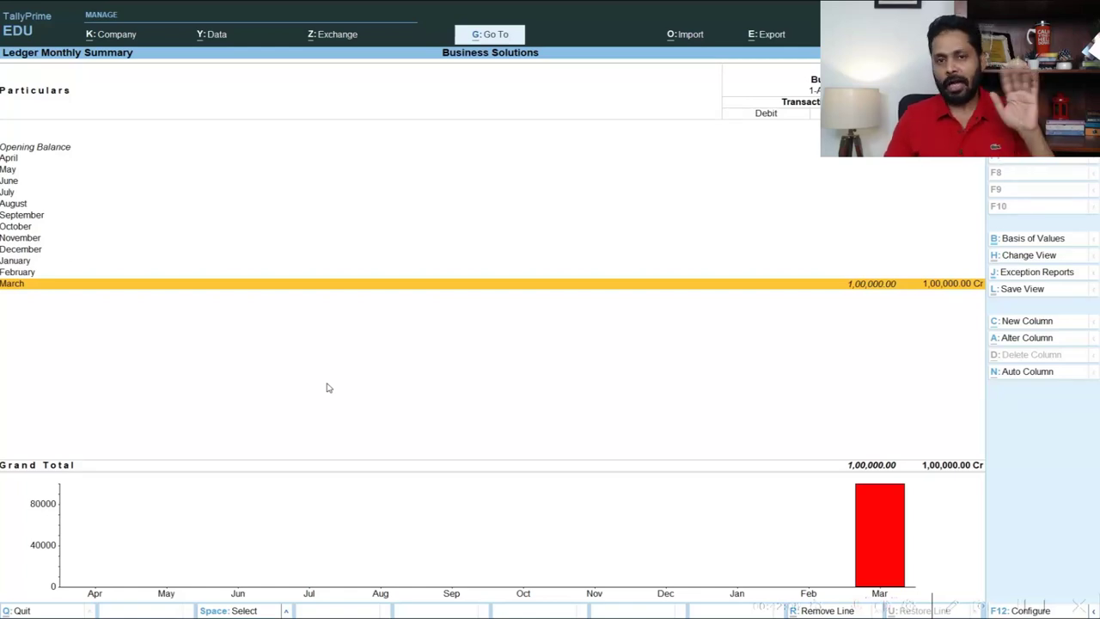
pyautogui.press('Return')
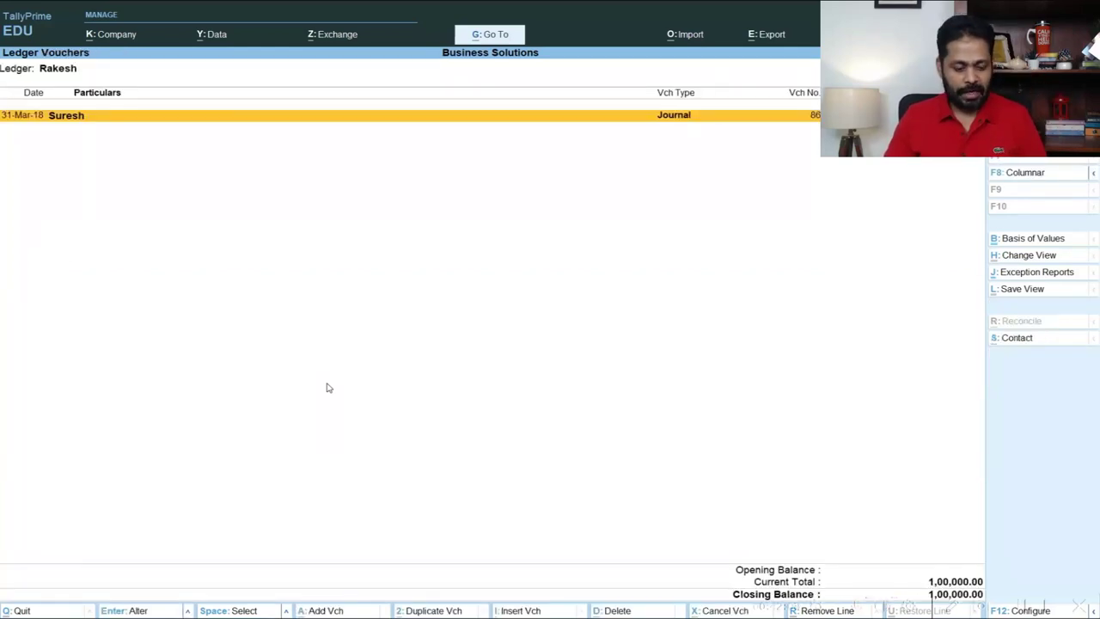
# Record journal 87 debiting Car and crediting the lender's unsecured loan ledger 1,00,000.
pyautogui.hotkey('alt', 'a')
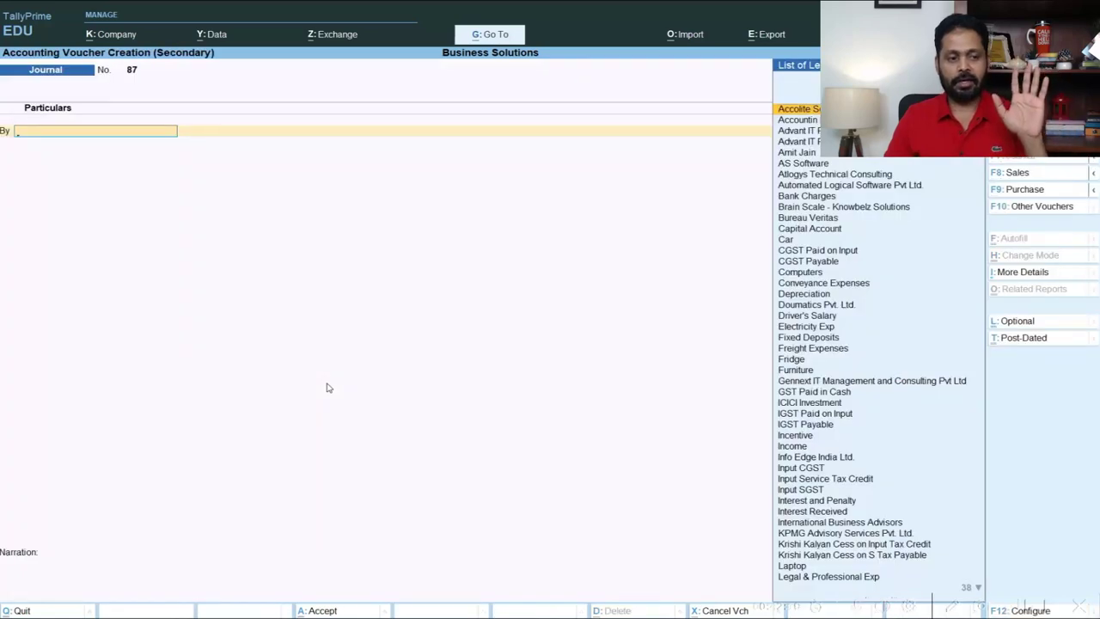
pyautogui.write('Ca')
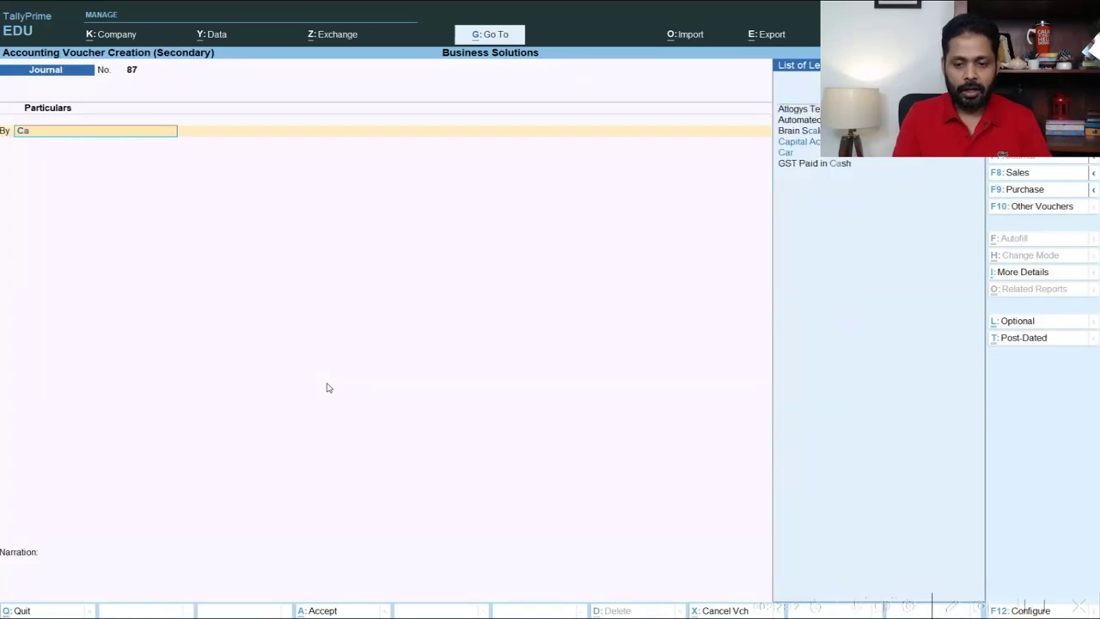
pyautogui.press('Return')
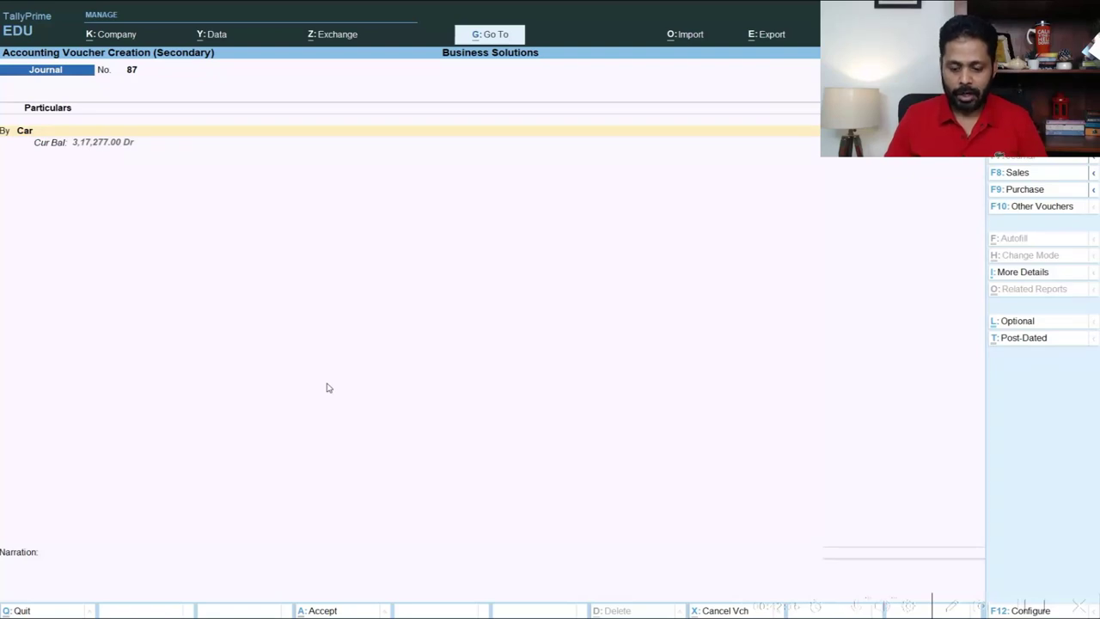
pyautogui.press('Return')
pyautogui.write('R')
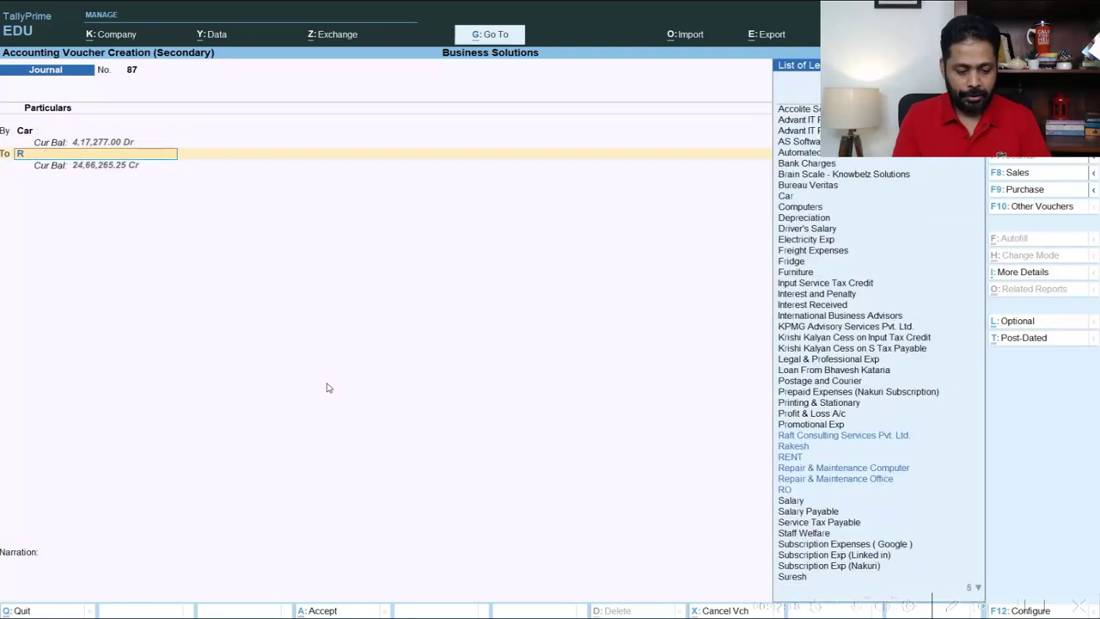
pyautogui.write('ake')
pyautogui.press('Return')
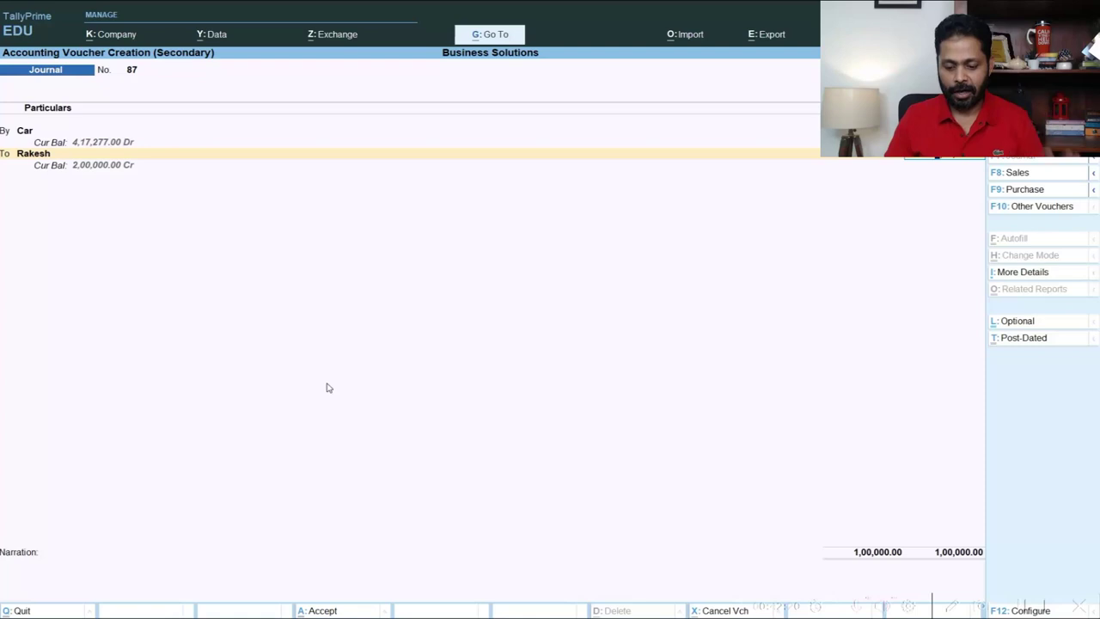
pyautogui.press('Return')
pyautogui.press('Return')
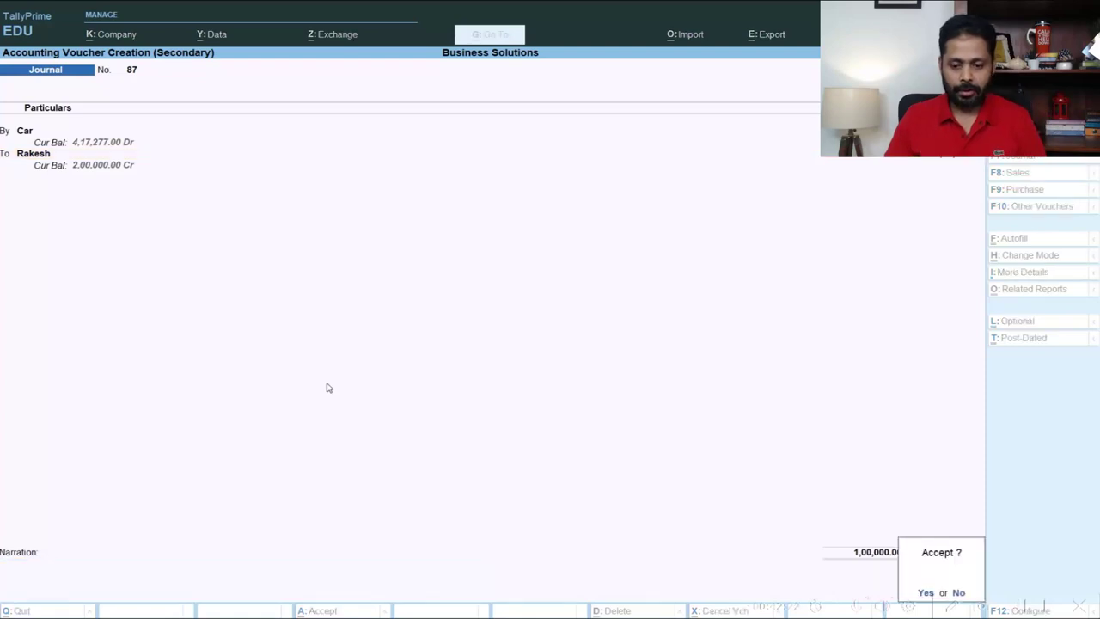
pyautogui.press('Return')
pyautogui.press('Escape')
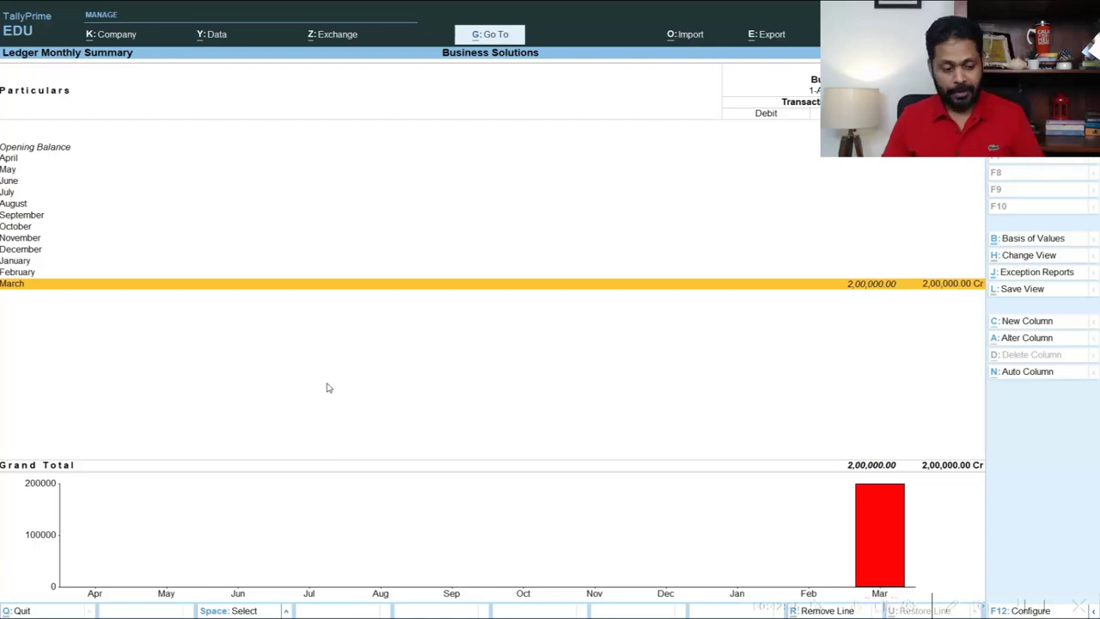
pyautogui.hotkey('alt', 'Tab')
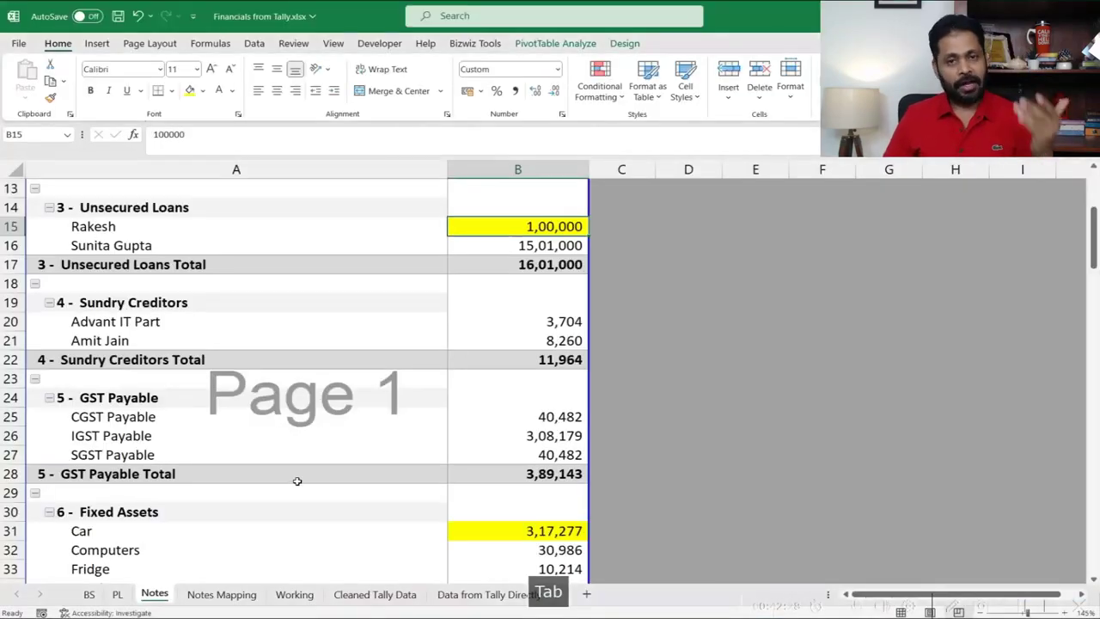
# Refresh the Data from Tally Directly table so Car reads -417277, then check the Cleaned Tally Data and Working sheets.
pyautogui.click(464, 594)
pyautogui.click(356, 375)
pyautogui.rightClick(359, 375)
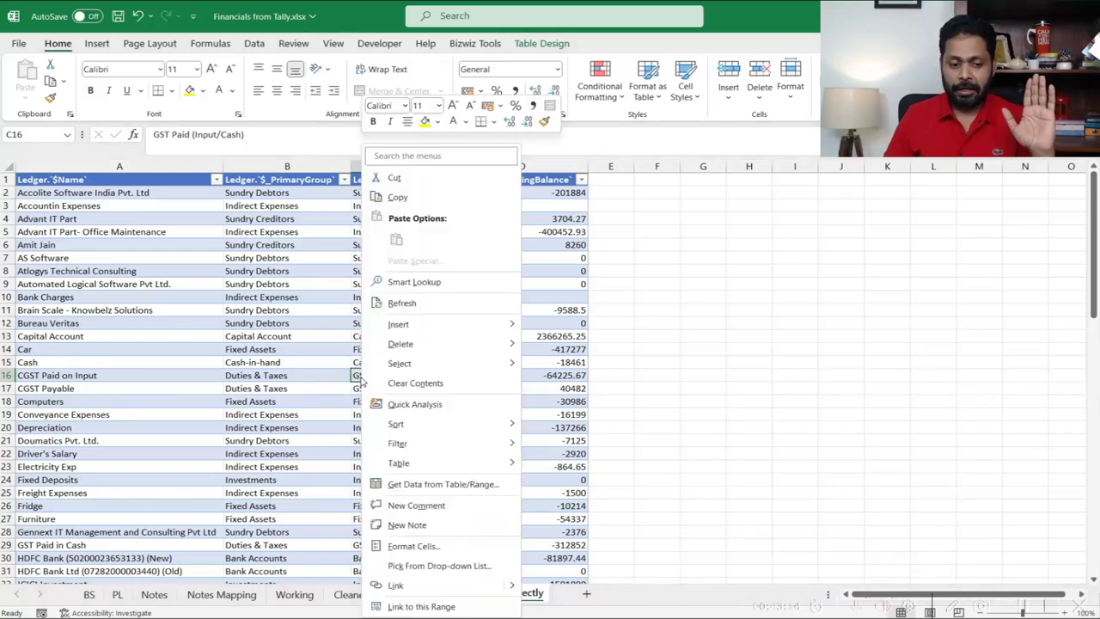
pyautogui.click(405, 308)
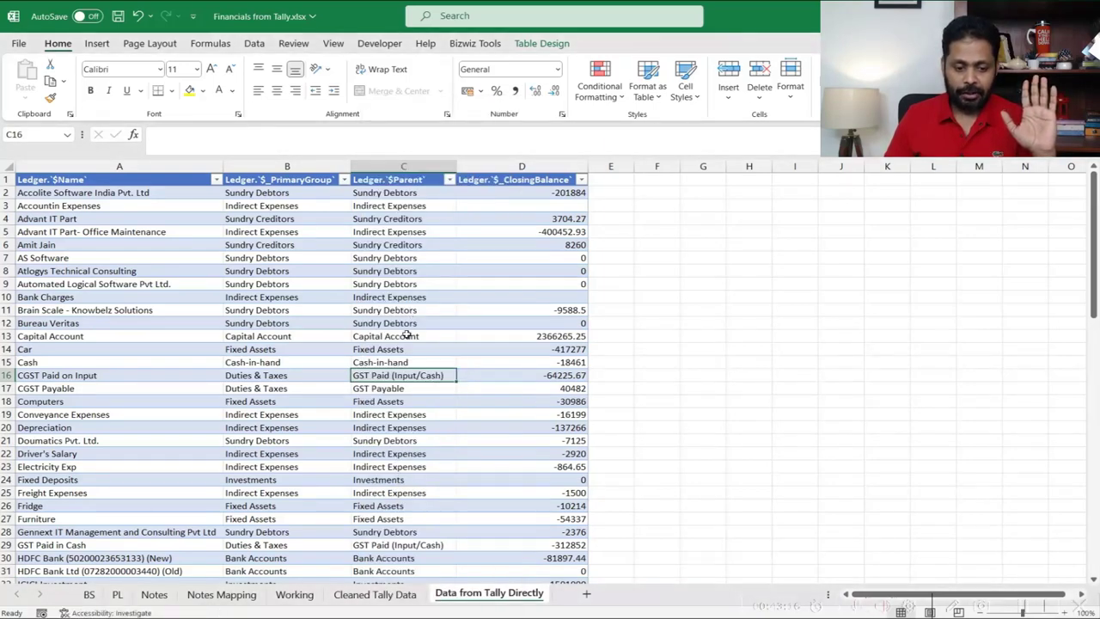
pyautogui.click(375, 593)
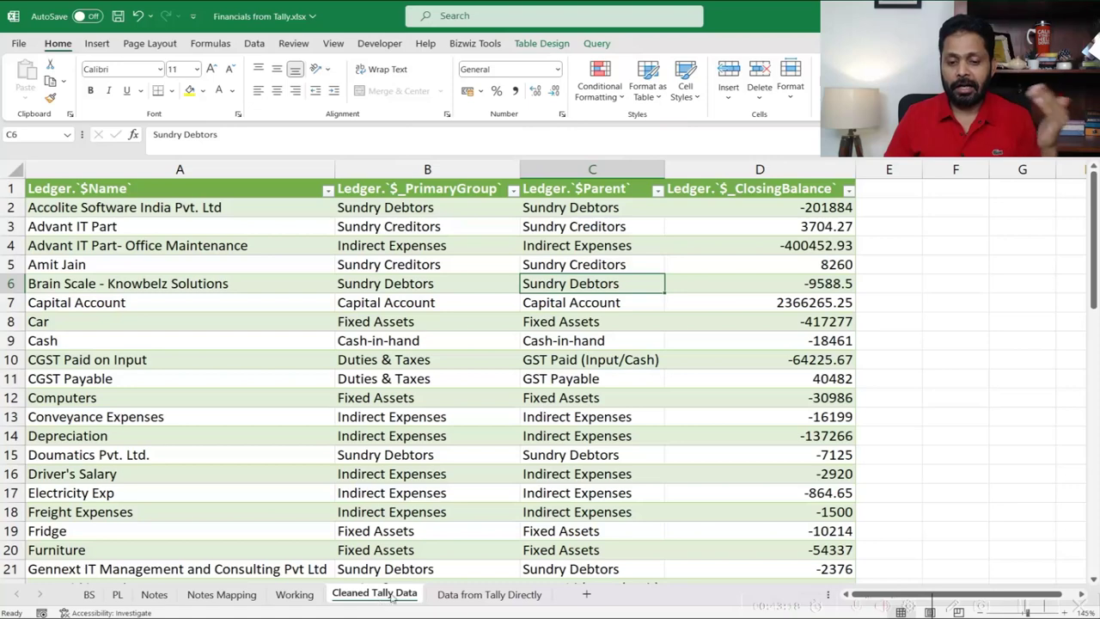
pyautogui.rightClick(561, 288)
pyautogui.press('Escape')
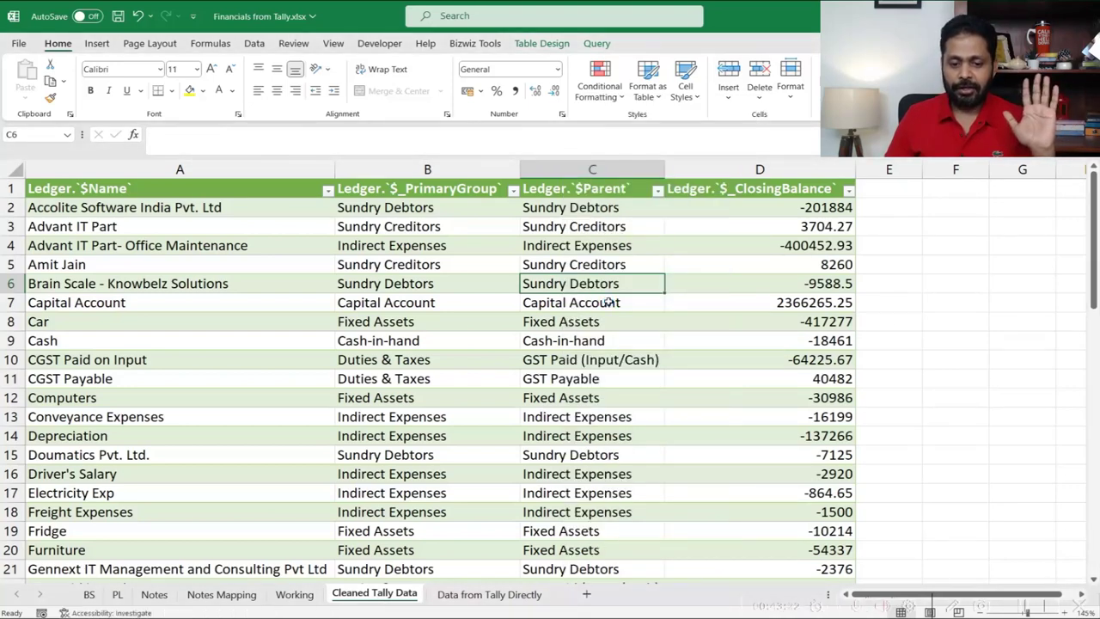
pyautogui.click(290, 600)
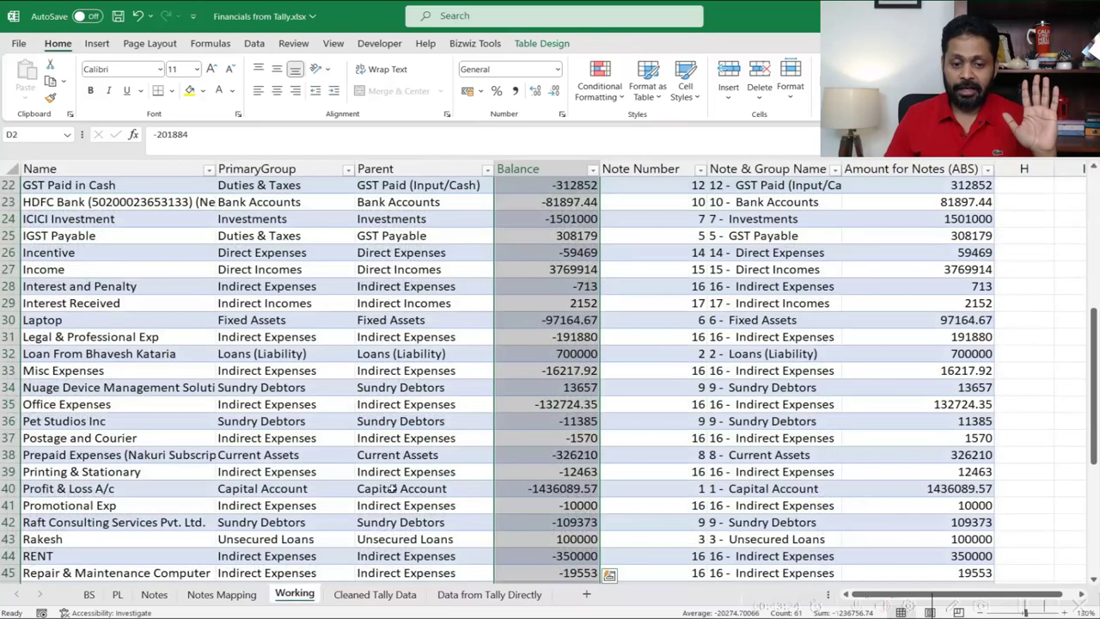
pyautogui.click(375, 593)
# Copy the whole Cleaned Tally Data table and go to the Working table's first row.
pyautogui.hotkey('ctrl', 'Home')
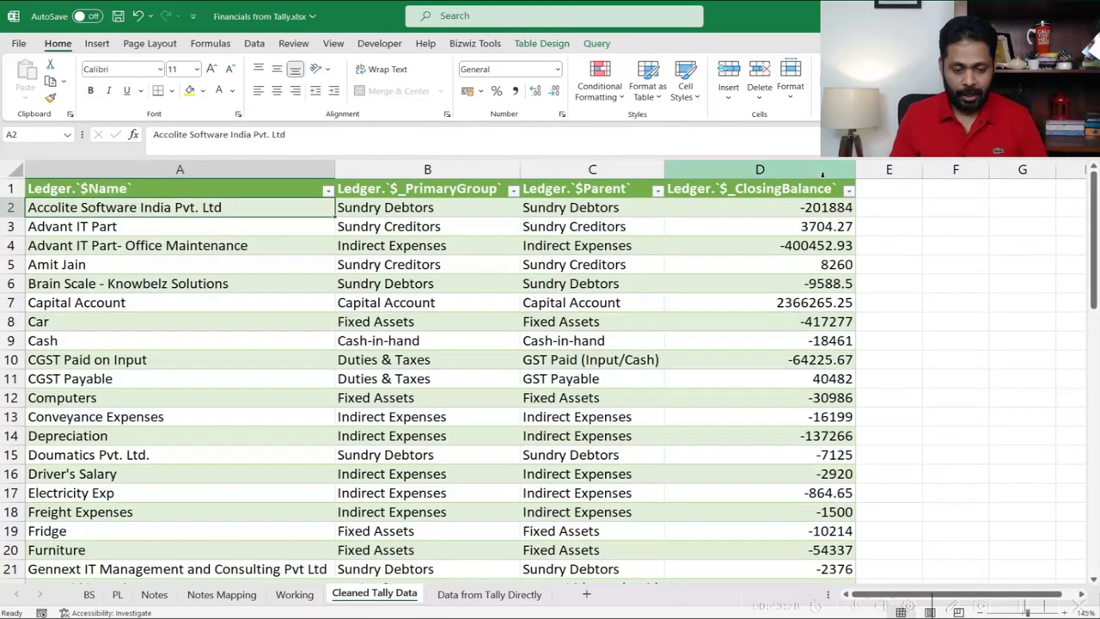
pyautogui.hotkey('ctrl', 'shift', 'Right')
pyautogui.hotkey('ctrl', 'shift', 'Down')
pyautogui.hotkey('ctrl', 'c')
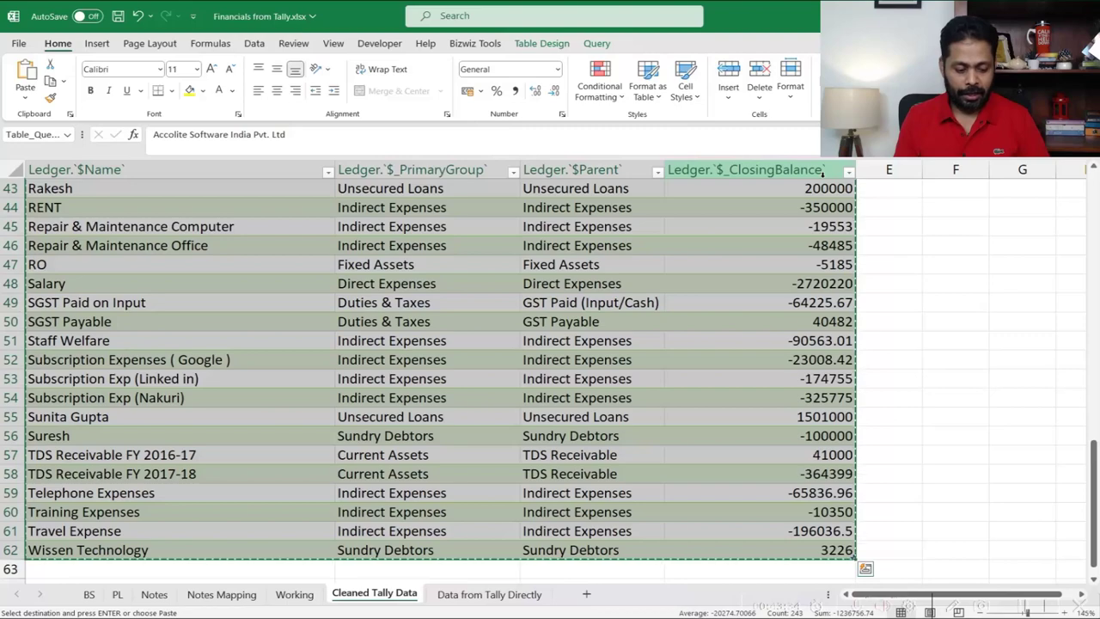
pyautogui.press('ctrl+Prior')
pyautogui.press('ctrl+Prior')
pyautogui.press('ctrl+Next')
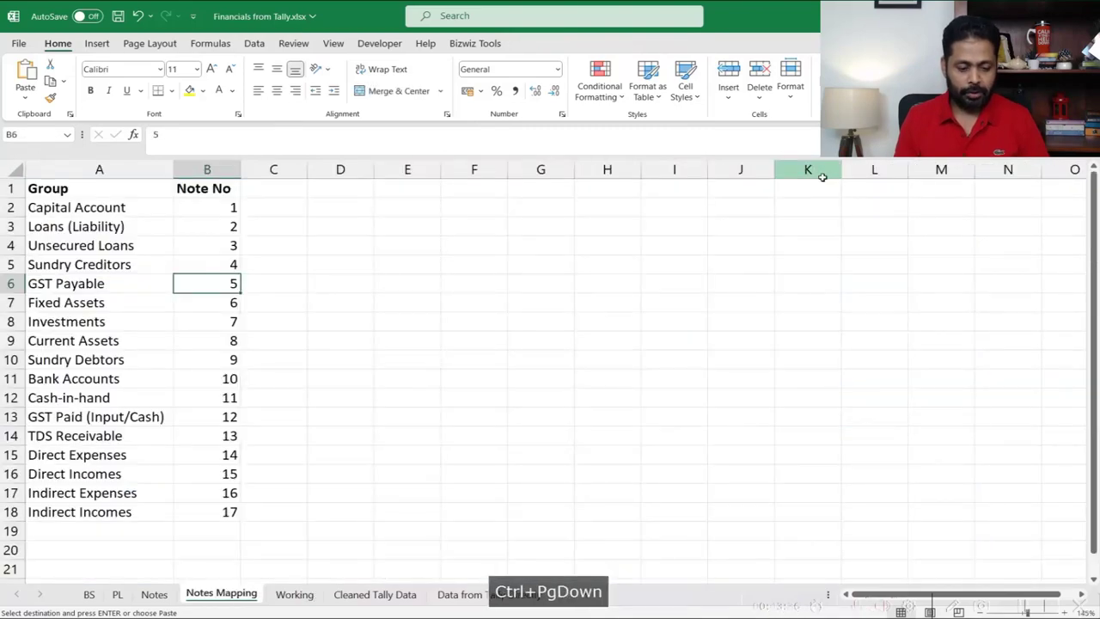
pyautogui.hotkey('ctrl', 'Up')
pyautogui.press('Down')
pyautogui.press('Left')
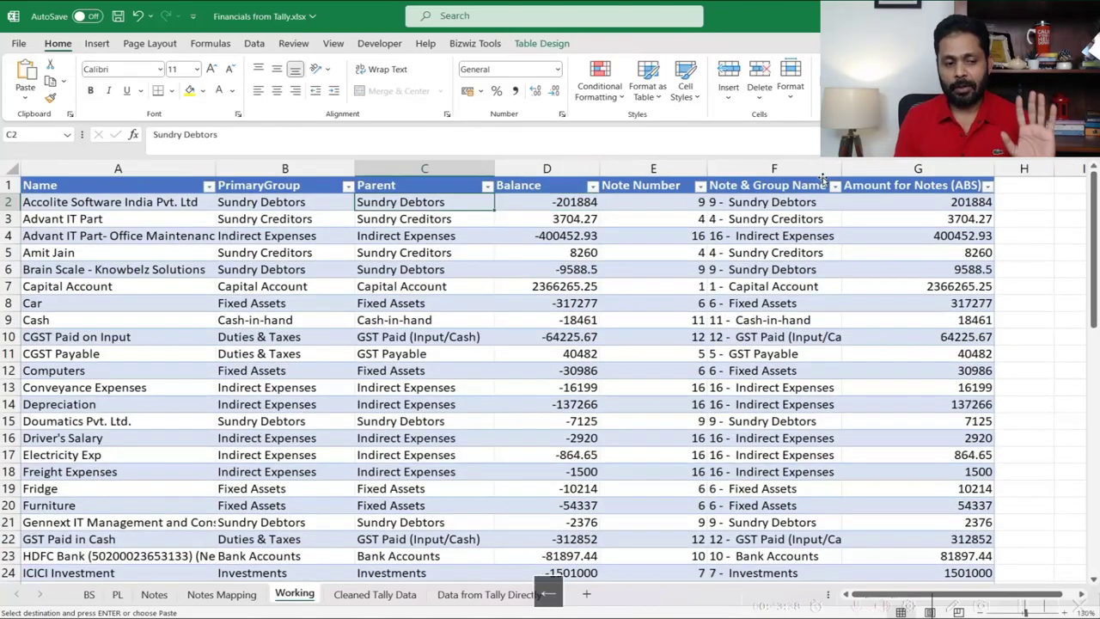
pyautogui.press('Left')
pyautogui.press('Left')
pyautogui.hotkey('shift', 'Right')
pyautogui.hotkey('shift', 'Right')
pyautogui.hotkey('shift', 'Right')
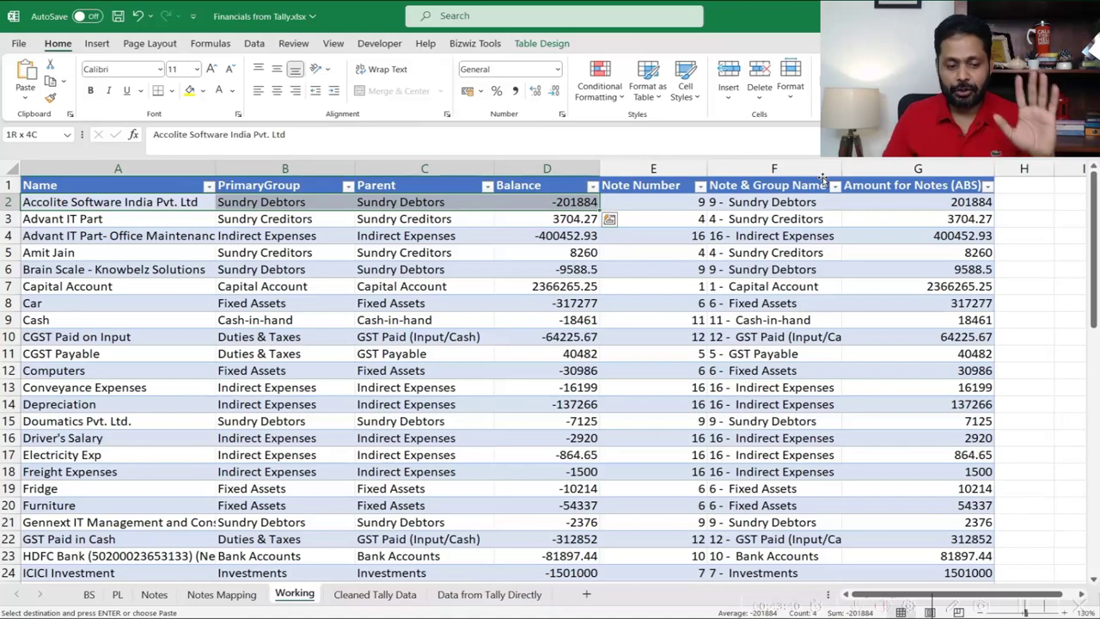
# Paste the refreshed Tally balances as values into the Working table at A2.
pyautogui.scroll(-2, 179, 409)
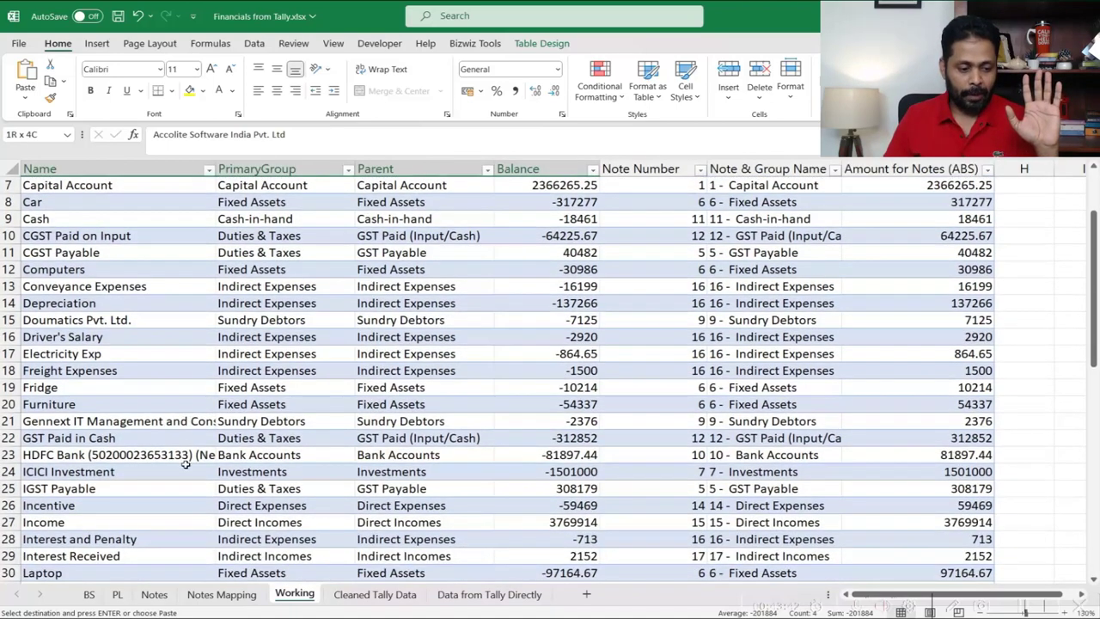
pyautogui.scroll(-2, 183, 464)
pyautogui.scroll(-1, 196, 488)
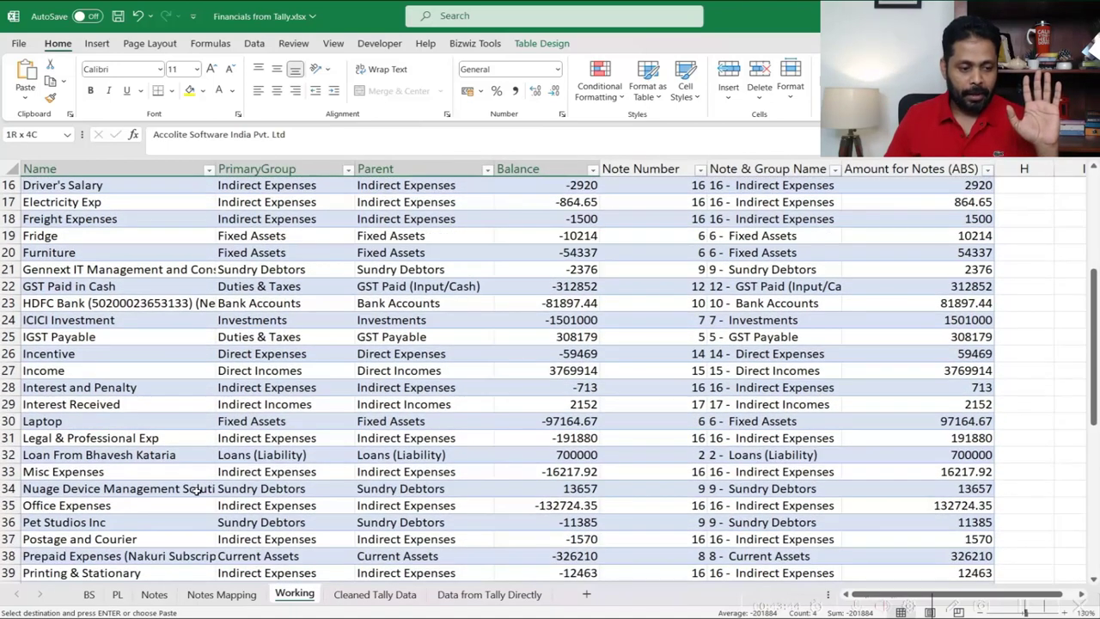
pyautogui.scroll(-2, 203, 481)
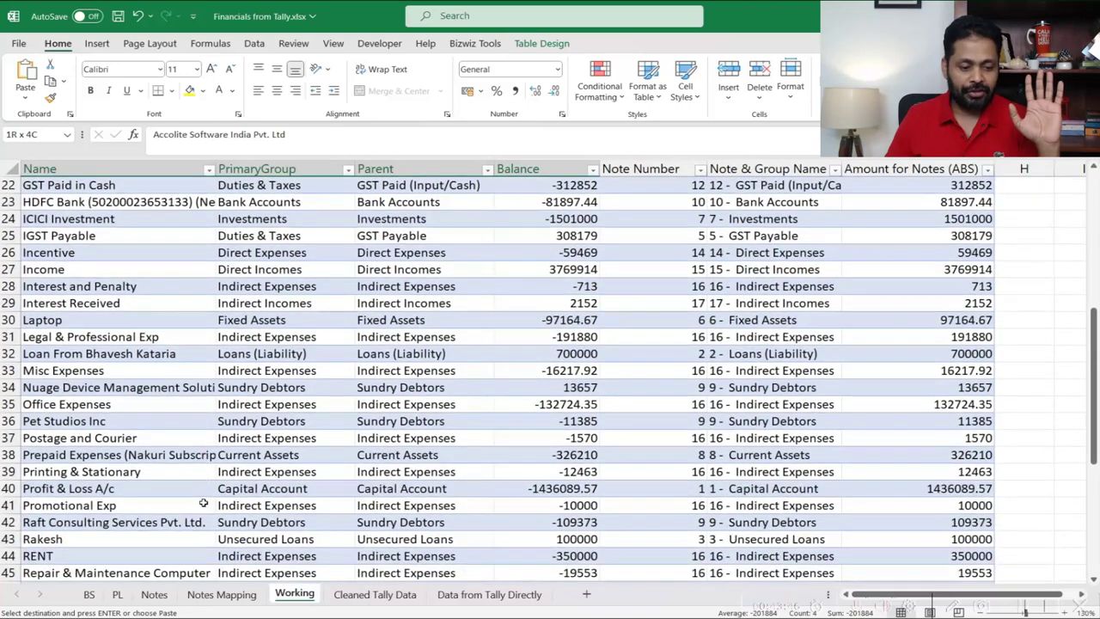
pyautogui.moveTo(262, 488); pyautogui.dragTo(378, 488)
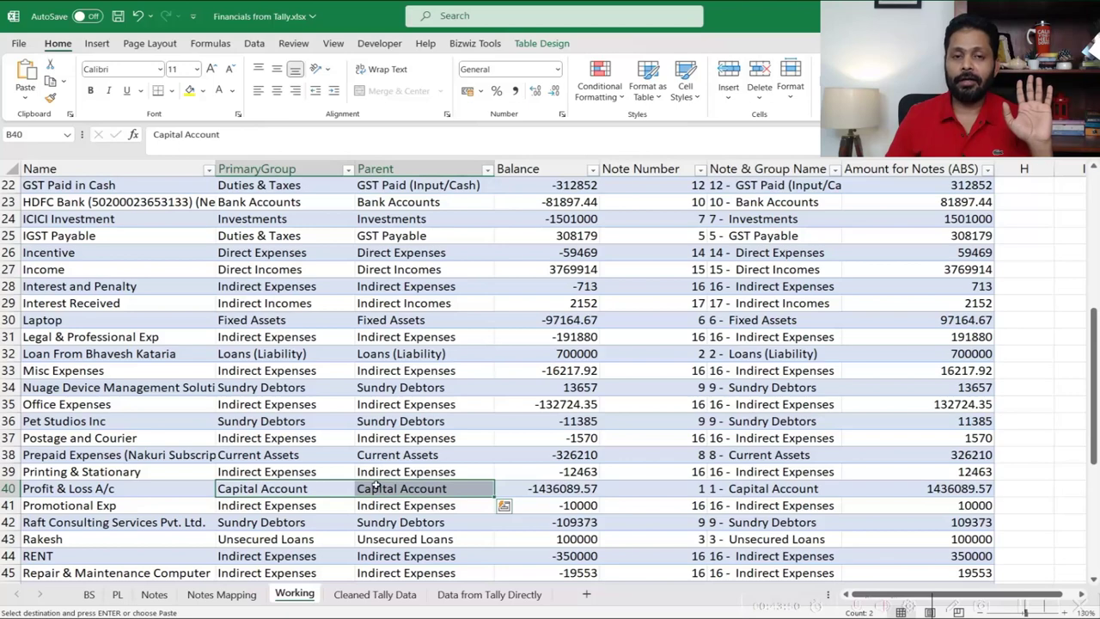
pyautogui.scroll(7, 375, 484)
pyautogui.click(541, 202)
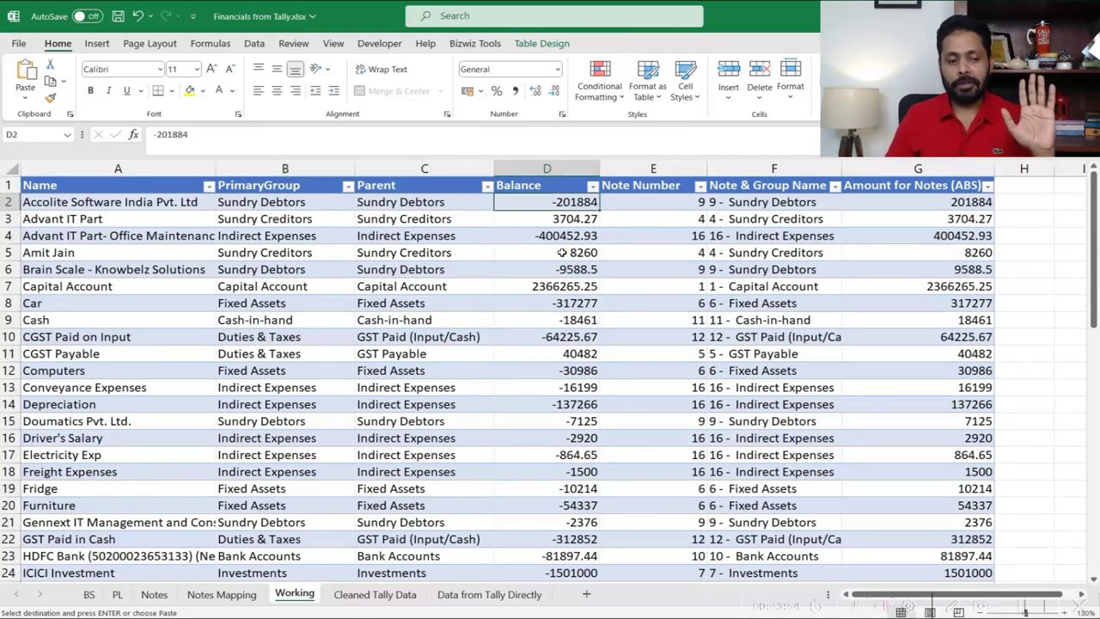
pyautogui.click(131, 208)
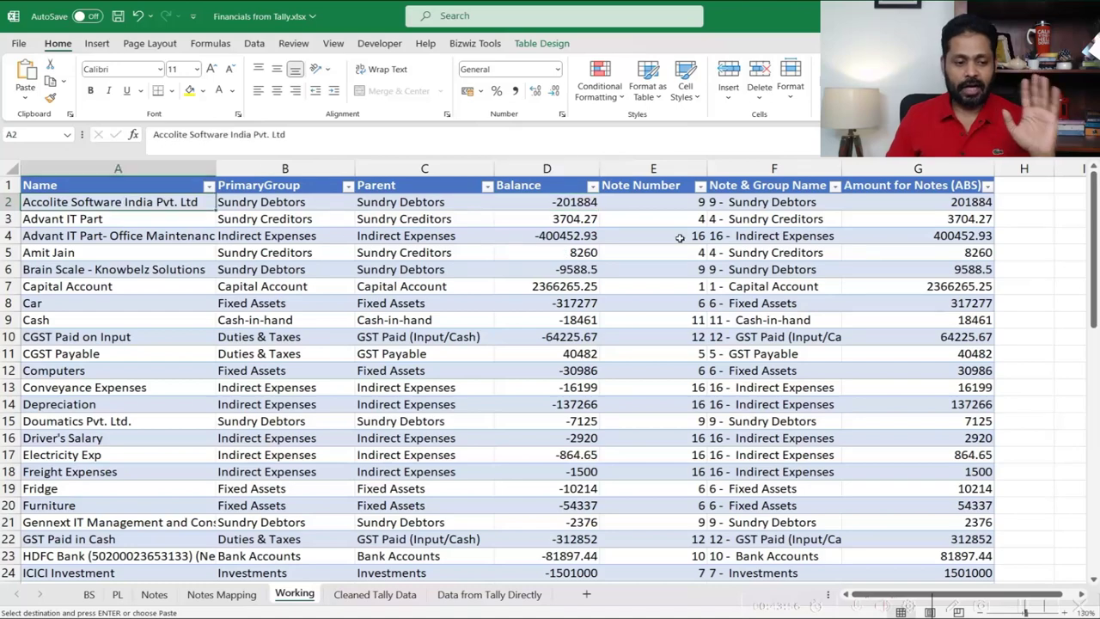
pyautogui.hotkey('ctrl', 'alt', 'v')
pyautogui.press('Return')
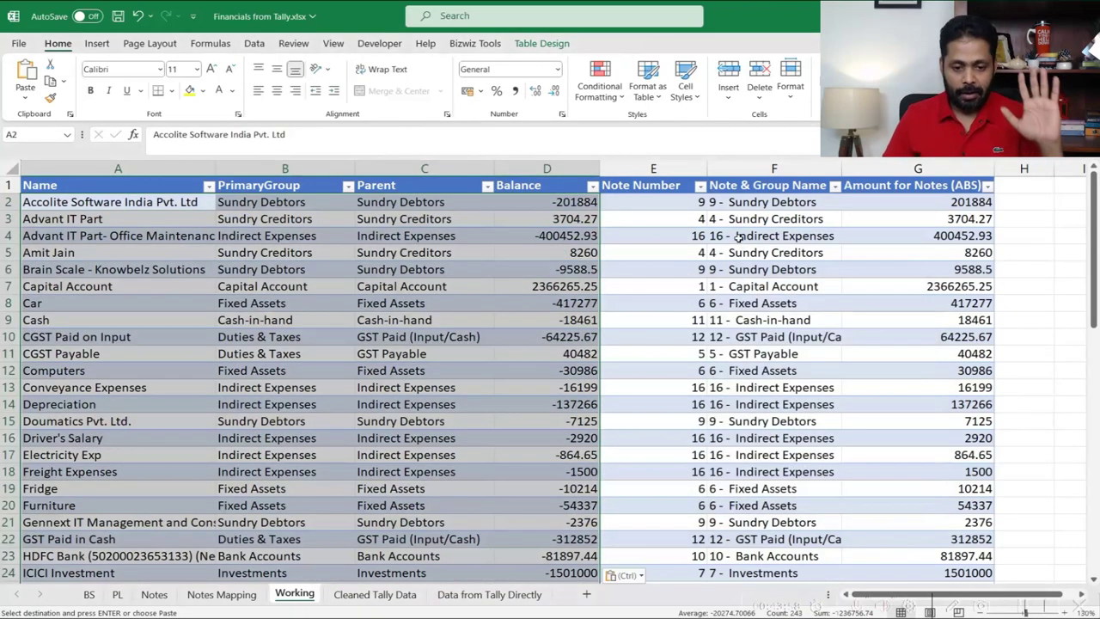
# Copy Capital Account's group values into Profit & Loss A/c's group cells, replacing #N/A.
pyautogui.scroll(-3, 415, 341)
pyautogui.scroll(-5, 429, 378)
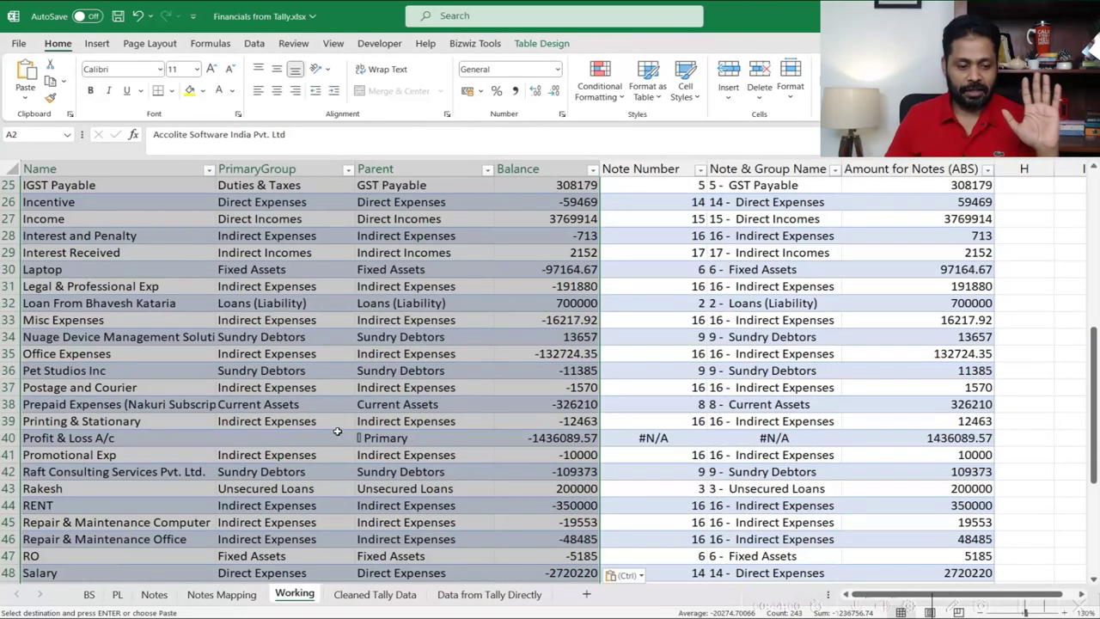
pyautogui.click(276, 439)
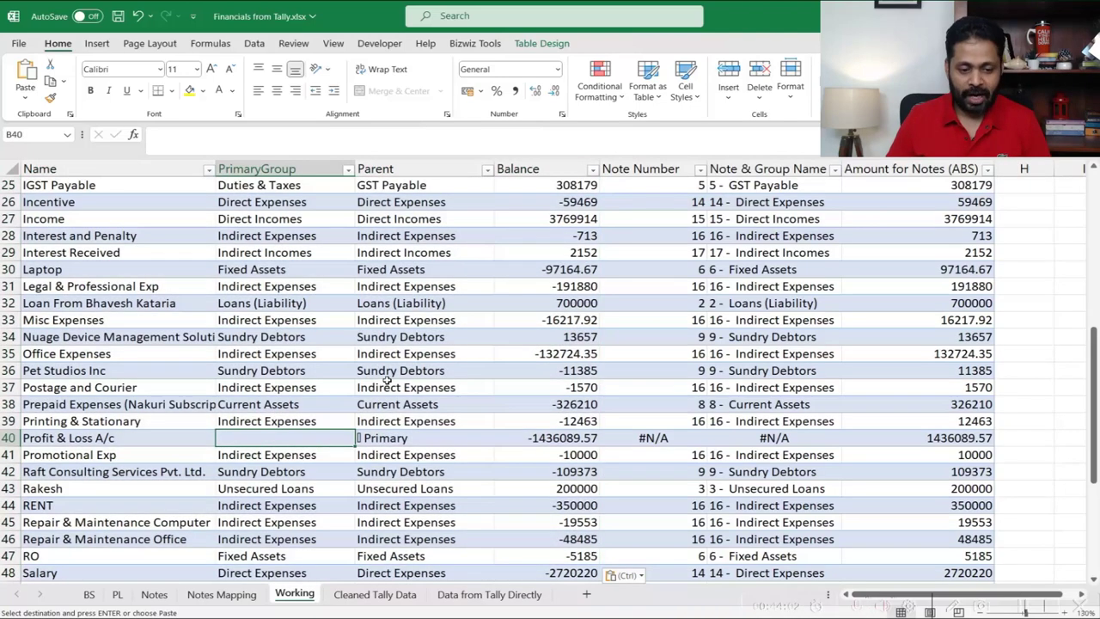
pyautogui.scroll(7, 319, 280)
pyautogui.moveTo(301, 238); pyautogui.dragTo(400, 232)
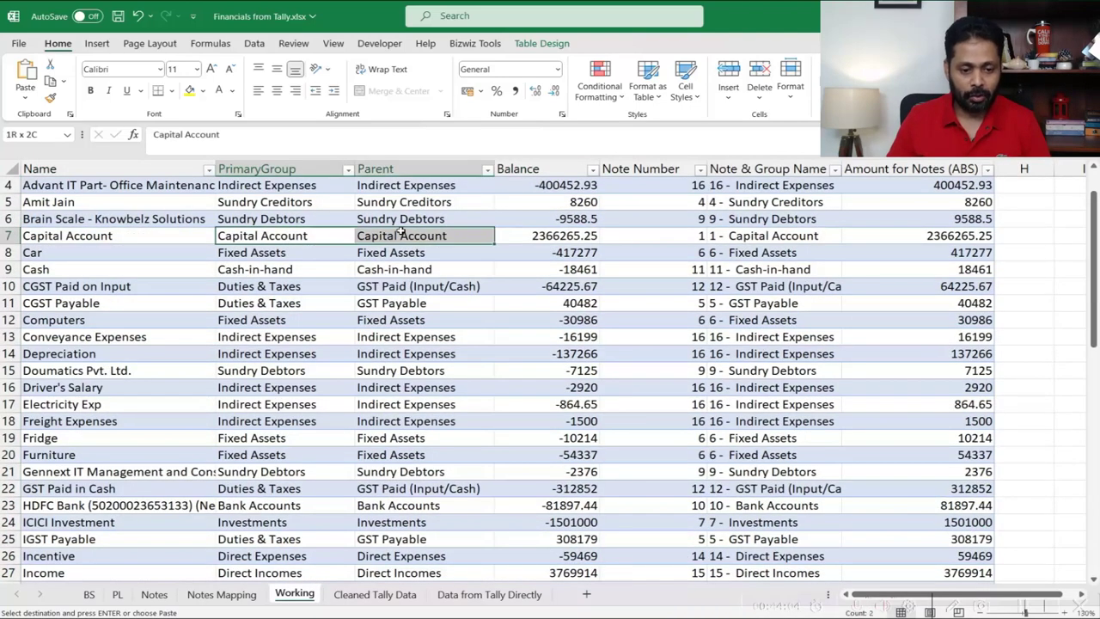
pyautogui.hotkey('ctrl', 'c')
pyautogui.scroll(-6, 378, 404)
pyautogui.click(308, 490)
pyautogui.press('Return')
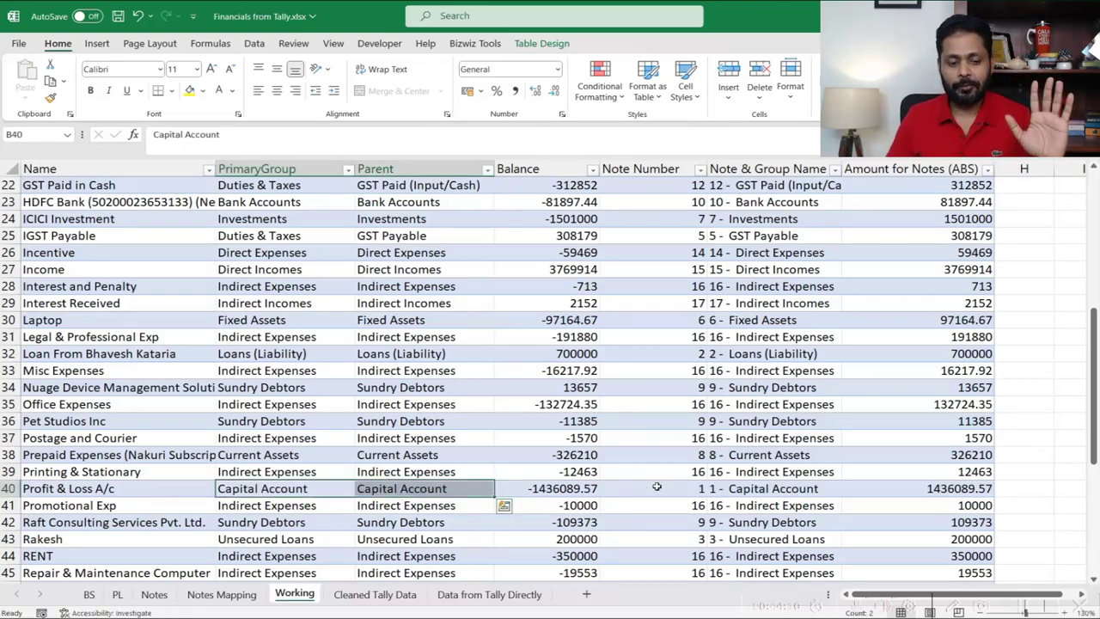
pyautogui.click(225, 595)
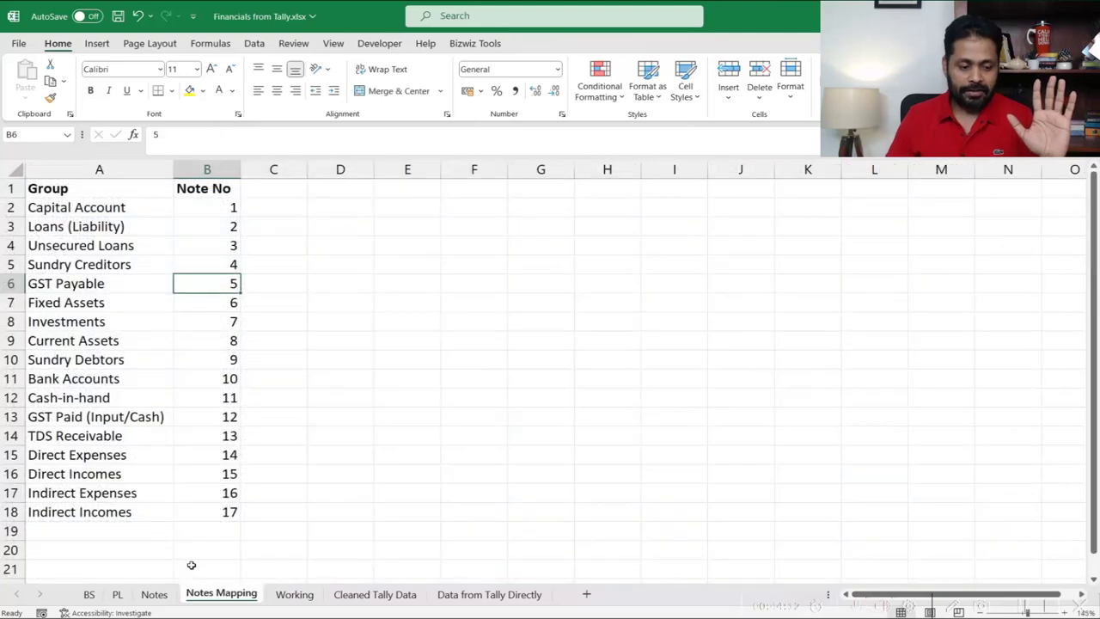
# Refresh the Notes pivot so the unsecured loan shows 2,00,000 and Car 4,17,277.
pyautogui.click(155, 594)
pyautogui.click(283, 318)
pyautogui.rightClick(287, 324)
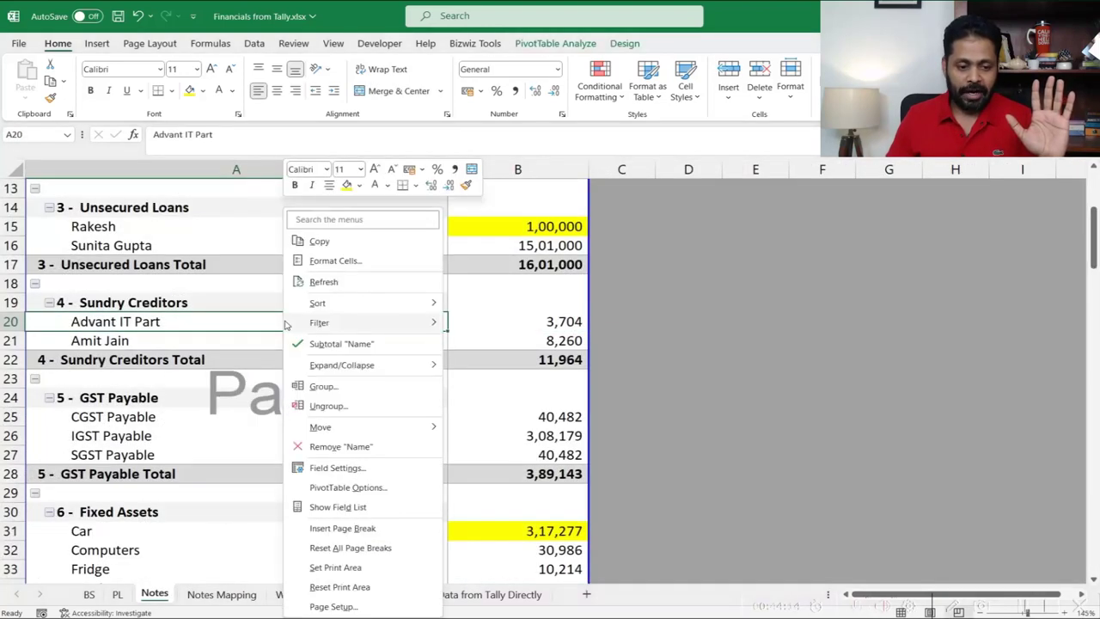
pyautogui.click(338, 283)
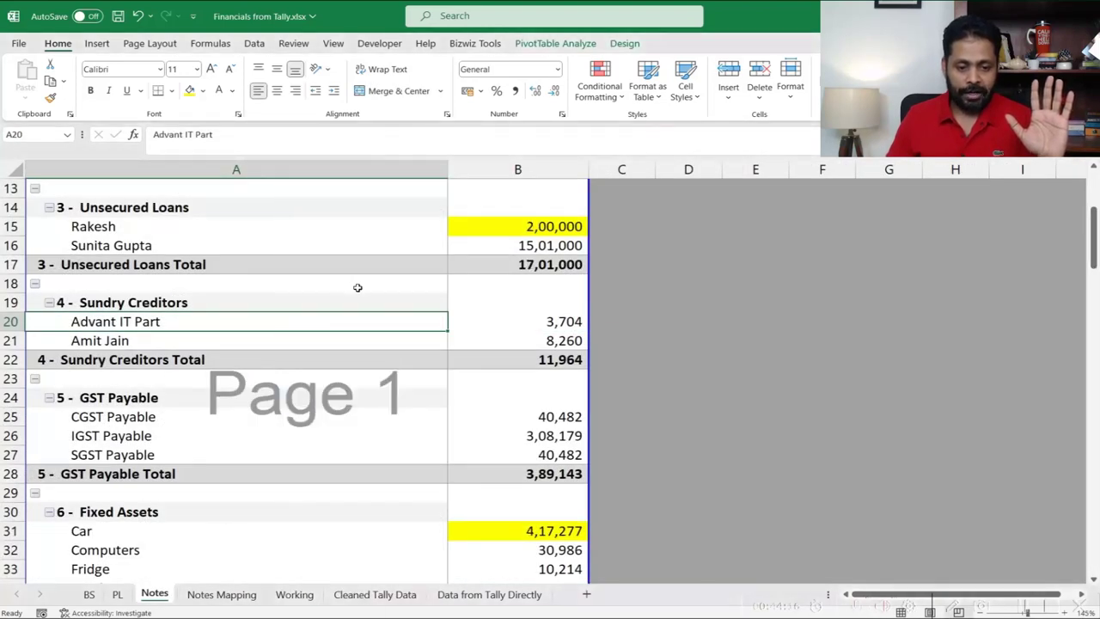
pyautogui.click(531, 227)
pyautogui.click(552, 529)
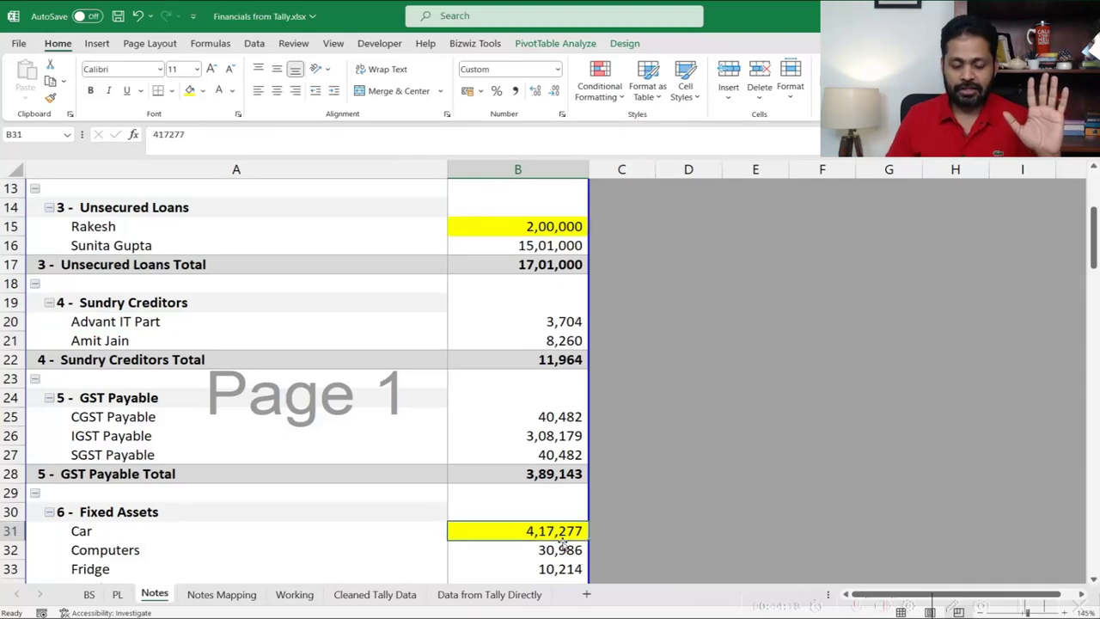
# Check the Balance Sheet totals and the liabilities-minus-assets difference cell.
pyautogui.click(89, 595)
pyautogui.scroll(-2, 563, 539)
pyautogui.scroll(-4, 563, 541)
pyautogui.click(593, 483)
pyautogui.click(606, 497)
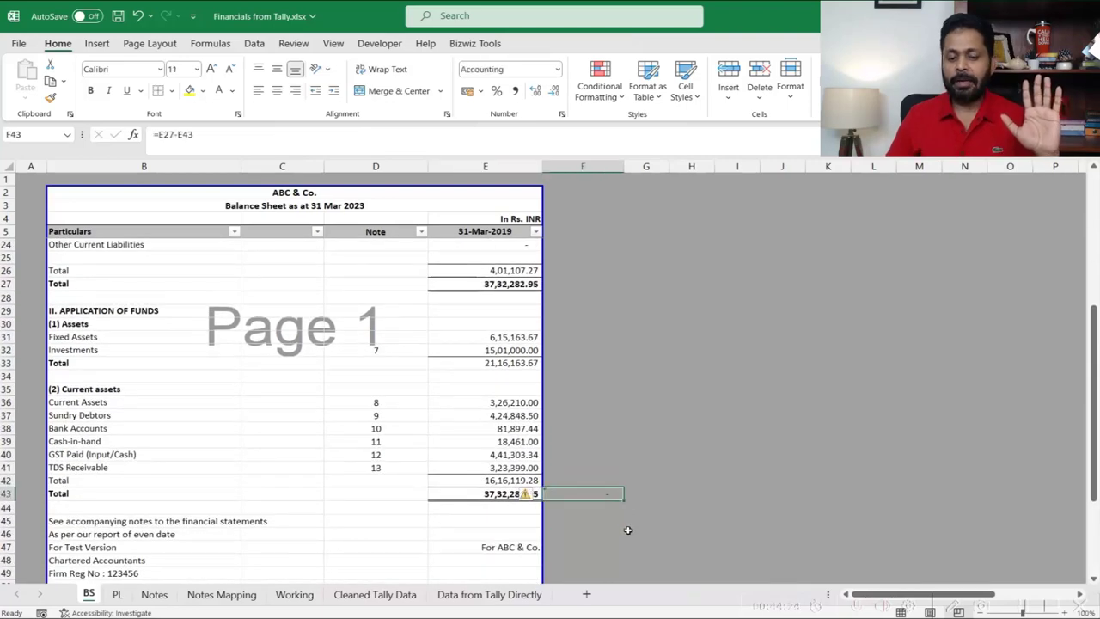
pyautogui.click(516, 391)
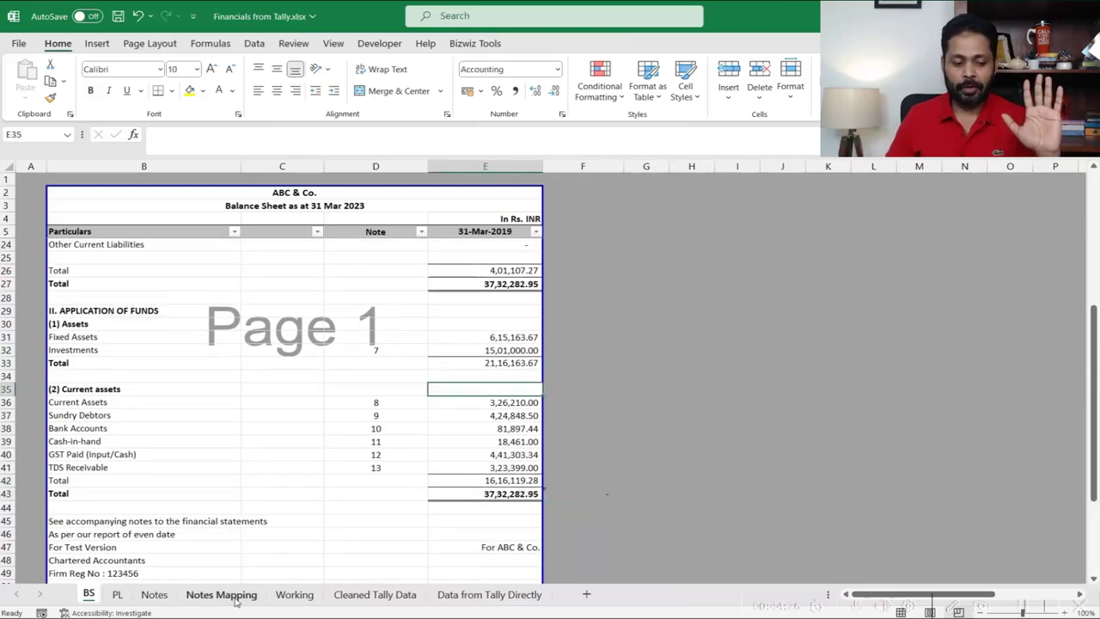
pyautogui.click(294, 594)
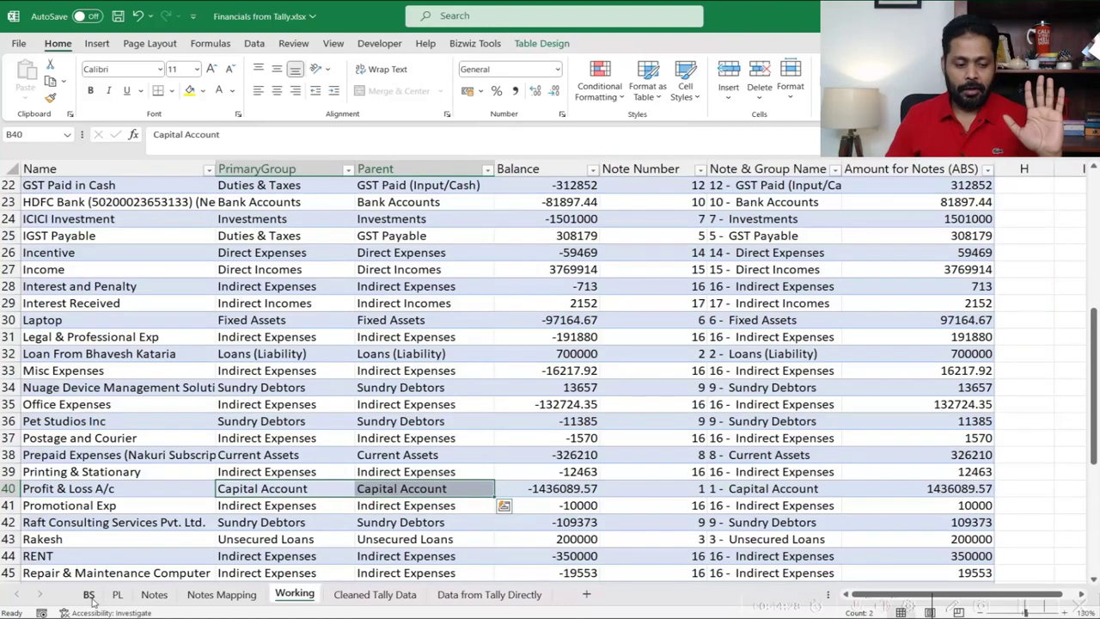
pyautogui.click(88, 593)
pyautogui.click(154, 594)
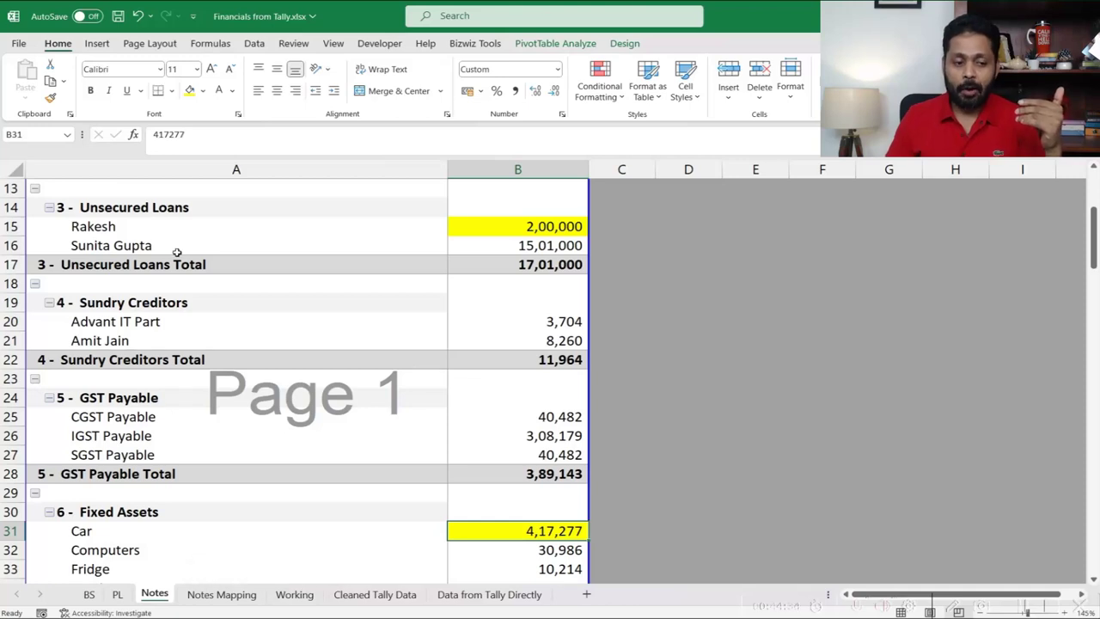
# Compare the Notes unsecured loan entry with TallyPrime's Ledger Monthly Summary for the loan.
pyautogui.click(174, 222)
pyautogui.click(222, 229)
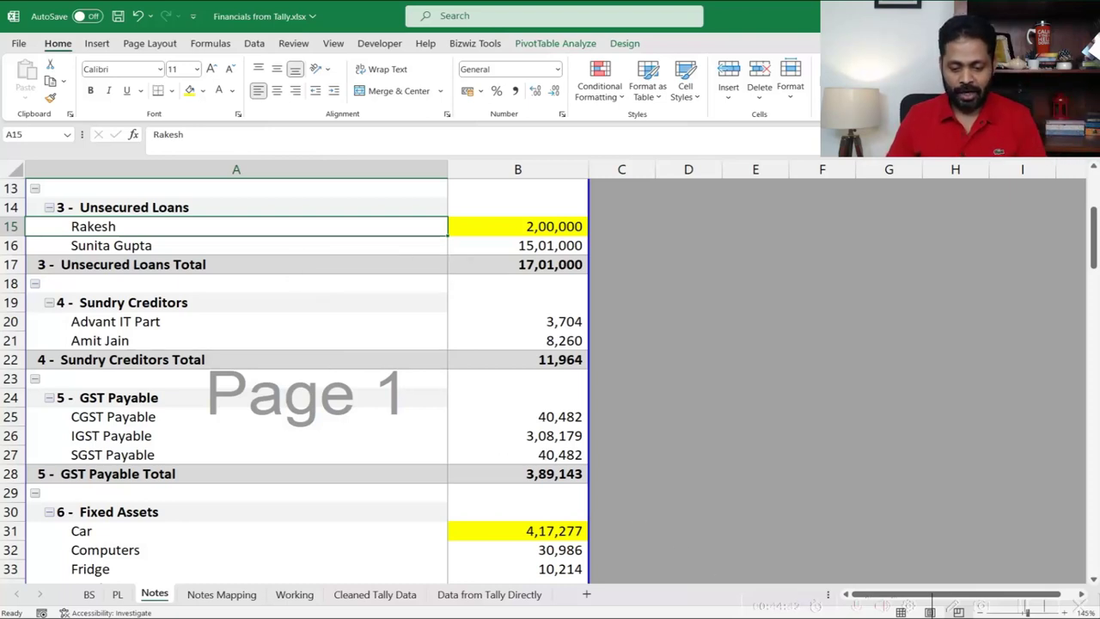
pyautogui.hotkey('alt', 'Tab')
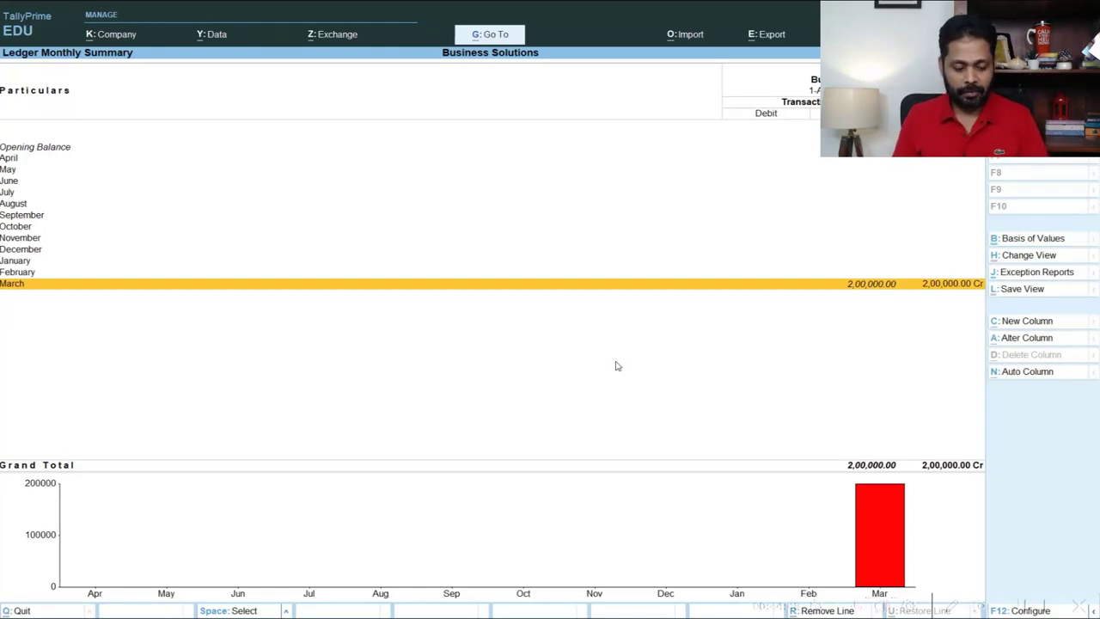
pyautogui.hotkey('alt', 'c')
pyautogui.press('Escape')
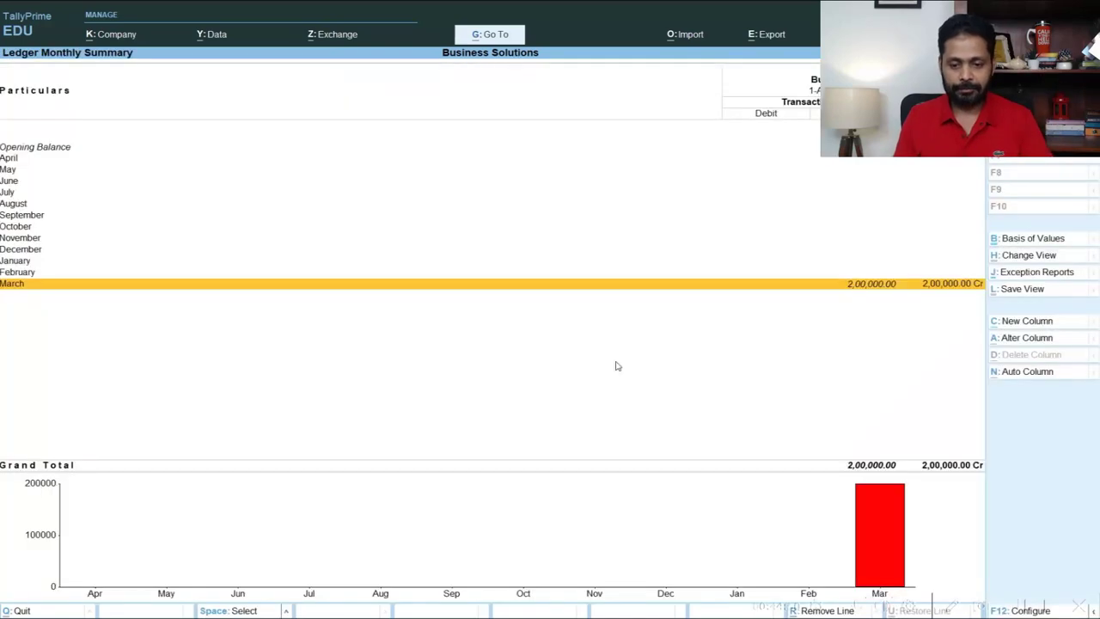
# Open the March vouchers and start a new journal debiting Car.
pyautogui.press('Return')
pyautogui.hotkey('alt', 'a')
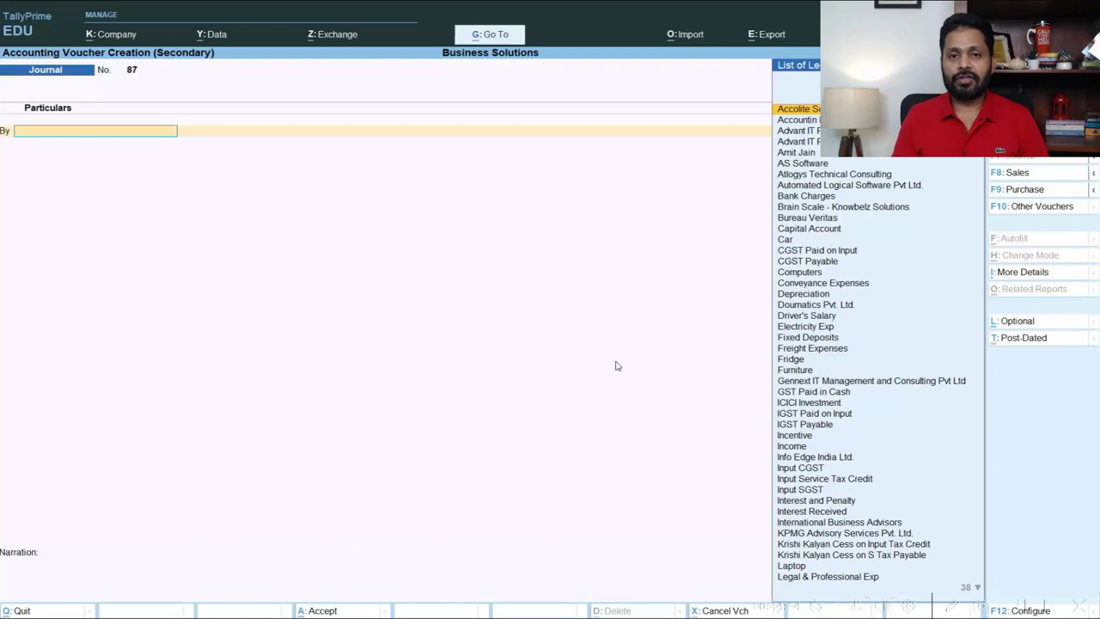
pyautogui.write('Car')
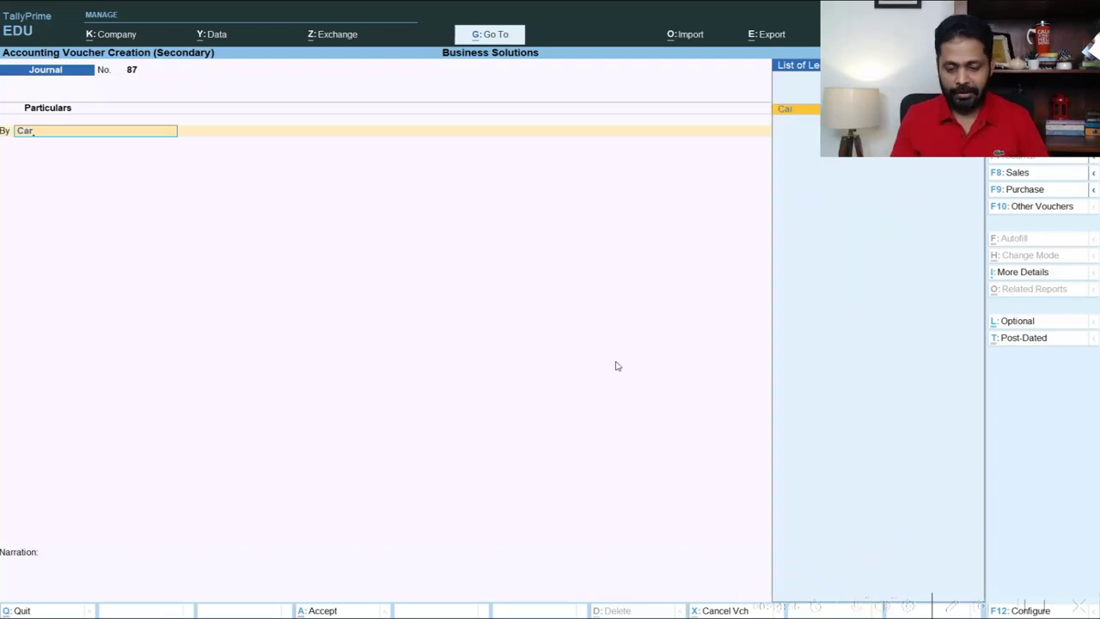
pyautogui.press('Return')
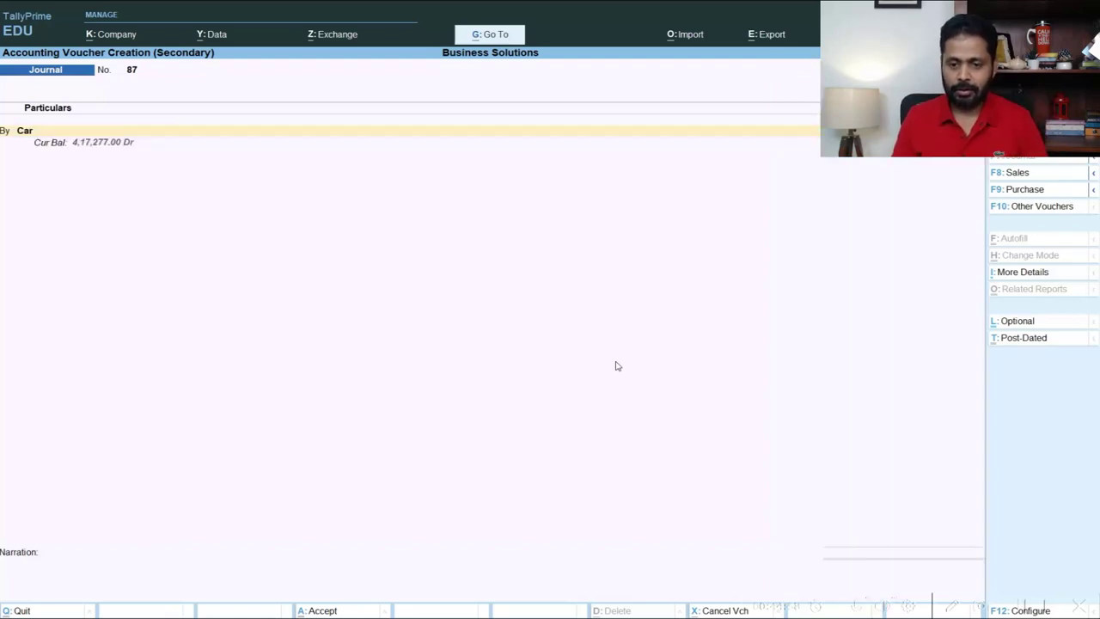
pyautogui.press('Return')
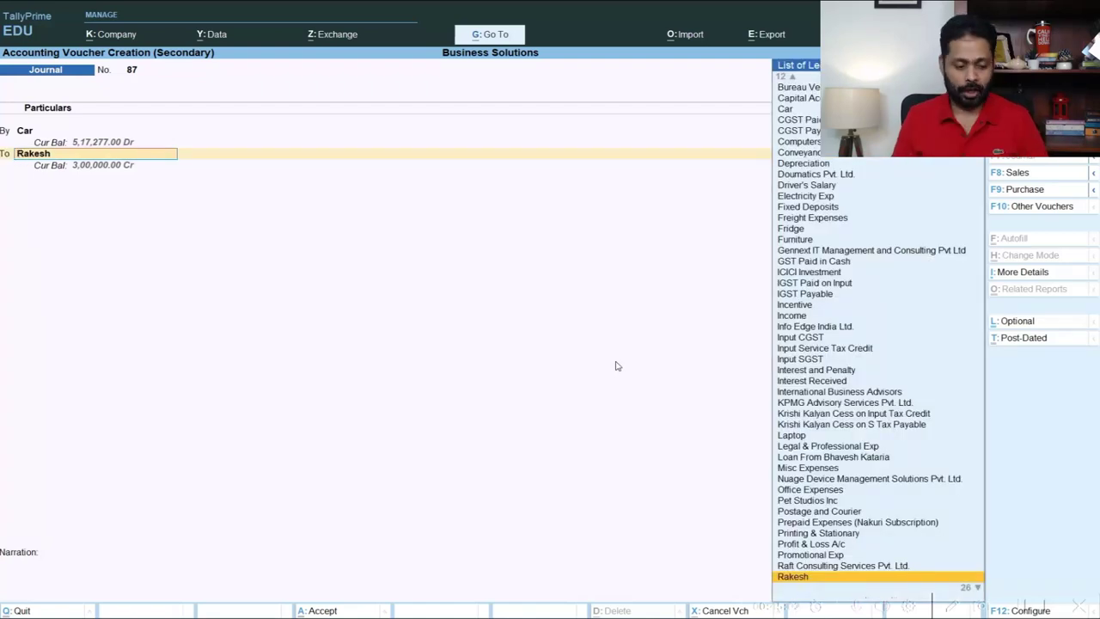
pyautogui.write('ma')
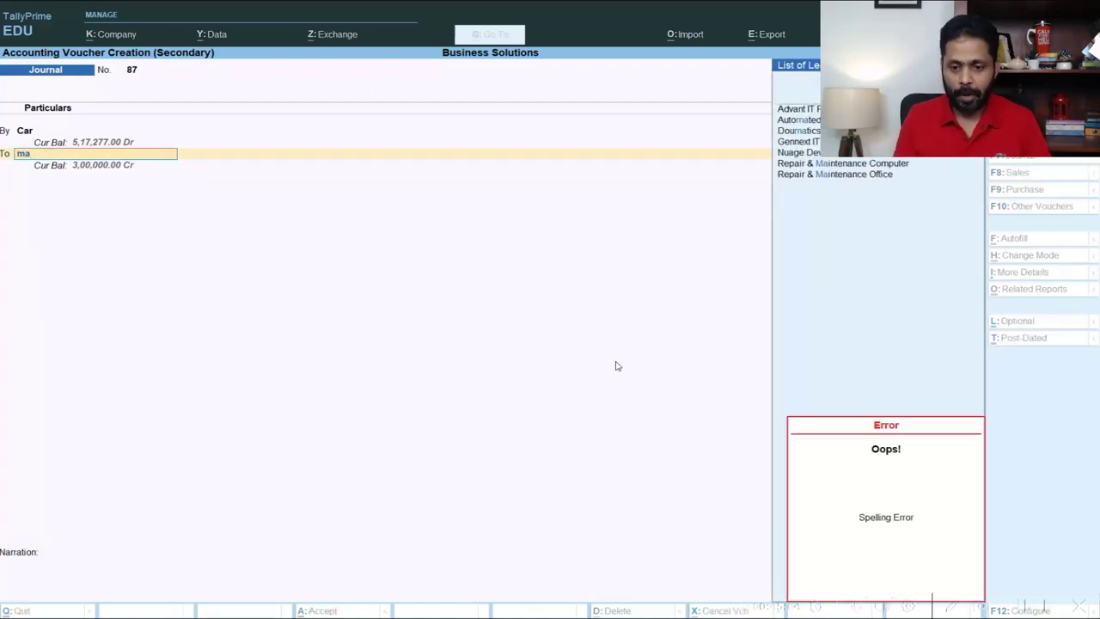
pyautogui.press('BackSpace')
pyautogui.press('BackSpace')
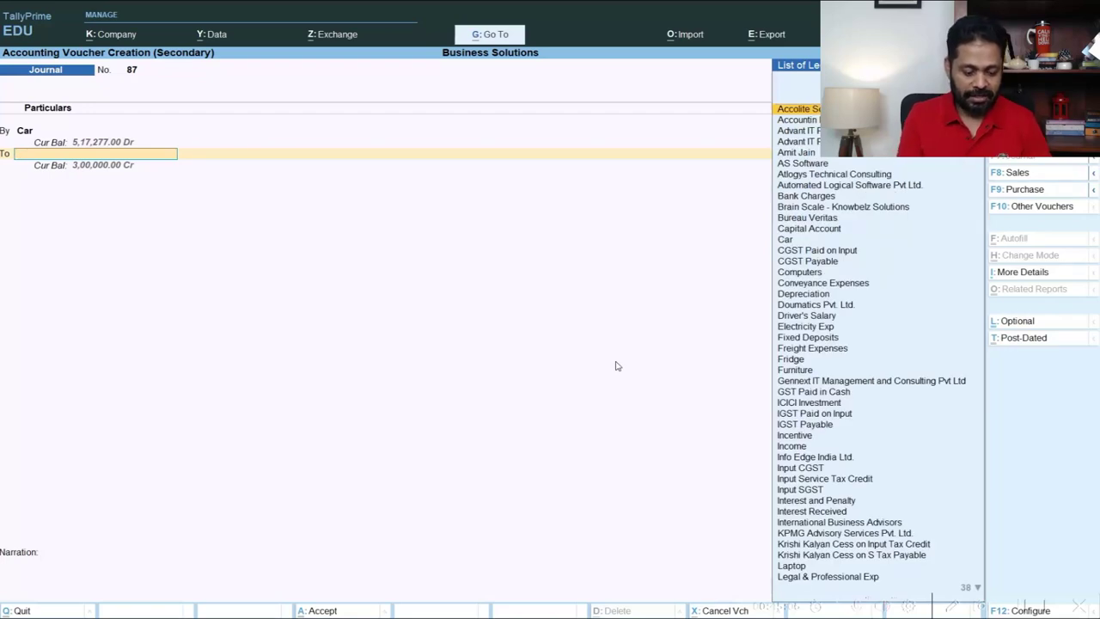
# Create a new credit ledger under Unsecured Loans from within the journal voucher.
pyautogui.hotkey('alt', 'c')
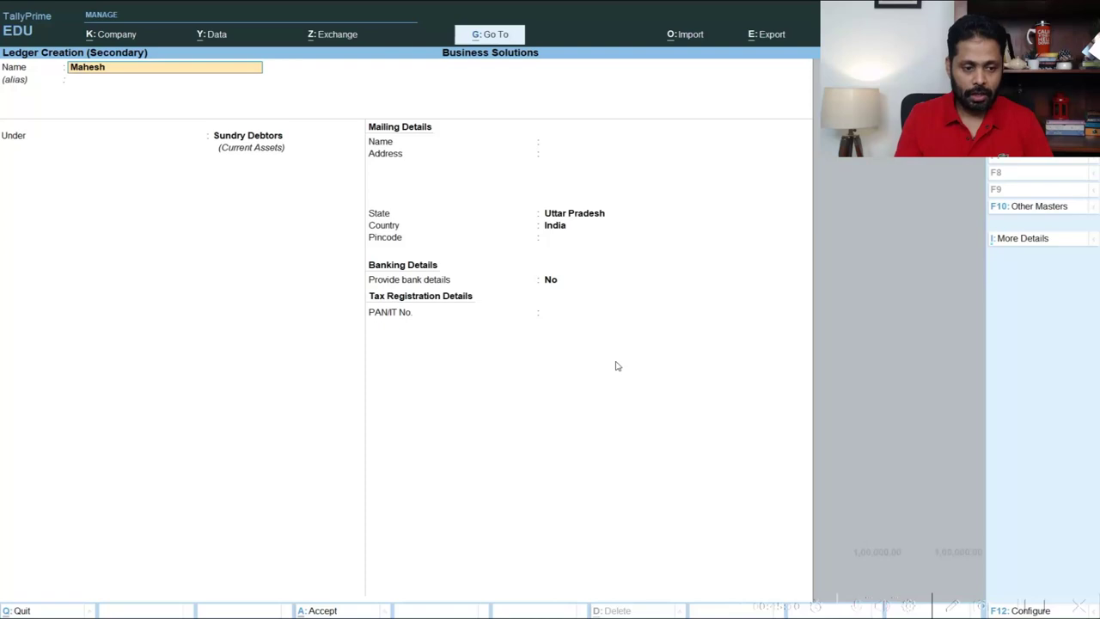
pyautogui.press('Return')
pyautogui.write('Und')
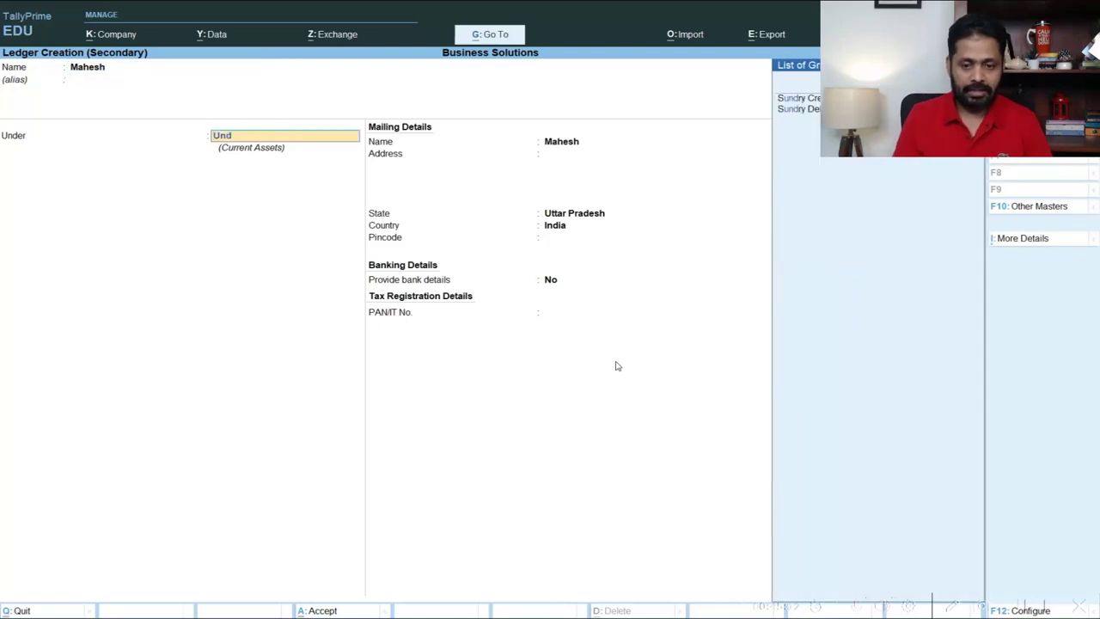
pyautogui.press('BackSpace')
pyautogui.write('s')
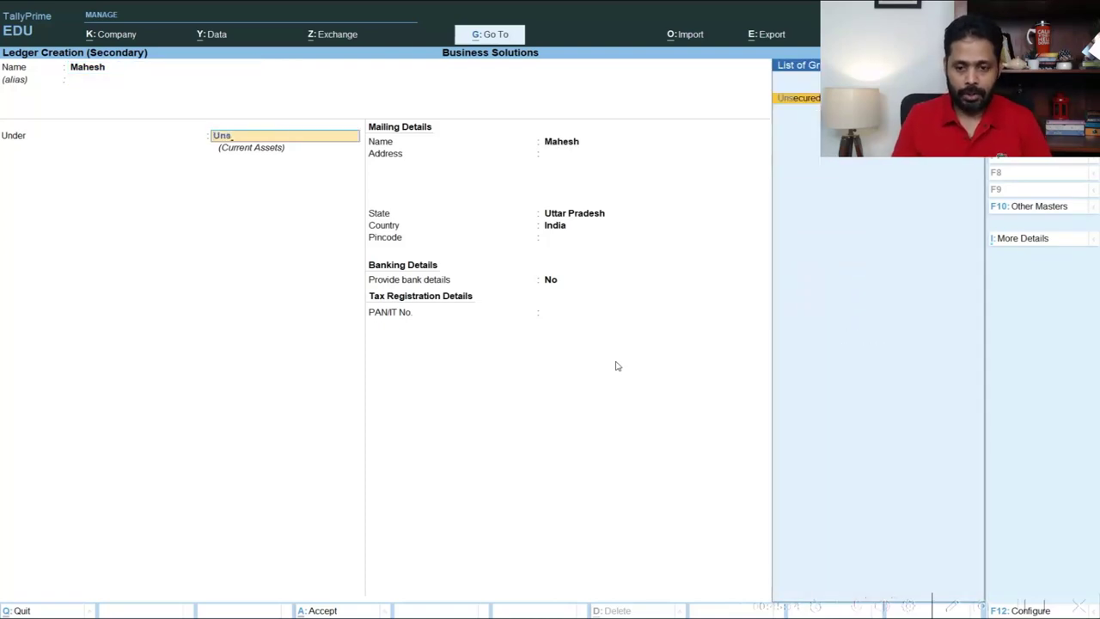
pyautogui.press('Return')
pyautogui.press('Return')
pyautogui.press('Return')
pyautogui.press('Return')
pyautogui.press('Return')
pyautogui.press('Return')
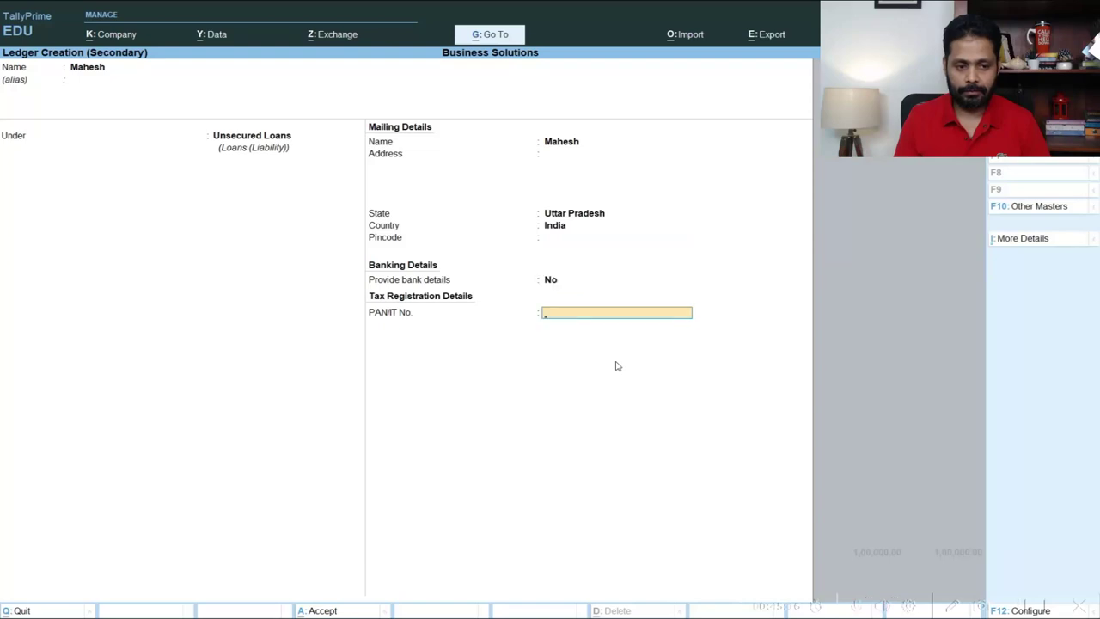
pyautogui.press('Return')
pyautogui.press('Return')
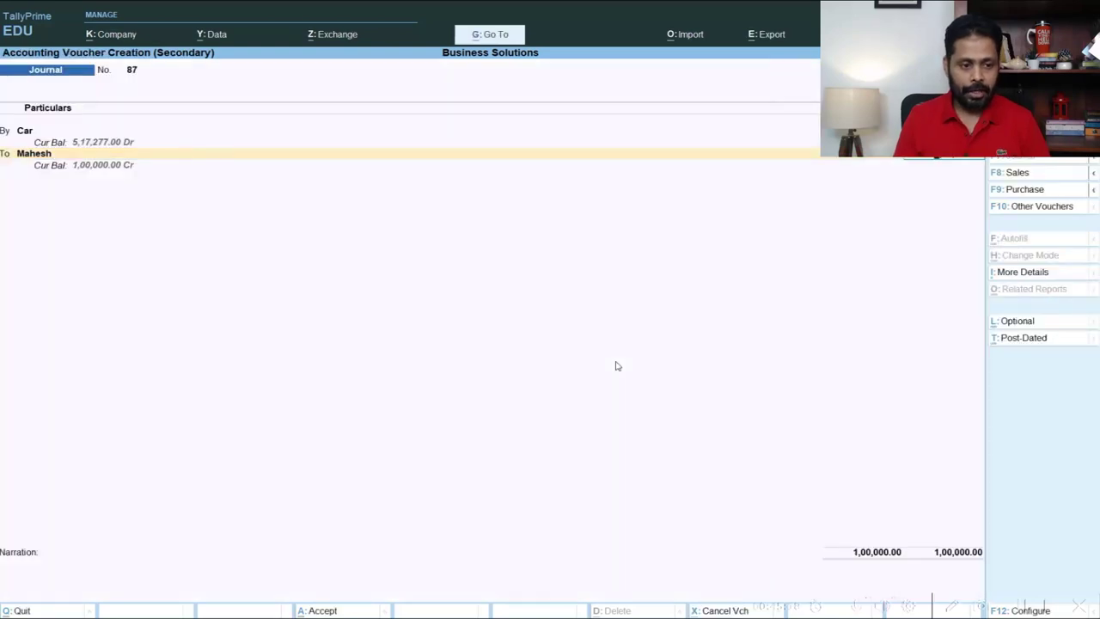
pyautogui.press('Return')
pyautogui.press('Return')
pyautogui.press('Return')
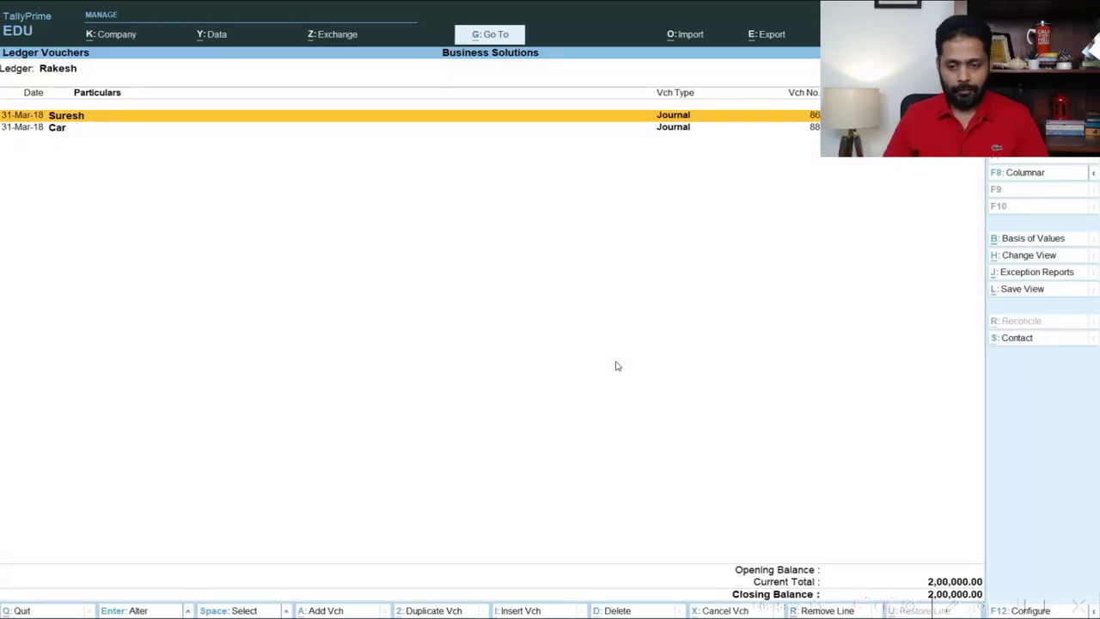
pyautogui.hotkey('alt', 'Tab')
# Refresh both the Data from Tally Directly and Cleaned Tally Data tables.
pyautogui.click(489, 593)
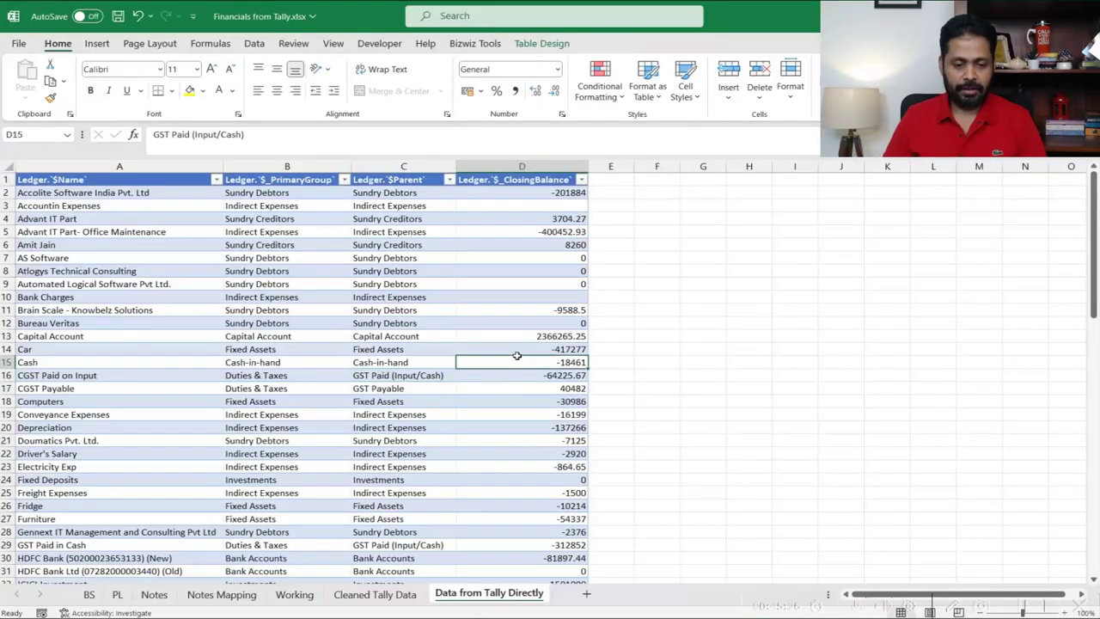
pyautogui.rightClick(516, 355)
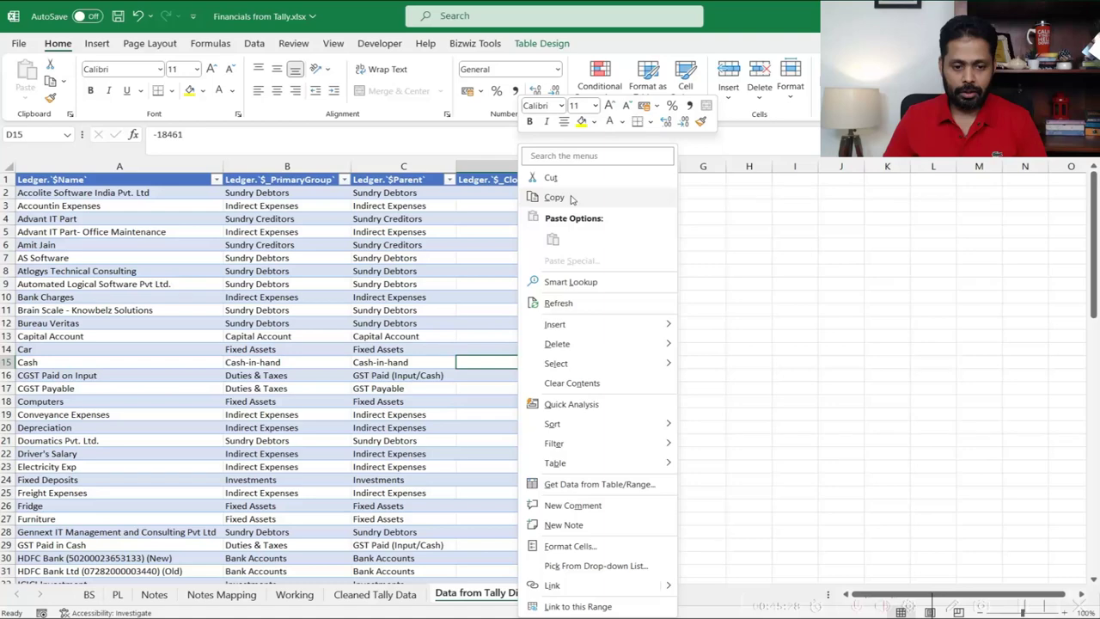
pyautogui.click(558, 303)
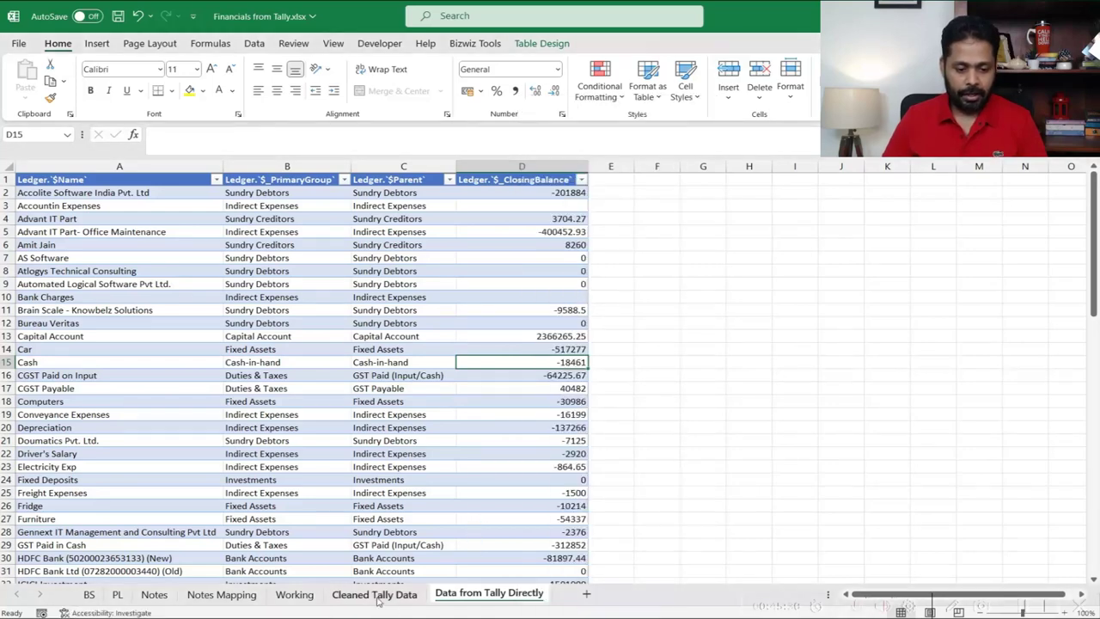
pyautogui.click(375, 593)
pyautogui.rightClick(475, 350)
pyautogui.moveTo(526, 323)
pyautogui.click(679, 343)
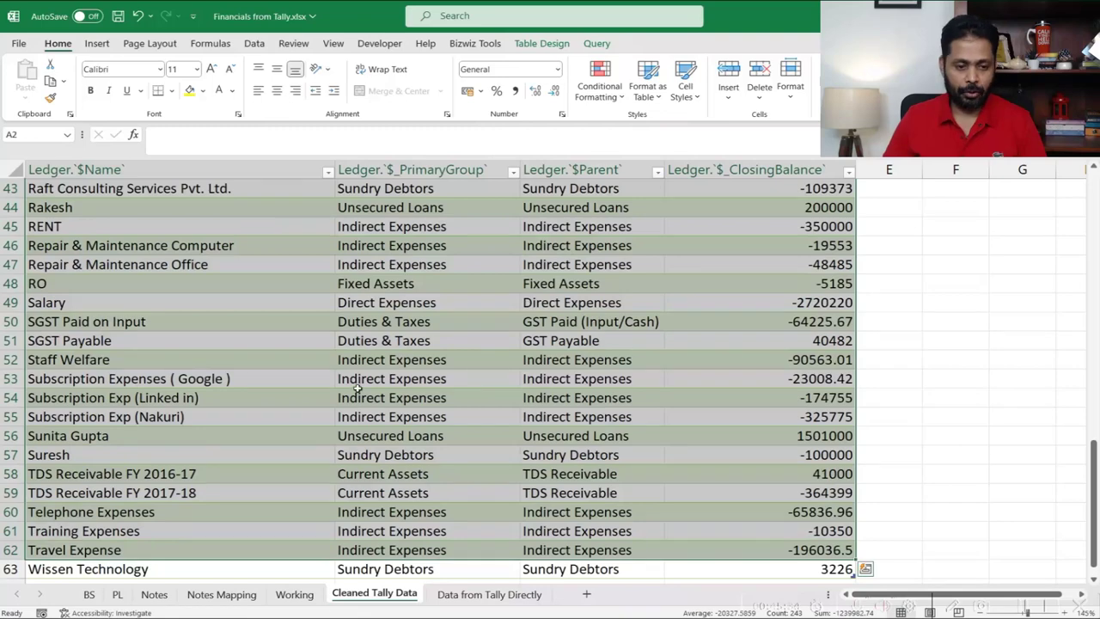
# Copy the entire cleaned table, now 62 ledgers through row 63.
pyautogui.hotkey('ctrl', 'c')
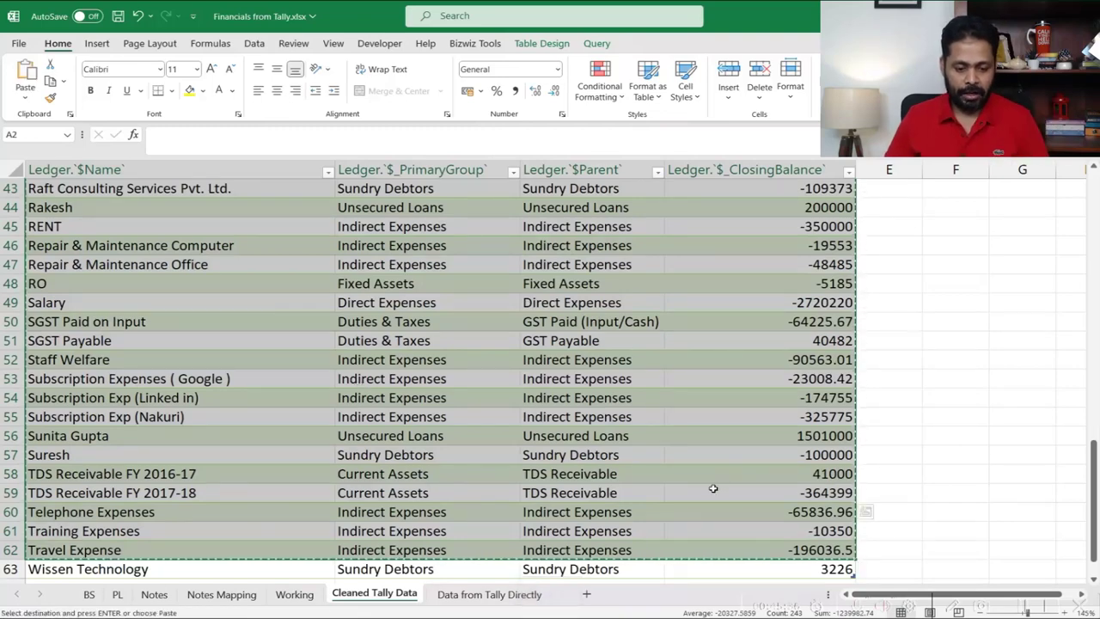
pyautogui.scroll(-2, 614, 497)
pyautogui.hotkey('ctrl', 'a')
pyautogui.hotkey('ctrl', 'v')
pyautogui.hotkey('ctrl', 'c')
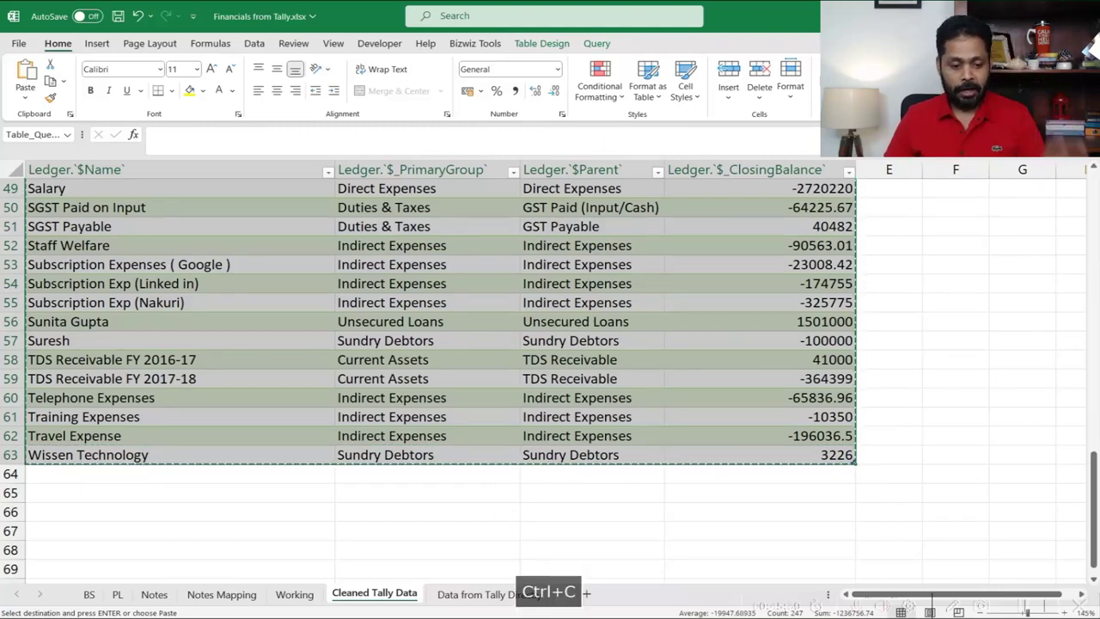
pyautogui.click(222, 595)
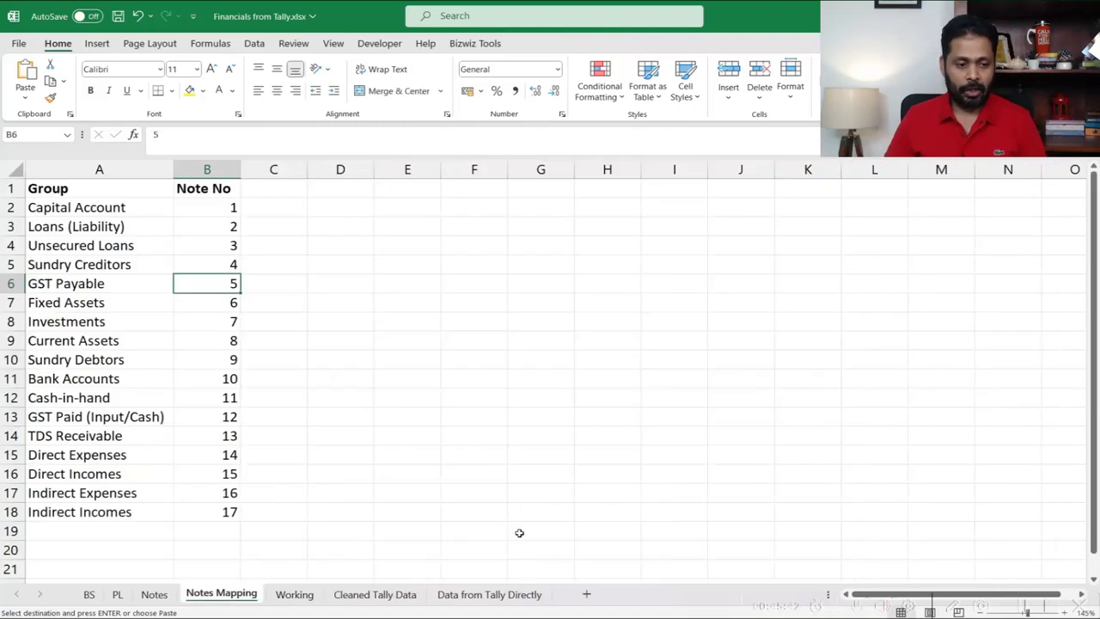
# Paste the refreshed Tally data as values starting at A2 of the Working sheet.
pyautogui.hotkey('ctrl', 'pageup')
pyautogui.hotkey('ctrl', 'pagedown')
pyautogui.hotkey('ctrl', 'pagedown')
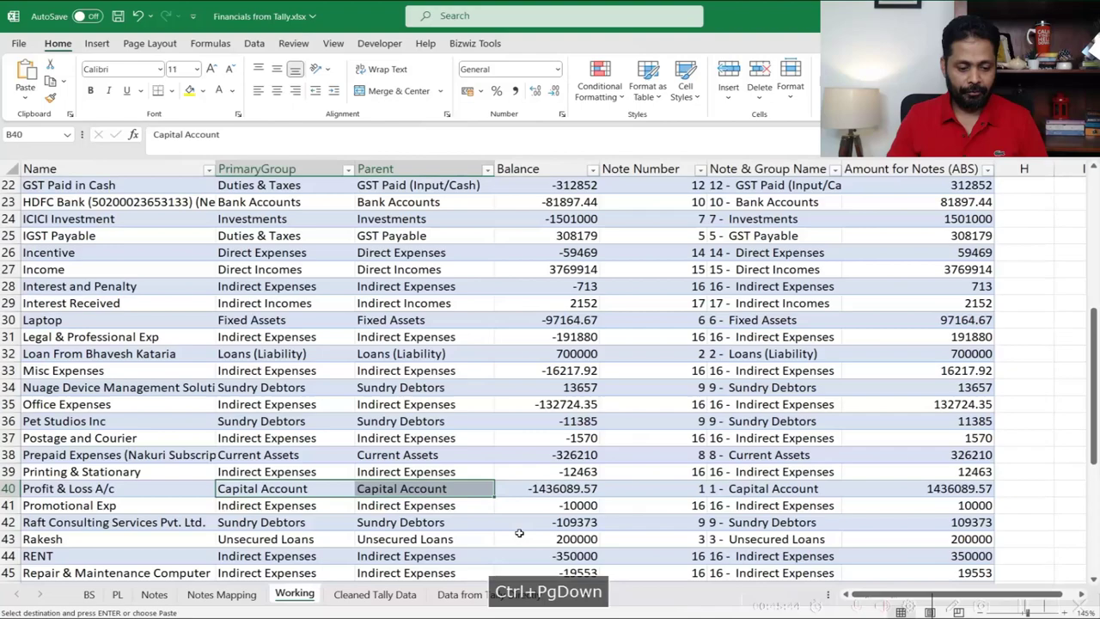
pyautogui.hotkey('ctrl', 'Up')
pyautogui.press('Down')
pyautogui.press('Left')
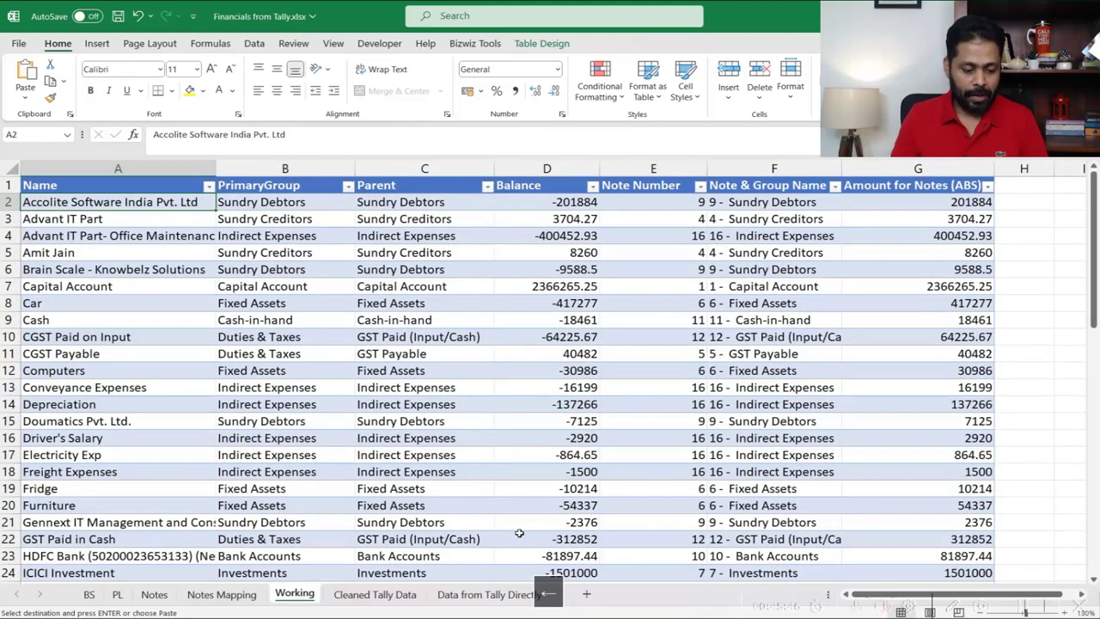
pyautogui.hotkey('ctrl', 'alt', 'v')
pyautogui.press('v')
pyautogui.press('Return')
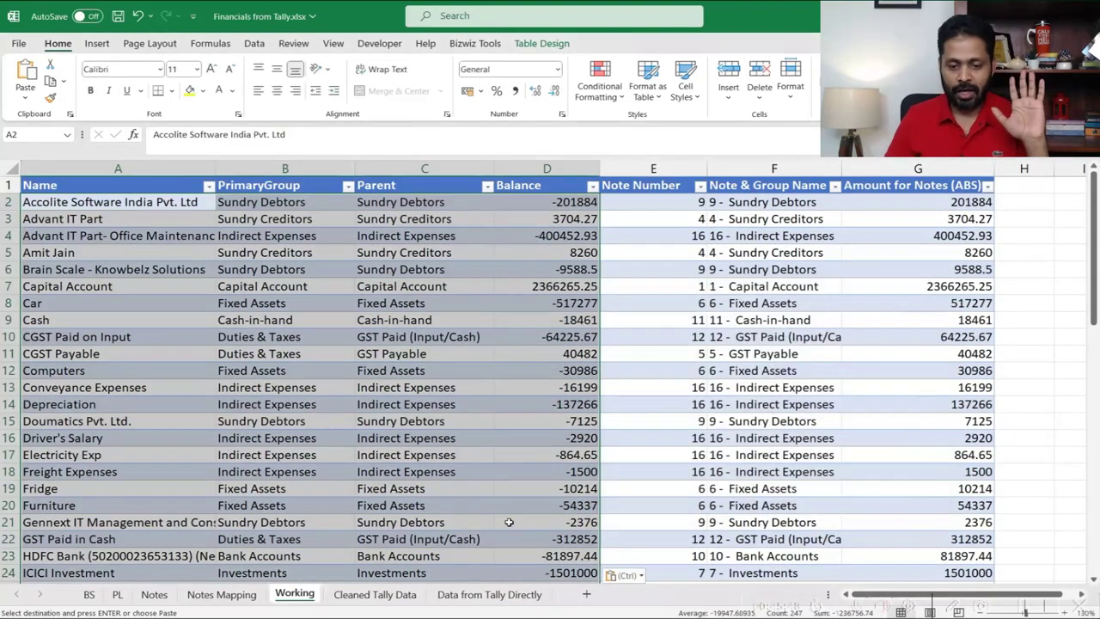
# Check the lookup formulas down to row 63 and locate the Profit & Loss A/c row showing #N/A.
pyautogui.scroll(-2, 559, 490)
pyautogui.scroll(-4, 618, 464)
pyautogui.scroll(-5, 675, 436)
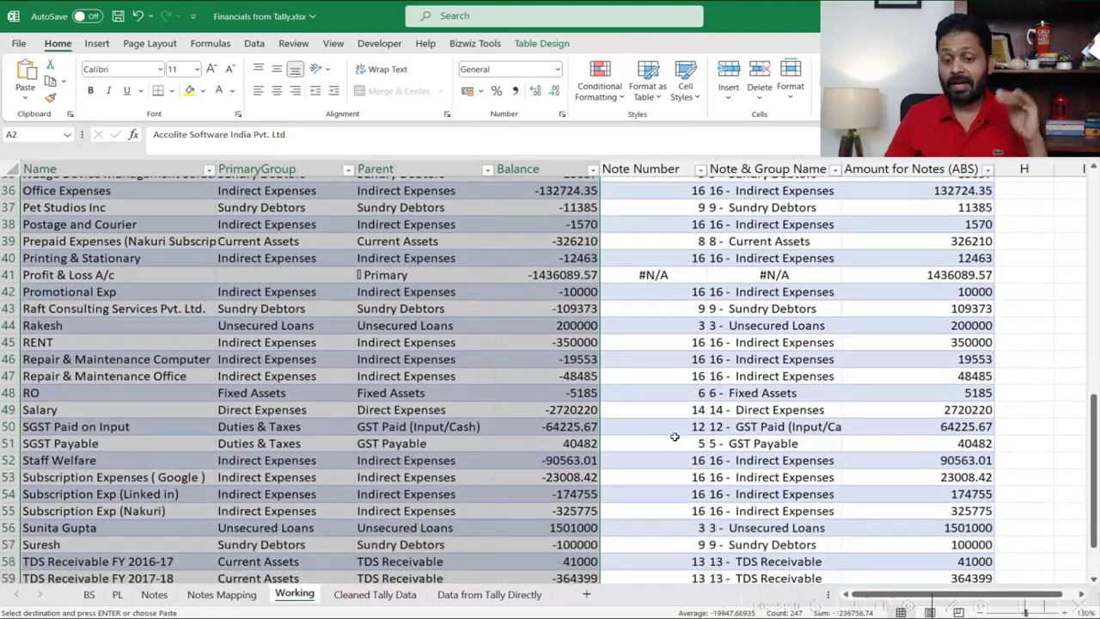
pyautogui.scroll(-5, 674, 436)
pyautogui.moveTo(683, 421)
pyautogui.mouseDown()
pyautogui.moveTo(811, 433)
pyautogui.moveTo(916, 421)
pyautogui.mouseUp()
pyautogui.scroll(5, 916, 421)
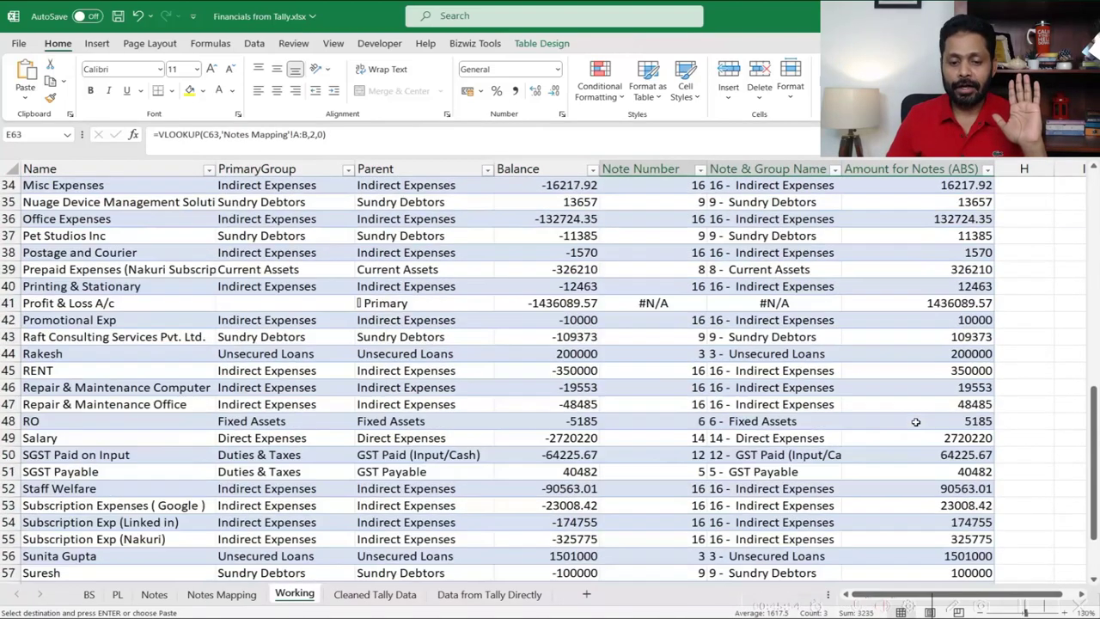
pyautogui.click(674, 307)
# Copy the Capital Account group and parent from B7:C7 into B41:C41 for Profit & Loss A/c.
pyautogui.press('Left')
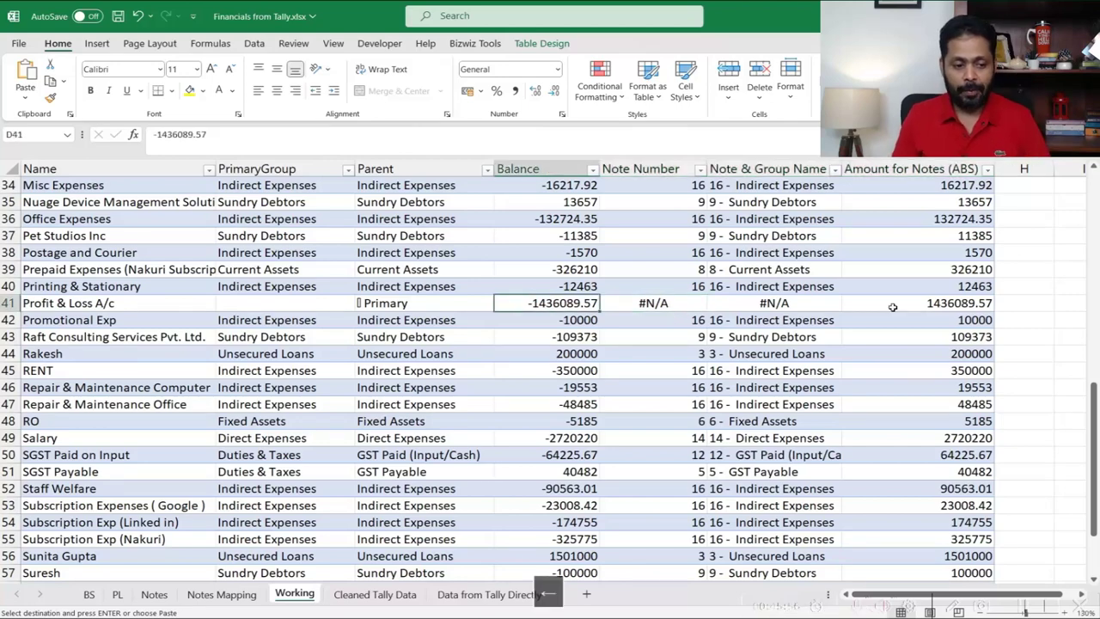
pyautogui.press('Left')
pyautogui.press('Left')
pyautogui.hotkey('ctrl', 'Up')
pyautogui.press('Down')
pyautogui.press('Down')
pyautogui.press('Down')
pyautogui.press('Down')
pyautogui.press('Down')
pyautogui.hotkey('shift', 'Right')
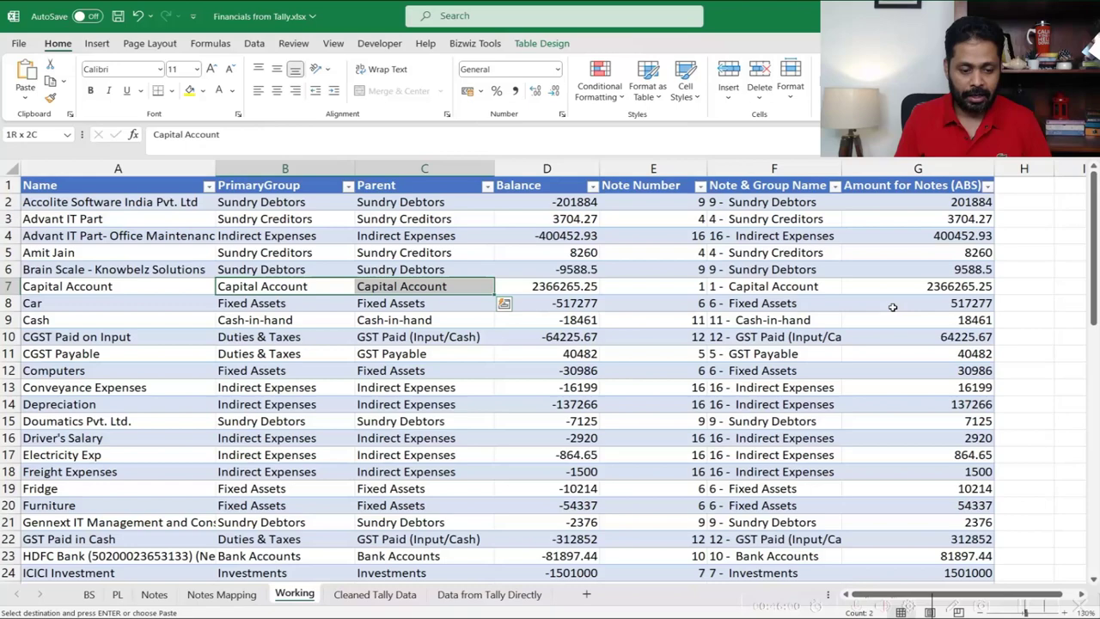
pyautogui.scroll(-6, 391, 446)
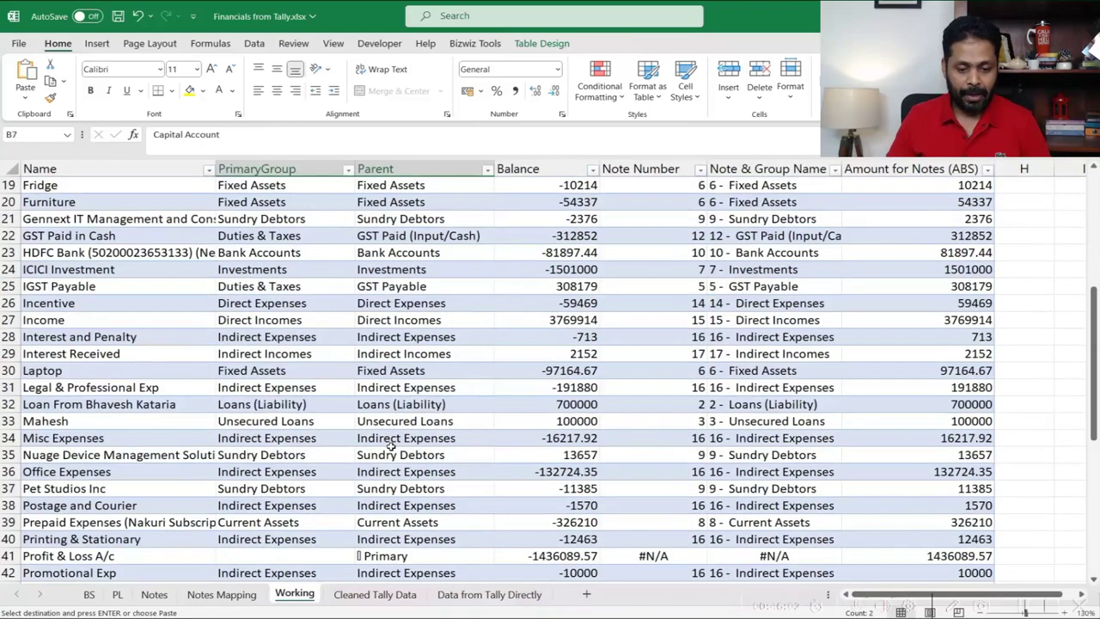
pyautogui.scroll(-1, 391, 446)
pyautogui.click(326, 506)
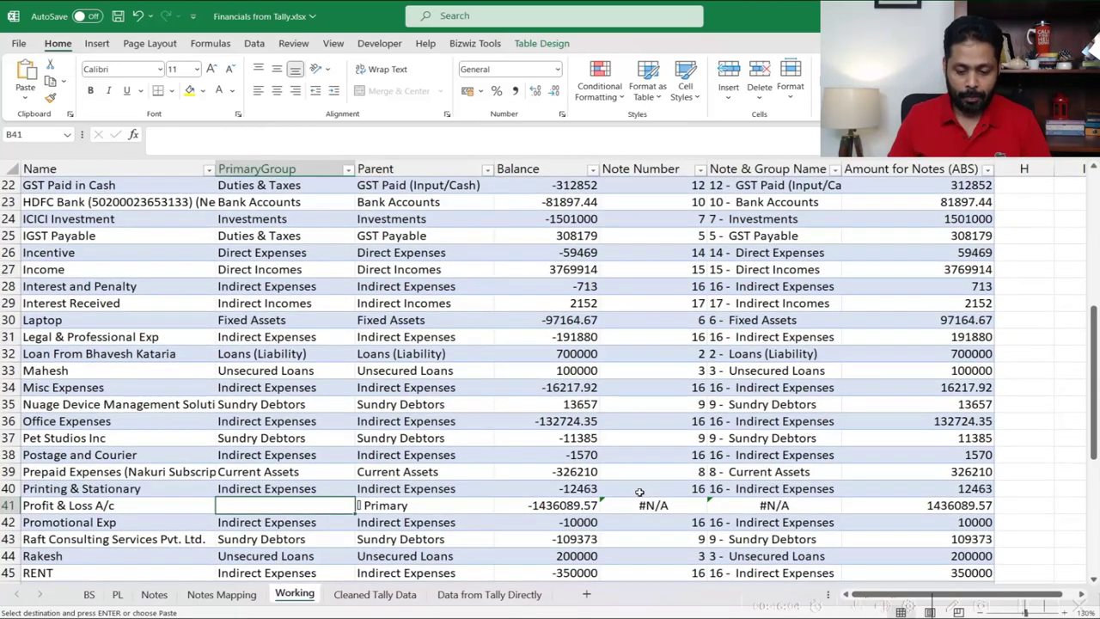
pyautogui.press('Return')
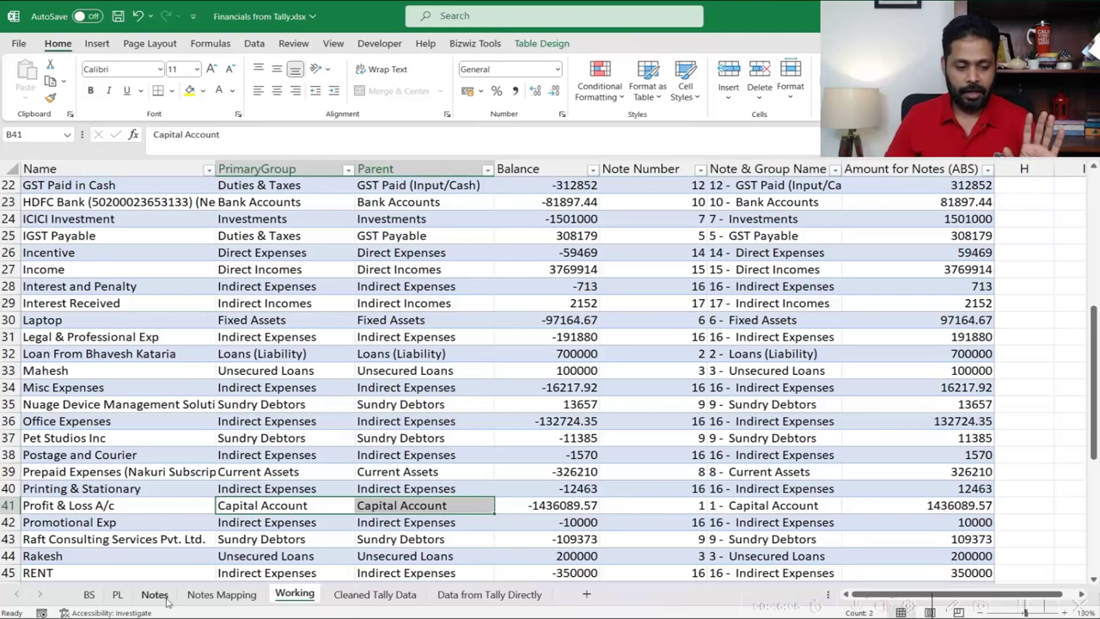
pyautogui.click(166, 598)
# Refresh the Notes pivot and verify the new 1,00,000 loan and Car at 5,17,277.
pyautogui.rightClick(268, 302)
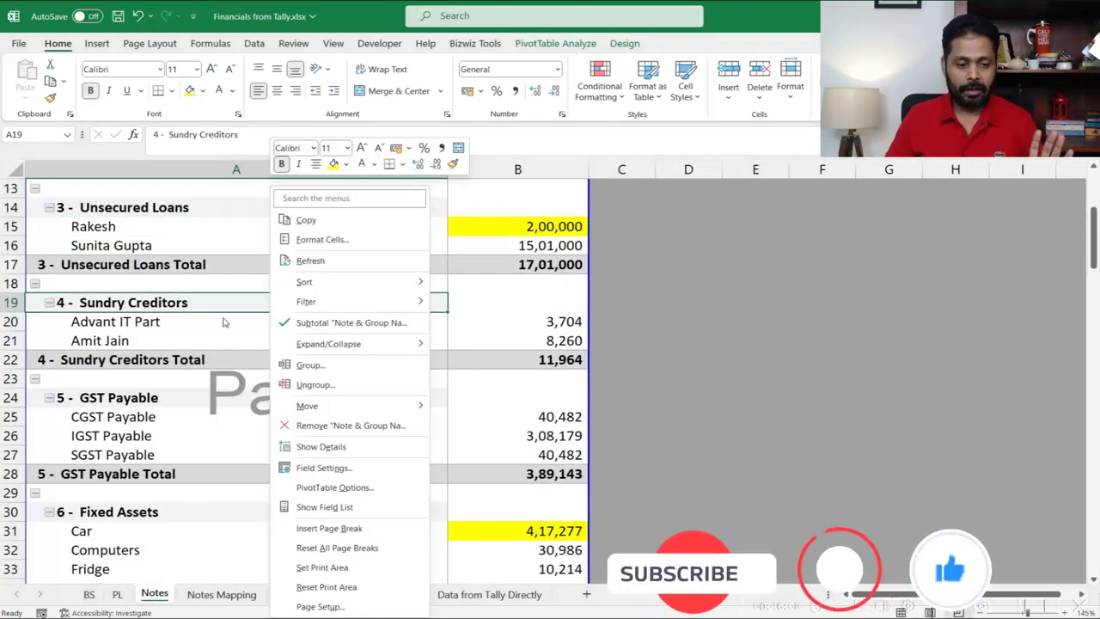
pyautogui.press('Escape')
pyautogui.click(494, 230)
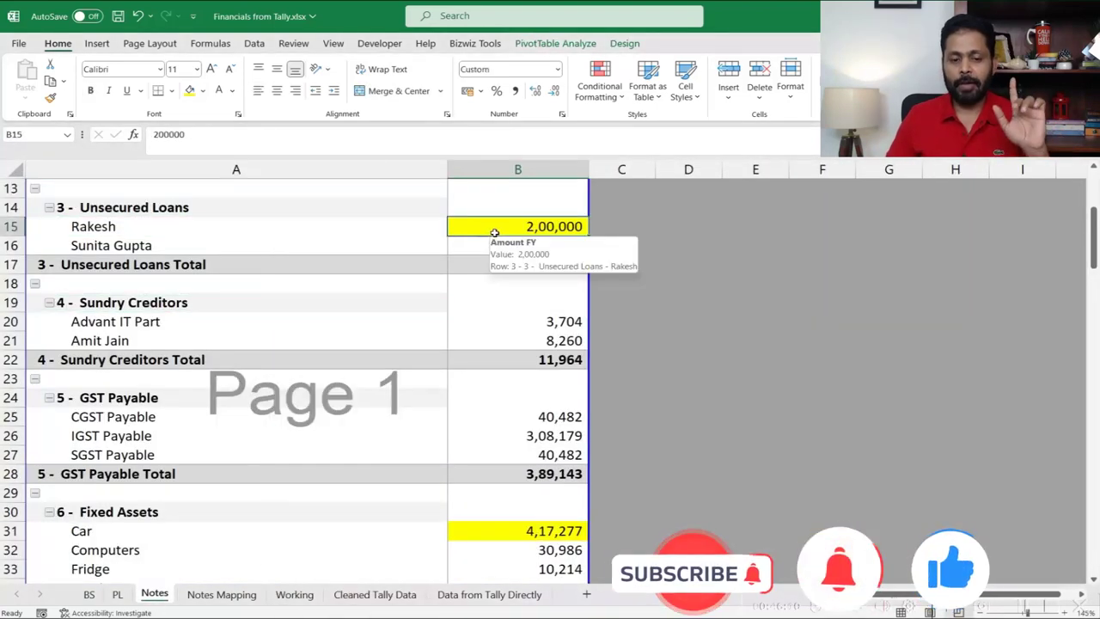
pyautogui.rightClick(339, 240)
pyautogui.click(386, 280)
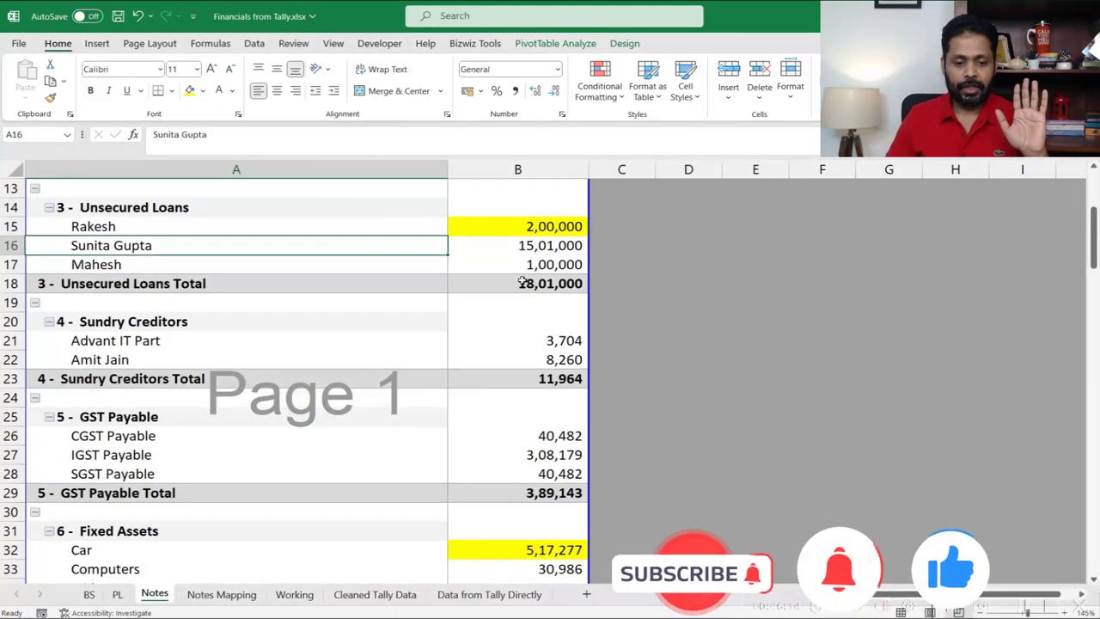
pyautogui.click(526, 264)
pyautogui.click(543, 550)
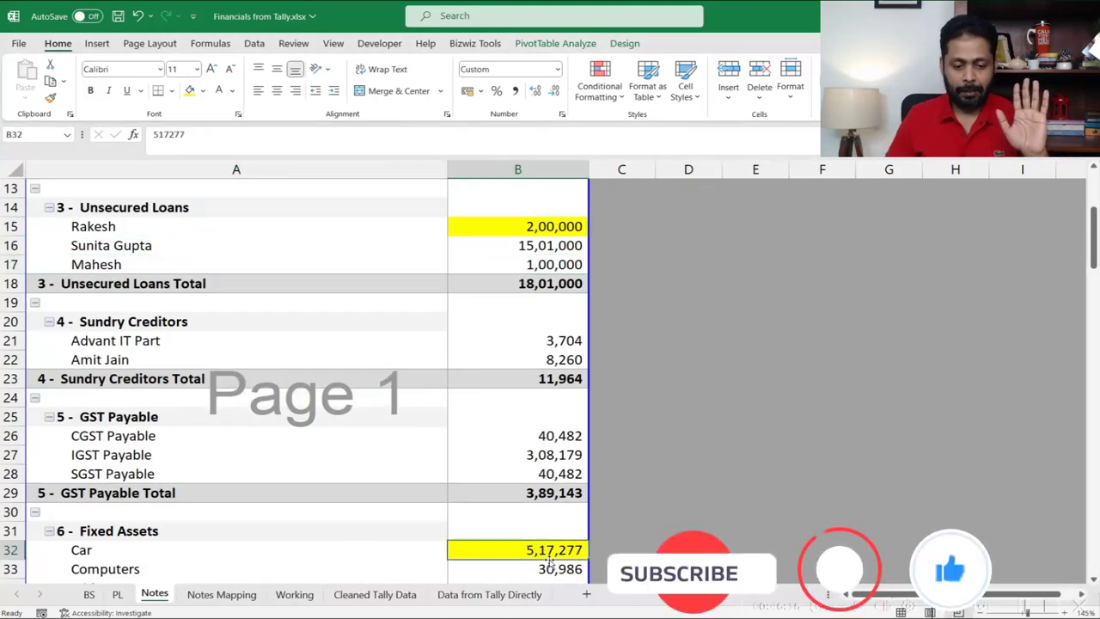
pyautogui.scroll(4, 548, 554)
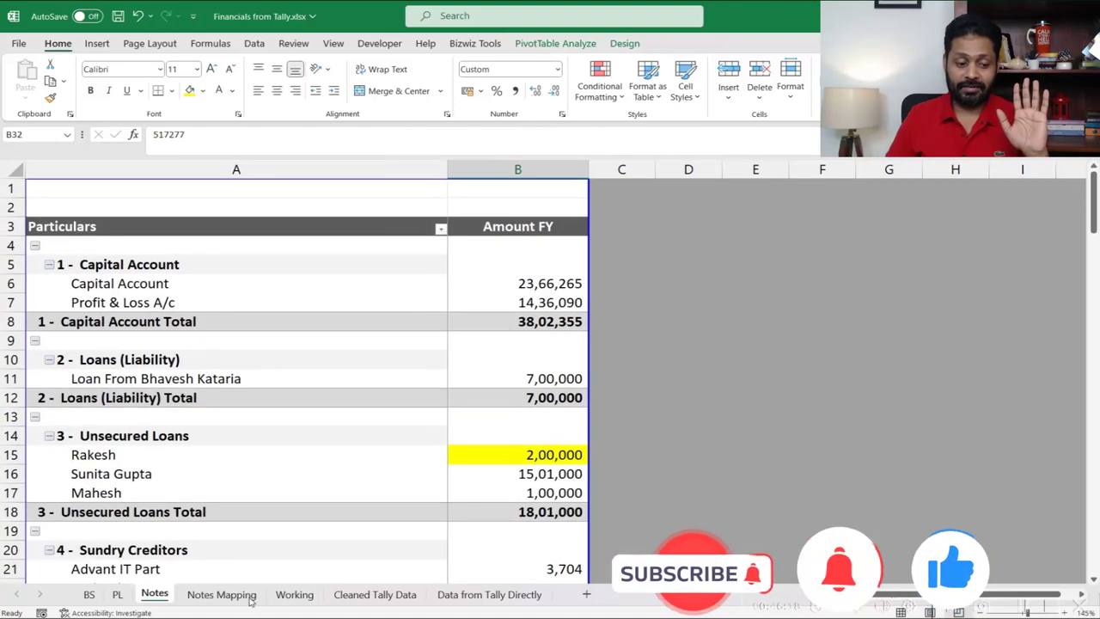
# Review the PL sheet and confirm the Balance Sheet totals 38,32,282.95 on both sides.
pyautogui.hotkey('ctrl', 'pageup')
pyautogui.scroll(-1, 357, 505)
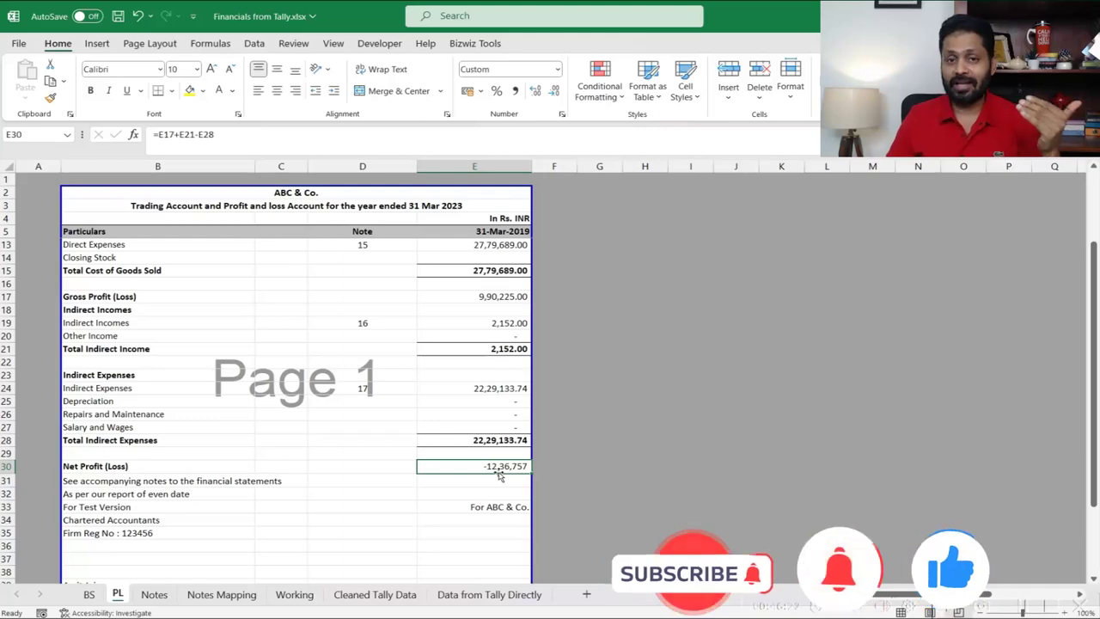
pyautogui.hotkey('ctrl', 'pageup')
pyautogui.click(620, 491)
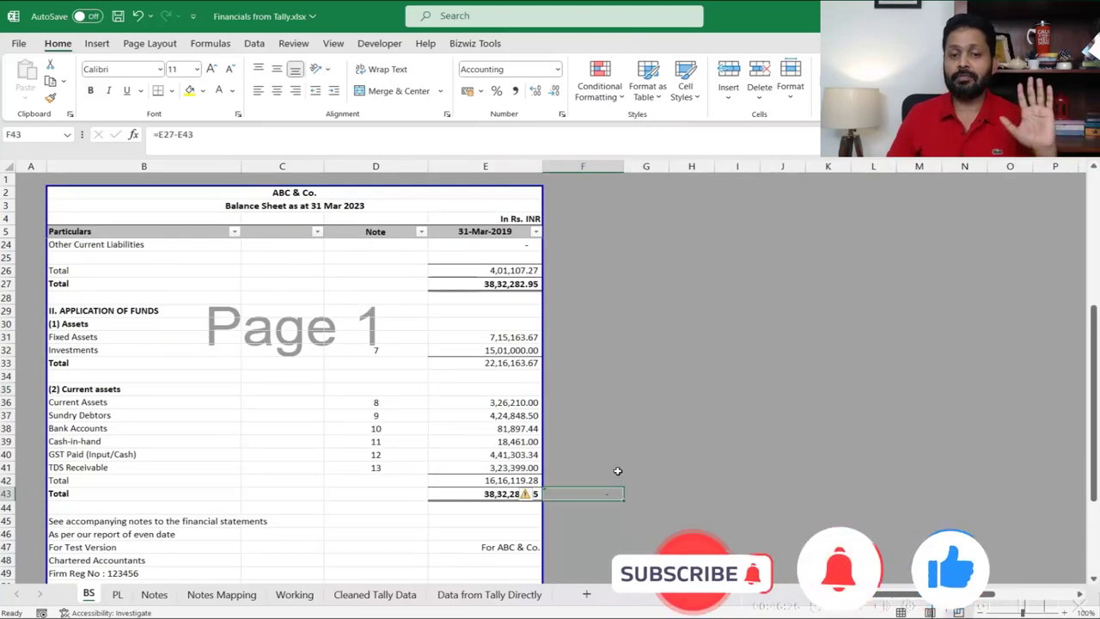
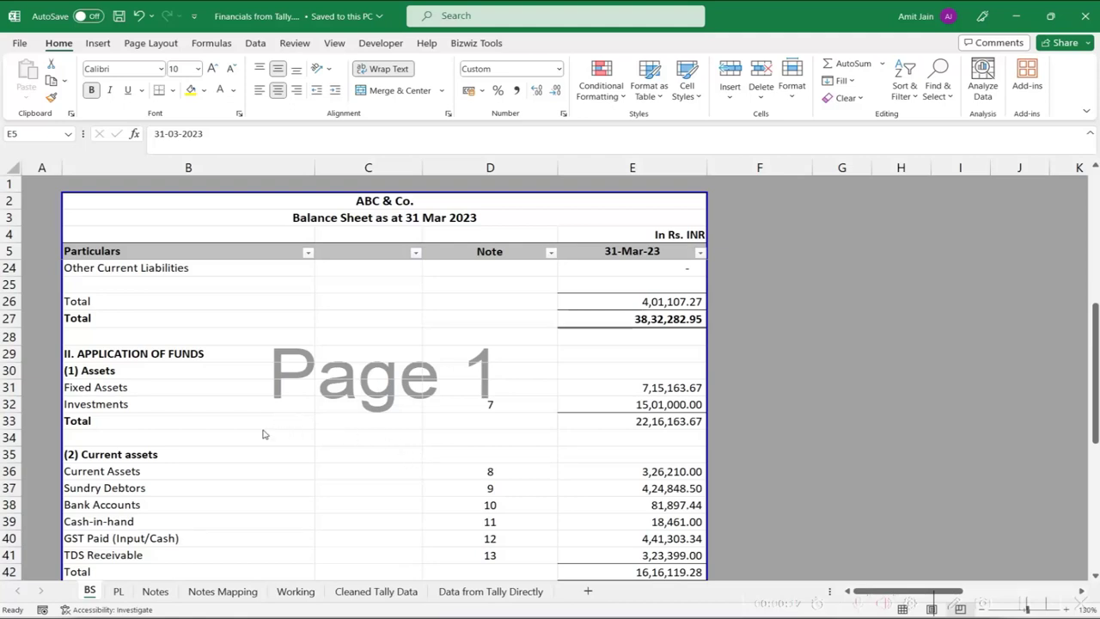
# Review the balance sheet's Fixed Assets row and Investments row with note 7.
pyautogui.click(152, 387)
pyautogui.click(152, 400)
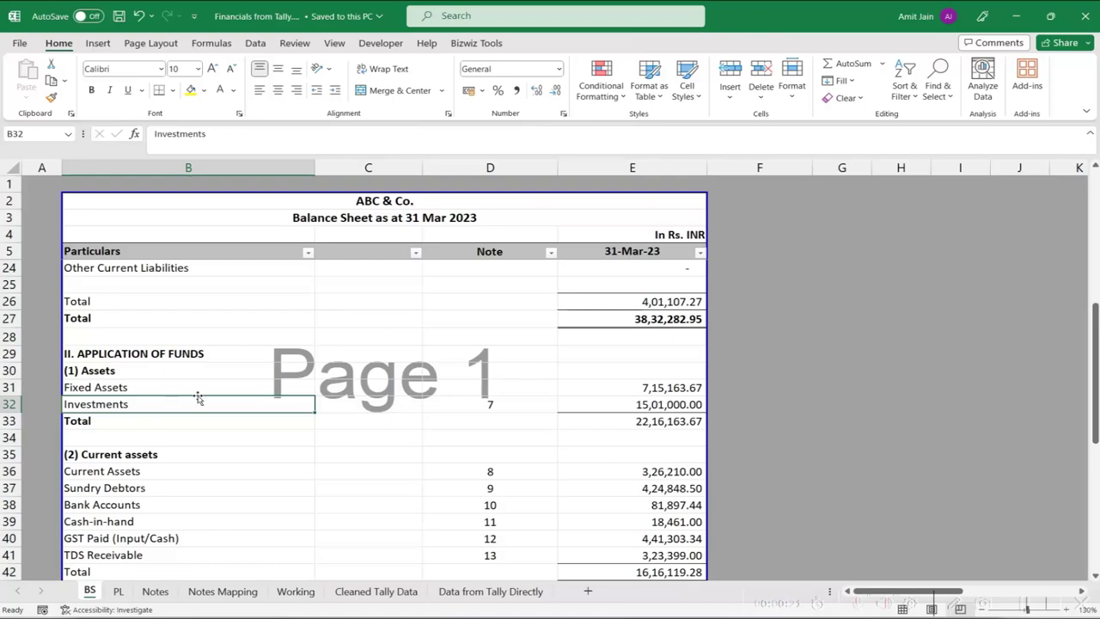
pyautogui.scroll(3, 197, 396)
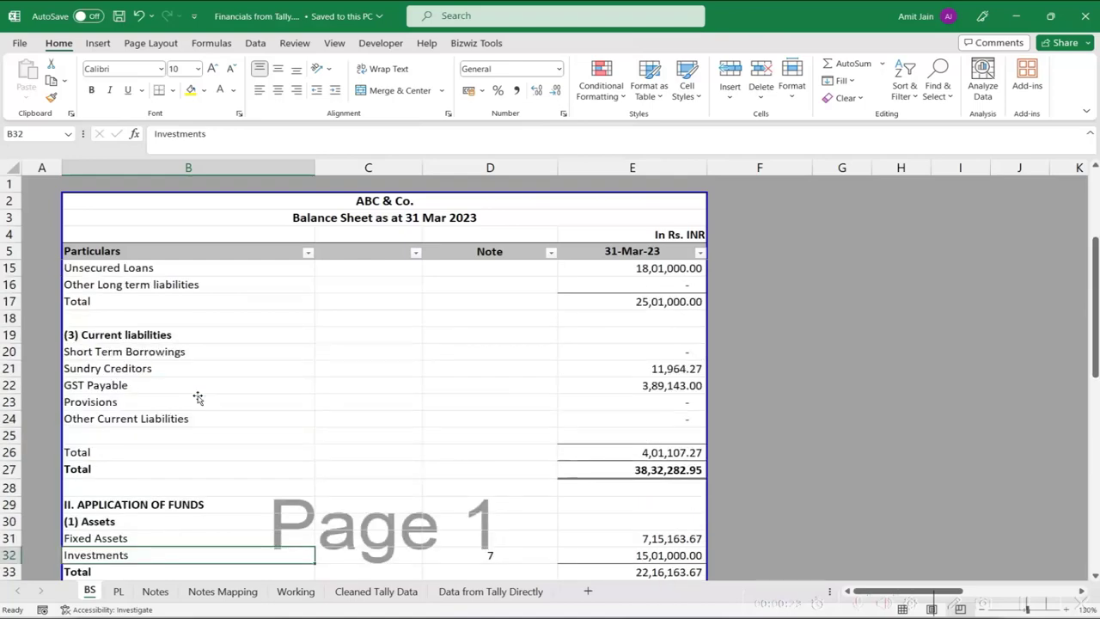
pyautogui.scroll(3, 204, 424)
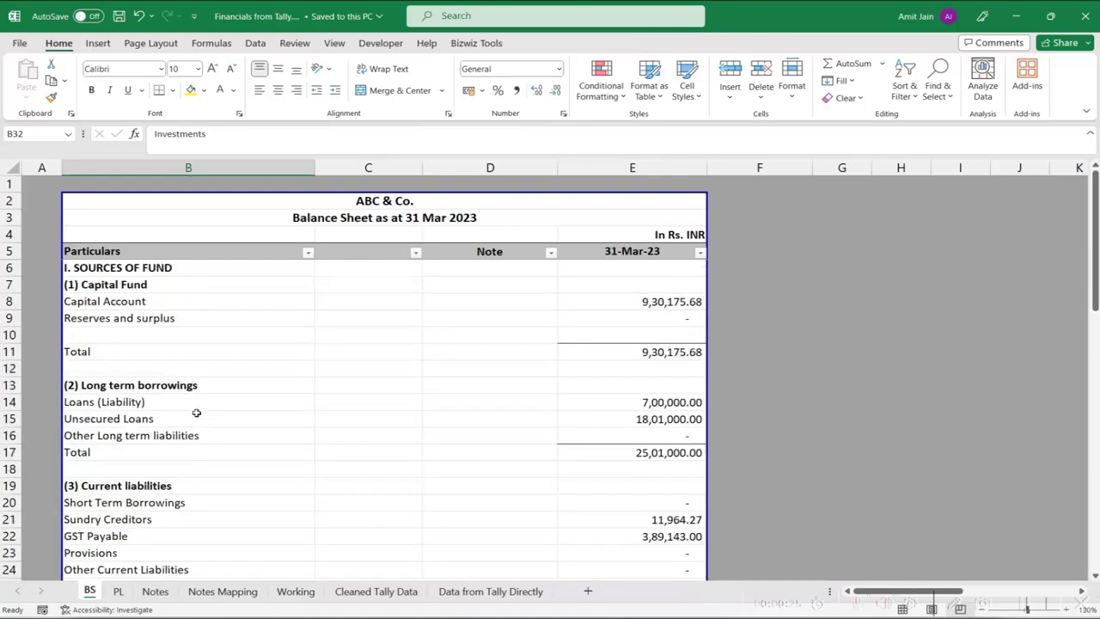
# Check the Capital Account, Reserves, Loans and Other Long term liabilities rows, then bring up the Notes pivot.
pyautogui.click(132, 297)
pyautogui.click(131, 321)
pyautogui.click(142, 401)
pyautogui.click(135, 433)
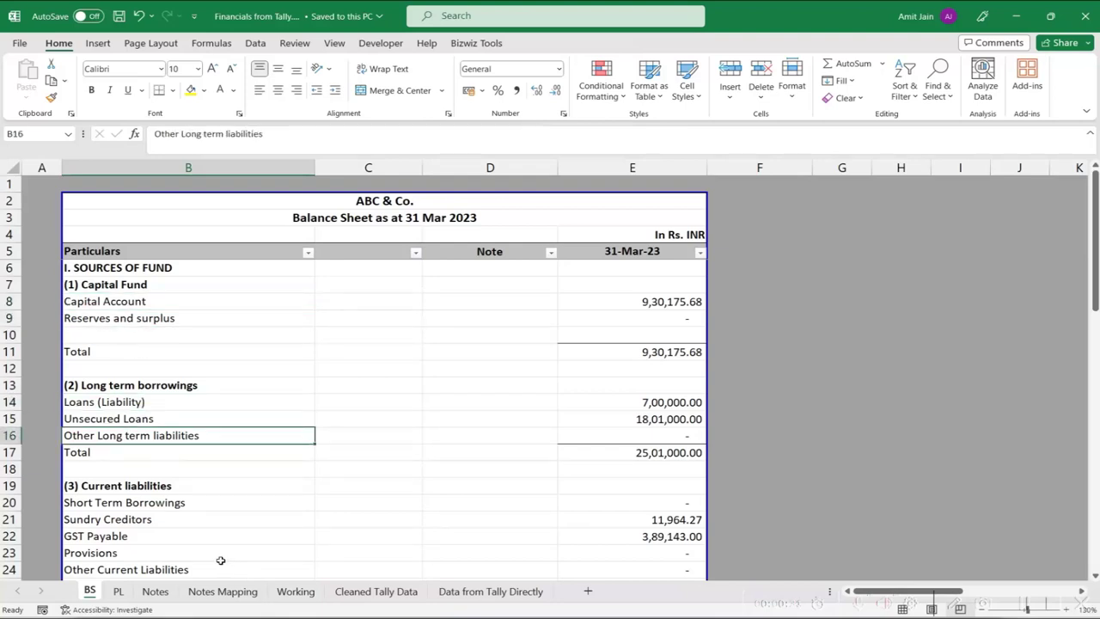
pyautogui.click(155, 591)
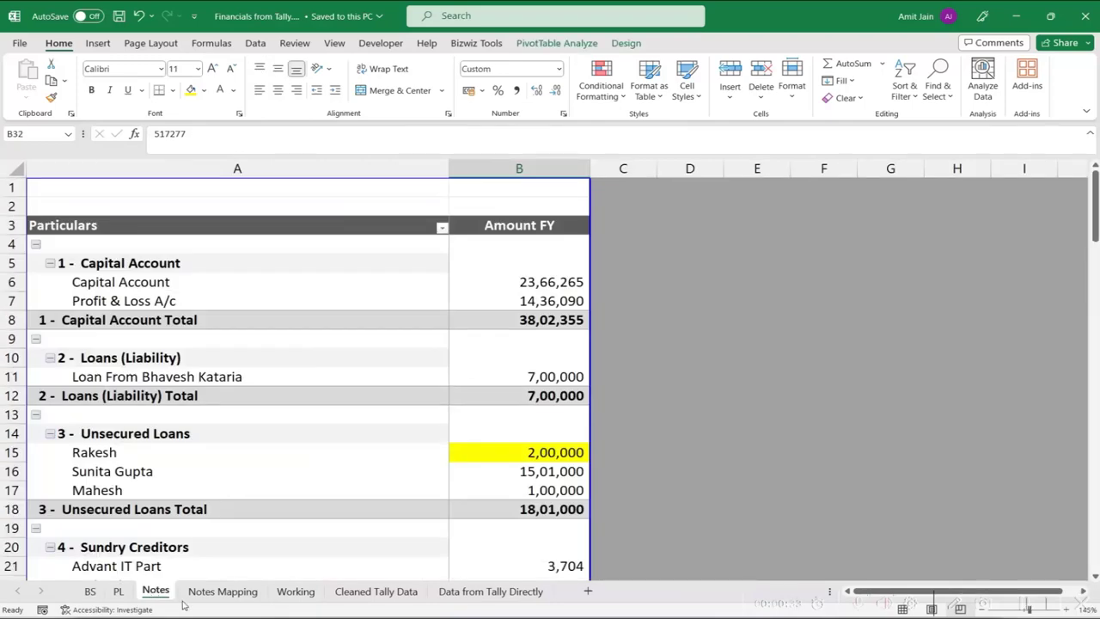
# On Notes Mapping, select the group names A2:A18 down to Indirect Incomes.
pyautogui.click(223, 591)
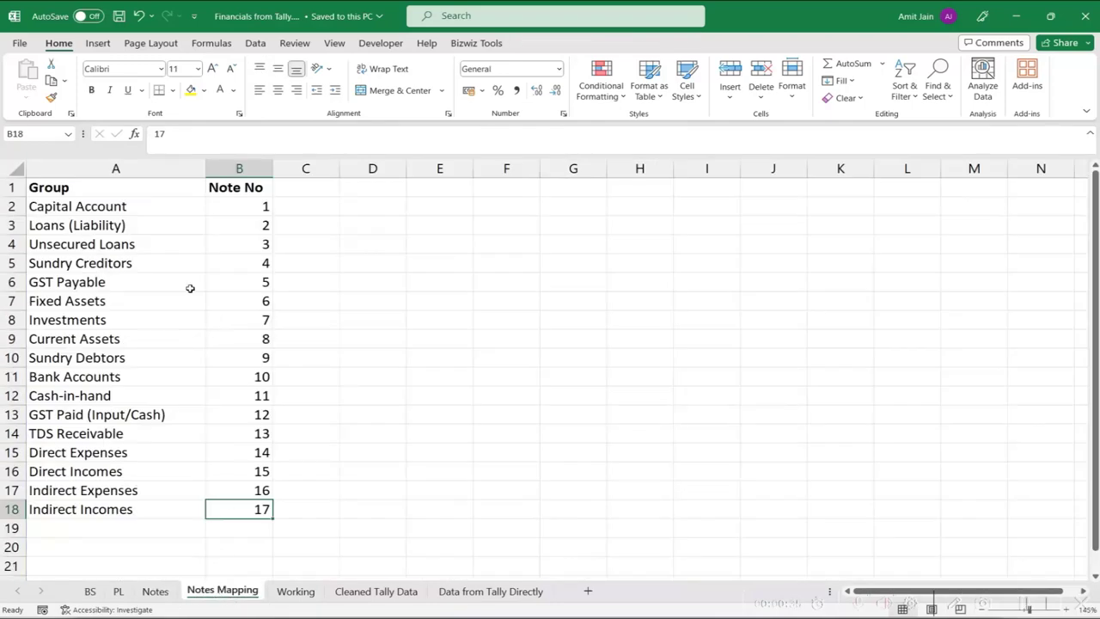
pyautogui.moveTo(147, 209); pyautogui.dragTo(147, 438)
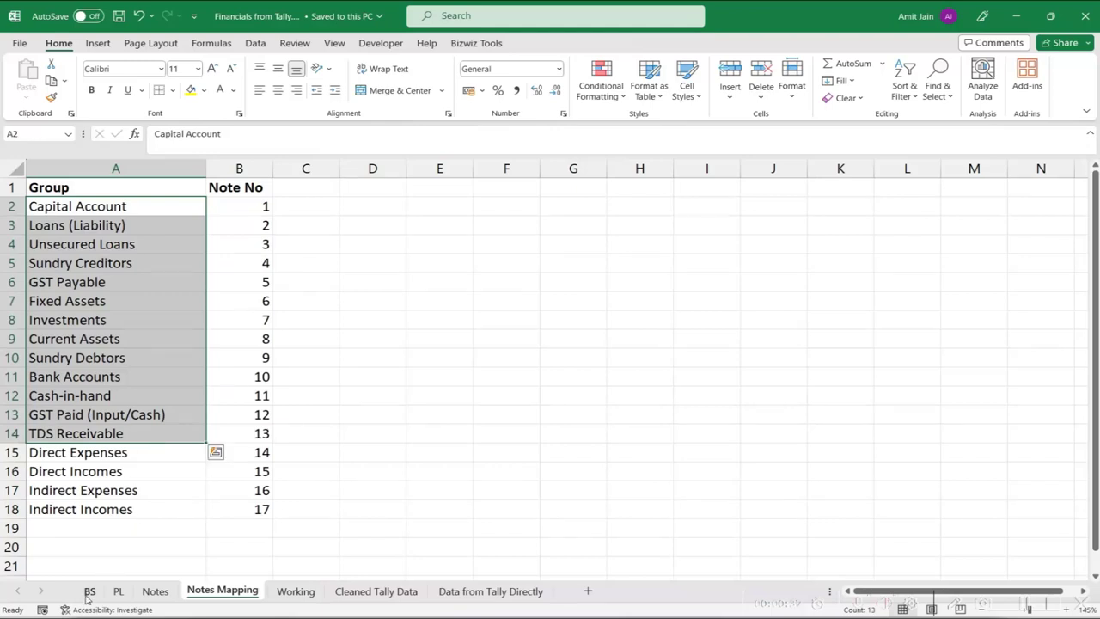
pyautogui.moveTo(134, 207); pyautogui.dragTo(129, 509)
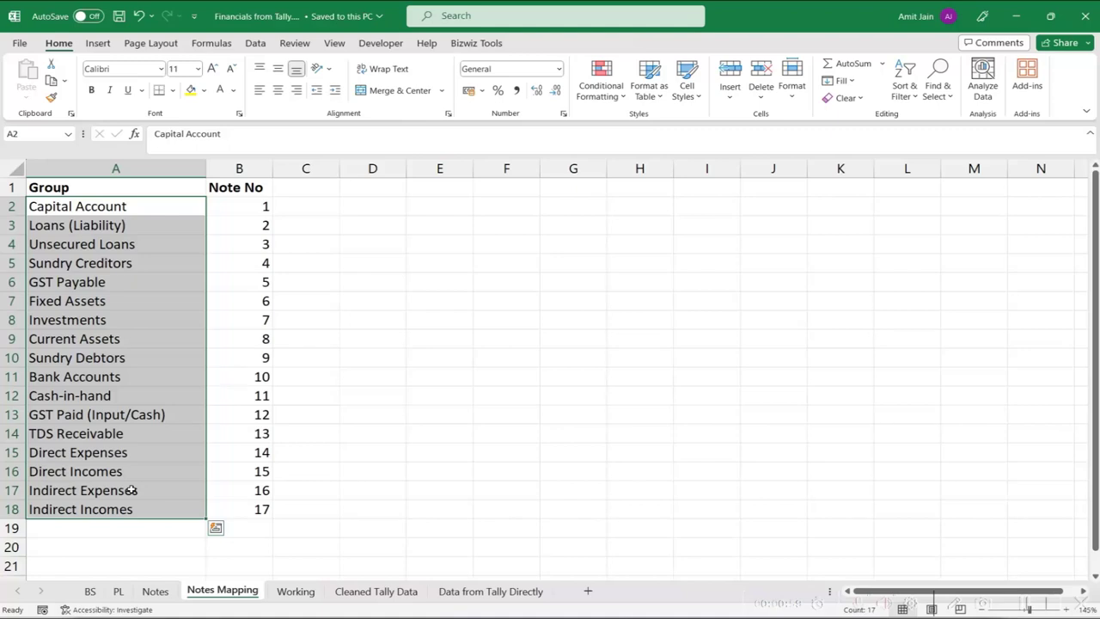
# Compare the Unsecured Loans group in the Notes pivot with the balance sheet's Loans (Liability) row.
pyautogui.click(156, 592)
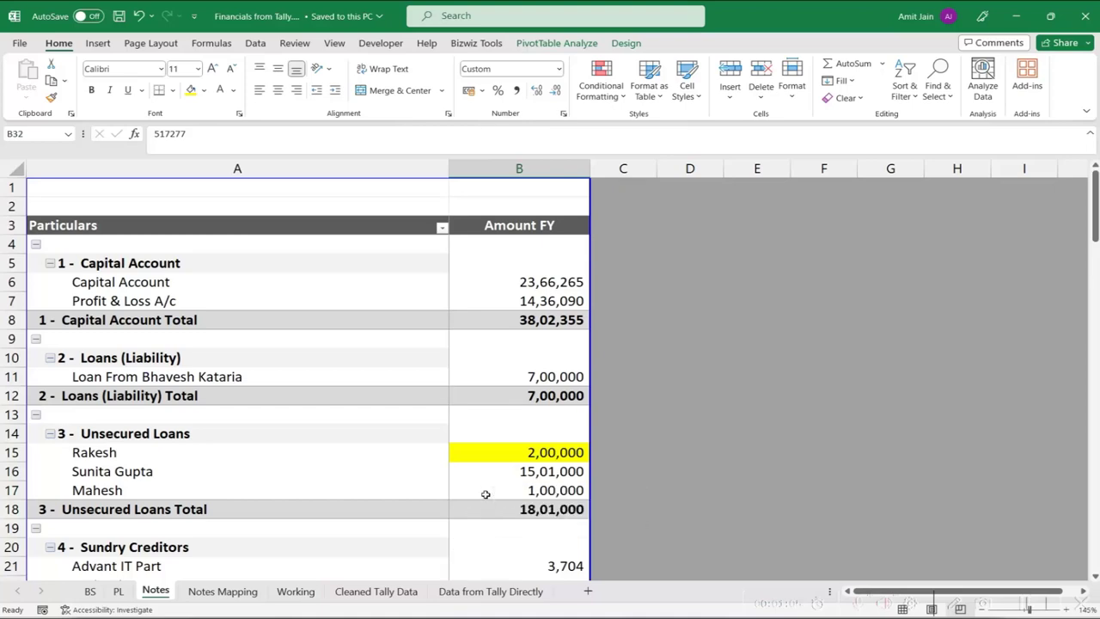
pyautogui.scroll(-2, 486, 494)
pyautogui.click(192, 323)
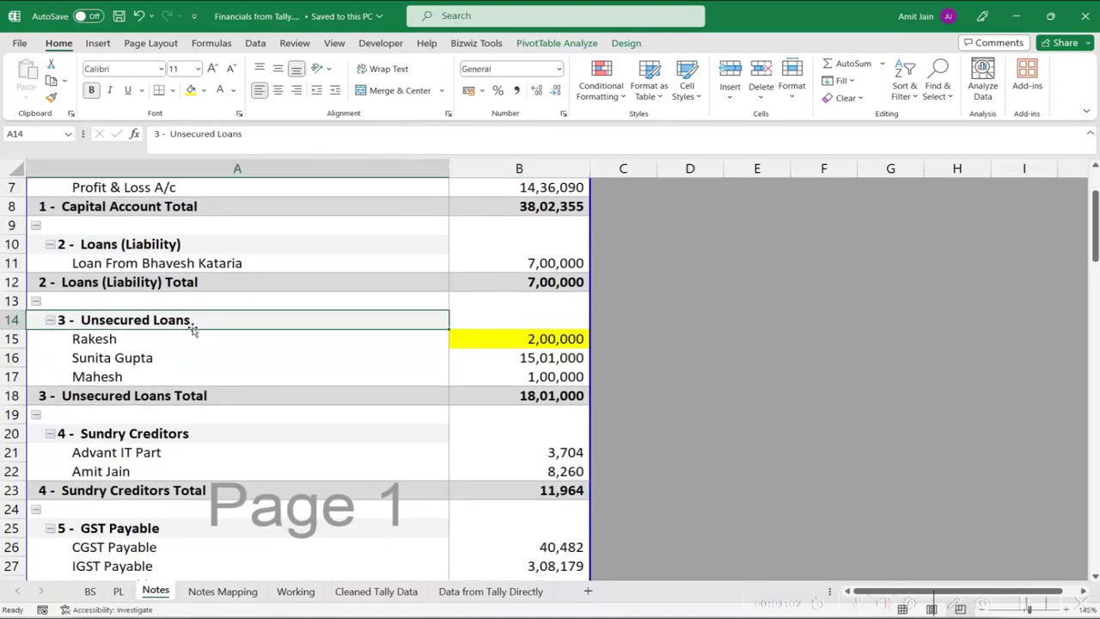
pyautogui.click(194, 362)
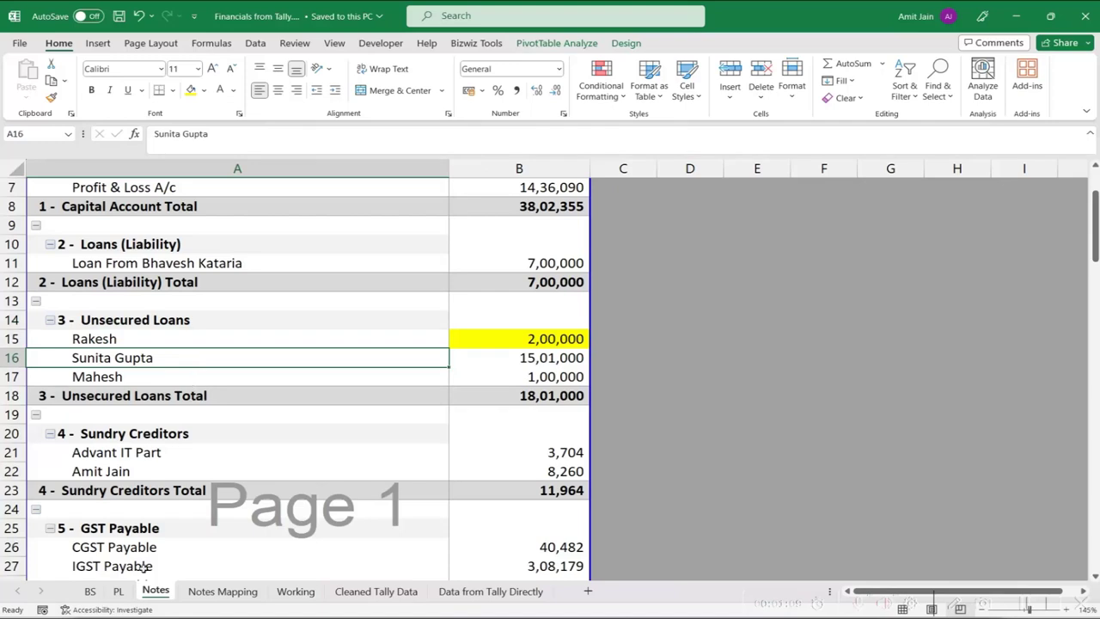
pyautogui.click(91, 592)
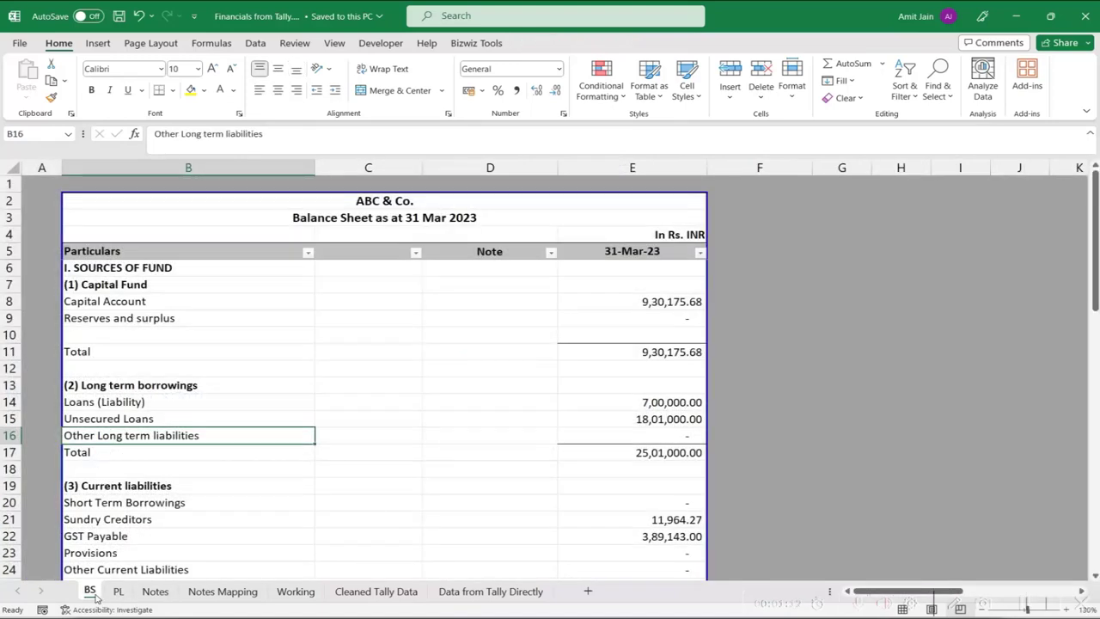
pyautogui.click(152, 409)
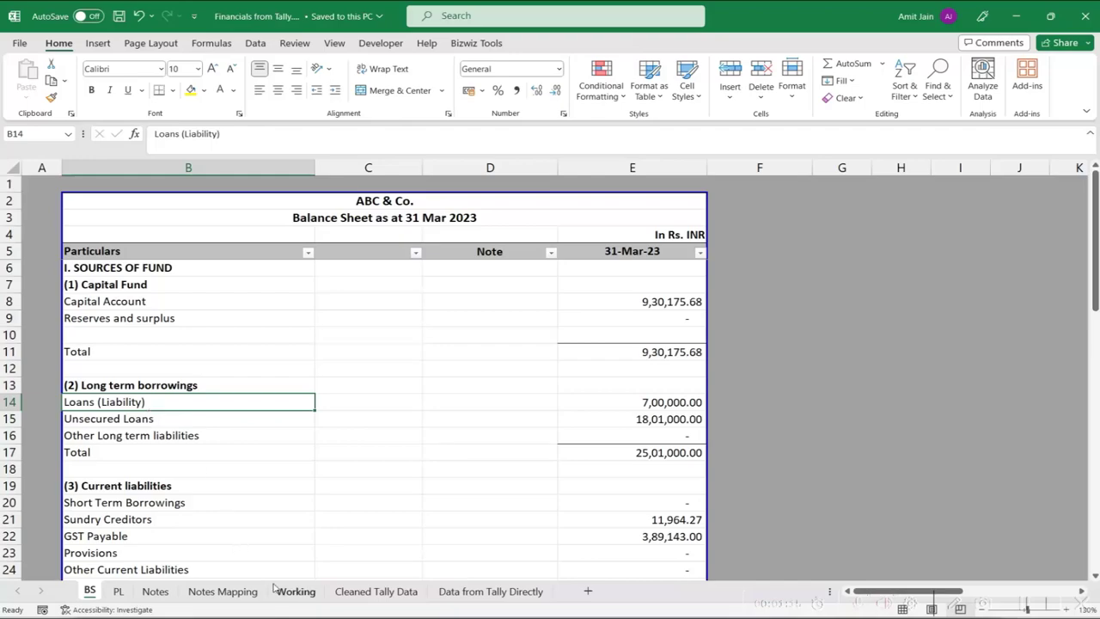
# Check the Working sheet and the GST Payable group on Notes Mapping, ending on the PL sheet.
pyautogui.click(296, 592)
pyautogui.click(223, 591)
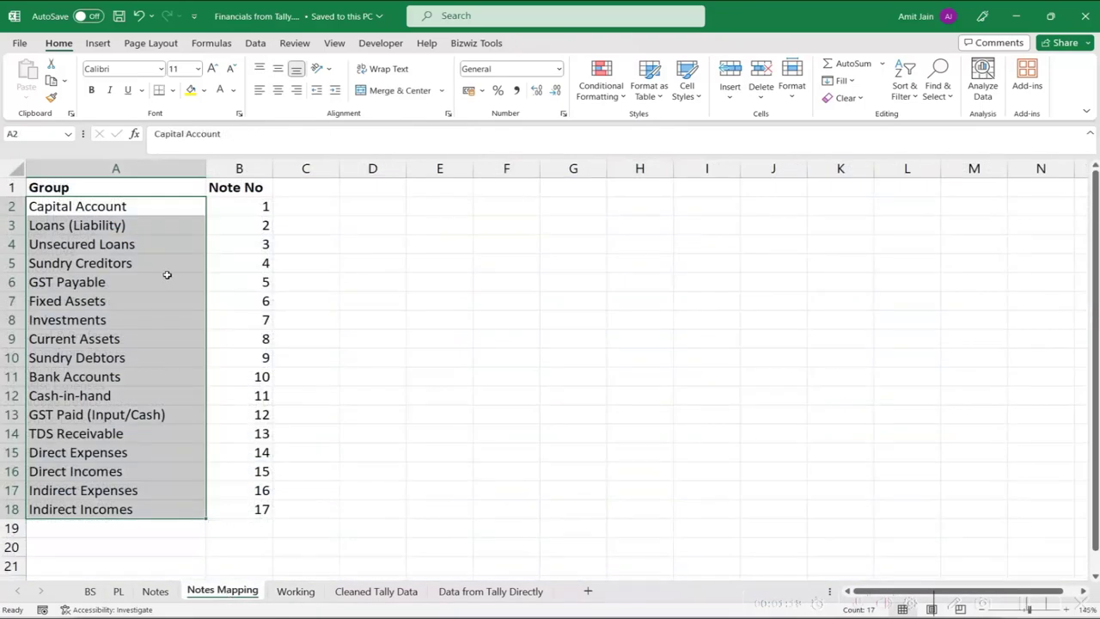
pyautogui.click(183, 283)
pyautogui.click(89, 591)
pyautogui.click(118, 591)
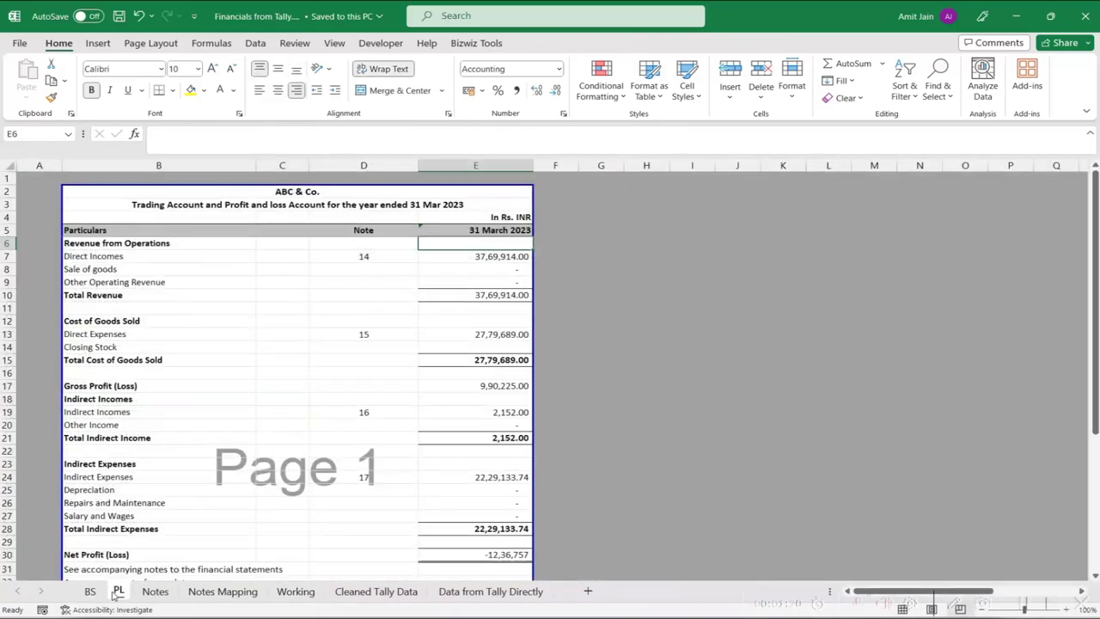
# Inspect the IFERROR(VLOOKUP) formulas returning notes 14 and 15 on the PL sheet.
pyautogui.click(206, 323)
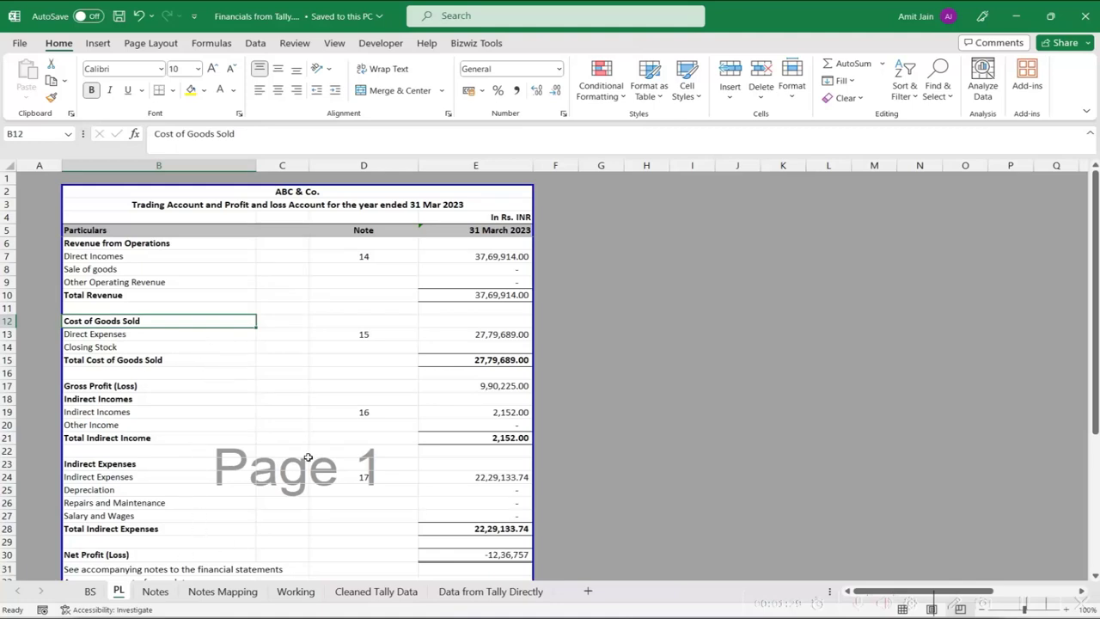
pyautogui.scroll(-3, 308, 458)
pyautogui.scroll(3, 305, 454)
pyautogui.click(381, 258)
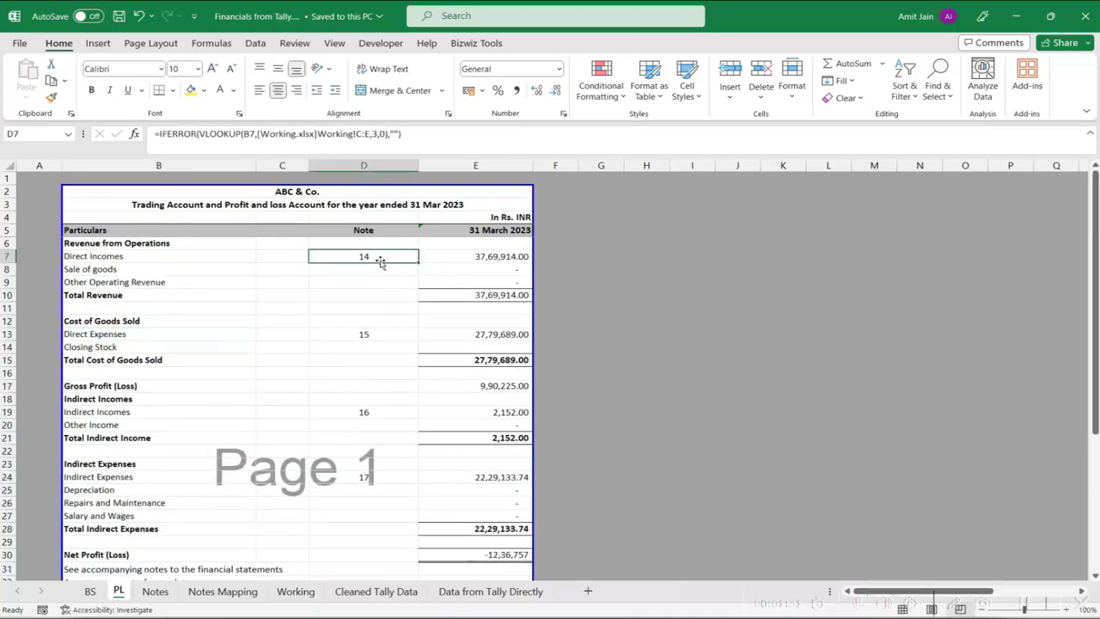
pyautogui.click(343, 331)
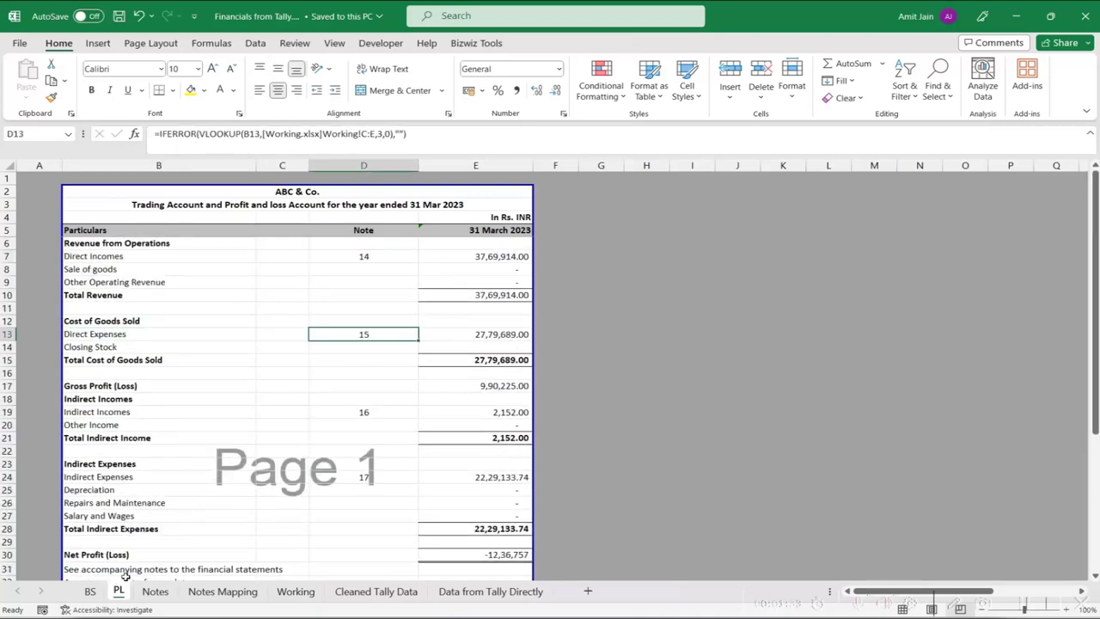
# Back on the BS sheet, check the Investments note and select empty D8 beside Capital Account.
pyautogui.click(89, 591)
pyautogui.scroll(-4, 361, 396)
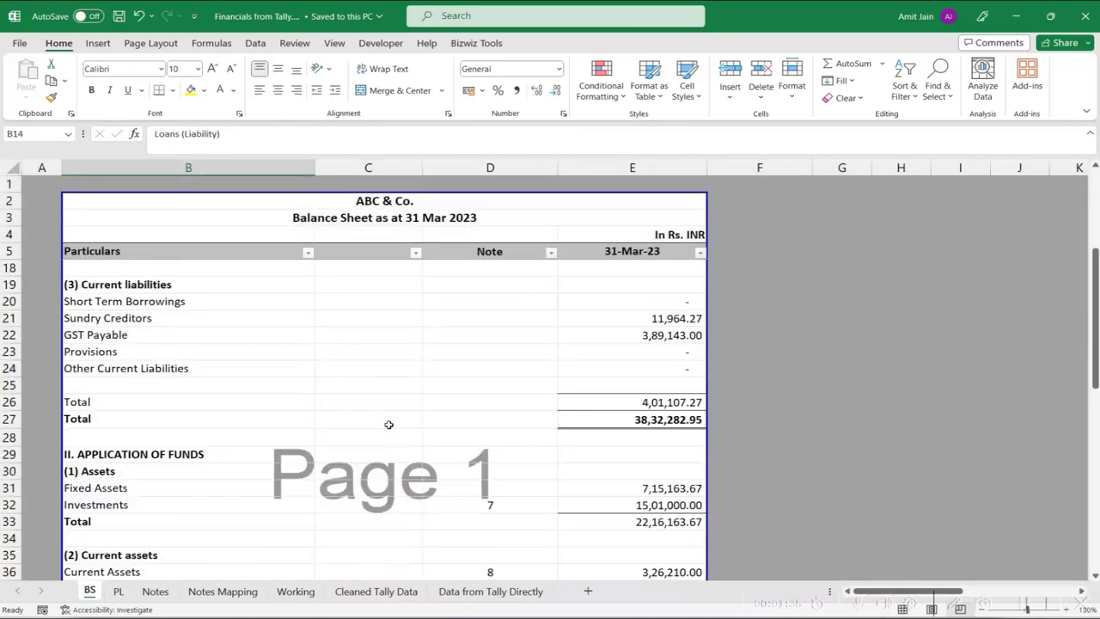
pyautogui.click(490, 506)
pyautogui.keyDown('ctrl'); pyautogui.scroll(3, 531, 381); pyautogui.keyUp('ctrl')
pyautogui.scroll(4, 531, 381)
pyautogui.click(511, 300)
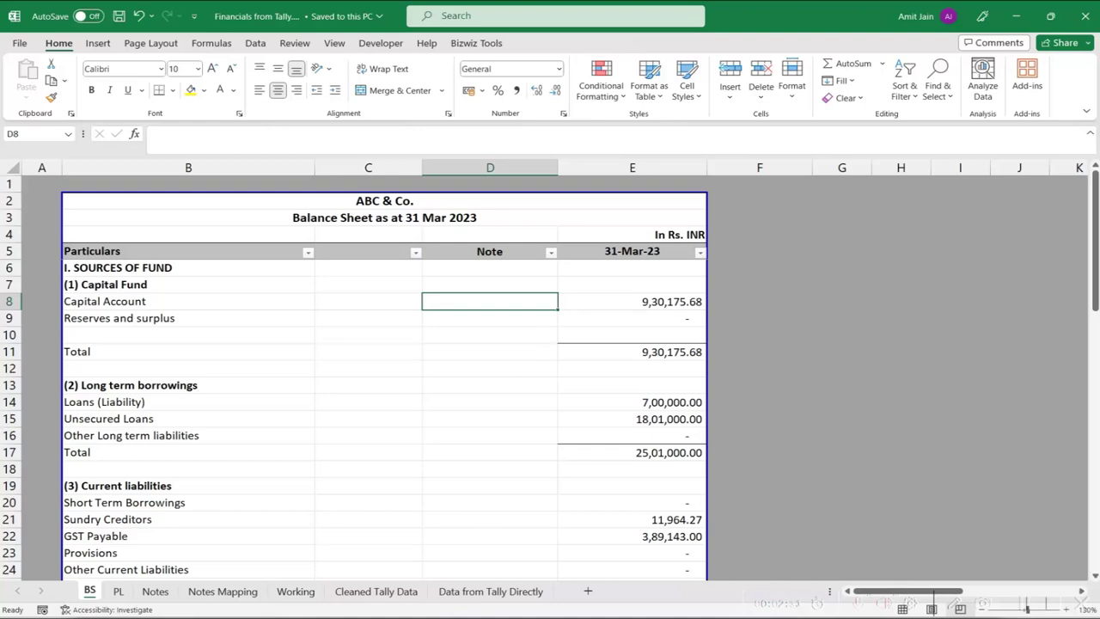
# Review the note numbers on Notes Mapping and the Working sheet's Note Number column.
pyautogui.click(247, 593)
pyautogui.click(254, 208)
pyautogui.click(249, 339)
pyautogui.click(255, 438)
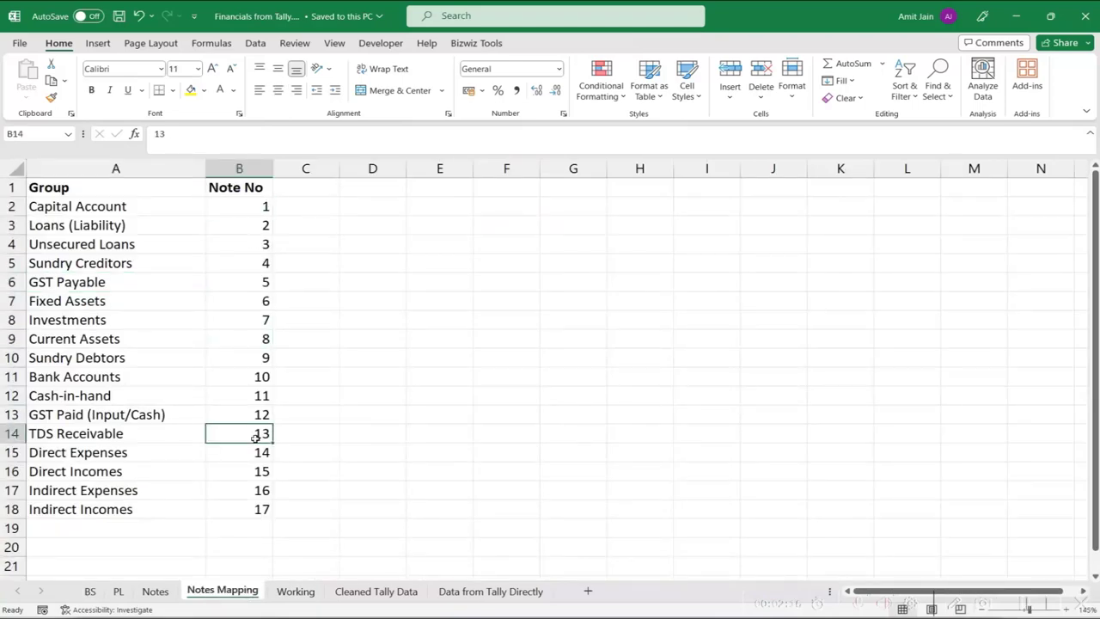
pyautogui.click(294, 593)
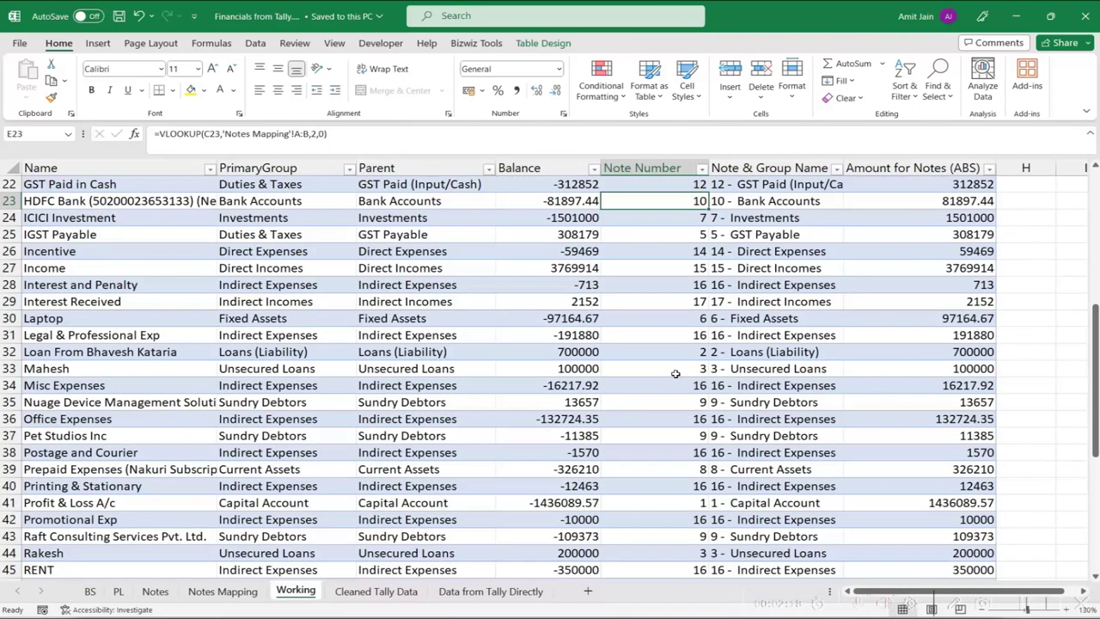
pyautogui.click(653, 161)
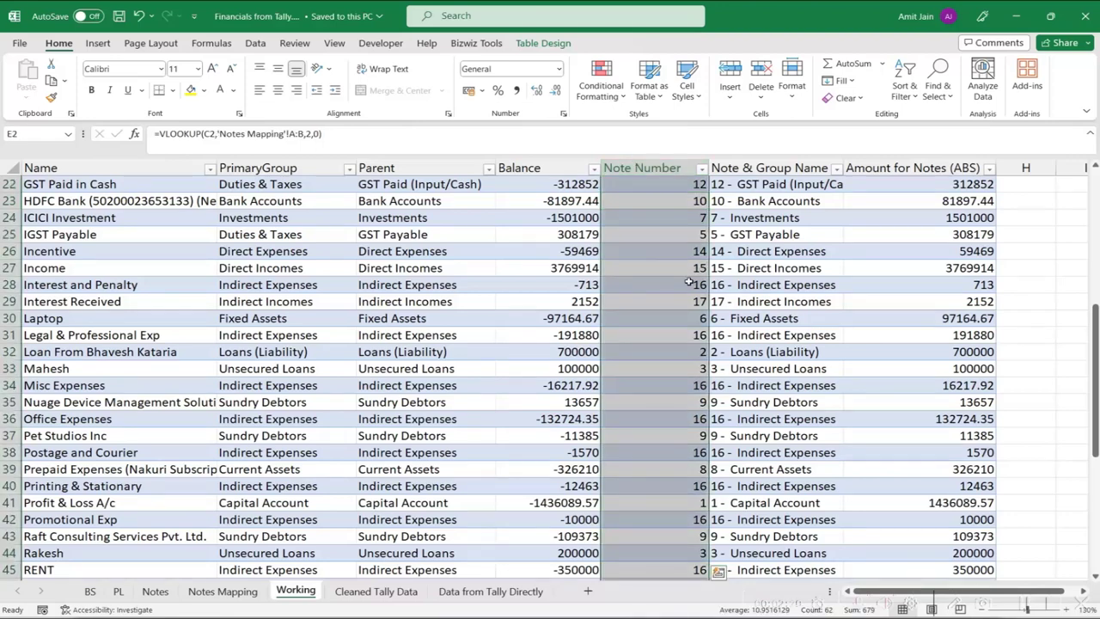
pyautogui.click(96, 591)
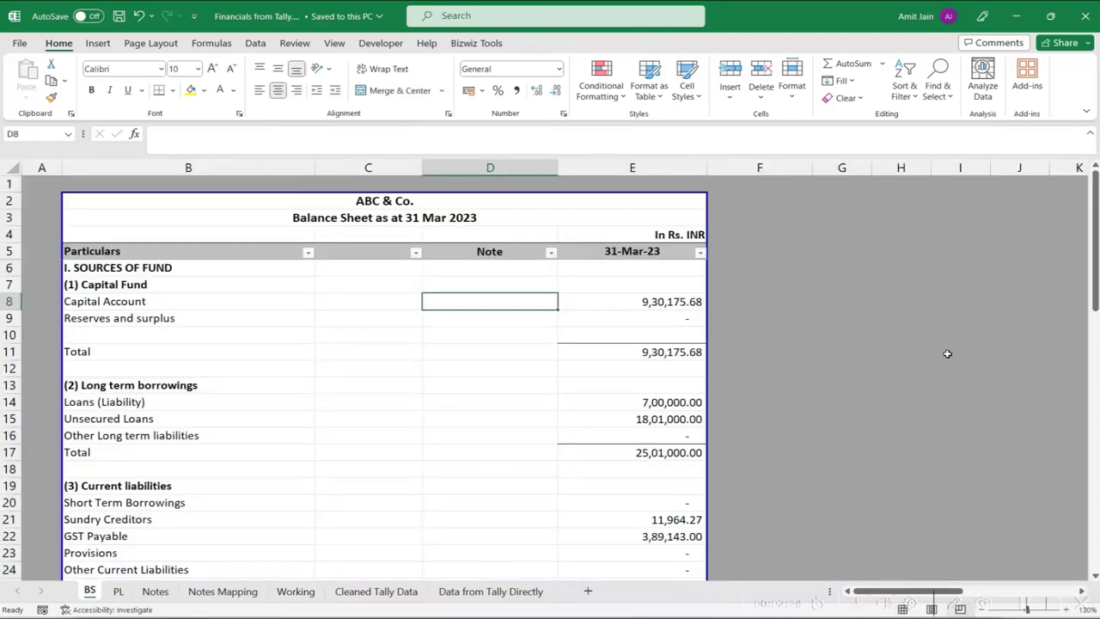
# Start a VLOOKUP in D8 using B8 (Capital Account) as the lookup value.
pyautogui.write('=vlookup(')
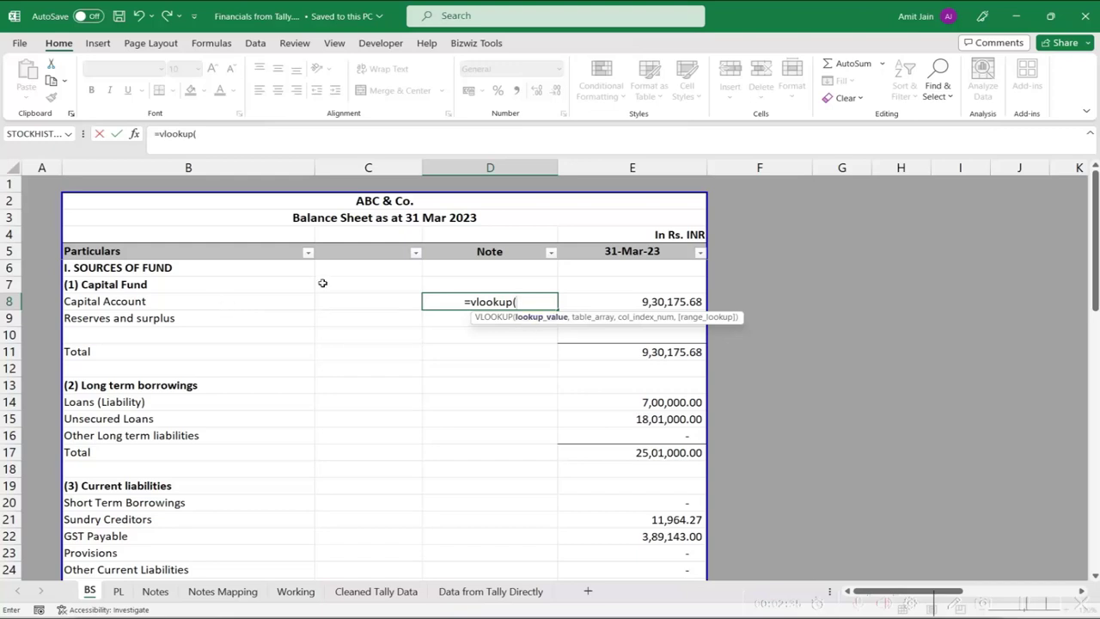
pyautogui.click(210, 298)
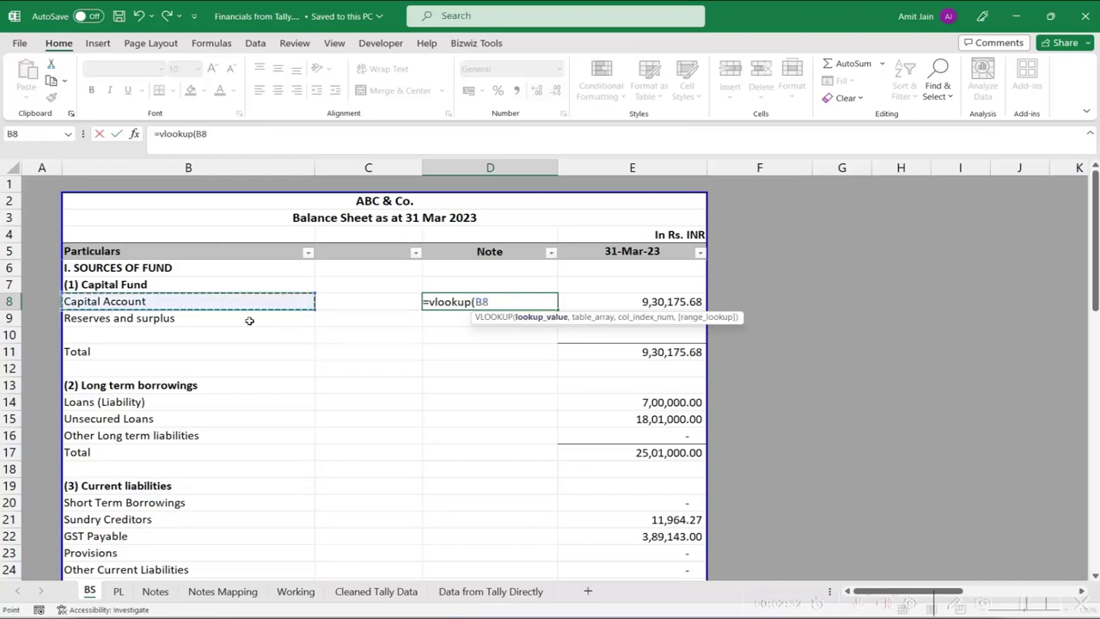
pyautogui.write(',')
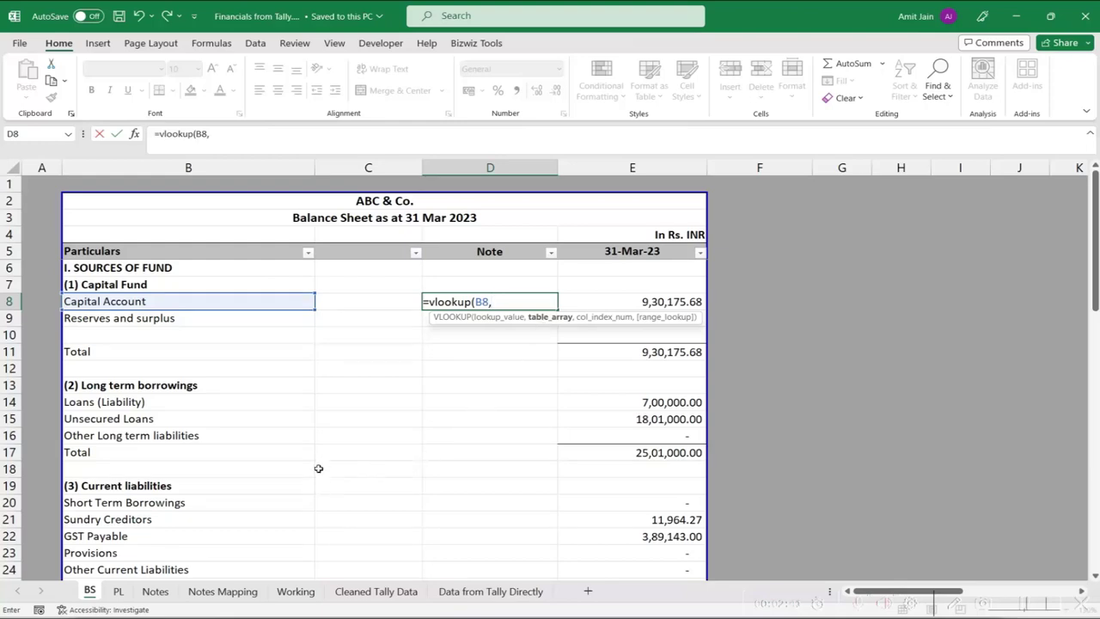
pyautogui.click(206, 593)
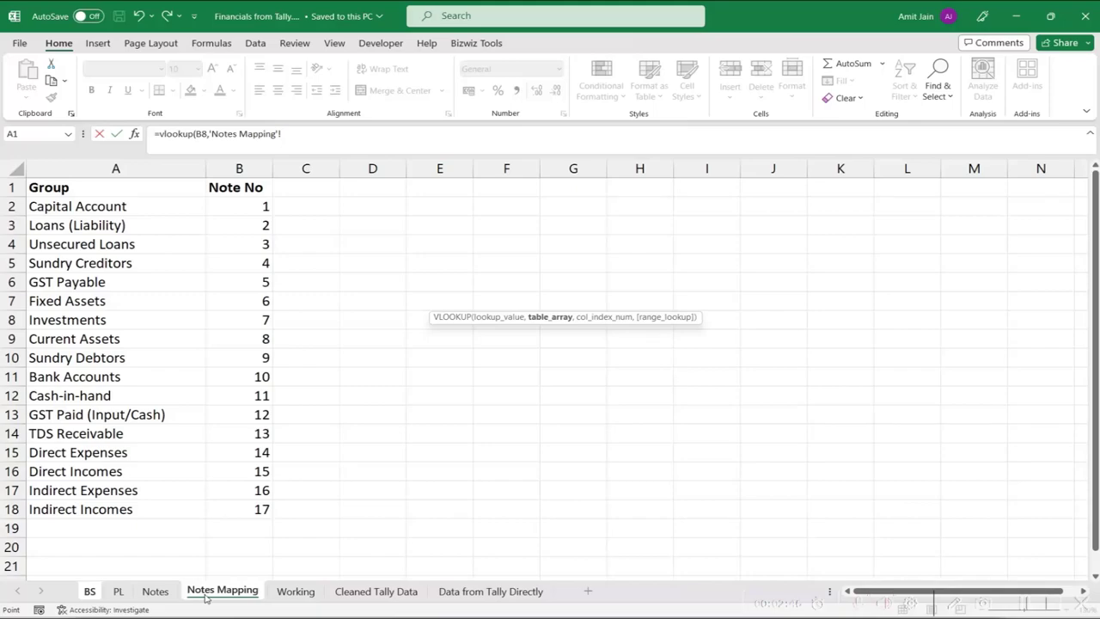
pyautogui.click(294, 592)
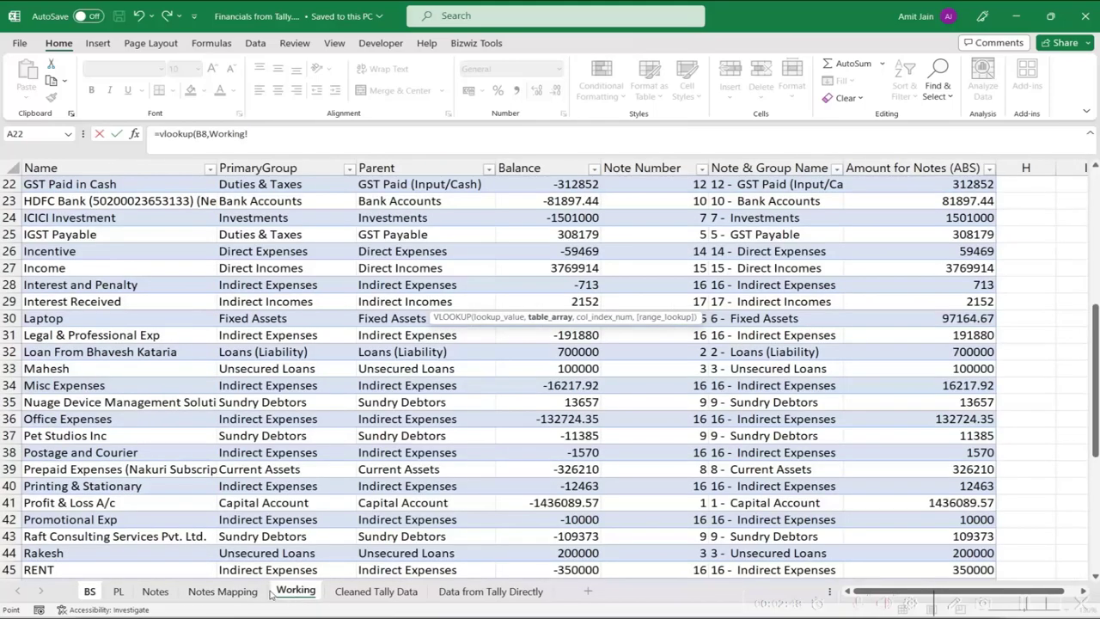
pyautogui.click(230, 593)
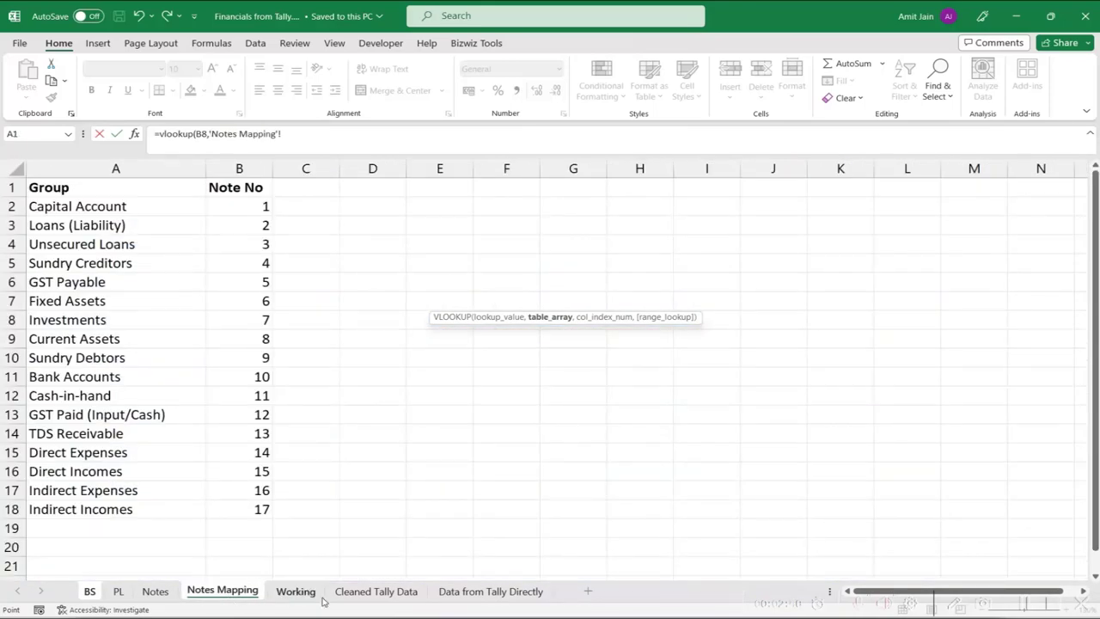
pyautogui.click(314, 594)
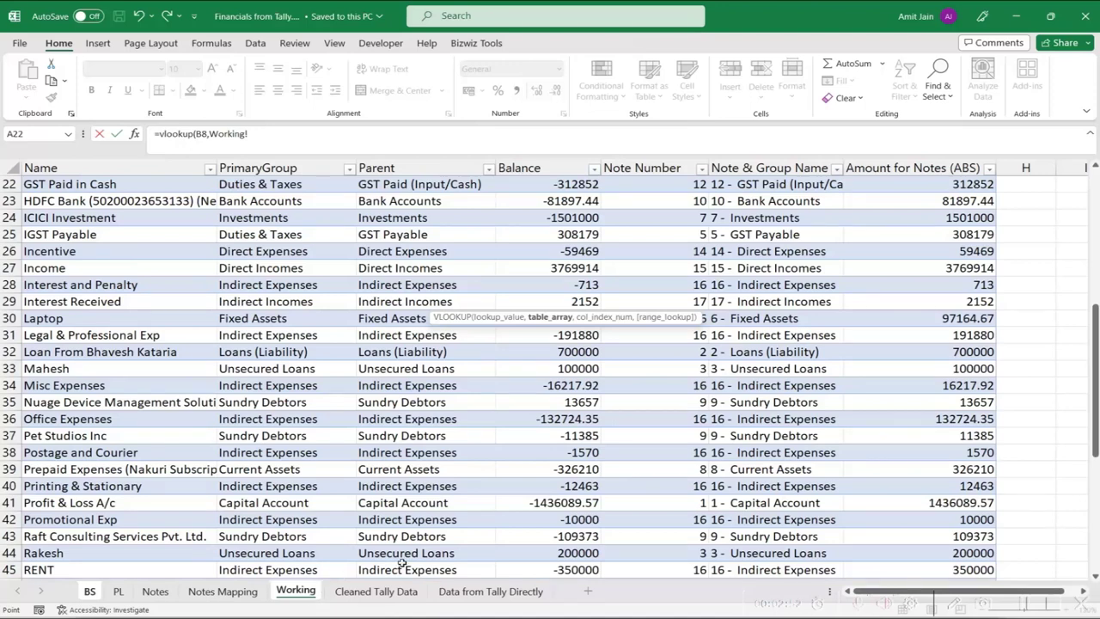
# Finish the lookup with Table4 Parent-to-Note Number range, column 3, exact match, returning 1.
pyautogui.click(650, 163)
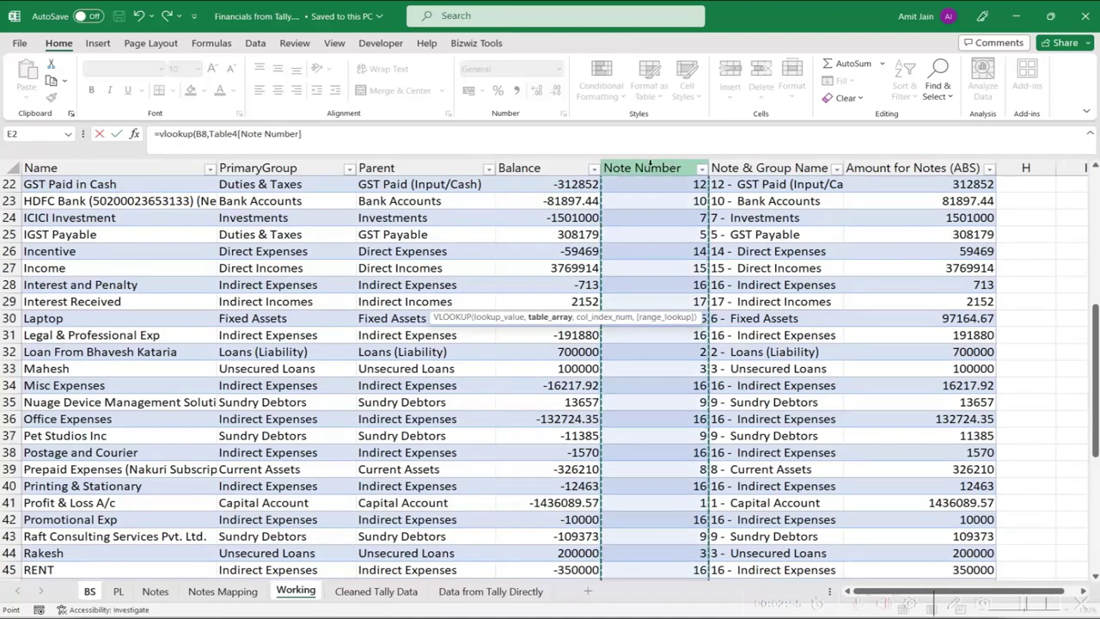
pyautogui.moveTo(436, 168); pyautogui.dragTo(670, 168)
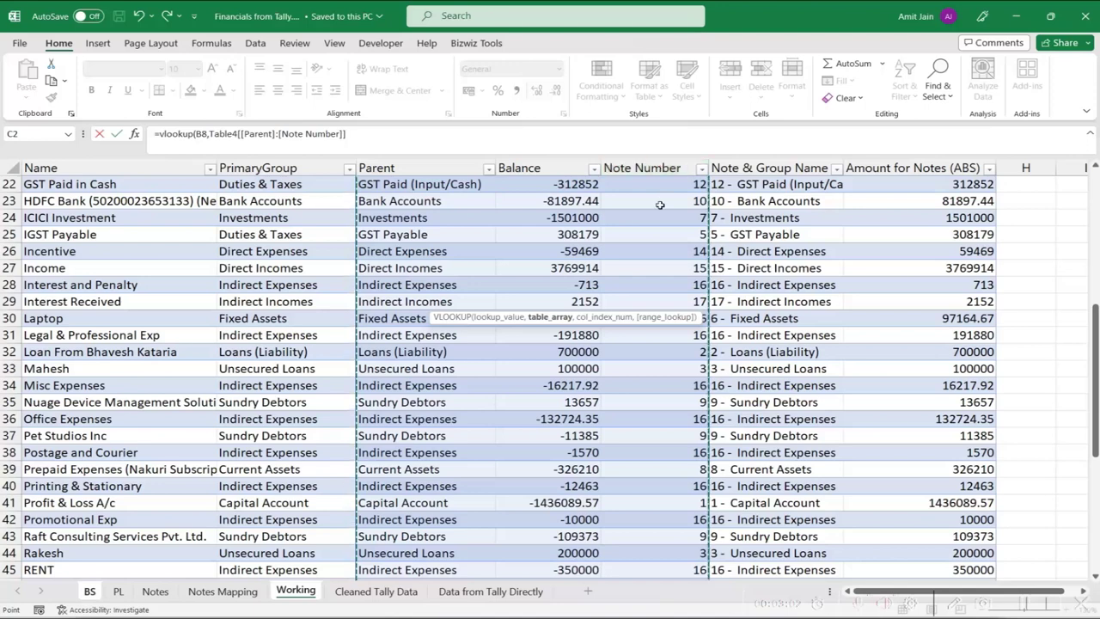
pyautogui.write(',')
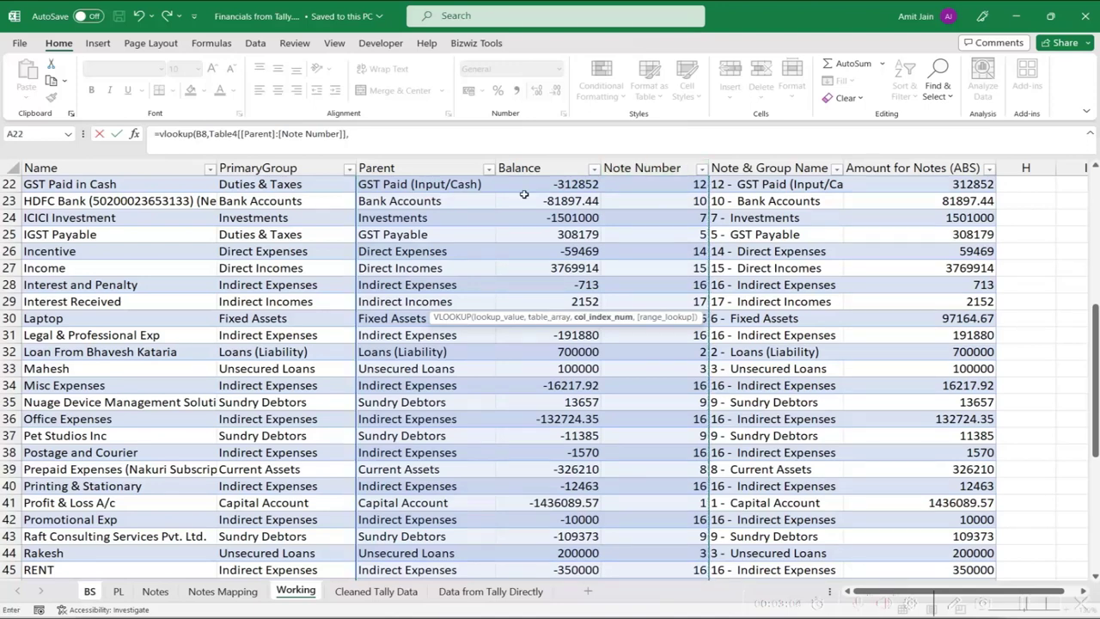
pyautogui.click(403, 137)
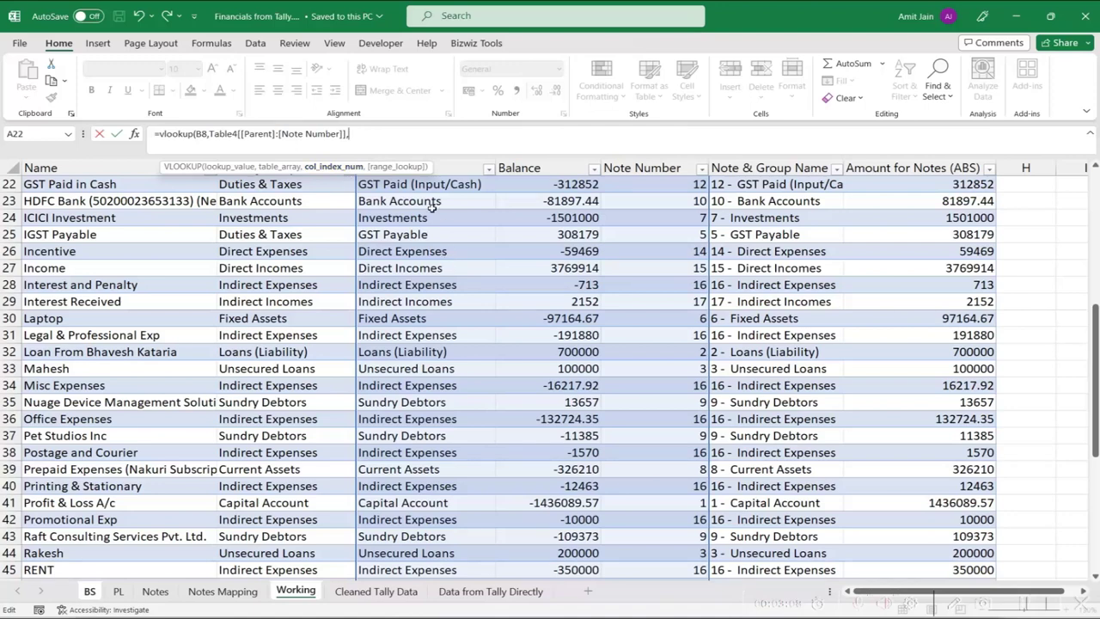
pyautogui.write('3,0')
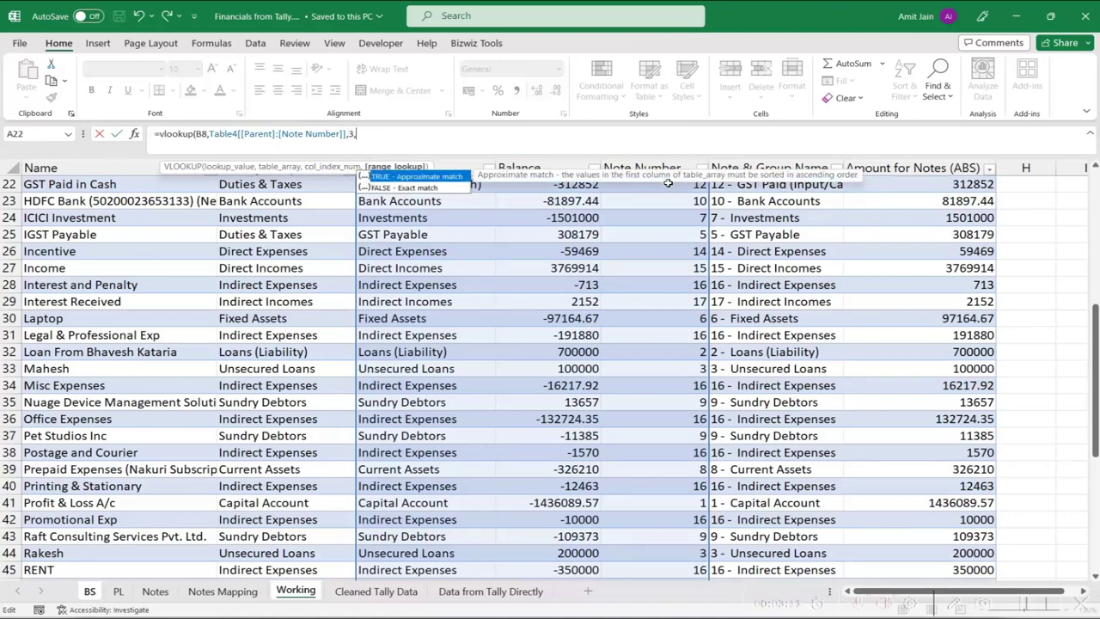
pyautogui.write(')')
pyautogui.press('Return')
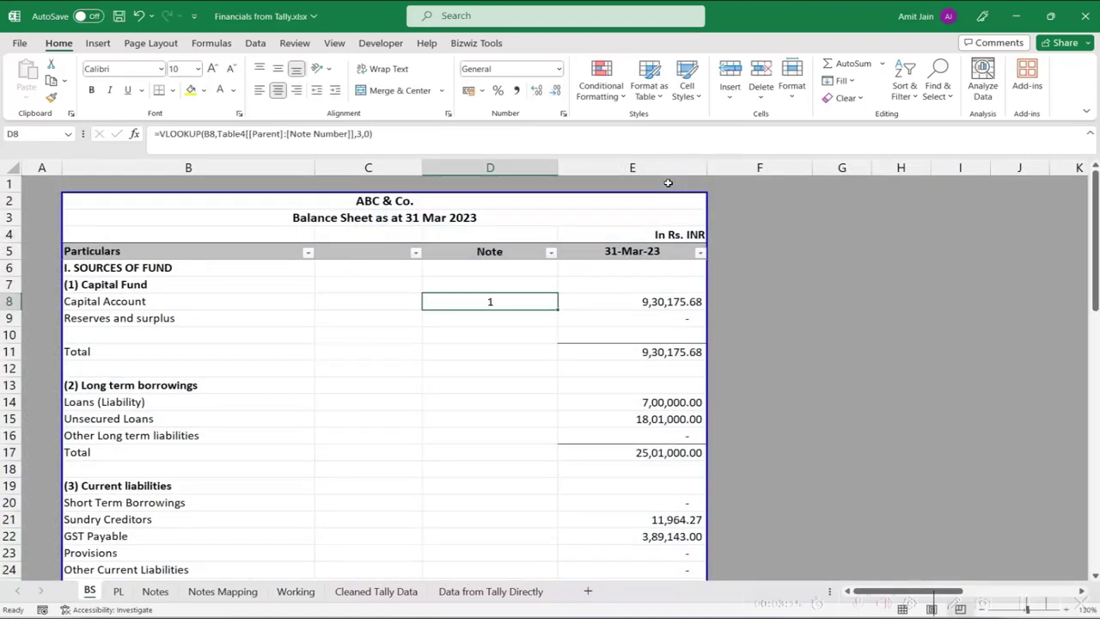
# Copy D8's note lookup into D9 for Reserves and surplus.
pyautogui.hotkey('ctrl', 'c')
pyautogui.press('Down')
pyautogui.hotkey('ctrl', 'v')
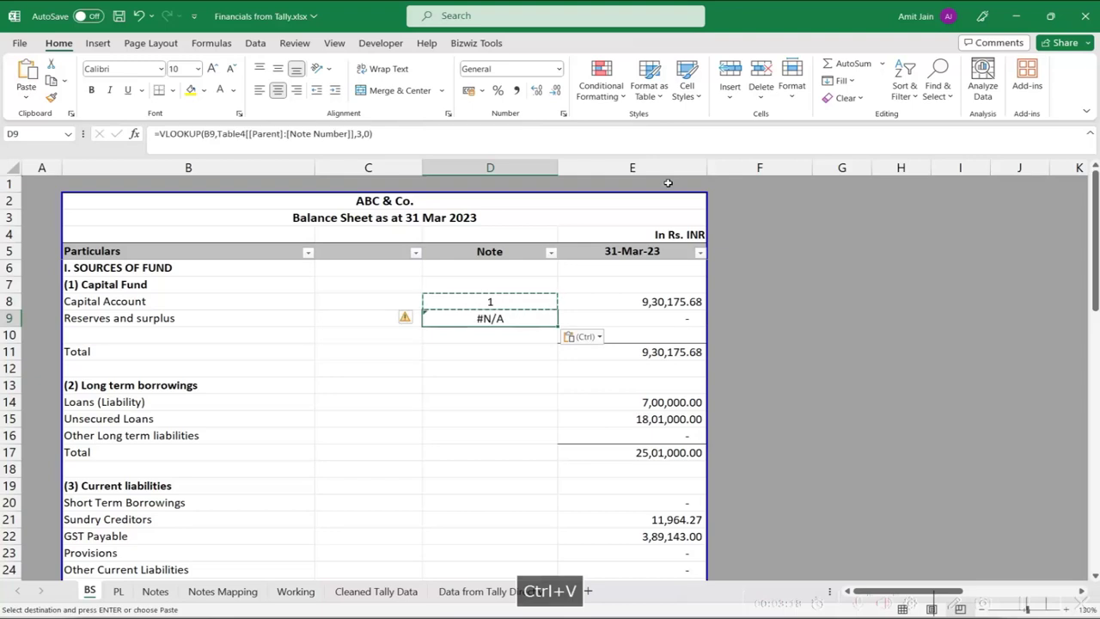
pyautogui.press('Down')
pyautogui.press('Up')
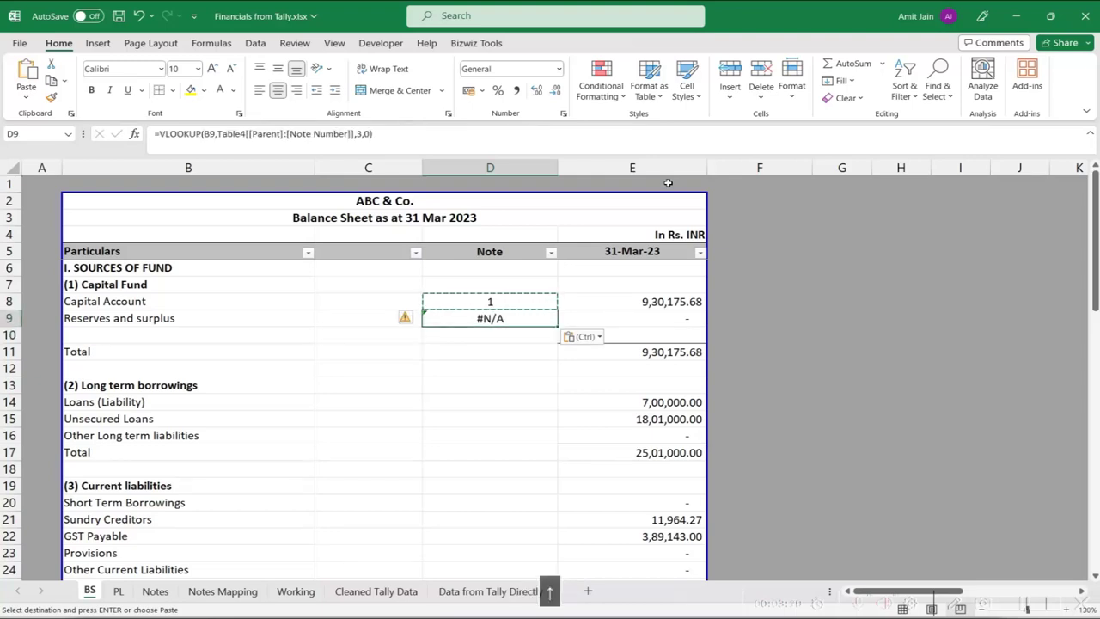
# Confirm Reserves and surplus is missing from the Working Parent column, then edit D8's formula.
pyautogui.click(211, 319)
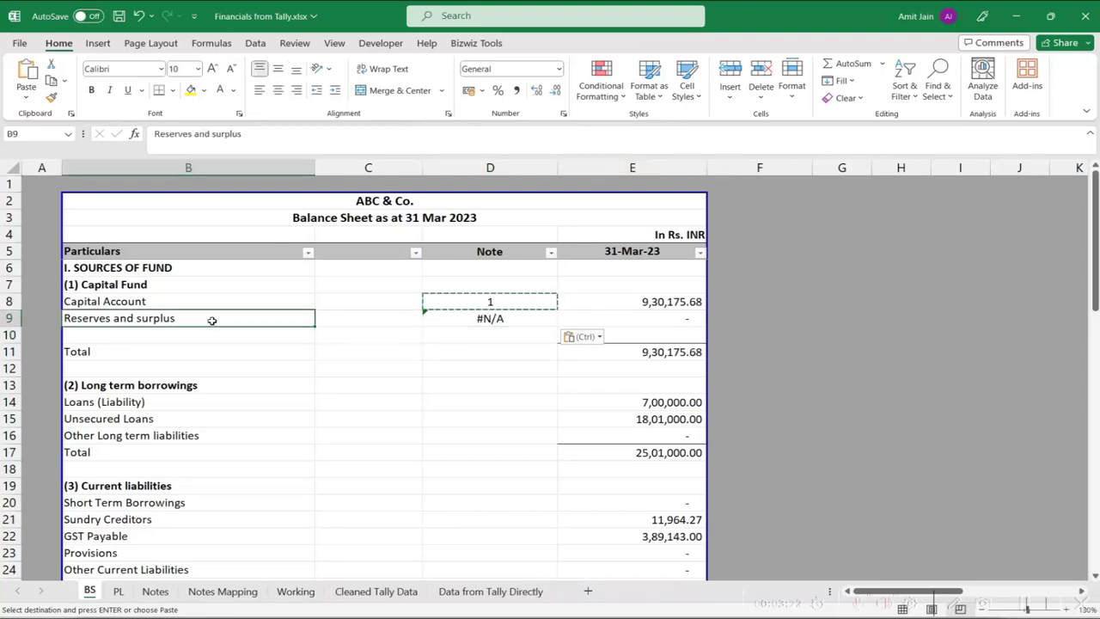
pyautogui.click(294, 592)
pyautogui.click(431, 171)
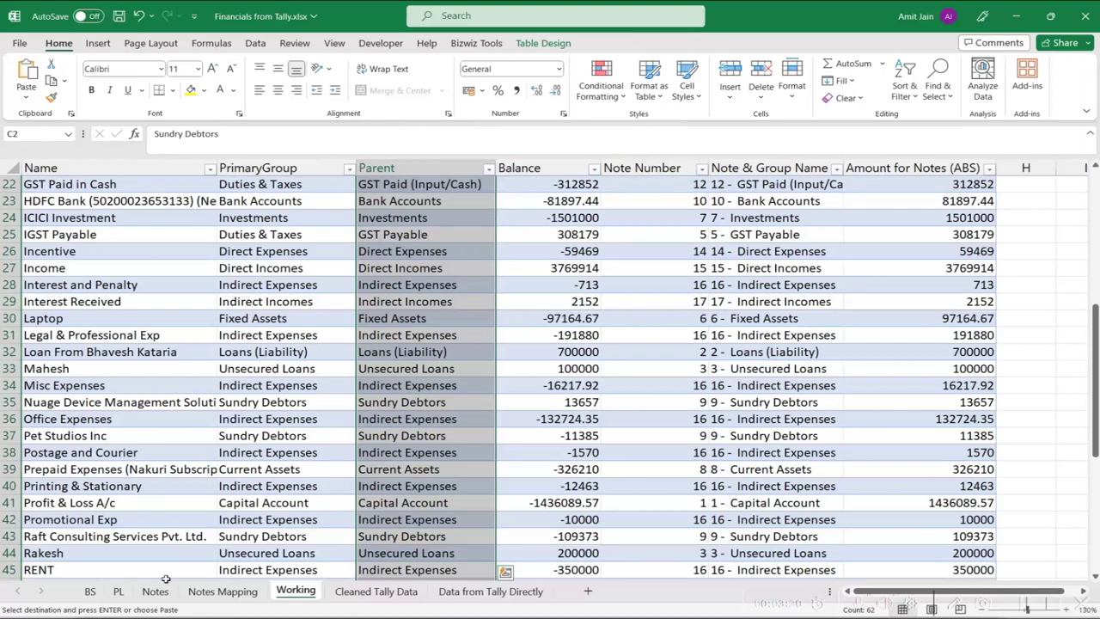
pyautogui.click(89, 591)
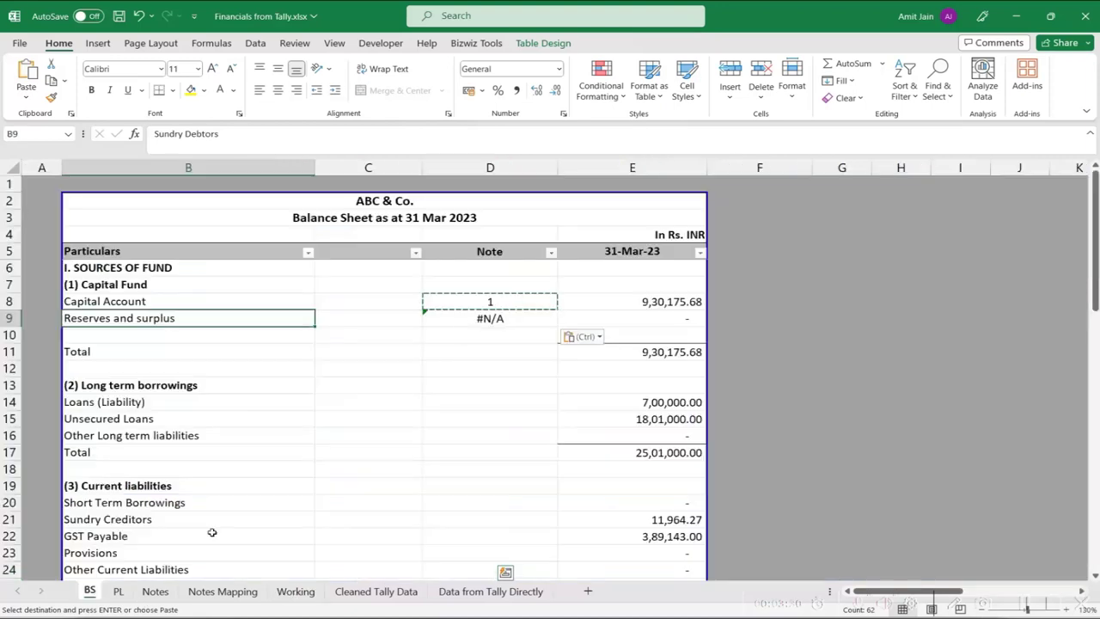
pyautogui.press('Right')
pyautogui.press('Right')
pyautogui.click(486, 302)
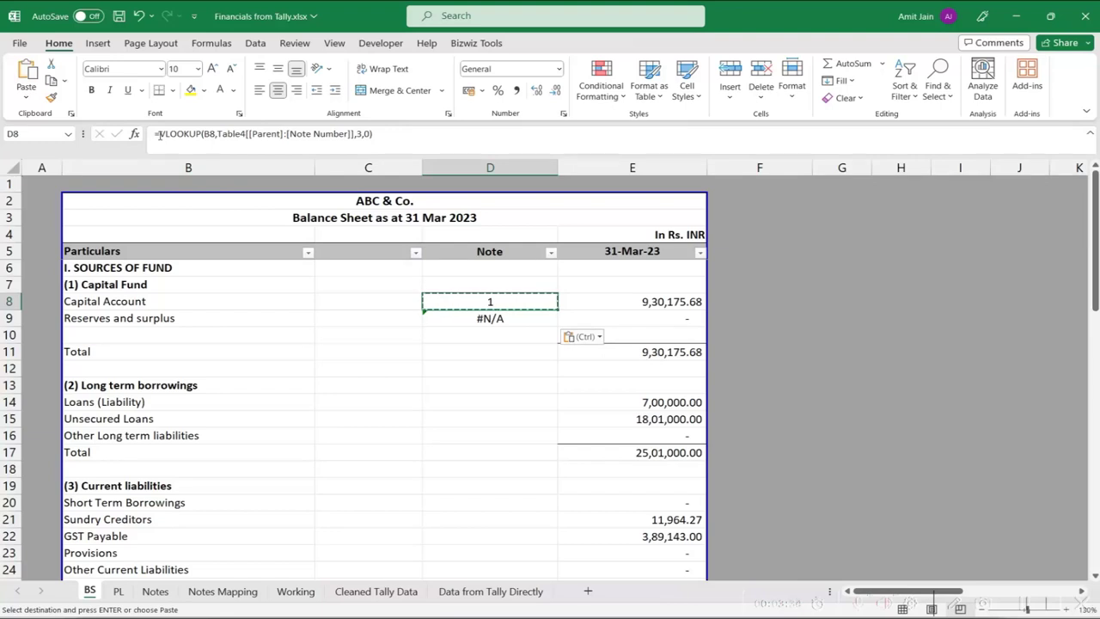
pyautogui.press('F2')
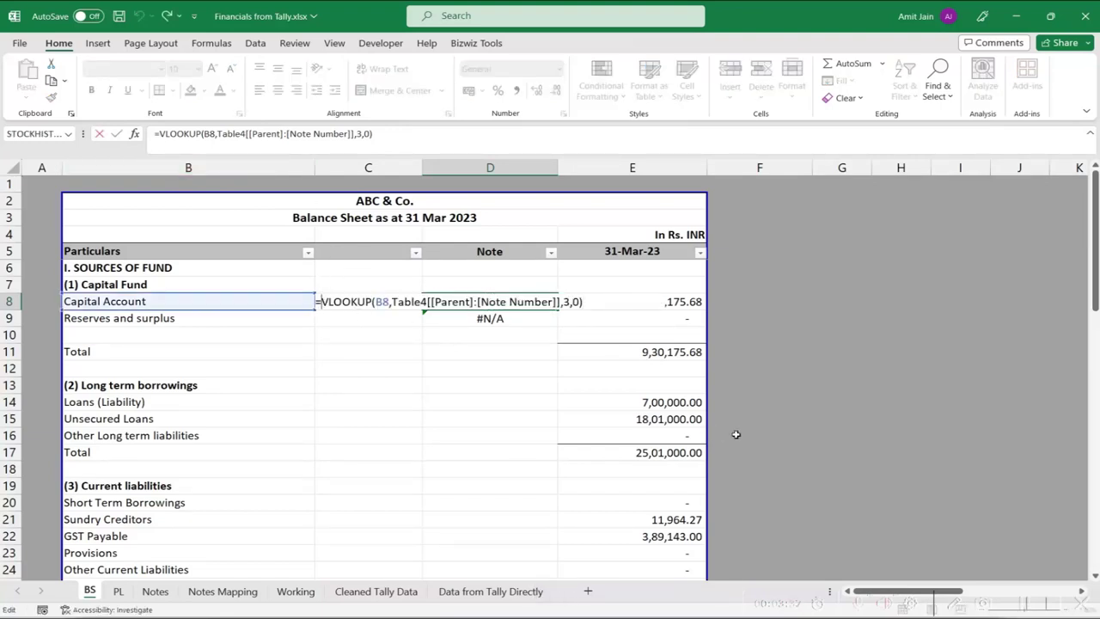
# Wrap D8's VLOOKUP in IFERROR with a "" blank fallback.
pyautogui.write('iferro')
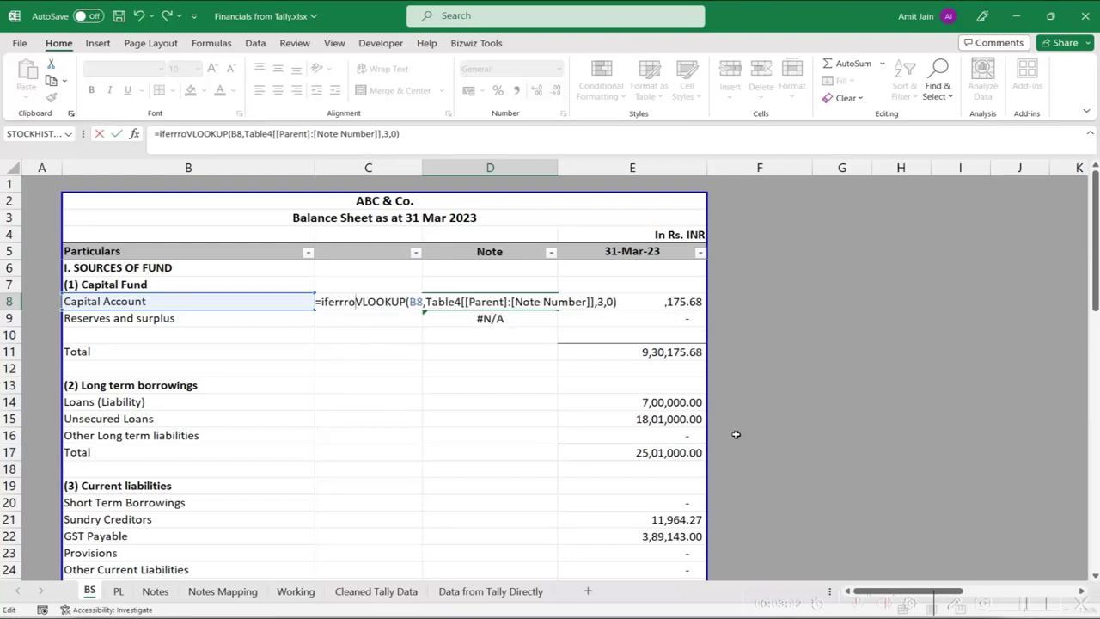
pyautogui.press('BackSpace')
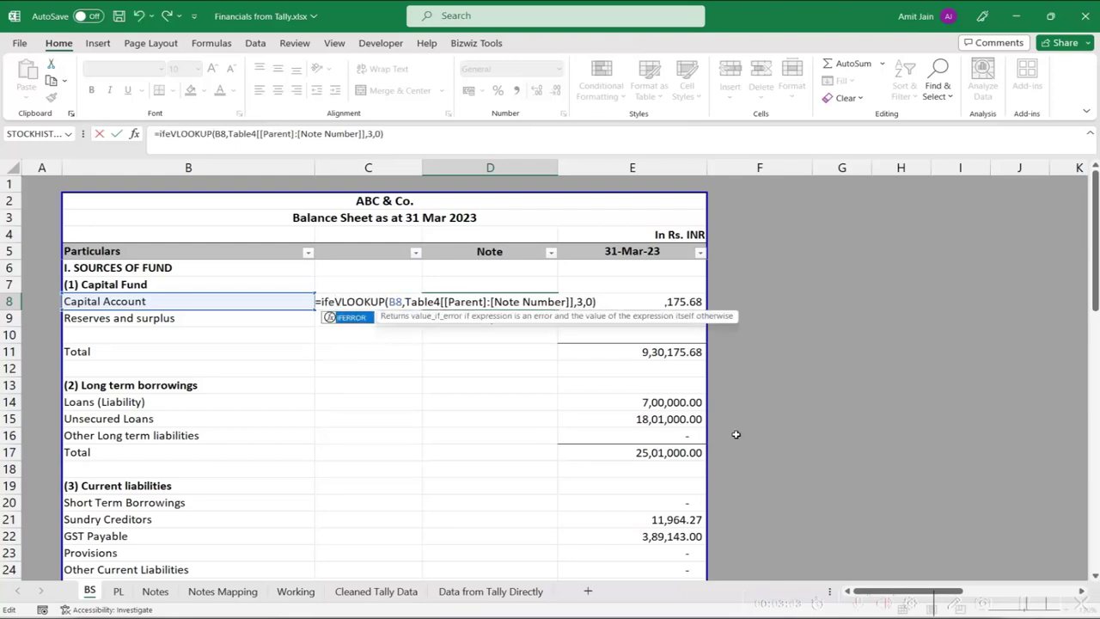
pyautogui.write('r(')
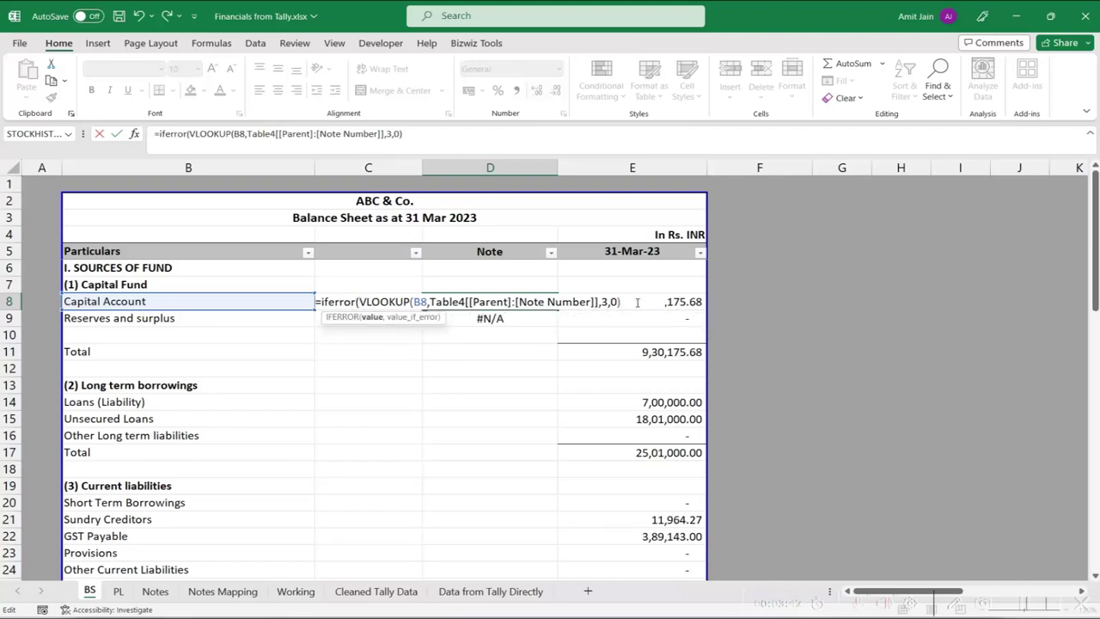
pyautogui.write(',')
pyautogui.write('"')
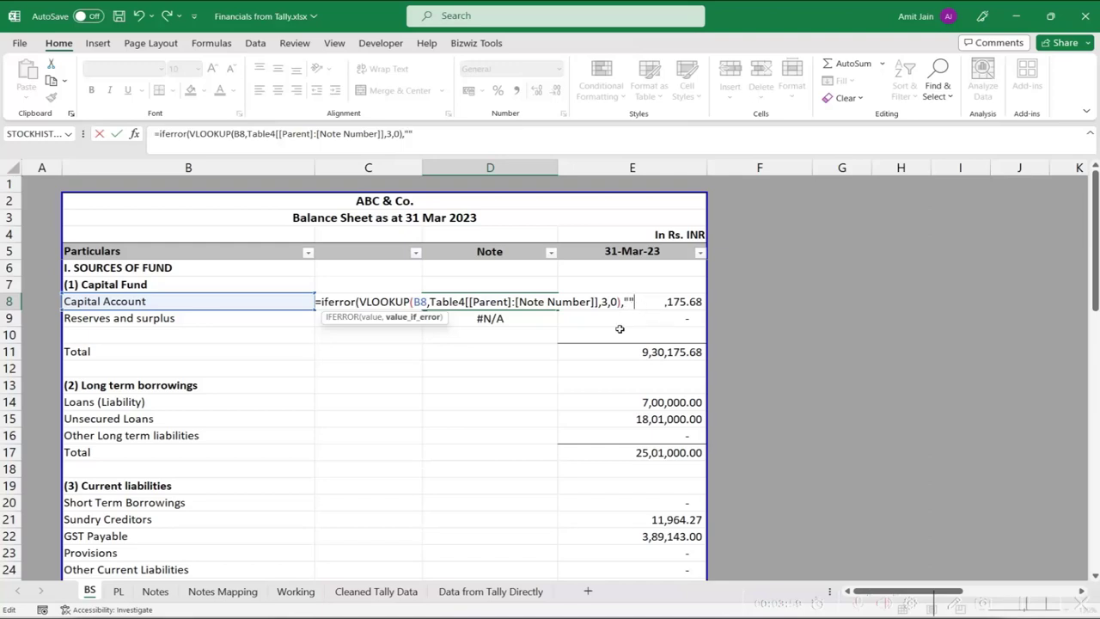
pyautogui.write(')')
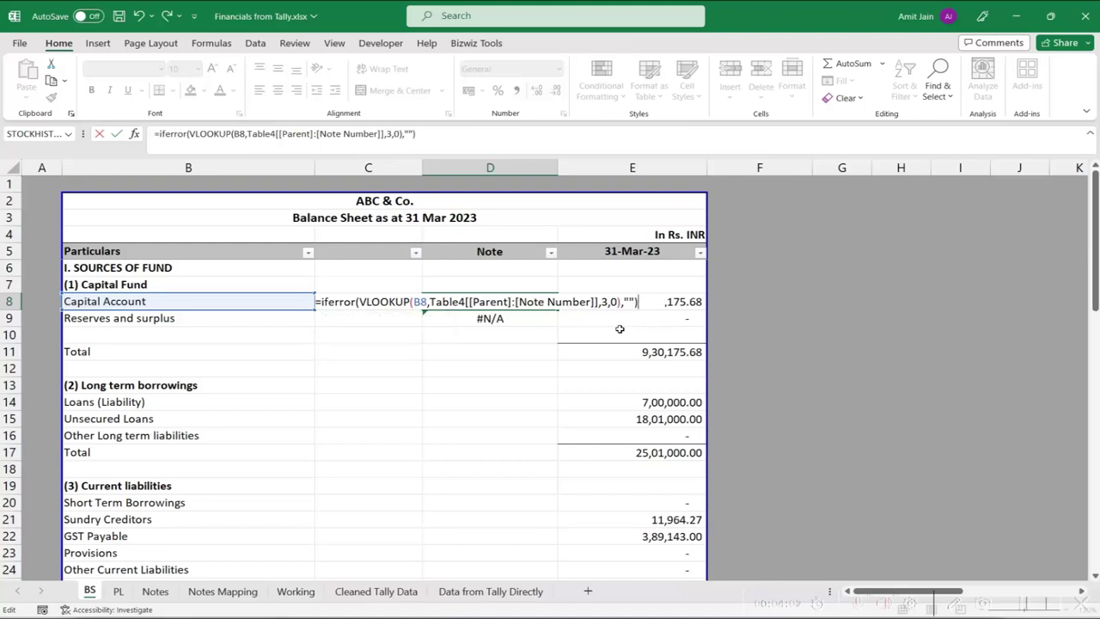
pyautogui.press('Return')
# Copy the updated Capital Account note formula from D8.
pyautogui.press('Up')
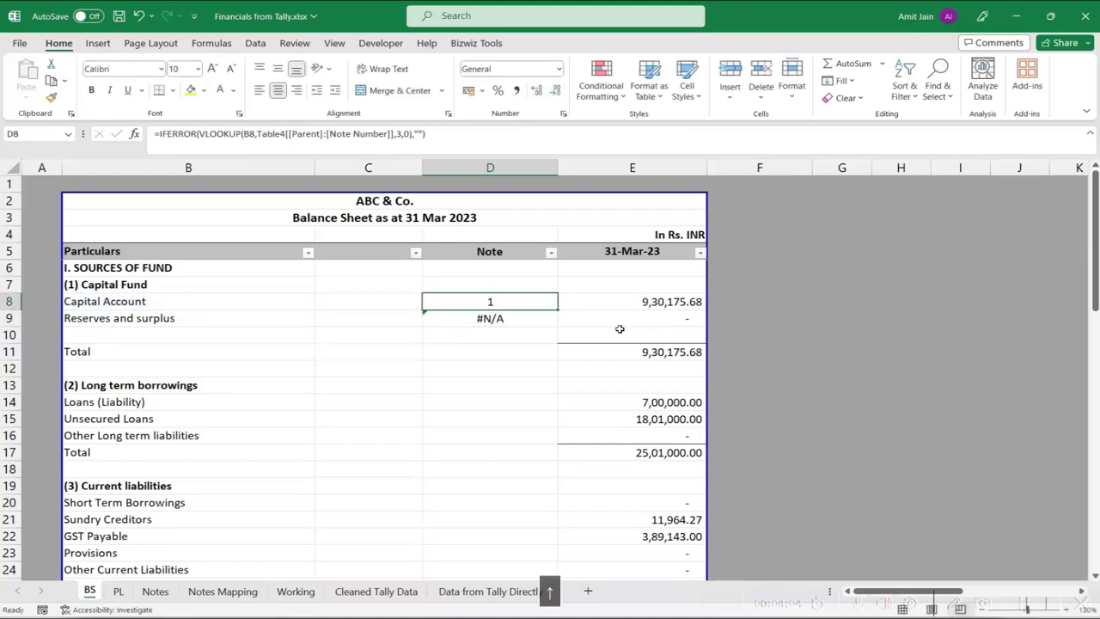
pyautogui.hotkey('ctrl', 'c')
pyautogui.press('Down')
# Paste the IFERROR note formula into D9 so Reserves and surplus shows blank.
pyautogui.hotkey('ctrl', 'v')
pyautogui.press('Left')
pyautogui.press('Right')
pyautogui.press('Right')
pyautogui.press('Left')
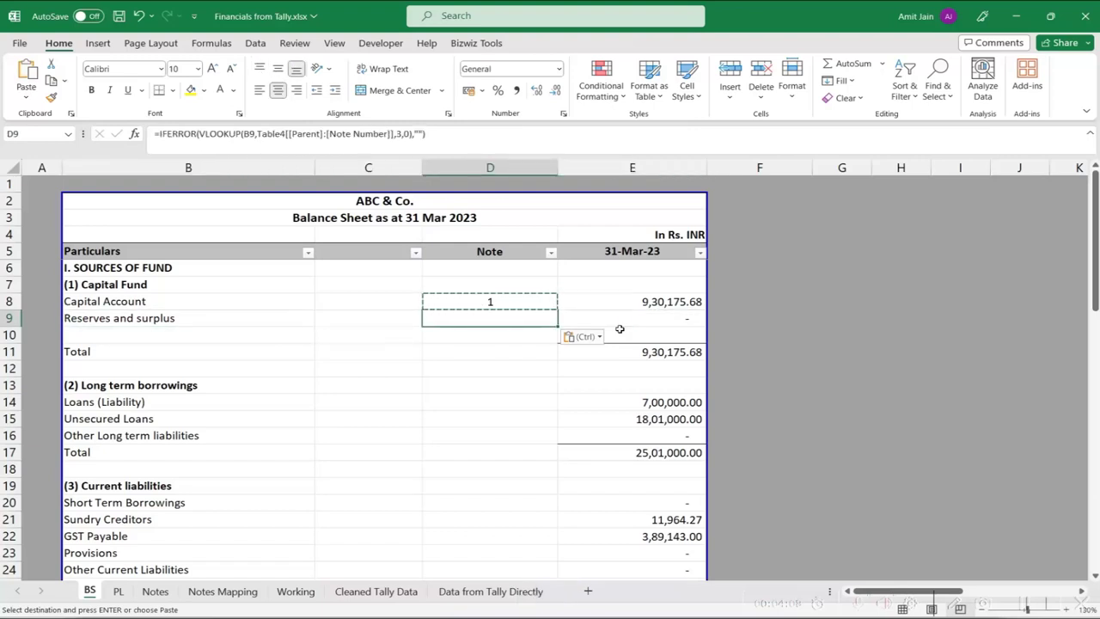
pyautogui.press('Down')
pyautogui.press('Down')
pyautogui.press('Down')
pyautogui.press('Down')
pyautogui.hotkey('ctrl', 'Down')
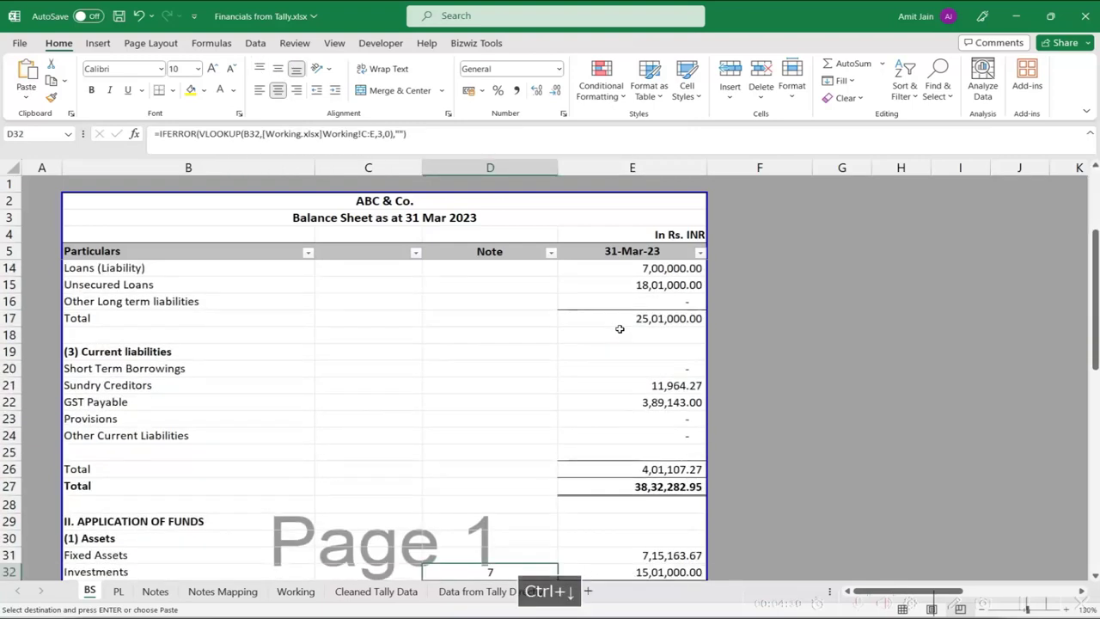
pyautogui.hotkey('ctrl', 'Up')
pyautogui.hotkey('ctrl', 'v')
pyautogui.press('ctrl')
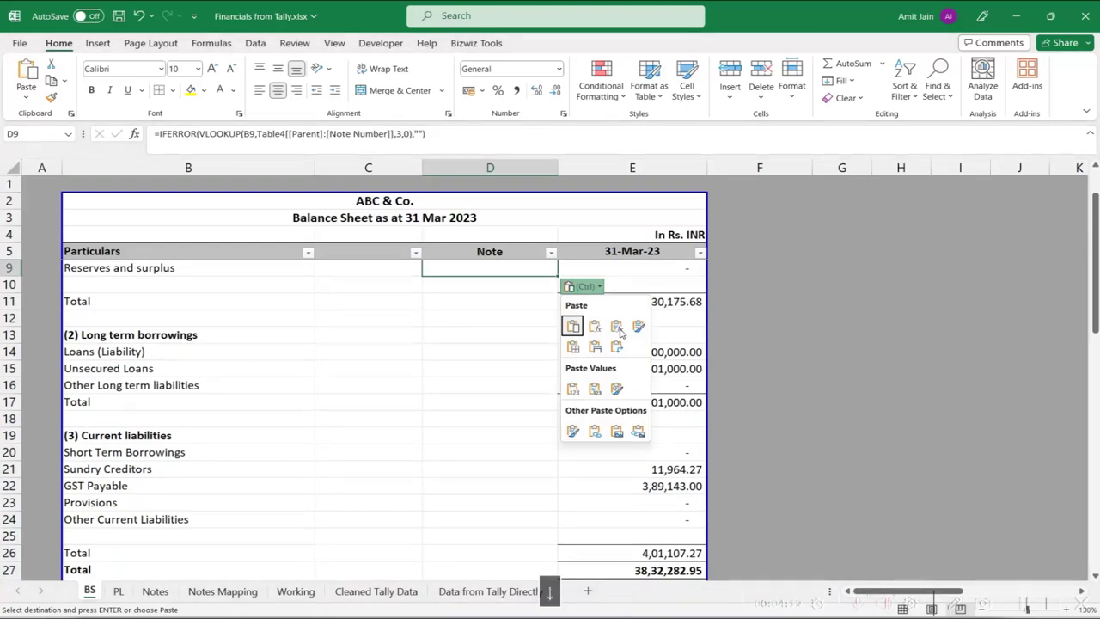
pyautogui.press('Escape')
# Paste the note formula into the long term borrowings cells D14:D16.
pyautogui.scroll(1, 521, 387)
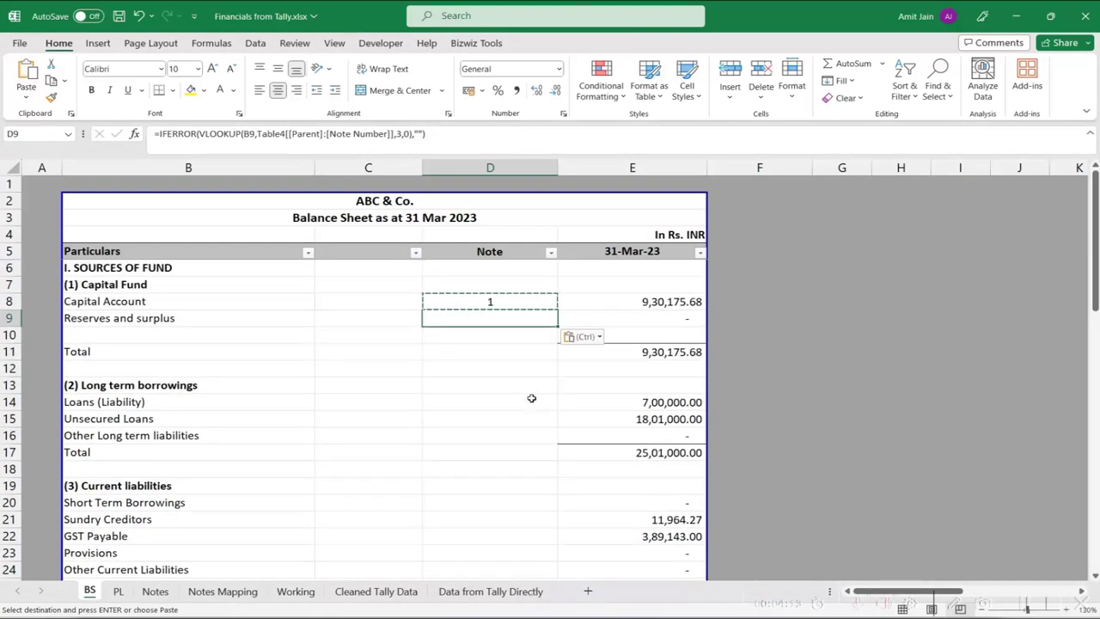
pyautogui.moveTo(531, 398); pyautogui.dragTo(532, 432)
pyautogui.hotkey('ctrl', 'v')
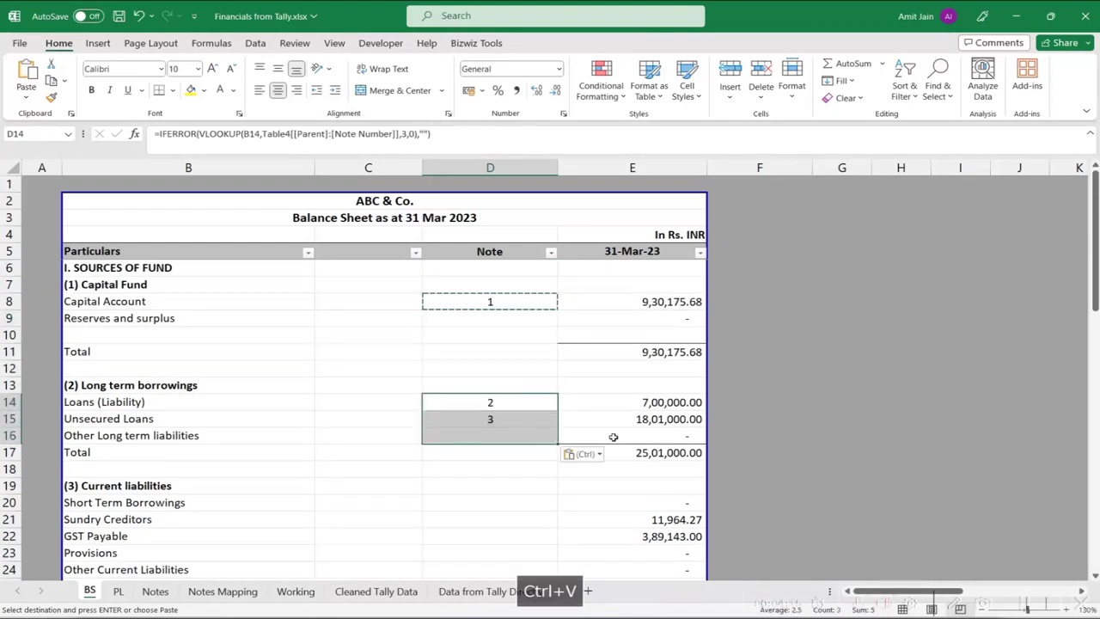
pyautogui.click(613, 438)
pyautogui.click(524, 436)
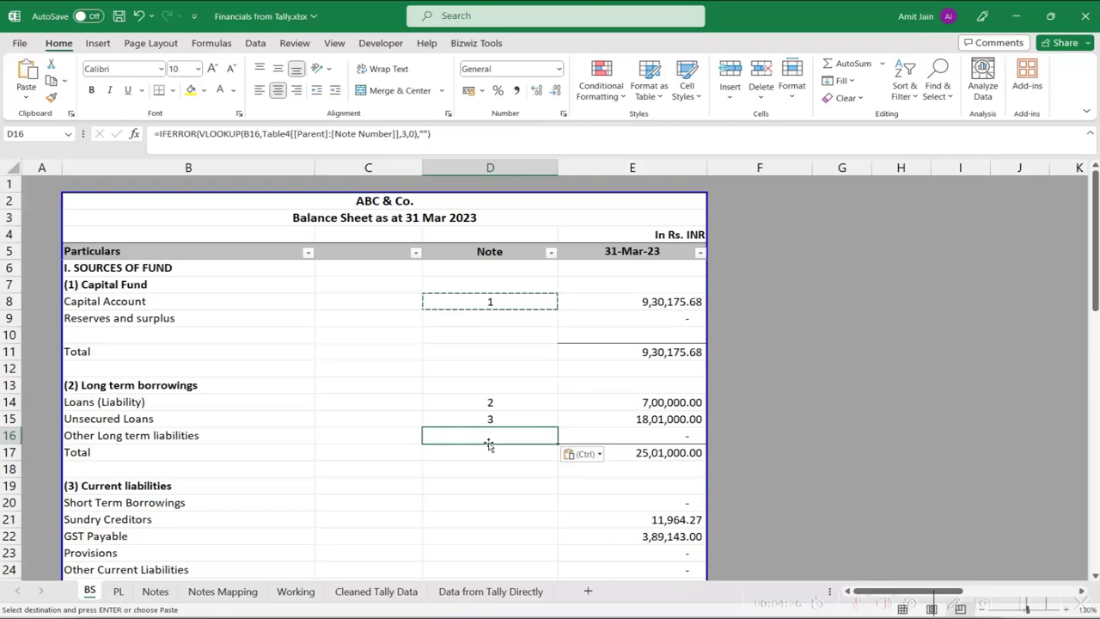
# Paste the note formula into current liabilities D21:D24, checking GST Payable and blank Other Current Liabilities.
pyautogui.scroll(-2, 488, 443)
pyautogui.scroll(-1, 488, 444)
pyautogui.click(500, 370)
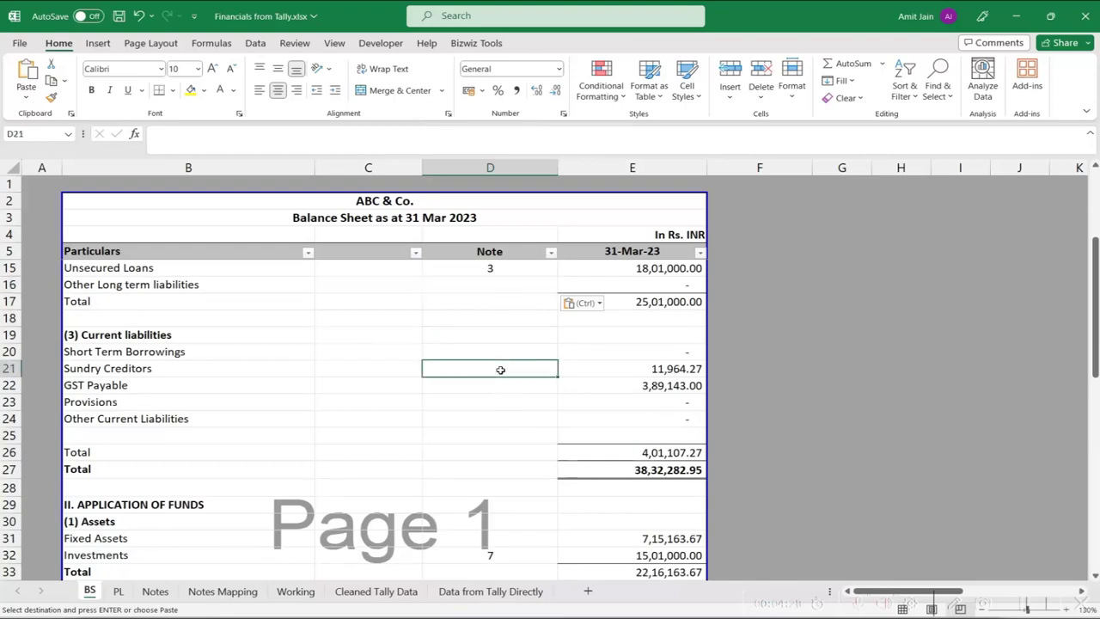
pyautogui.moveTo(500, 369); pyautogui.dragTo(500, 412)
pyautogui.hotkey('ctrl', 'v')
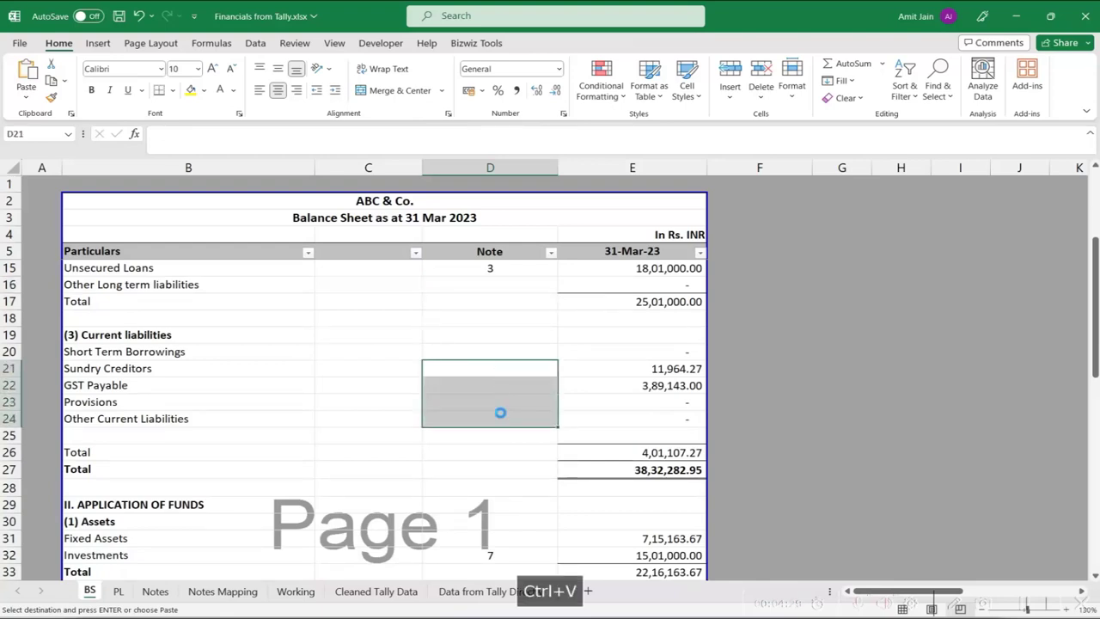
pyautogui.click(501, 373)
pyautogui.click(506, 386)
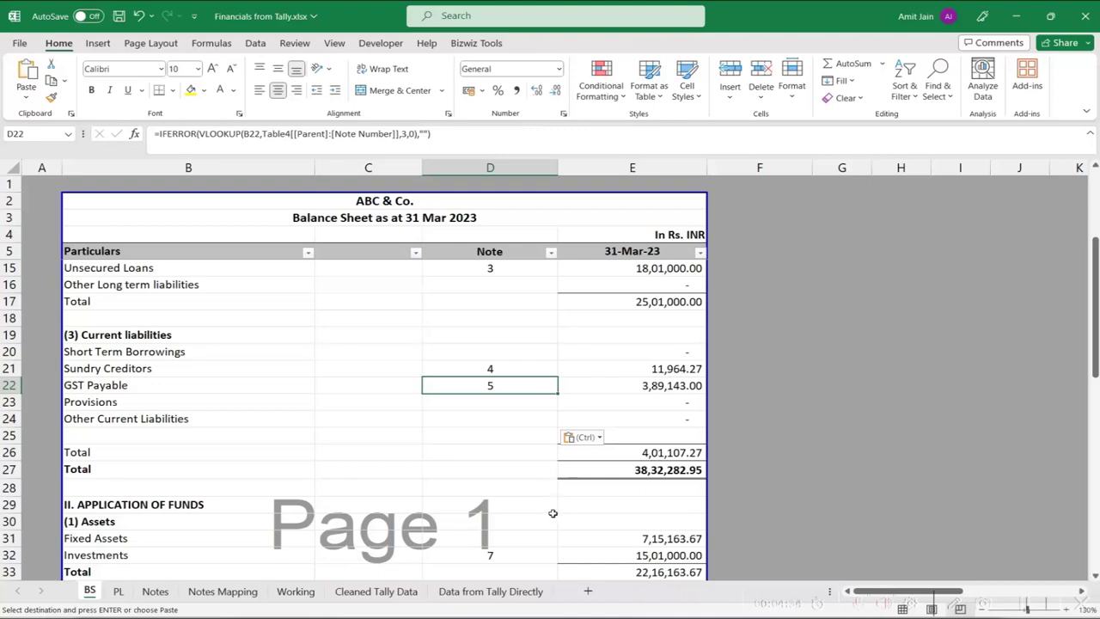
pyautogui.click(512, 419)
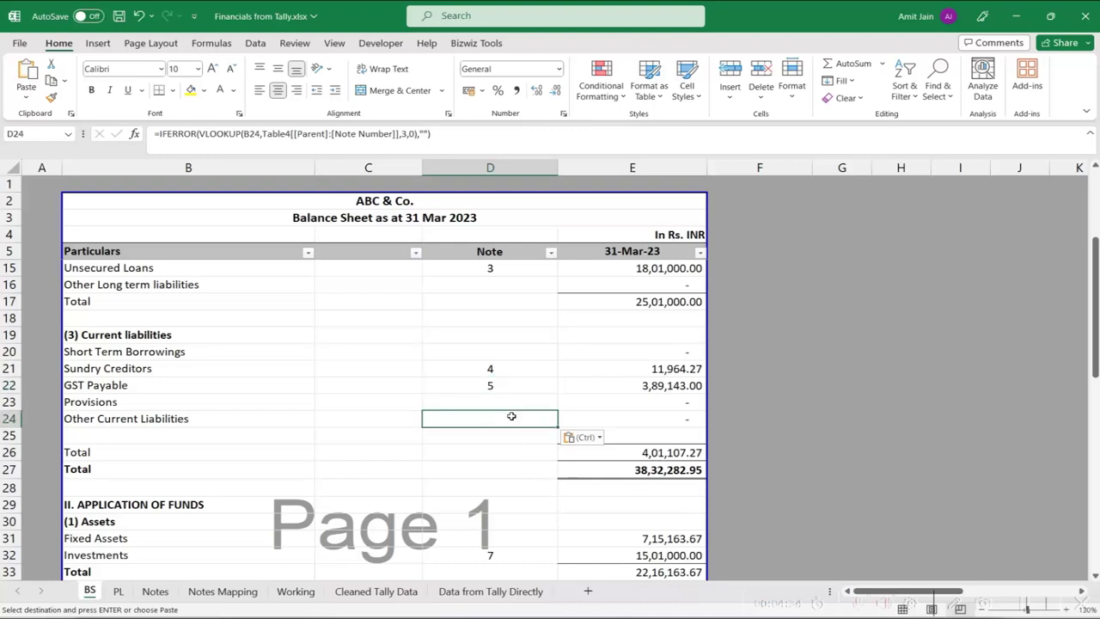
# Paste the note formula into Fixed Assets D31 and check the existing formulas in D32 and D39.
pyautogui.click(521, 535)
pyautogui.hotkey('ctrl', 'v')
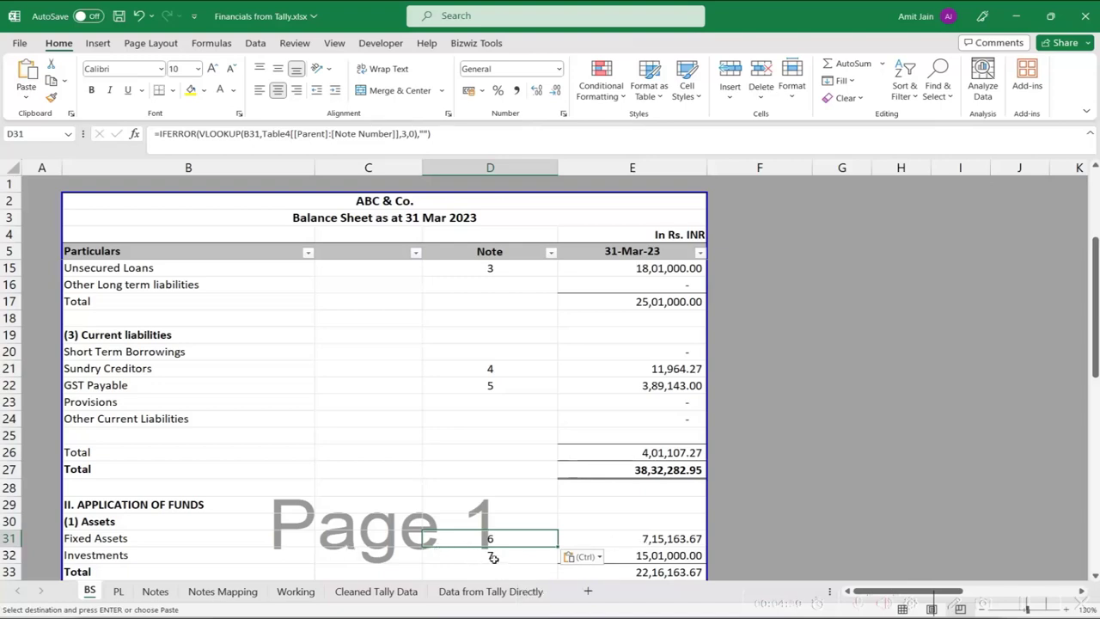
pyautogui.click(494, 559)
pyautogui.scroll(3, 520, 346)
pyautogui.scroll(-3, 518, 386)
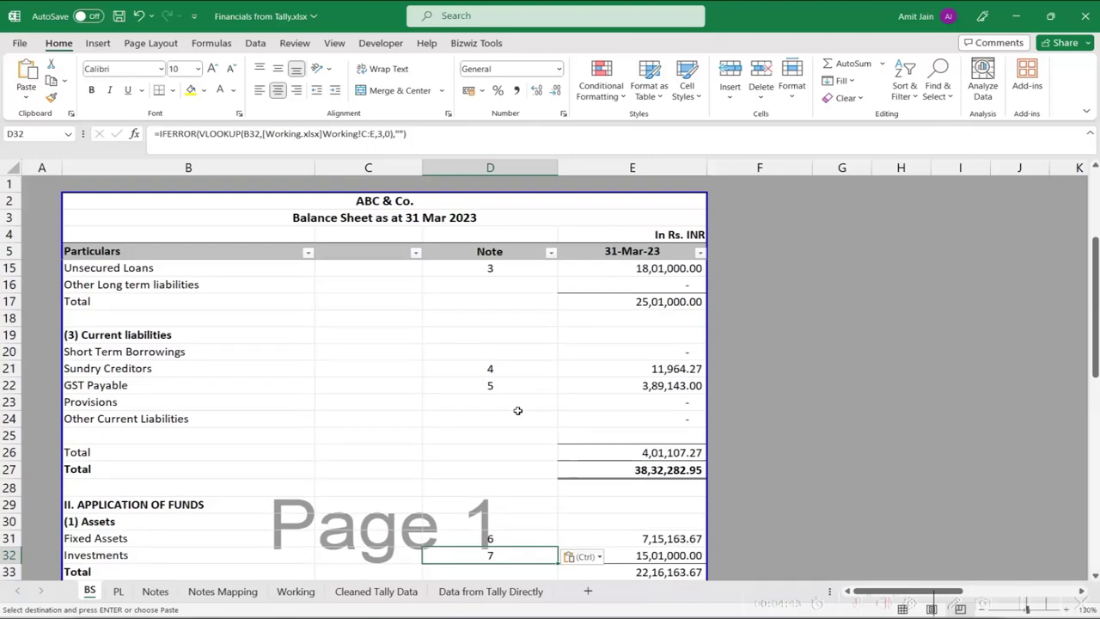
pyautogui.press('Escape')
pyautogui.scroll(-2, 517, 409)
pyautogui.scroll(-1, 517, 410)
pyautogui.press('Down')
pyautogui.press('Down')
pyautogui.press('Down')
pyautogui.click(517, 515)
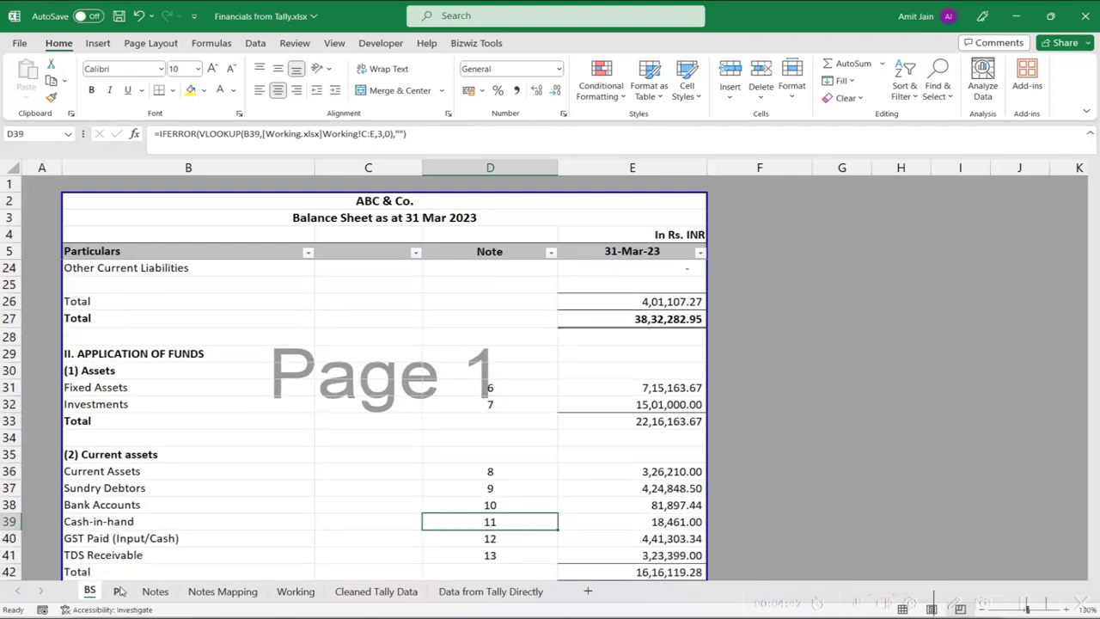
# Check the PL sheet, then the blank Provisions note in D23 on the balance sheet.
pyautogui.click(119, 591)
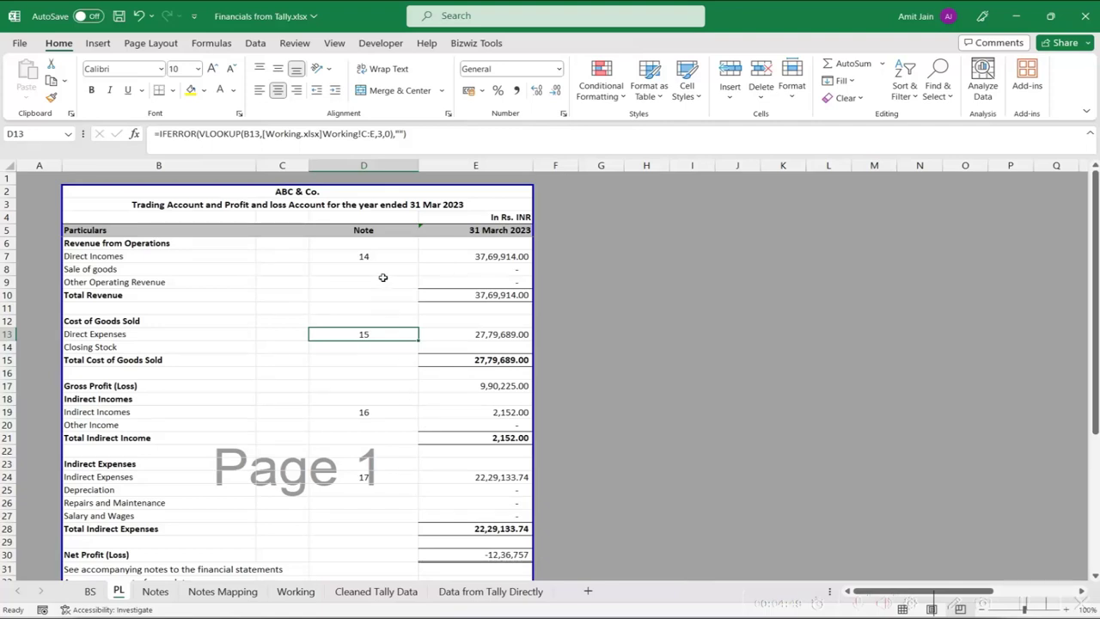
pyautogui.click(89, 591)
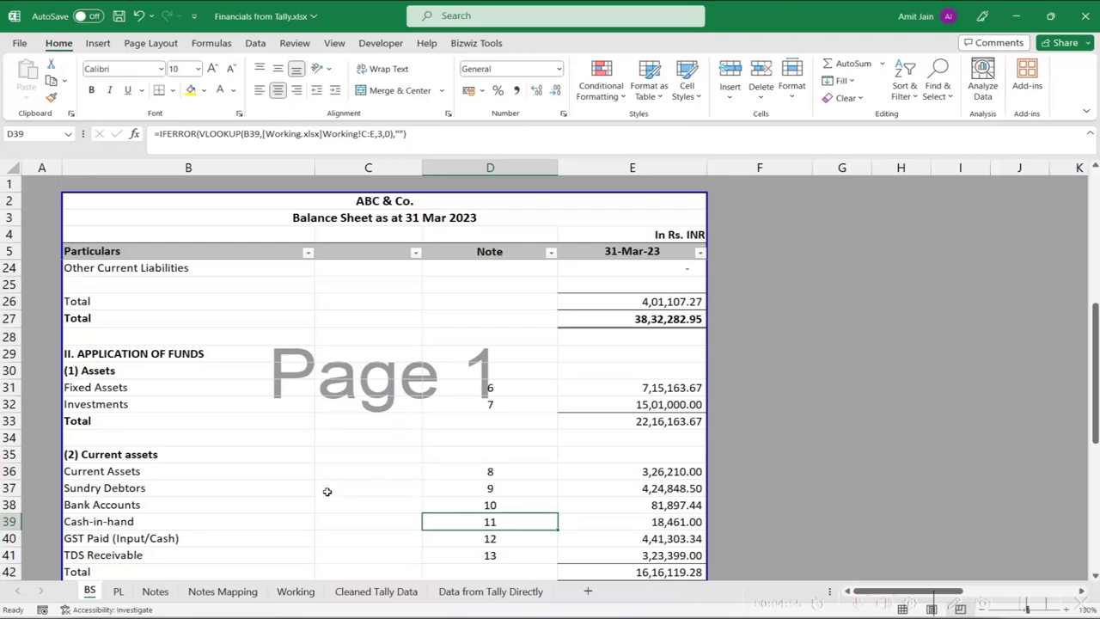
pyautogui.scroll(2, 416, 477)
pyautogui.scroll(-1, 417, 475)
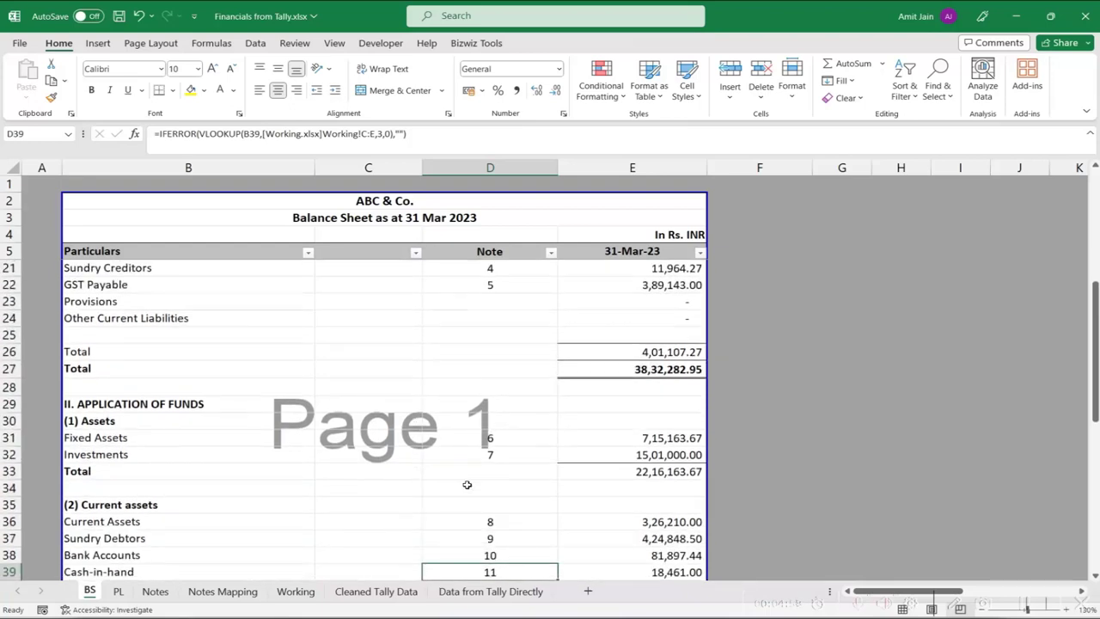
pyautogui.click(487, 302)
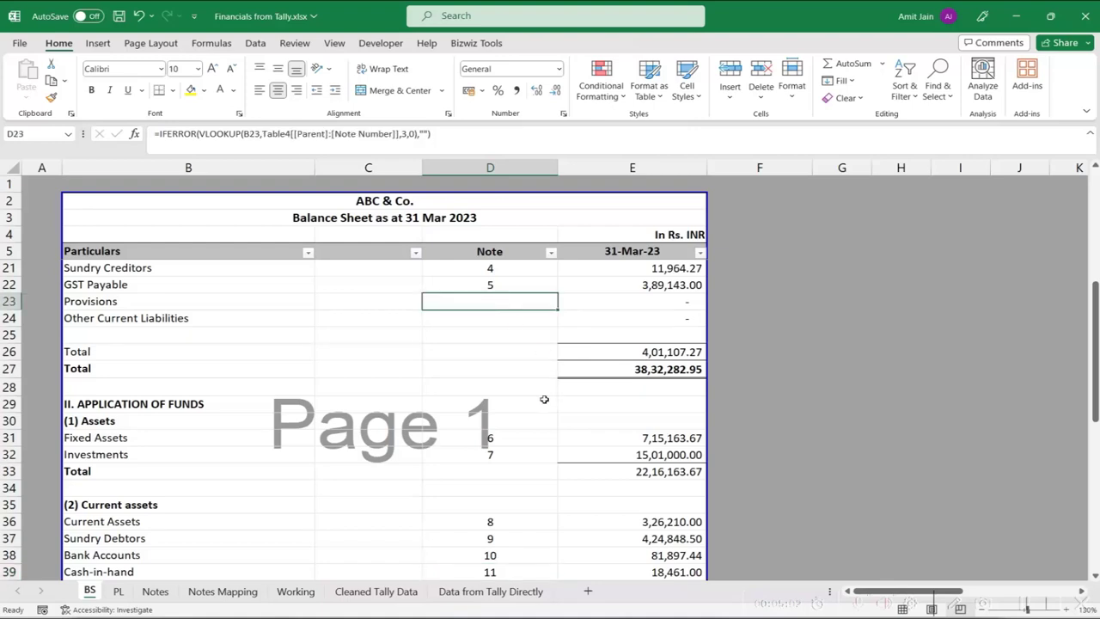
# Select the group names in column A of Notes Mapping after viewing the Working sheet.
pyautogui.click(295, 591)
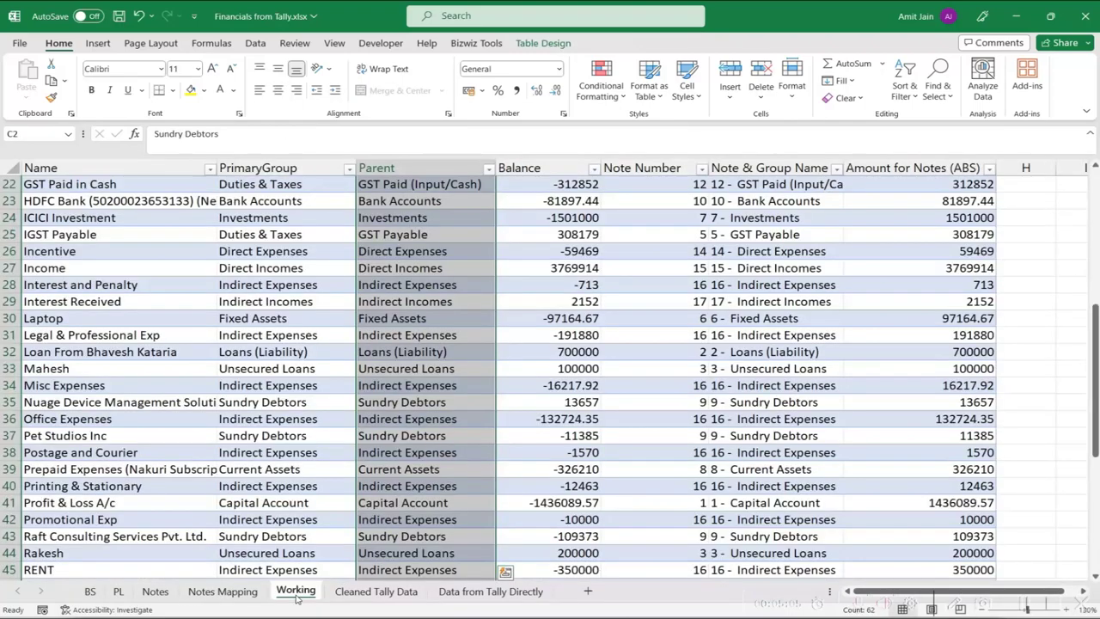
pyautogui.click(210, 591)
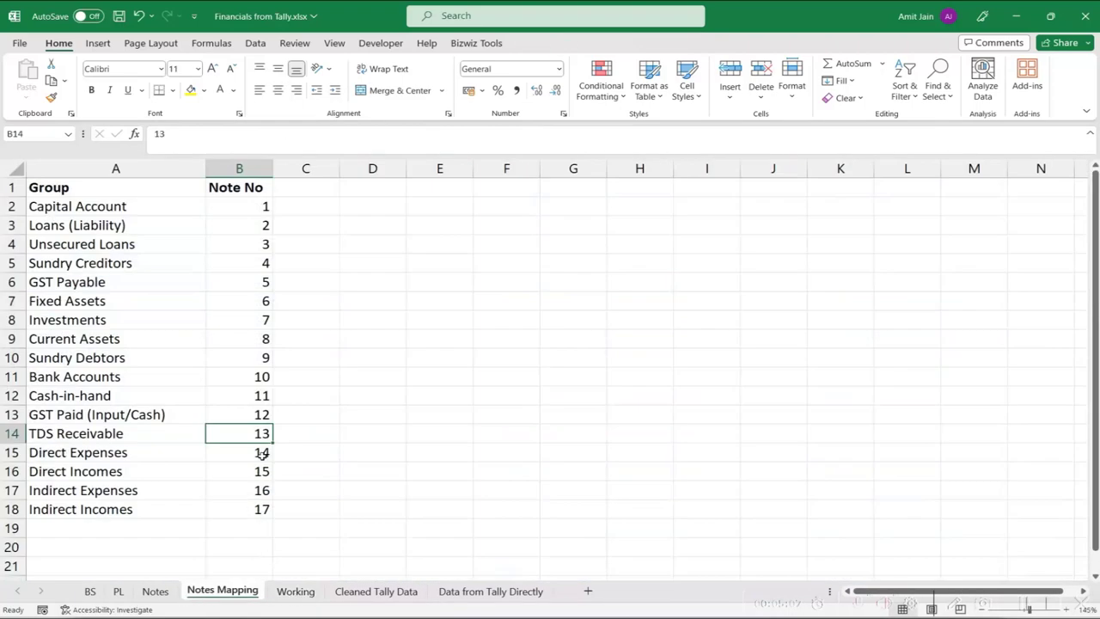
pyautogui.moveTo(96, 206); pyautogui.dragTo(94, 511)
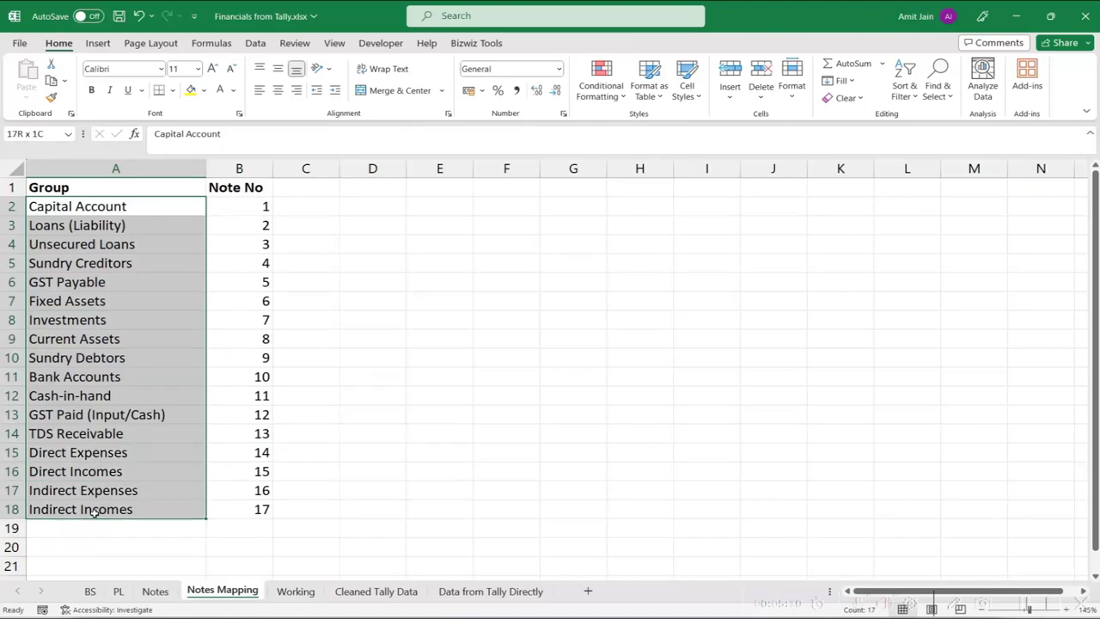
# Compare notes 4 and 5 in D21:D22 and the Provisions rows against Notes Mapping.
pyautogui.click(90, 592)
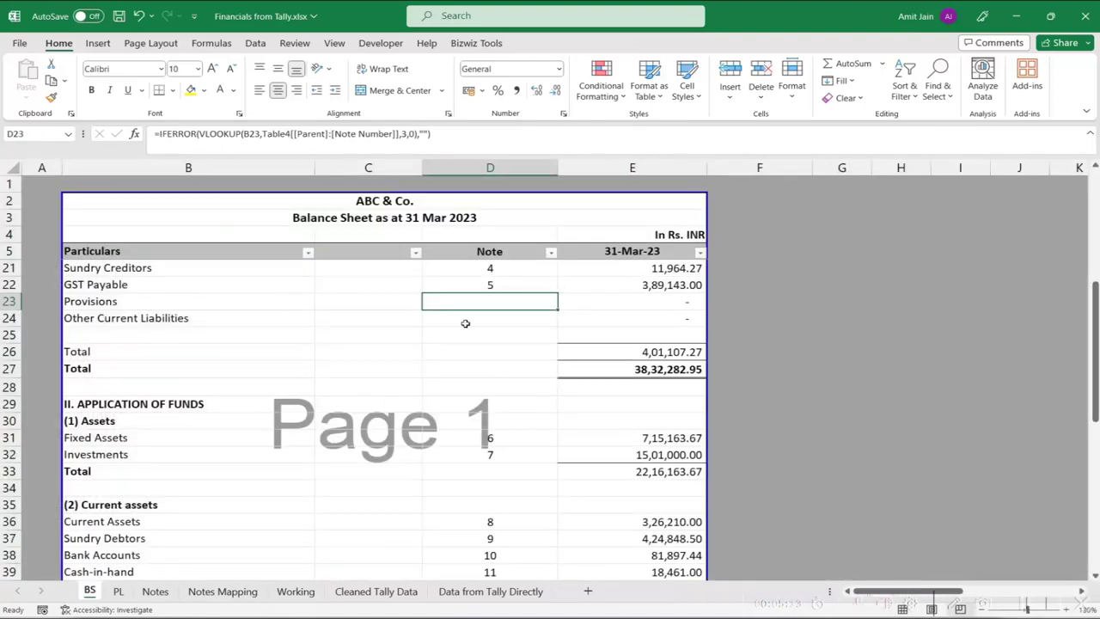
pyautogui.moveTo(503, 268); pyautogui.dragTo(506, 284)
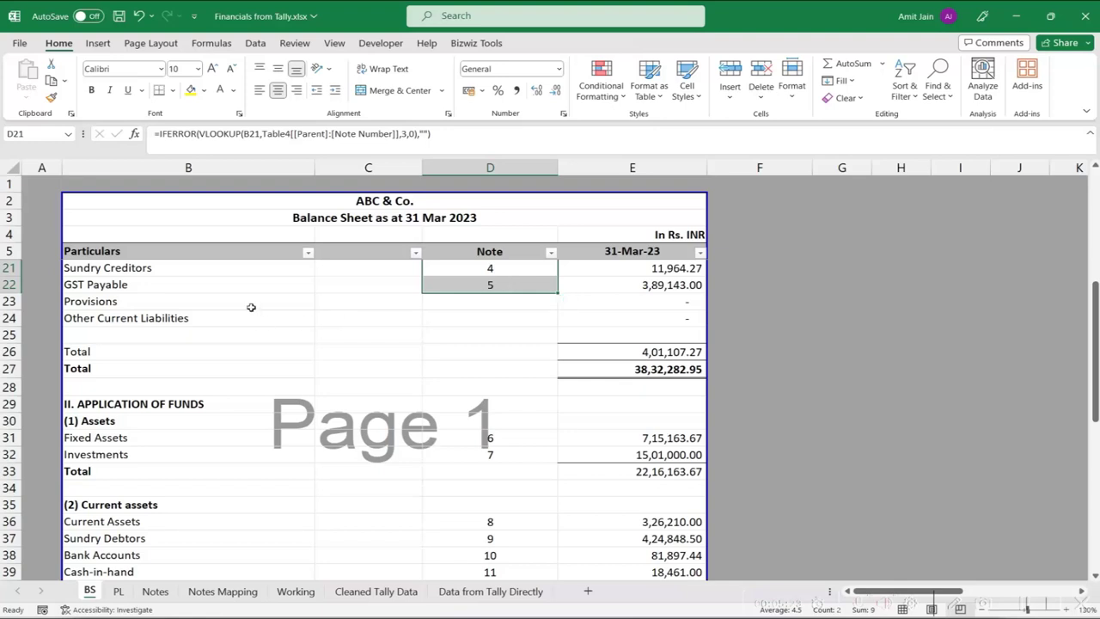
pyautogui.moveTo(249, 302); pyautogui.dragTo(246, 333)
pyautogui.click(220, 592)
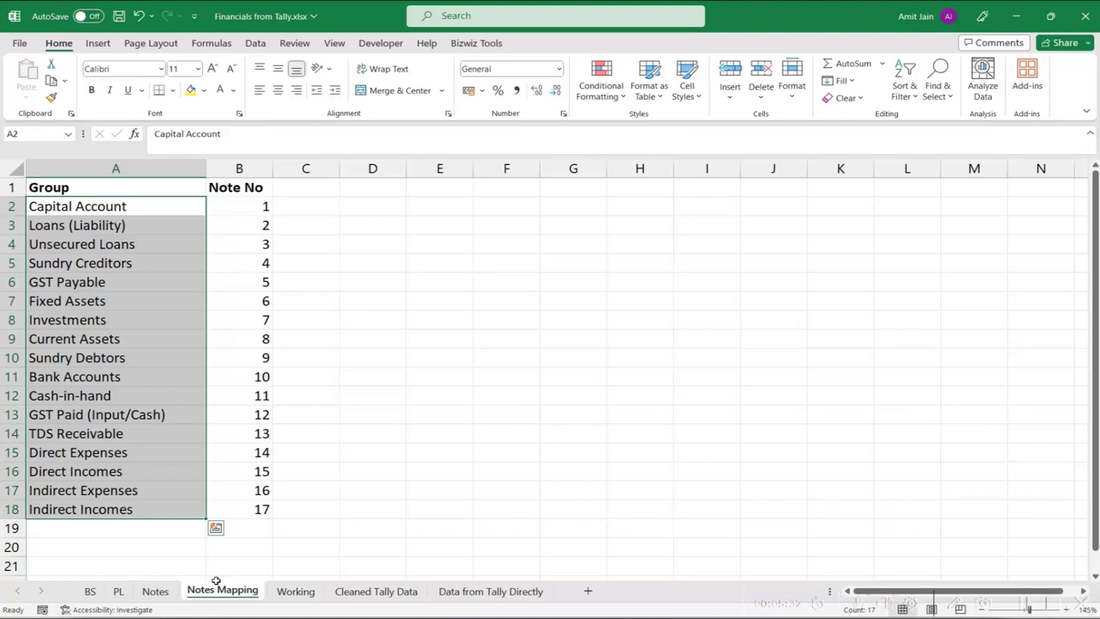
# Unhide the Notes Mapping (2) sheet.
pyautogui.rightClick(216, 581)
pyautogui.click(276, 531)
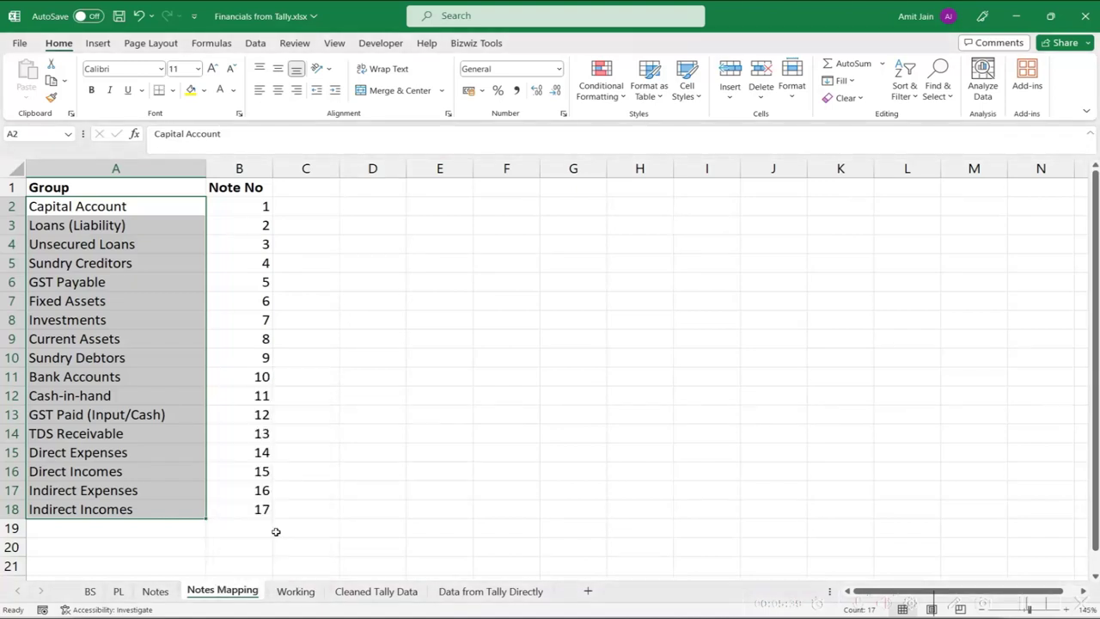
pyautogui.click(298, 580)
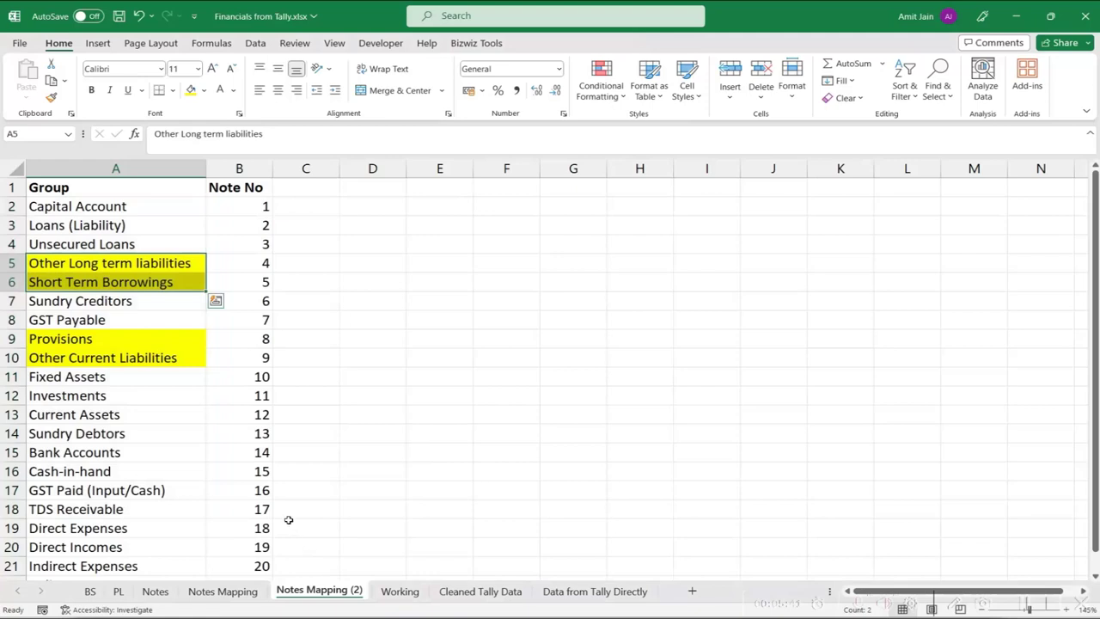
# Select the yellow zero-balance groups on Notes Mapping (2) and compare them against Notes Mapping.
pyautogui.moveTo(160, 263); pyautogui.dragTo(160, 276)
pyautogui.click(160, 342)
pyautogui.hotkey('shift', 'Down')
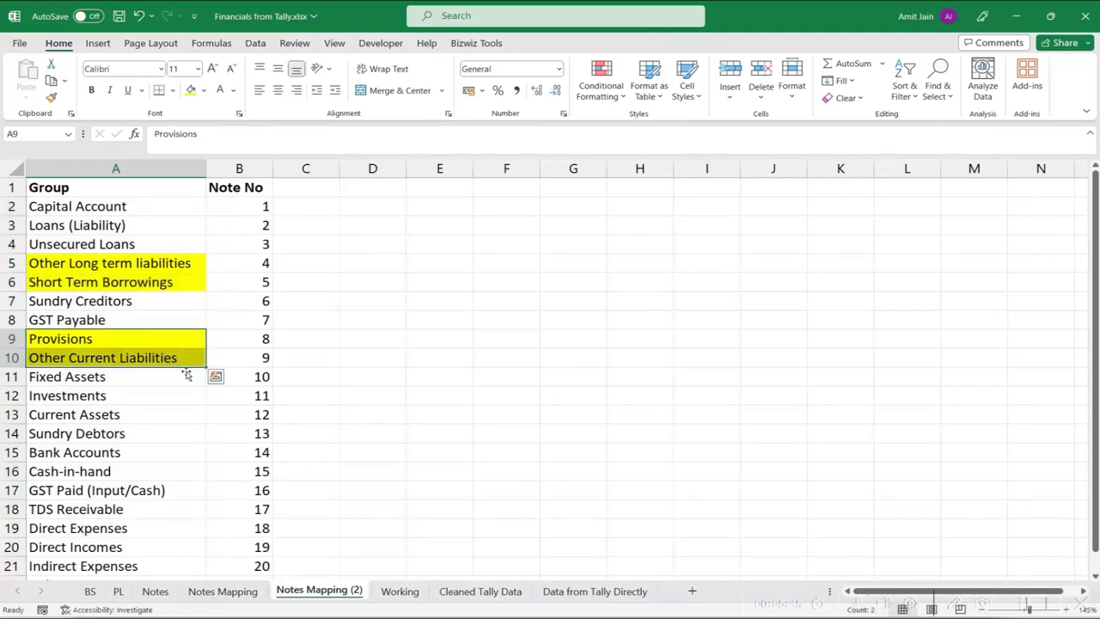
pyautogui.click(220, 593)
pyautogui.click(287, 592)
pyautogui.moveTo(172, 257); pyautogui.dragTo(174, 282)
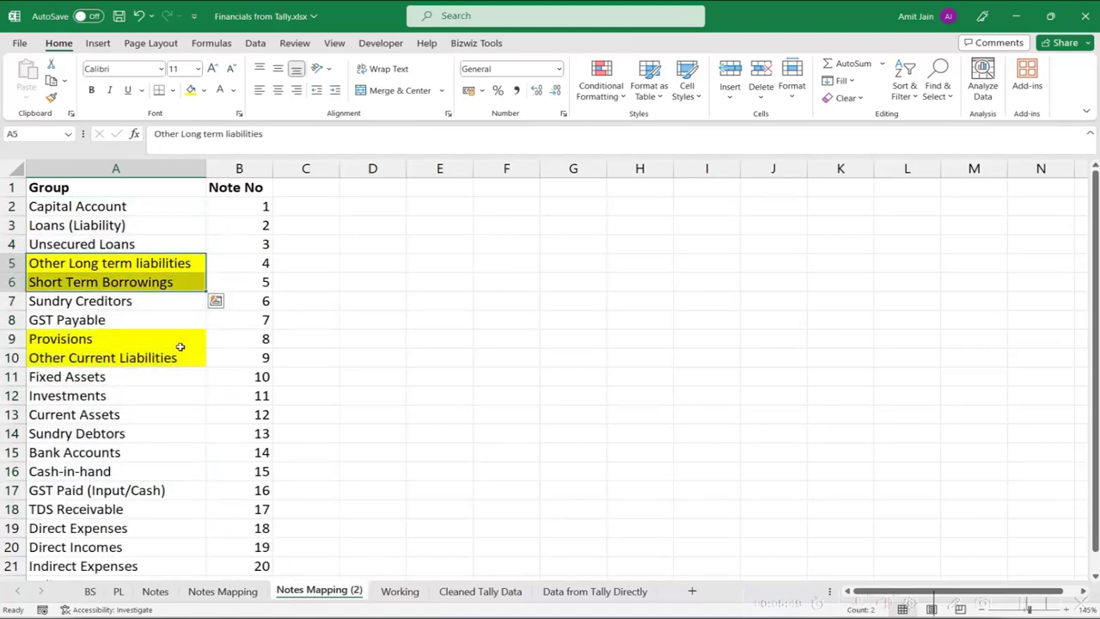
pyautogui.moveTo(176, 343); pyautogui.dragTo(178, 358)
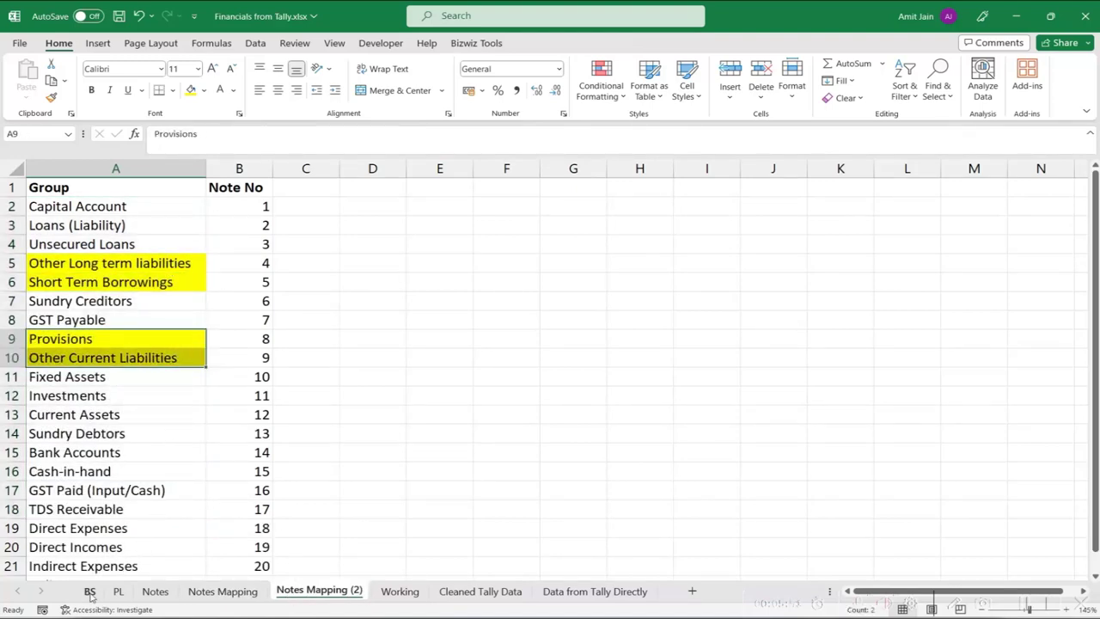
pyautogui.click(163, 266)
pyautogui.click(165, 284)
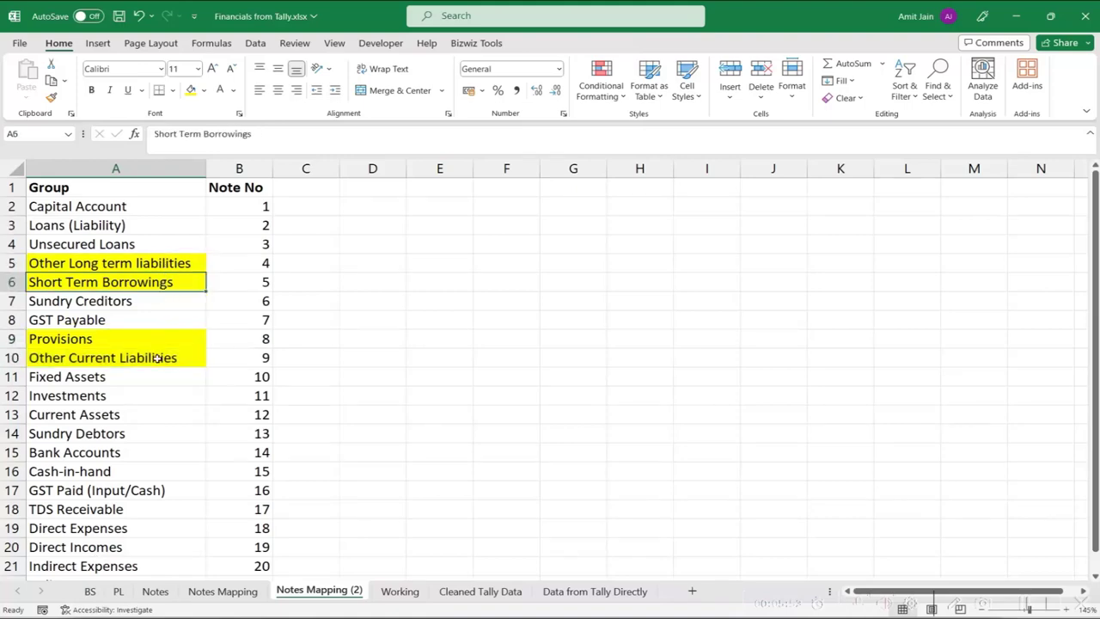
# On BS, check the blank note and SUMIFS formulas for Other Long term liabilities, Provisions and Other Current Liabilities.
pyautogui.click(88, 591)
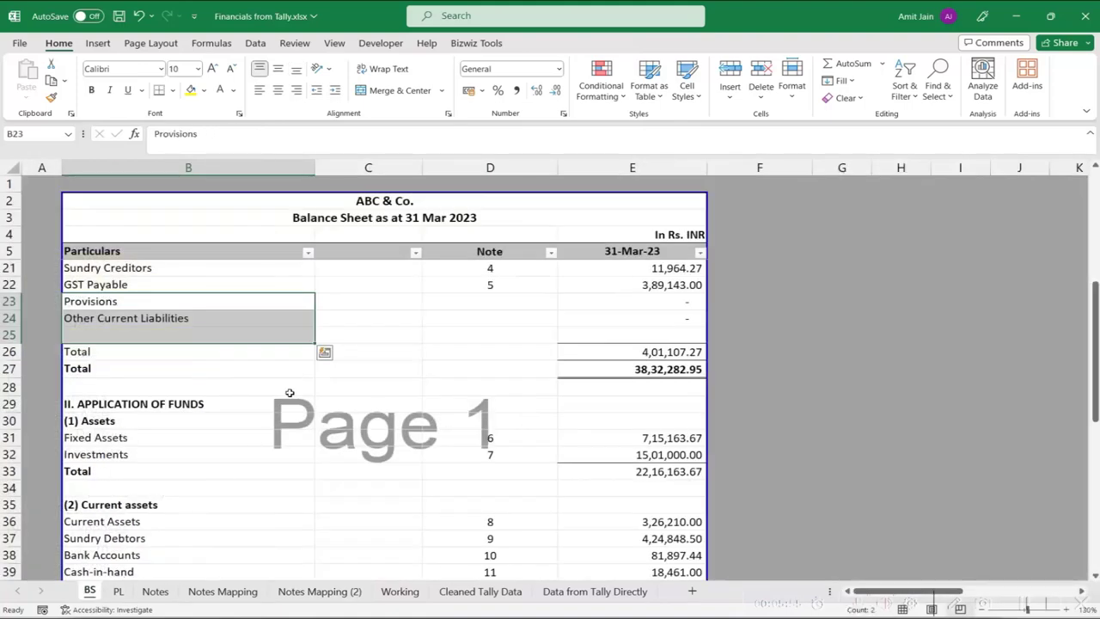
pyautogui.scroll(5, 275, 453)
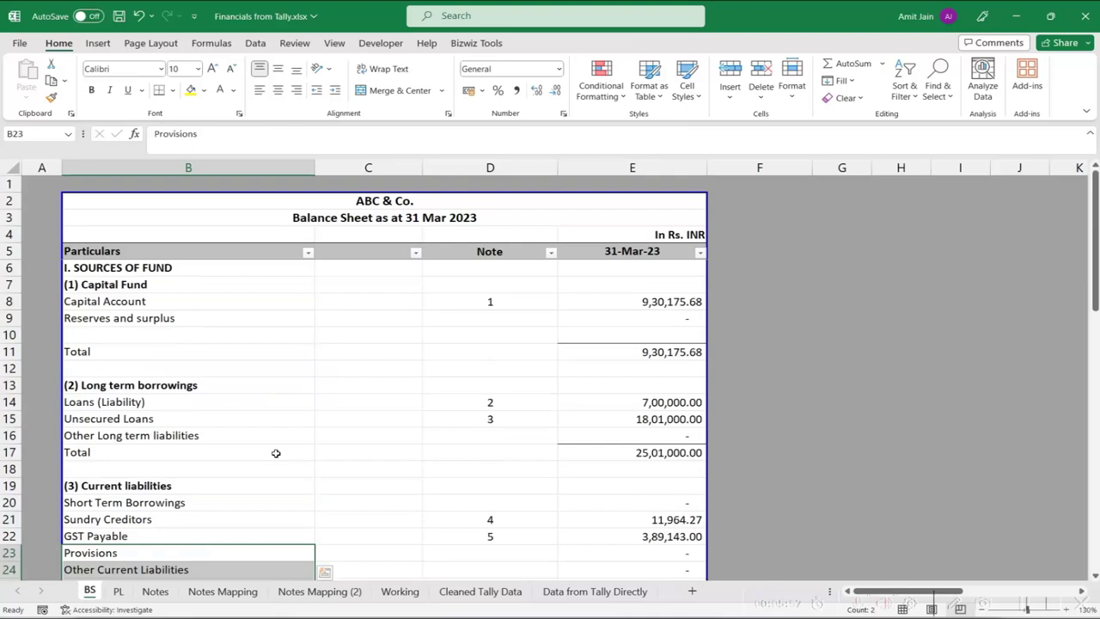
pyautogui.click(221, 438)
pyautogui.click(437, 443)
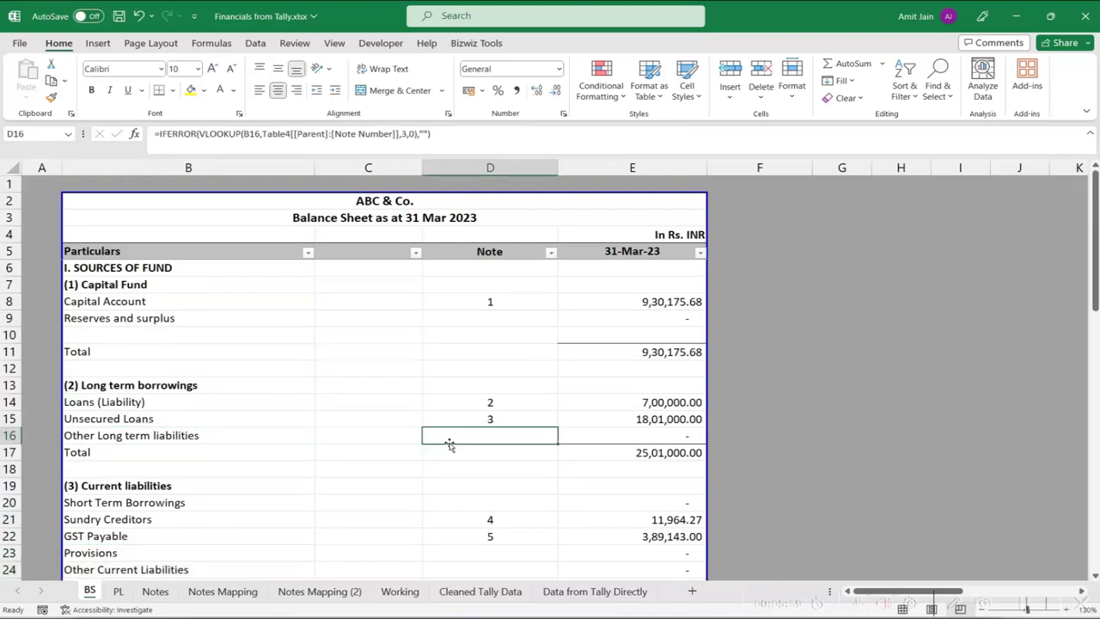
pyautogui.click(690, 439)
pyautogui.scroll(-1, 300, 494)
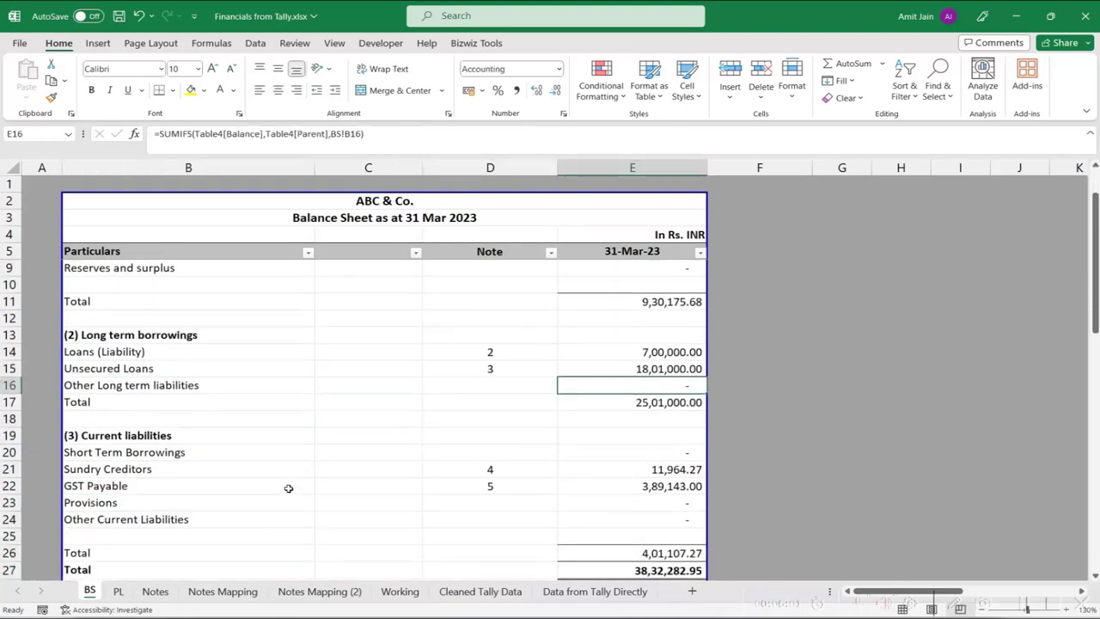
pyautogui.click(493, 453)
pyautogui.scroll(-1, 312, 466)
pyautogui.click(257, 452)
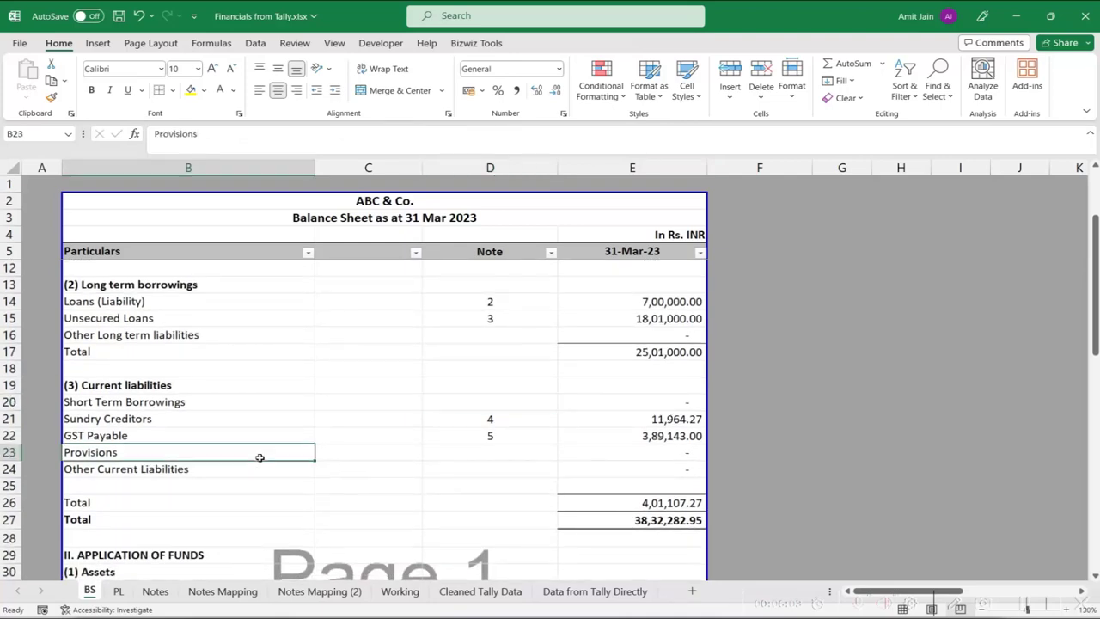
pyautogui.hotkey('shift', 'Down')
pyautogui.moveTo(537, 457); pyautogui.dragTo(532, 468)
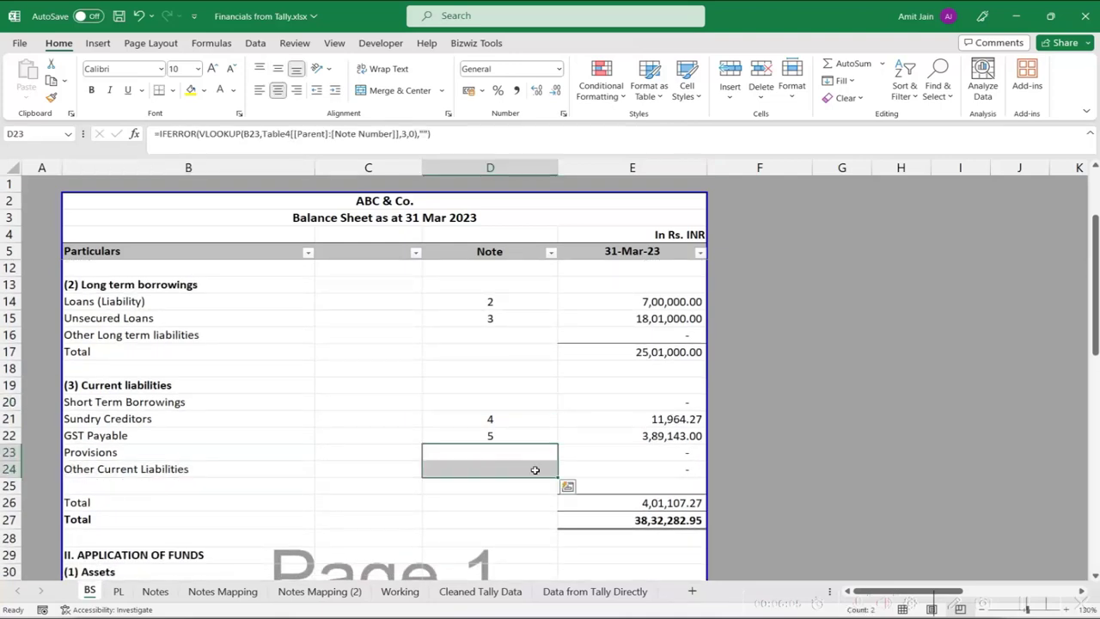
pyautogui.click(221, 590)
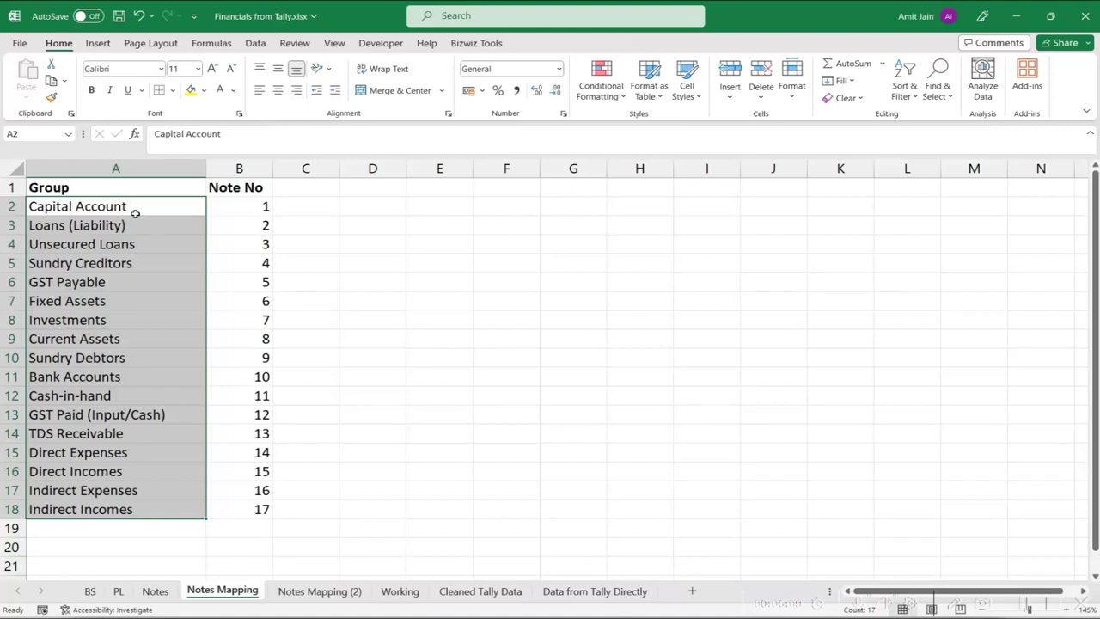
# Copy the Group and Note No columns from Notes Mapping (2) onto the Notes Mapping sheet.
pyautogui.click(302, 594)
pyautogui.moveTo(185, 168); pyautogui.dragTo(213, 169)
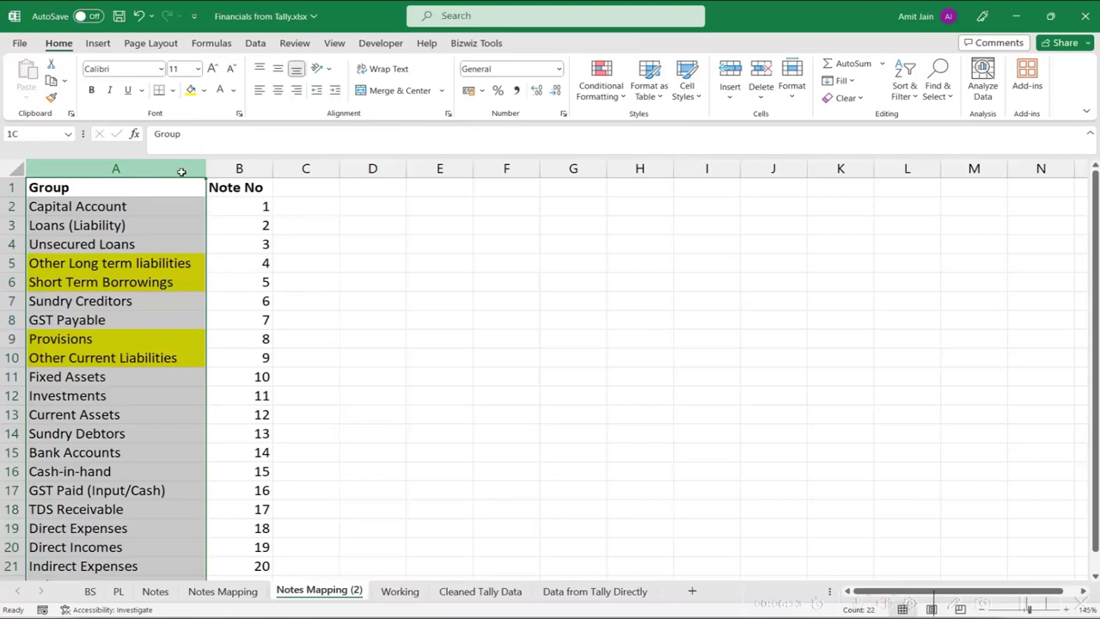
pyautogui.hotkey('ctrl', 'c')
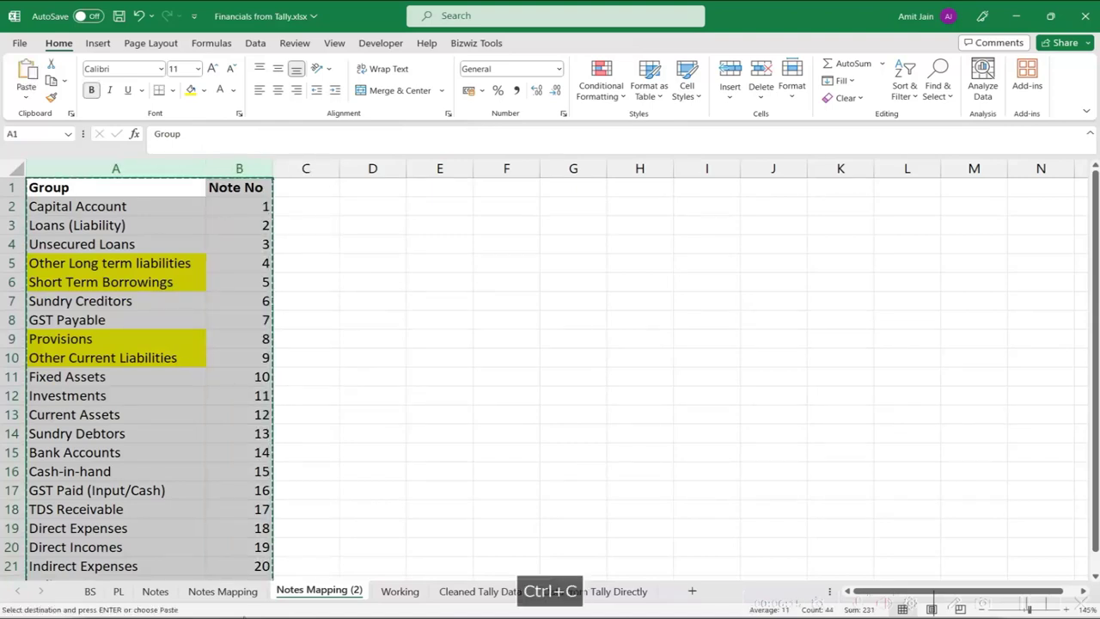
pyautogui.click(222, 590)
pyautogui.press('Return')
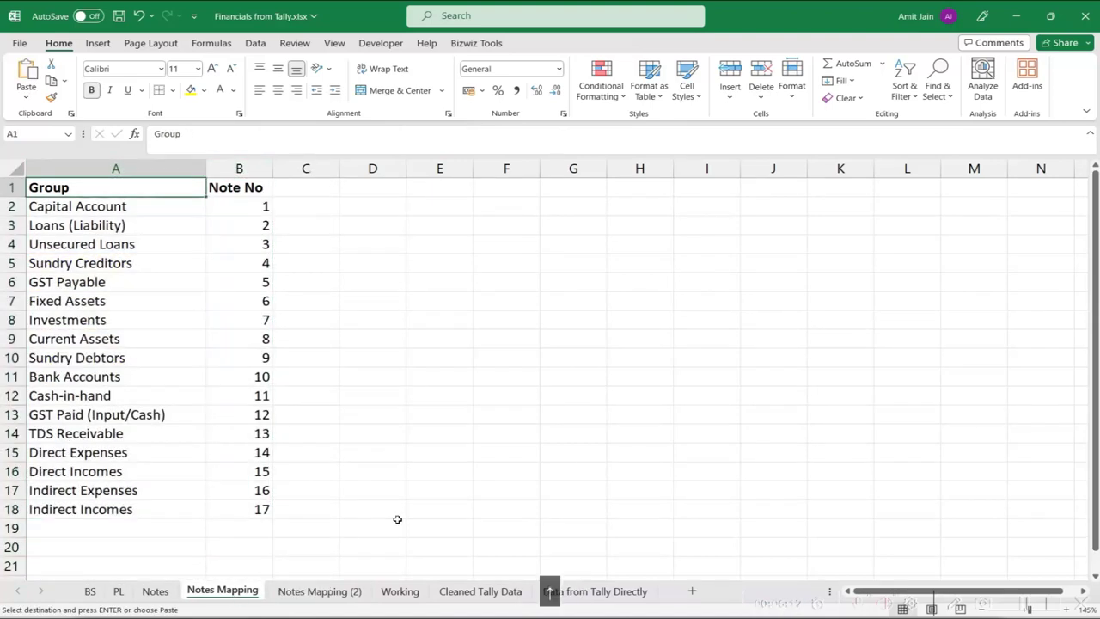
# Check the pasted yellow groups and their note numbers 4 and 5, then review BS's Unsecured Loans note.
pyautogui.click(130, 380)
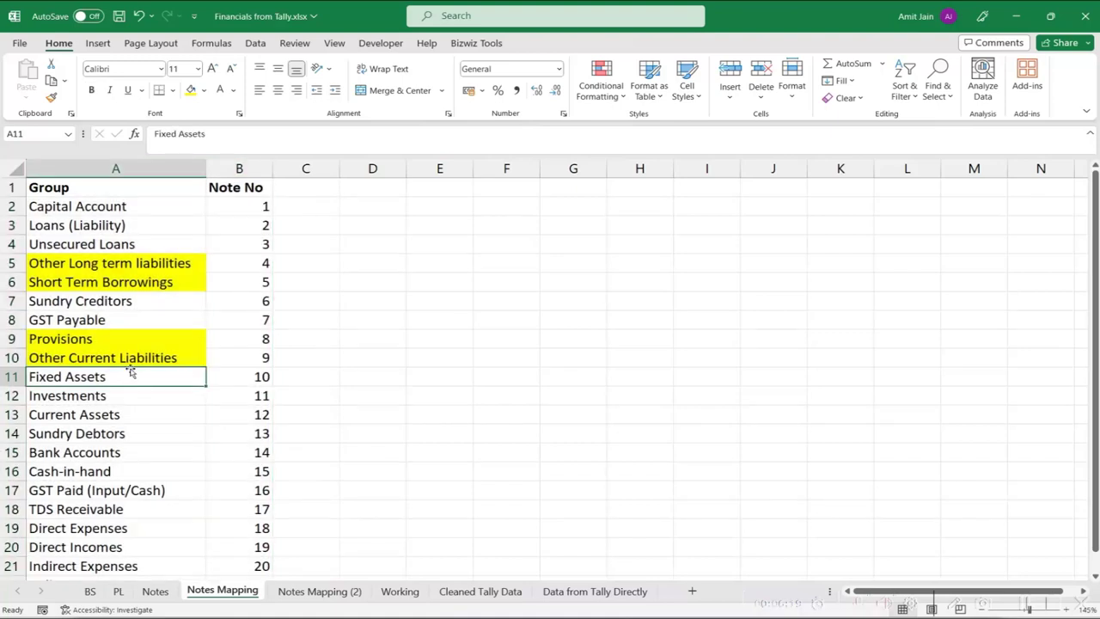
pyautogui.click(129, 265)
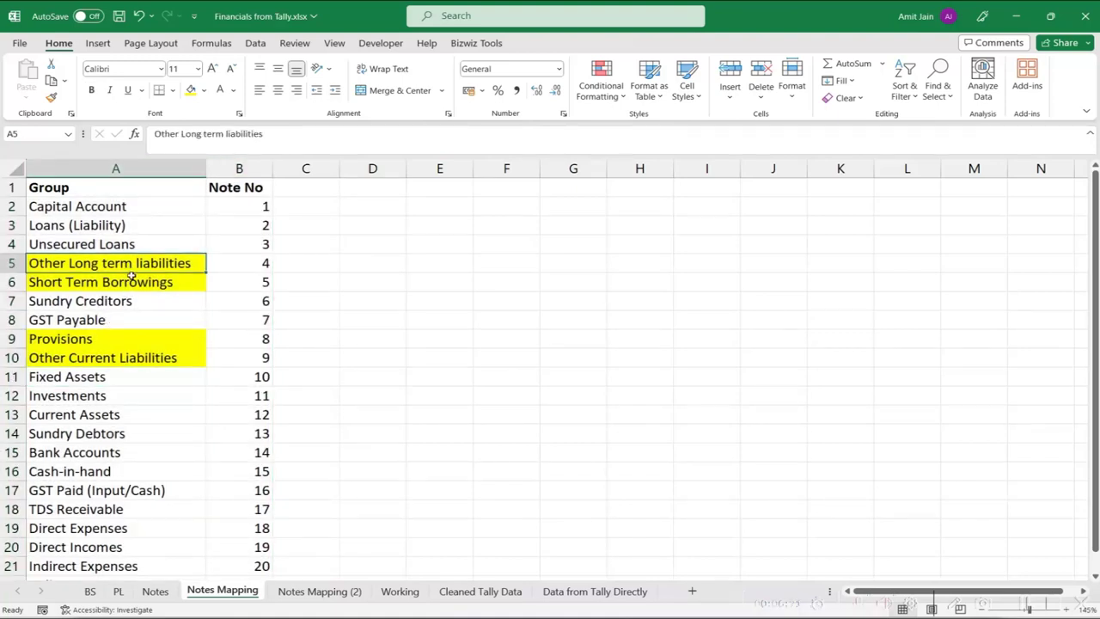
pyautogui.moveTo(131, 272); pyautogui.dragTo(129, 282)
pyautogui.moveTo(238, 265); pyautogui.dragTo(242, 282)
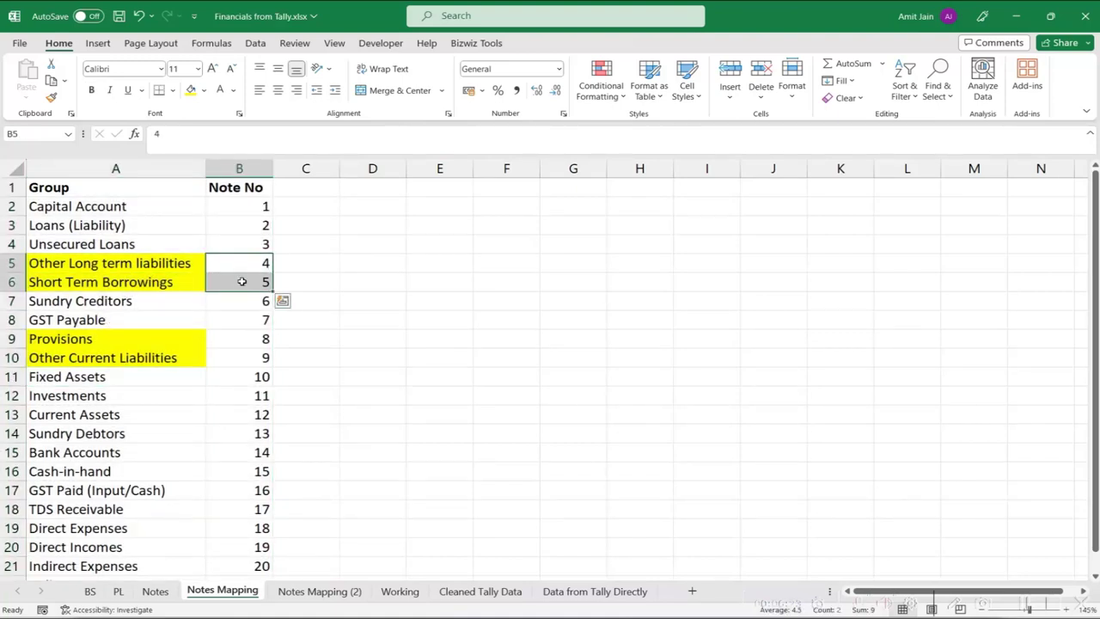
pyautogui.click(91, 591)
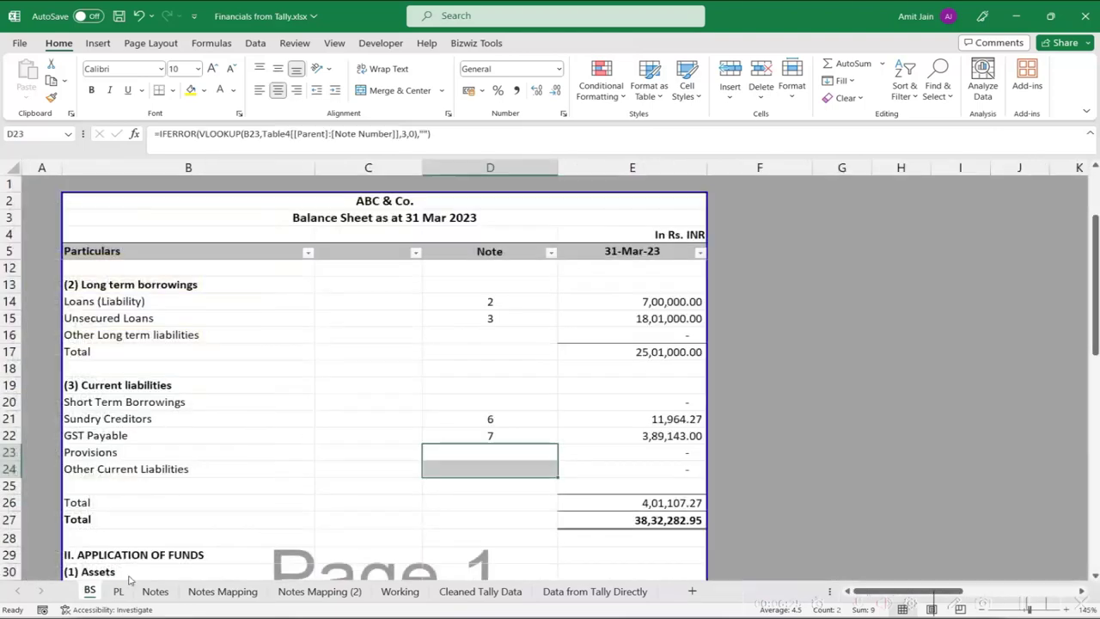
pyautogui.click(458, 323)
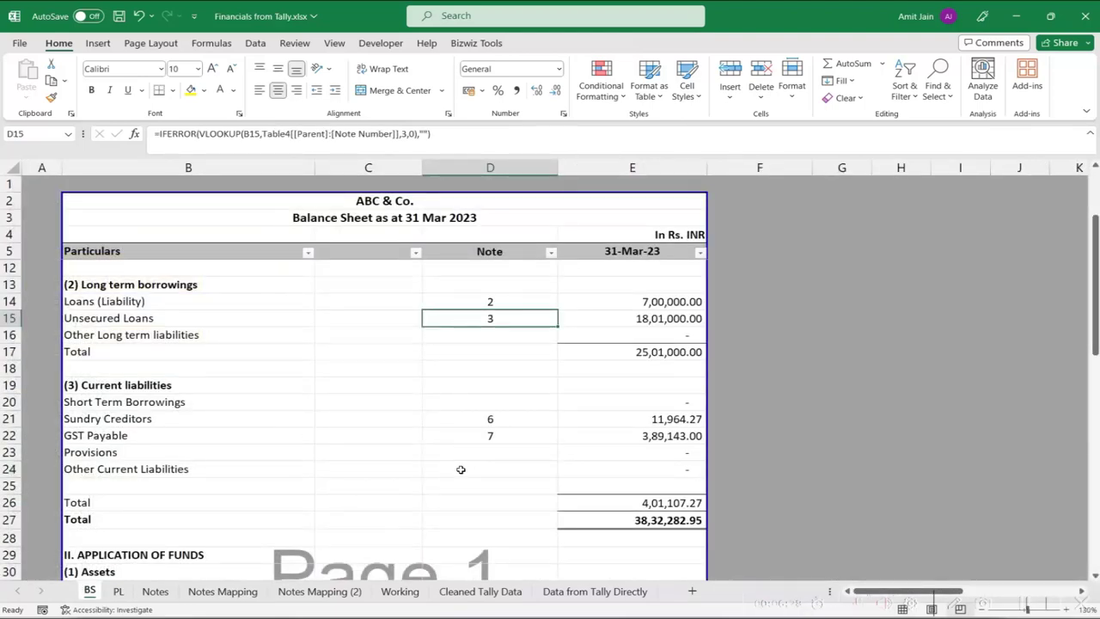
pyautogui.click(155, 591)
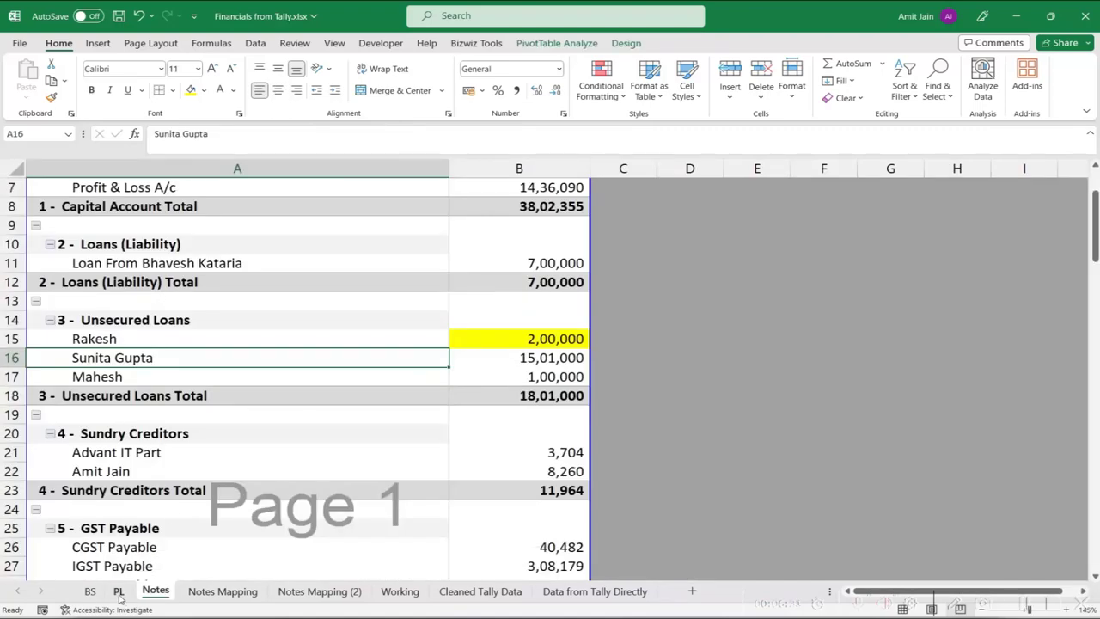
pyautogui.click(219, 591)
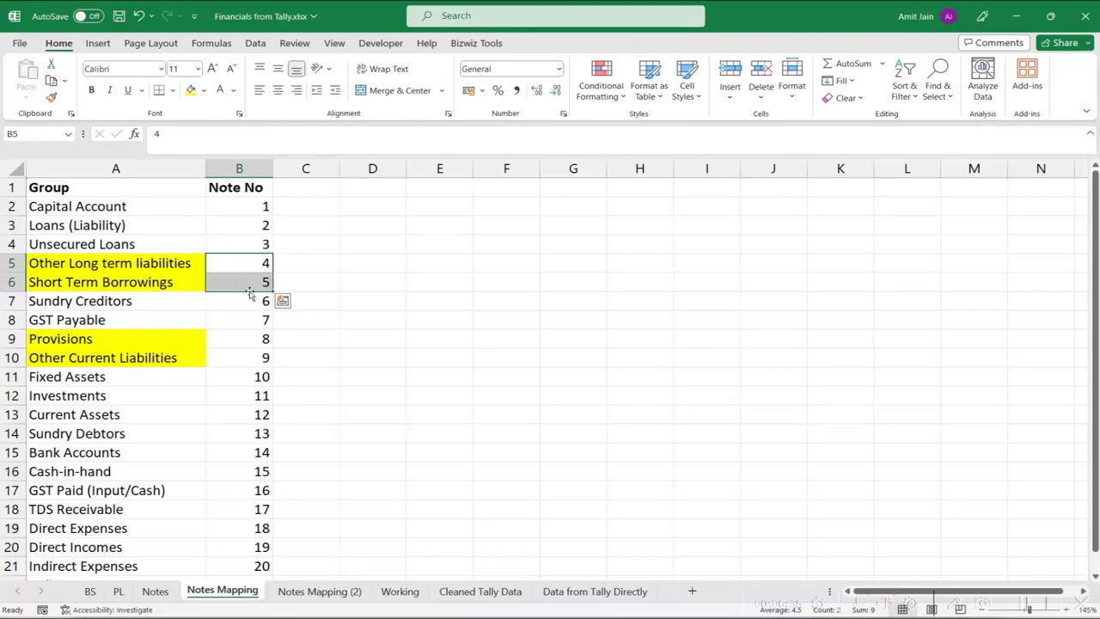
pyautogui.click(252, 325)
pyautogui.click(262, 263)
pyautogui.moveTo(262, 263); pyautogui.dragTo(262, 280)
pyautogui.click(391, 596)
pyautogui.click(914, 312)
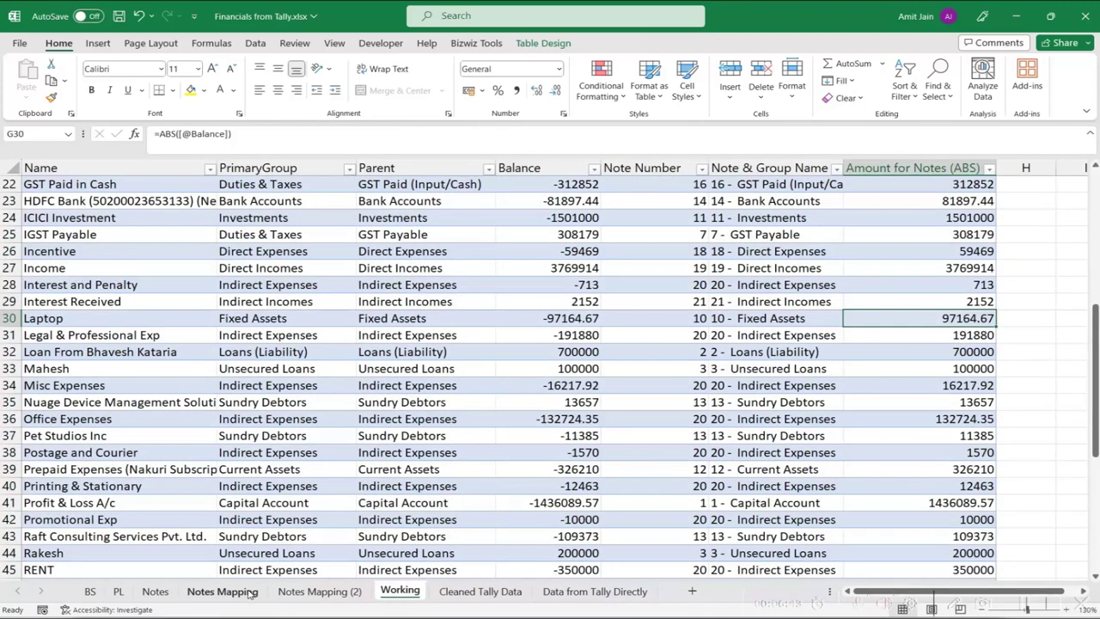
pyautogui.click(223, 591)
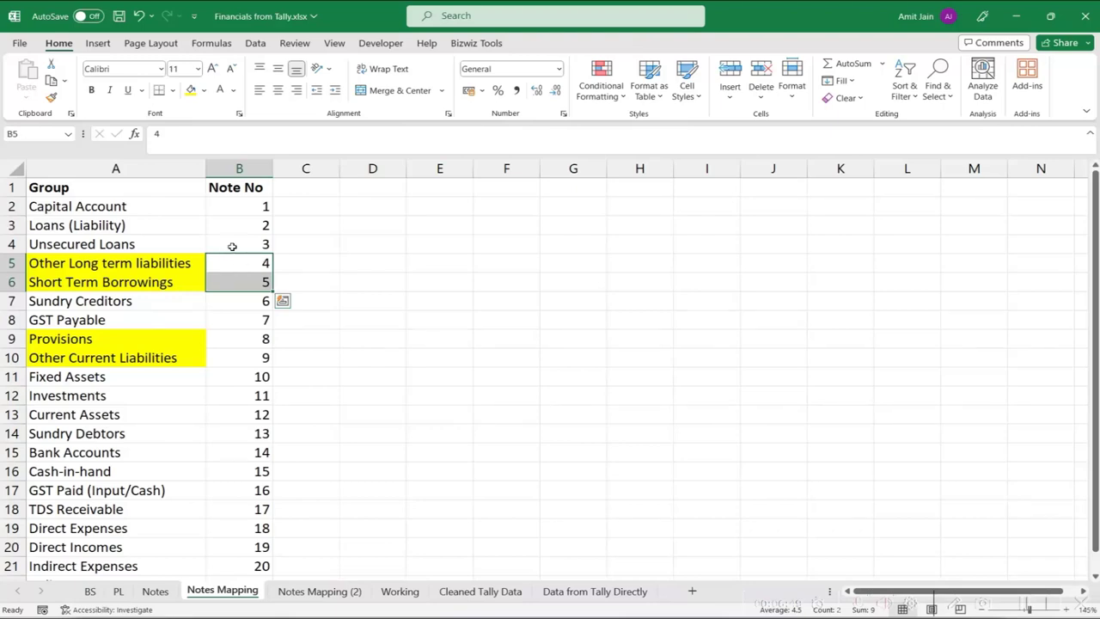
pyautogui.click(232, 247)
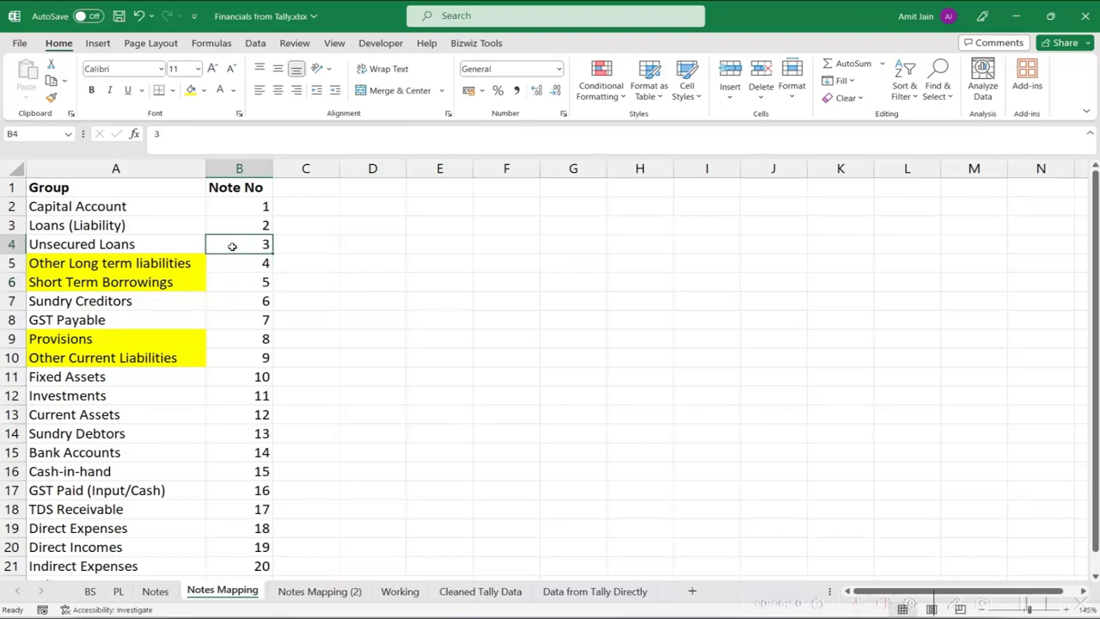
pyautogui.click(235, 298)
pyautogui.click(234, 318)
pyautogui.click(246, 383)
pyautogui.click(247, 393)
pyautogui.moveTo(255, 260); pyautogui.dragTo(254, 282)
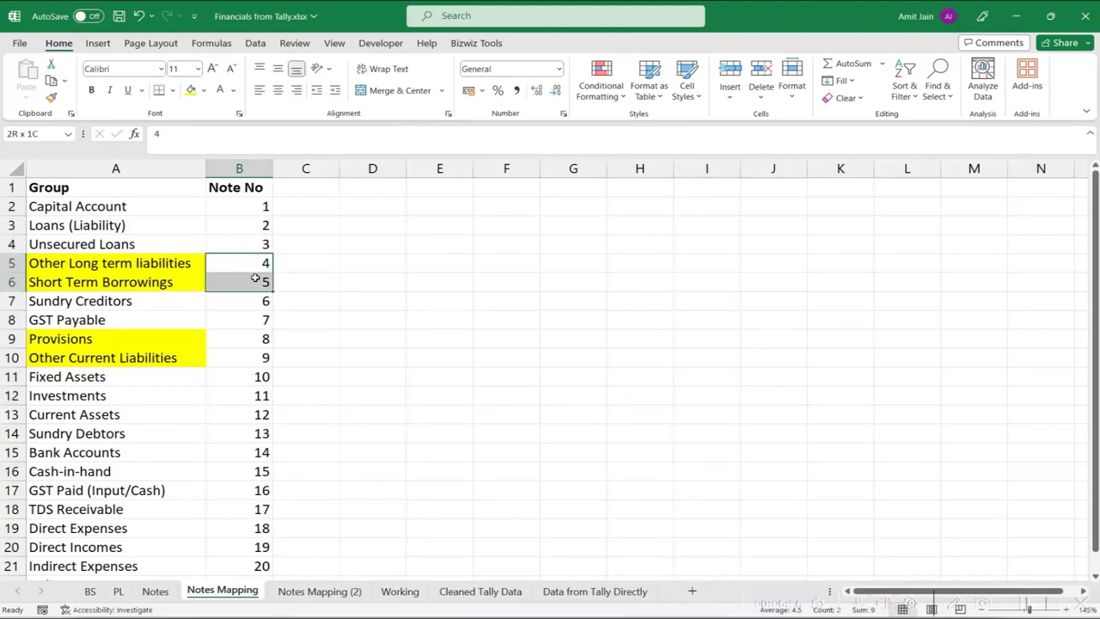
pyautogui.moveTo(265, 342); pyautogui.dragTo(263, 359)
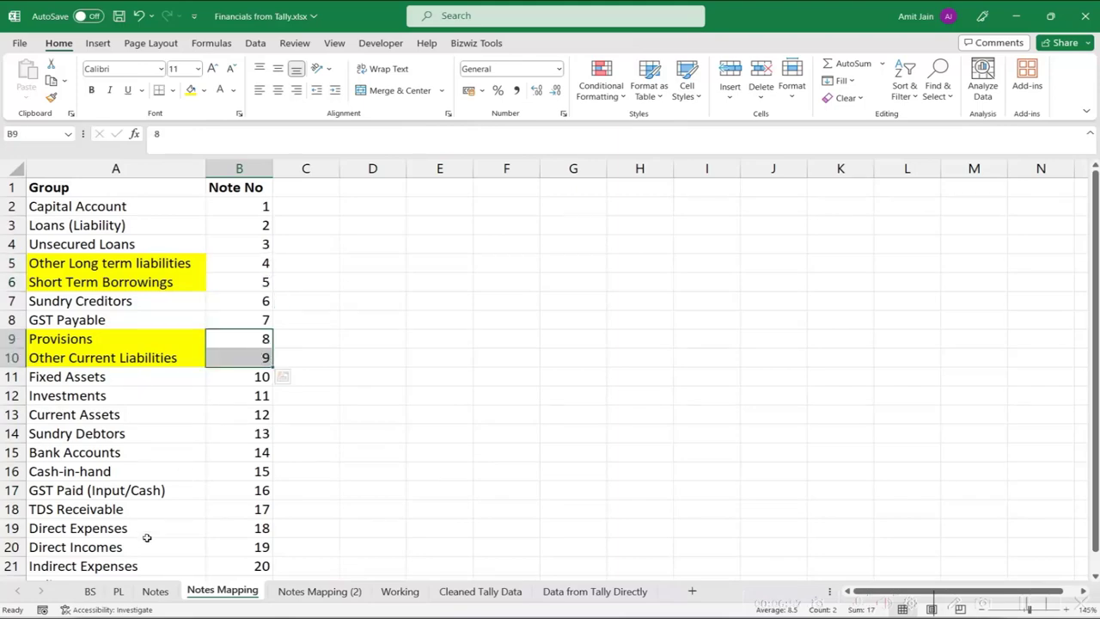
pyautogui.click(92, 592)
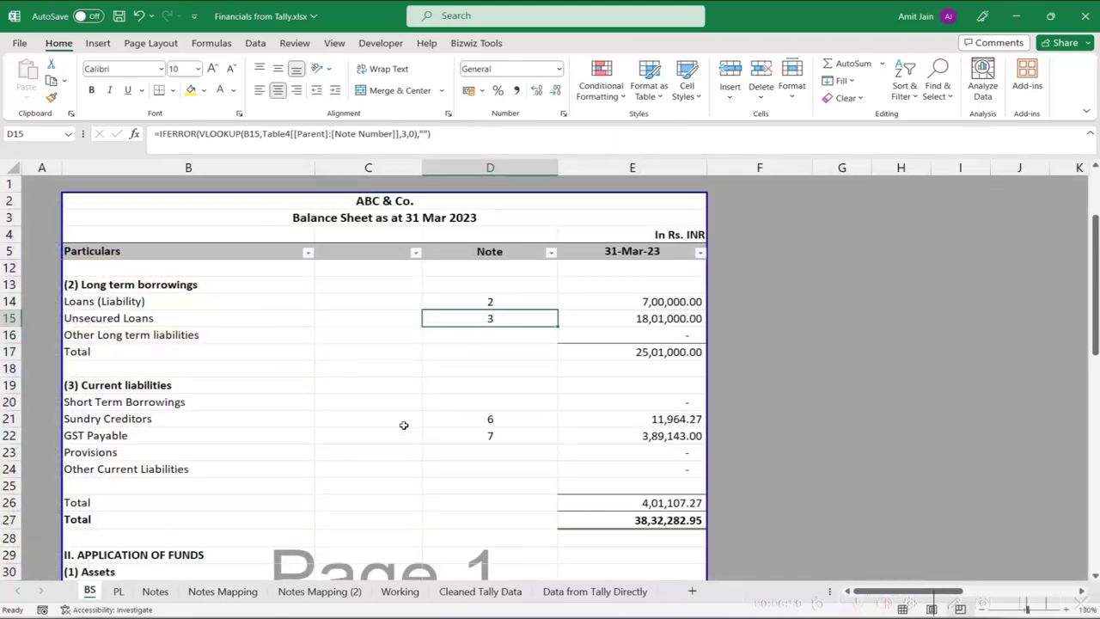
pyautogui.scroll(2, 403, 425)
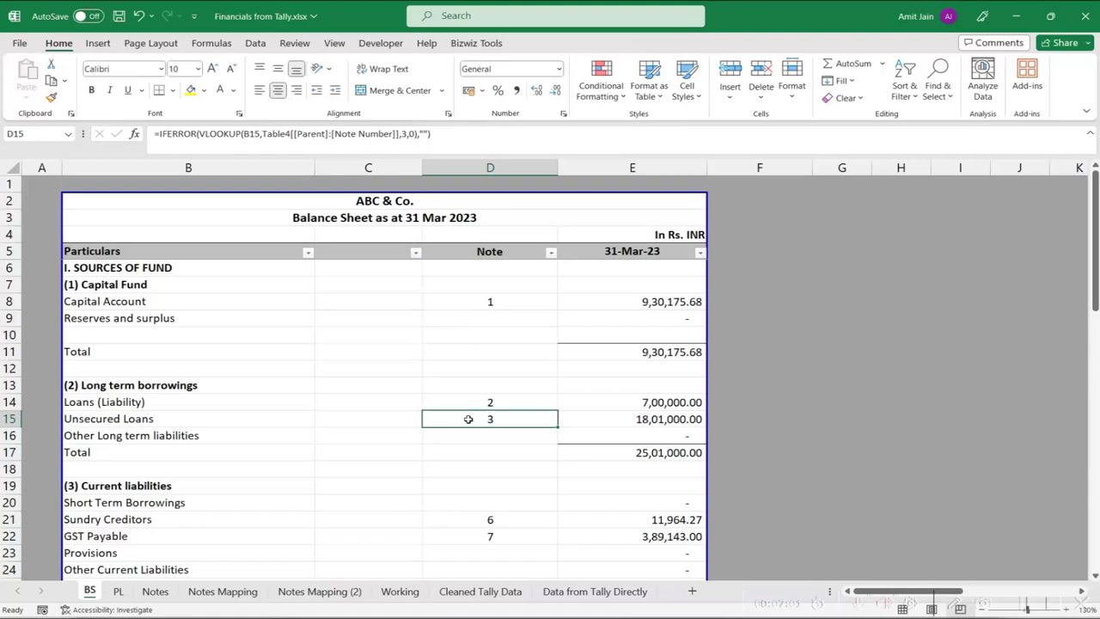
pyautogui.scroll(-1, 466, 420)
pyautogui.click(473, 464)
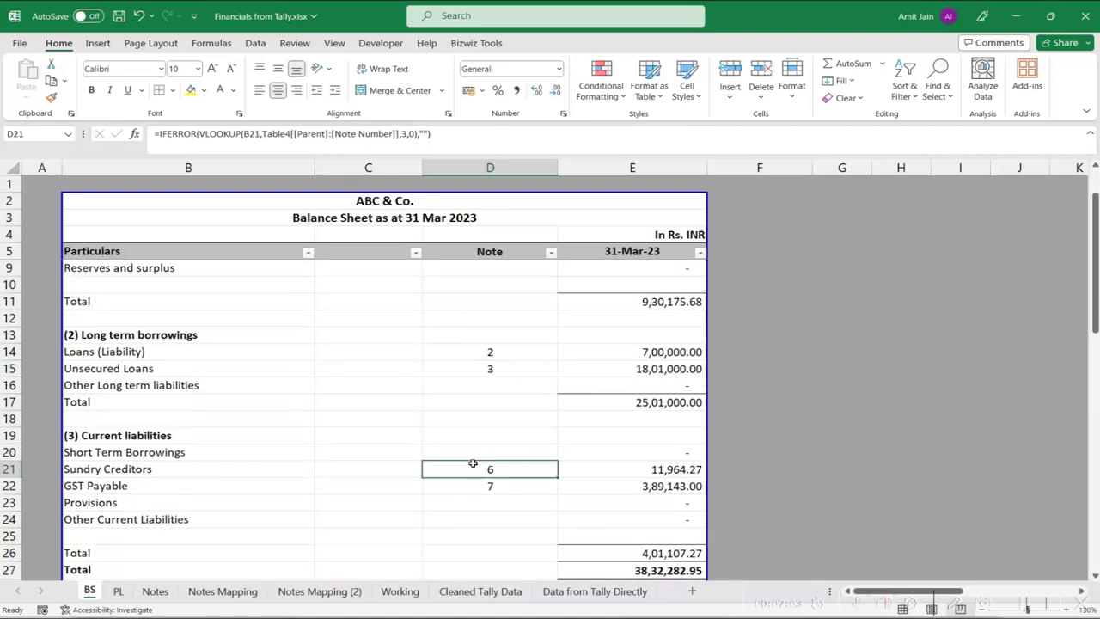
pyautogui.moveTo(490, 389); pyautogui.dragTo(491, 379)
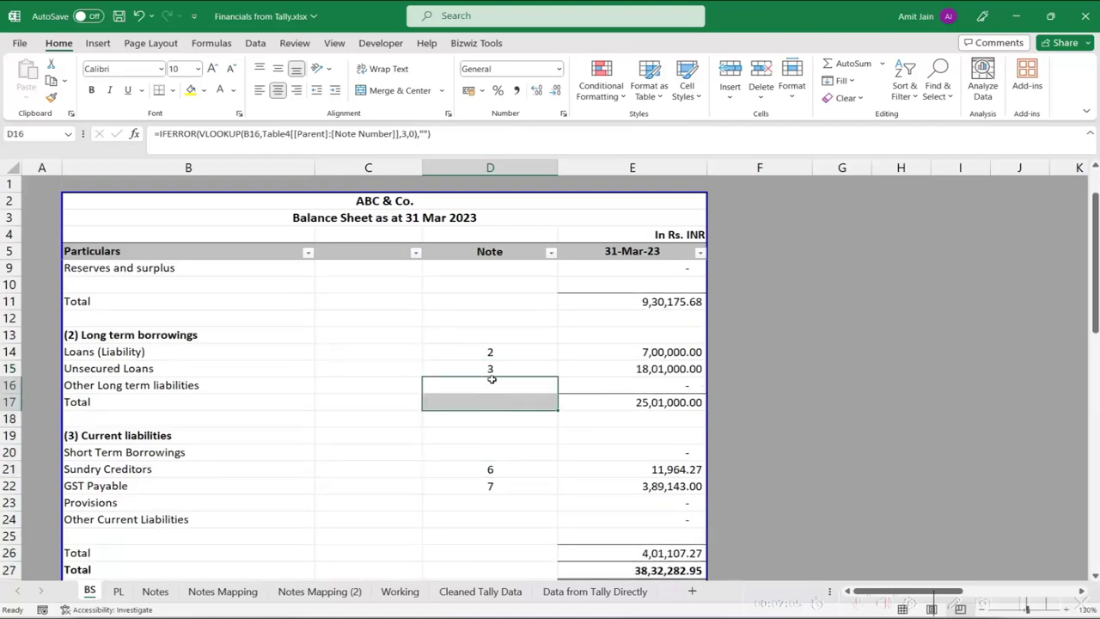
pyautogui.click(497, 453)
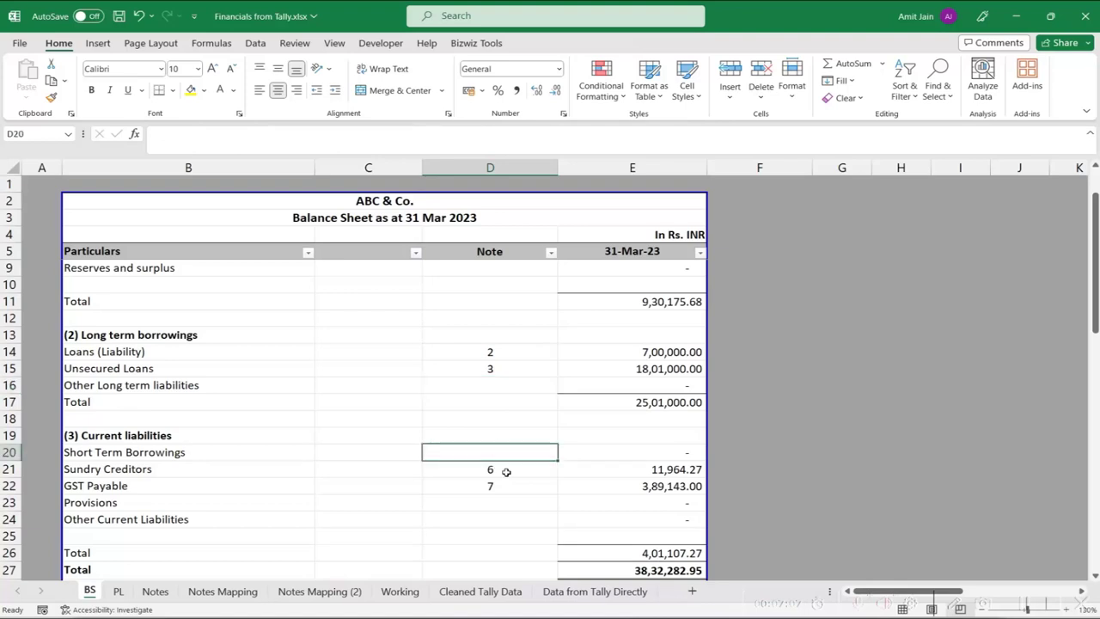
pyautogui.scroll(-2, 503, 456)
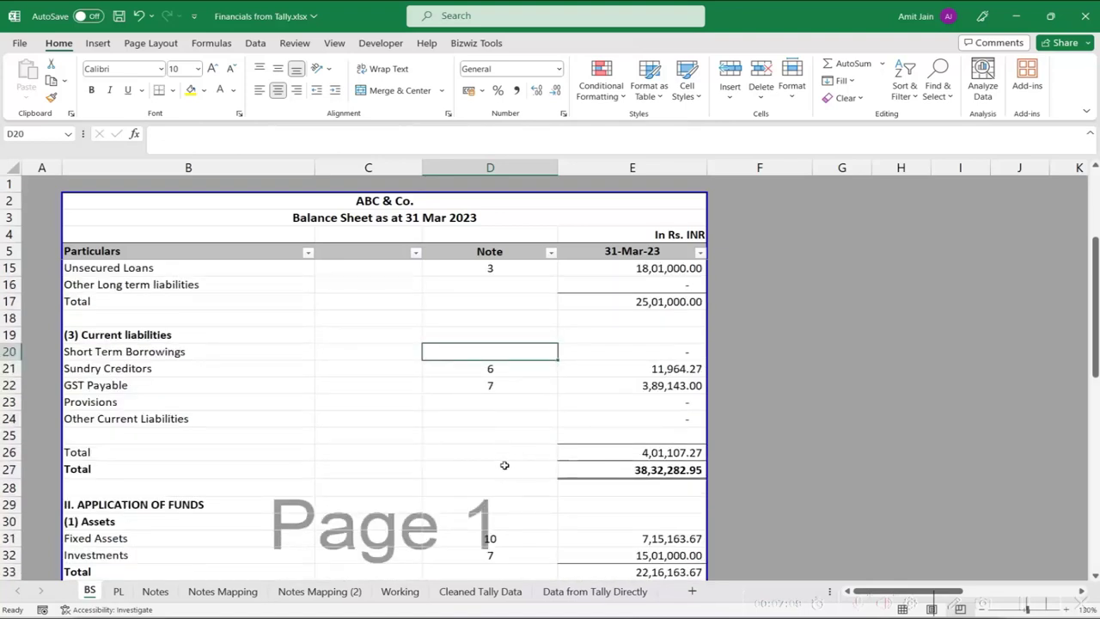
pyautogui.moveTo(509, 400); pyautogui.dragTo(511, 417)
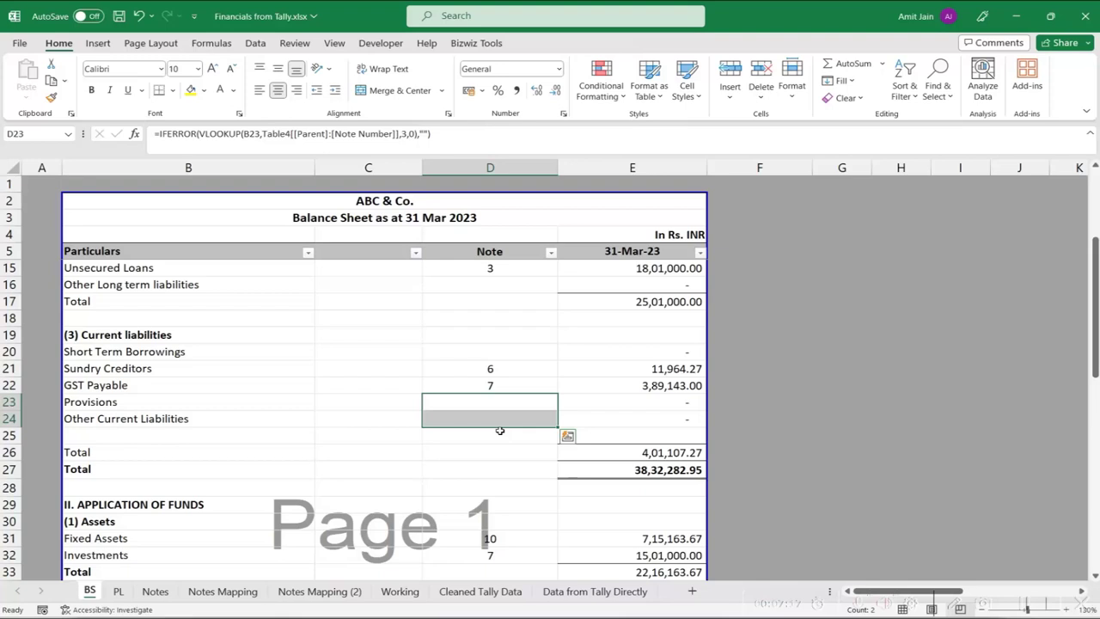
pyautogui.scroll(1, 458, 390)
pyautogui.scroll(1, 490, 387)
pyautogui.scroll(1, 506, 395)
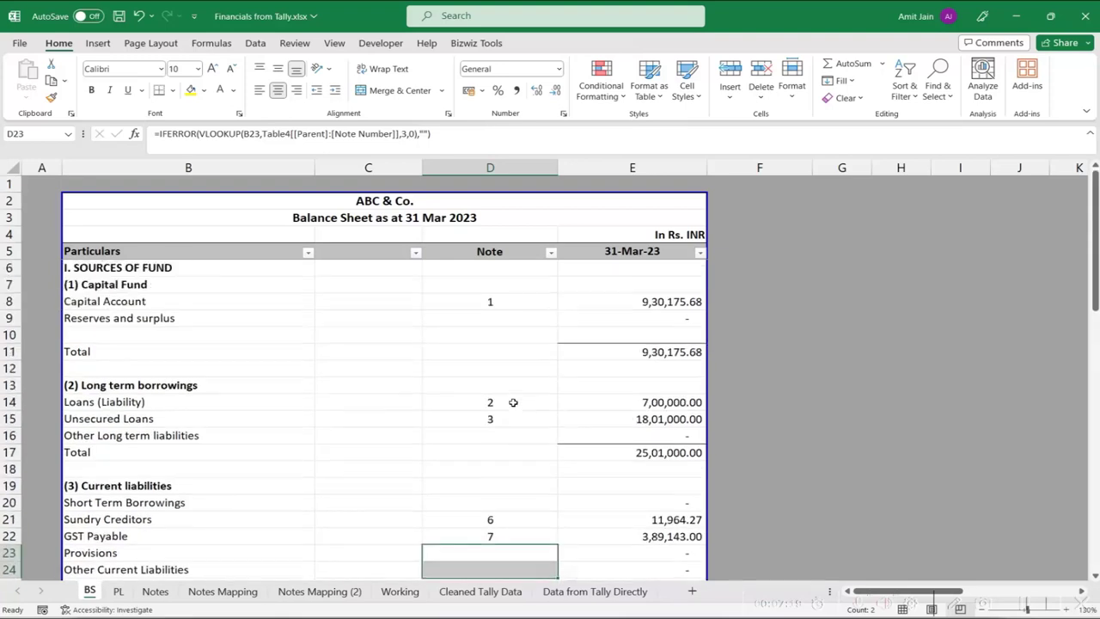
pyautogui.scroll(-1, 513, 403)
pyautogui.click(511, 385)
pyautogui.click(507, 468)
pyautogui.click(510, 483)
pyautogui.scroll(-3, 510, 505)
pyautogui.click(507, 488)
pyautogui.click(511, 505)
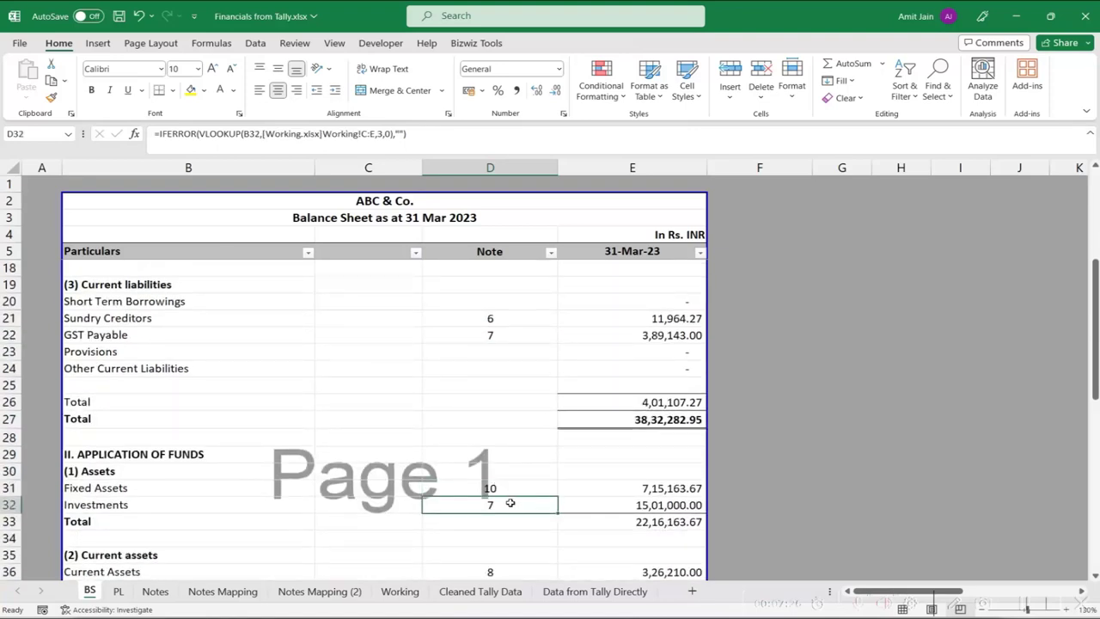
pyautogui.scroll(-2, 490, 488)
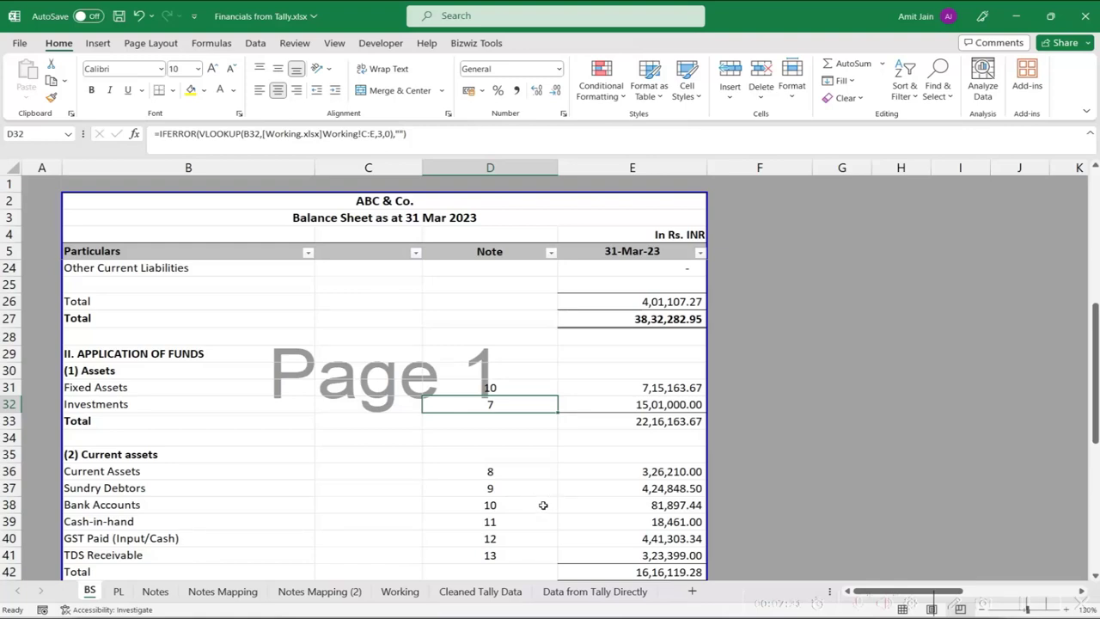
pyautogui.moveTo(531, 389); pyautogui.dragTo(519, 405)
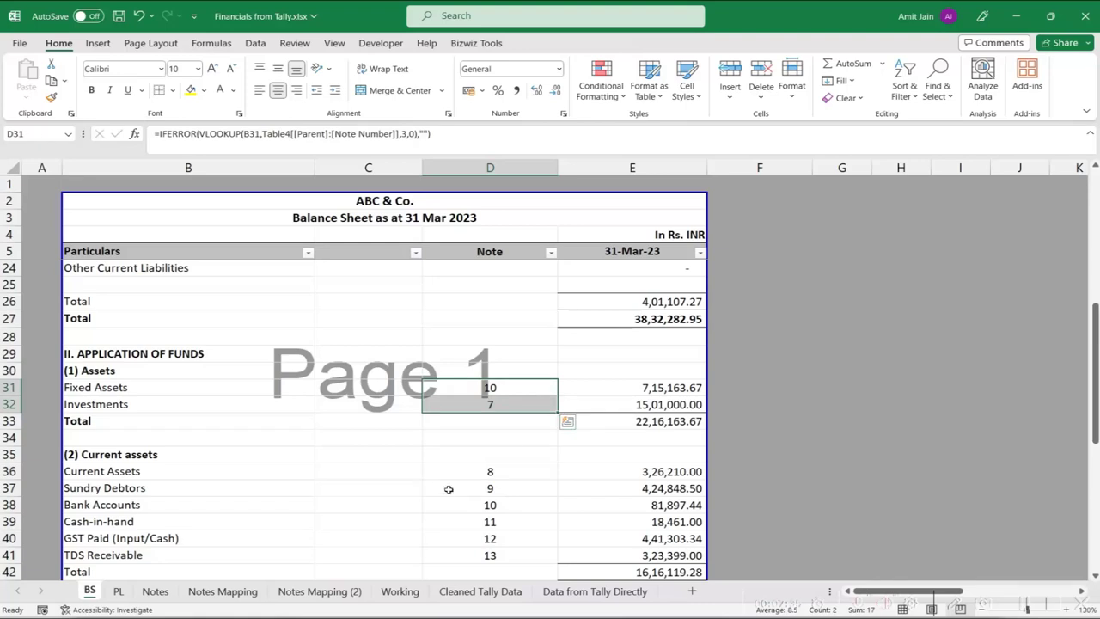
pyautogui.scroll(3, 445, 502)
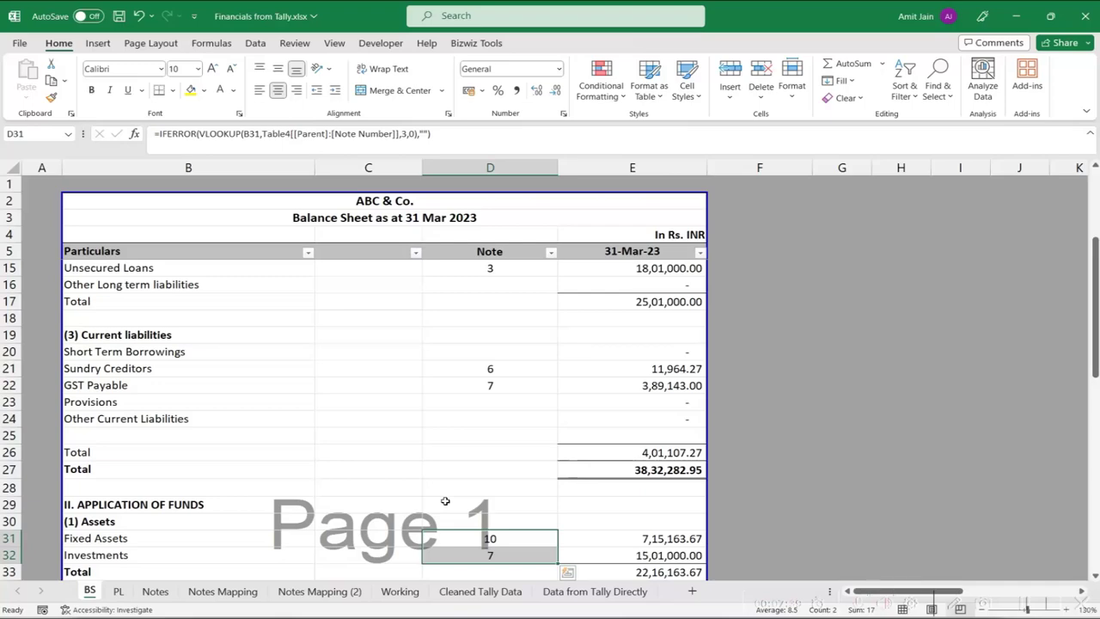
pyautogui.scroll(3, 462, 506)
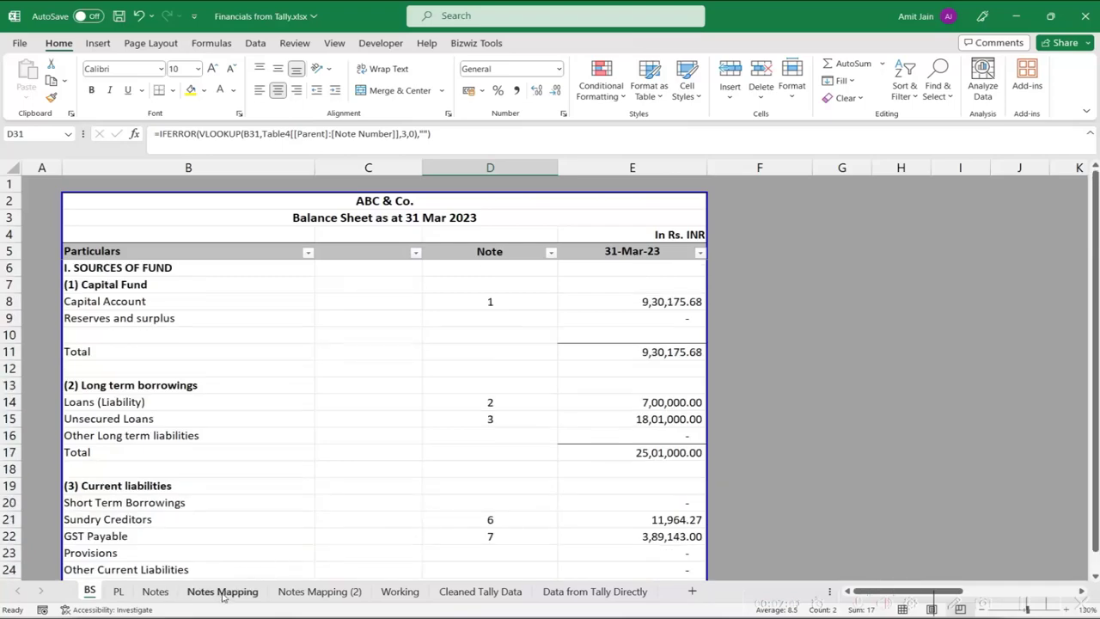
pyautogui.click(223, 591)
# Review the Note No column, including the yellow groups in rows 5–6 and Sundry Creditors.
pyautogui.click(266, 189)
pyautogui.click(266, 210)
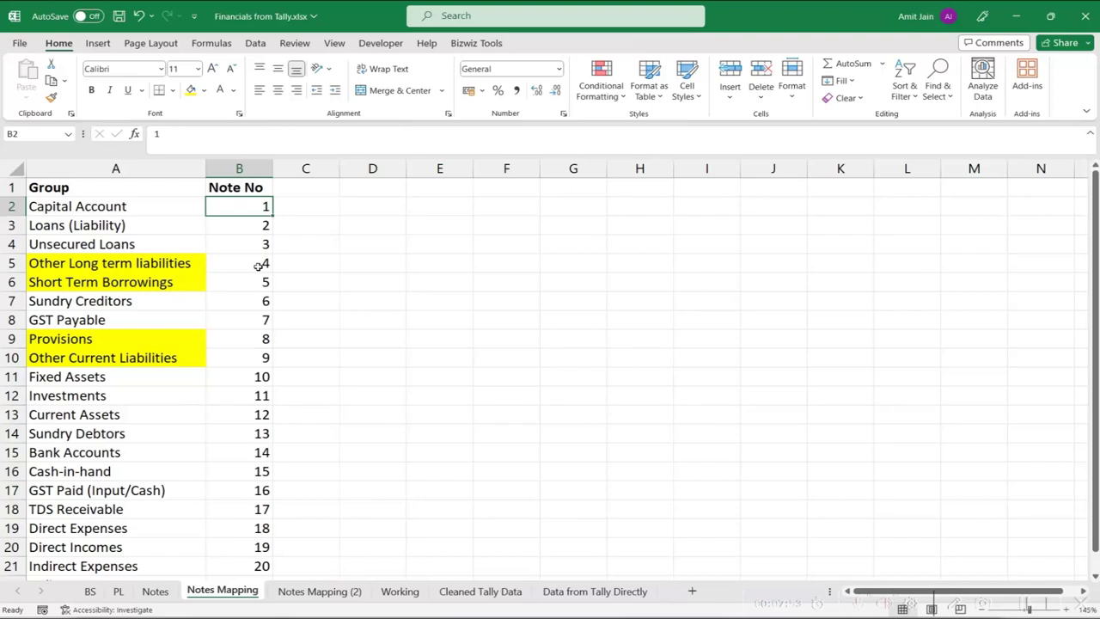
pyautogui.click(254, 232)
pyautogui.click(258, 249)
pyautogui.click(257, 263)
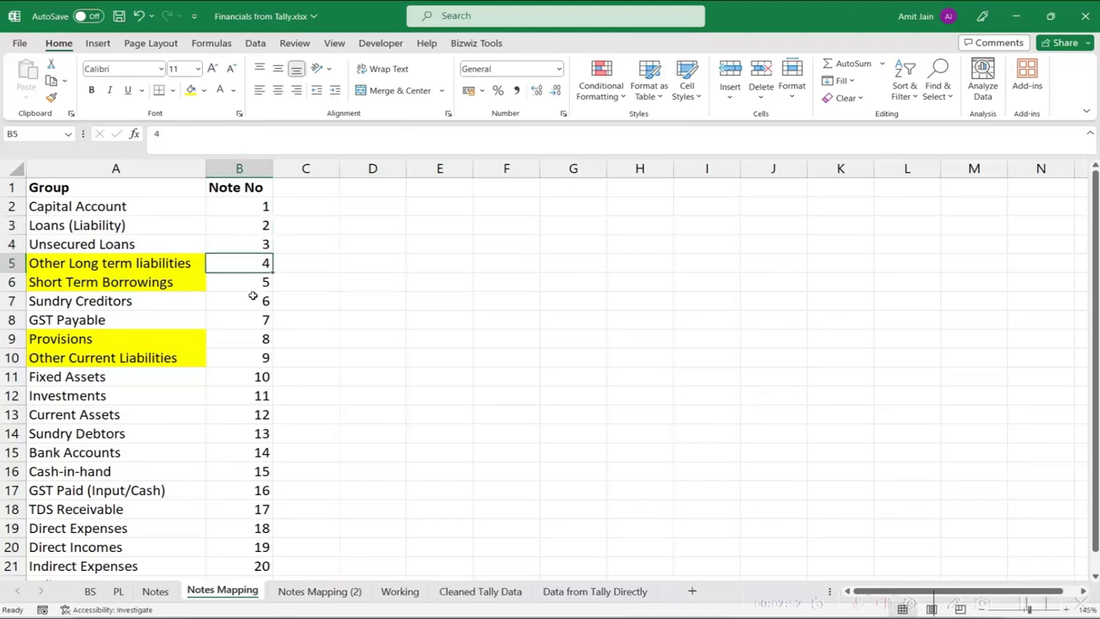
pyautogui.moveTo(196, 263)
pyautogui.mouseDown()
pyautogui.moveTo(199, 280)
pyautogui.moveTo(241, 280)
pyautogui.mouseUp()
pyautogui.click(242, 301)
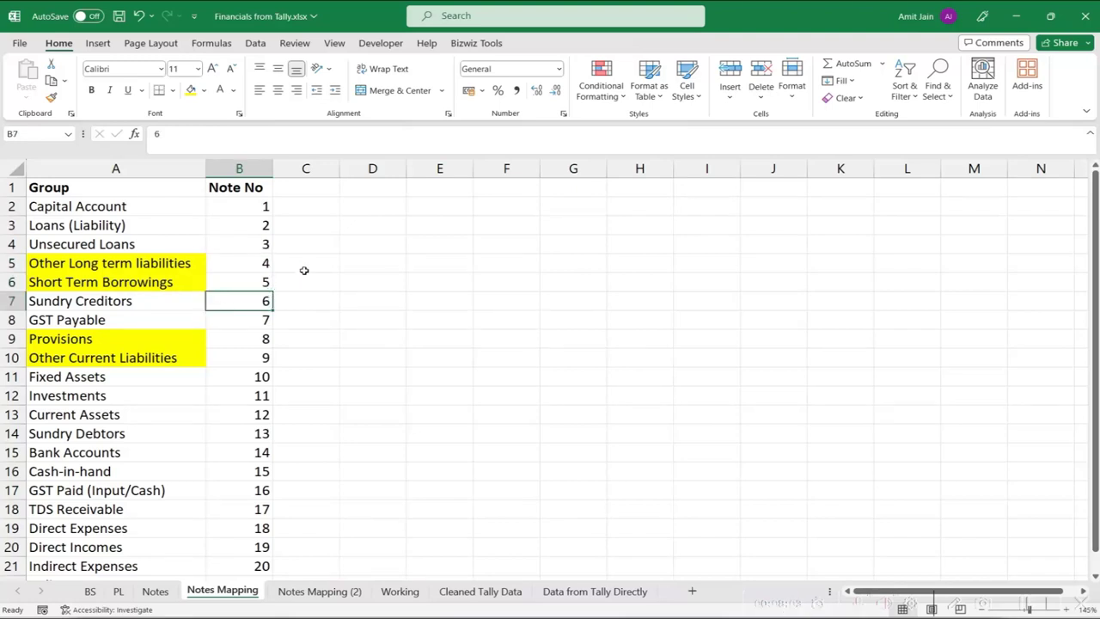
# Enter =SUMIFS(Table4[Amount for Notes (ABS)],Table4[Parent],'Notes Mapping'!A2) in C2.
pyautogui.click(307, 206)
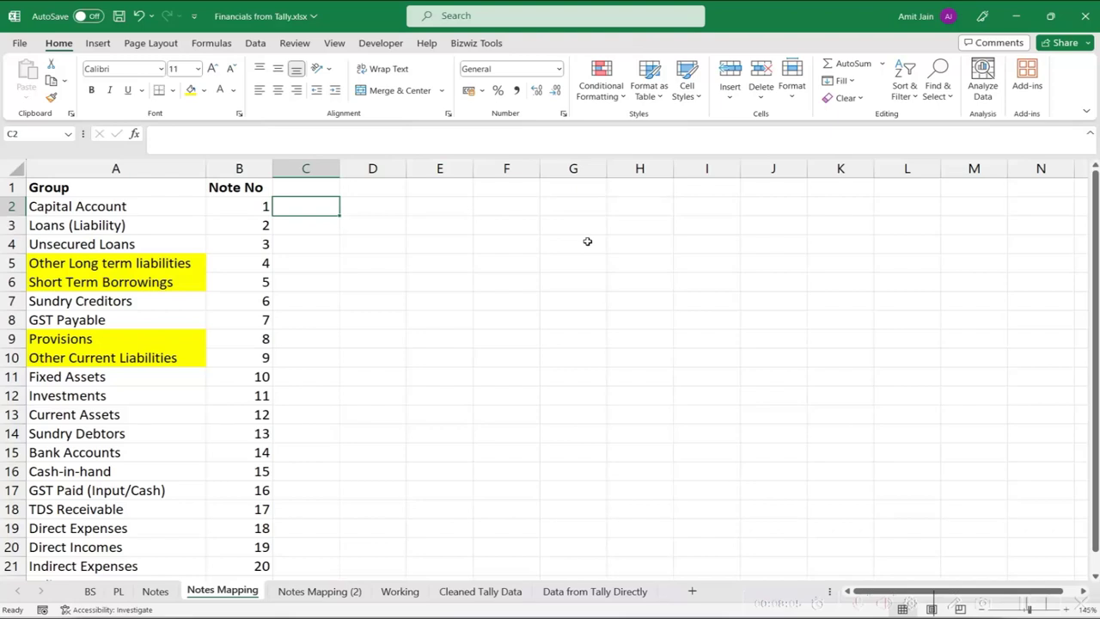
pyautogui.write('=sumifs')
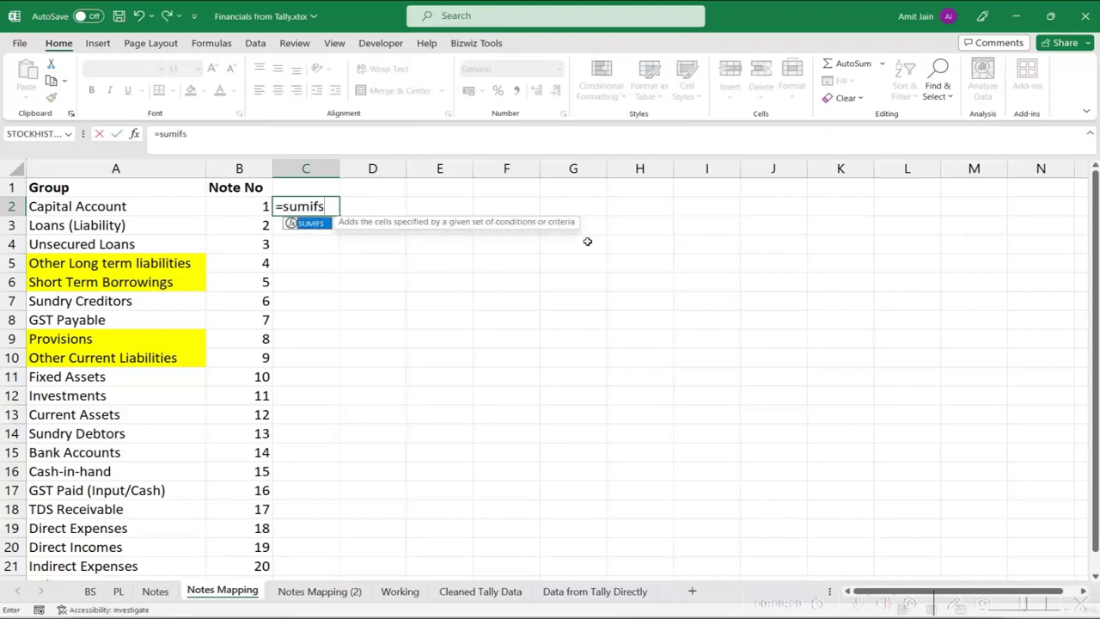
pyautogui.write('(Working!')
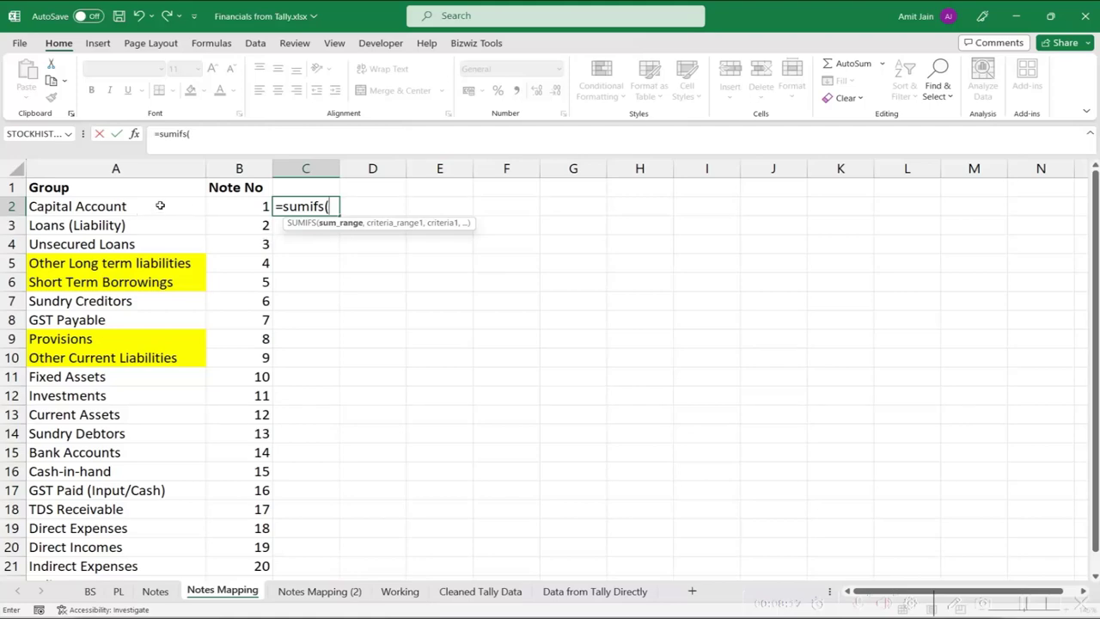
pyautogui.click(400, 593)
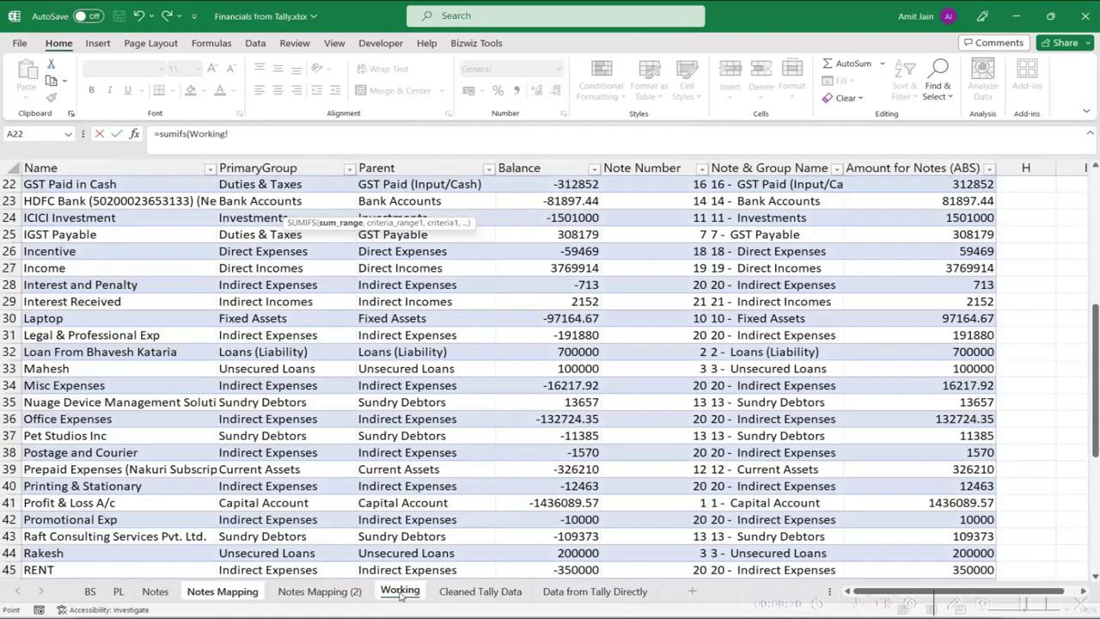
pyautogui.click(912, 168)
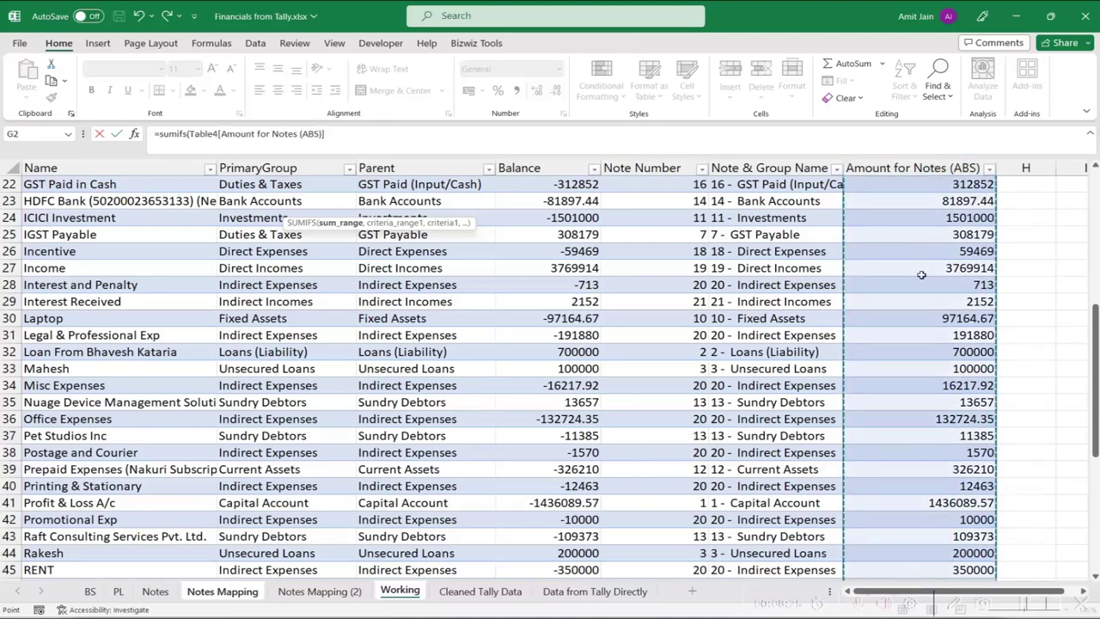
pyautogui.write(',')
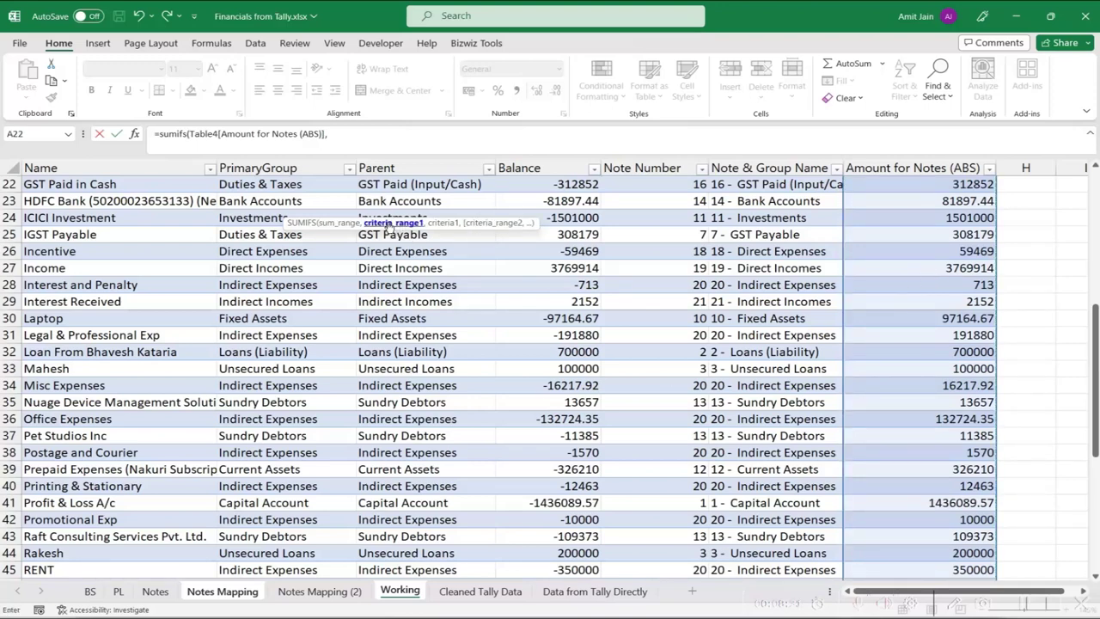
pyautogui.click(418, 166)
pyautogui.write(',')
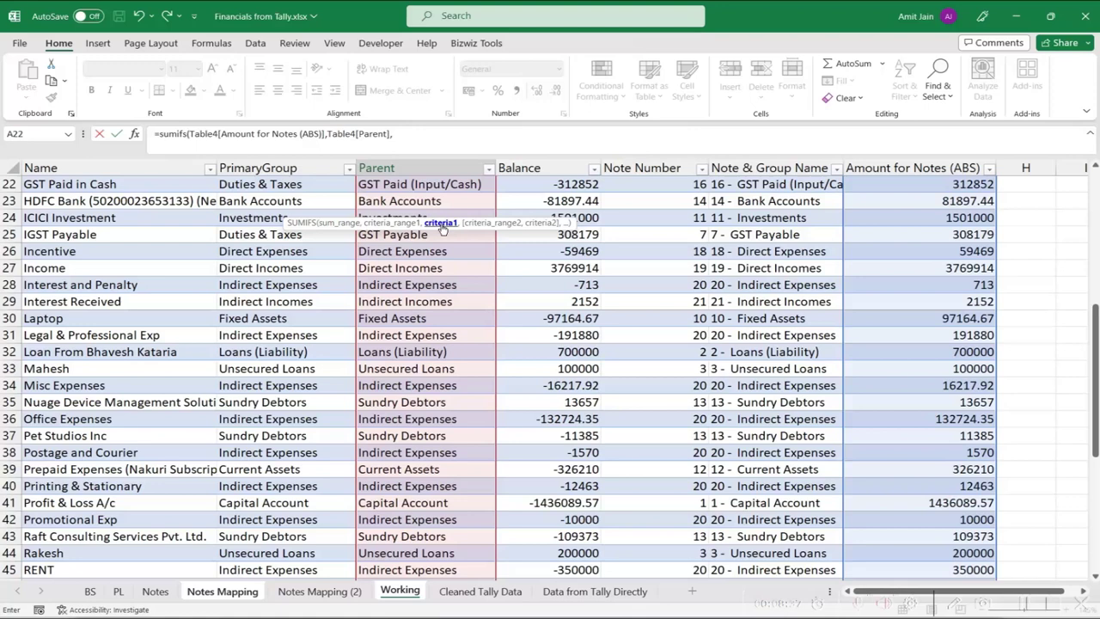
pyautogui.click(239, 596)
pyautogui.click(129, 206)
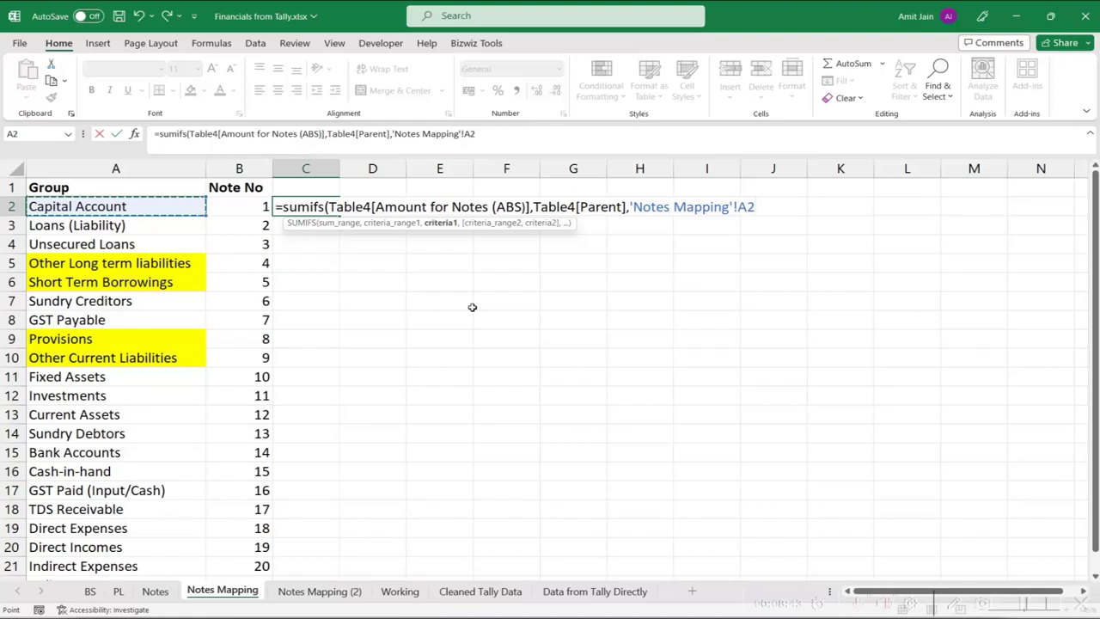
pyautogui.press('Return')
pyautogui.press('Up')
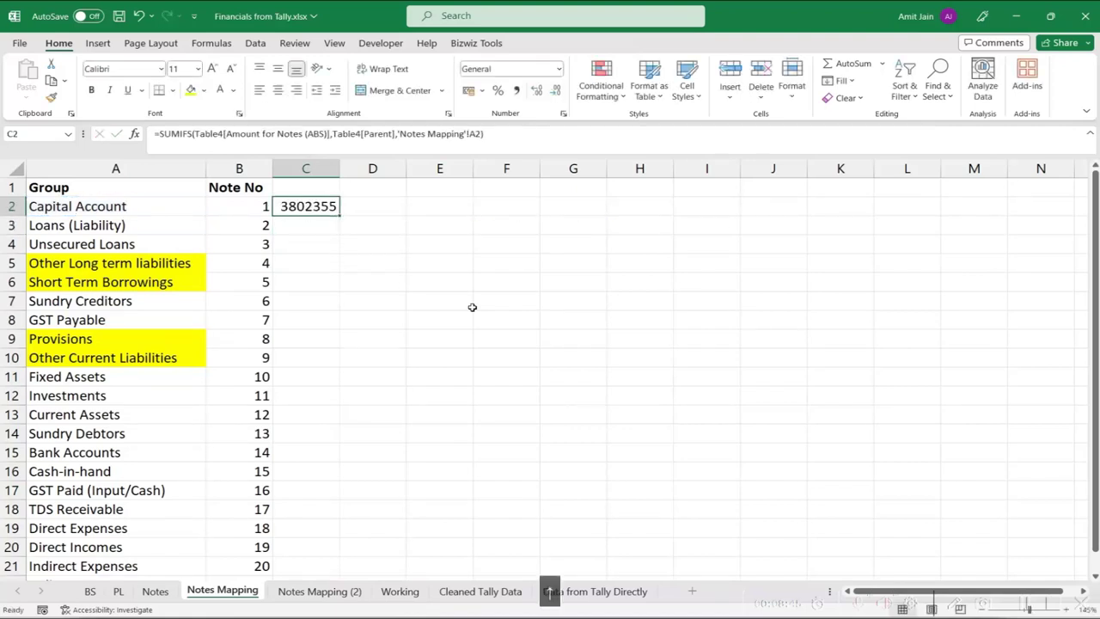
# Copy the C2 SUMIFS formula down column C for all groups.
pyautogui.hotkey('ctrl', 'c')
pyautogui.hotkey('shift', 'Down')
pyautogui.hotkey('shift', 'Down')
pyautogui.hotkey('shift', 'Down')
pyautogui.hotkey('shift', 'Down')
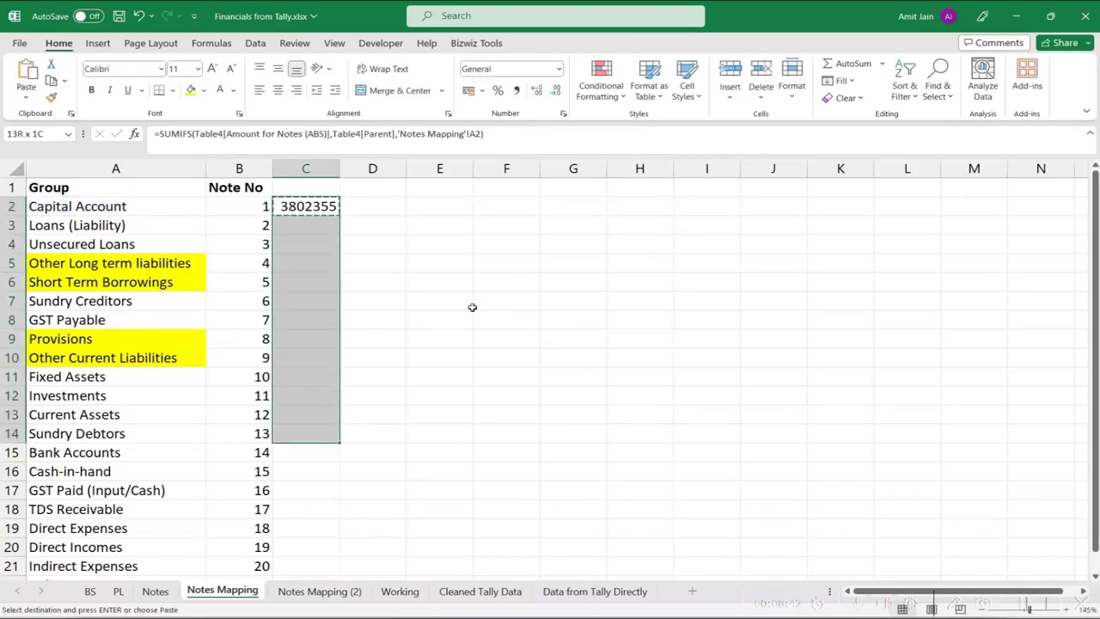
pyautogui.hotkey('shift', 'Down')
pyautogui.hotkey('shift', 'Down')
pyautogui.hotkey('shift', 'Down')
pyautogui.hotkey('shift', 'Up')
pyautogui.hotkey('shift', 'Up')
pyautogui.hotkey('shift', 'Up')
pyautogui.hotkey('shift', 'Up')
pyautogui.hotkey('shift', 'Up')
pyautogui.press('Return')
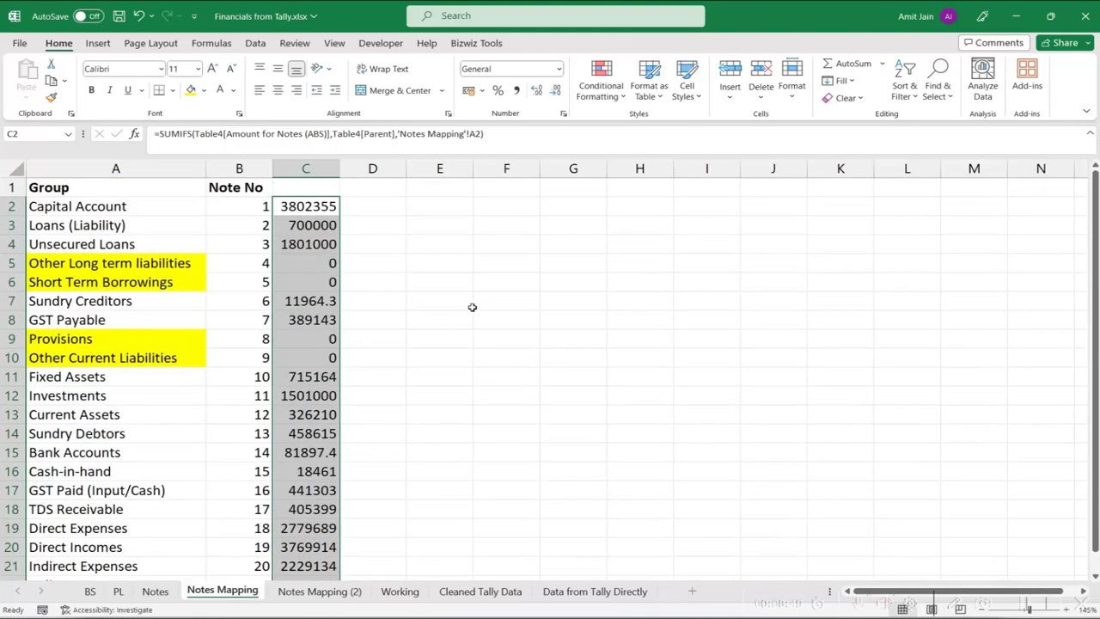
pyautogui.press('Up')
# Check the zero totals in rows 5–6 and 9–10 and the note number 5 for Short Term Borrowings.
pyautogui.press('Down')
pyautogui.press('Down')
pyautogui.press('Down')
pyautogui.press('Left')
pyautogui.hotkey('shift', 'Down')
pyautogui.press('Right')
pyautogui.hotkey('shift', 'Down')
pyautogui.press('Down')
pyautogui.press('Down')
pyautogui.press('Down')
pyautogui.hotkey('shift', 'Down')
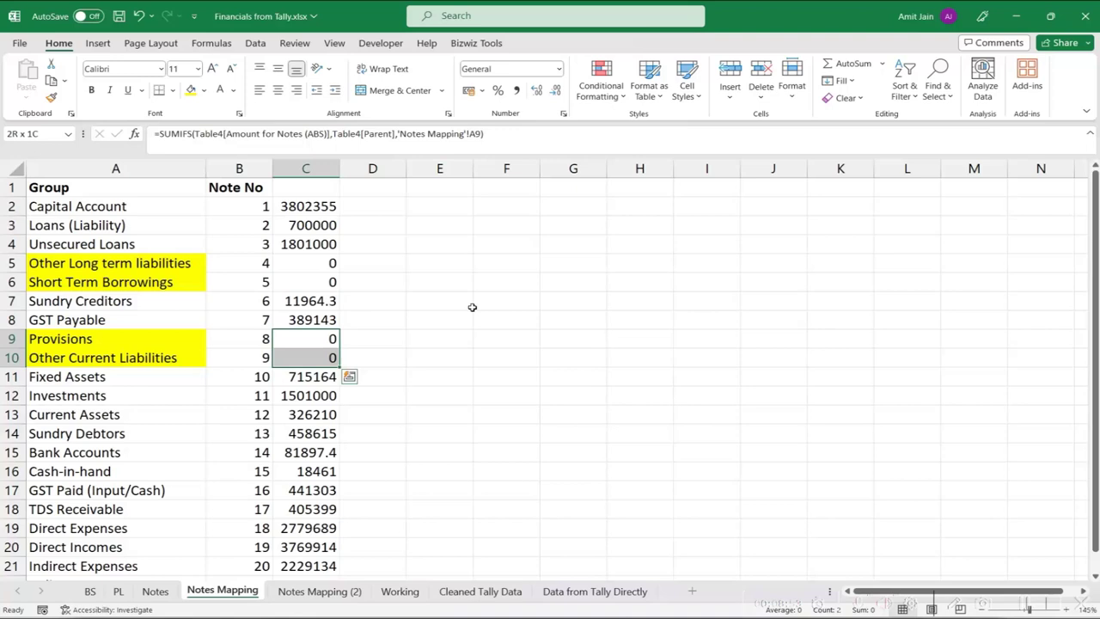
pyautogui.press('Up')
pyautogui.press('Up')
pyautogui.press('Up')
pyautogui.press('Up')
pyautogui.press('Left')
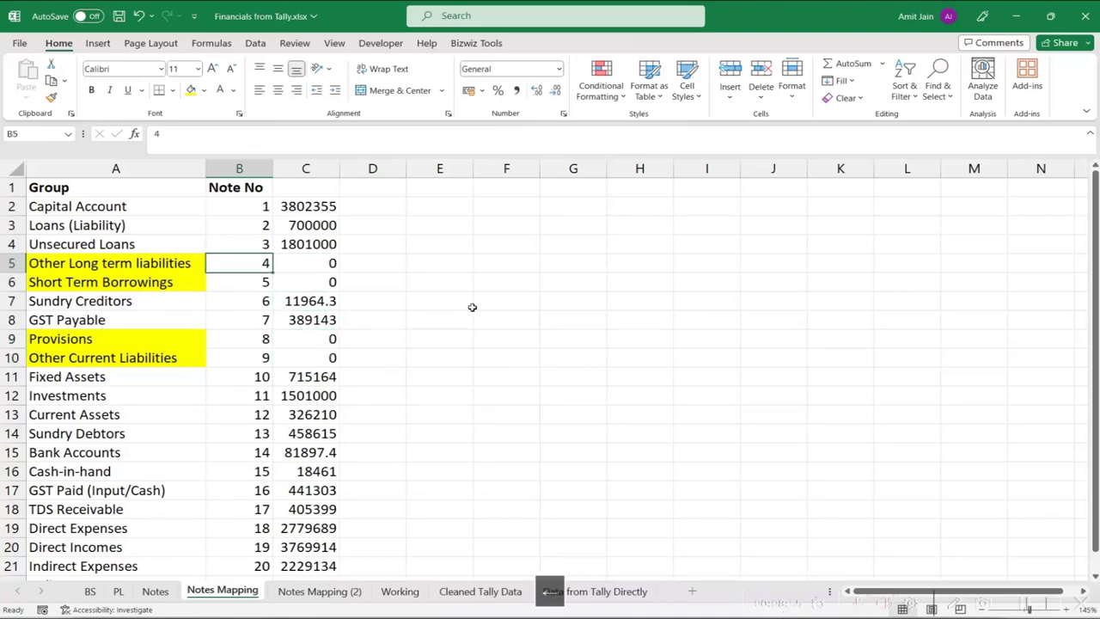
pyautogui.press('Down')
pyautogui.press('Down')
pyautogui.press('Down')
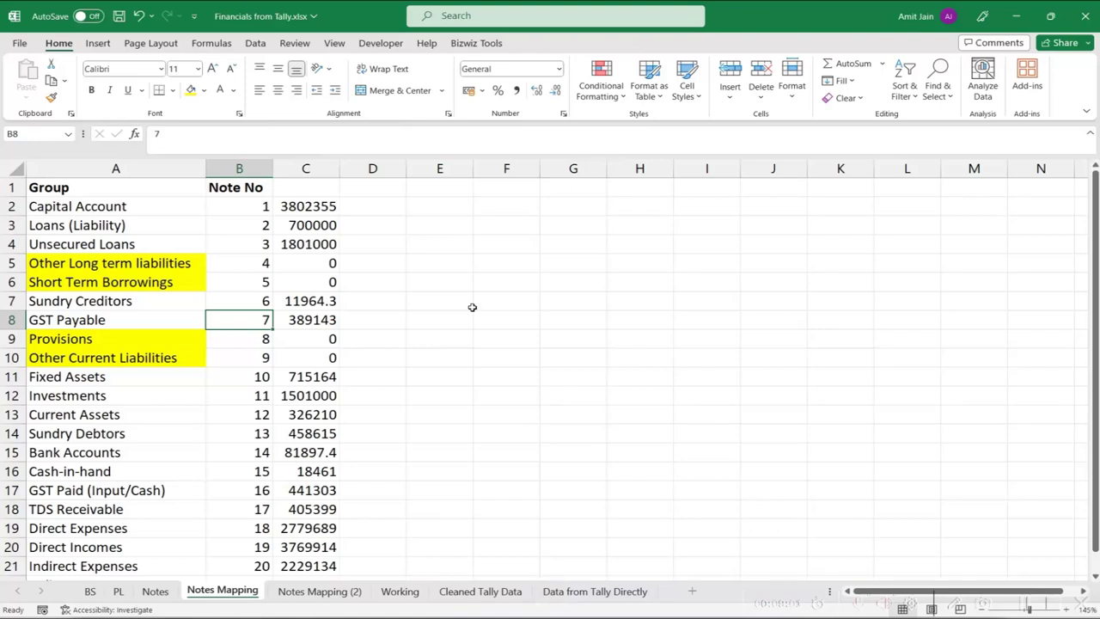
# Check the GST Payable total and review the SUMIFS formula in C2 without changing it.
pyautogui.press('Right')
pyautogui.press('Up')
pyautogui.press('Up')
pyautogui.press('Up')
pyautogui.press('Up')
pyautogui.press('Up')
pyautogui.press('Up')
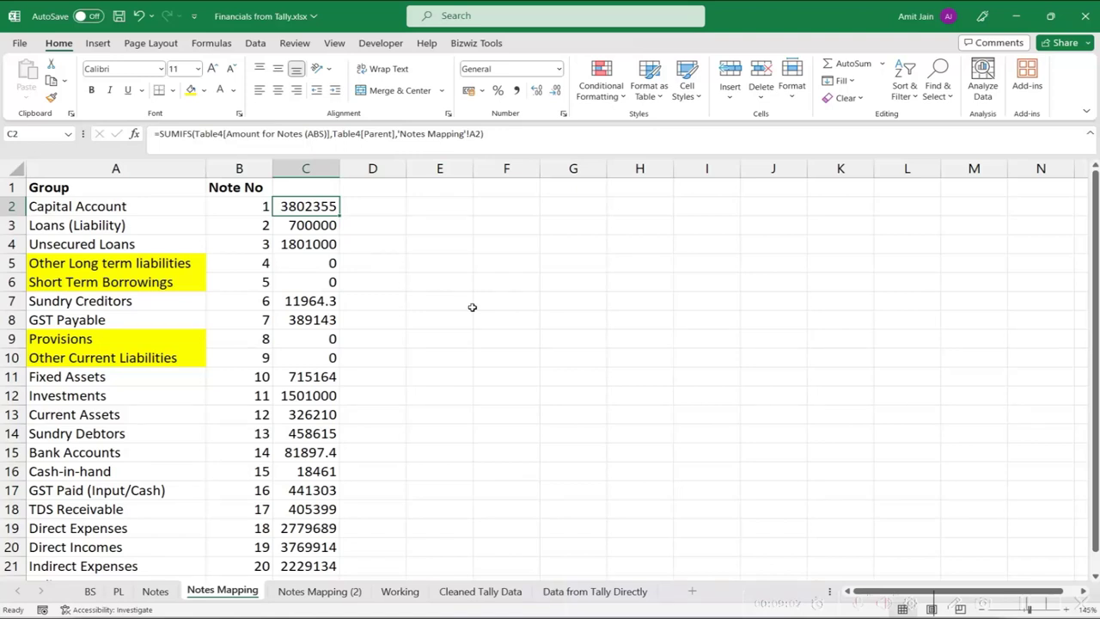
pyautogui.press('F2')
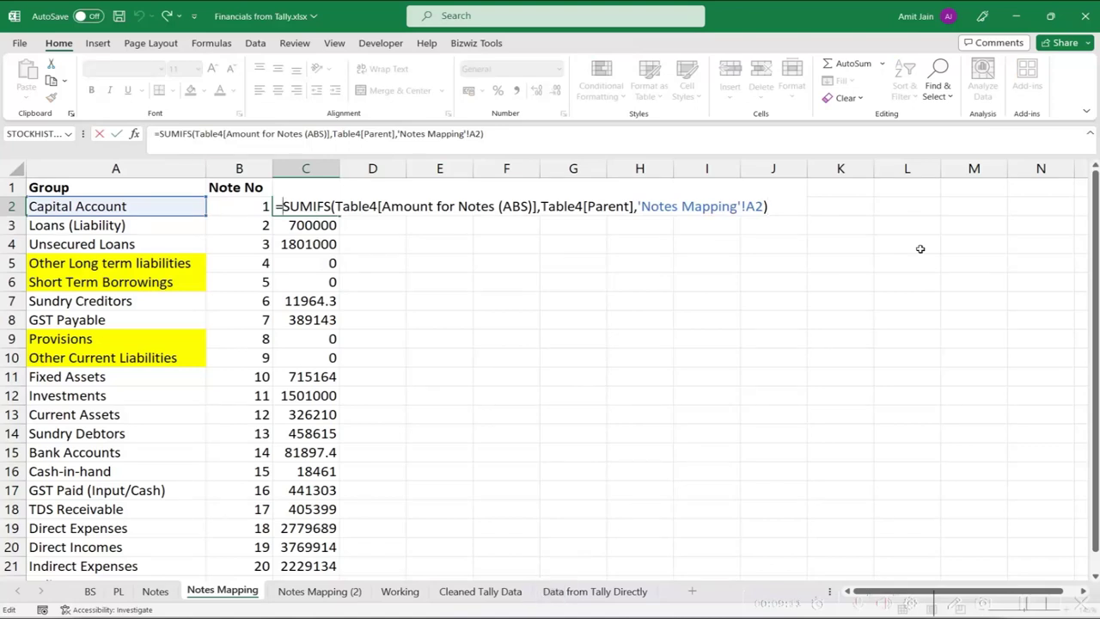
pyautogui.press('Escape')
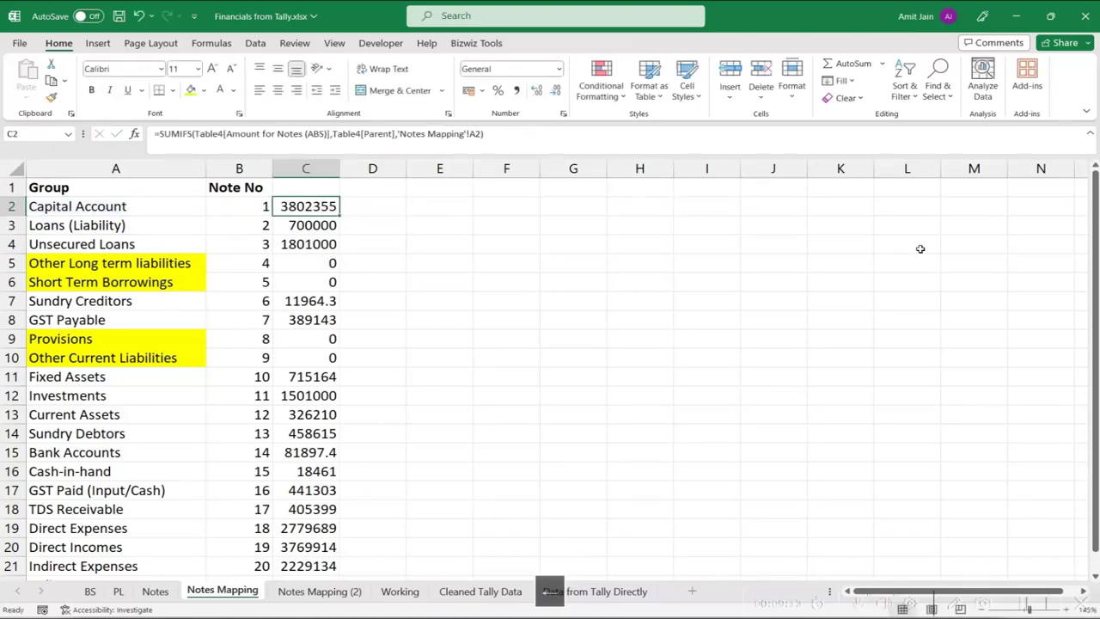
pyautogui.press('Right')
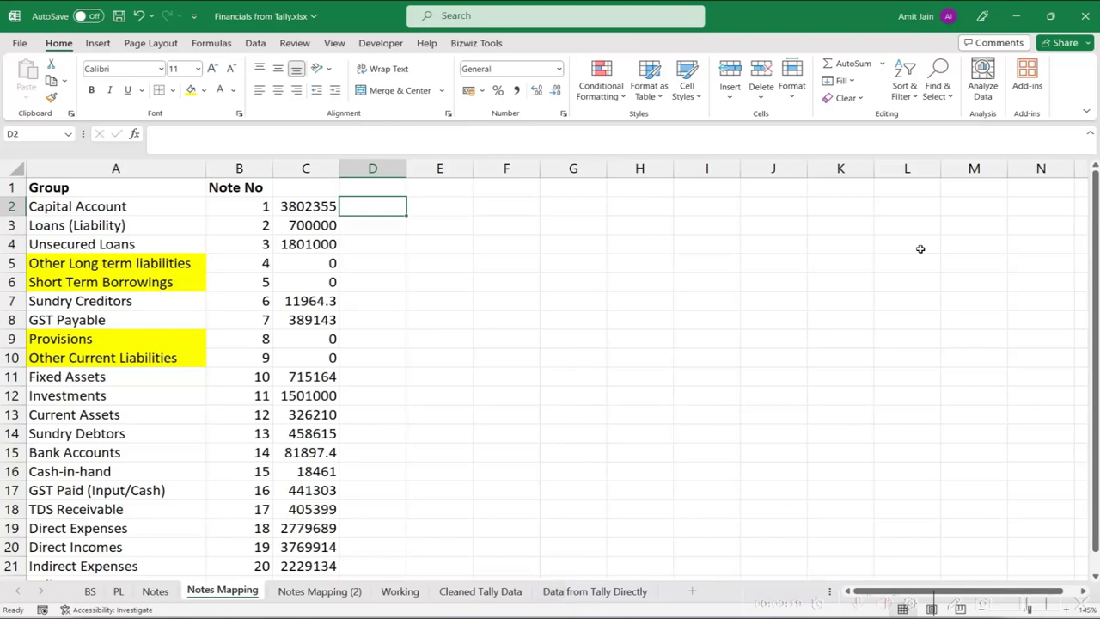
# Enter =IF(C2>0,1,"") in D2 to flag non-zero groups.
pyautogui.write('=')
pyautogui.write('iglf')
pyautogui.press('BackSpace')
pyautogui.press('BackSpace')
pyautogui.press('BackSpace')
pyautogui.write('f')
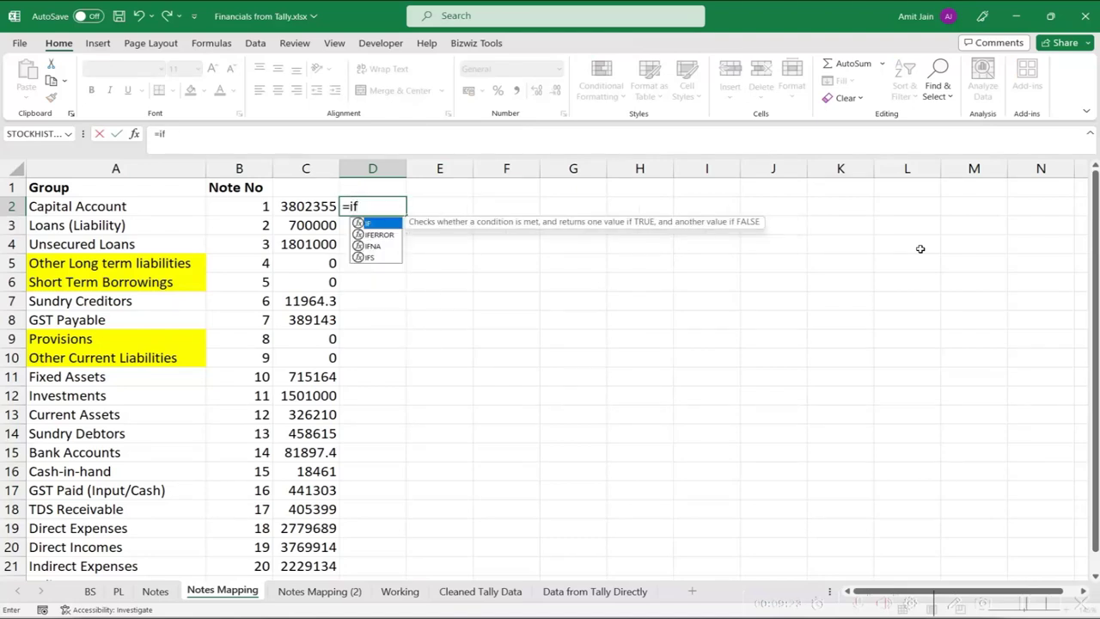
pyautogui.write('(')
pyautogui.click(322, 208)
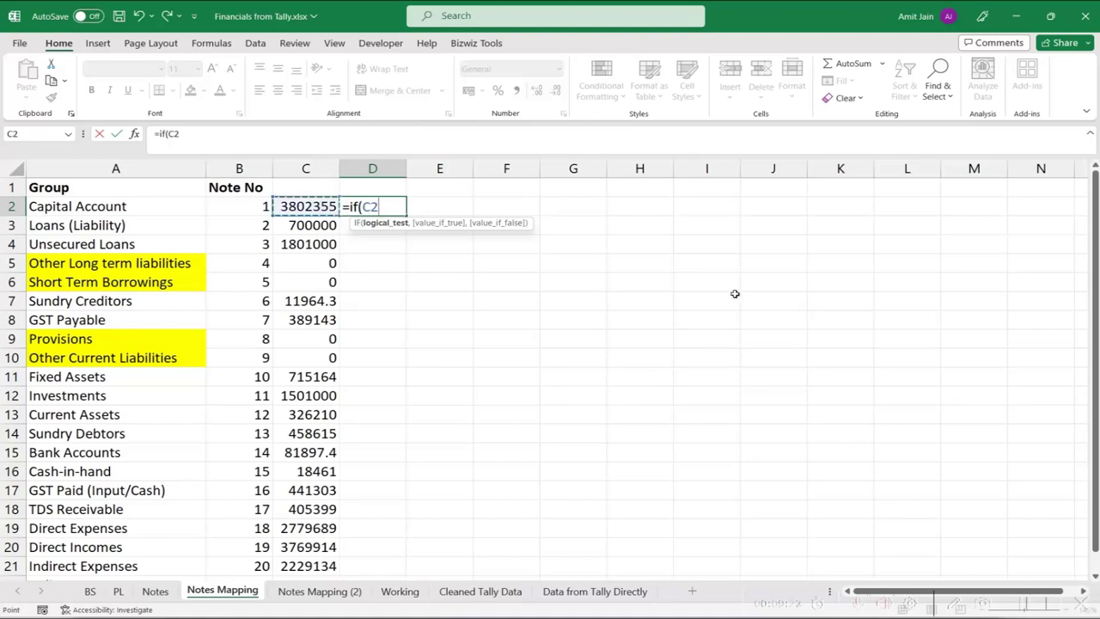
pyautogui.write('>0')
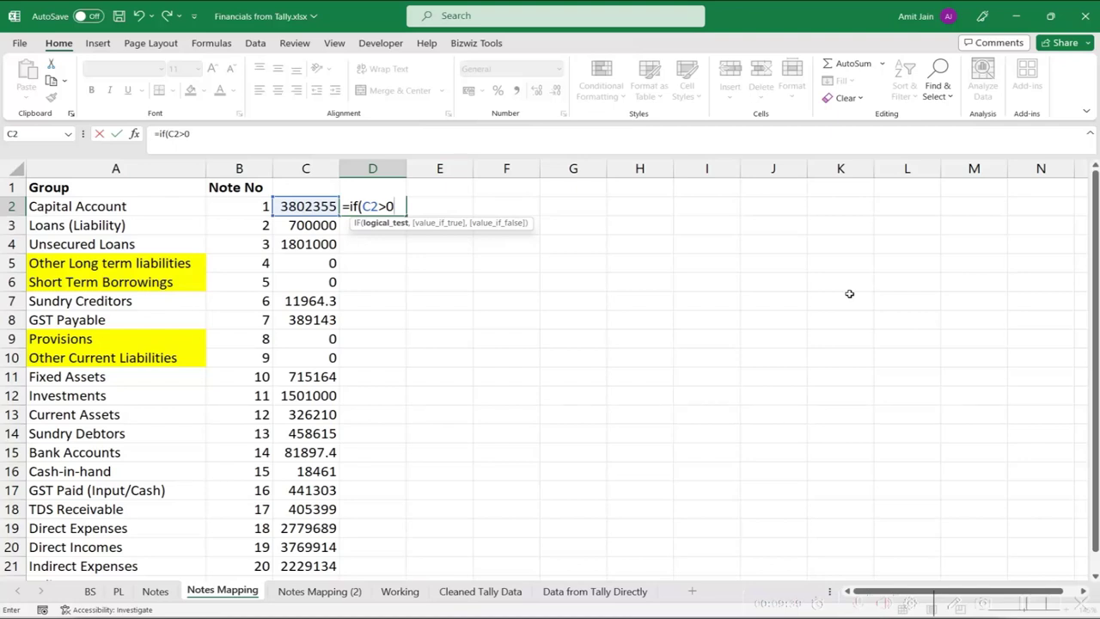
pyautogui.write(',1')
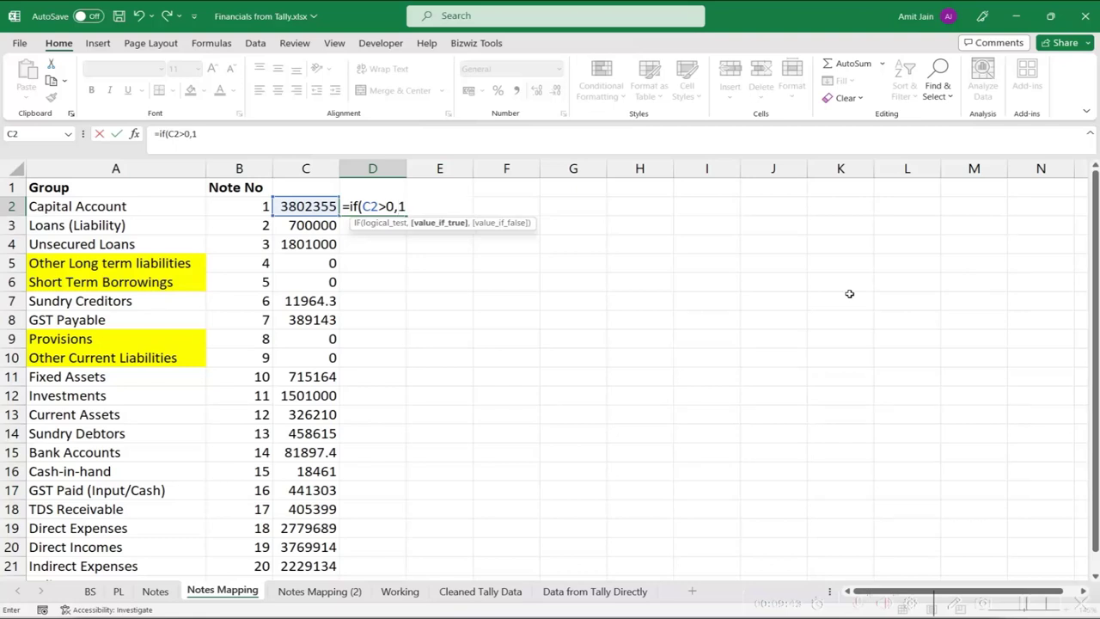
pyautogui.write(',')
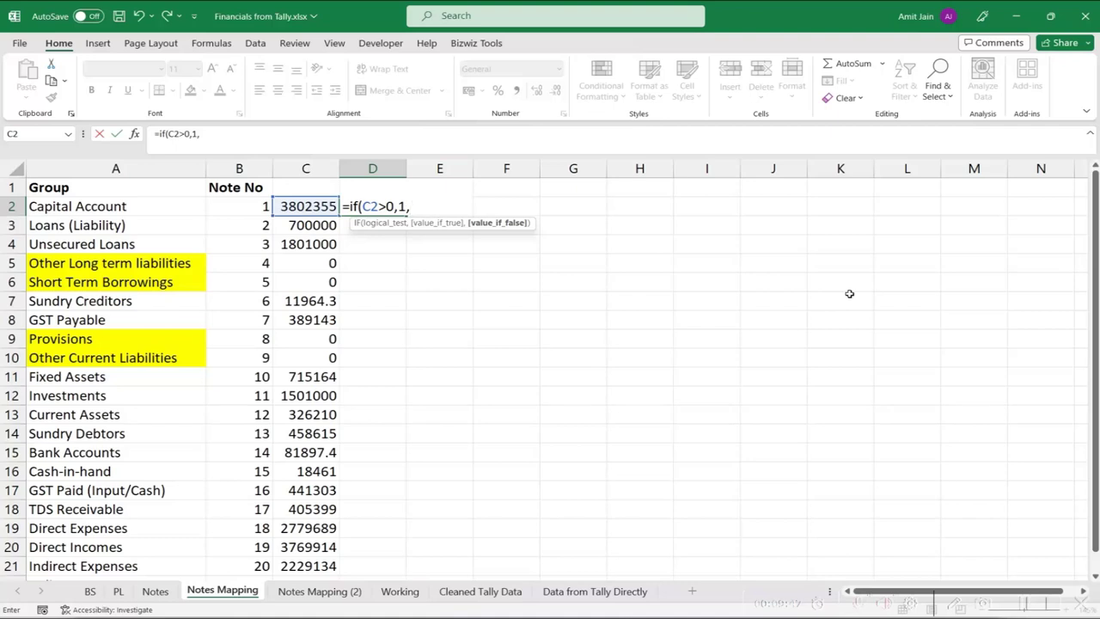
pyautogui.write('""')
pyautogui.write(')')
pyautogui.press('Return')
pyautogui.press('Up')
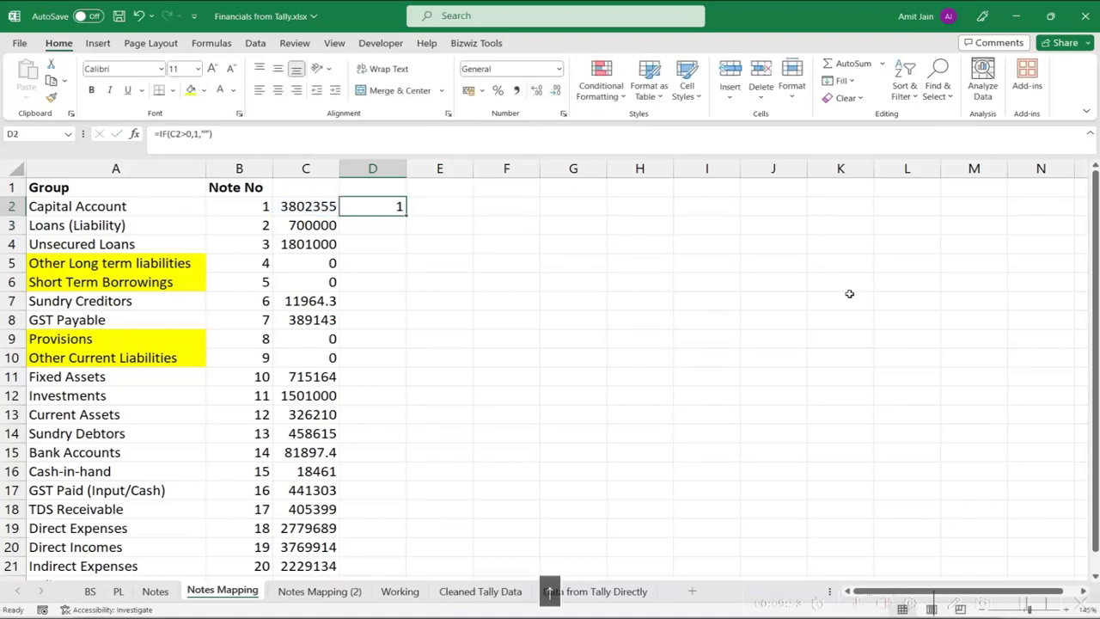
# Fill the flag formula into D2:D9 and check that zero-total groups stay blank.
pyautogui.hotkey('ctrl', 'c')
pyautogui.hotkey('shift', 'Down')
pyautogui.hotkey('shift', 'Down')
pyautogui.hotkey('shift', 'Down')
pyautogui.hotkey('shift', 'Down')
pyautogui.hotkey('shift', 'Down')
pyautogui.hotkey('shift', 'Down')
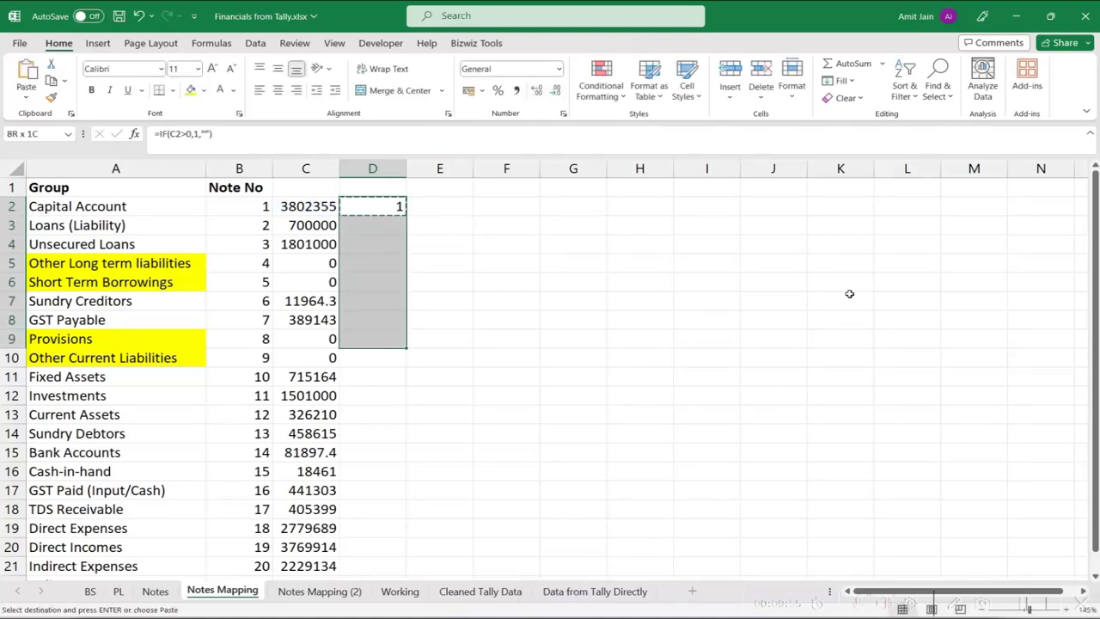
pyautogui.hotkey('ctrl', 'v')
pyautogui.press('Down')
pyautogui.press('Down')
pyautogui.press('Up')
pyautogui.press('Up')
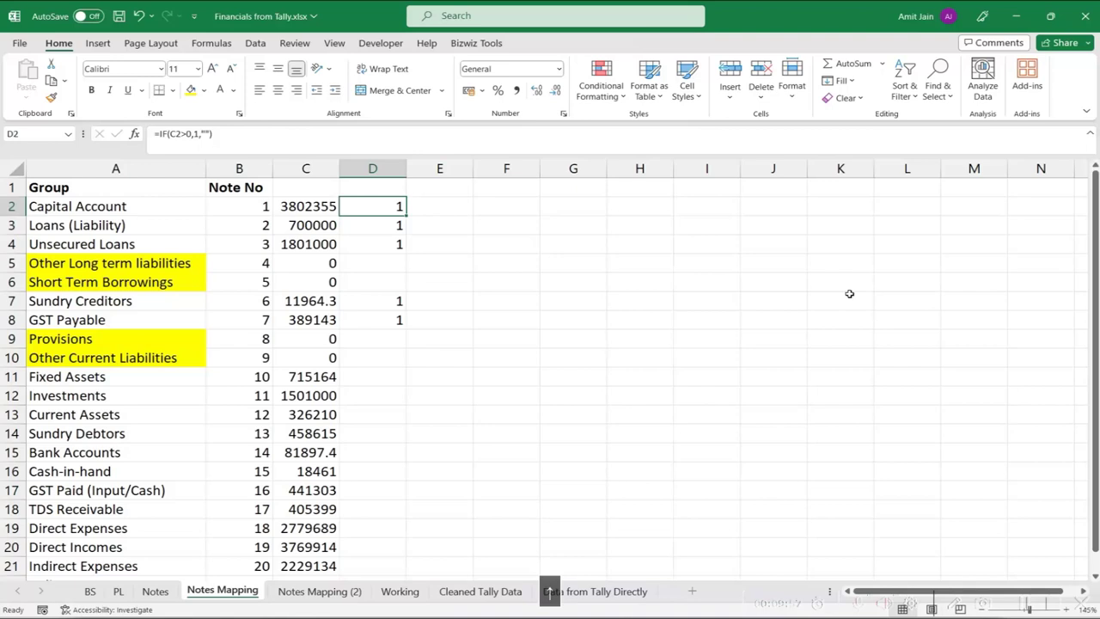
pyautogui.press('Down')
pyautogui.press('Down')
pyautogui.press('Down')
pyautogui.press('Left')
pyautogui.press('Right')
pyautogui.press('Down')
pyautogui.press('Down')
pyautogui.press('Down')
pyautogui.press('Up')
pyautogui.press('Down')
pyautogui.press('Up')
pyautogui.press('Up')
pyautogui.press('Up')
pyautogui.press('Up')
pyautogui.press('Up')
# Reopen D2's formula for editing and select the constant 1.
pyautogui.press('F2')
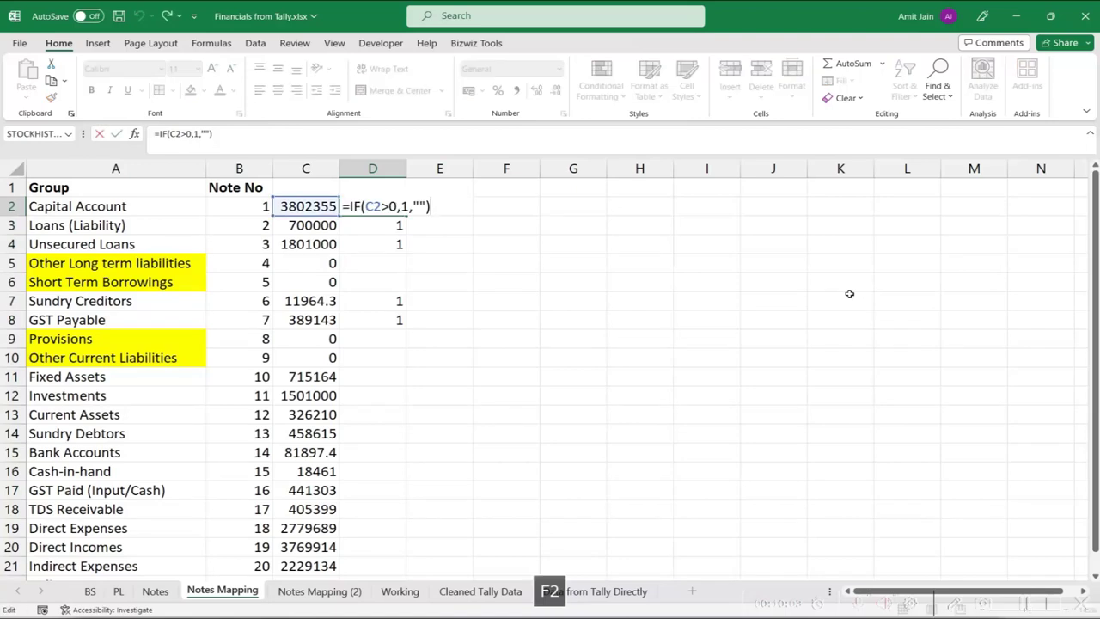
pyautogui.press('Left')
pyautogui.press('Left')
pyautogui.press('Left')
pyautogui.press('Left')
pyautogui.hotkey('shift', 'Left')
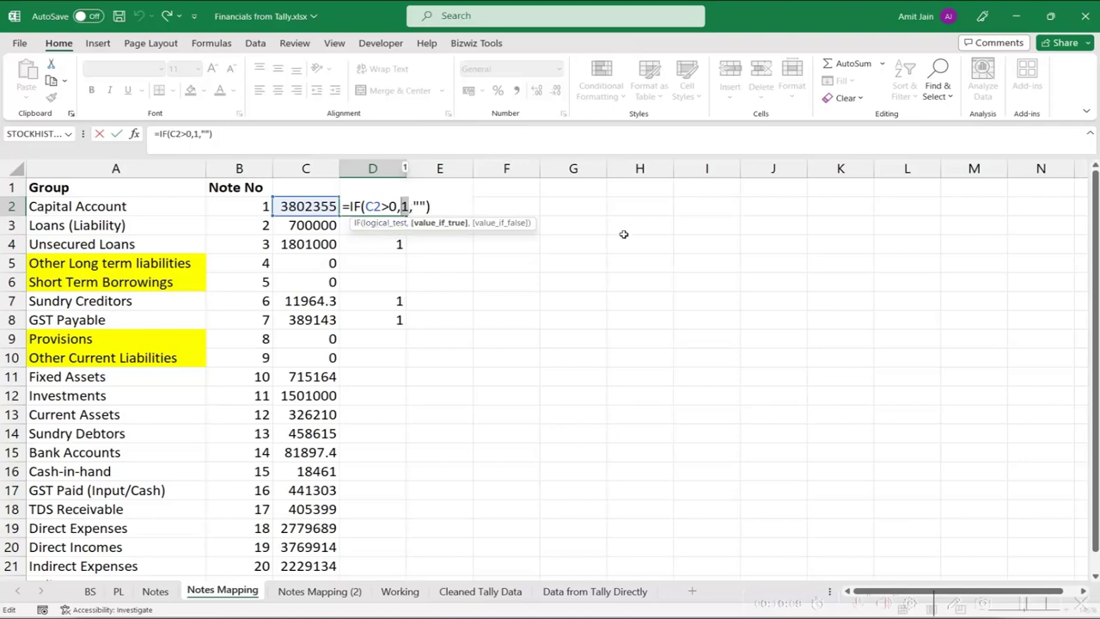
# Change D2's true result from 1 to D1+1, giving =IF(C2>0,D1+1,"").
pyautogui.press('Delete')
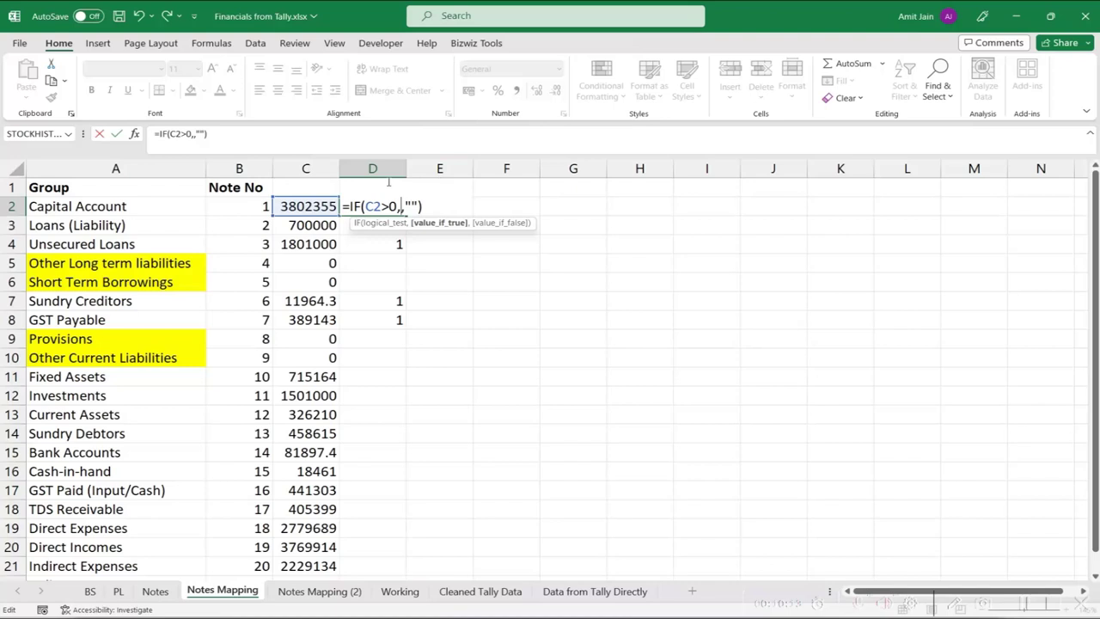
pyautogui.click(317, 183)
pyautogui.press('Right')
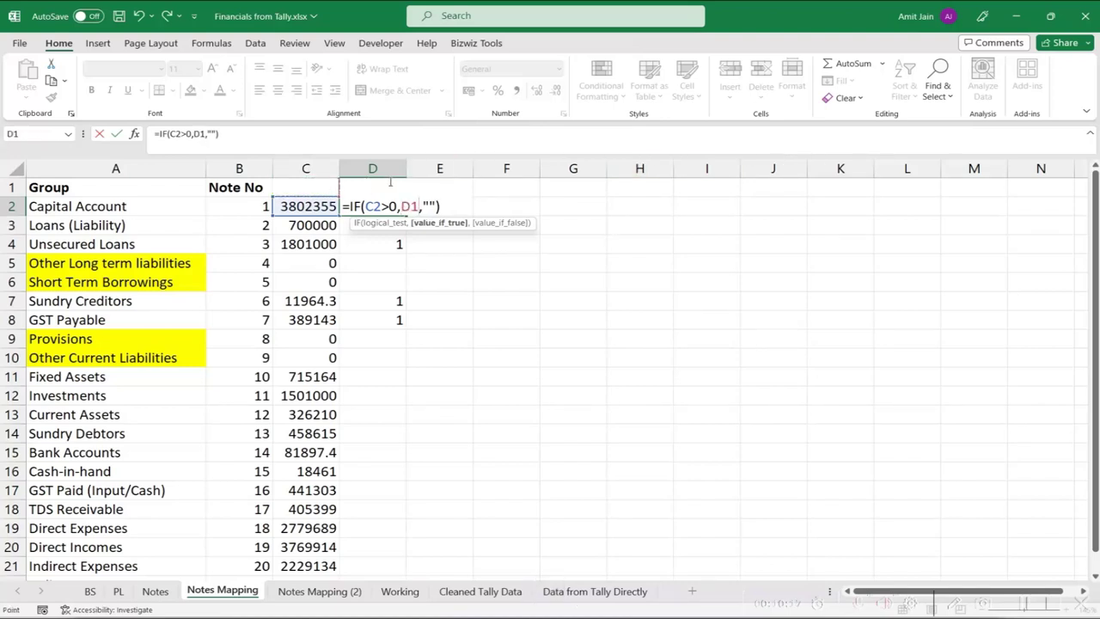
pyautogui.write('+1')
pyautogui.hotkey('ctrl', 'Return')
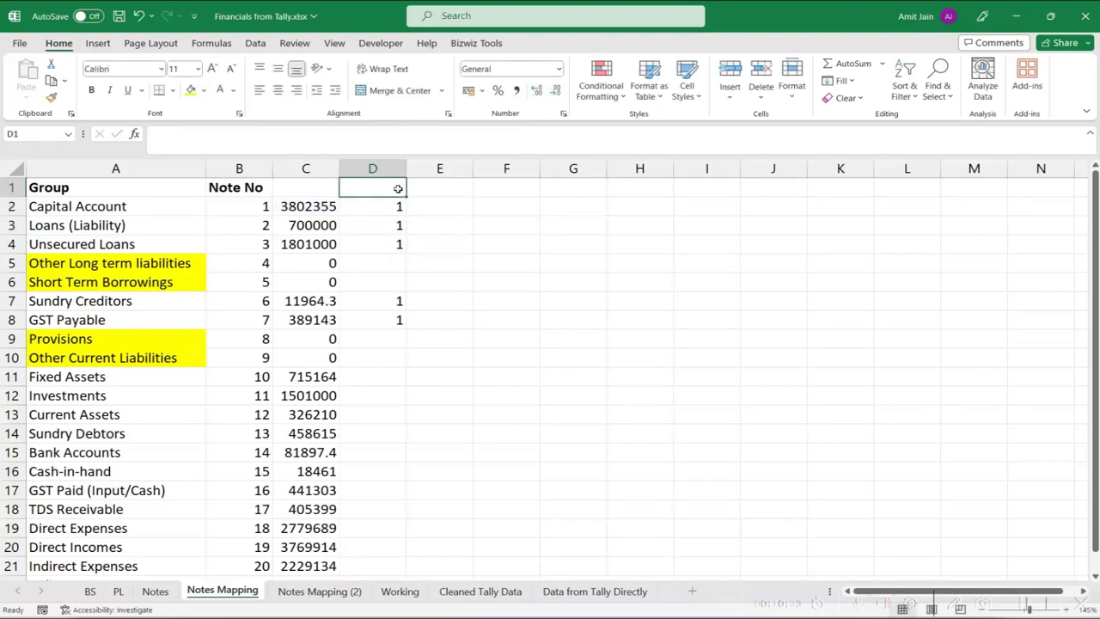
# Copy the running-count formula into D3 and compare it with B3 and C3.
pyautogui.hotkey('ctrl', 'c')
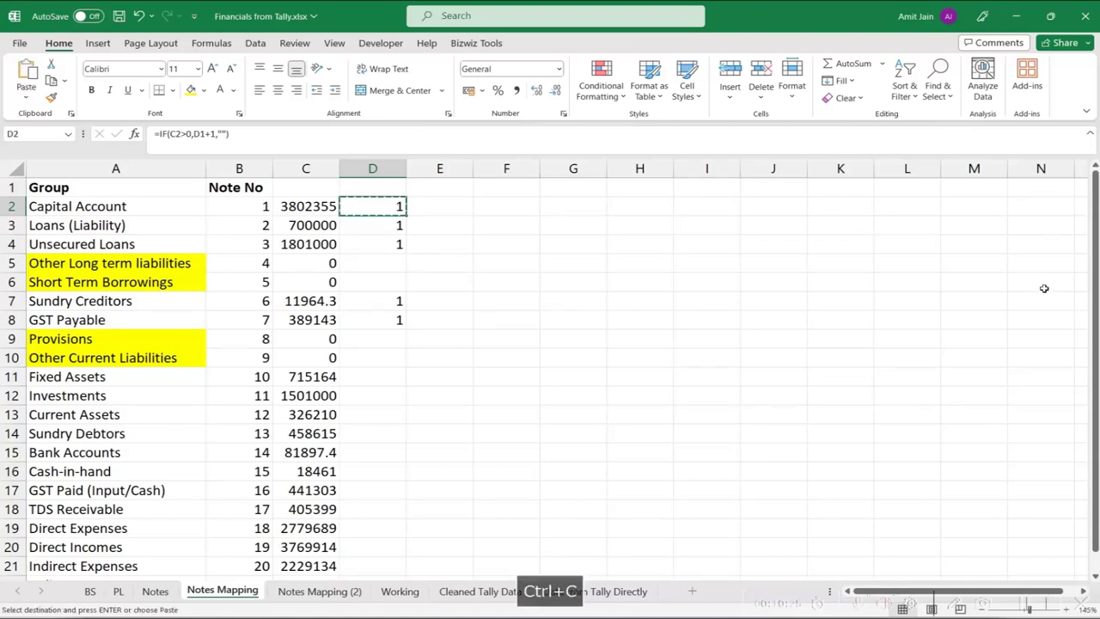
pyautogui.press('Down')
pyautogui.hotkey('ctrl', 'v')
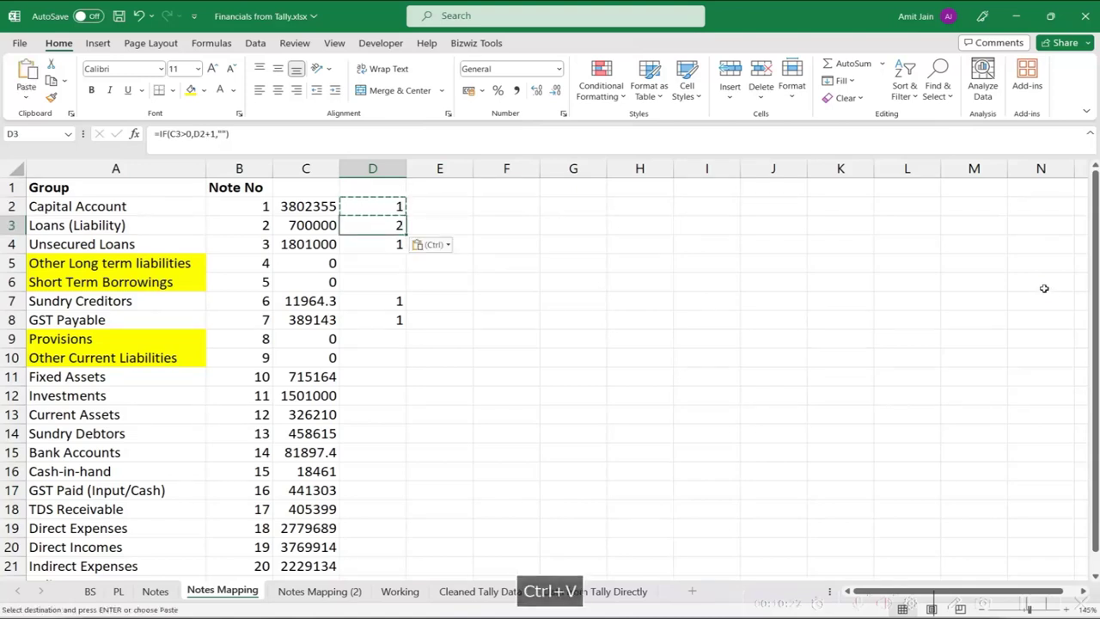
pyautogui.press('Left')
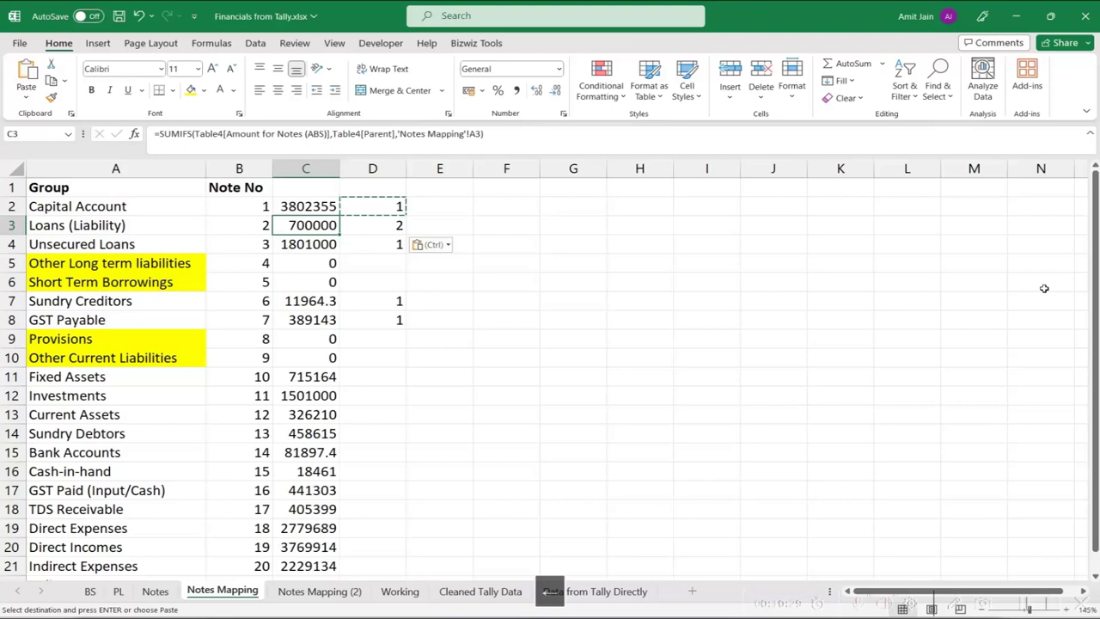
pyautogui.press('Left')
pyautogui.press('Right')
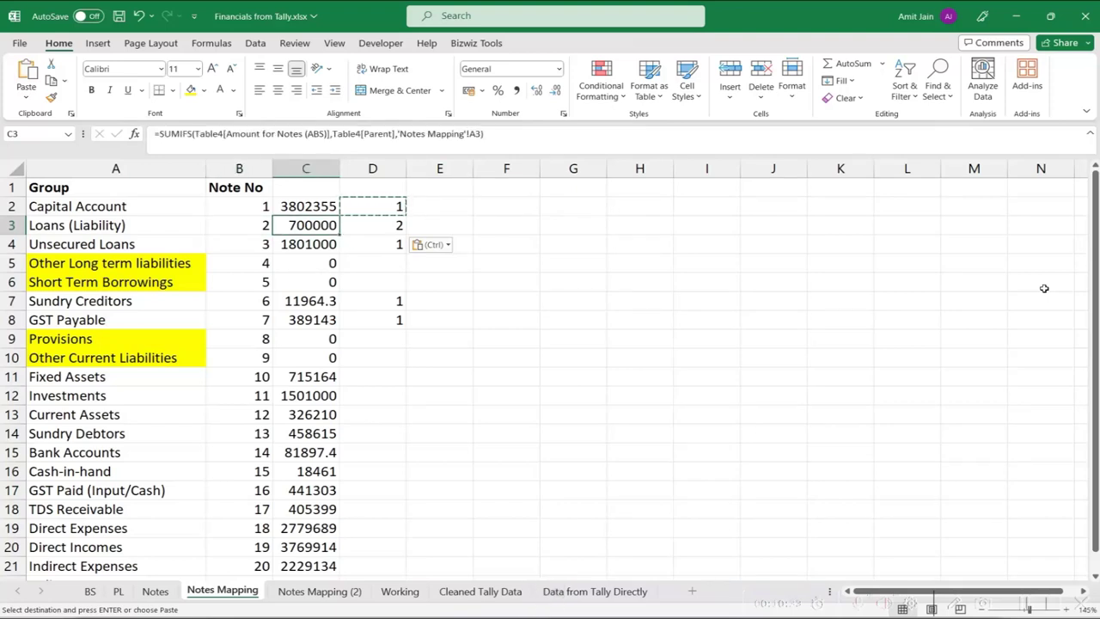
pyautogui.press('Right')
# Copy the formula into D4, then fill it down through D9.
pyautogui.hotkey('ctrl', 'c')
pyautogui.press('Down')
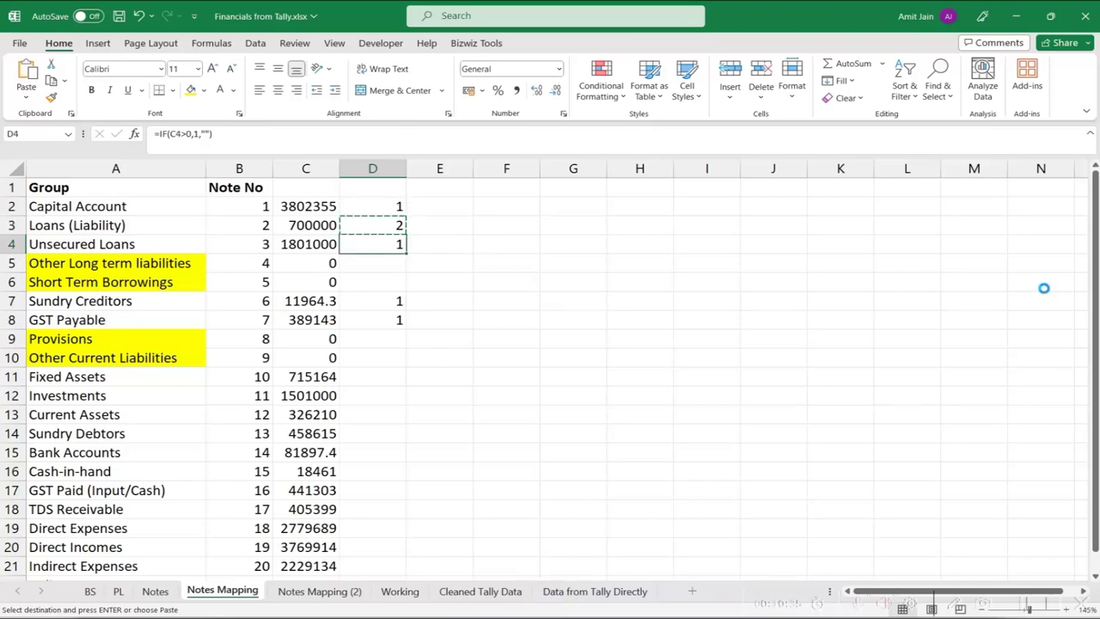
pyautogui.press('Return')
pyautogui.press('Left')
pyautogui.press('Right')
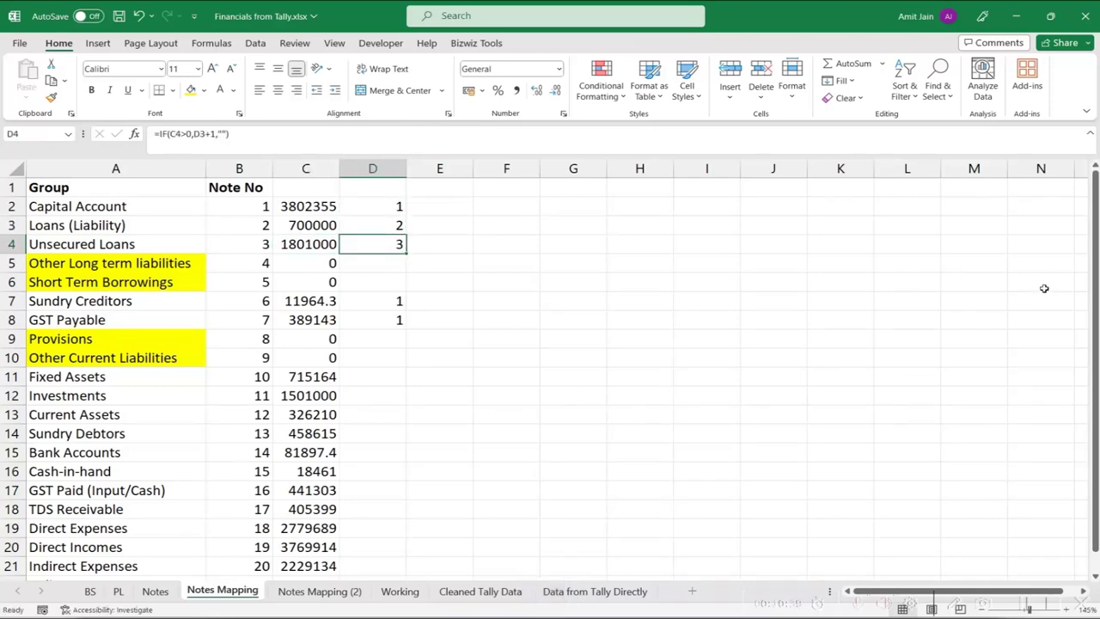
pyautogui.hotkey('ctrl', 'c')
pyautogui.hotkey('ctrl', 'shift', 'Down')
pyautogui.hotkey('ctrl', 'shift', 'Down')
pyautogui.hotkey('shift', 'Down')
pyautogui.hotkey('ctrl', 'v')
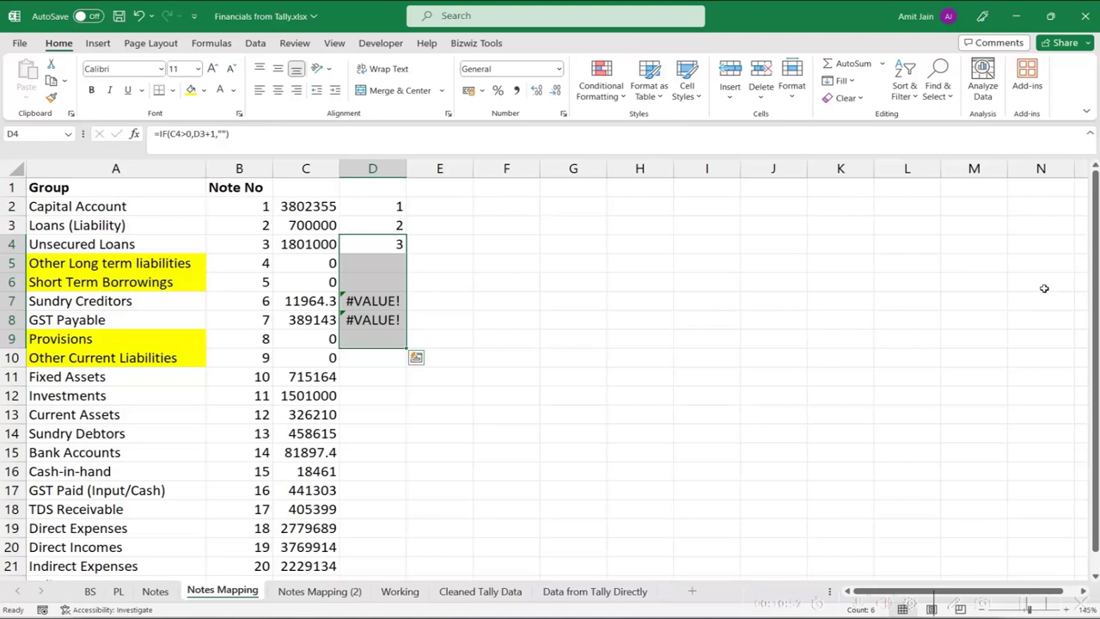
# Inspect the count results in column D, including the #VALUE! formula in D7.
pyautogui.press('Up')
pyautogui.press('Down')
pyautogui.press('Down')
pyautogui.press('Left')
pyautogui.press('Right')
pyautogui.press('Down')
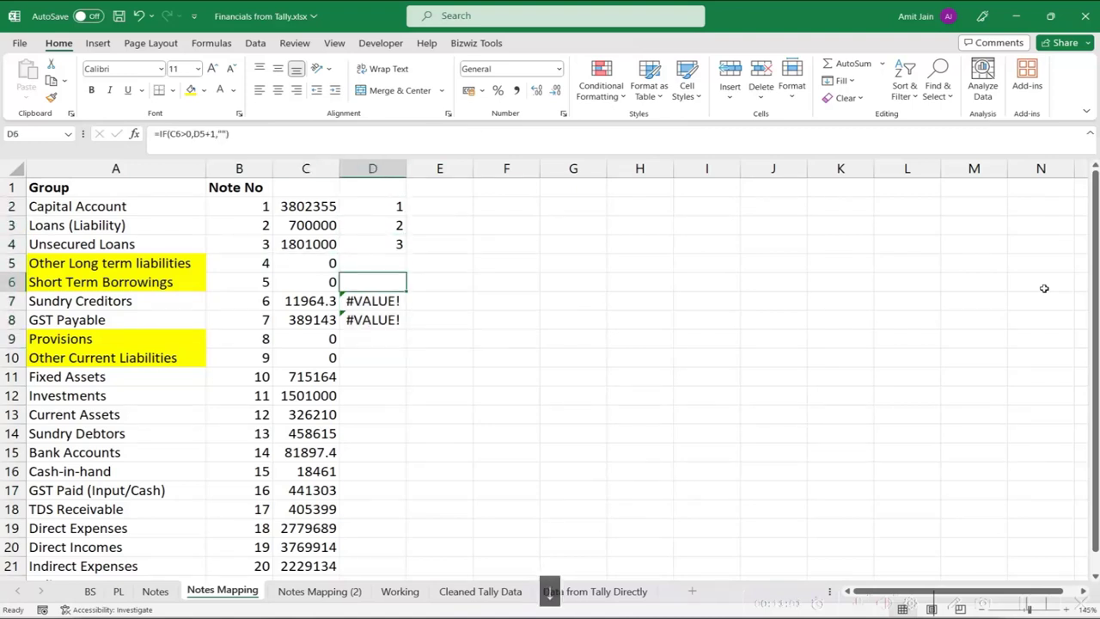
pyautogui.press('Down')
pyautogui.press('F2')
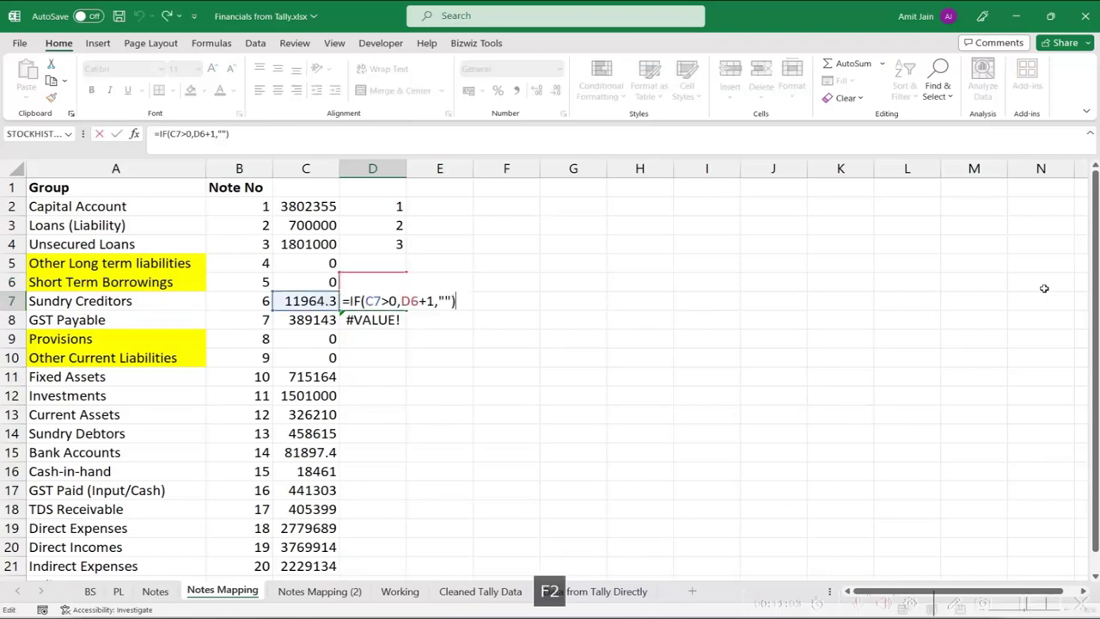
pyautogui.press('Escape')
pyautogui.press('Up')
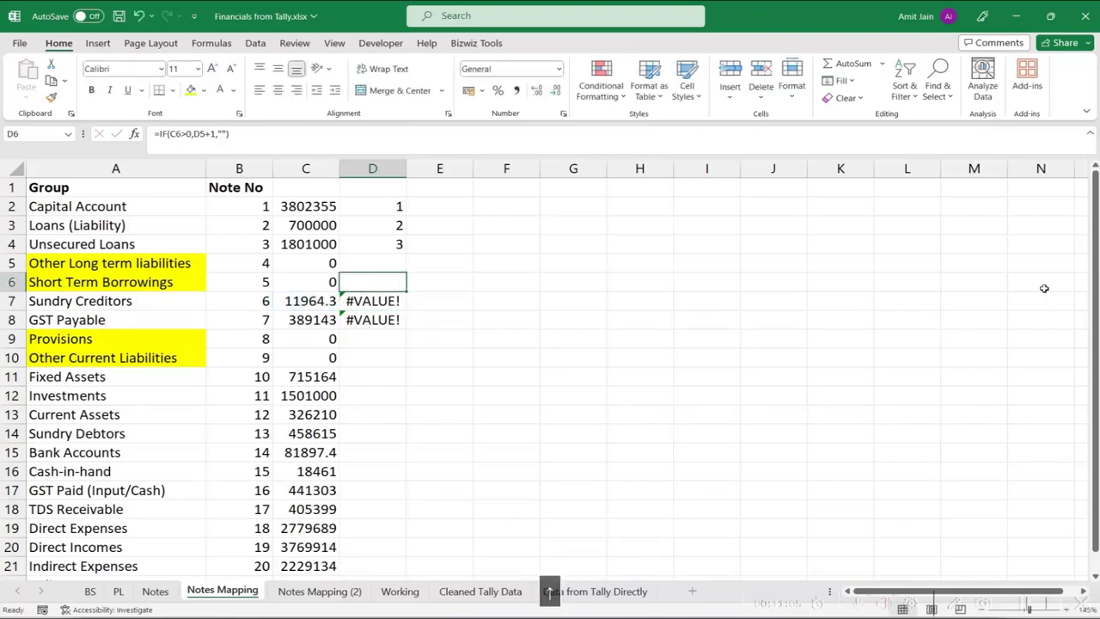
pyautogui.press('Down')
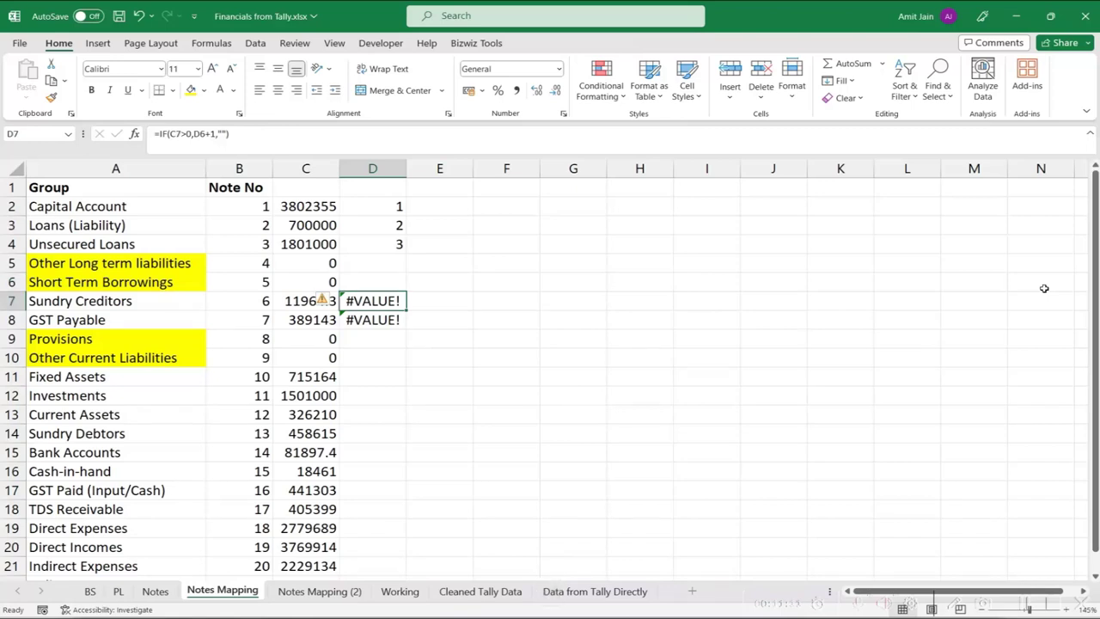
# Compare D5's blank result with the zero amount in C5.
pyautogui.press('Up')
pyautogui.press('Up')
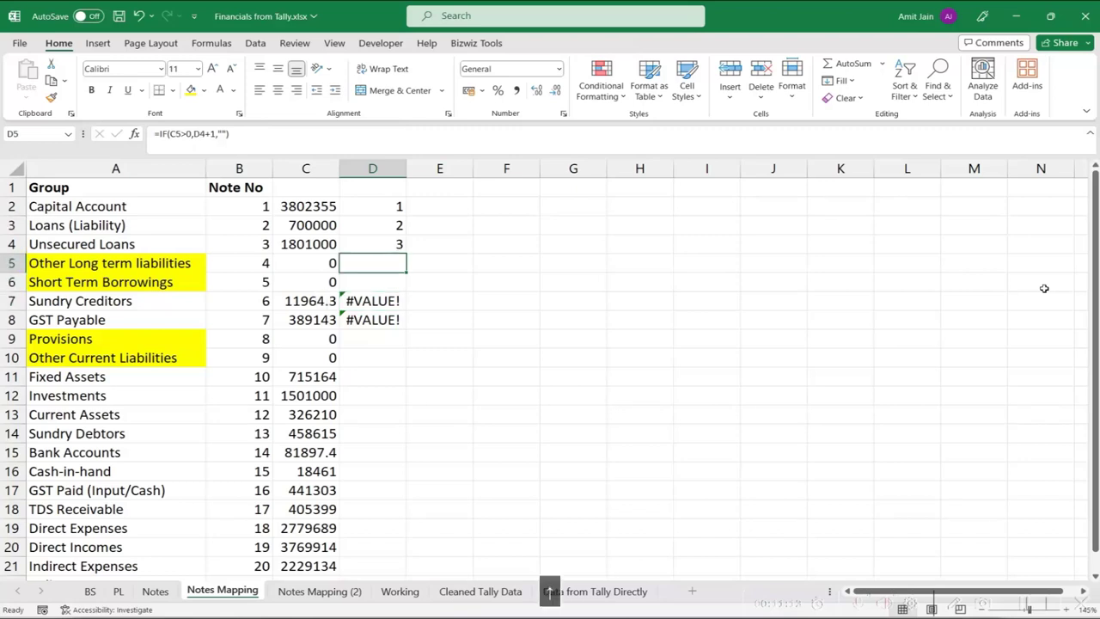
pyautogui.press('Left')
pyautogui.press('Right')
pyautogui.press('Left')
pyautogui.press('Right')
pyautogui.press('Left')
pyautogui.press('Right')
pyautogui.press('Up')
pyautogui.press('Up')
# Copy the revised D2 formula down D2:D9 and check the new results.
pyautogui.press('Up')
# Change D2's false result from empty text to 0, giving =IF(C2>0,D1+1,0).
pyautogui.press('F2')
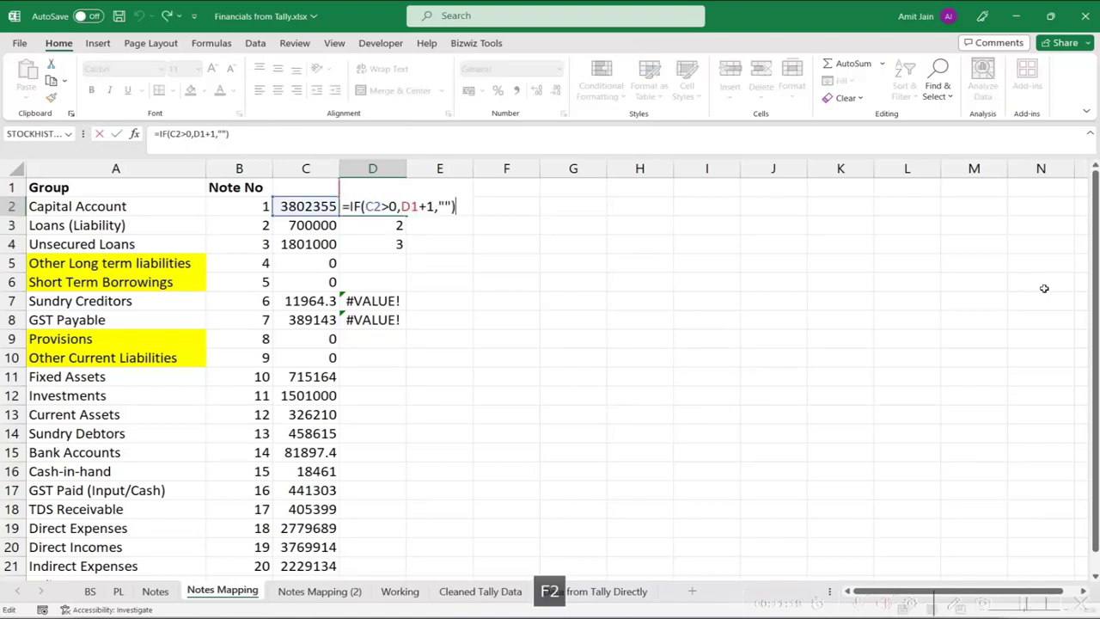
pyautogui.press('Left')
pyautogui.hotkey('shift', 'Left')
pyautogui.hotkey('shift', 'Left')
pyautogui.write('0')
pyautogui.press('Return')
pyautogui.press('Up')
pyautogui.hotkey('ctrl', 'c')
pyautogui.hotkey('ctrl', 'shift', 'Down')
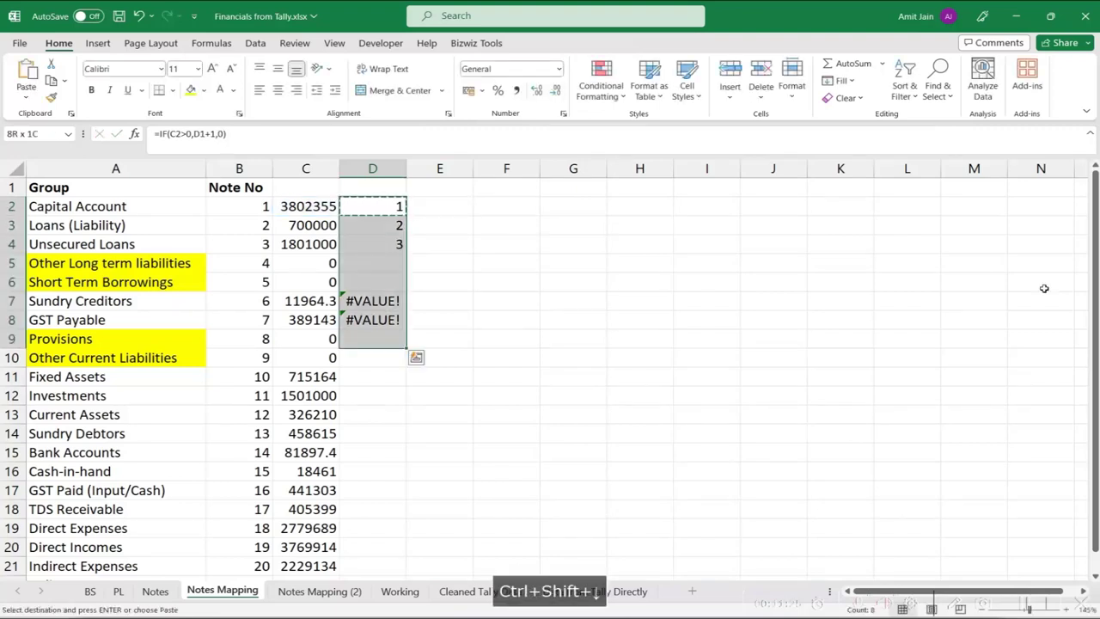
pyautogui.hotkey('ctrl', 'v')
pyautogui.press('Down')
pyautogui.press('Down')
pyautogui.press('Down')
pyautogui.press('Down')
pyautogui.press('Down')
pyautogui.press('Left')
pyautogui.press('Right')
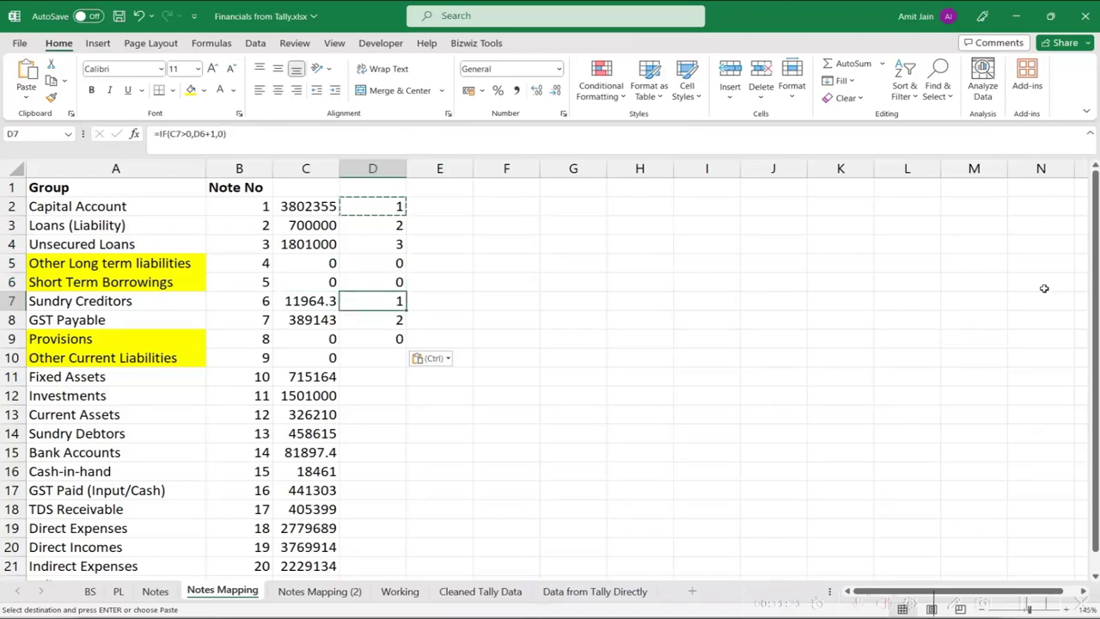
pyautogui.press('Up')
pyautogui.press('Down')
pyautogui.press('Down')
pyautogui.press('Down')
# Fill the formula from D9 down to D16, giving numbering 1–3, 1–2, 1–6.
pyautogui.hotkey('ctrl', 'c')
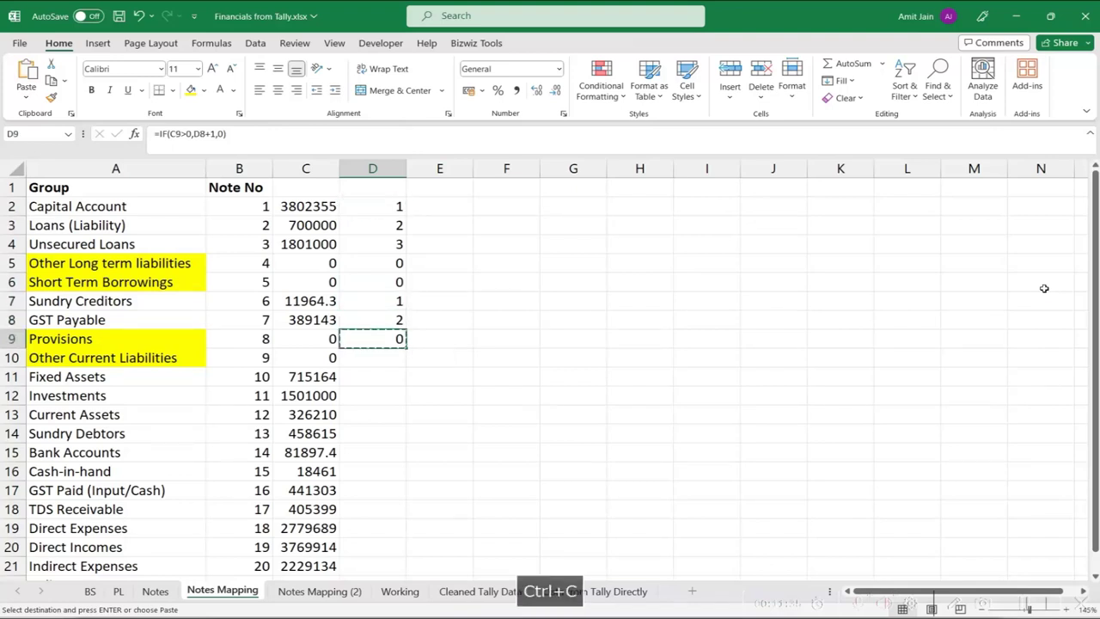
pyautogui.hotkey('shift', 'Down')
pyautogui.hotkey('shift', 'Down')
pyautogui.hotkey('shift', 'Down')
pyautogui.hotkey('shift', 'Down')
pyautogui.hotkey('shift', 'Down')
pyautogui.hotkey('shift', 'Down')
pyautogui.press('Return')
pyautogui.press('Down')
pyautogui.press('Up')
pyautogui.press('Down')
pyautogui.press('Down')
pyautogui.press('Down')
pyautogui.press('Down')
pyautogui.press('Down')
pyautogui.press('Up')
pyautogui.press('Up')
pyautogui.press('Up')
pyautogui.press('Up')
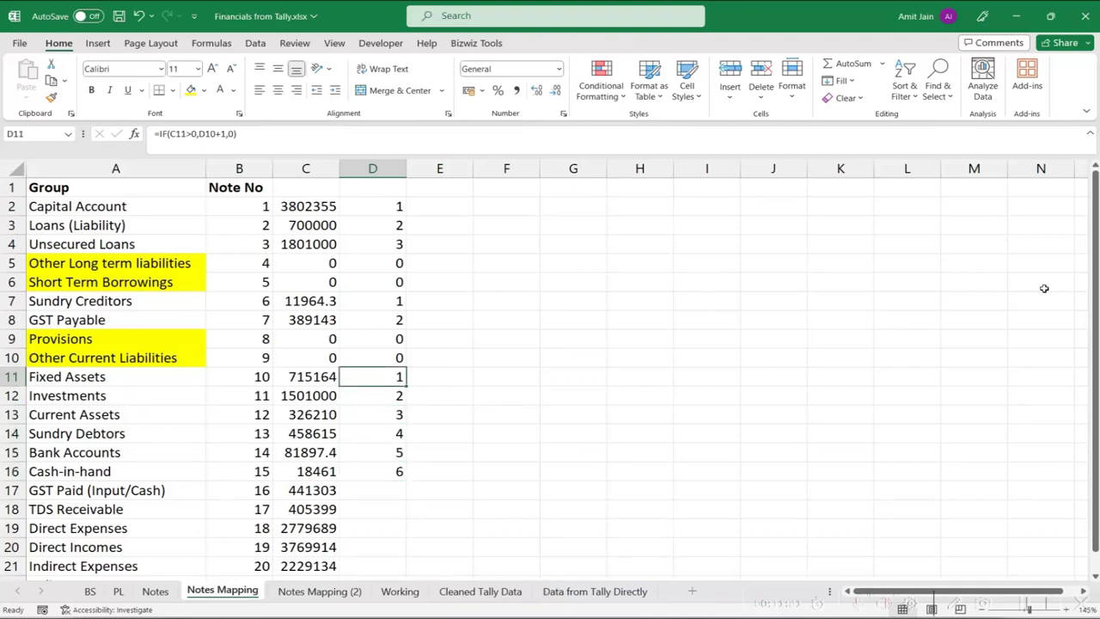
pyautogui.press('Up')
pyautogui.press('Up')
pyautogui.press('Up')
pyautogui.press('Up')
pyautogui.press('Up')
pyautogui.press('Up')
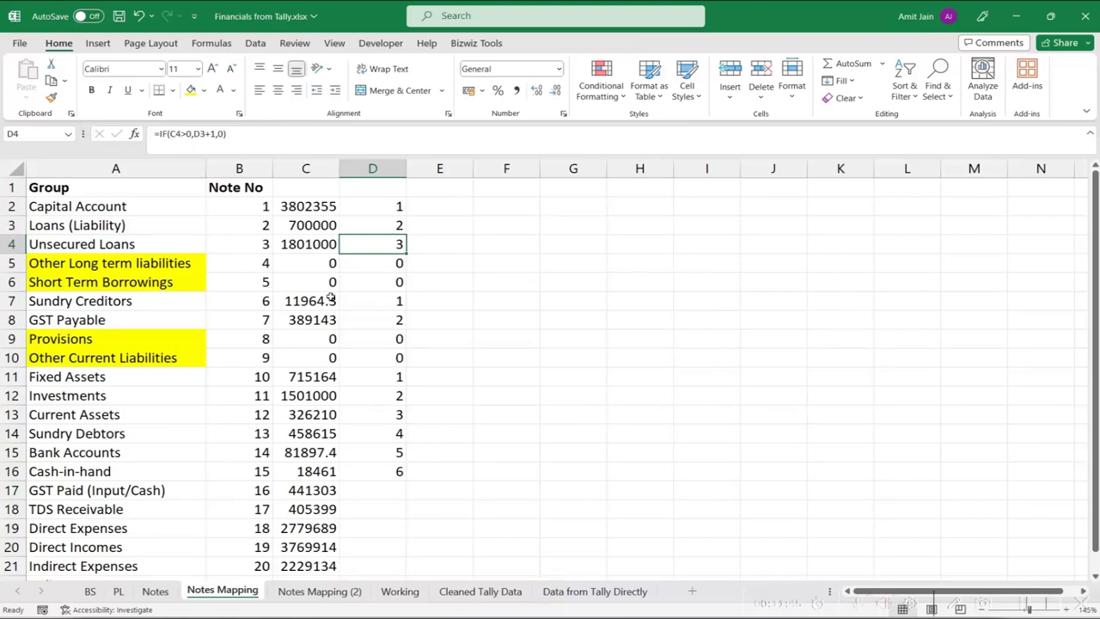
pyautogui.click(396, 301)
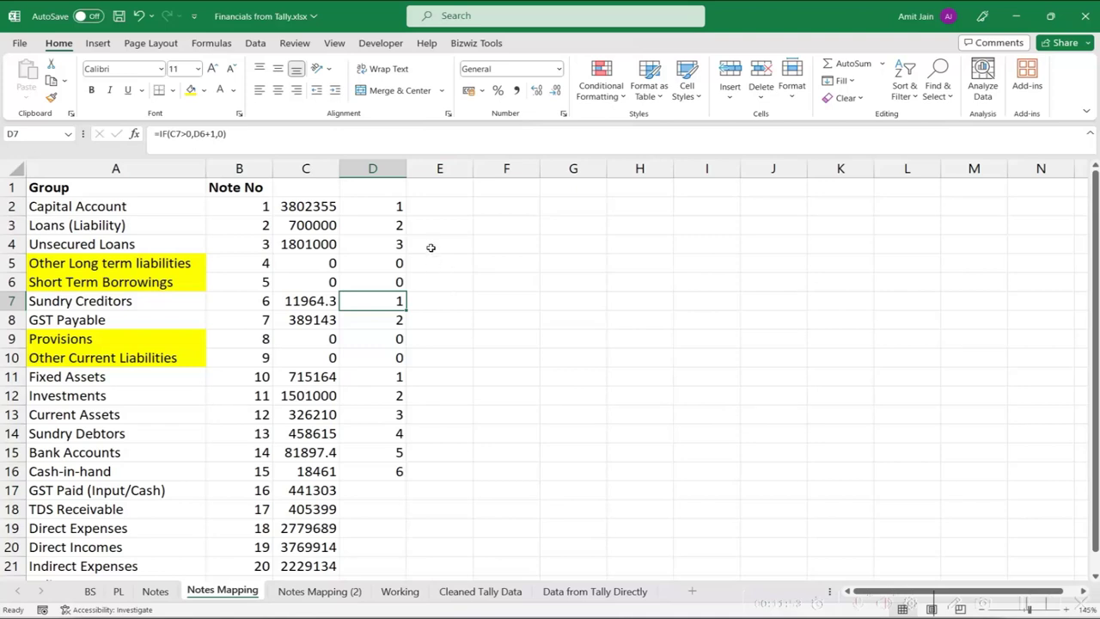
pyautogui.click(383, 206)
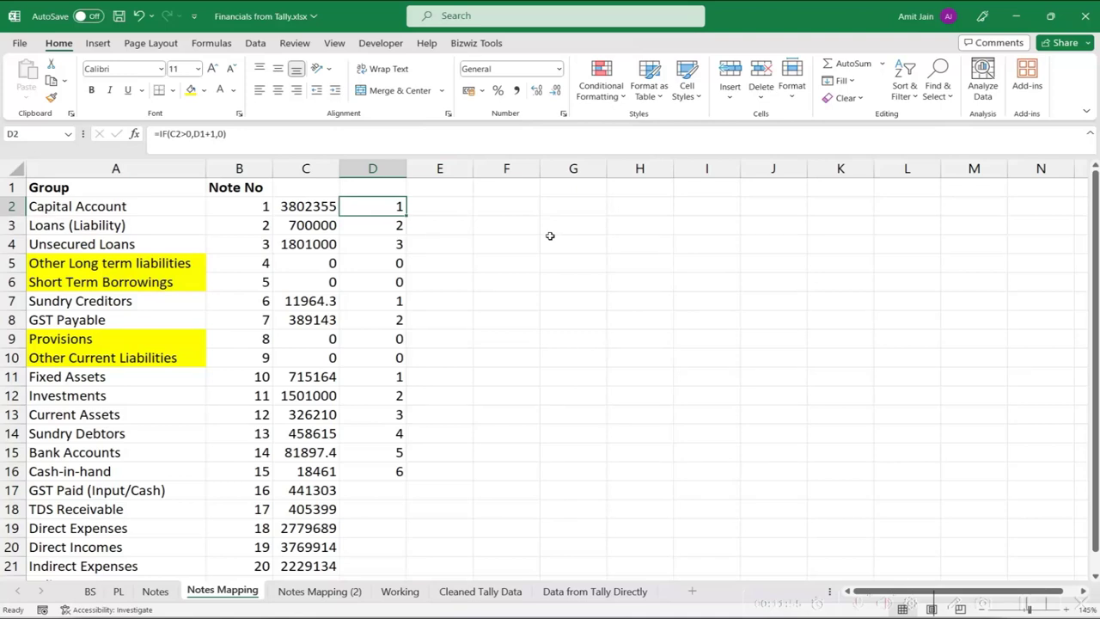
# Change D2's false result from 0 to D1, so zero groups repeat the previous number.
pyautogui.press('F2')
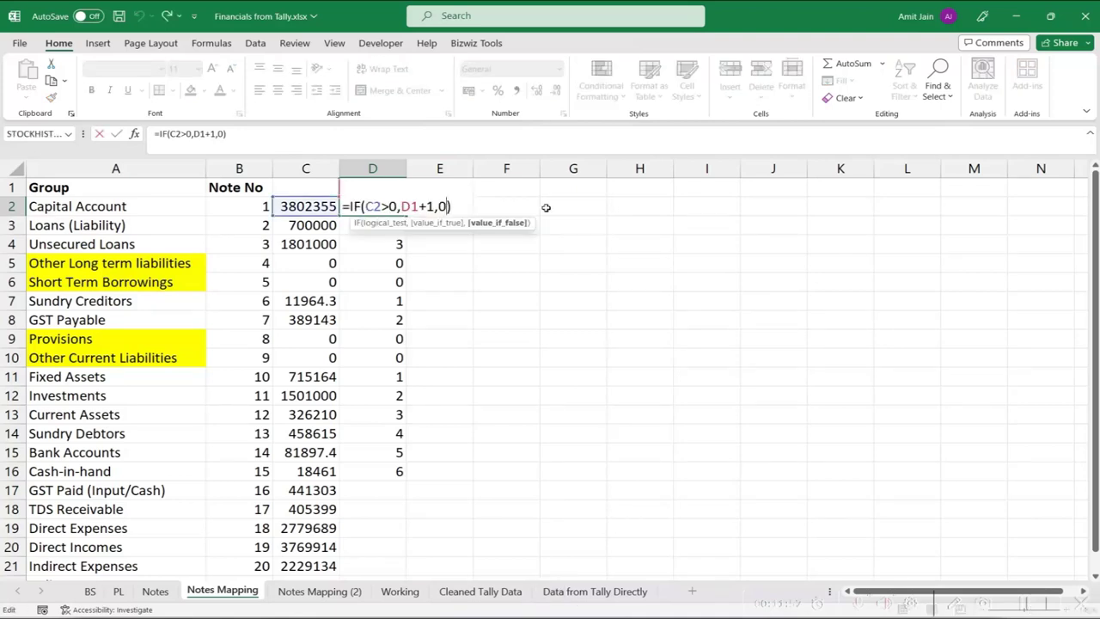
pyautogui.press('BackSpace')
pyautogui.press('Left')
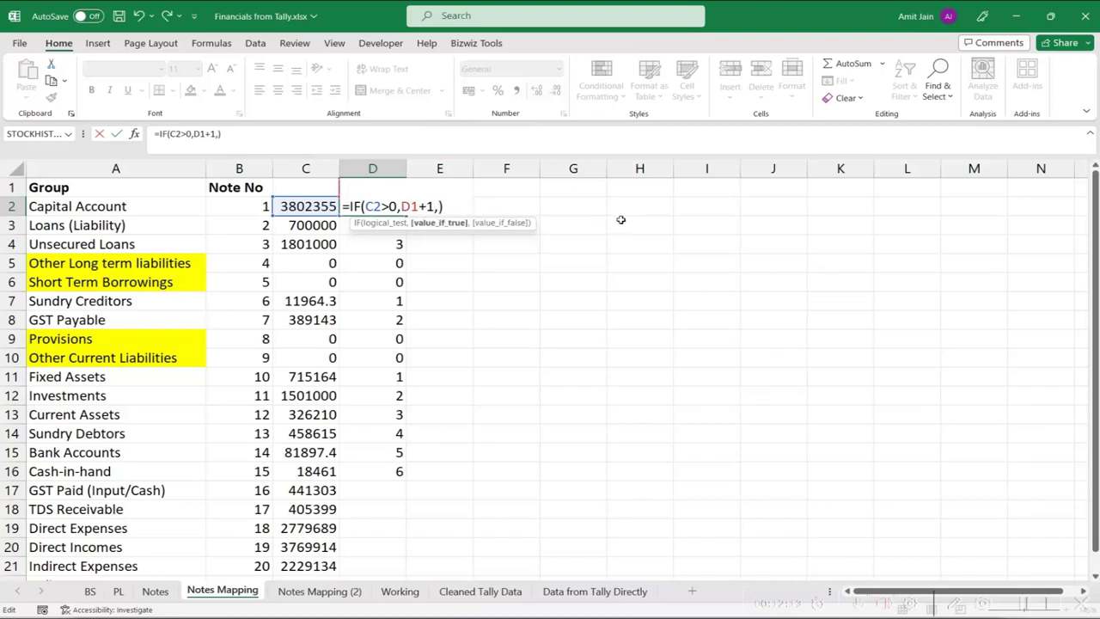
pyautogui.press('Right')
pyautogui.write('D1')
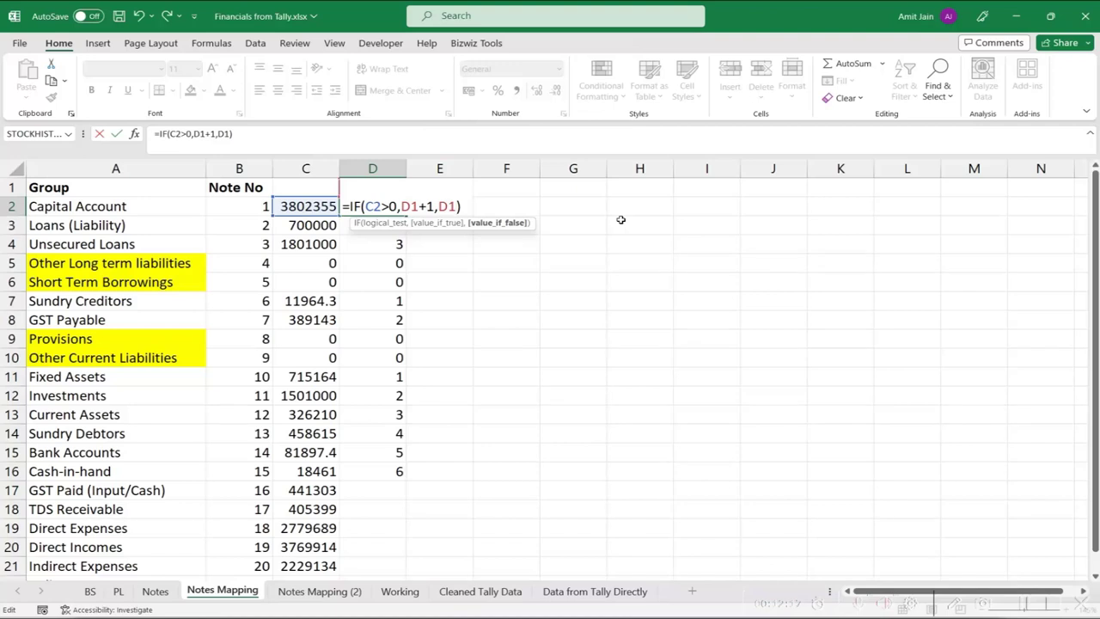
pyautogui.press('Return')
# Fill the revised formula down D2:D16 and check row 4's result.
pyautogui.press('Up')
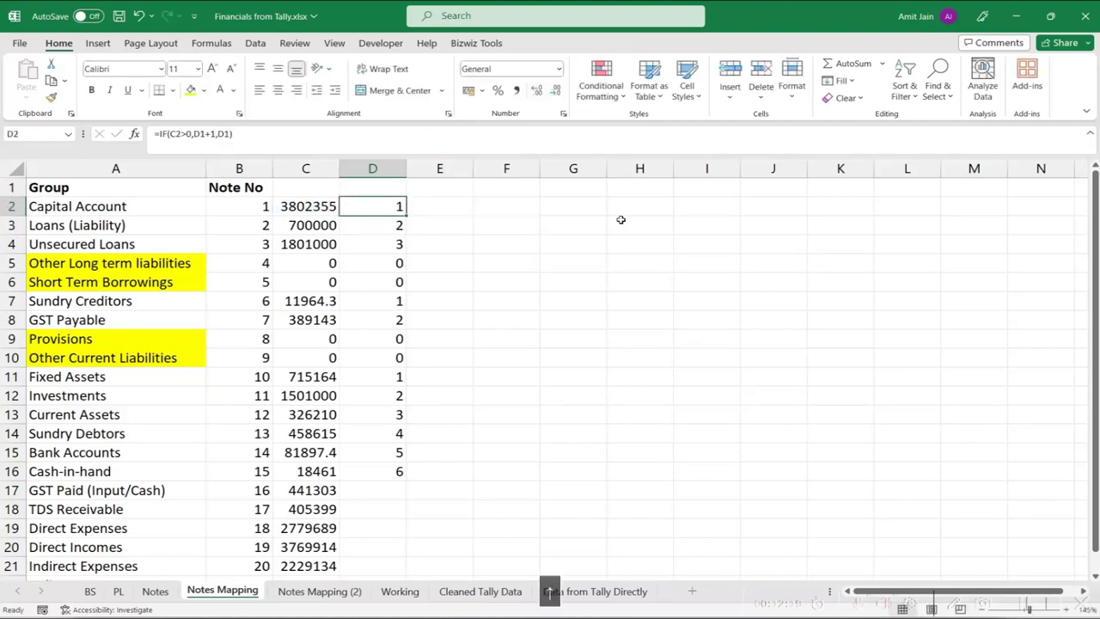
pyautogui.hotkey('ctrl', 'c')
pyautogui.hotkey('ctrl', 'shift', 'Down')
pyautogui.press('Return')
pyautogui.press('Down')
pyautogui.press('Down')
pyautogui.press('Down')
pyautogui.press('Up')
pyautogui.press('Left')
pyautogui.press('Right')
# Compare column C amounts with the renumbering, e.g. Other Long term liabilities and Provisions.
pyautogui.press('Down')
pyautogui.press('Left')
pyautogui.press('Right')
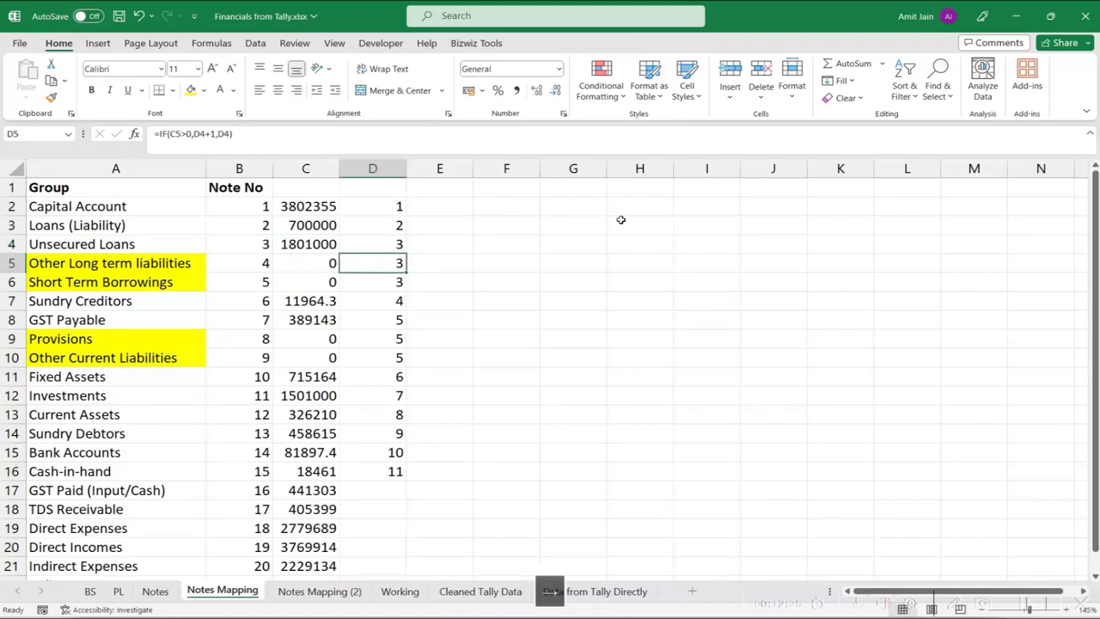
pyautogui.press('Down')
pyautogui.press('Left')
pyautogui.press('Right')
pyautogui.press('Up')
pyautogui.press('Left')
pyautogui.press('Up')
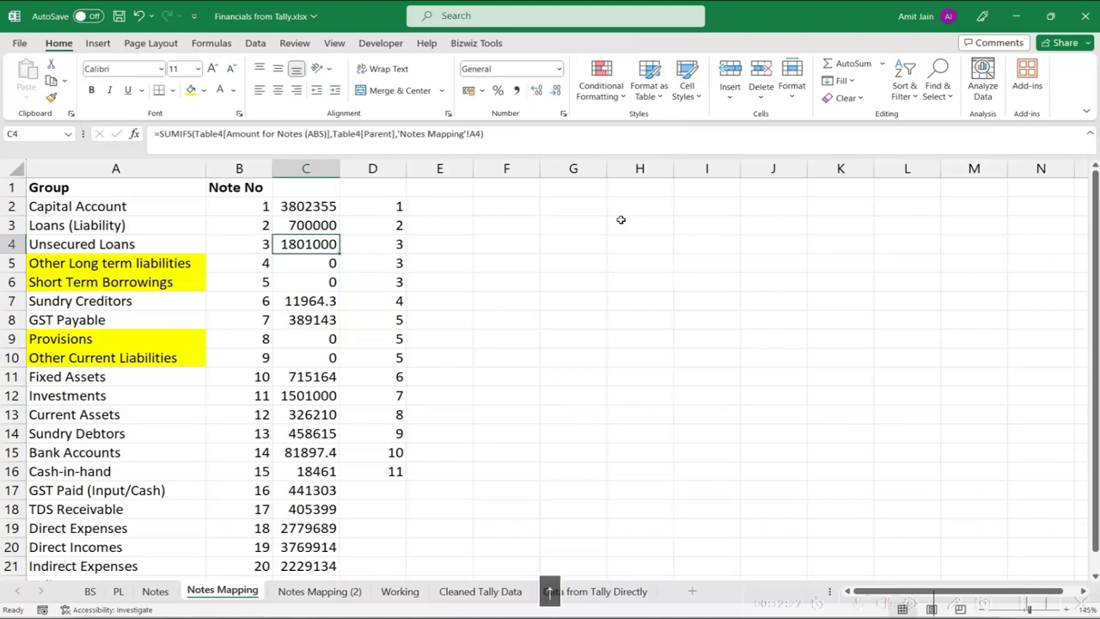
pyautogui.press('Right')
pyautogui.press('Down')
pyautogui.press('Down')
pyautogui.press('Up')
pyautogui.press('Left')
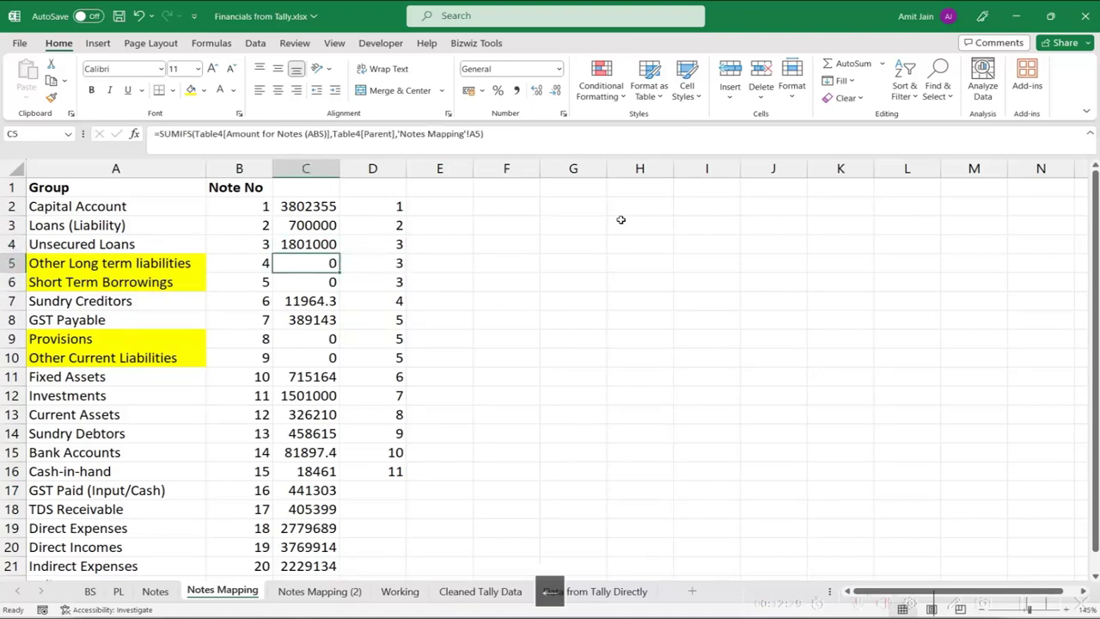
pyautogui.press('Right')
pyautogui.press('Down')
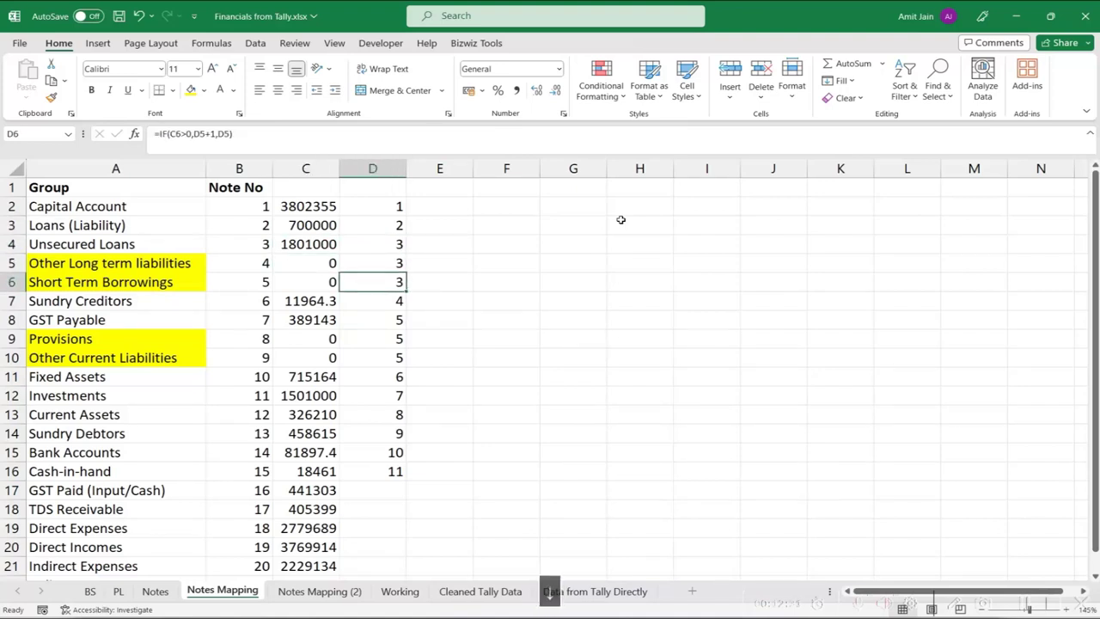
pyautogui.press('Down')
pyautogui.press('Down')
pyautogui.press('Down')
pyautogui.press('Down')
pyautogui.press('Down')
pyautogui.press('Up')
pyautogui.press('Up')
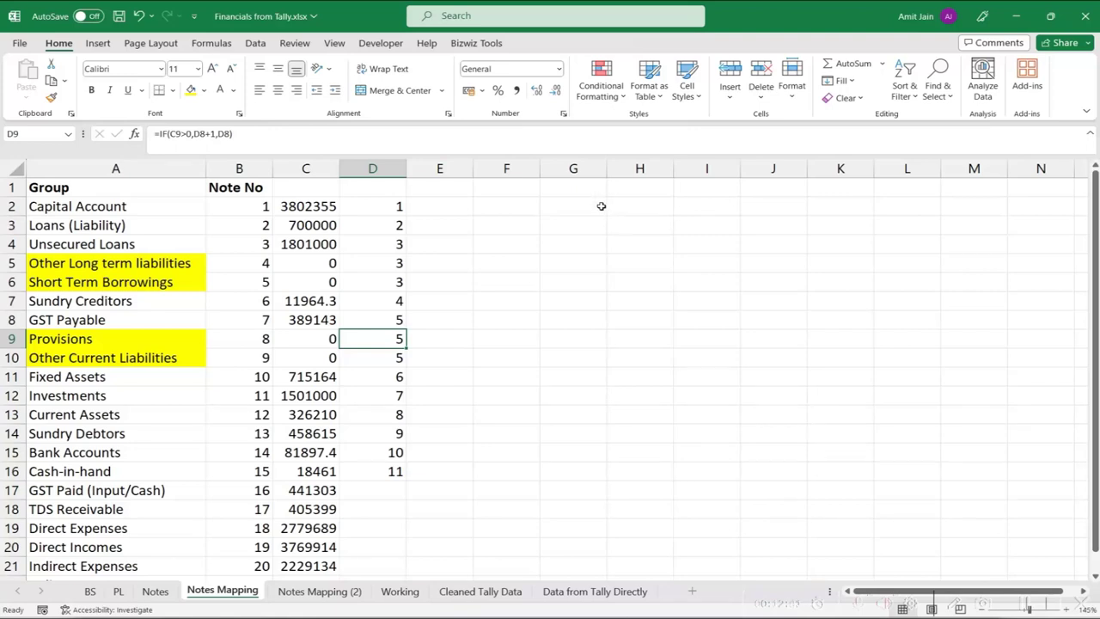
pyautogui.press('Down')
pyautogui.press('Down')
pyautogui.press('Down')
pyautogui.press('Down')
pyautogui.press('Down')
pyautogui.press('Down')
# Copy D16's renumbering formula into D17:D22 so numbering continues to 16.
pyautogui.press('Down')
pyautogui.hotkey('ctrl', 'c')
pyautogui.press('Left')
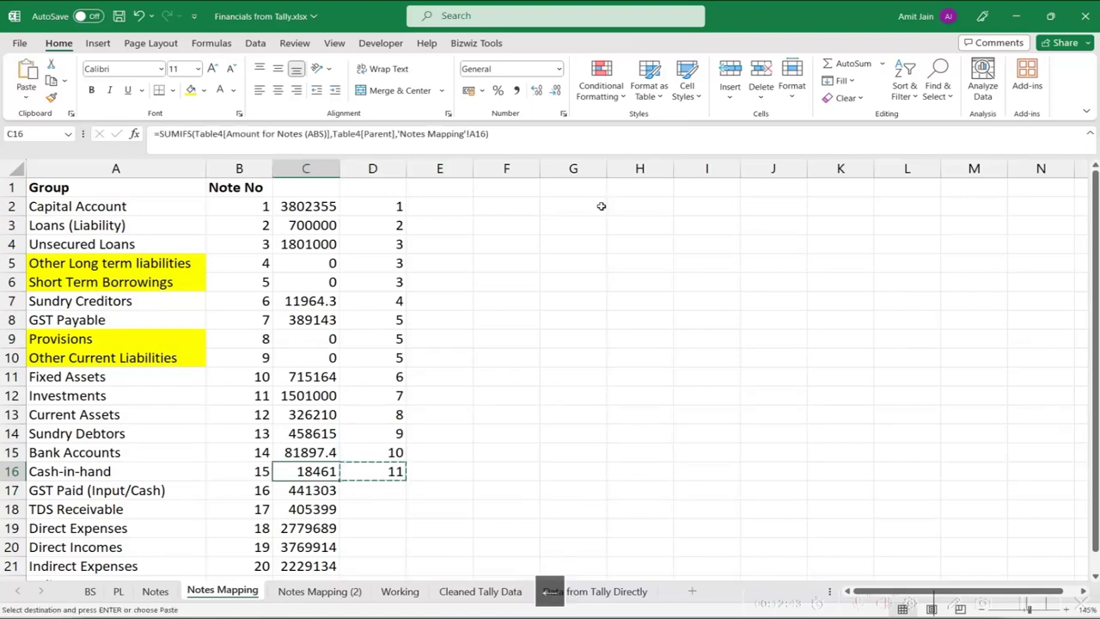
pyautogui.hotkey('ctrl', 'Down')
pyautogui.press('Right')
pyautogui.hotkey('ctrl', 'shift', 'Up')
pyautogui.press('Return')
pyautogui.hotkey('ctrl', 'Up')
pyautogui.hotkey('ctrl', 'Up')
pyautogui.press('Down')
pyautogui.press('Down')
pyautogui.press('Down')
pyautogui.press('Down')
pyautogui.press('Up')
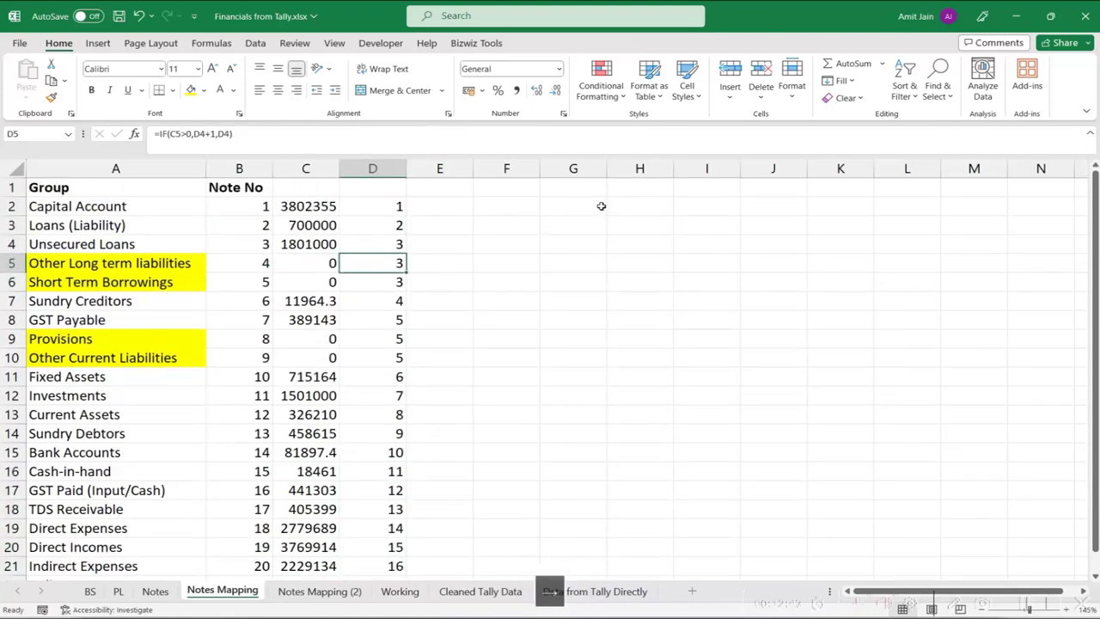
# Review the BS sheet's note lookups for Capital Account, Unsecured Loans and Sundry Creditors.
pyautogui.click(89, 591)
pyautogui.click(514, 305)
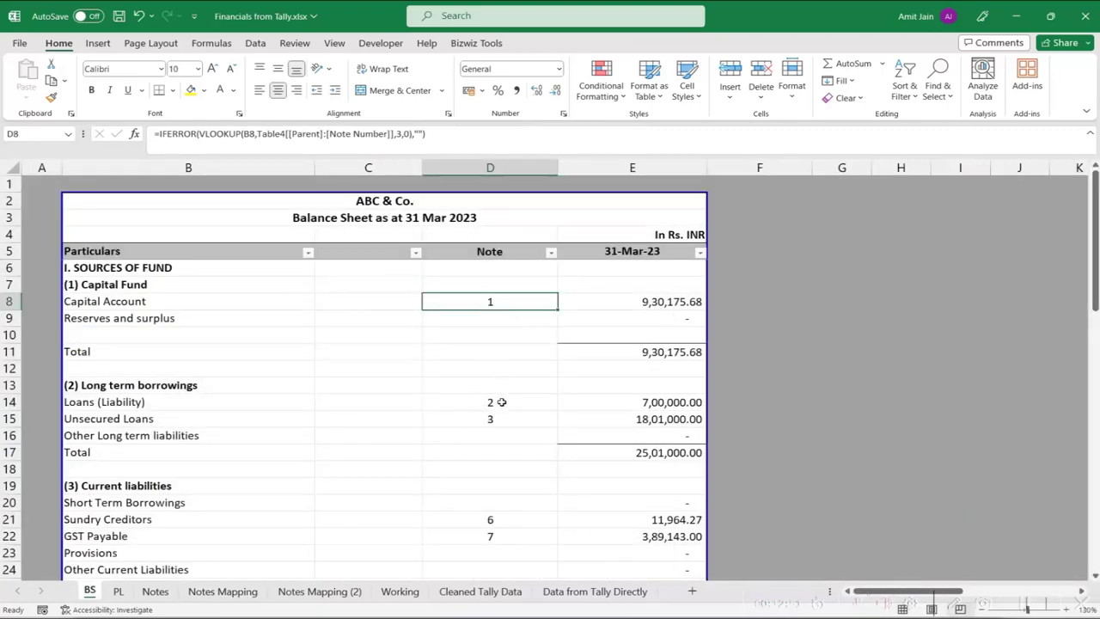
pyautogui.click(501, 418)
pyautogui.click(513, 521)
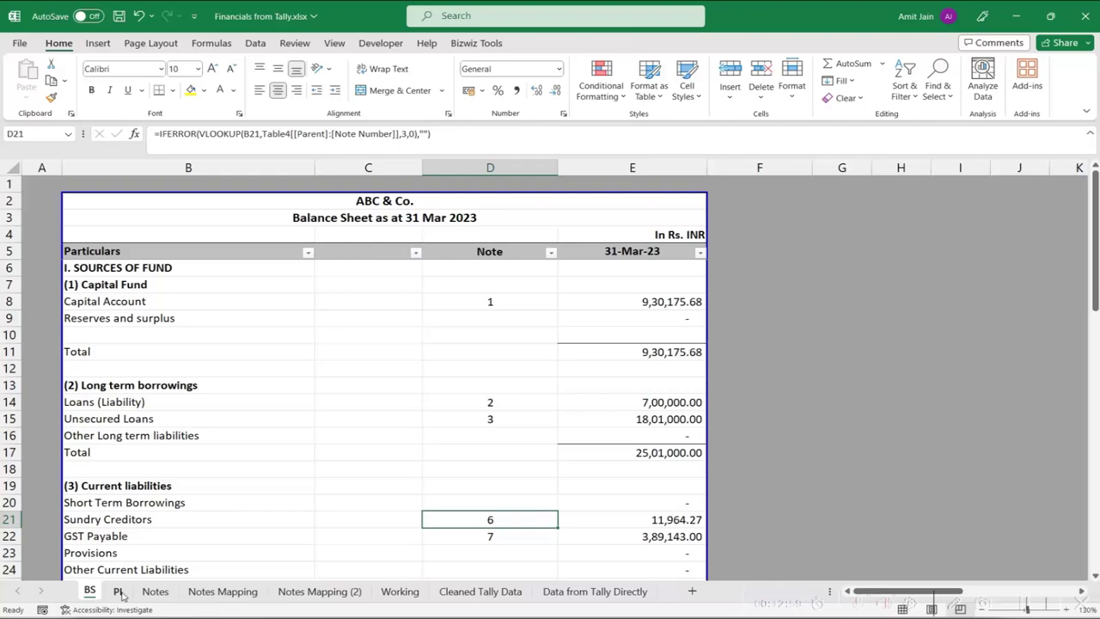
# Move through the Notes Mapping and Notes sheets to the Working sheet.
pyautogui.click(225, 592)
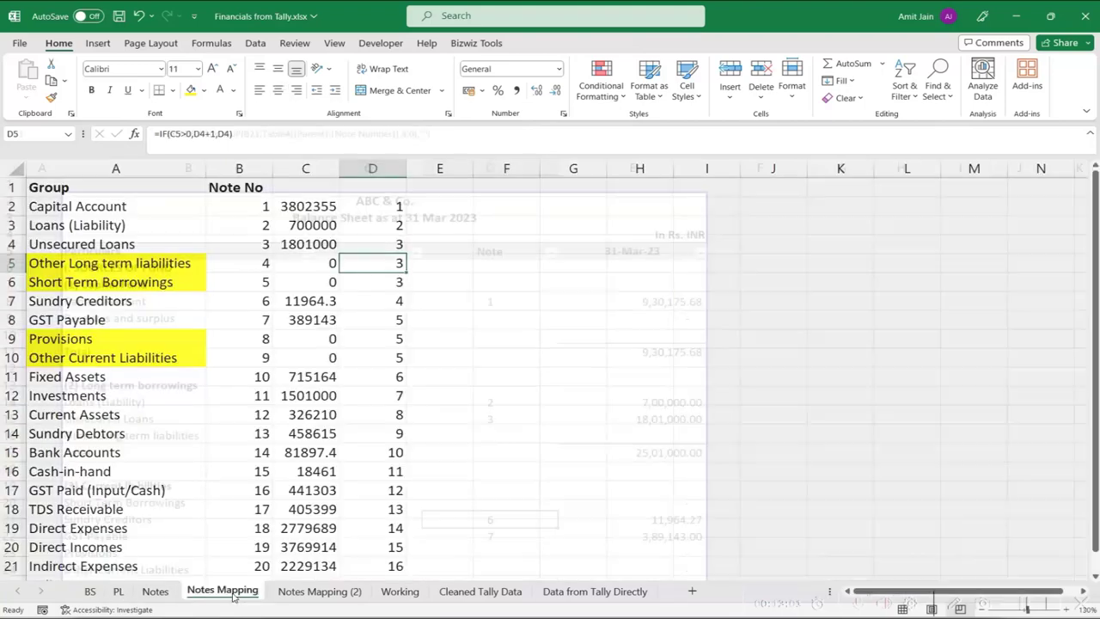
pyautogui.click(156, 592)
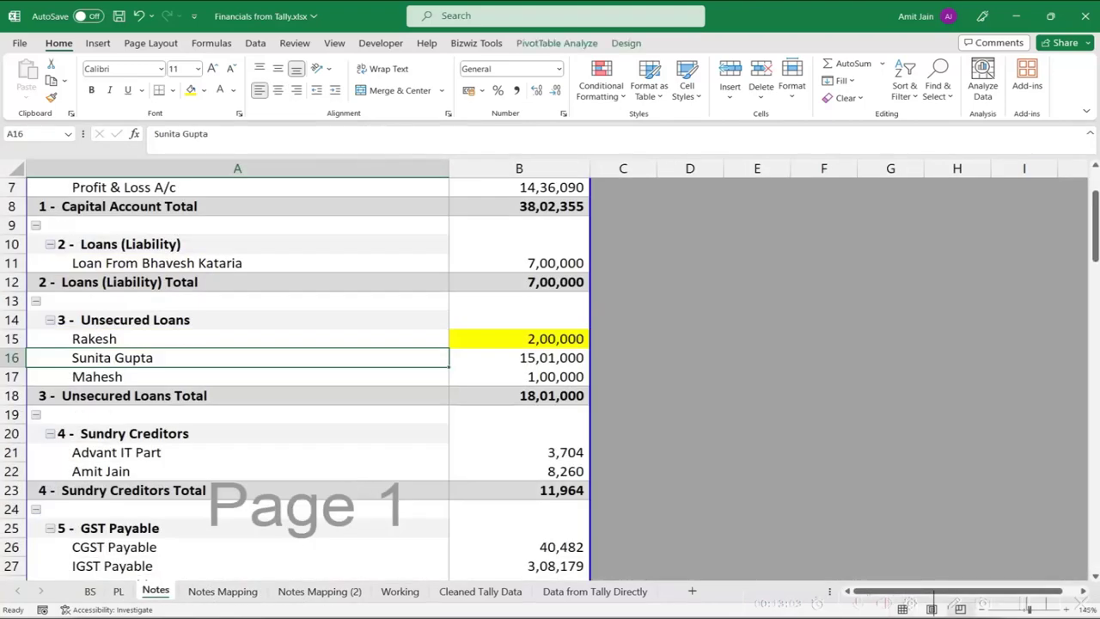
pyautogui.click(400, 592)
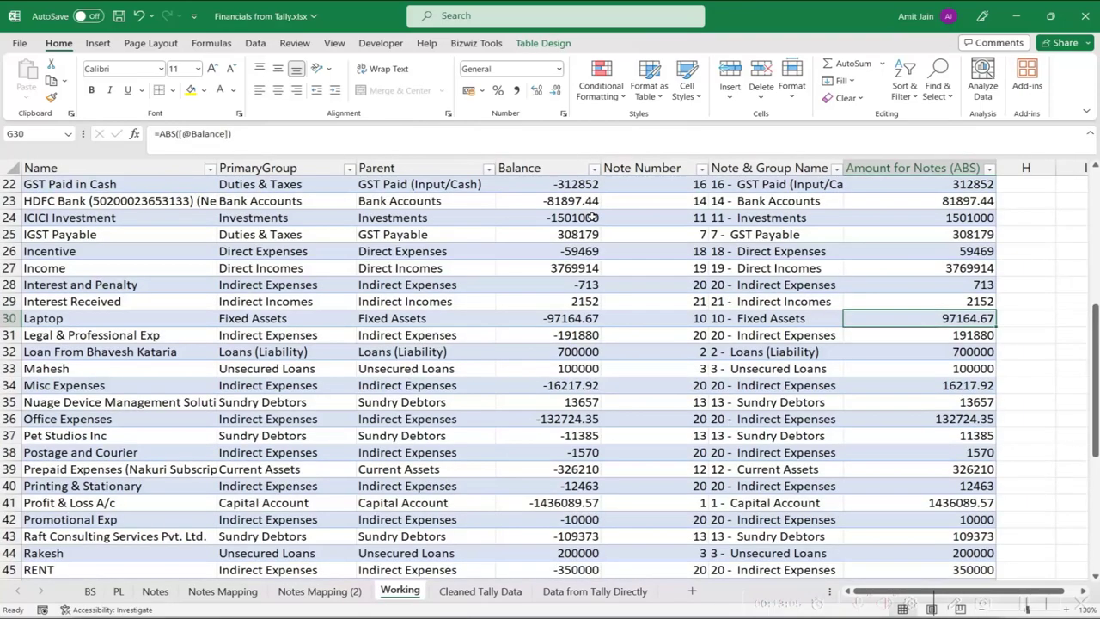
# Inspect the Note Number VLOOKUP formula in Working!E2 and its referenced ranges.
pyautogui.click(676, 186)
pyautogui.hotkey('ctrl', 'Up')
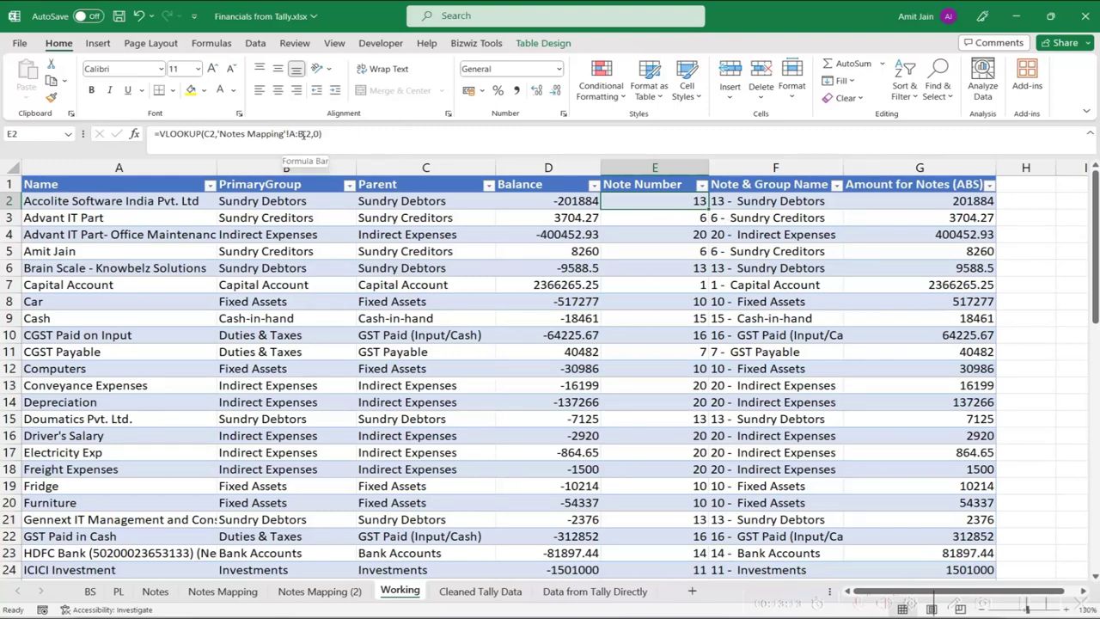
pyautogui.click(291, 135)
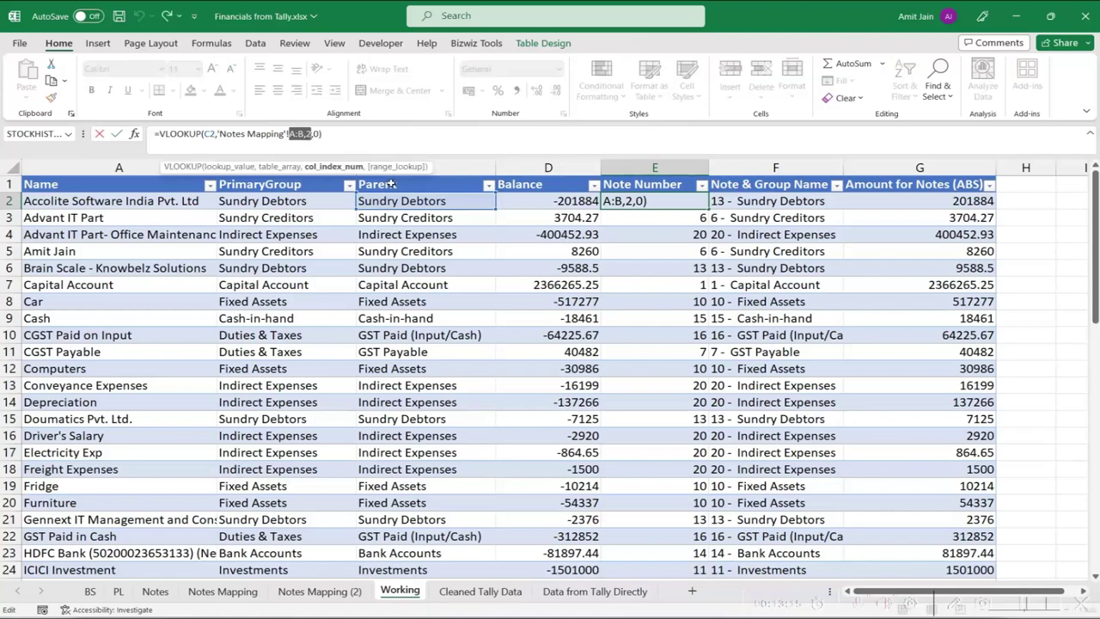
pyautogui.press('Escape')
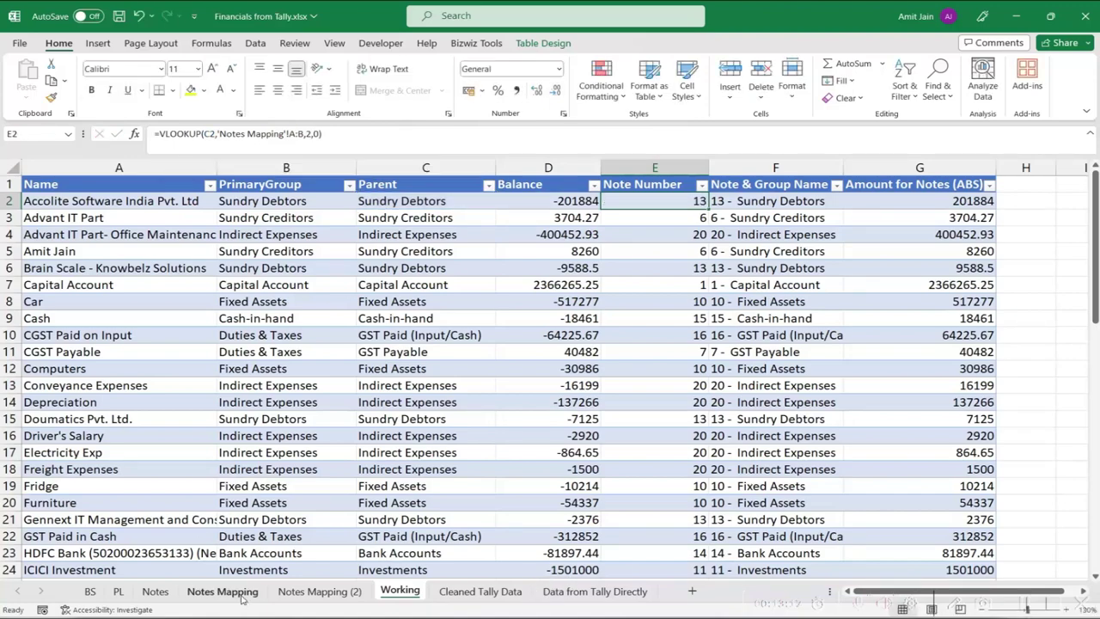
# On Notes Mapping, compare the original Note No column with renumbered column D, marking A:D.
pyautogui.click(232, 592)
pyautogui.moveTo(118, 170); pyautogui.dragTo(241, 172)
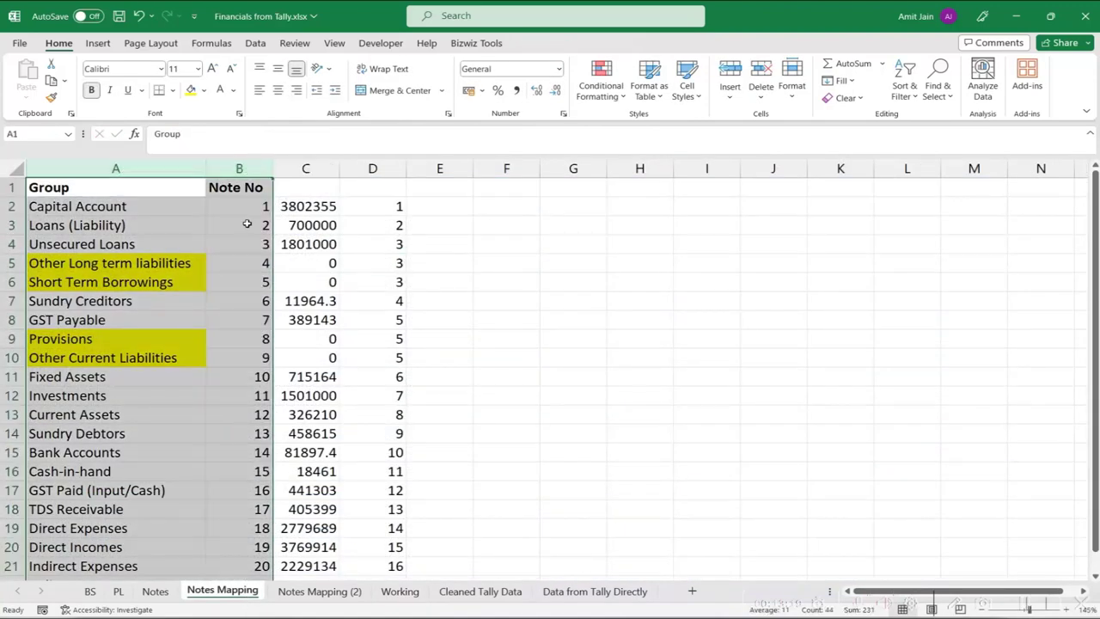
pyautogui.click(245, 223)
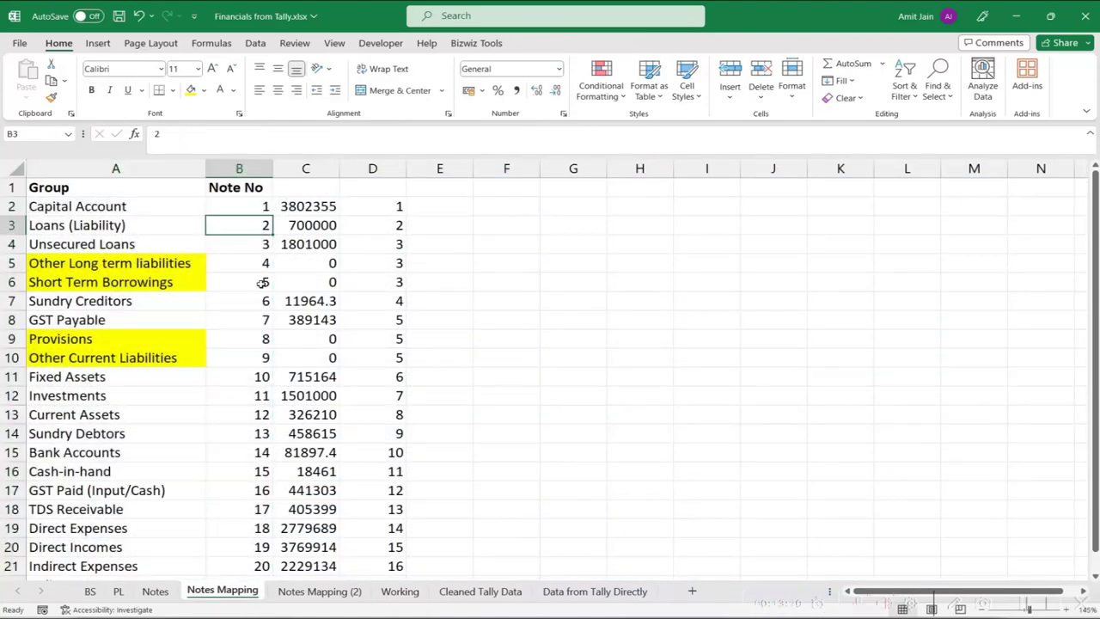
pyautogui.click(236, 167)
pyautogui.click(372, 169)
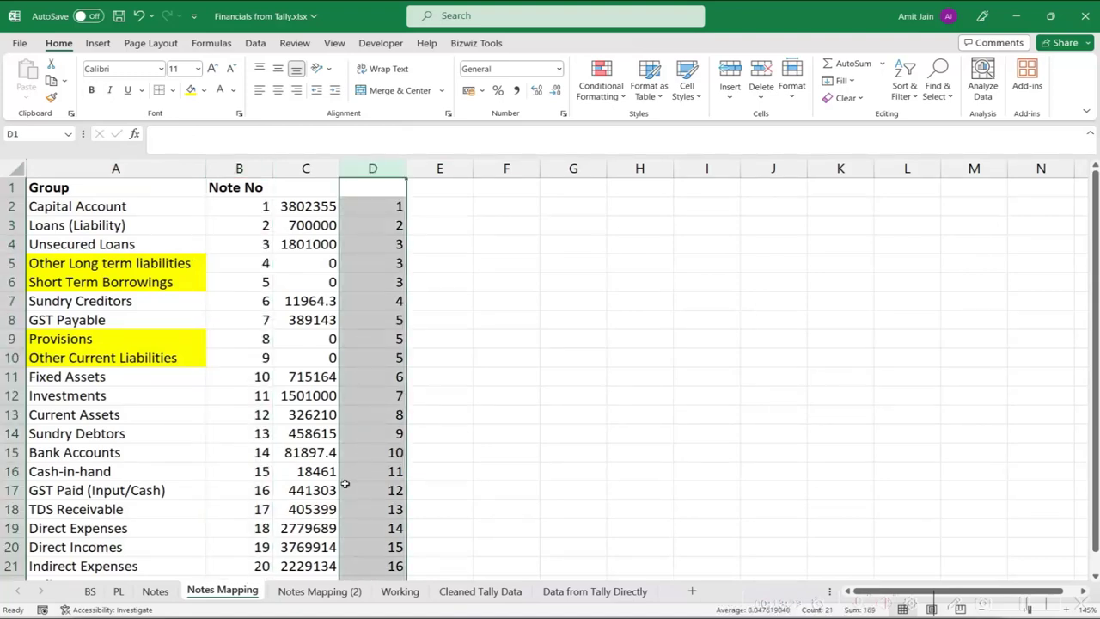
pyautogui.click(126, 180)
pyautogui.hotkey('ctrl', 'shift', 'Down')
pyautogui.hotkey('ctrl', 'shift', 'Right')
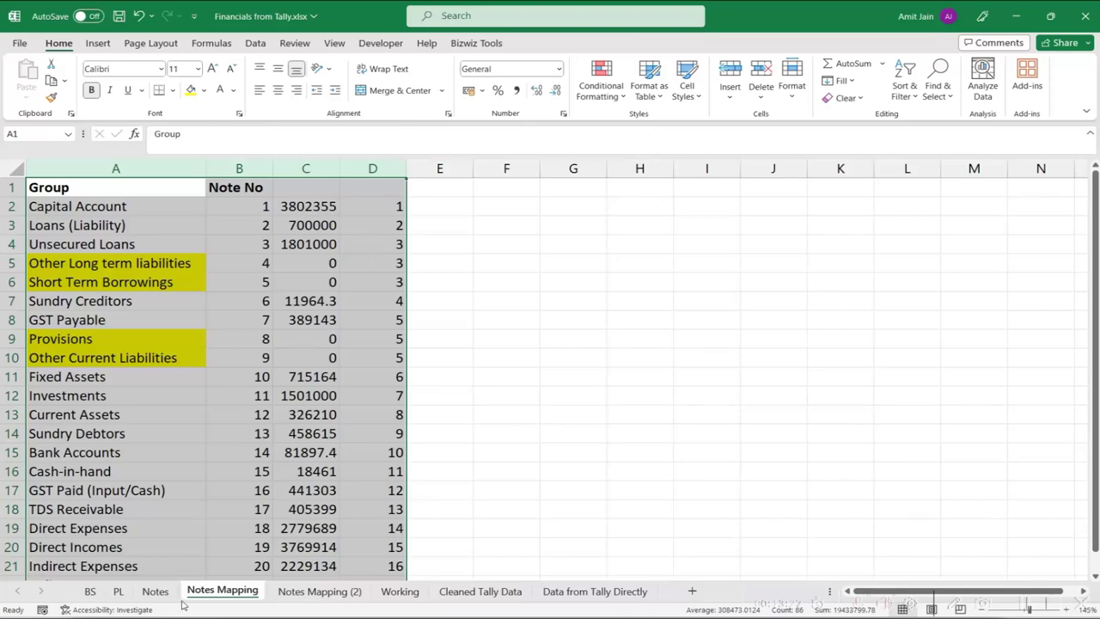
# Change the Note Number lookup to 'Notes Mapping'!A:D, column 4, across all rows.
pyautogui.click(400, 593)
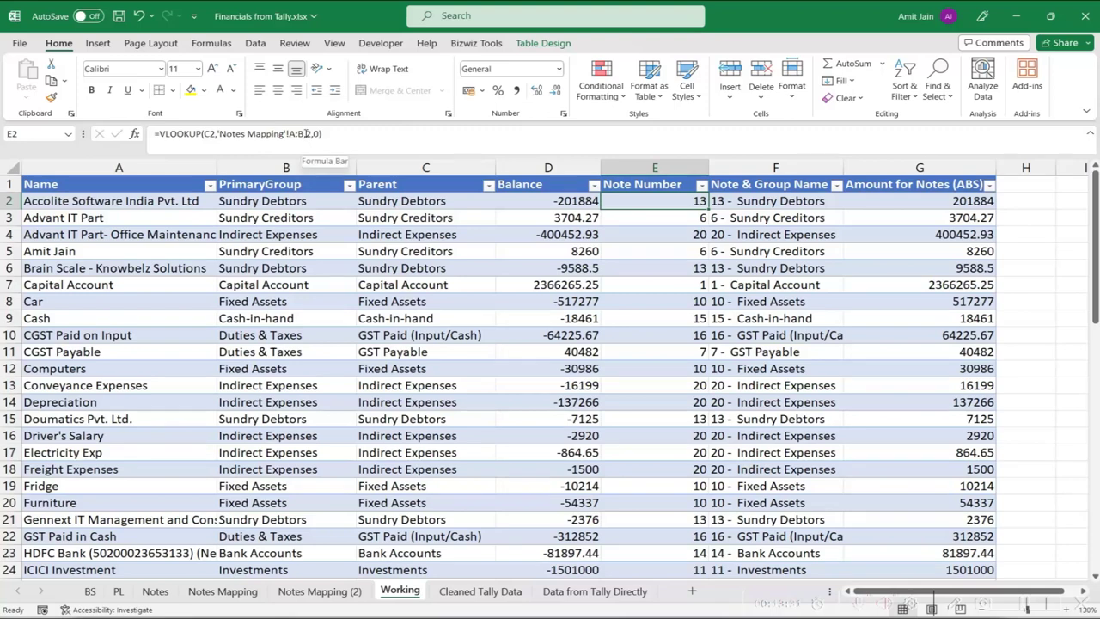
pyautogui.press('F2')
pyautogui.press('Left')
pyautogui.press('Left')
pyautogui.press('Left')
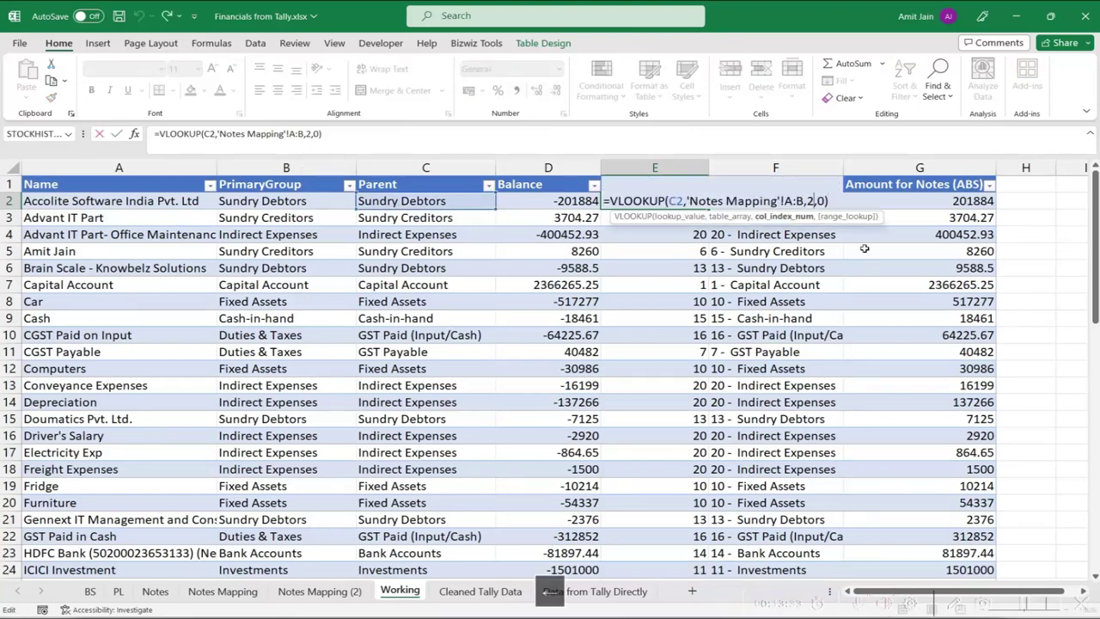
pyautogui.write('D')
pyautogui.press('Delete')
pyautogui.press('Right')
pyautogui.press('Delete')
pyautogui.write('4')
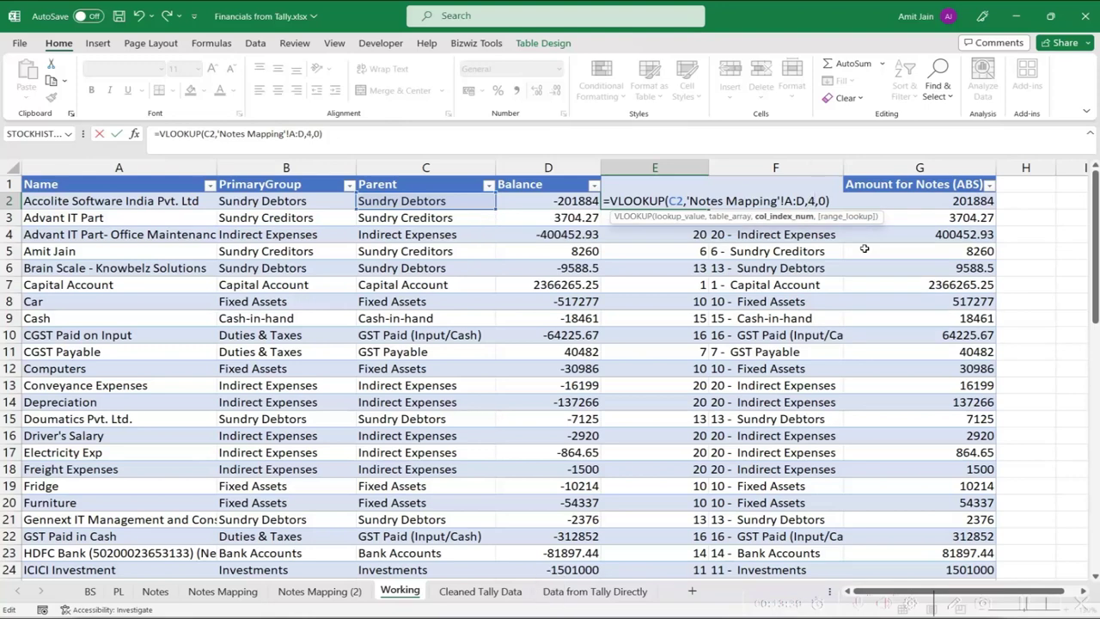
pyautogui.hotkey('ctrl', 'Return')
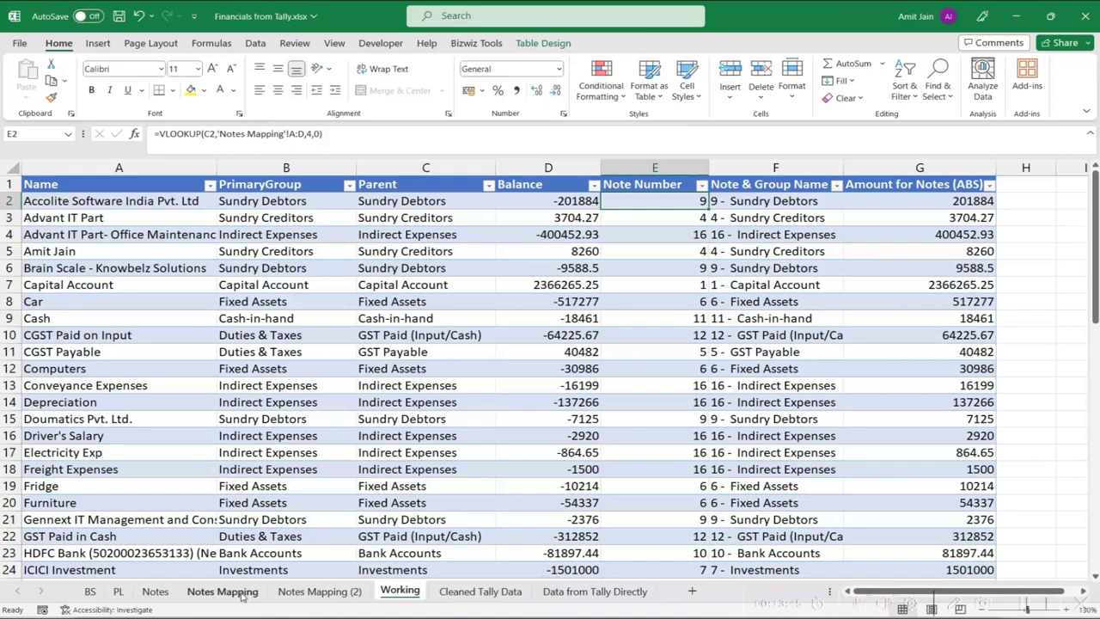
# Check the BS sheet's updated notes for Capital Account, Loans, Sundry Creditors and GST Payable.
pyautogui.click(243, 597)
pyautogui.click(387, 166)
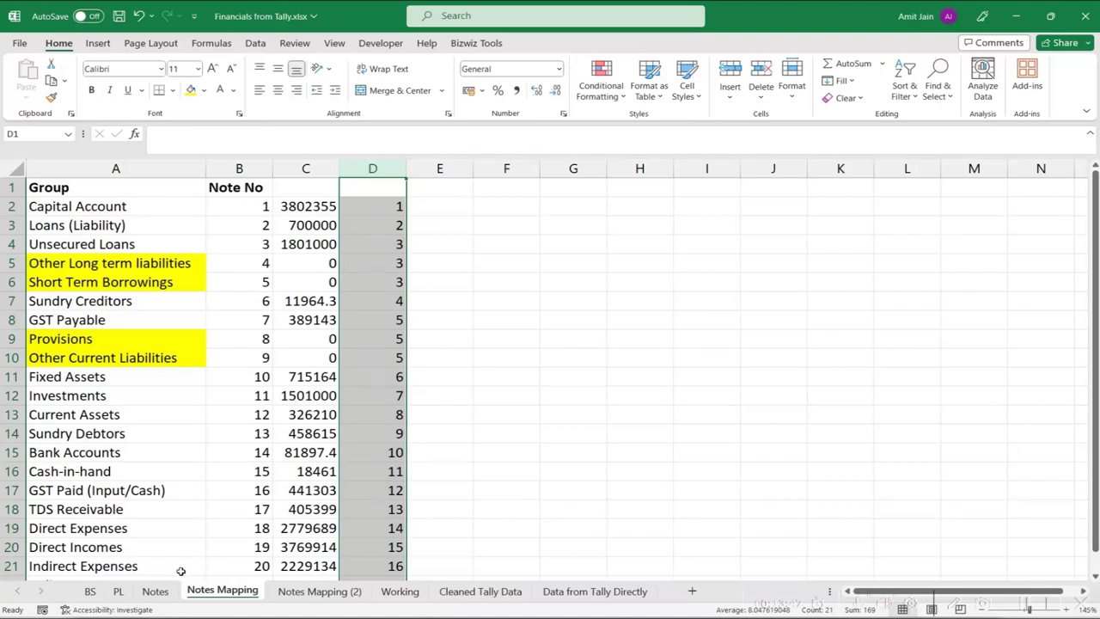
pyautogui.click(97, 594)
pyautogui.click(509, 304)
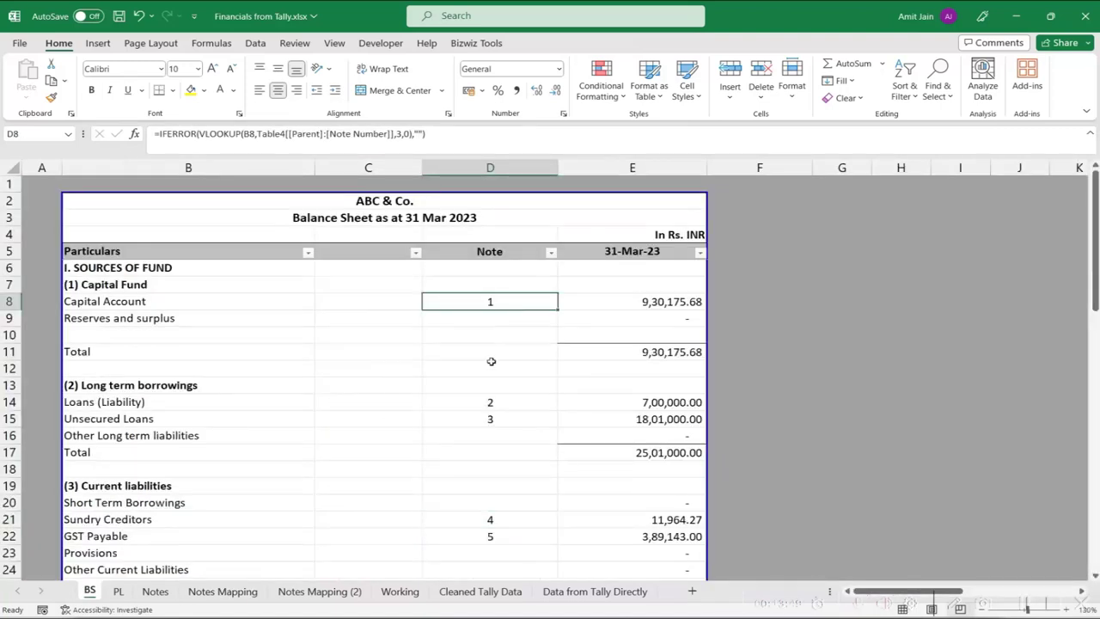
pyautogui.click(489, 398)
pyautogui.click(492, 417)
pyautogui.click(500, 519)
pyautogui.click(497, 536)
pyautogui.click(507, 500)
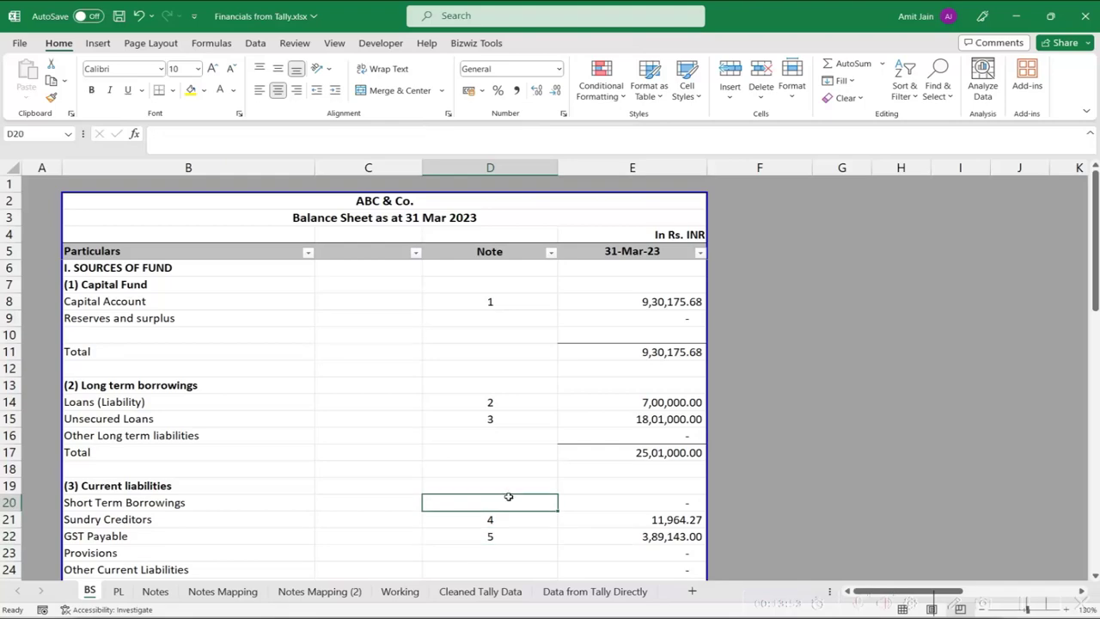
pyautogui.scroll(-2, 509, 497)
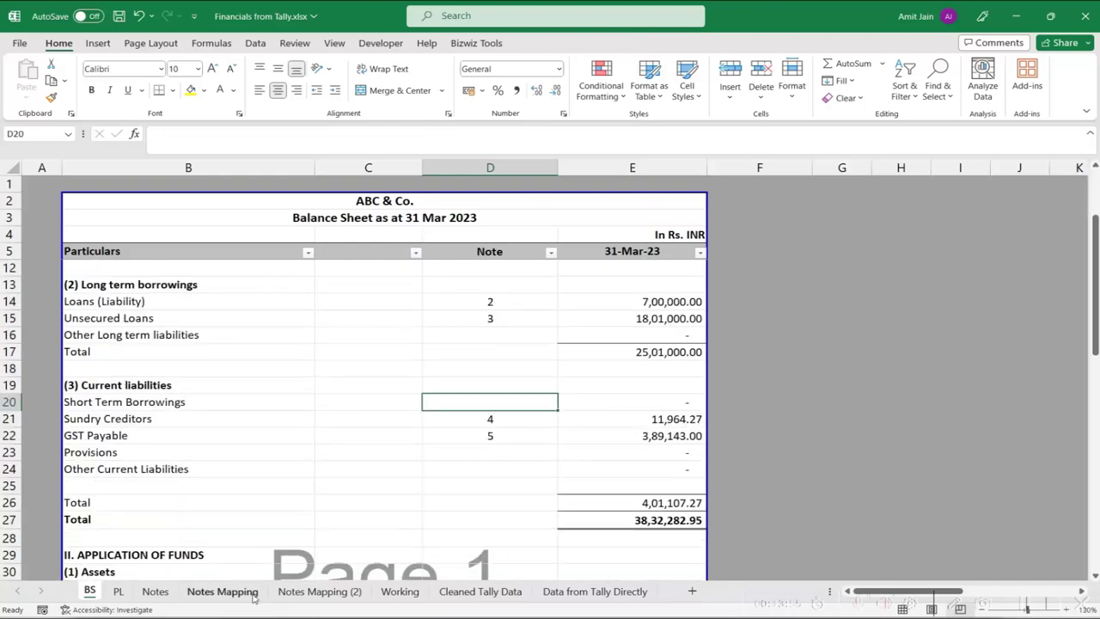
# On Notes Mapping, copy D5's =IF(C5>0,D4+1,D4) down and mark the note-number range.
pyautogui.click(253, 594)
pyautogui.click(311, 262)
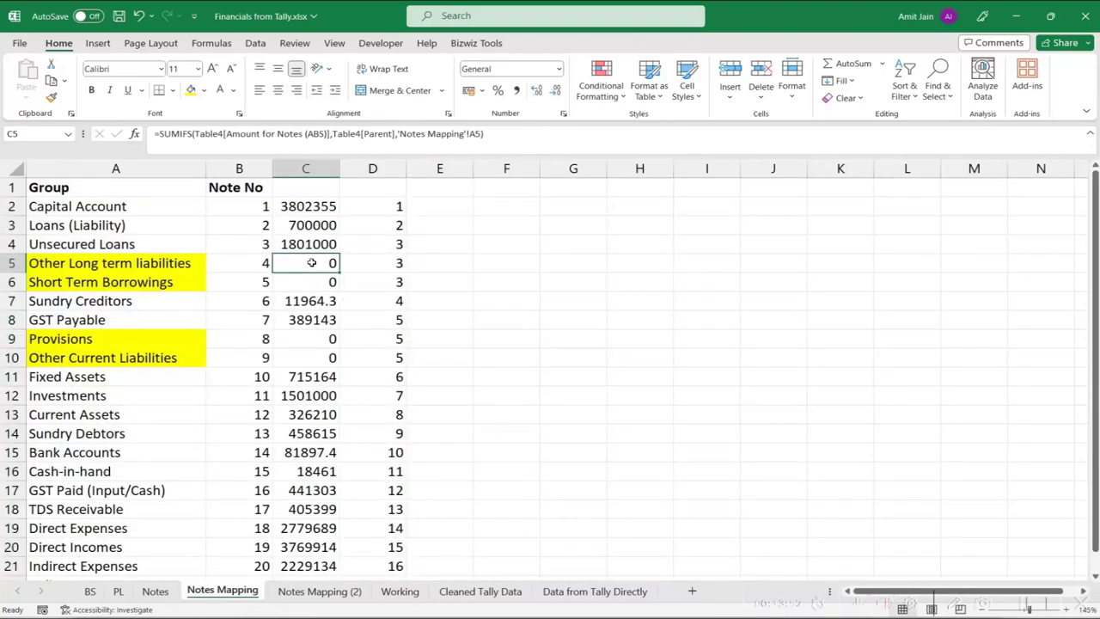
pyautogui.click(383, 267)
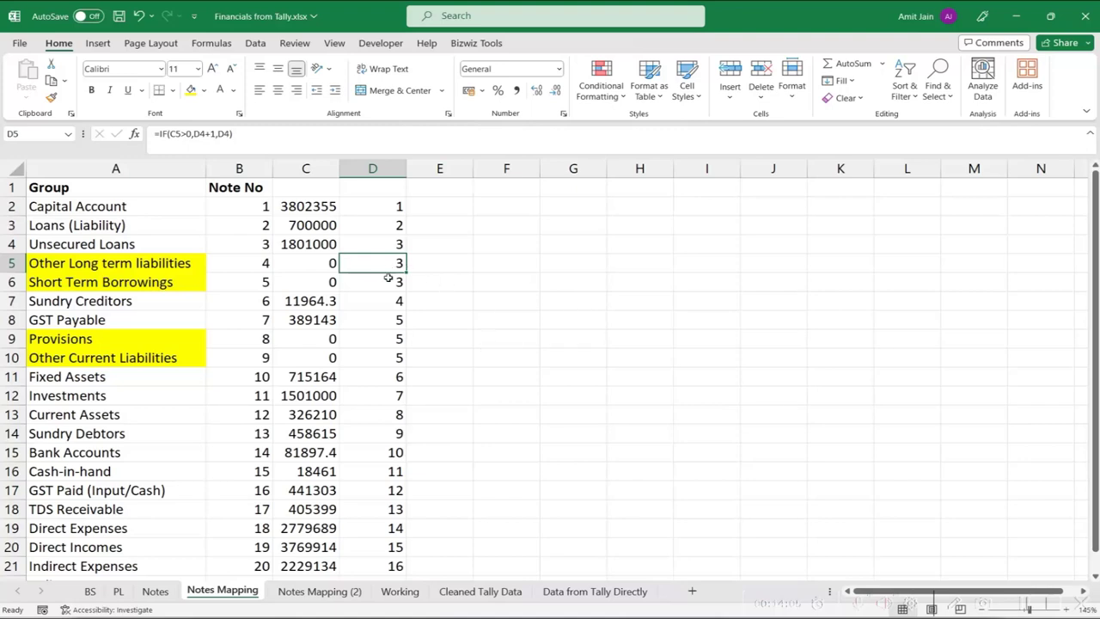
pyautogui.moveTo(405, 272); pyautogui.dragTo(389, 277)
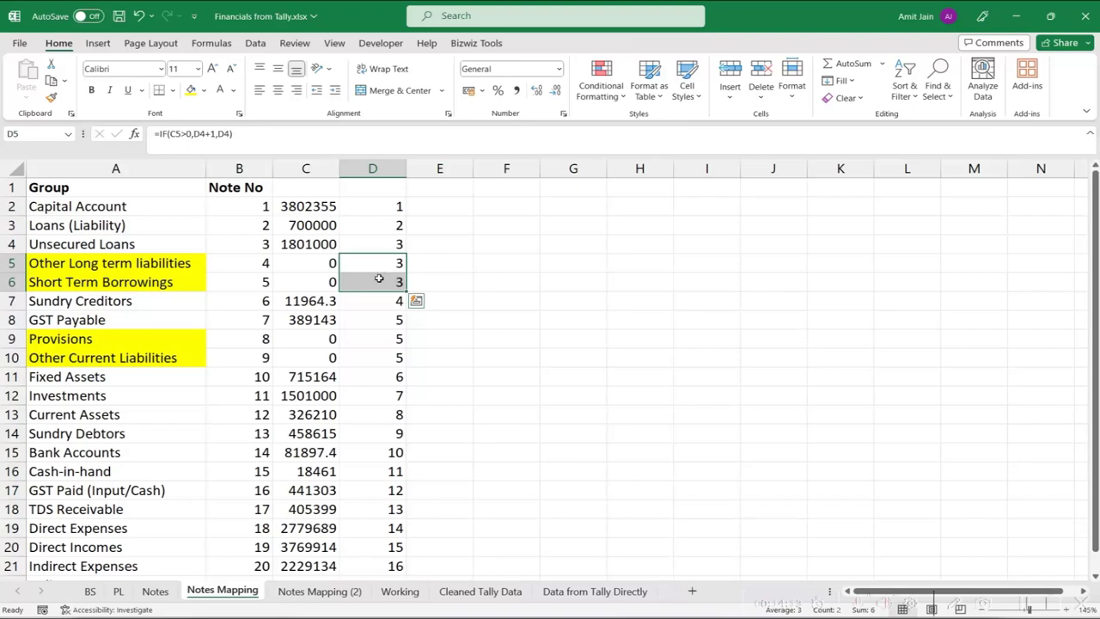
pyautogui.moveTo(427, 205); pyautogui.dragTo(428, 316)
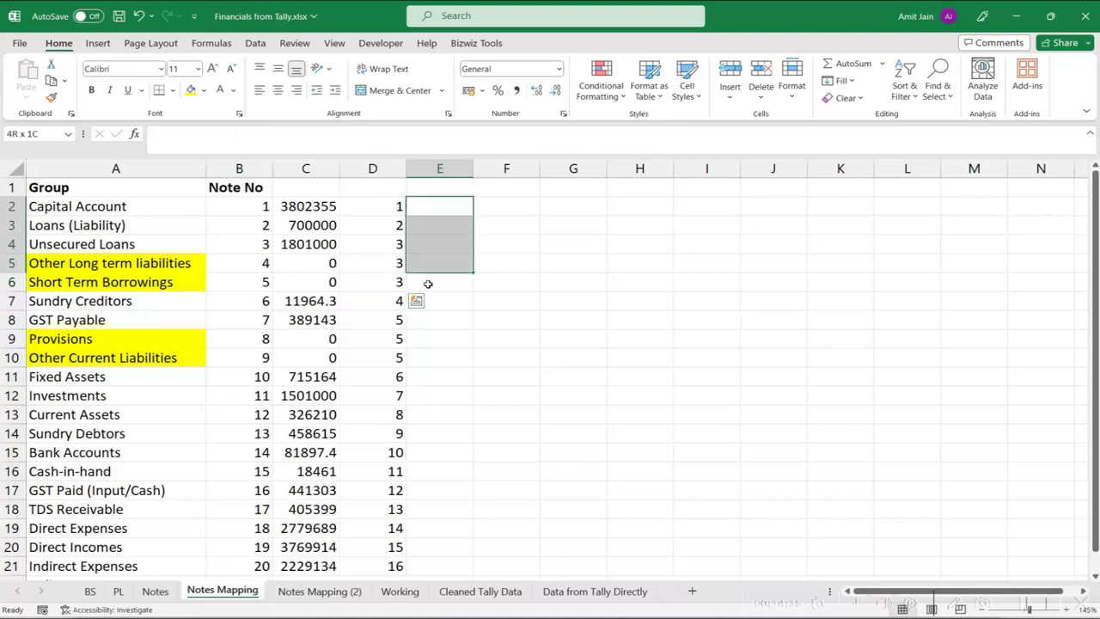
# Enter =IF(D1=D2,"",D2) in E2 so repeated note numbers show blank.
pyautogui.click(450, 210)
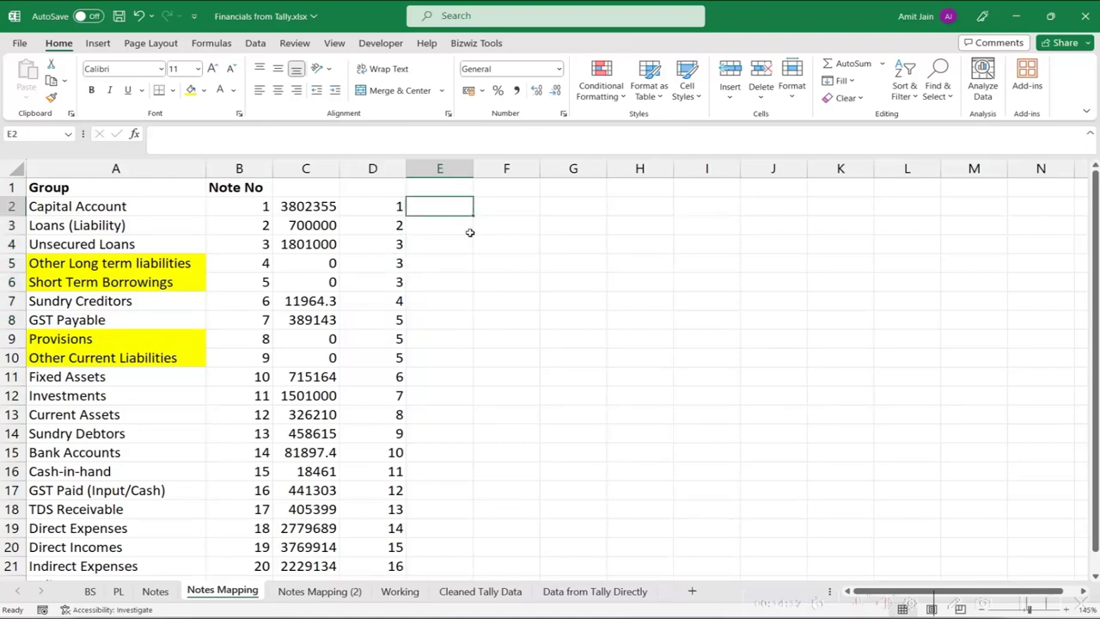
pyautogui.write('=if')
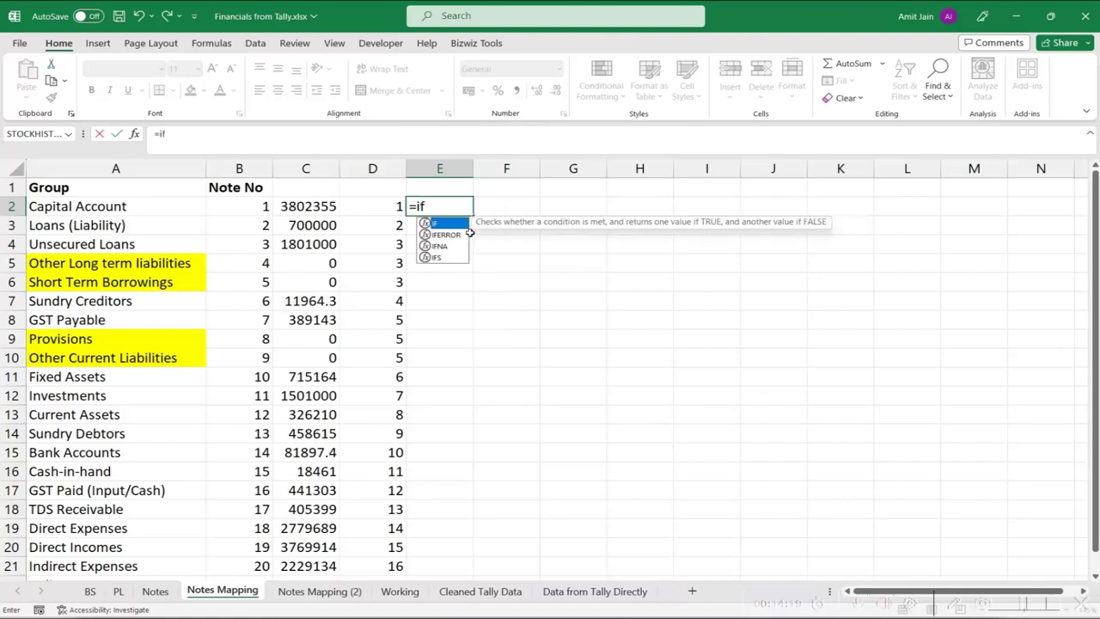
pyautogui.write('(')
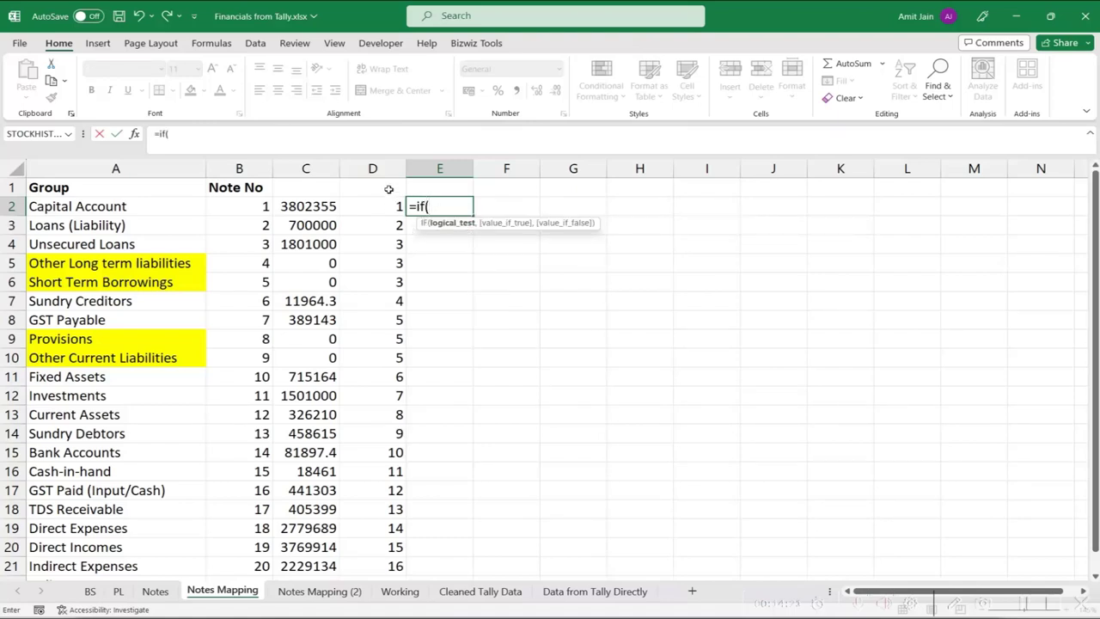
pyautogui.click(388, 189)
pyautogui.write('=')
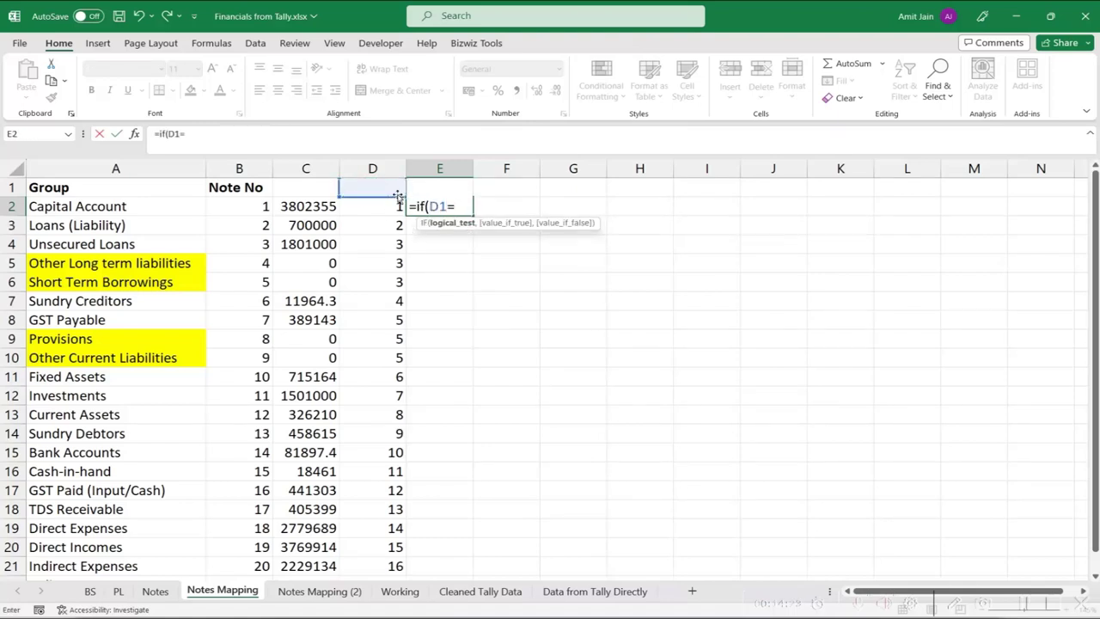
pyautogui.click(383, 223)
pyautogui.click(391, 206)
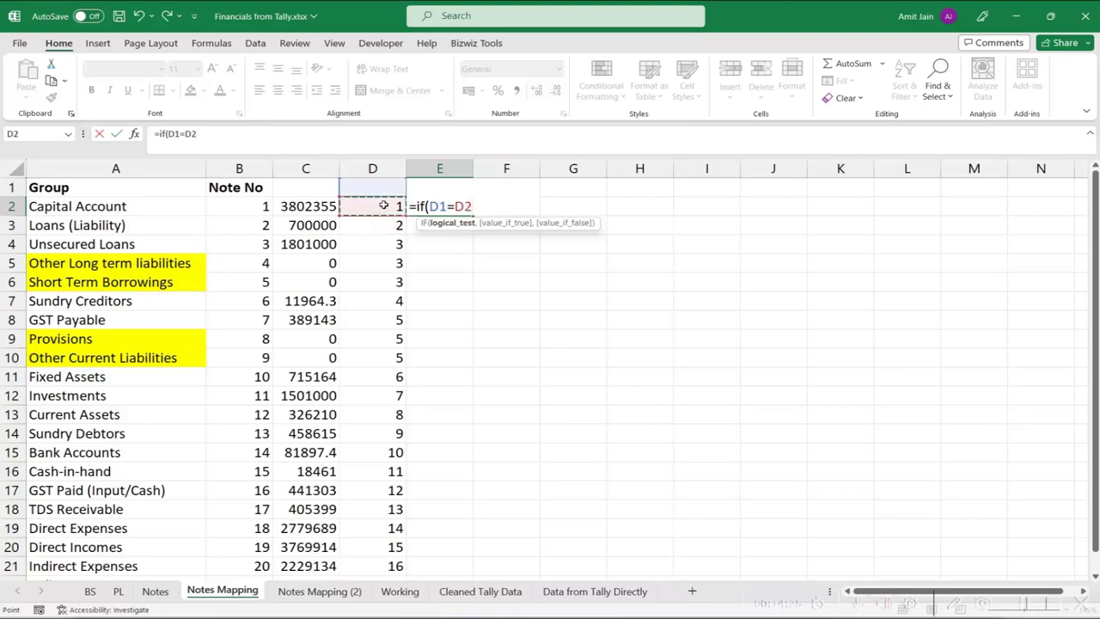
pyautogui.write(',')
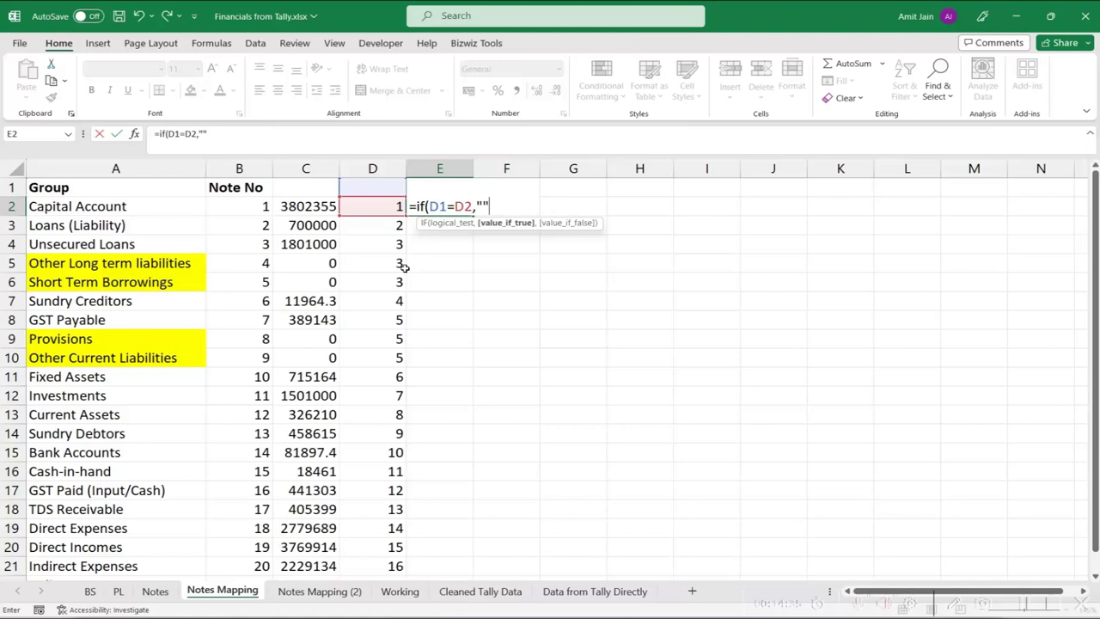
pyautogui.write(',')
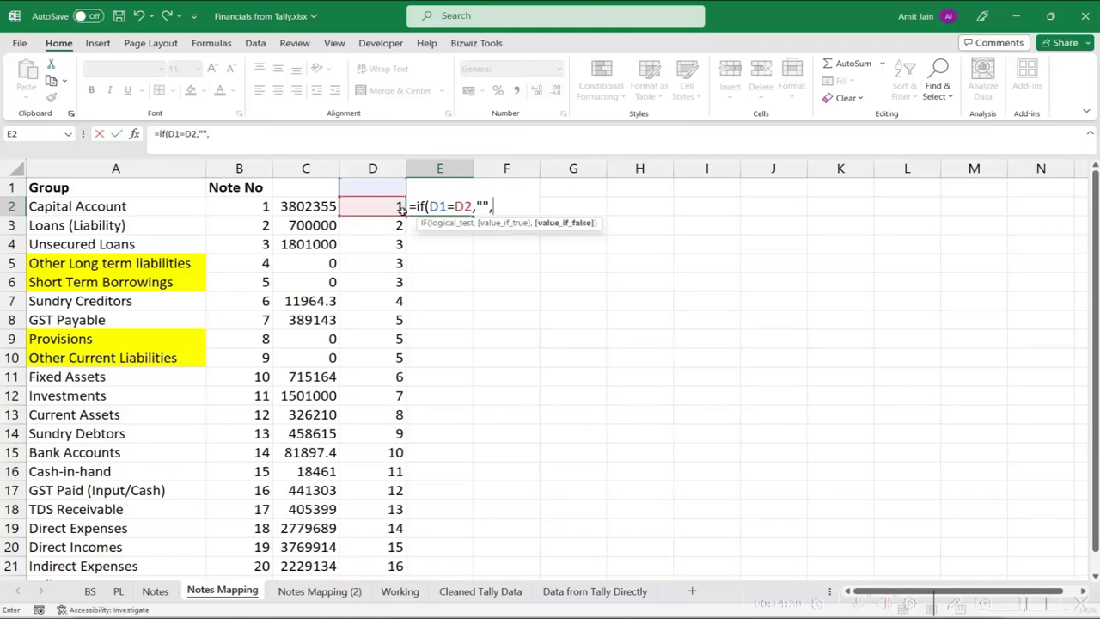
pyautogui.click(390, 206)
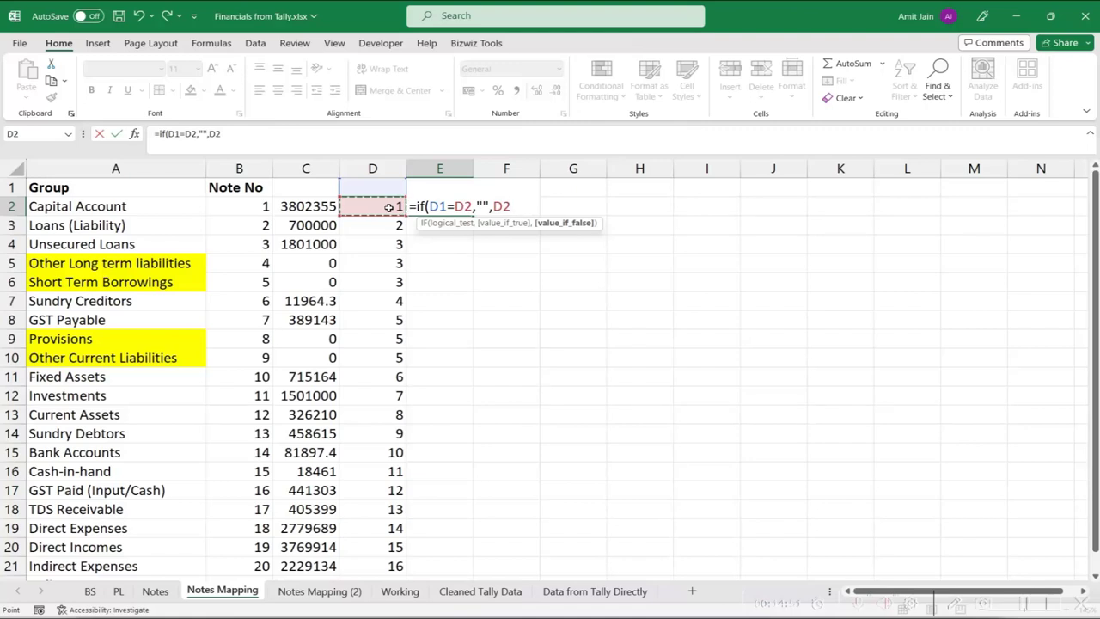
pyautogui.press('Return')
# Copy the E2 formula down column E through row 22.
pyautogui.press('Up')
pyautogui.hotkey('ctrl', 'c')
pyautogui.press('Left')
pyautogui.hotkey('ctrl', 'Down')
pyautogui.press('Right')
pyautogui.hotkey('ctrl', 'shift', 'Up')
pyautogui.hotkey('ctrl', 'v')
# Review the copied formulas and results in E4 and E5 against neighbouring note values.
pyautogui.hotkey('ctrl', 'Up')
pyautogui.press('Down')
pyautogui.press('Down')
pyautogui.press('Down')
pyautogui.press('Left')
pyautogui.press('Up')
pyautogui.press('Right')
pyautogui.press('Left')
pyautogui.press('Right')
pyautogui.press('Down')
pyautogui.press('Left')
pyautogui.press('Right')
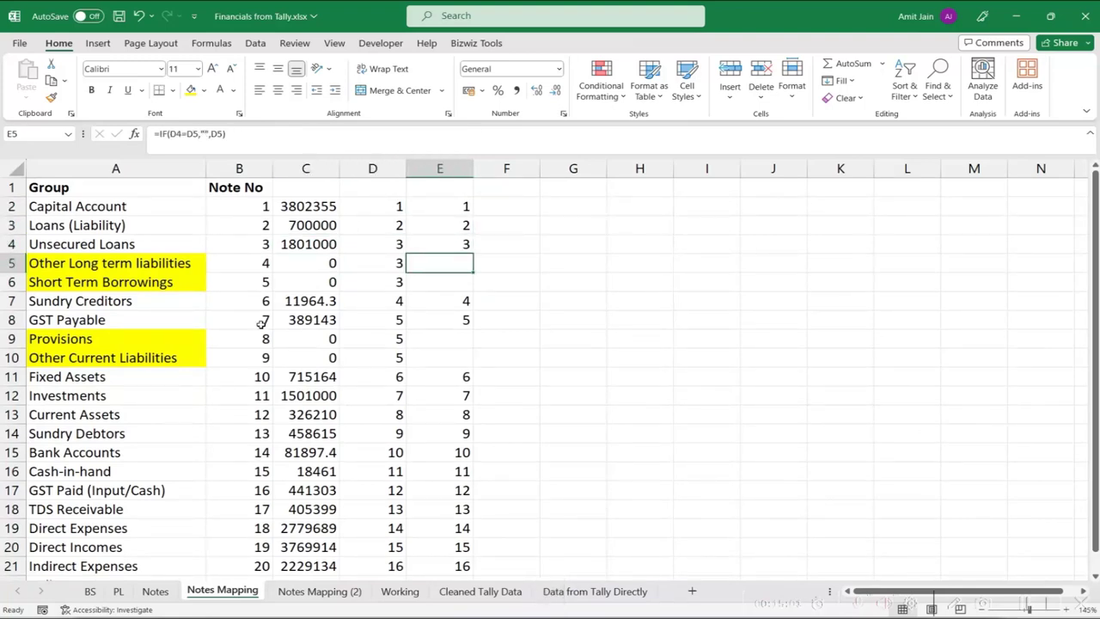
# Hide columns B to D on the Notes Mapping sheet.
pyautogui.click(403, 591)
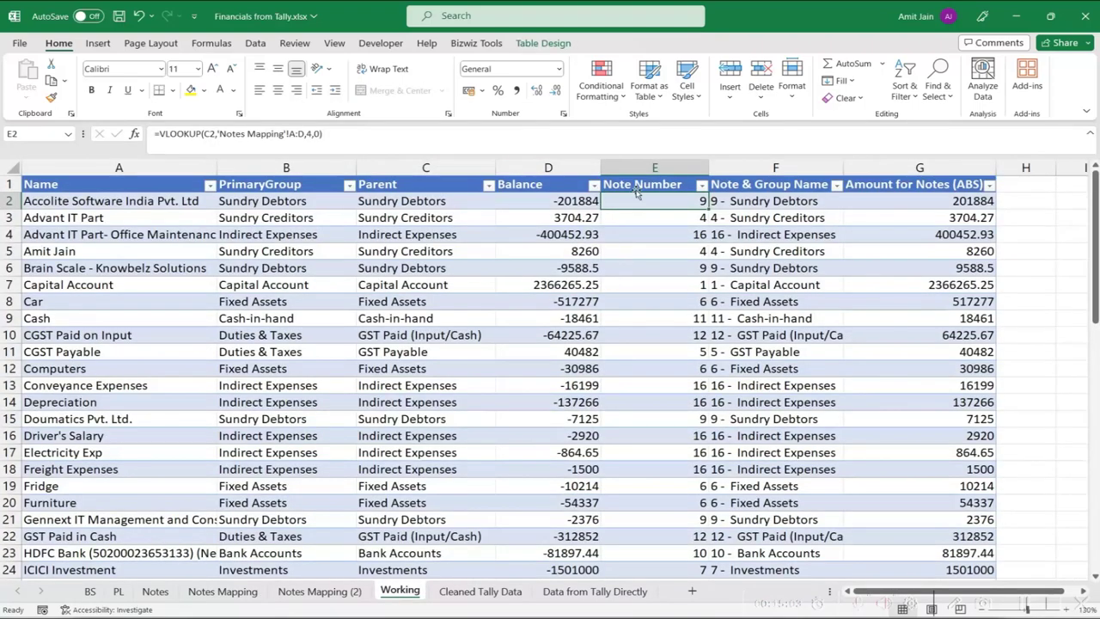
pyautogui.click(222, 591)
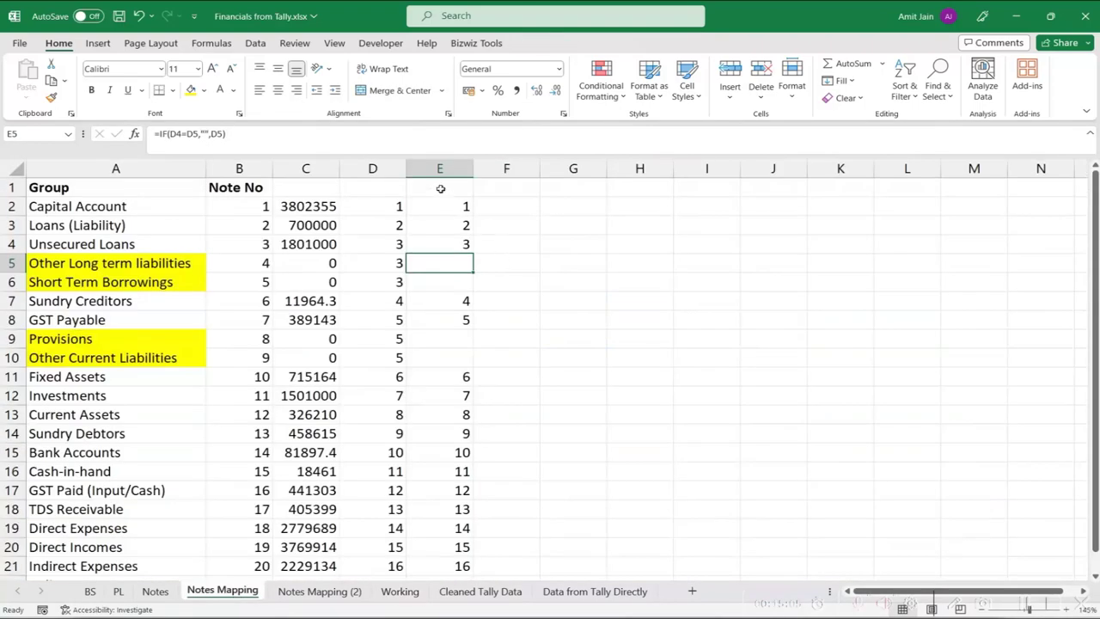
pyautogui.click(439, 169)
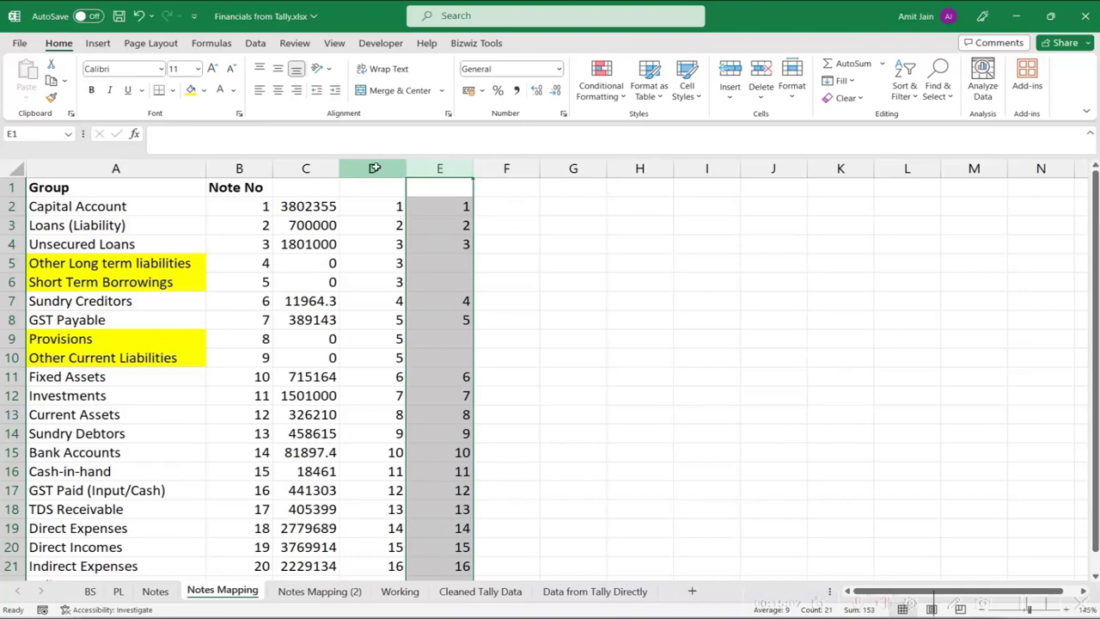
pyautogui.moveTo(377, 168); pyautogui.dragTo(258, 170)
pyautogui.rightClick(258, 172)
pyautogui.press('Escape')
pyautogui.click(255, 169)
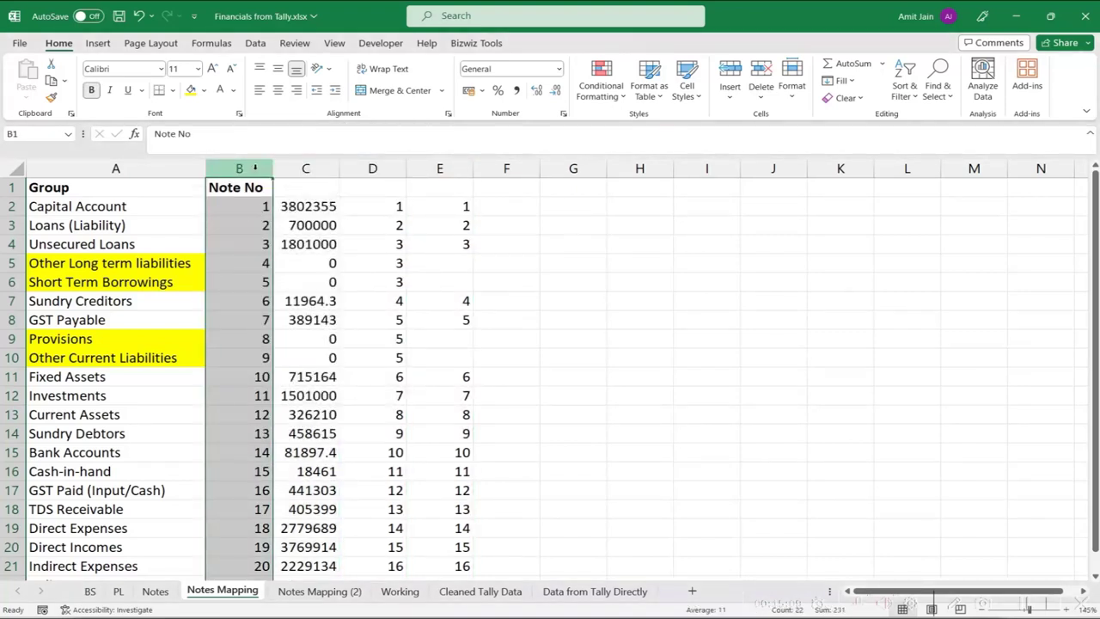
pyautogui.moveTo(254, 168); pyautogui.dragTo(372, 169)
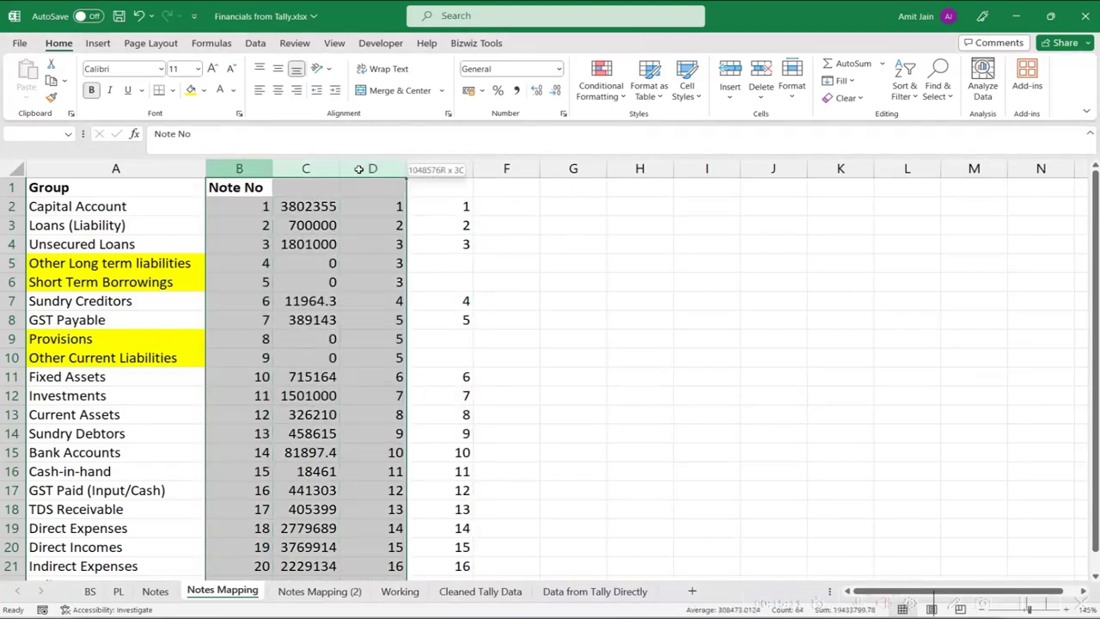
pyautogui.rightClick(363, 170)
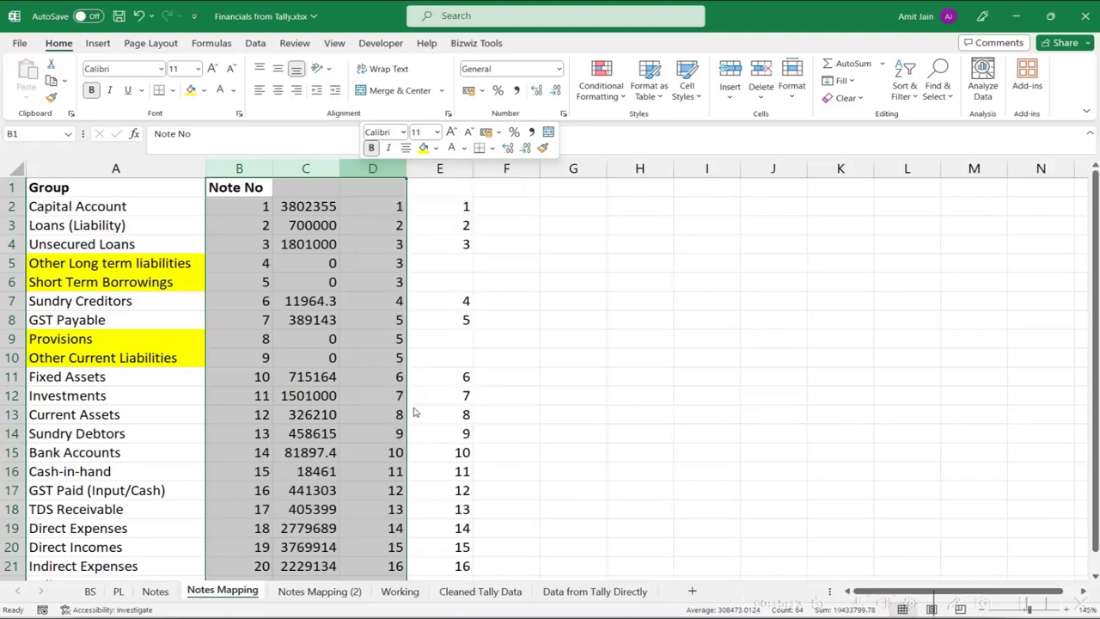
pyautogui.click(416, 407)
# Check the note formulas and blanks in E4, E5, E9, E10 and E11.
pyautogui.press('Right')
pyautogui.press('Down')
pyautogui.press('Down')
pyautogui.press('Down')
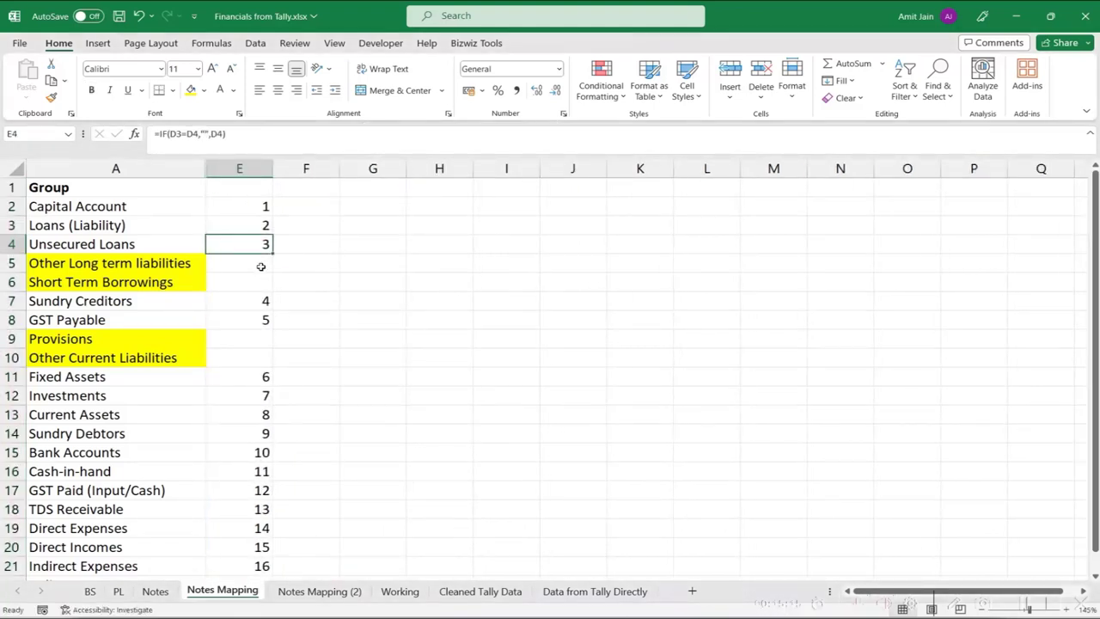
pyautogui.click(261, 266)
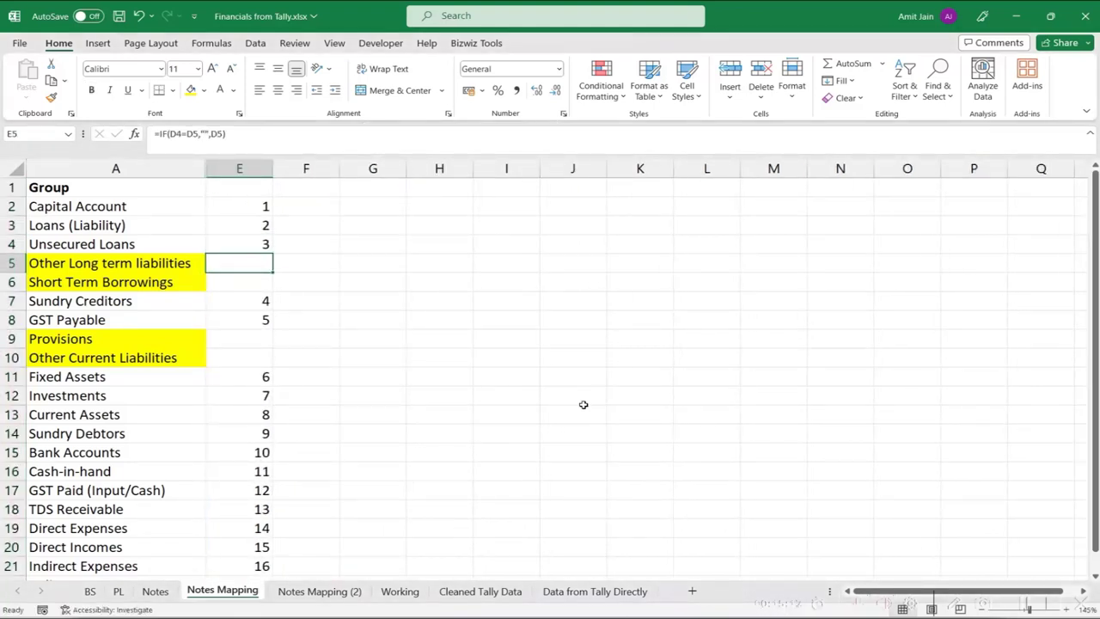
pyautogui.click(14, 297)
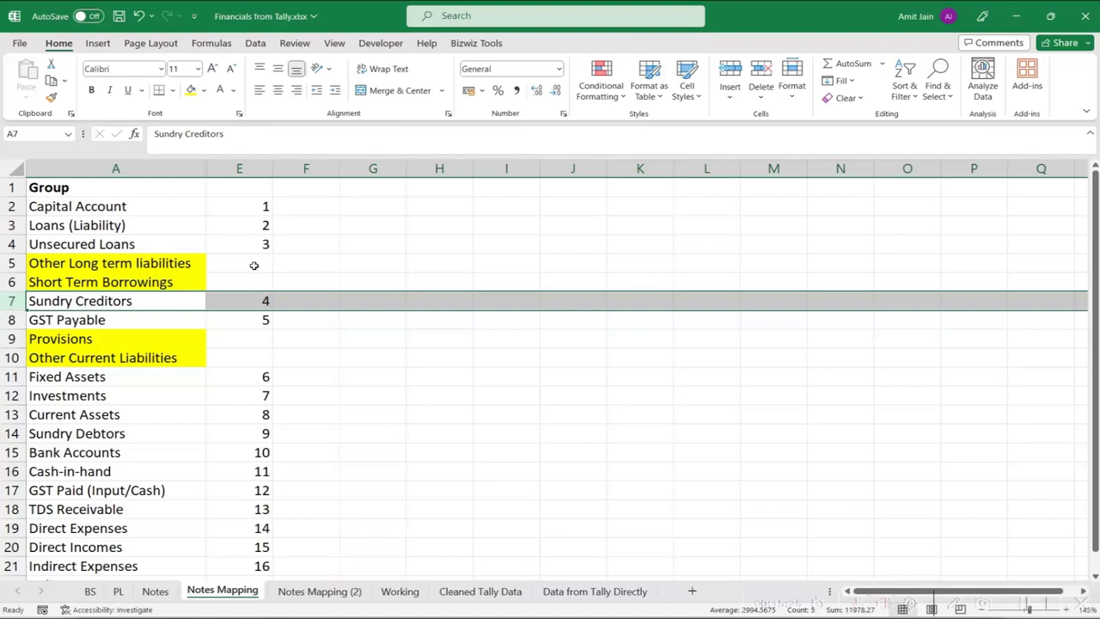
pyautogui.click(263, 378)
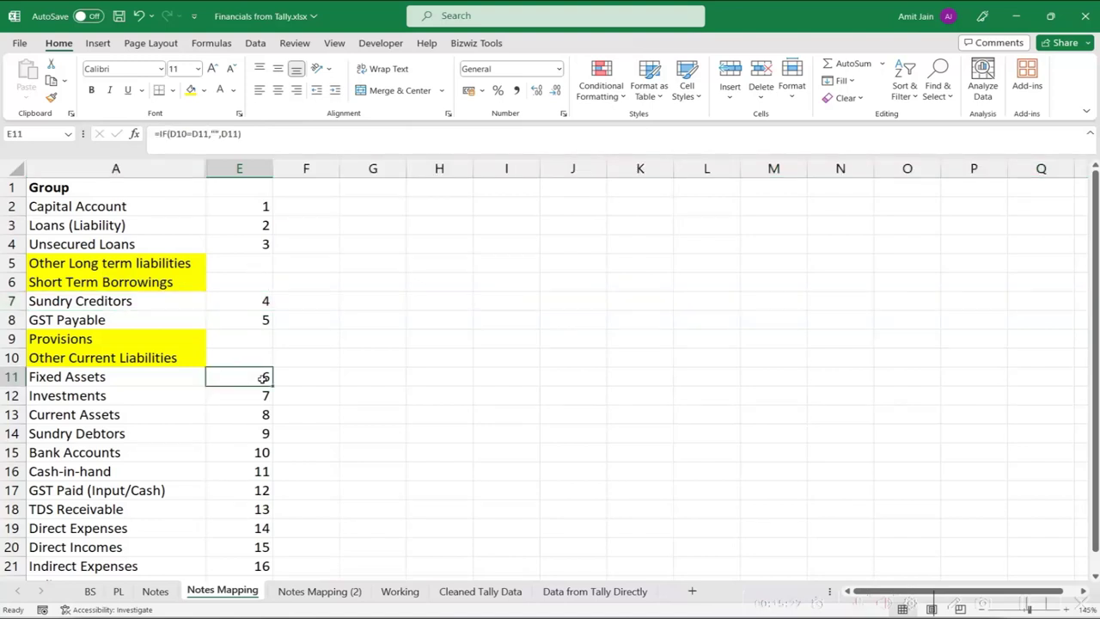
pyautogui.click(255, 338)
pyautogui.click(265, 359)
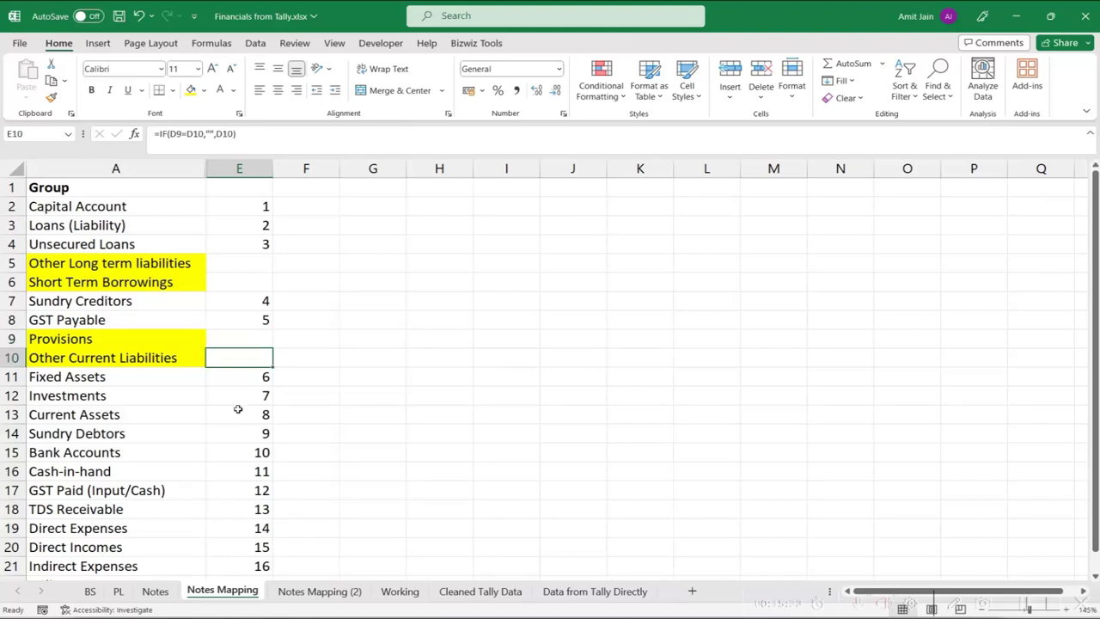
pyautogui.click(94, 591)
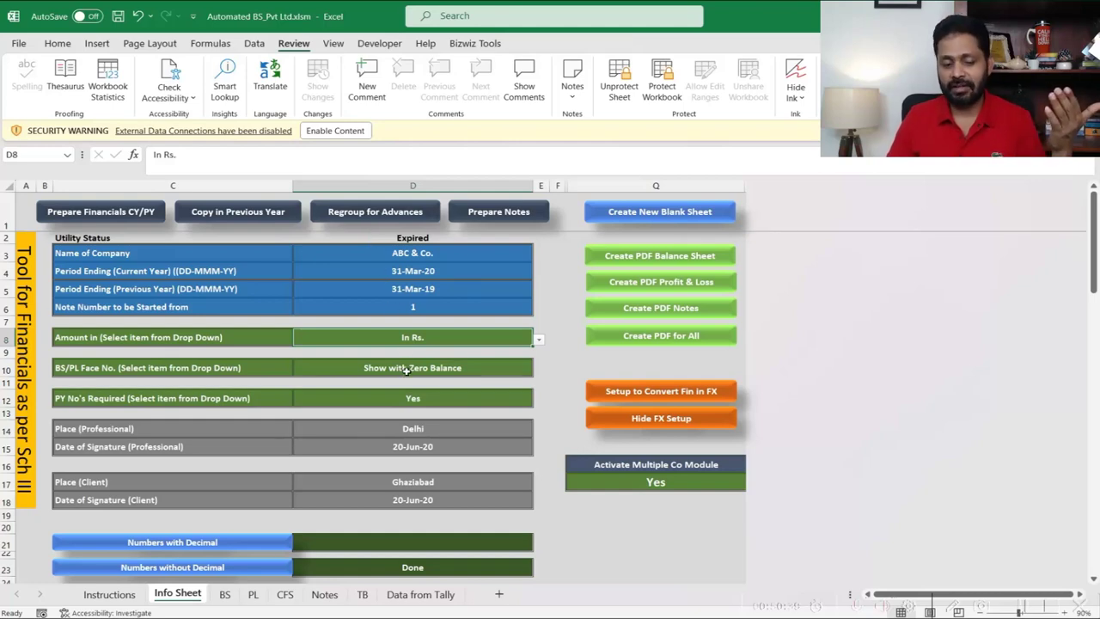
pyautogui.click(538, 341)
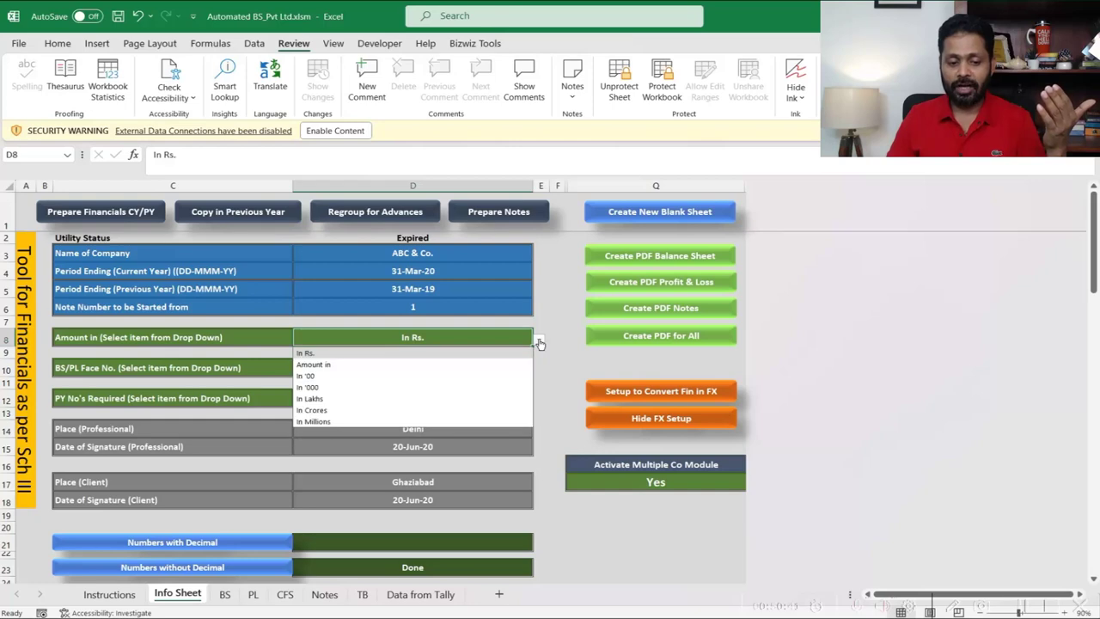
pyautogui.click(565, 343)
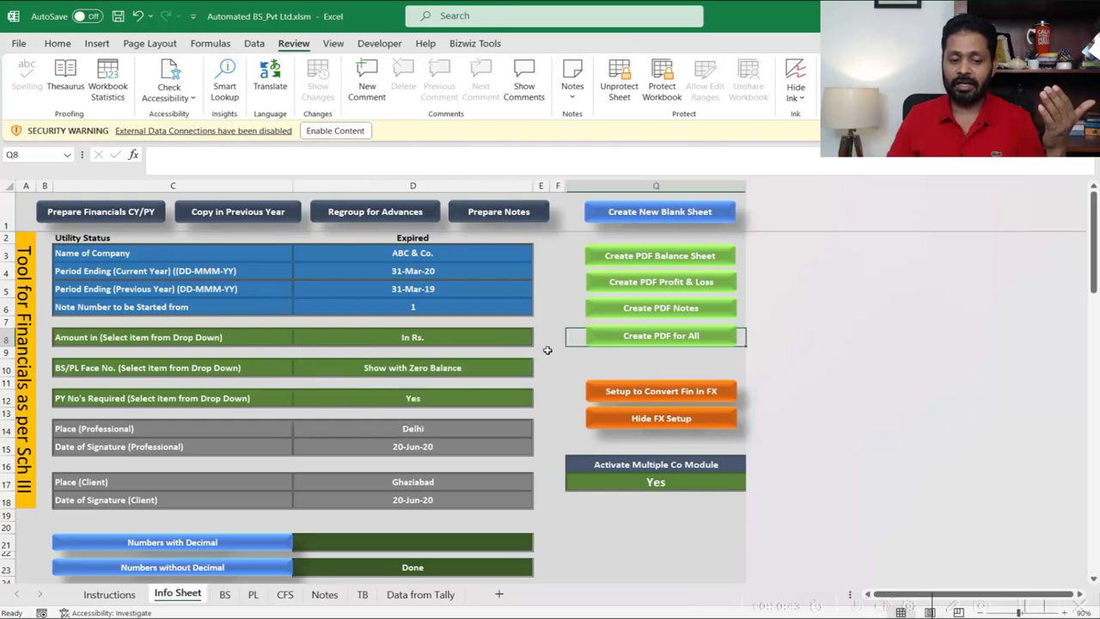
pyautogui.click(485, 372)
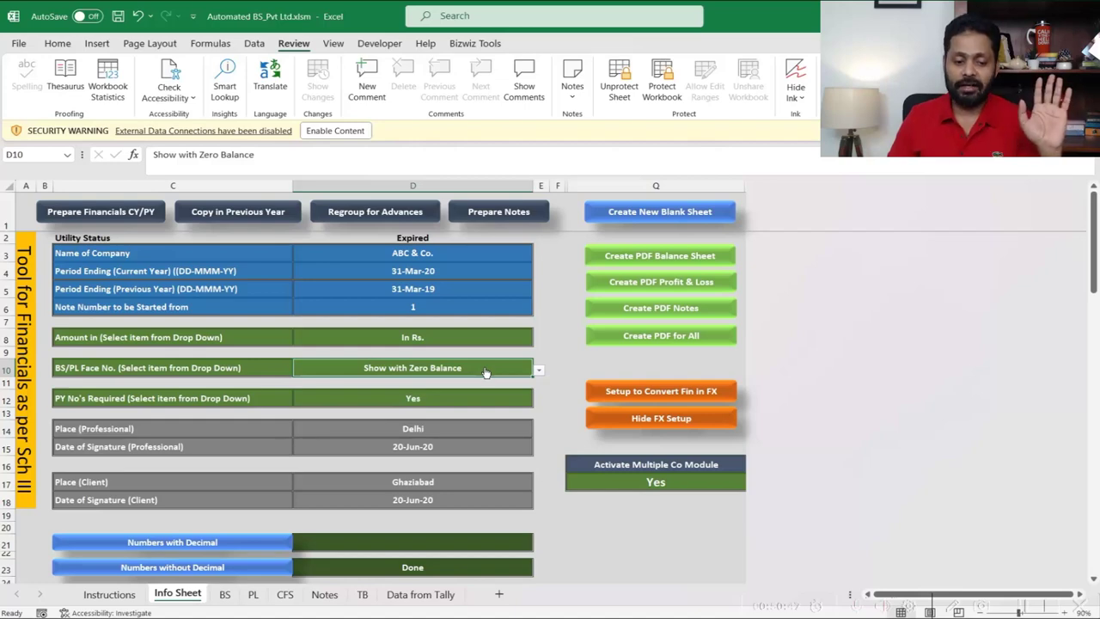
pyautogui.click(484, 405)
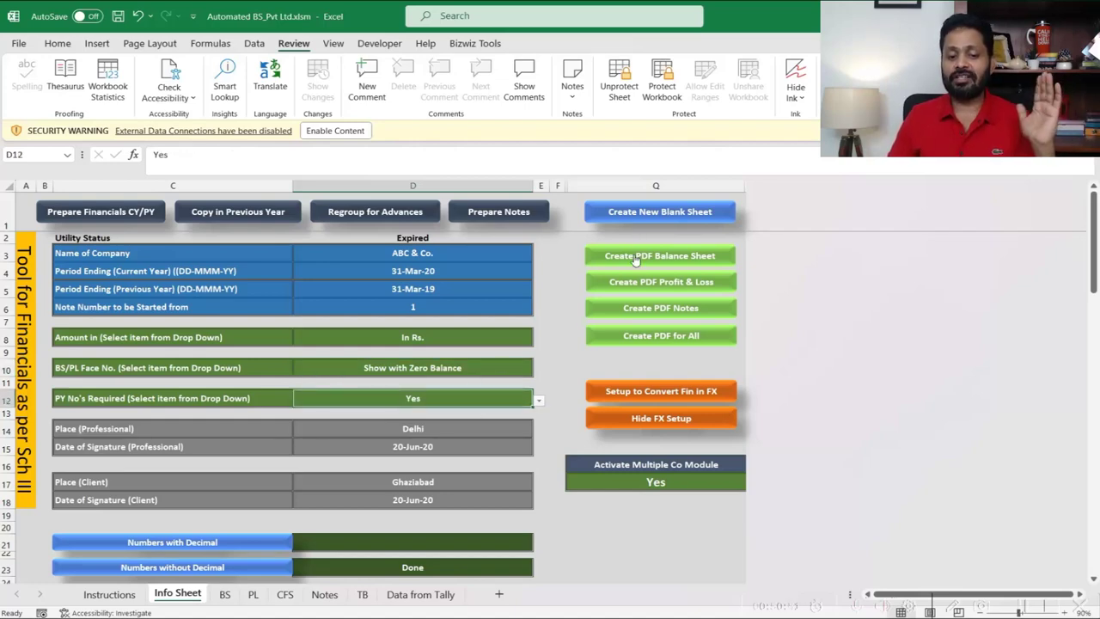
pyautogui.click(225, 594)
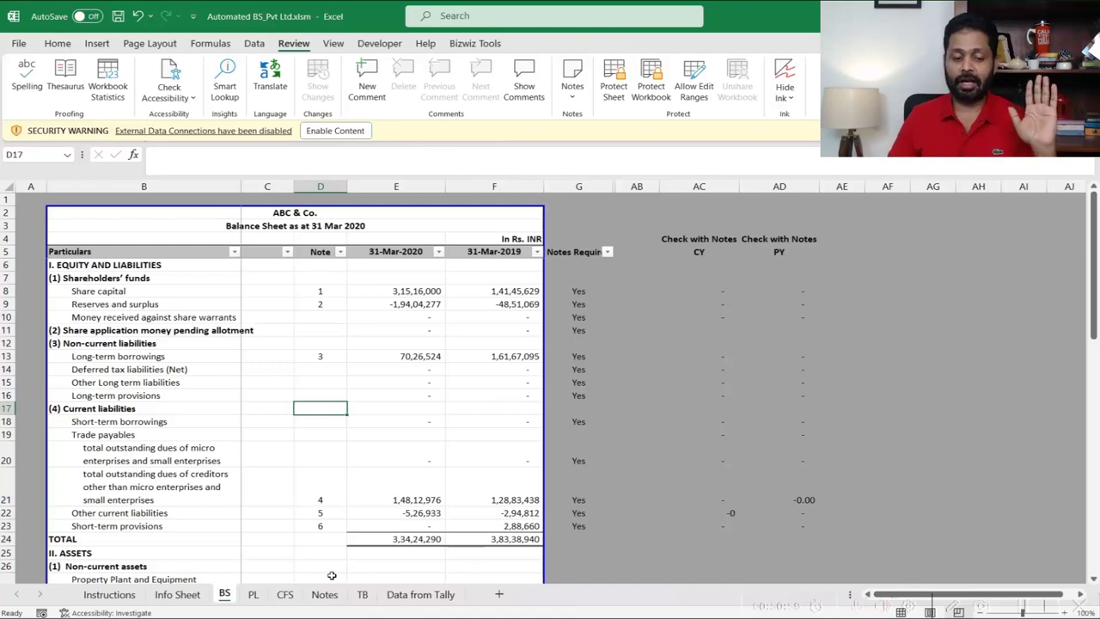
pyautogui.click(194, 594)
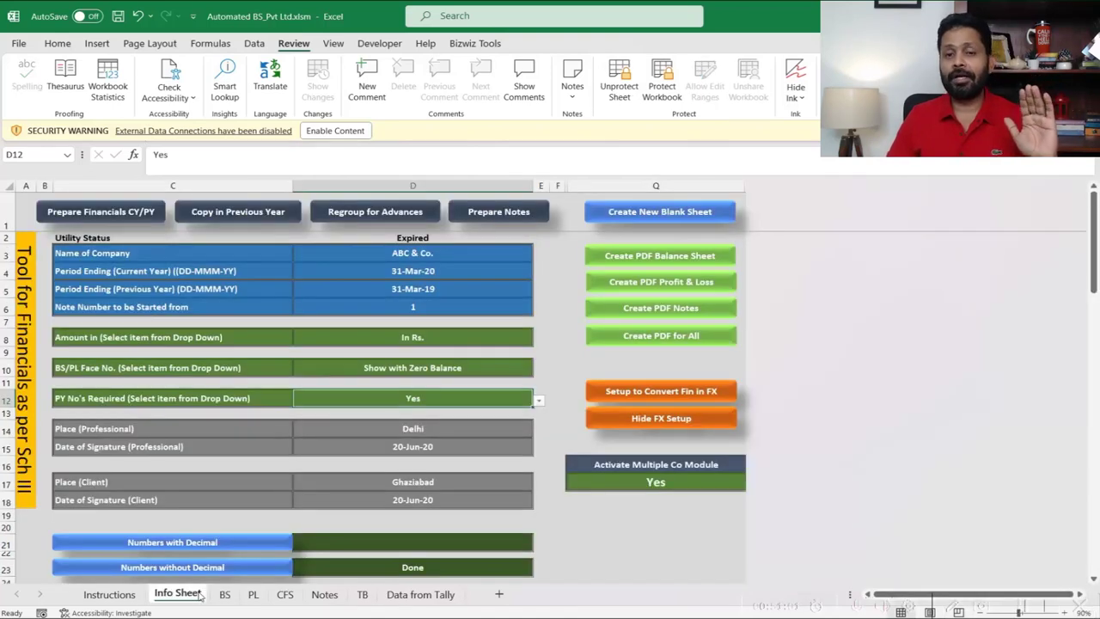